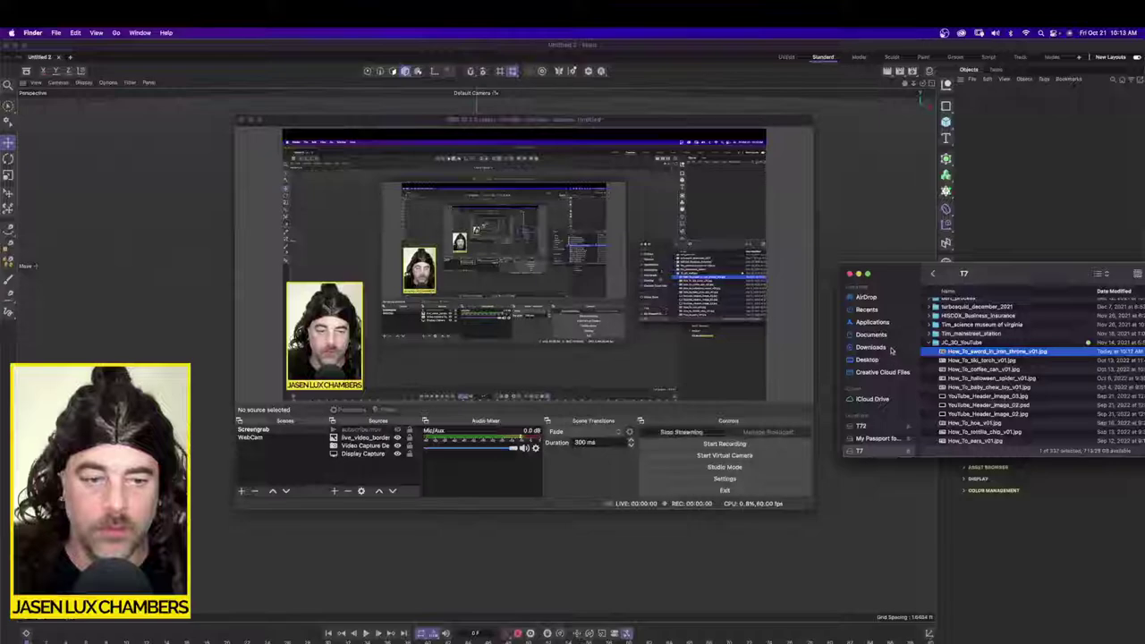
Step: Switch to Cinema 4D and open the recent project iron_throne_sword_v01.c4d
key("super+Tab")
key("super+Tab")
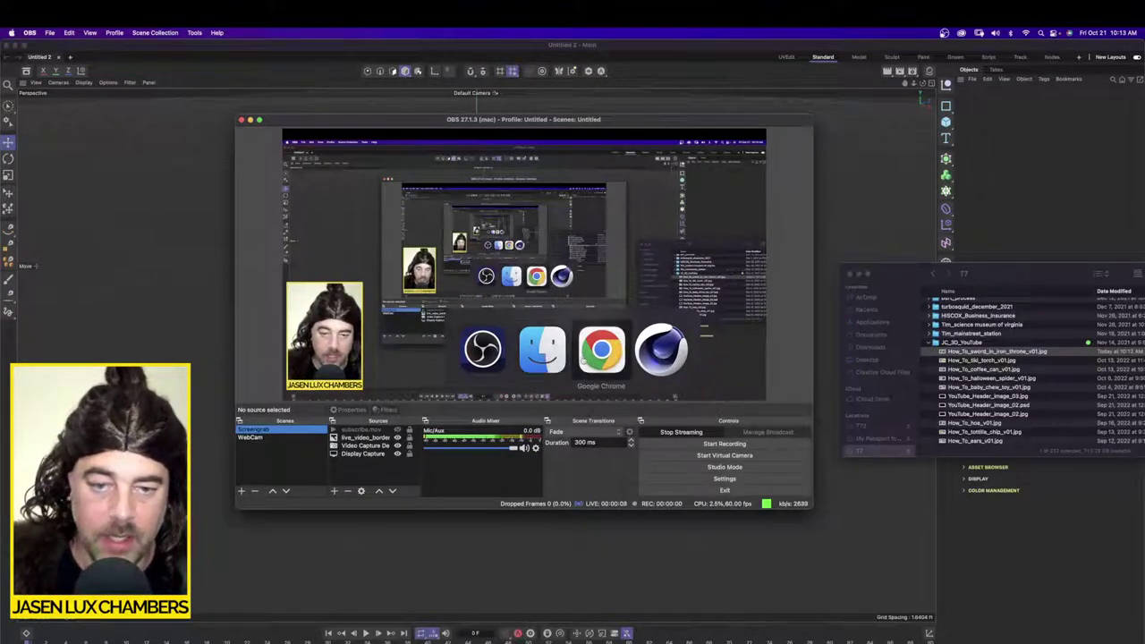
left_click(653, 358)
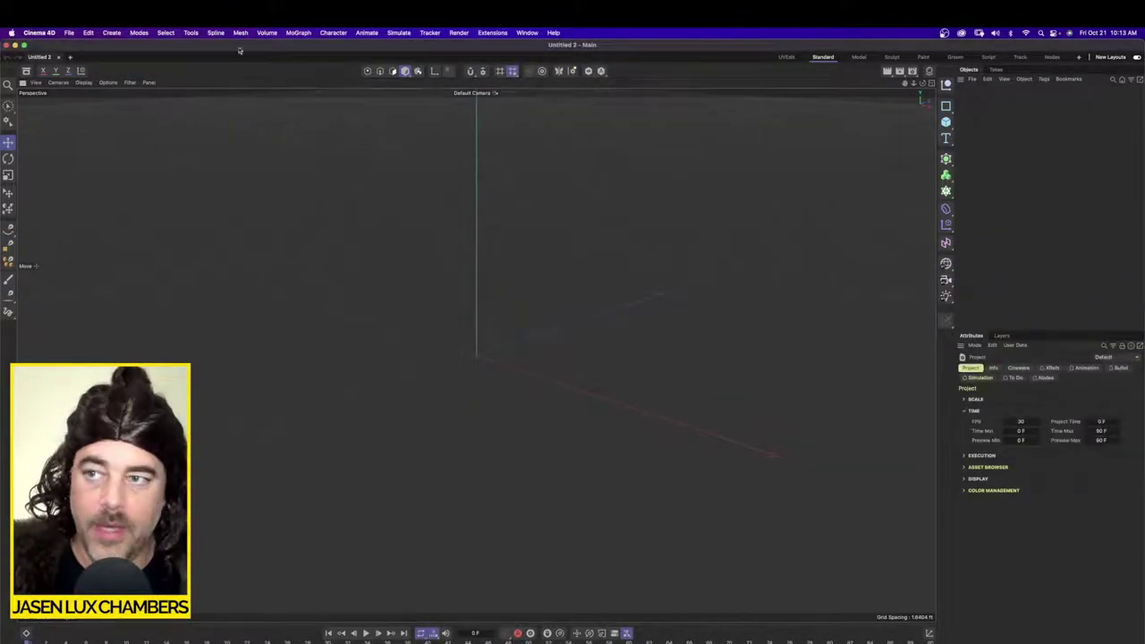
left_click(69, 33)
mouse_move(132, 257)
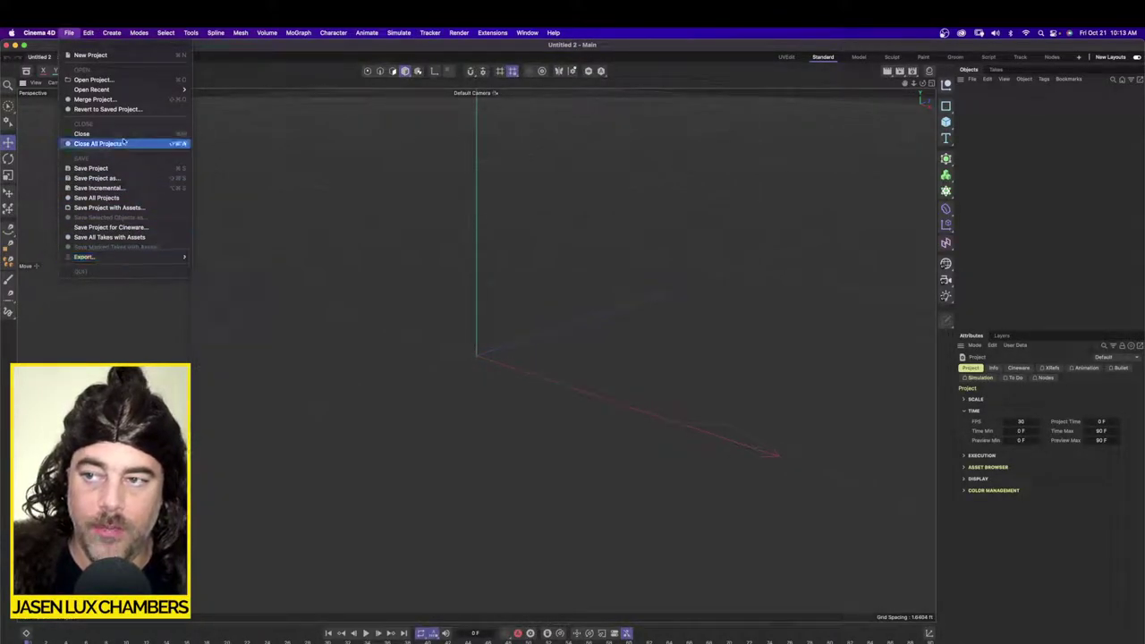
mouse_move(111, 88)
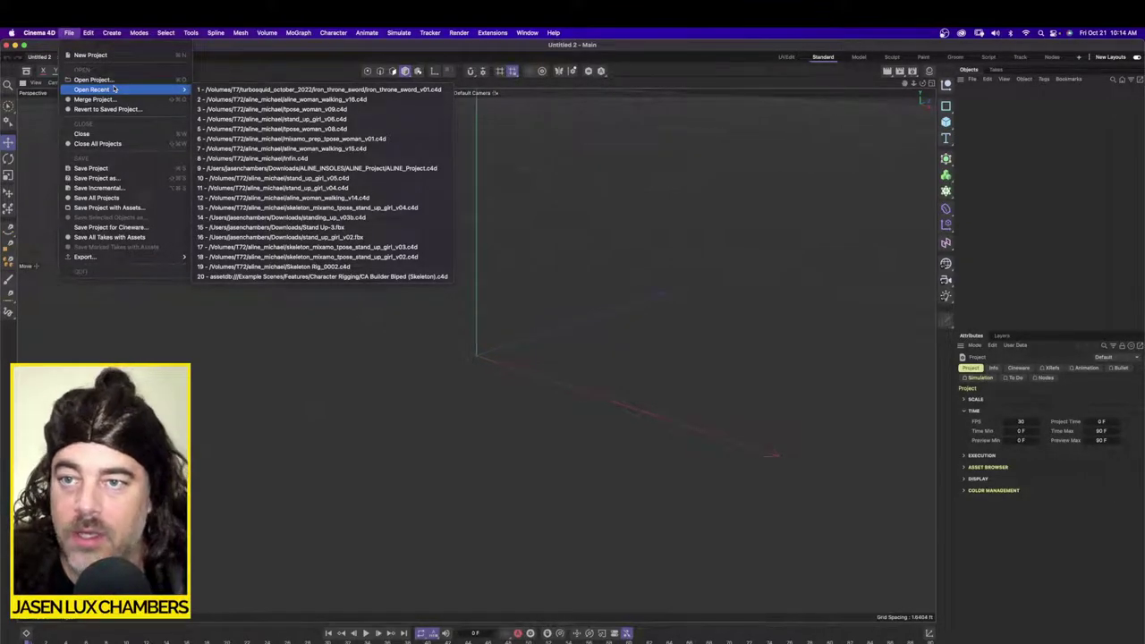
left_click(236, 89)
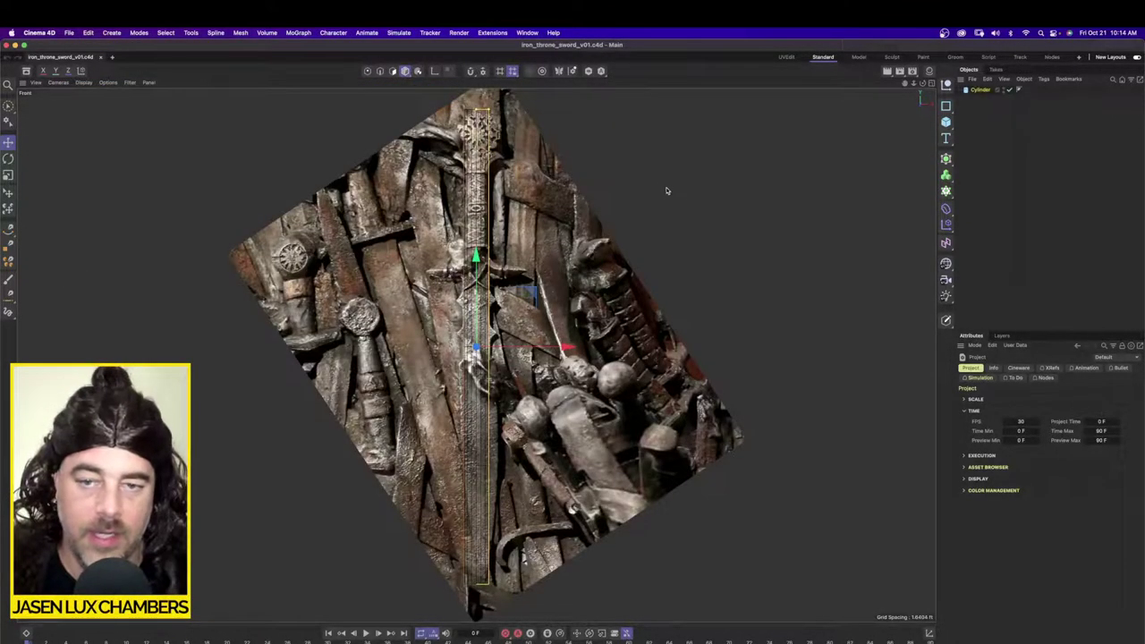
Step: Delete the cylinder covering the sword in the reference image
left_click(992, 235)
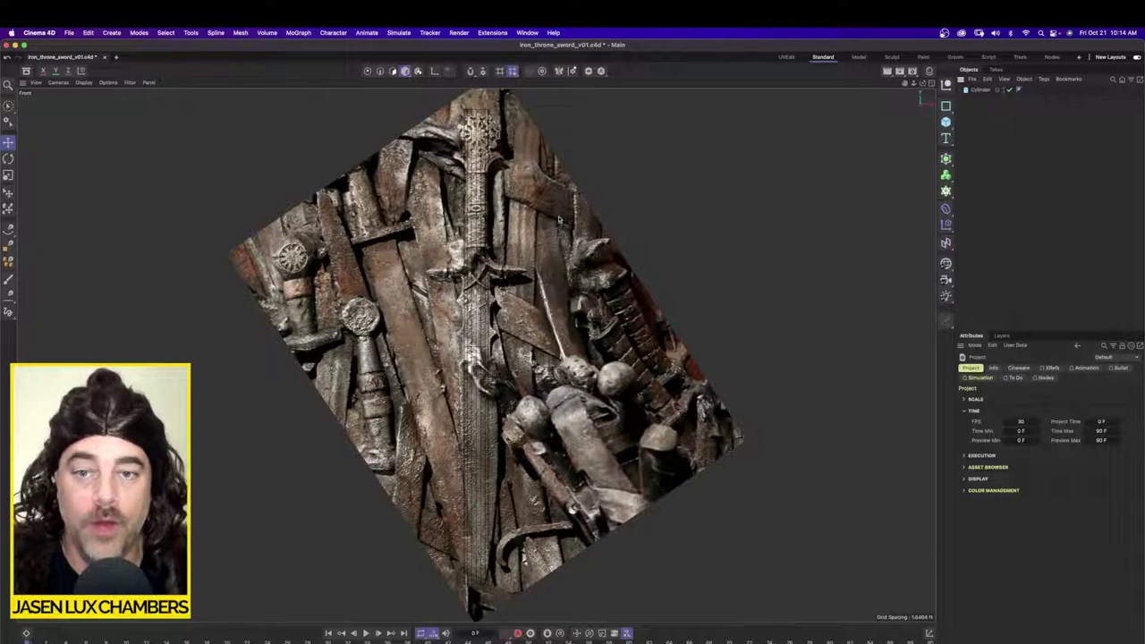
left_click(979, 91)
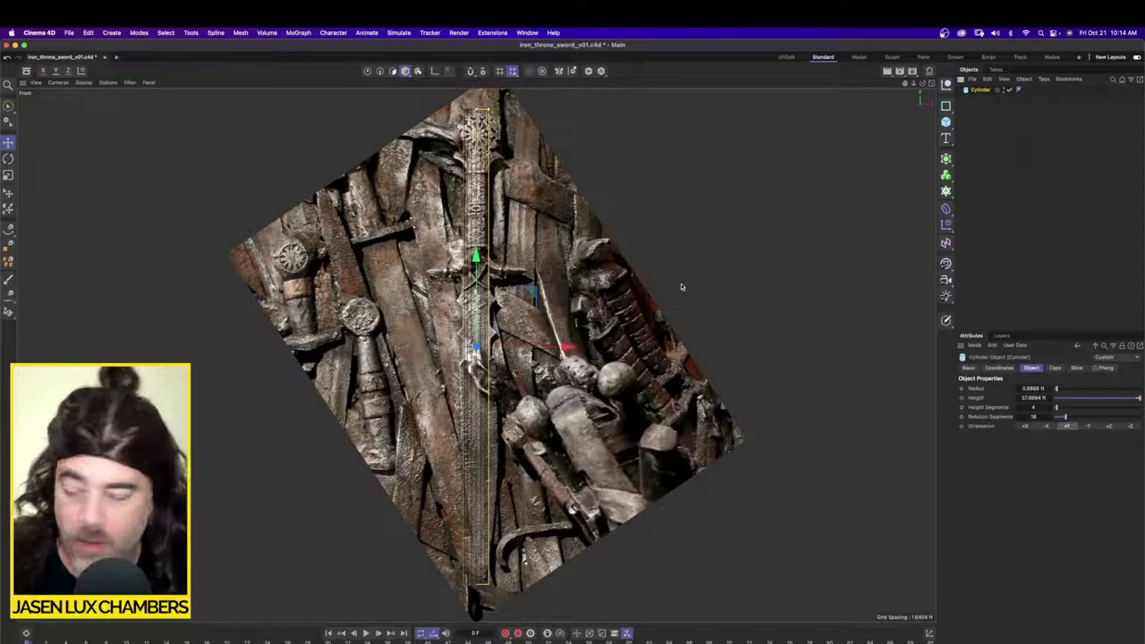
left_click(1000, 157)
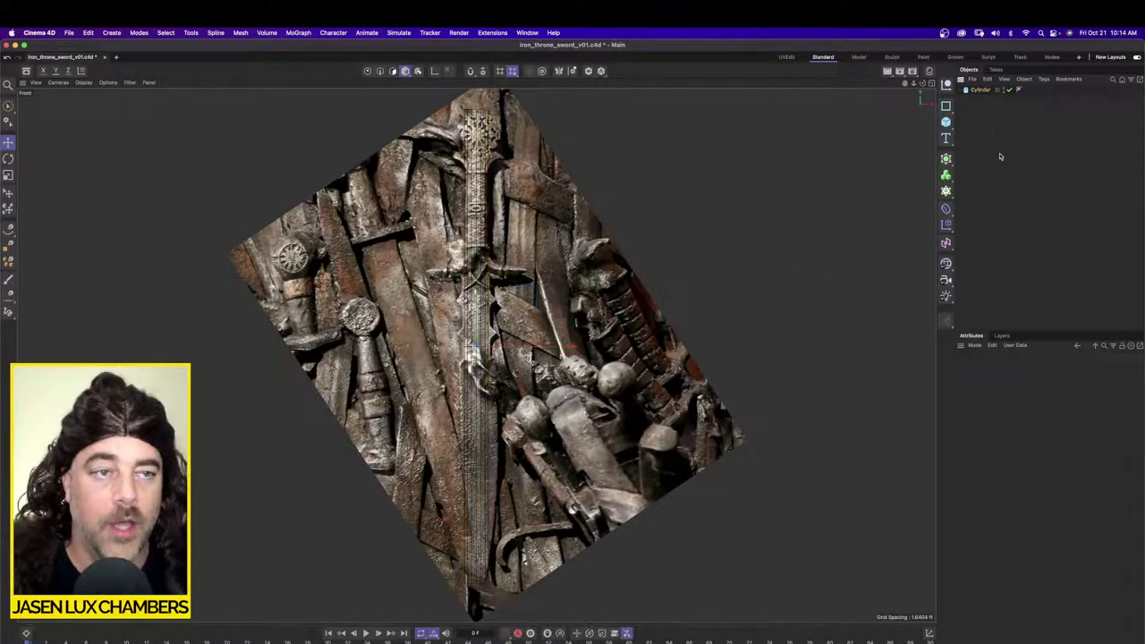
left_click(981, 91)
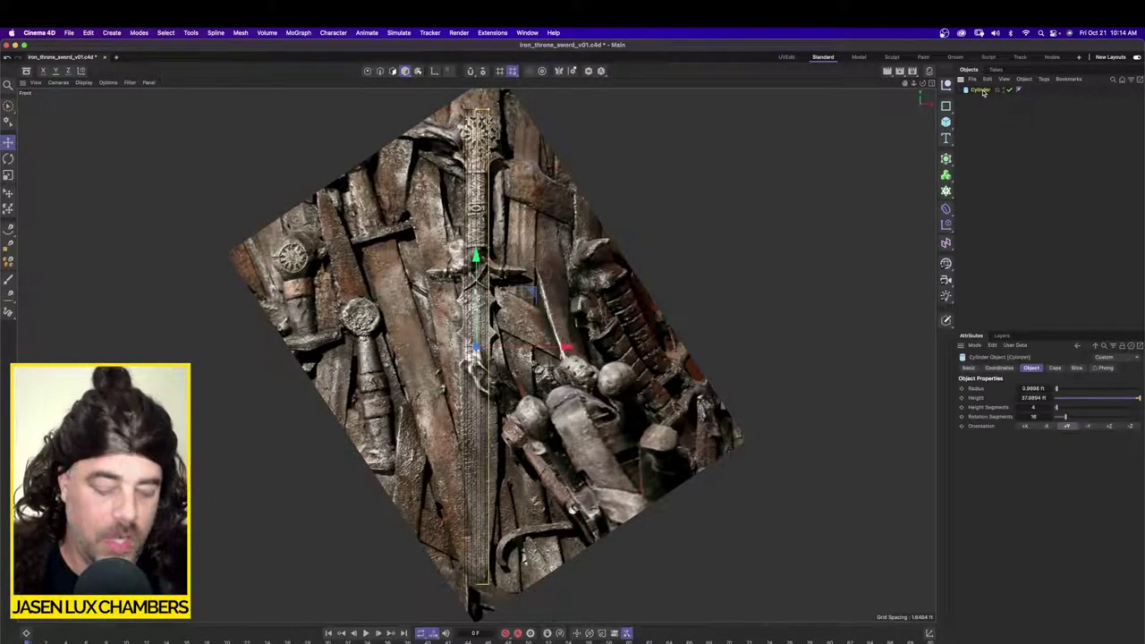
key("Delete")
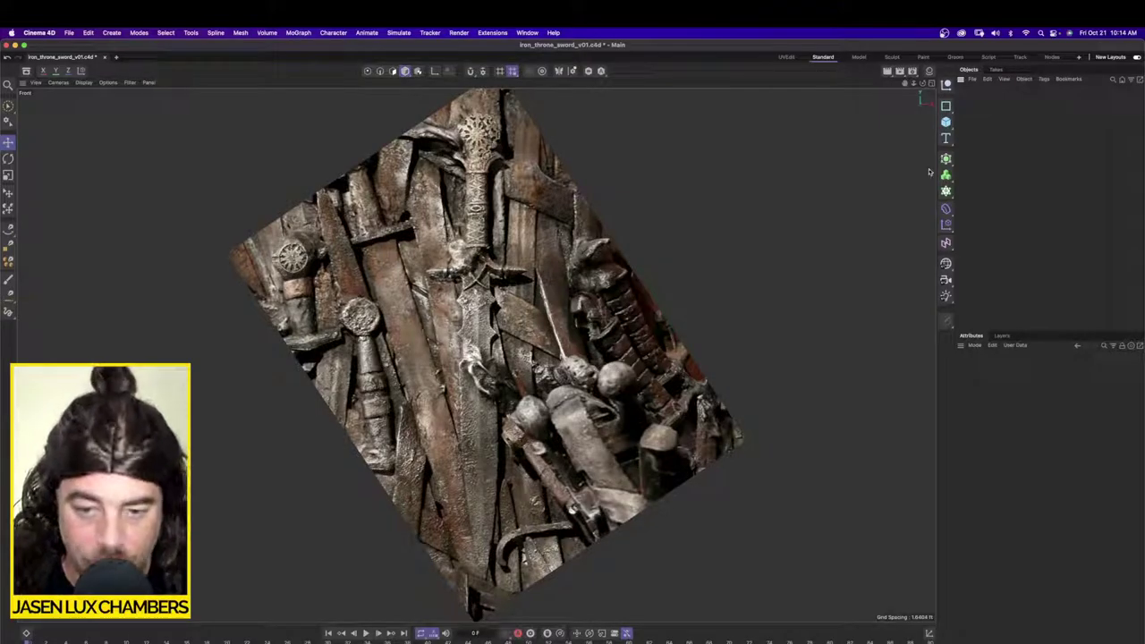
Step: Draw the first polygons with the Polygon Pen over the left half of the sword's upper grip in the front view
scroll(504, 257, "up", 5)
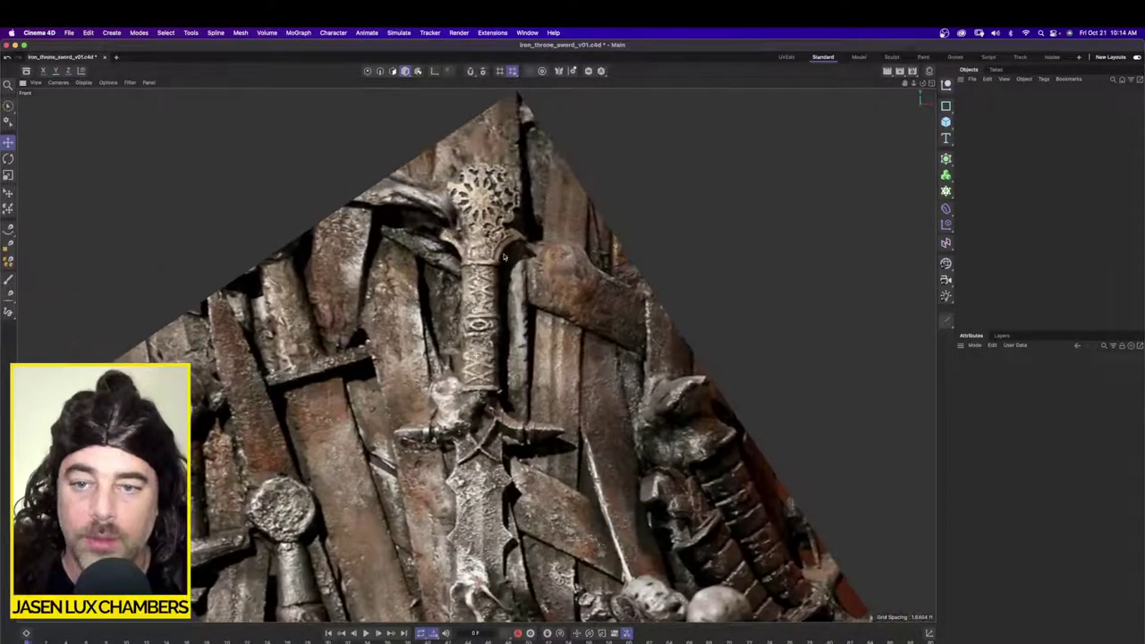
middle_click_drag(491, 435, 508, 365, "alt")
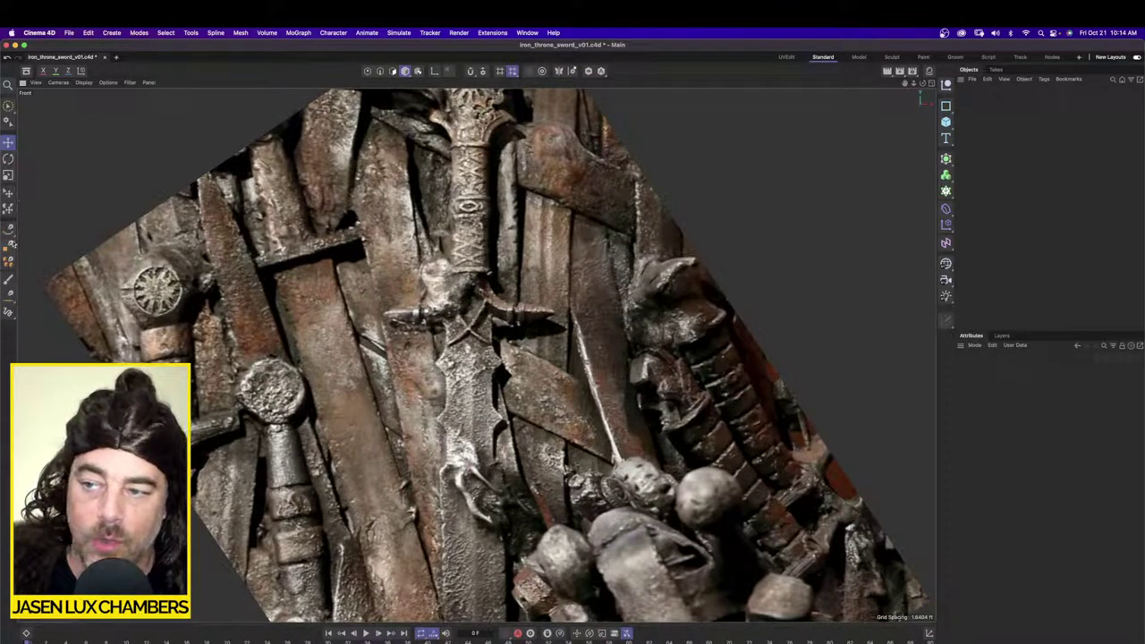
left_click(8, 245)
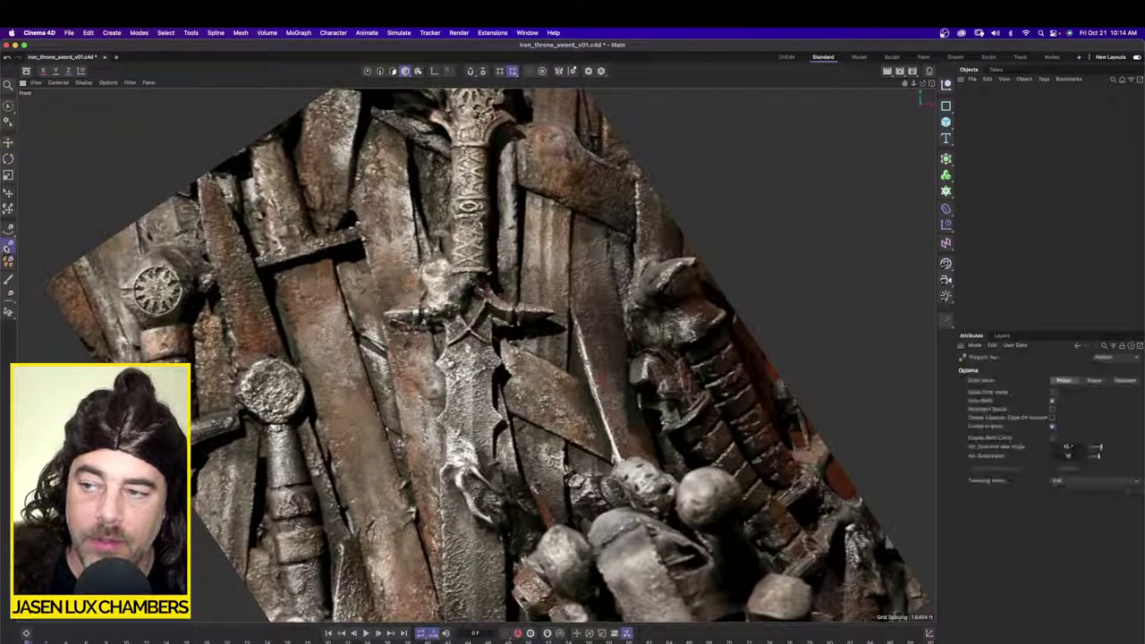
scroll(553, 251, "up", 5)
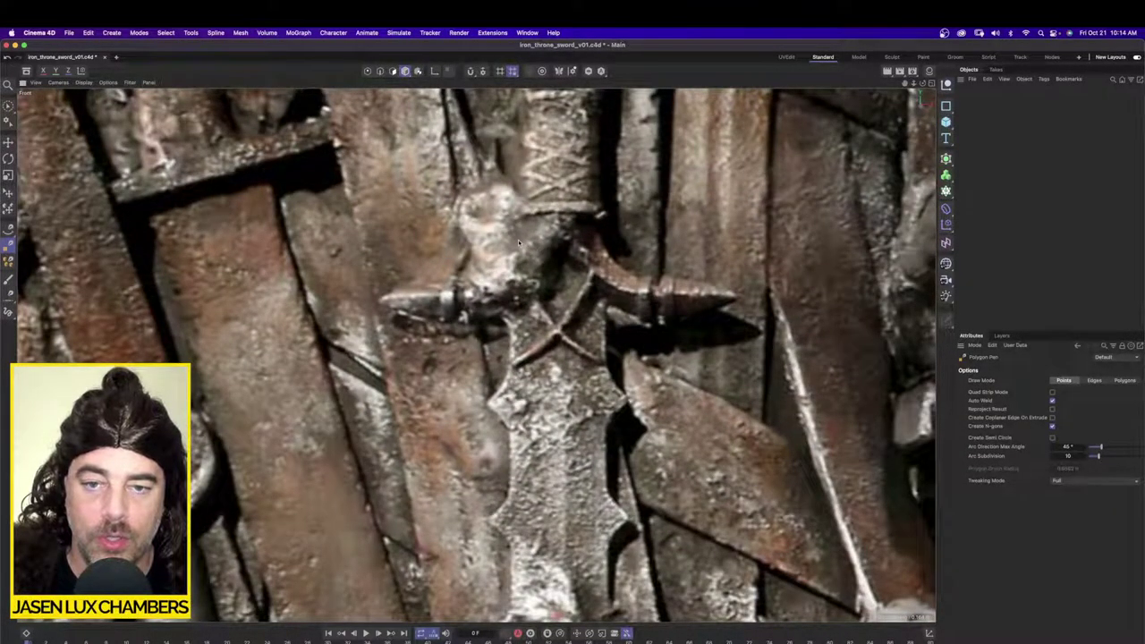
scroll(522, 234, "down", 8)
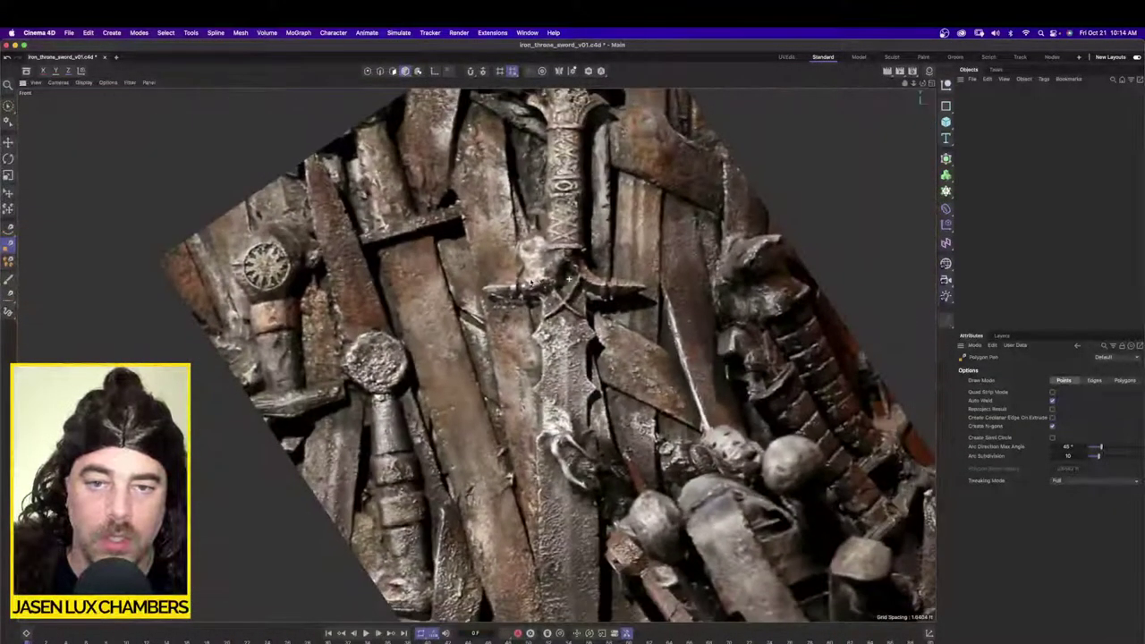
scroll(528, 306, "up", 2)
scroll(533, 308, "up", 2)
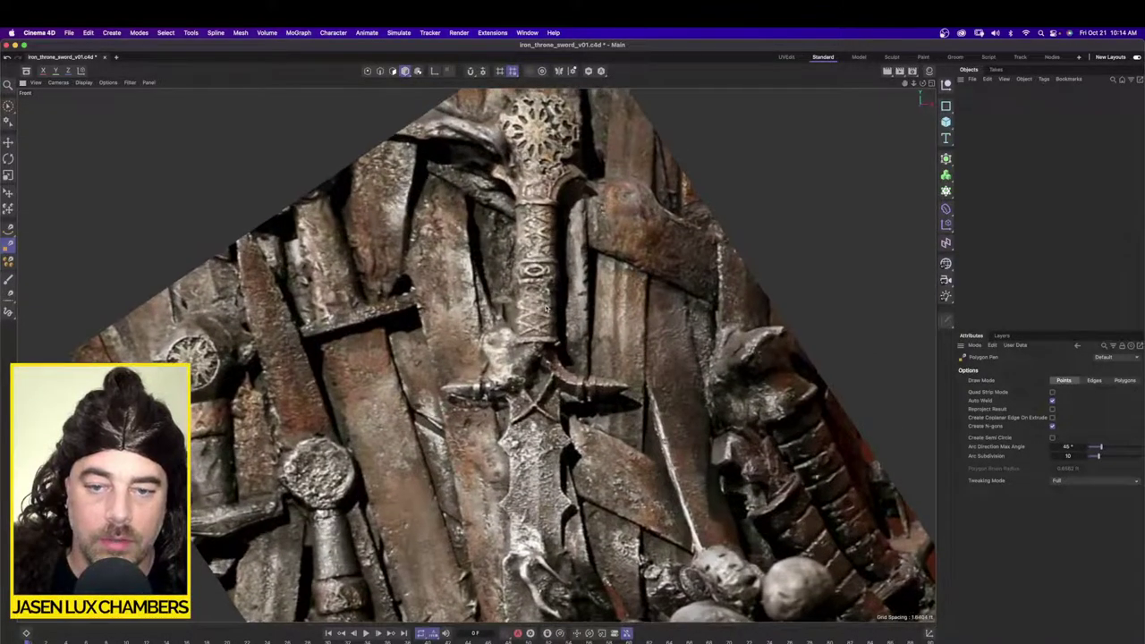
left_click(530, 182)
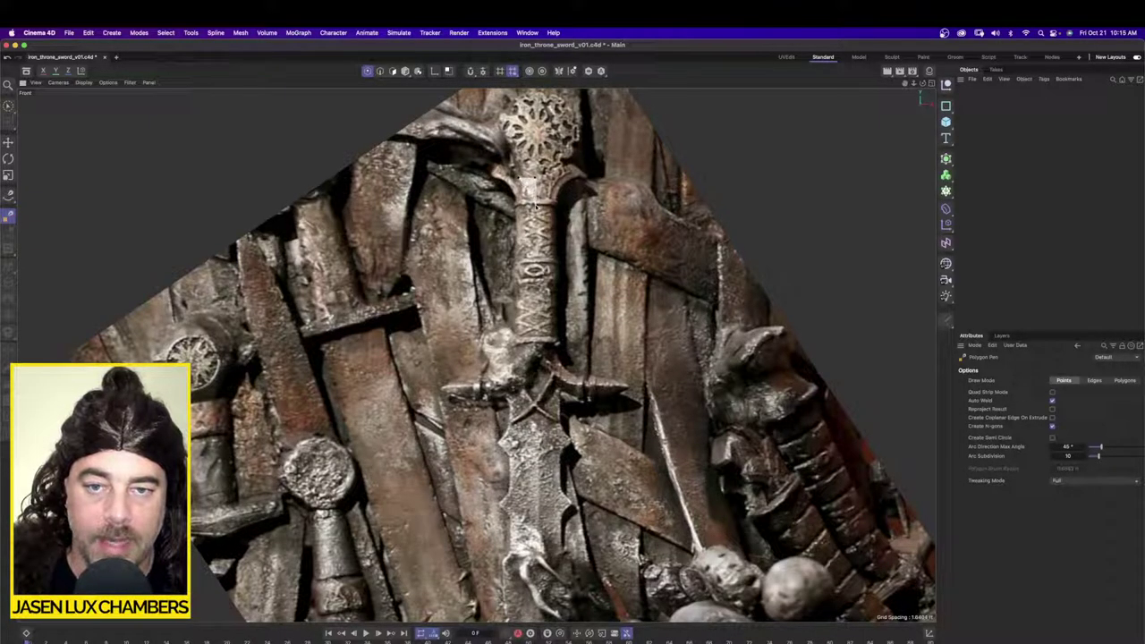
left_click(518, 209)
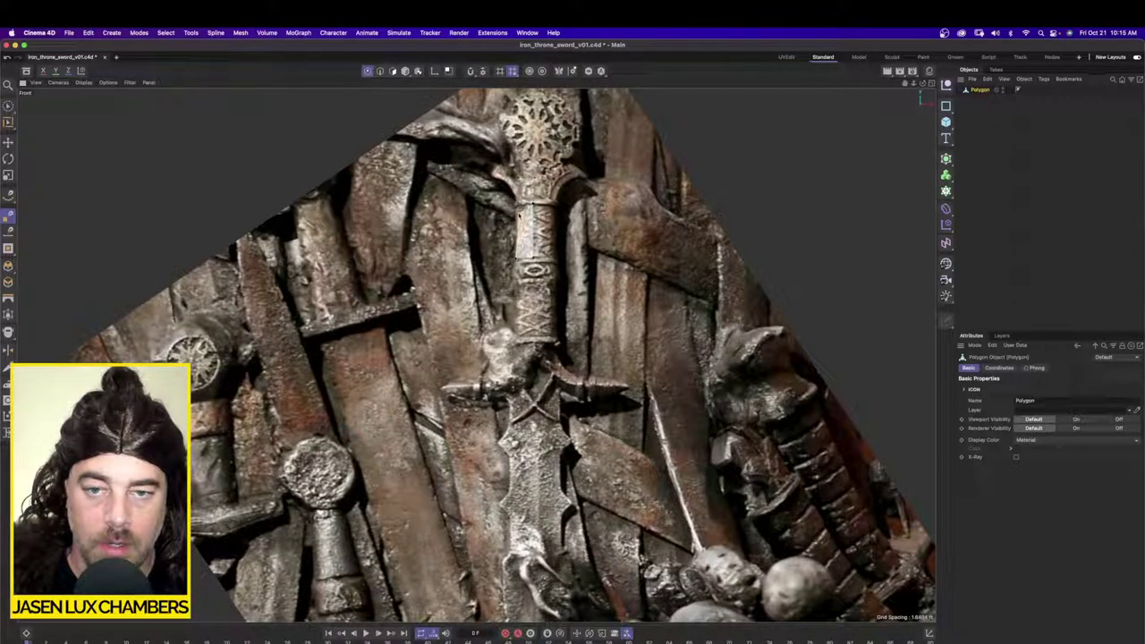
Step: Set the viewport display to Gouraud Shading and extend the polygon strip down to the lower end of the grip
left_click(83, 83)
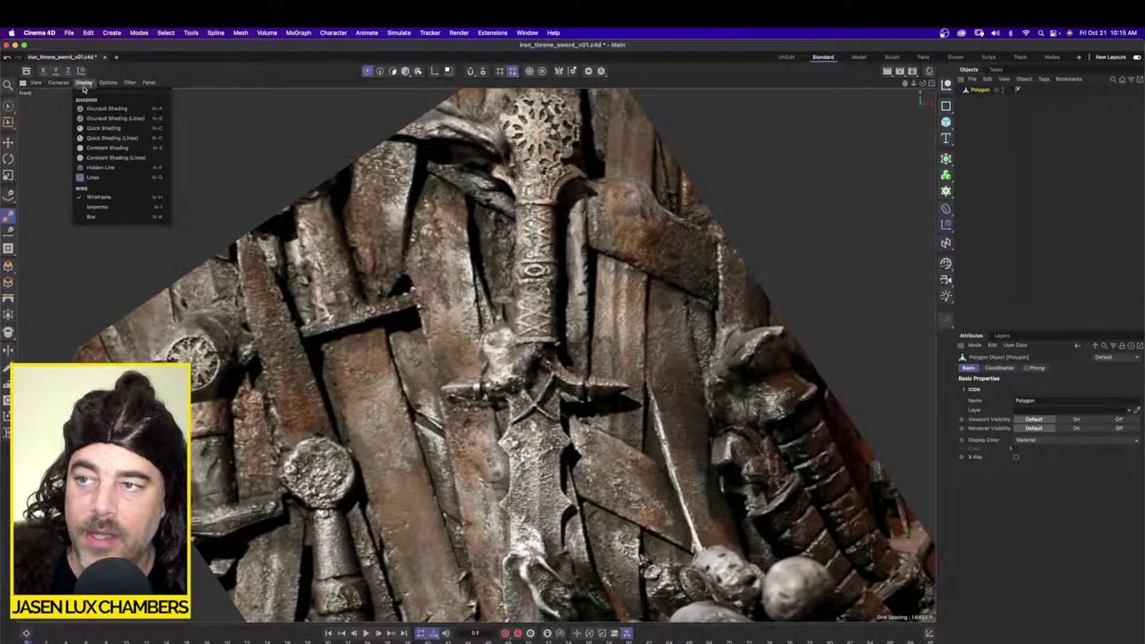
left_click(110, 108)
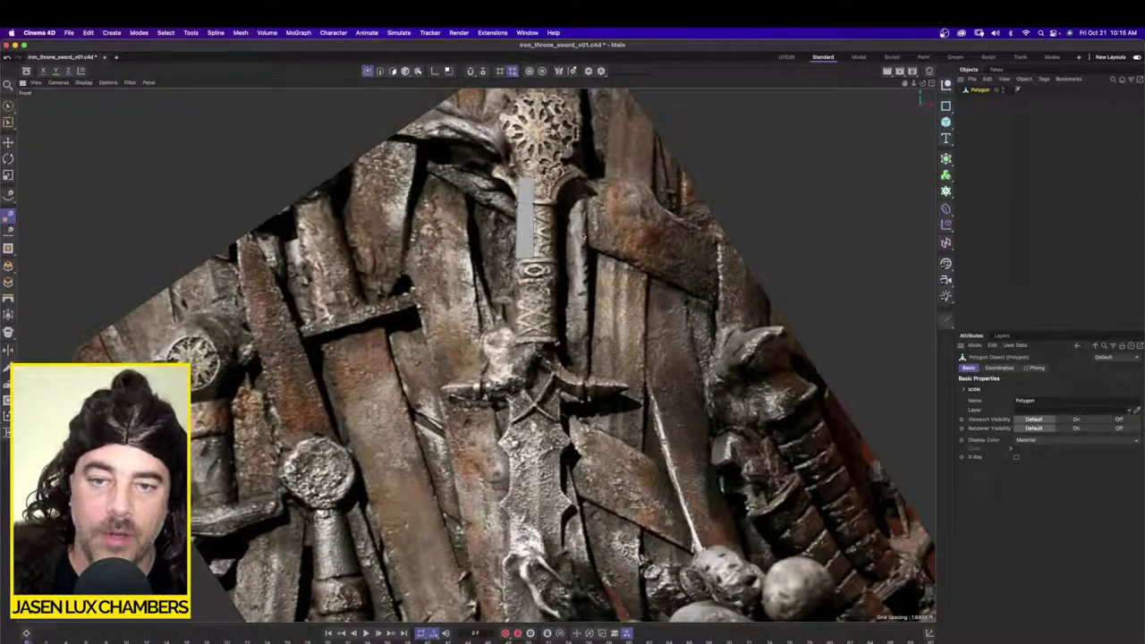
scroll(584, 236, "up", 2)
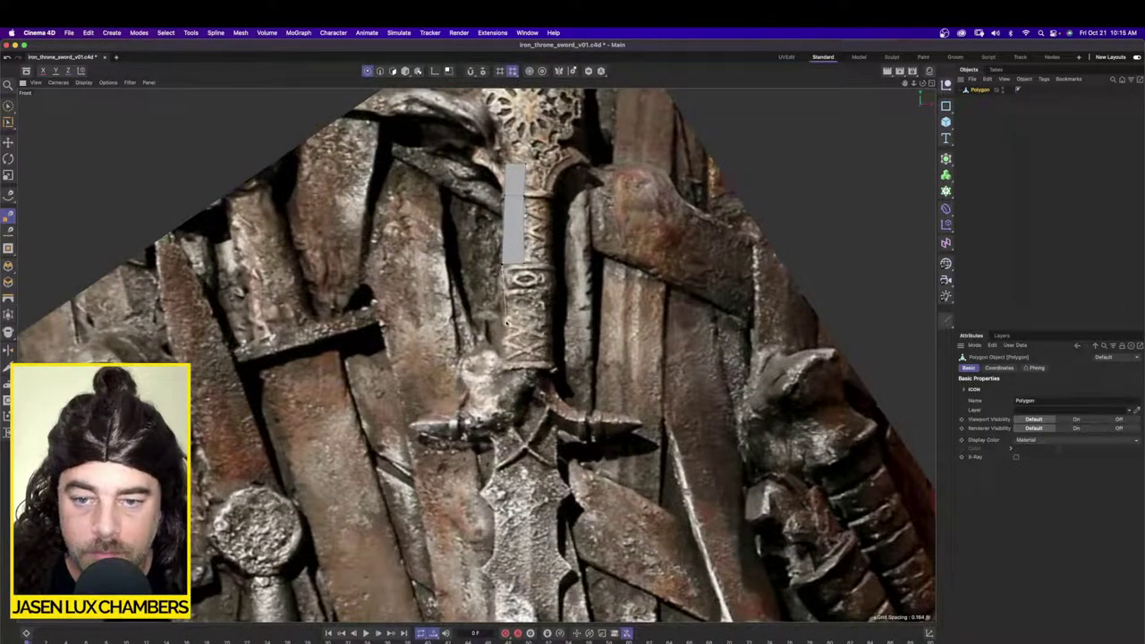
left_click(515, 318)
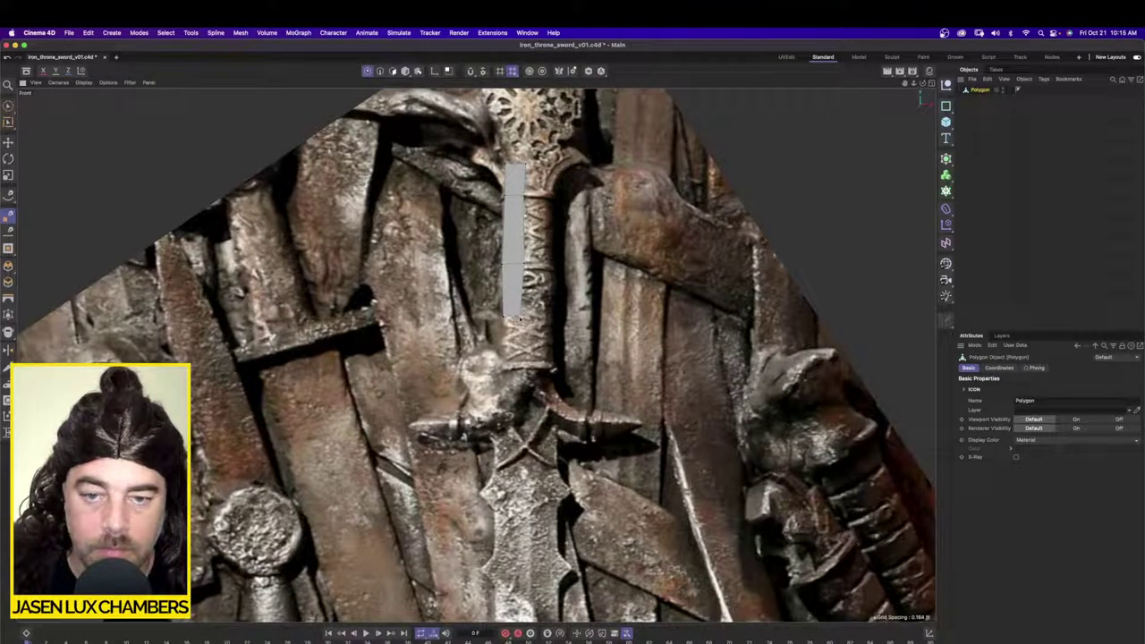
left_click(508, 362)
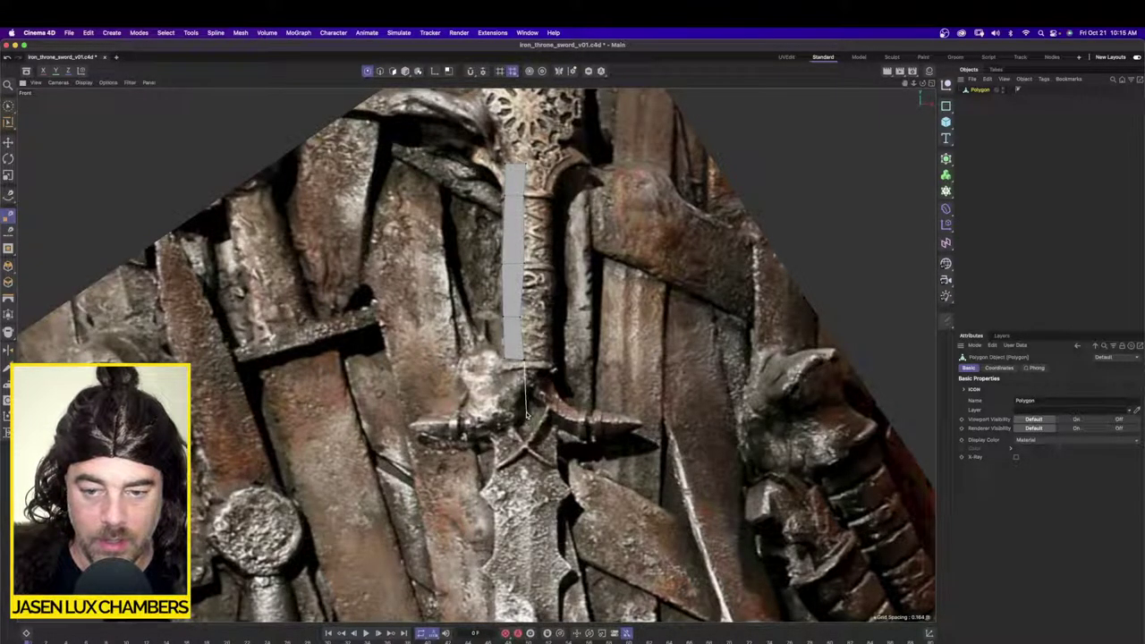
Step: Continue the polygon strip down the left half of the crossguard and around the blade's first pointed barb
left_click(526, 412)
left_click(494, 412)
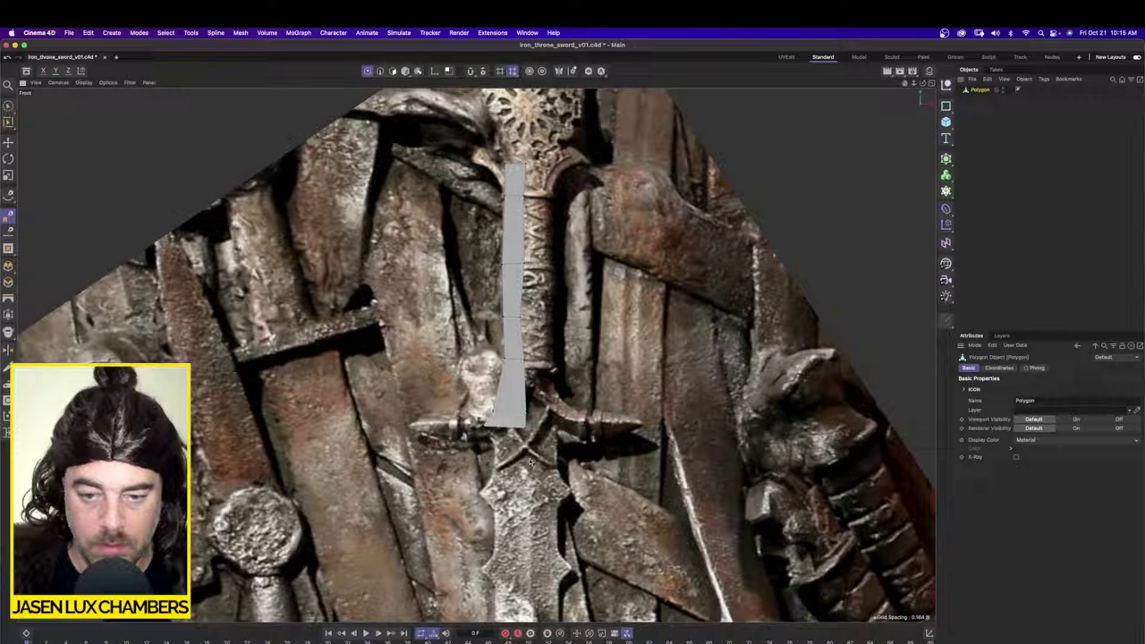
scroll(530, 461, "down", 1)
middle_click_drag(494, 441, 490, 390, "alt")
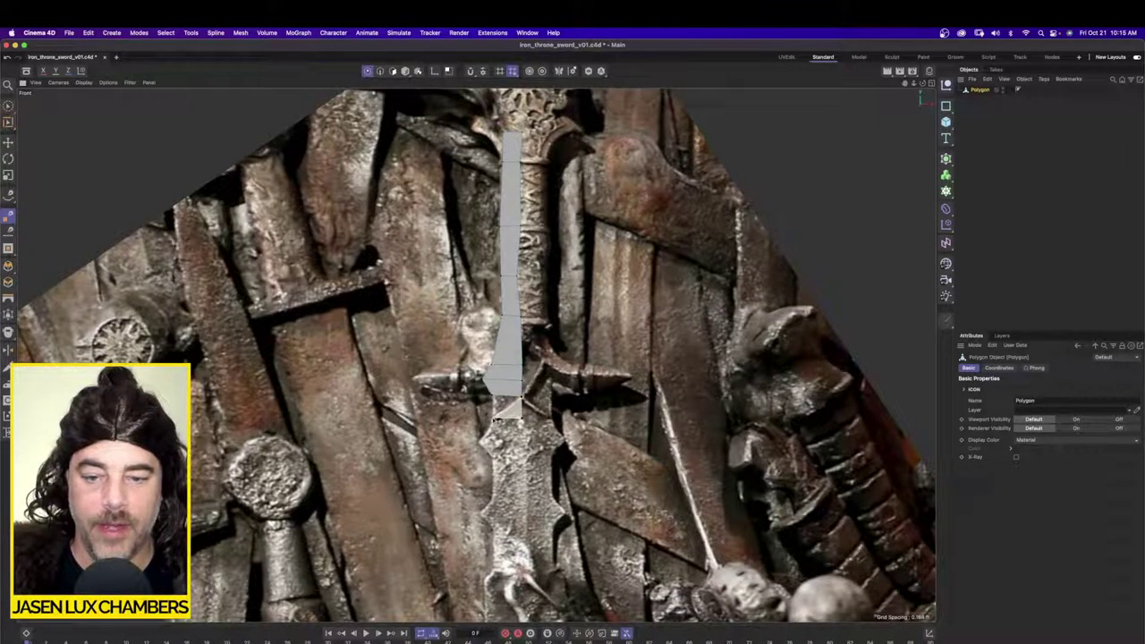
left_click(494, 418)
left_click(493, 396)
left_click(522, 397)
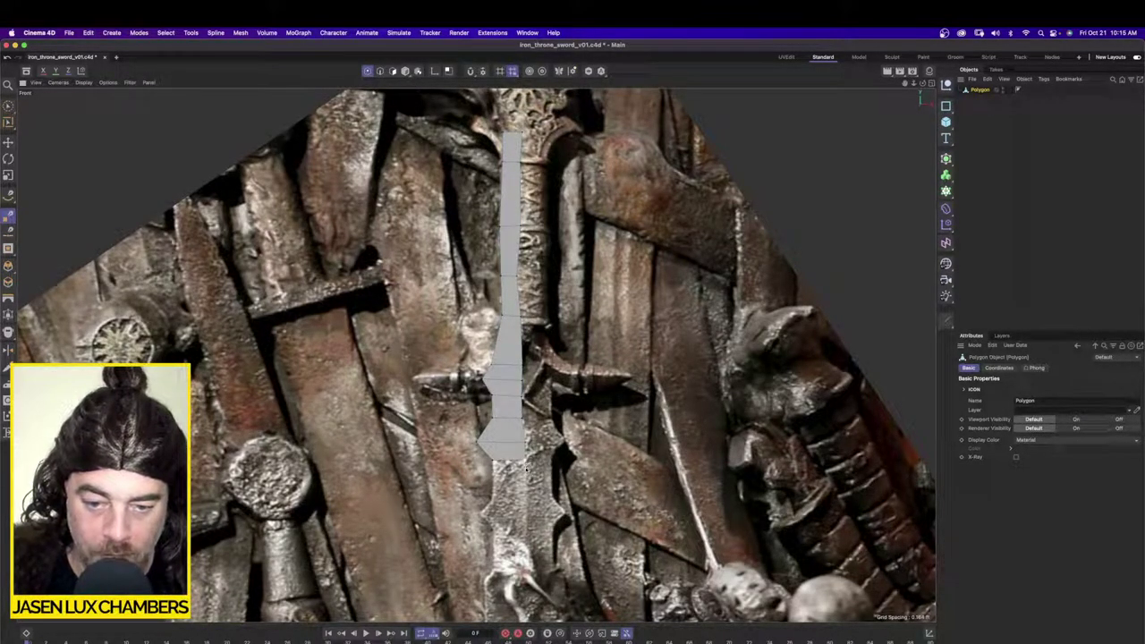
Step: Extend the polygon strip along the straight section below the first barb and around the blade's second barb
left_click(526, 504)
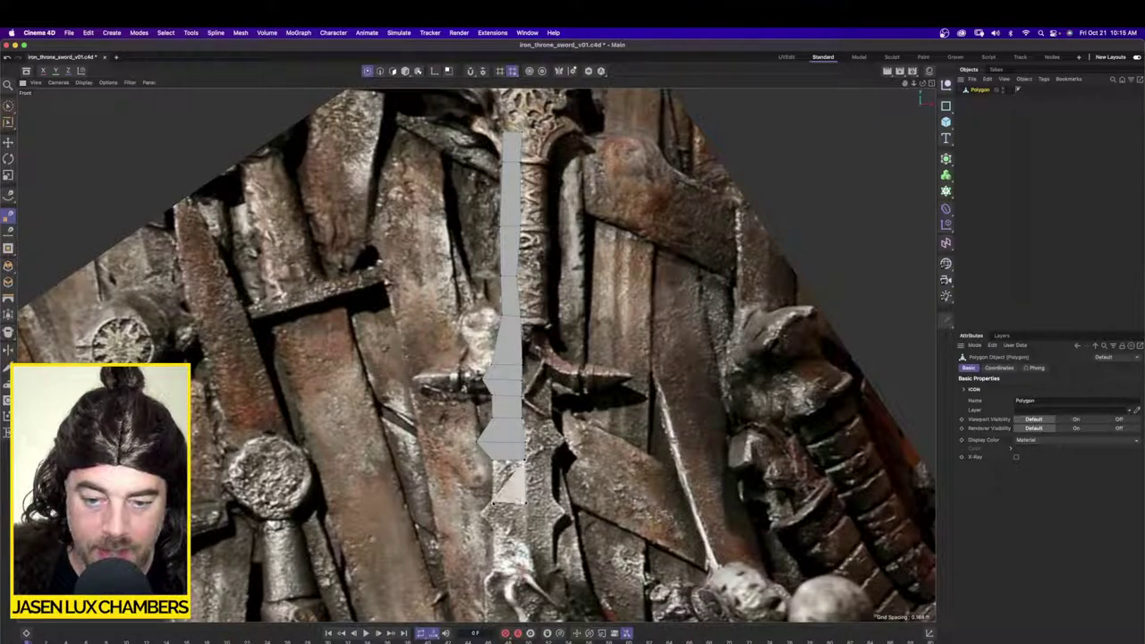
left_click(493, 504)
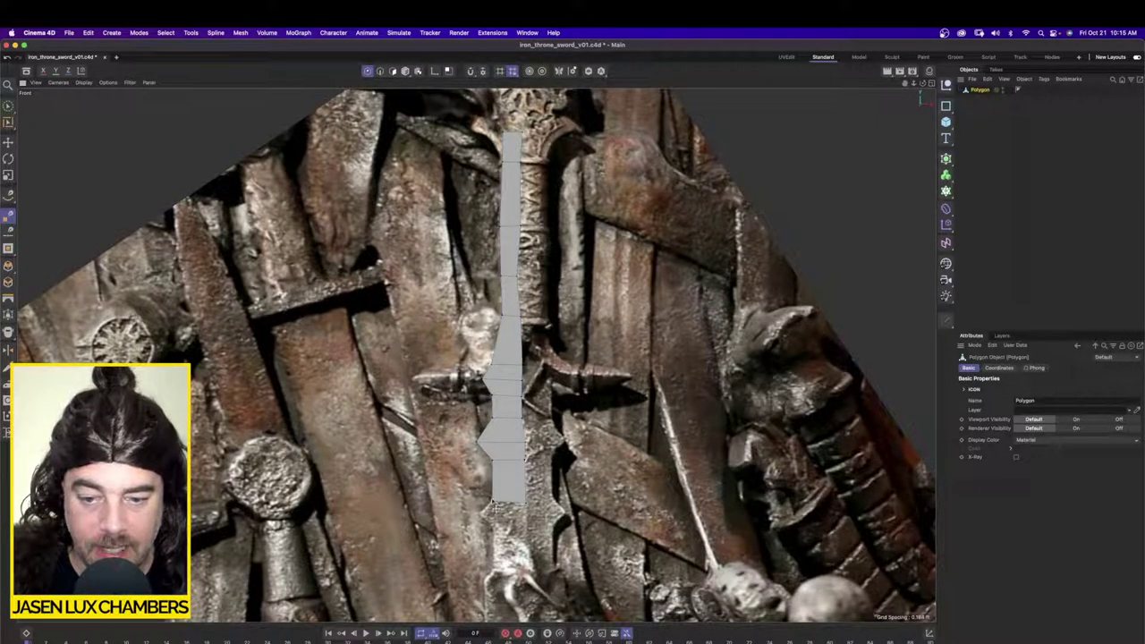
left_click(526, 516)
left_click(525, 503)
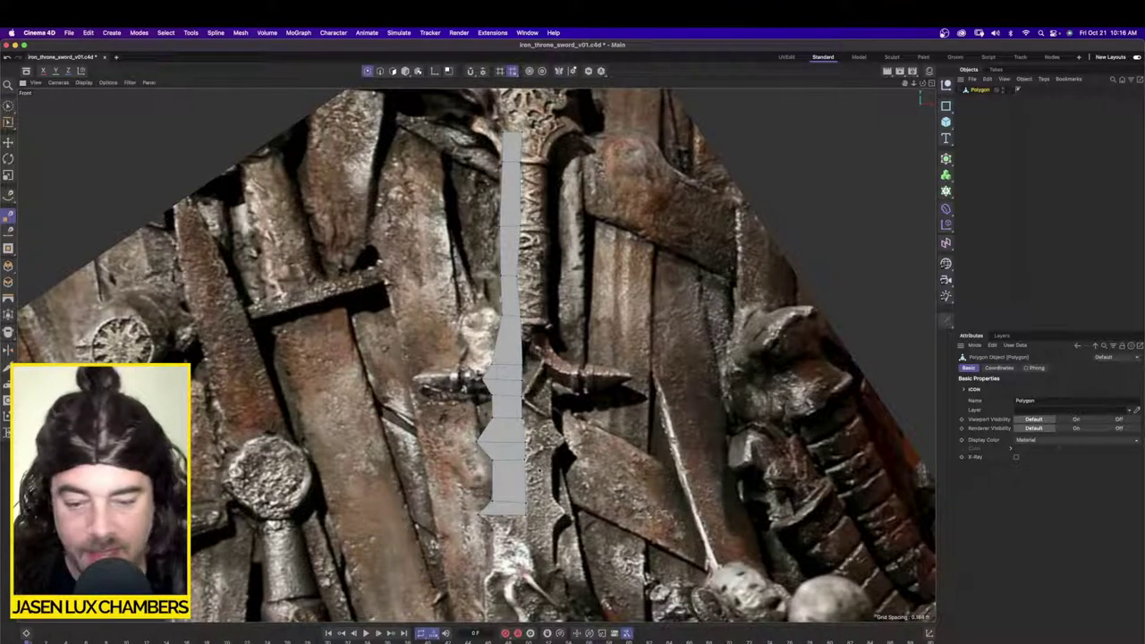
middle_click_drag(540, 470, 531, 414, "alt")
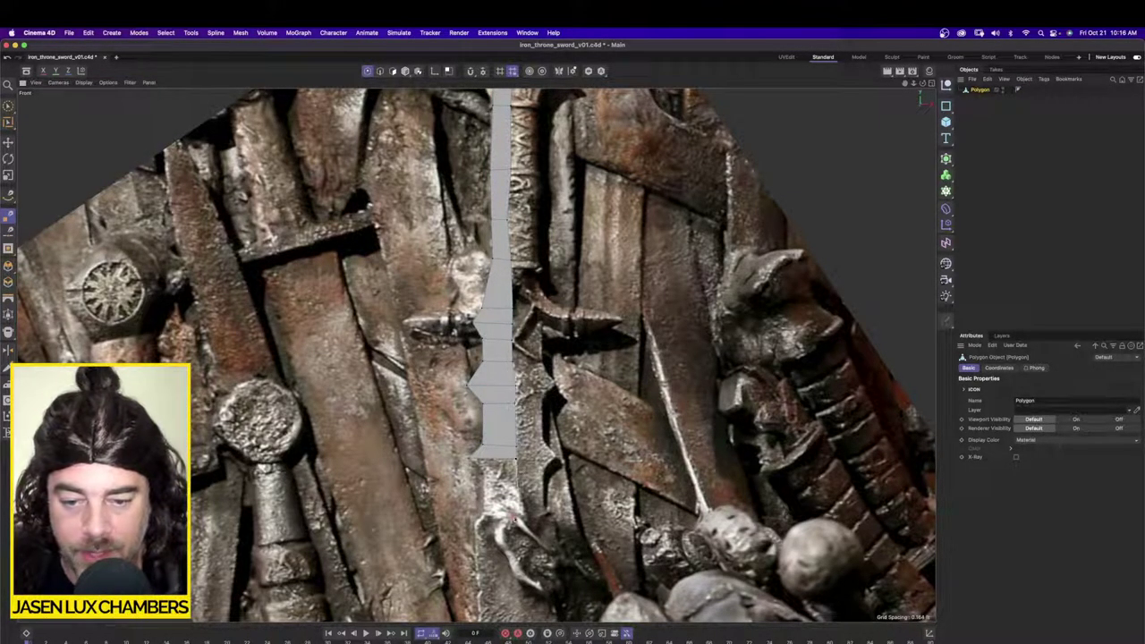
left_click(519, 589)
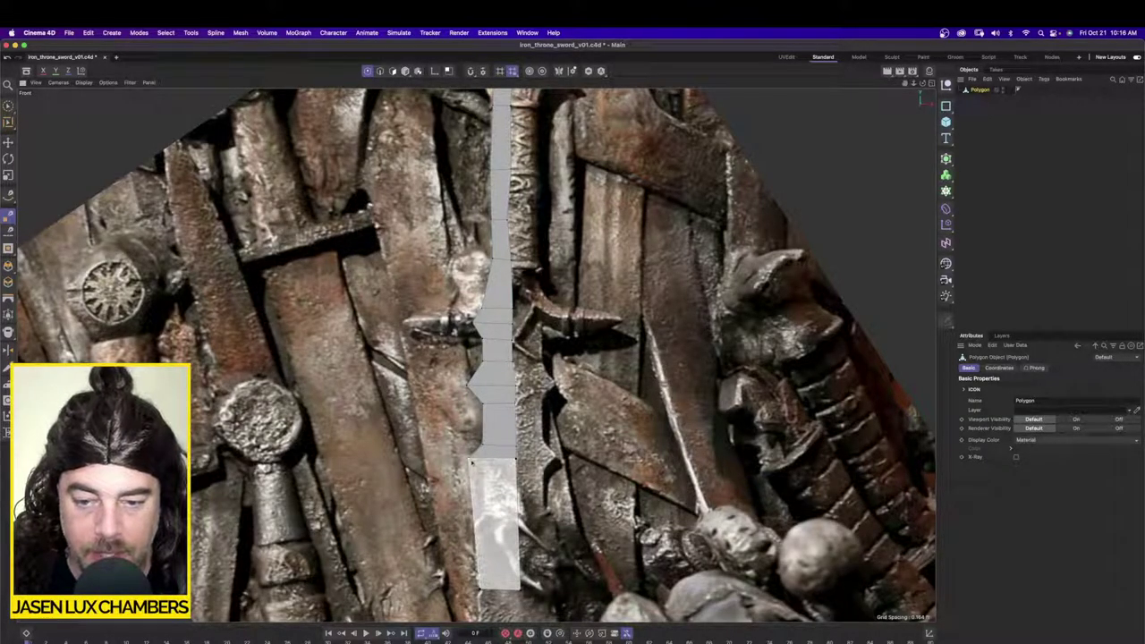
key("Escape")
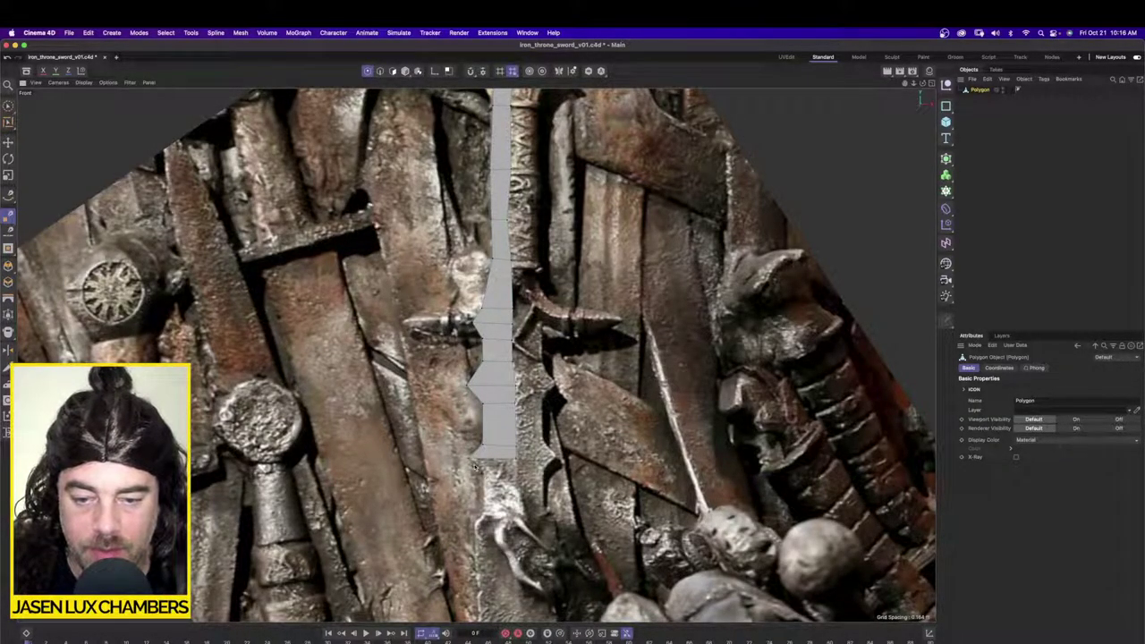
left_click(474, 460)
left_click(485, 473)
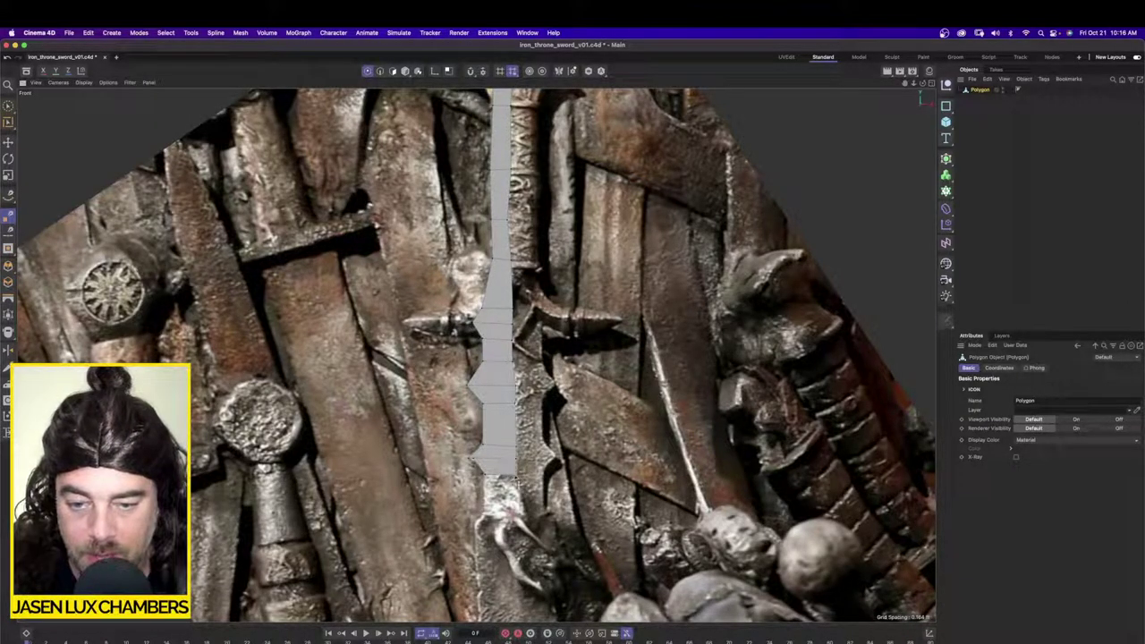
Step: Extend the polygon strip down the left half of the blade below the second barb with two long polygons, levelling the lower edge
left_click(518, 614)
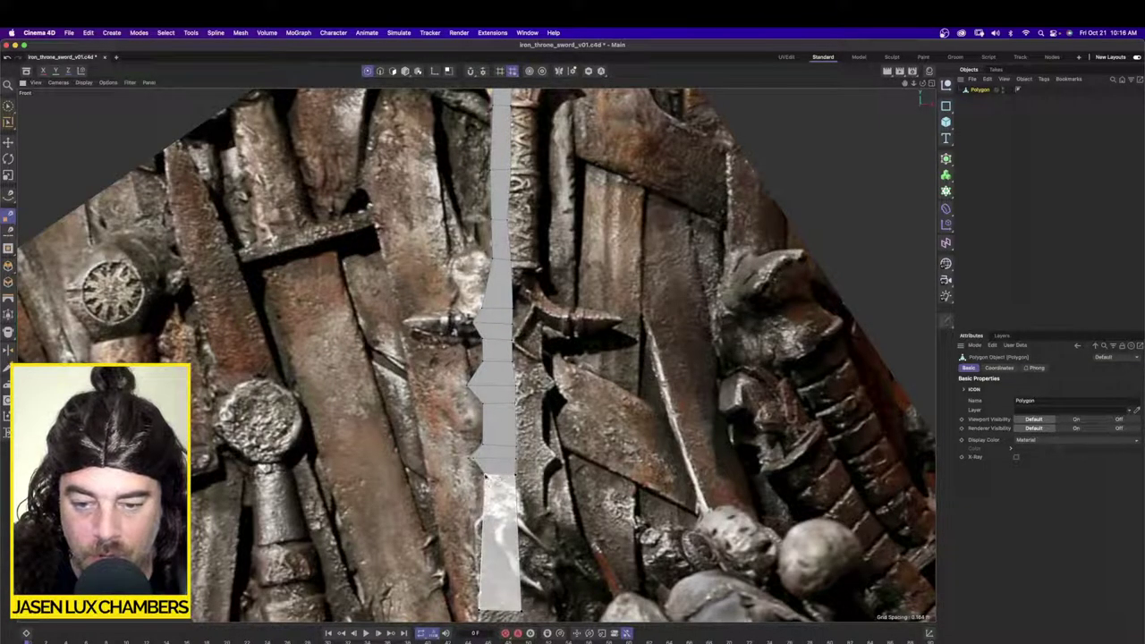
scroll(515, 540, "down", 3)
middle_click_drag(515, 540, 560, 387)
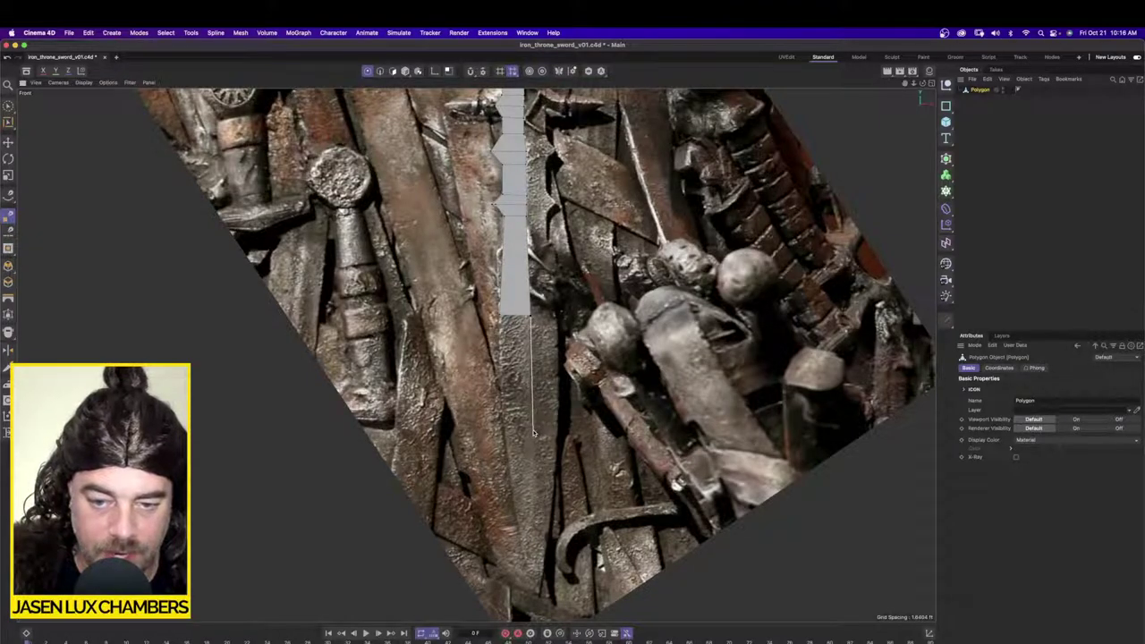
left_click(548, 376)
left_click(534, 429)
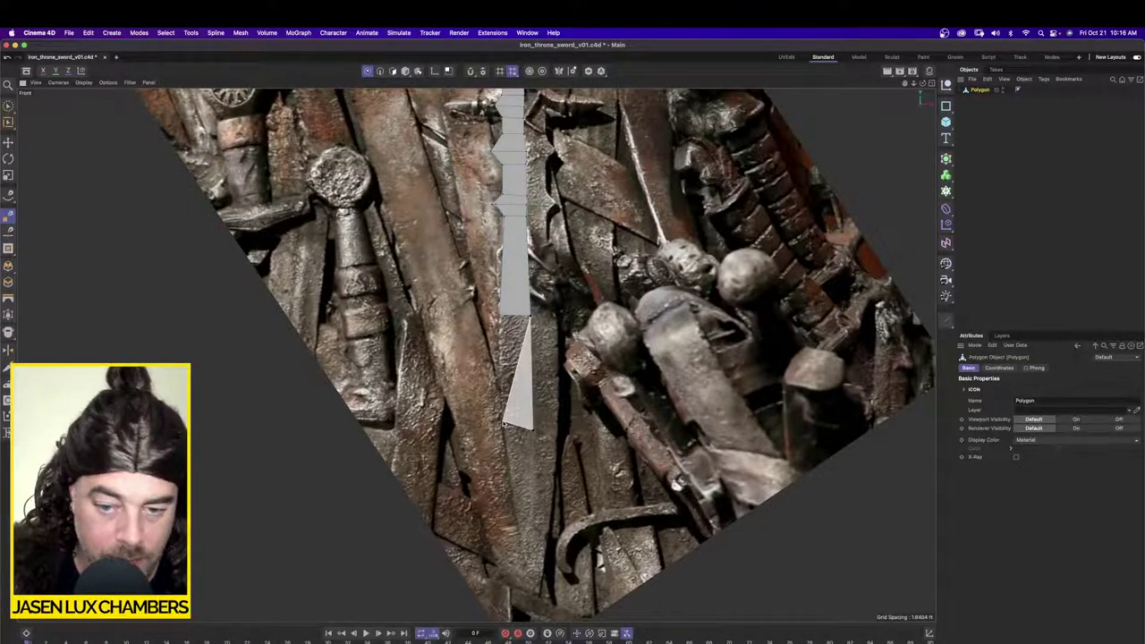
left_click(504, 420)
left_click(502, 317)
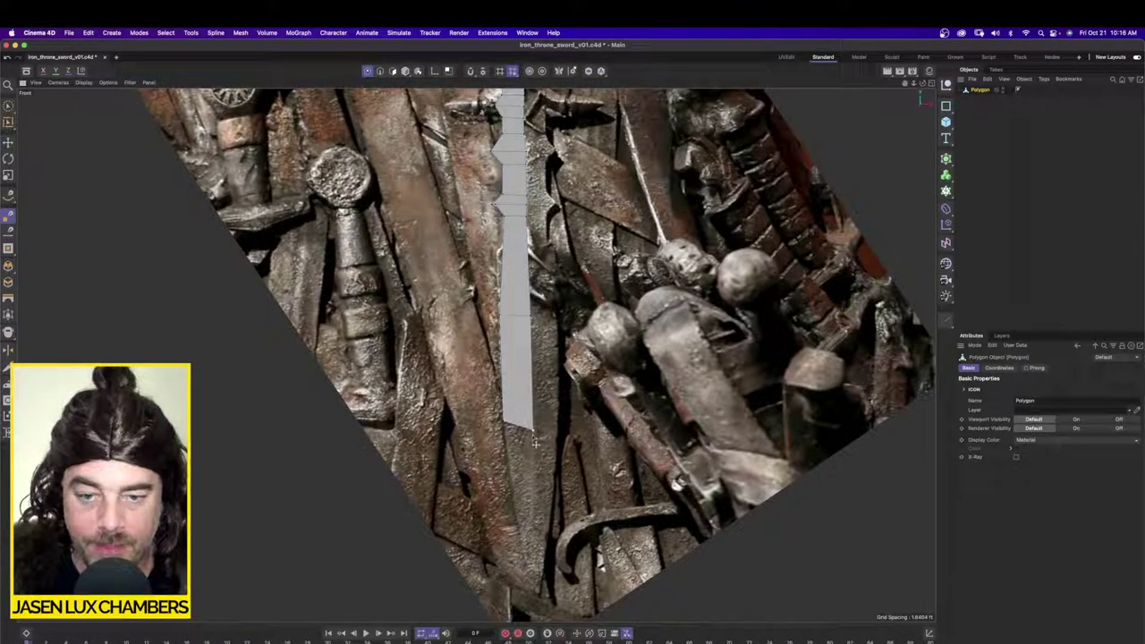
left_click_drag(533, 430, 535, 424)
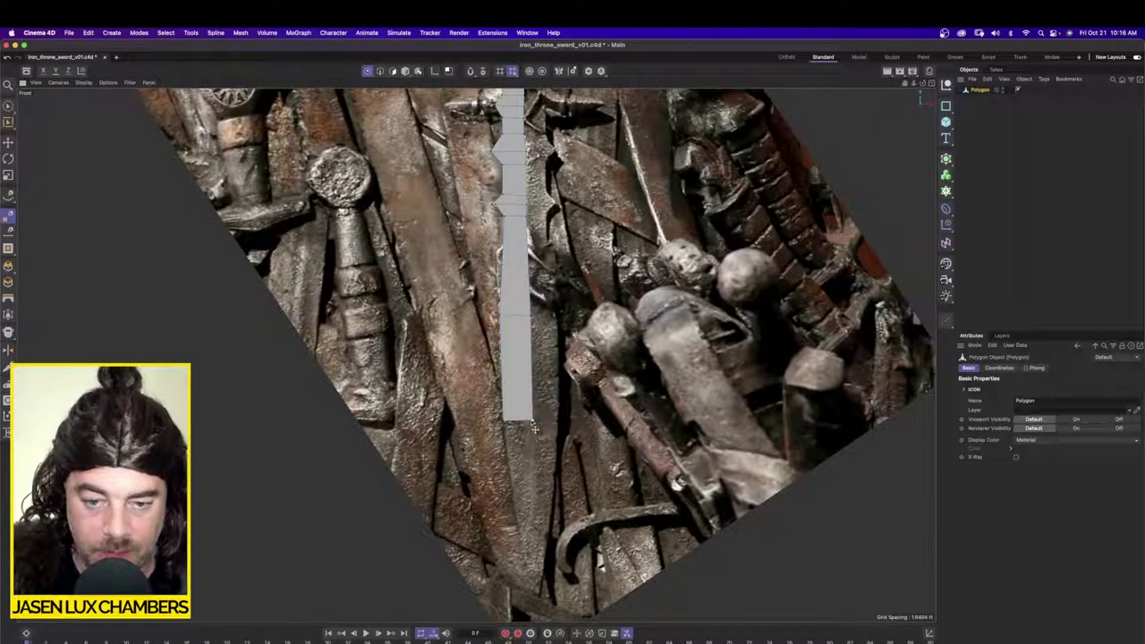
Step: Continue the strip with two tapering polygons down to the tip of the blade
left_click(533, 421)
left_click(534, 506)
left_click(516, 504)
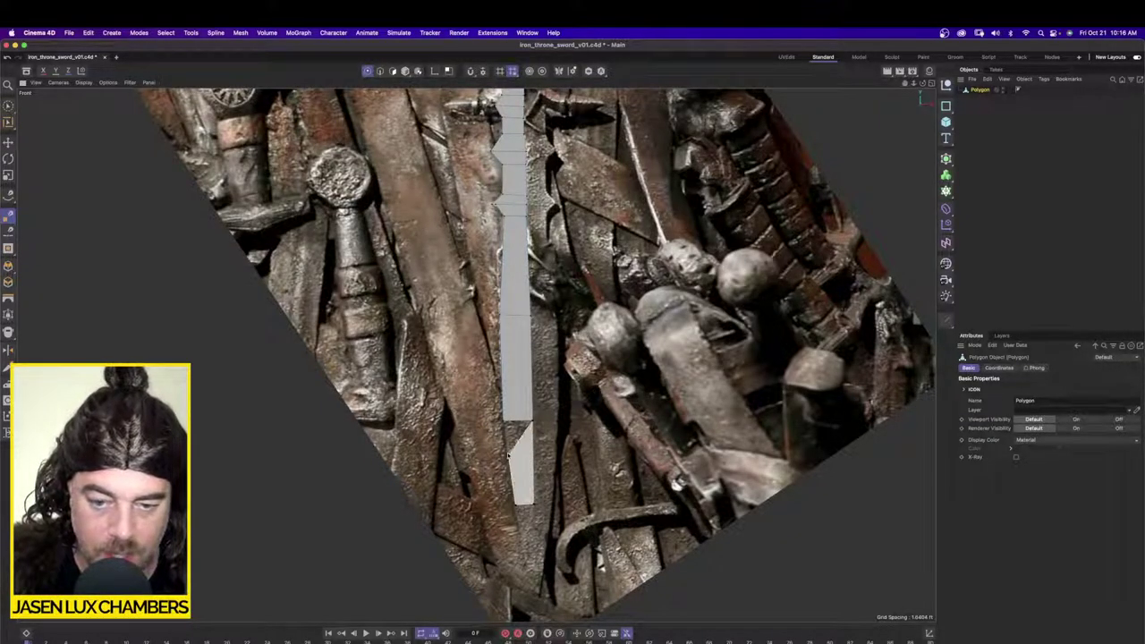
left_click(505, 422)
left_click(534, 505)
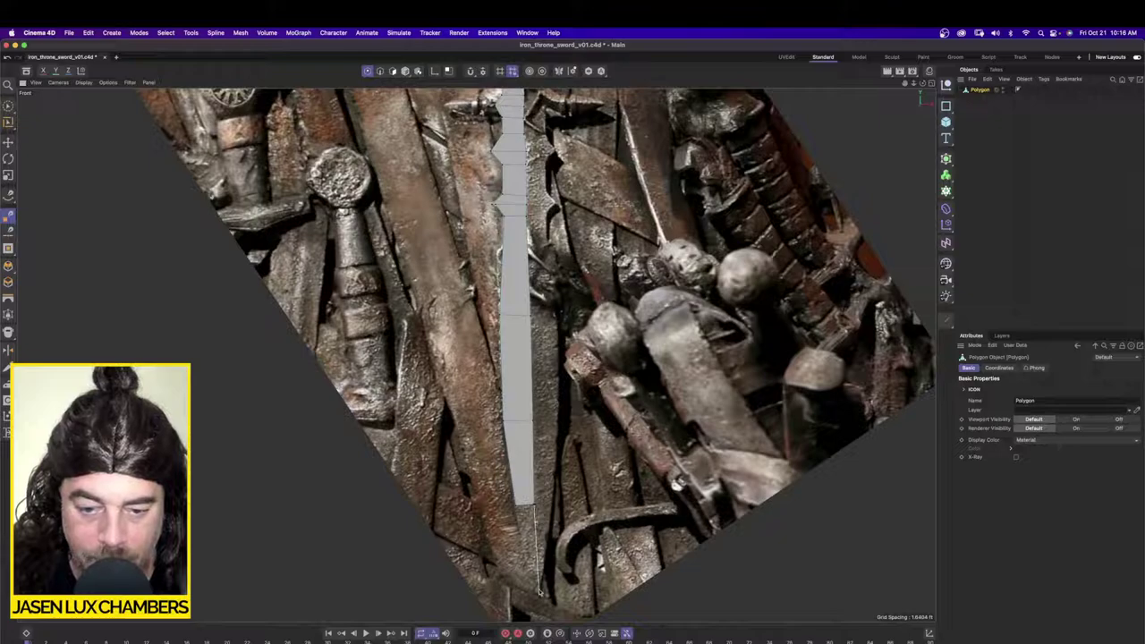
left_click(536, 578)
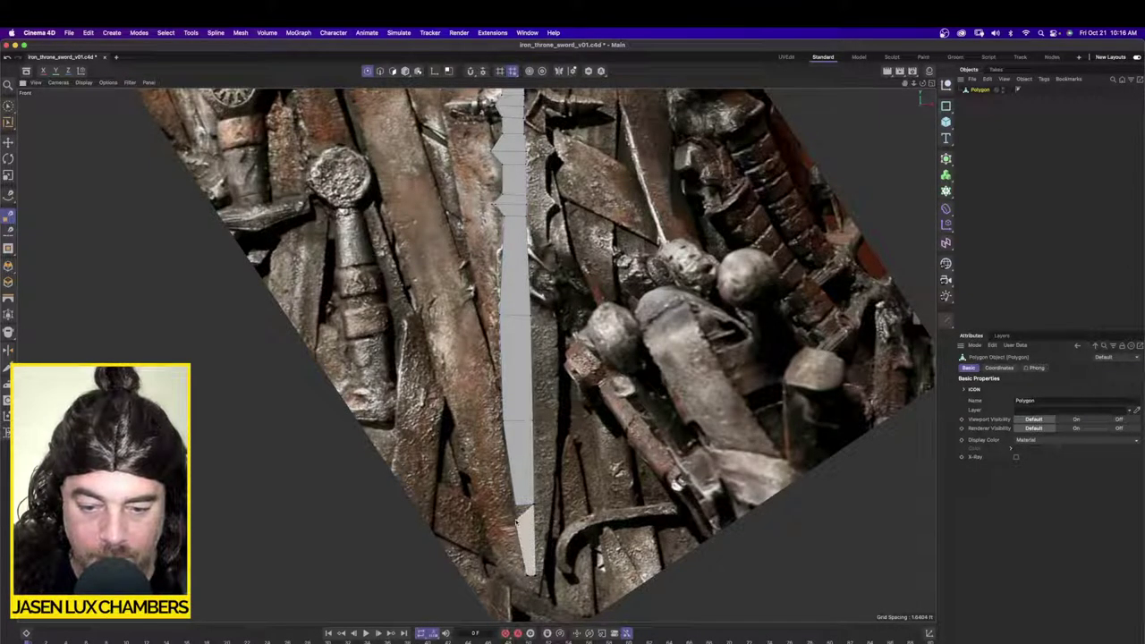
scroll(536, 578, "up", 5)
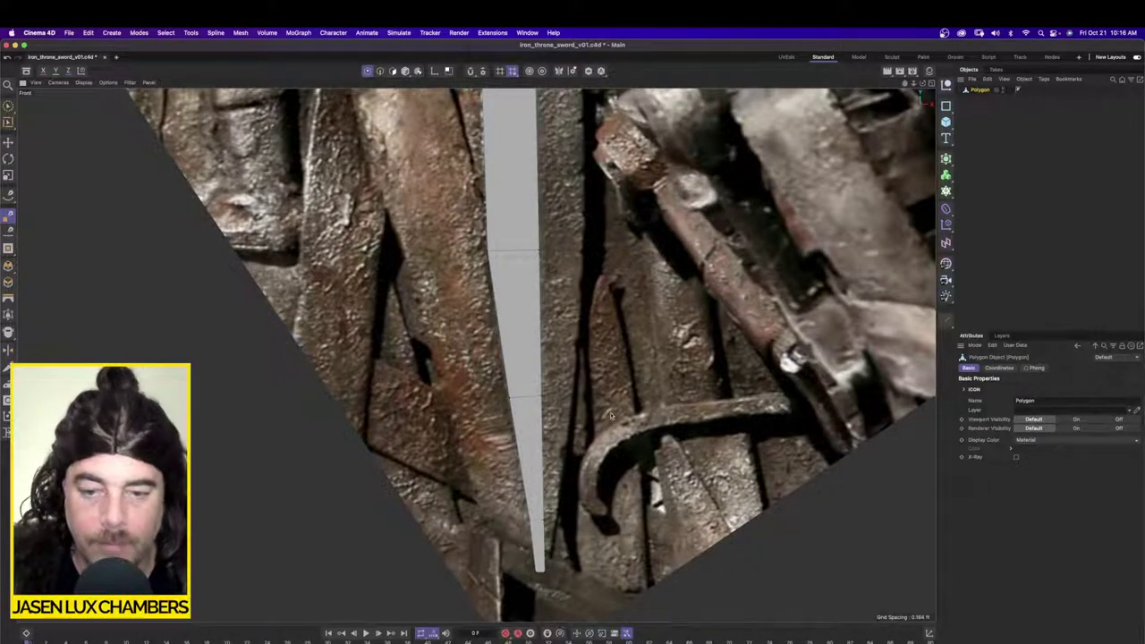
Step: Add a Symmetry object and make the Polygon object its child to mirror the traced half of the sword
scroll(611, 414, "down", 8)
scroll(610, 282, "up", 3)
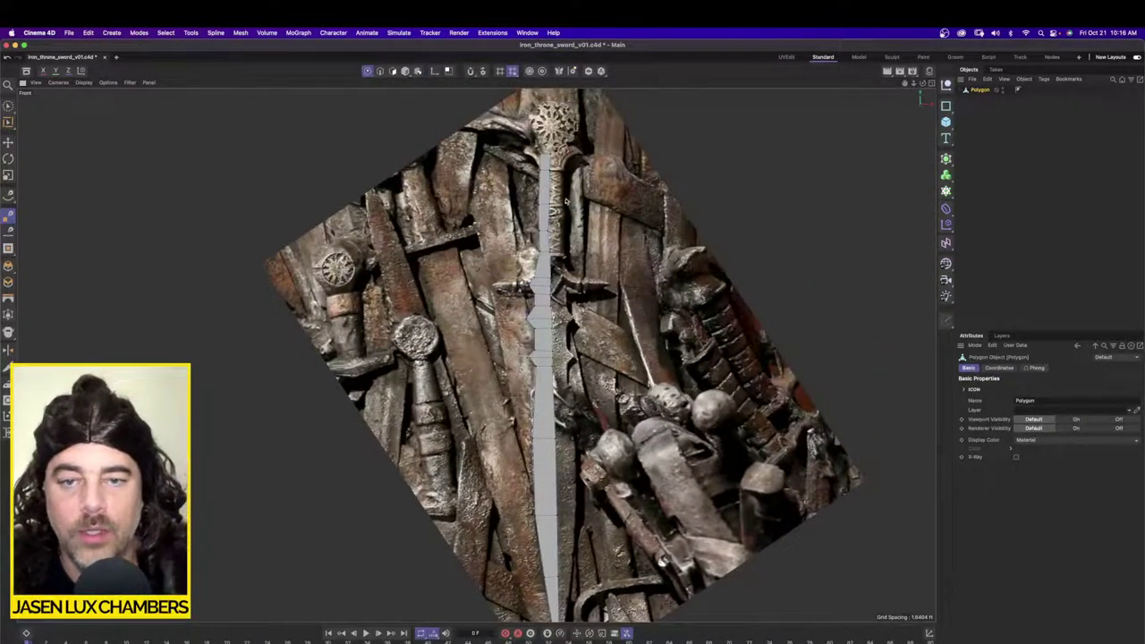
scroll(566, 202, "up", 8)
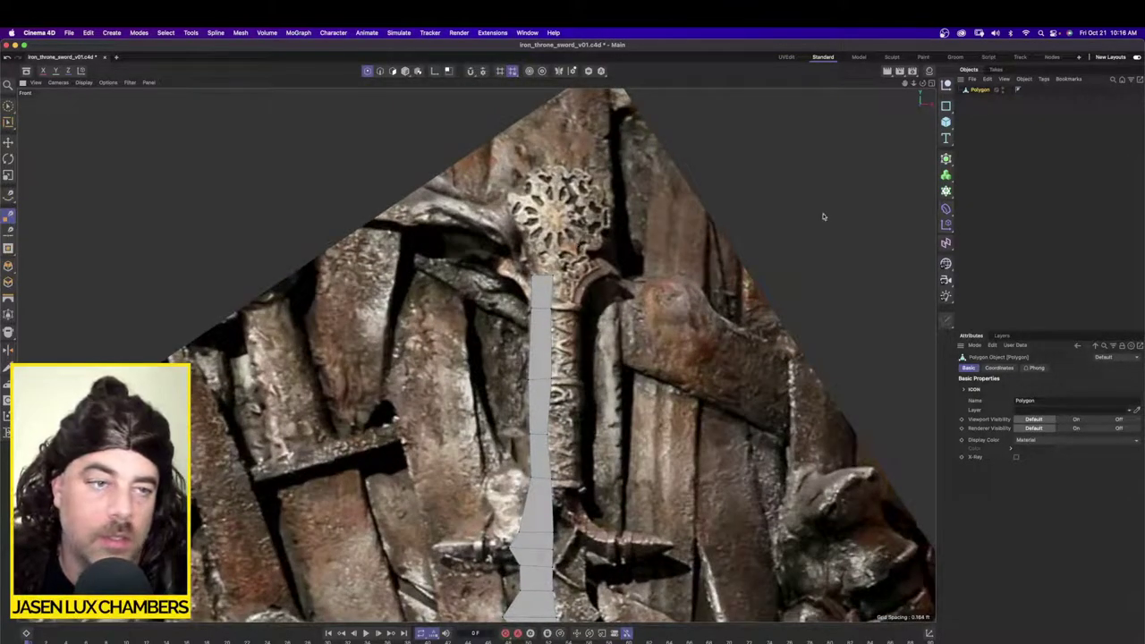
left_click(946, 160)
left_click(993, 262, "alt")
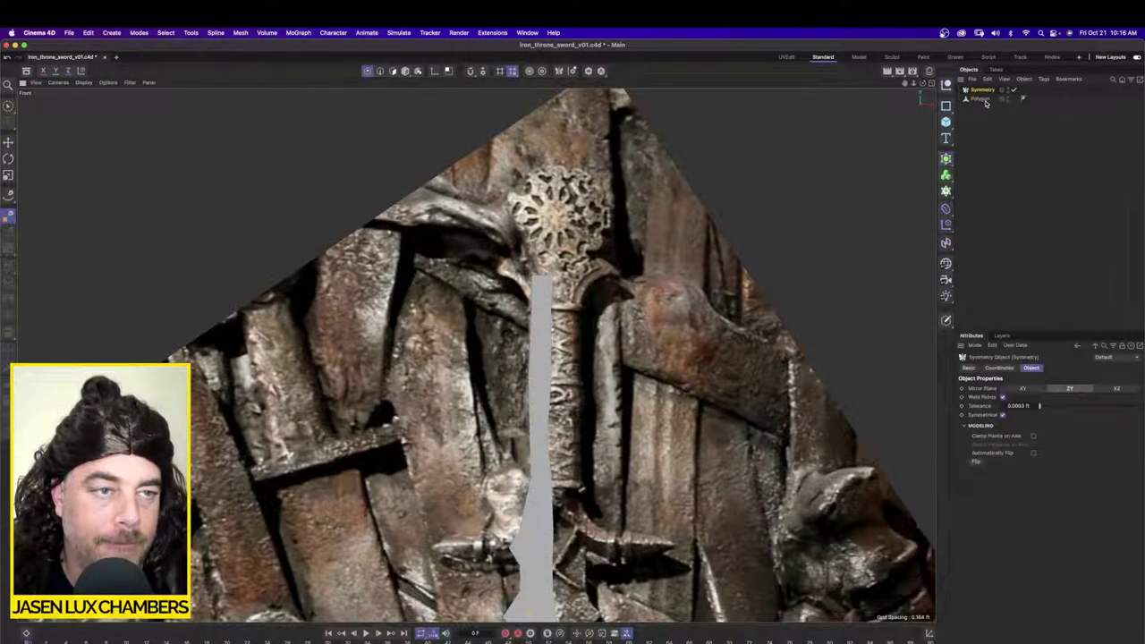
left_click_drag(984, 100, 984, 90)
left_click(984, 90)
scroll(555, 422, "down", 5)
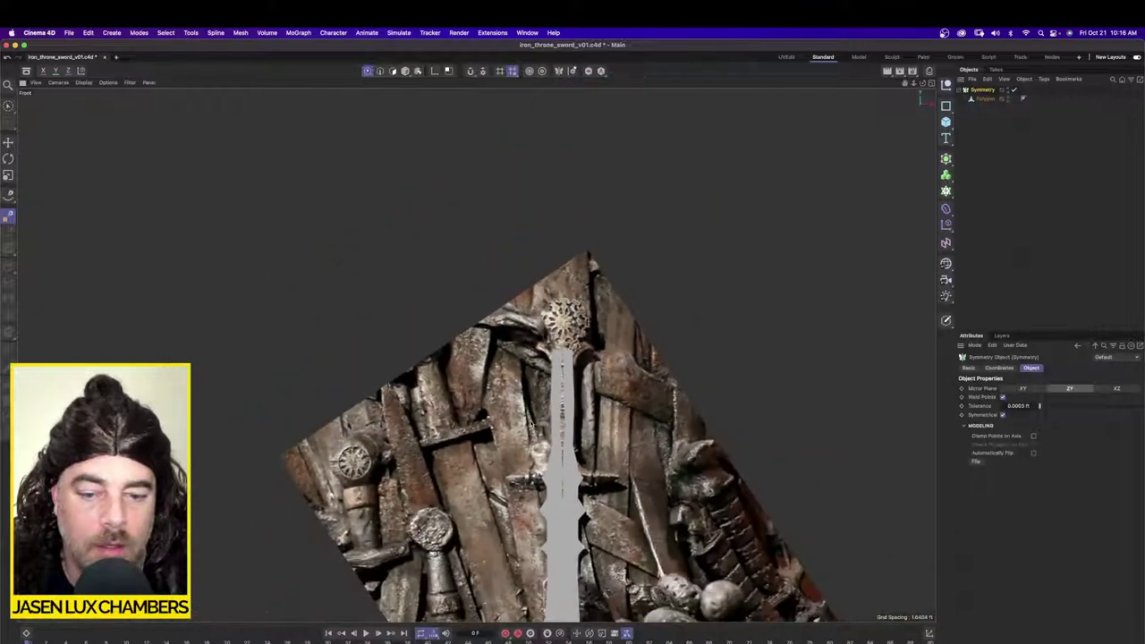
middle_click_drag(532, 424, 535, 257, "alt")
scroll(565, 394, "up", 4)
scroll(565, 420, "down", 3)
middle_click_drag(577, 503, 586, 403, "alt")
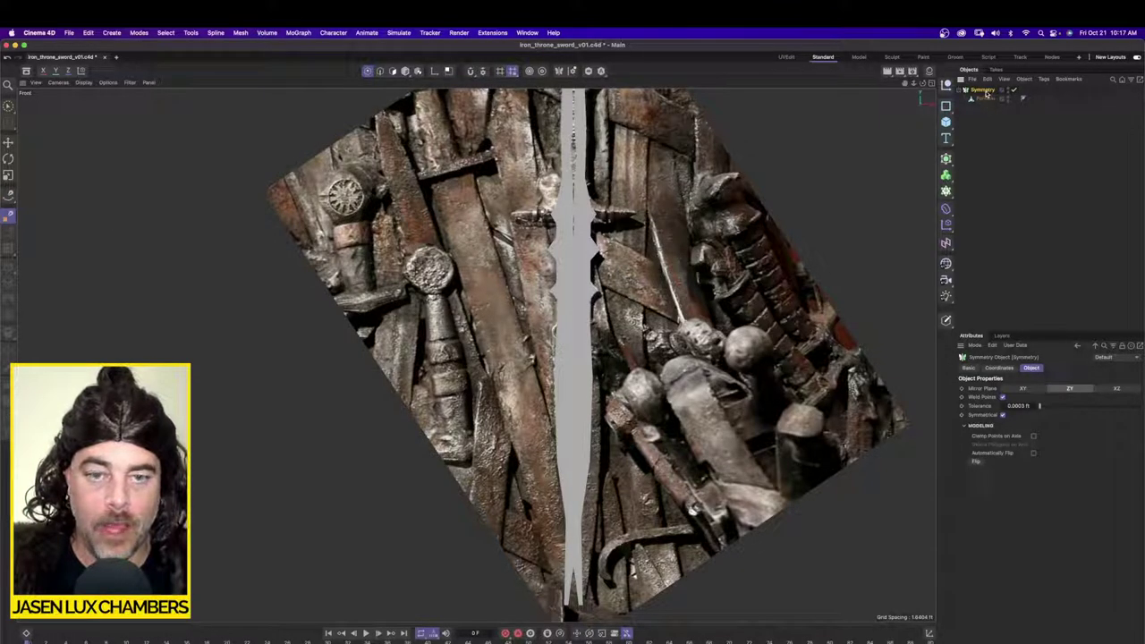
Step: Enable axis modification and select the Polygon object's points along the sword's centre line with Rectangle Selection
left_click(436, 71)
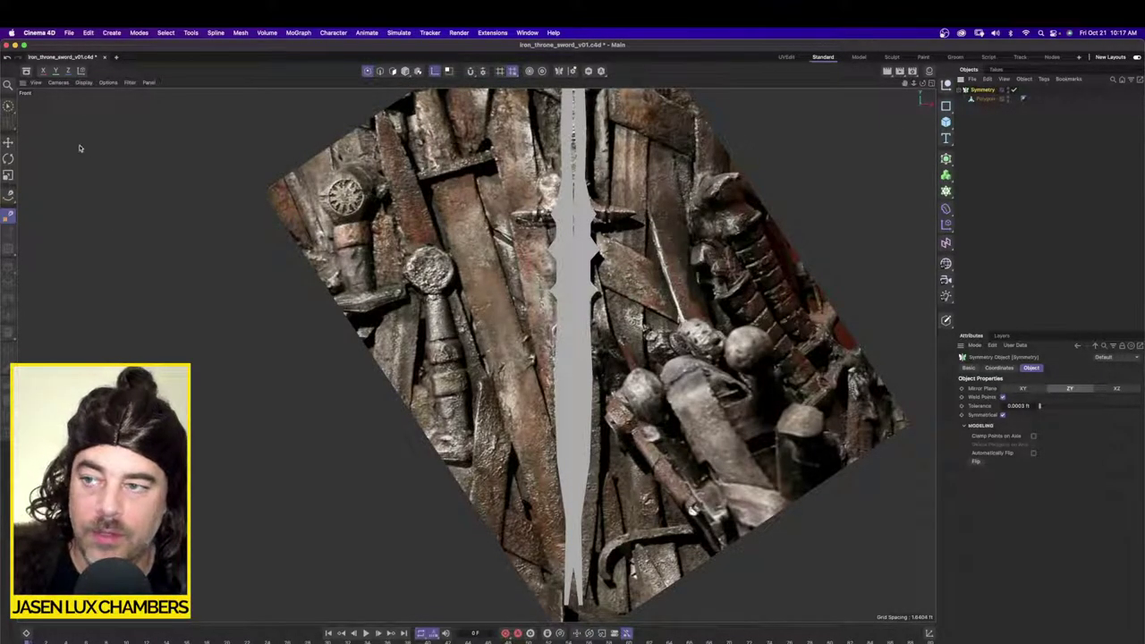
left_click(986, 100)
scroll(648, 230, "up", 2)
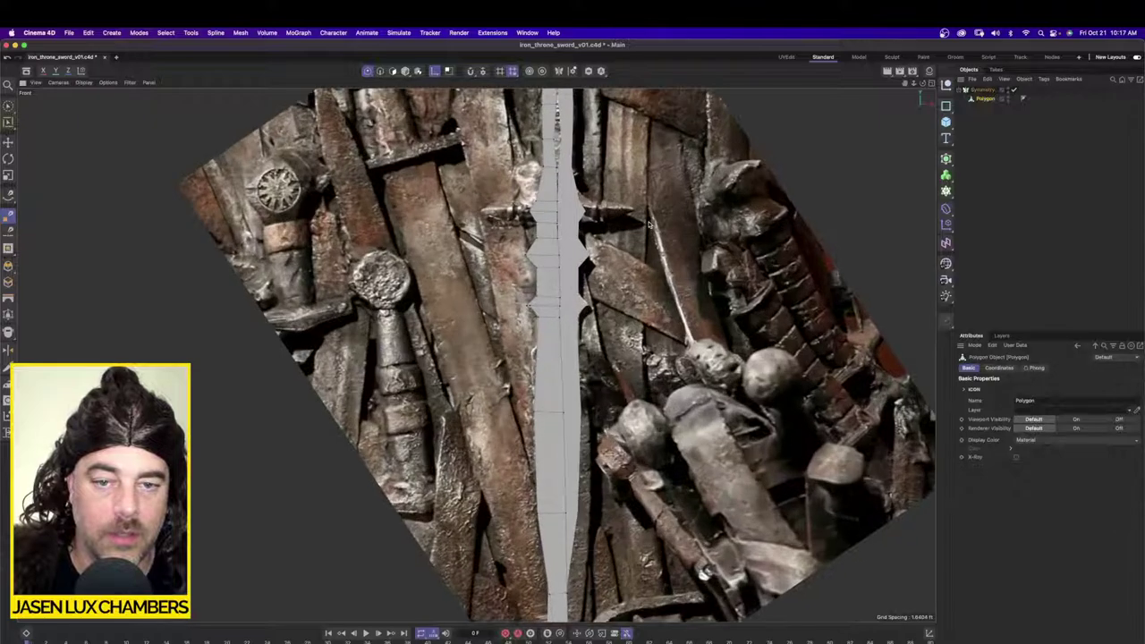
middle_click_drag(645, 229, 612, 255, "alt")
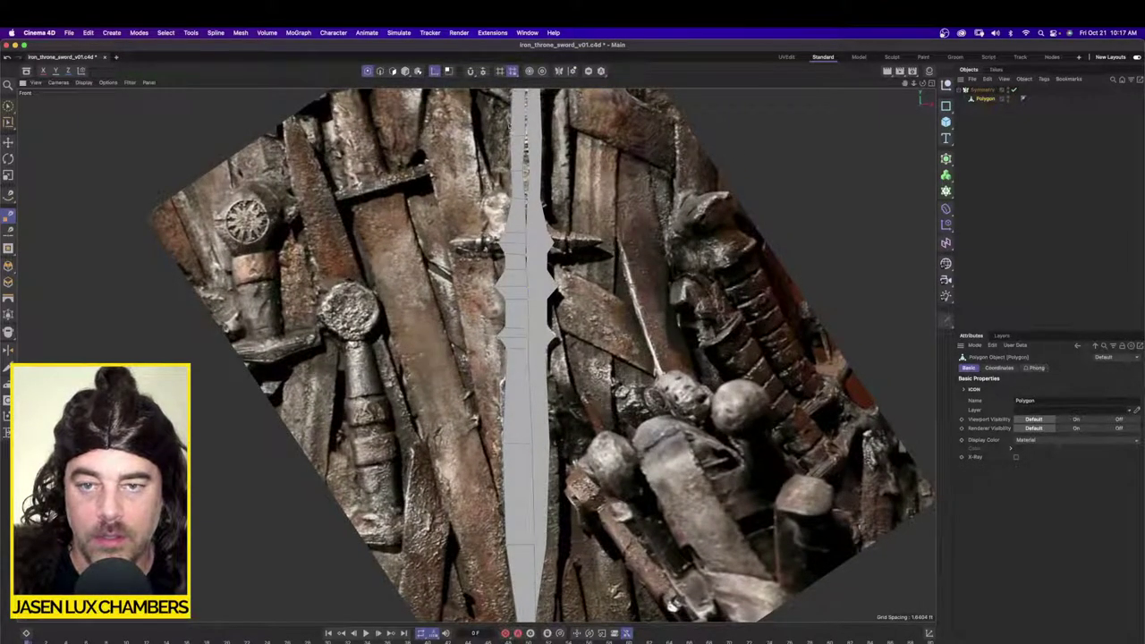
left_click_drag(8, 106, 46, 137)
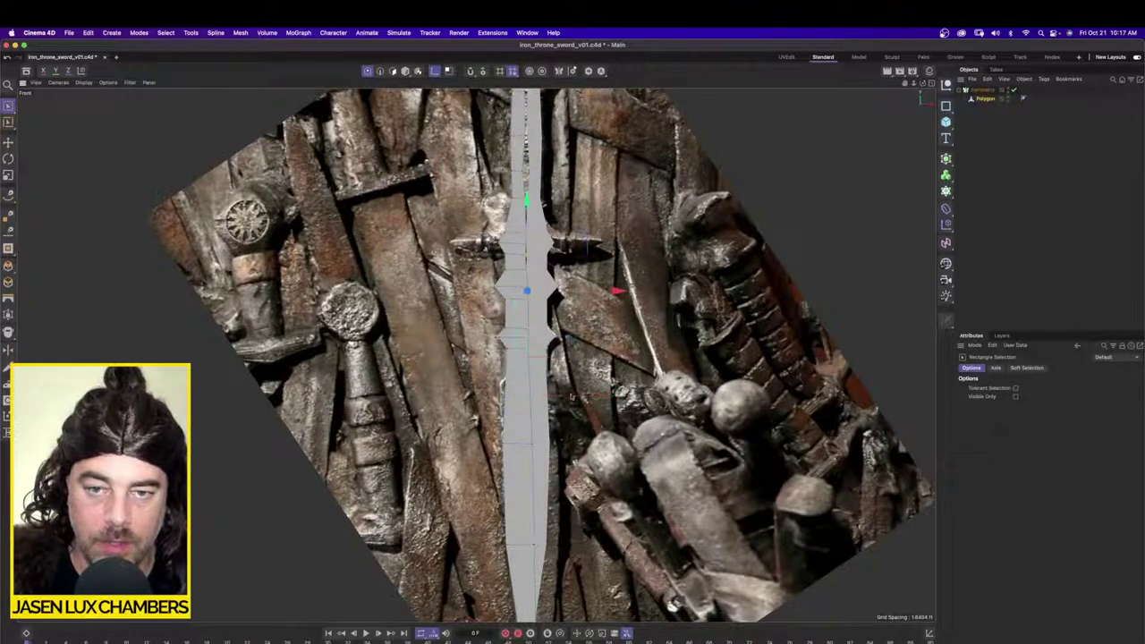
scroll(510, 394, "up", 3)
left_click_drag(553, 348, 488, 141)
middle_click_drag(584, 283, 604, 123, "alt")
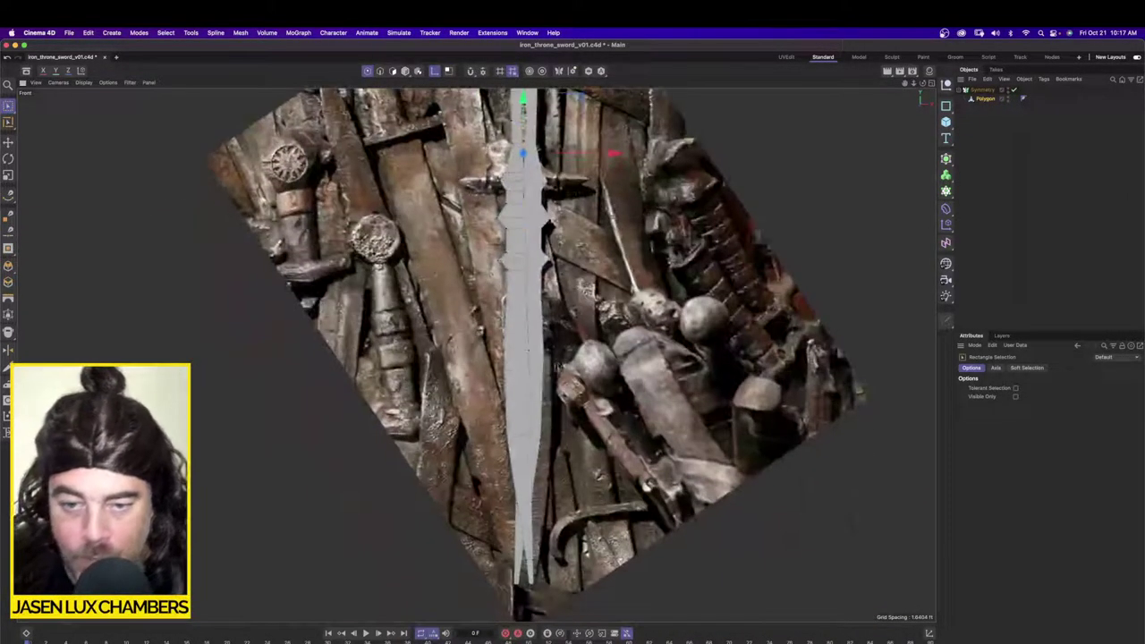
left_click_drag(521, 345, 569, 501)
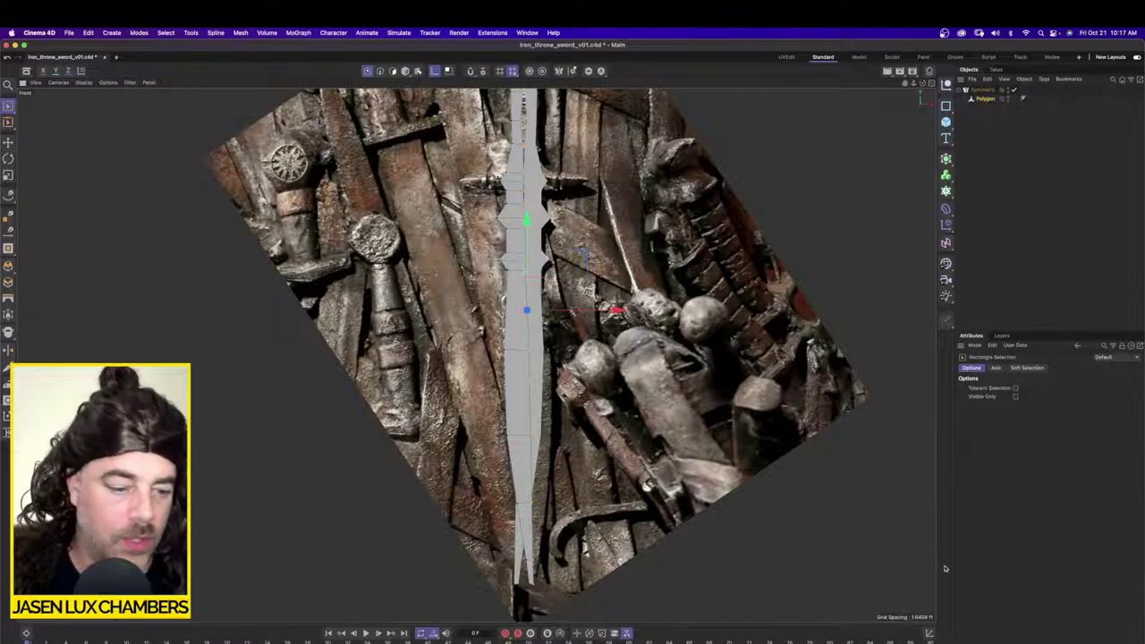
Step: Try to set the X size of the selected centre-line points to 0
left_click(931, 634)
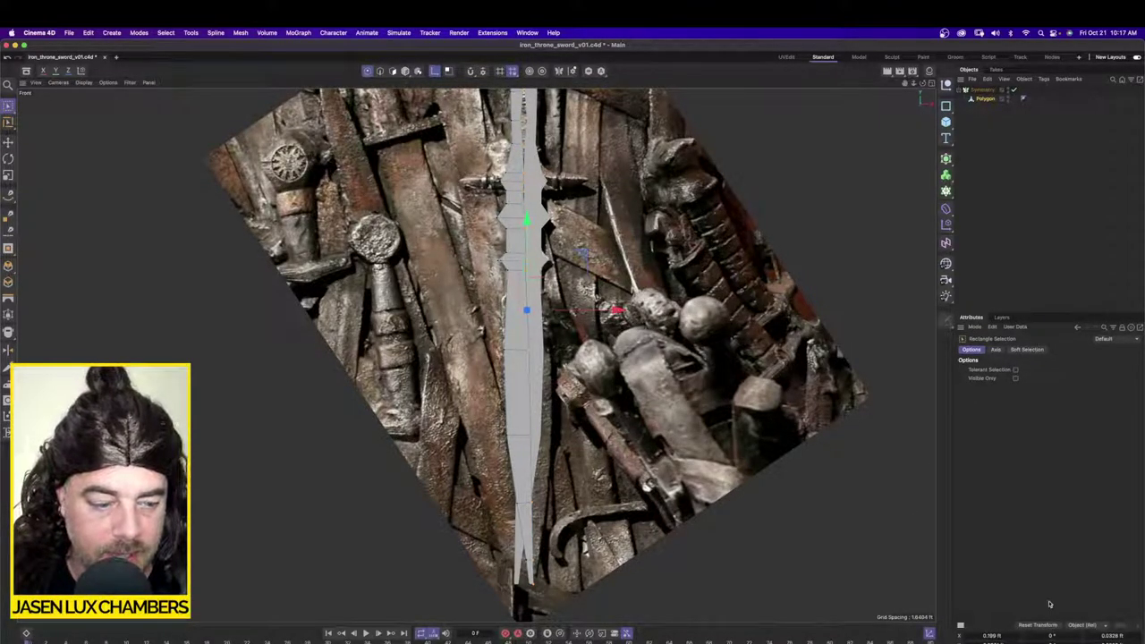
left_click(1114, 635)
type("0")
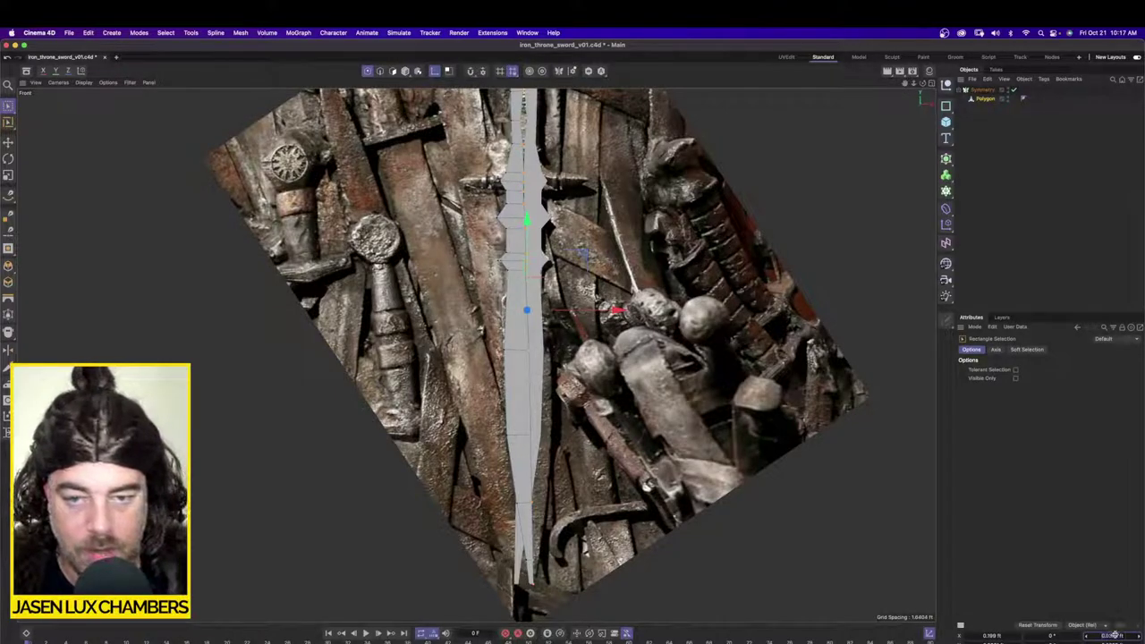
key("Return")
left_click(1112, 637)
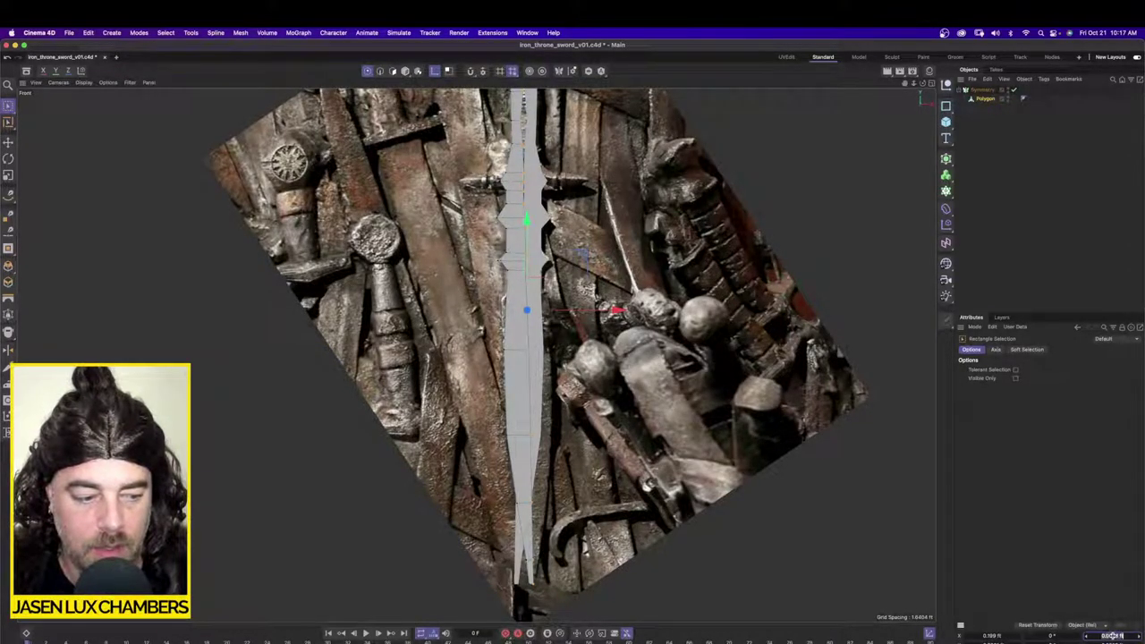
type("0")
key("Return")
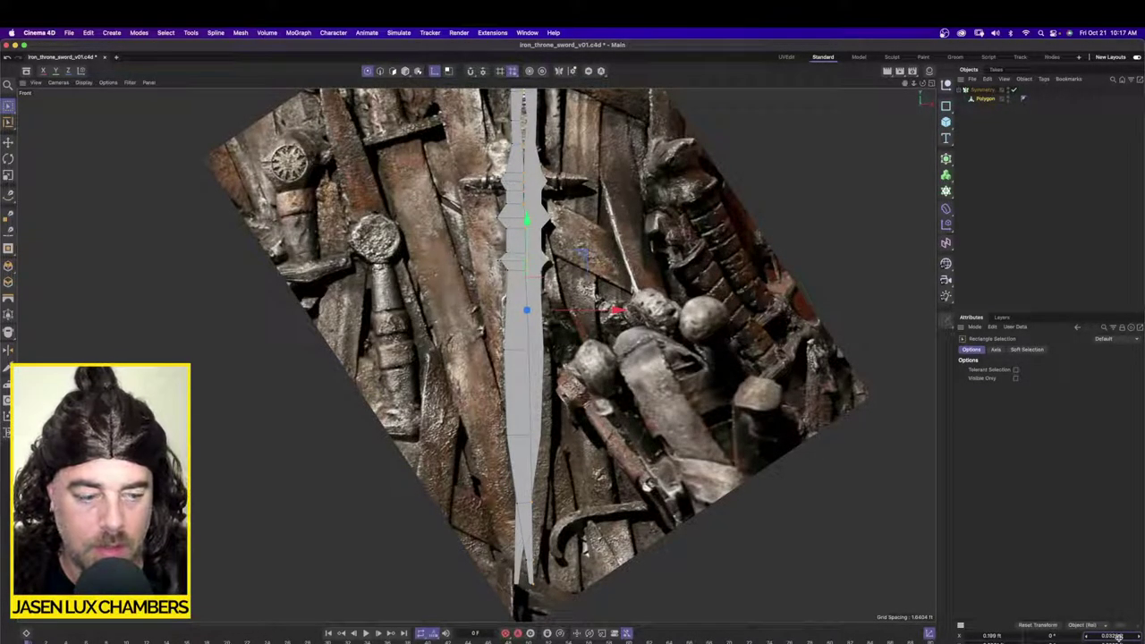
left_click(1118, 637)
type("0")
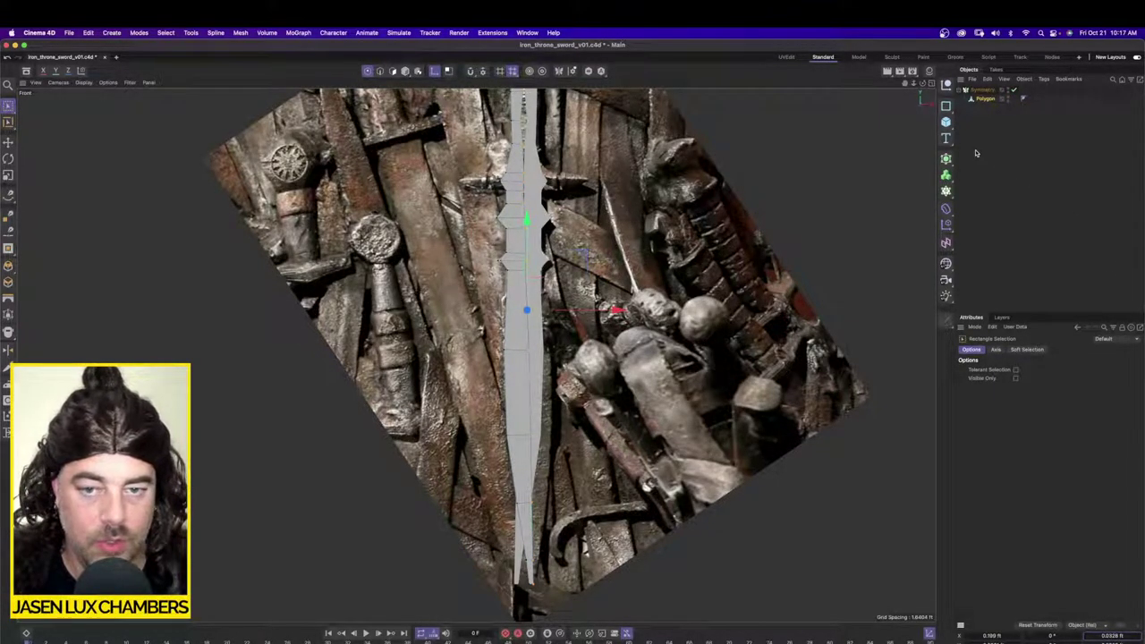
Step: Disable the Symmetry object so only the traced half shows, and activate the Scale tool for its centre-line points
left_click(985, 98)
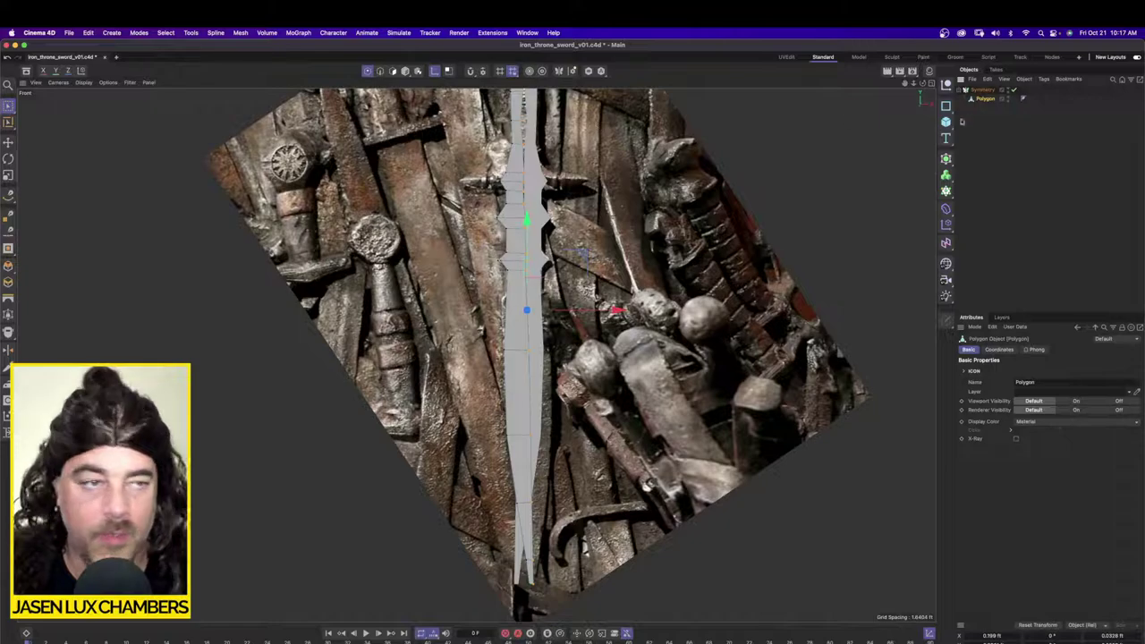
left_click(1015, 91)
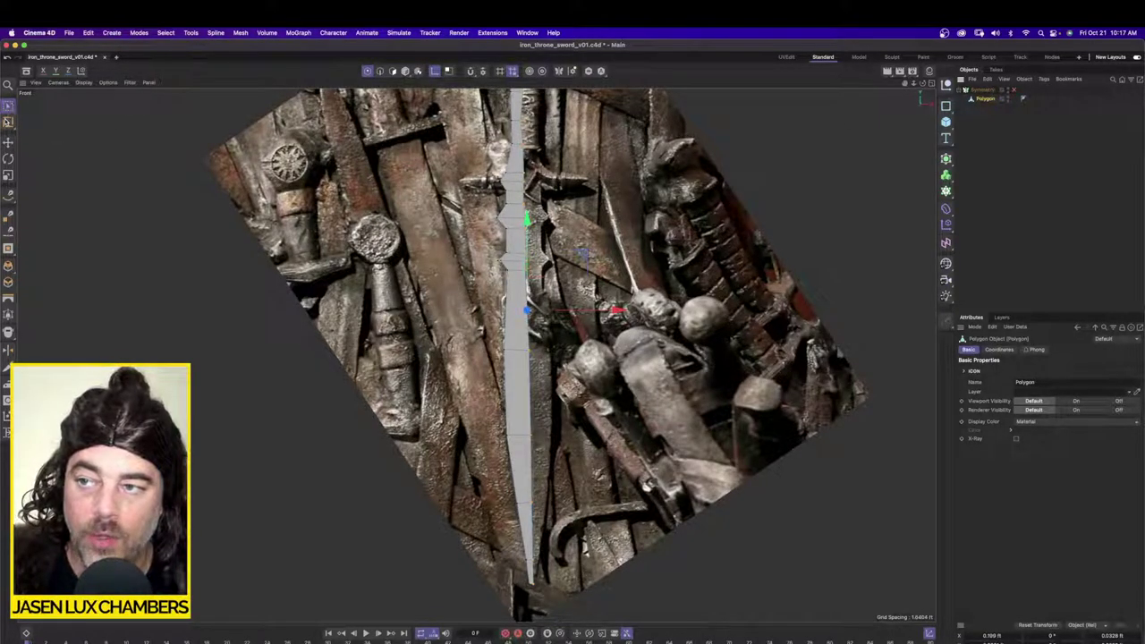
left_click(8, 120)
left_click(7, 107)
left_click(42, 136)
scroll(521, 195, "down", 1)
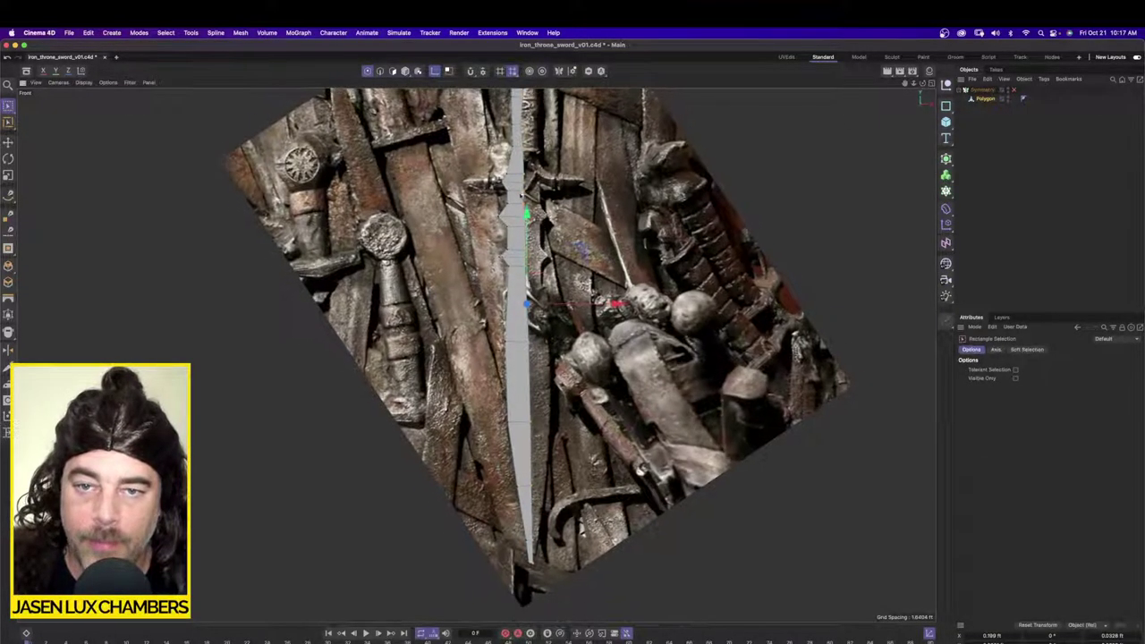
left_click_drag(521, 183, 446, 204, "alt")
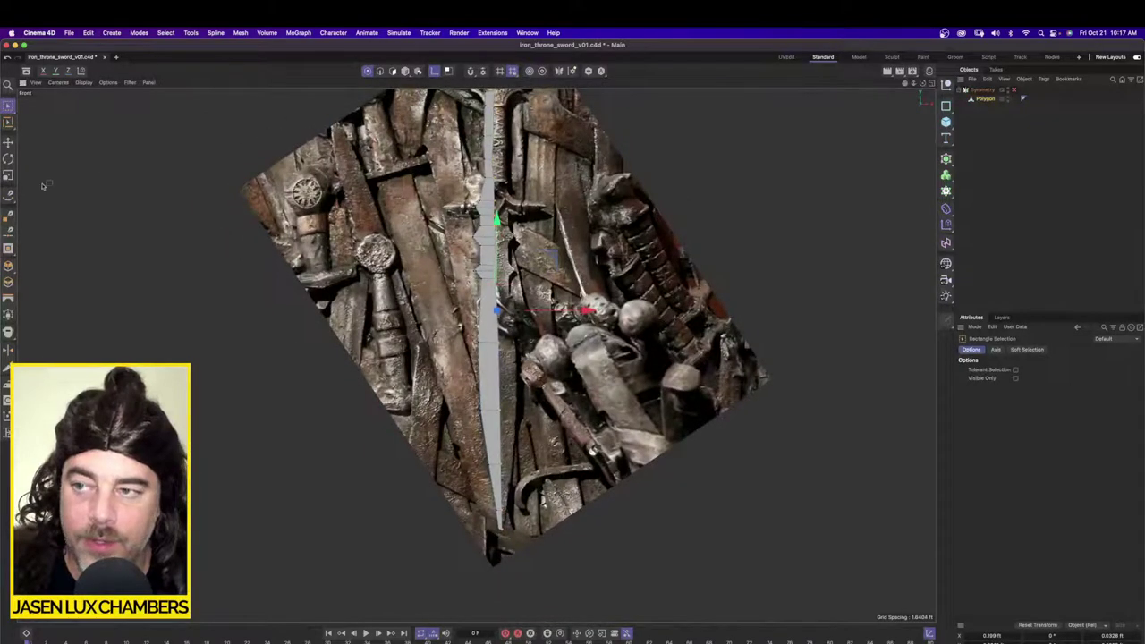
left_click(9, 174)
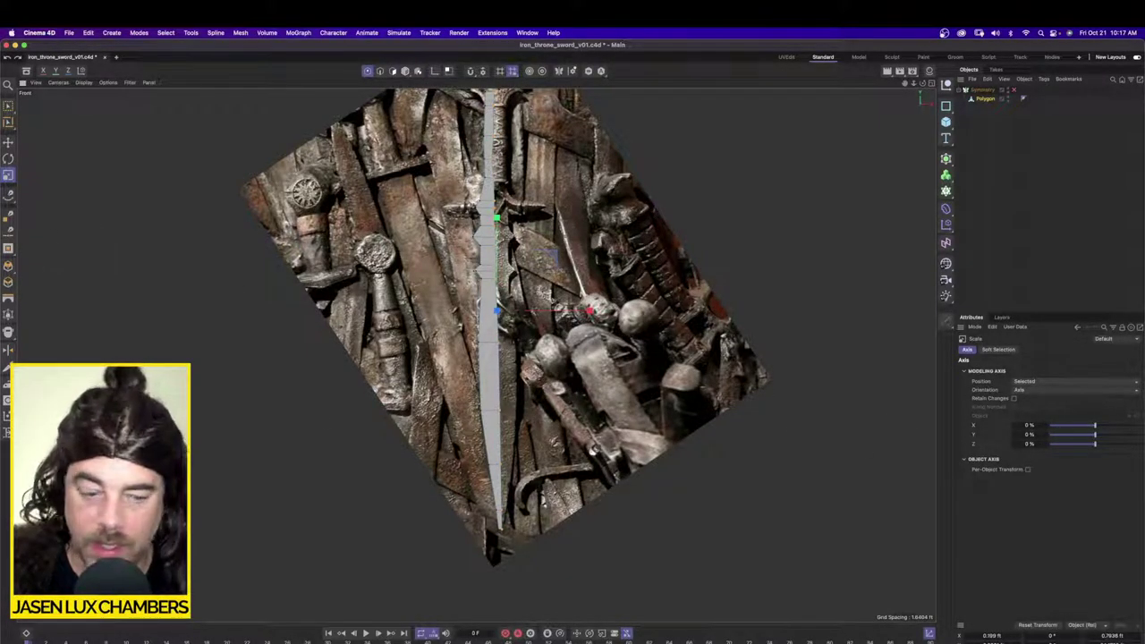
Step: Set the selected centre-line points' X size and X position to 0 ft, clear the selection and activate the Move tool
left_click(930, 633)
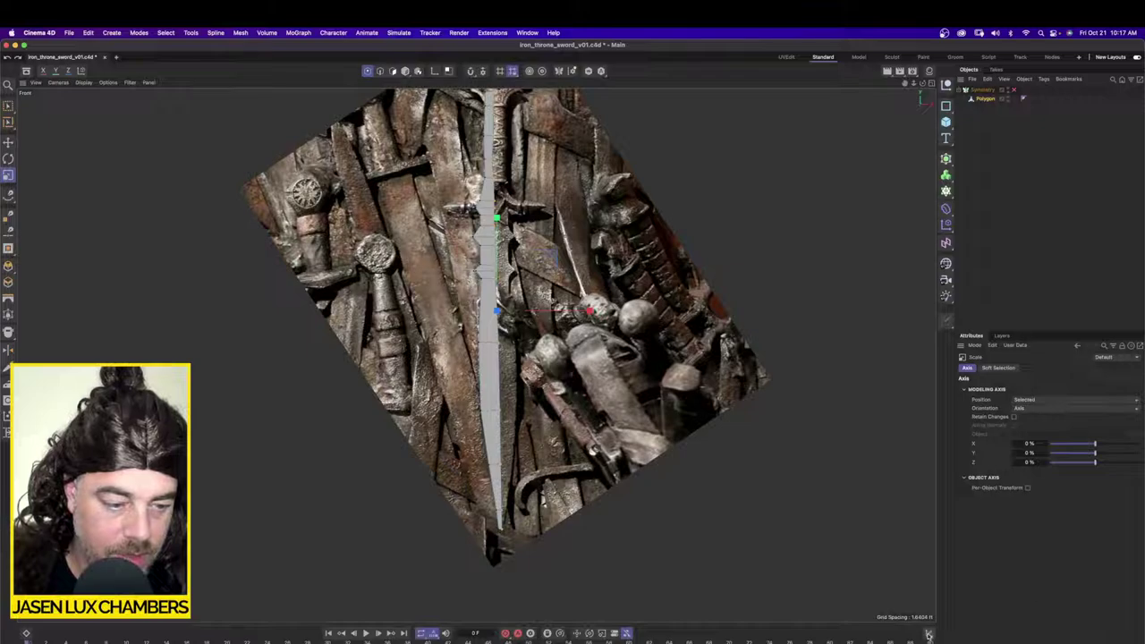
left_click(929, 636)
left_click(1116, 636)
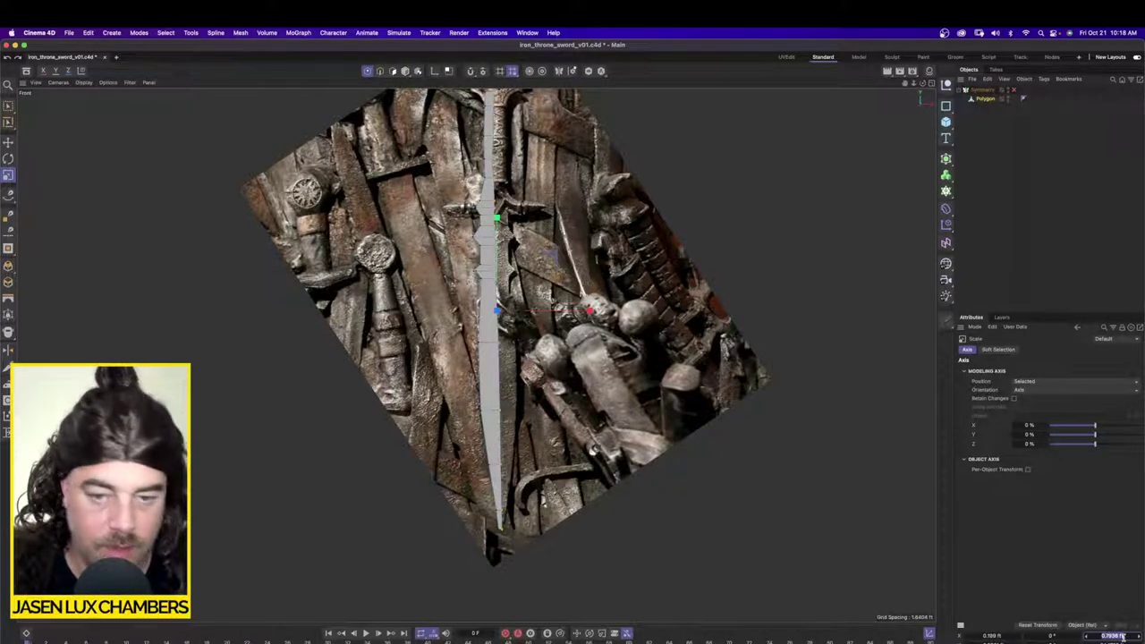
type("0")
key("Return")
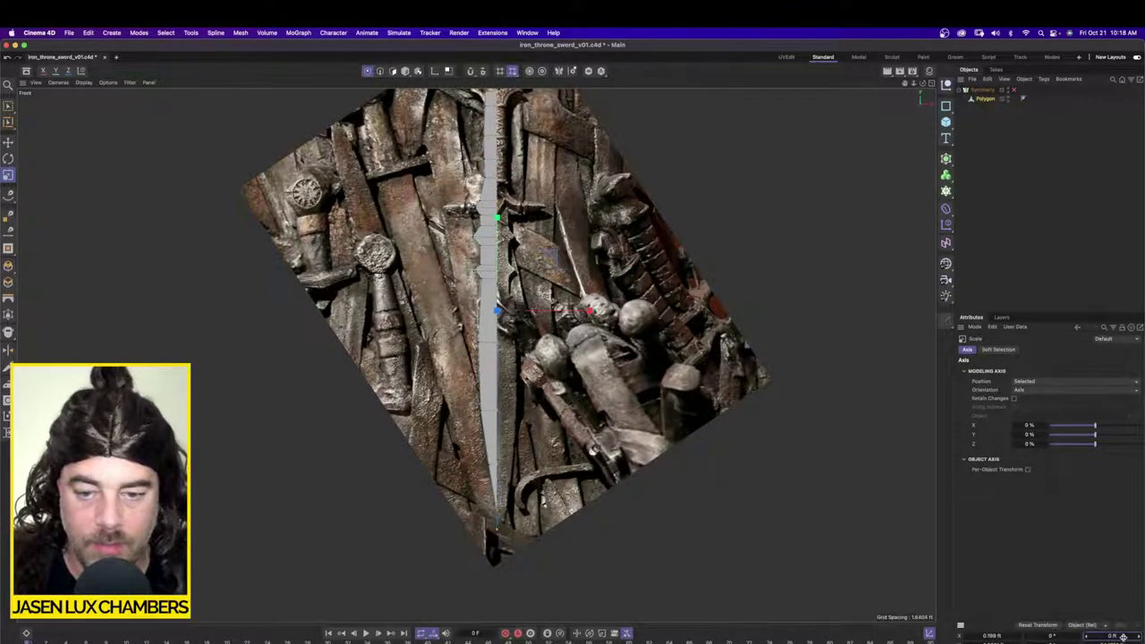
left_click(1007, 636)
type("0")
key("Return")
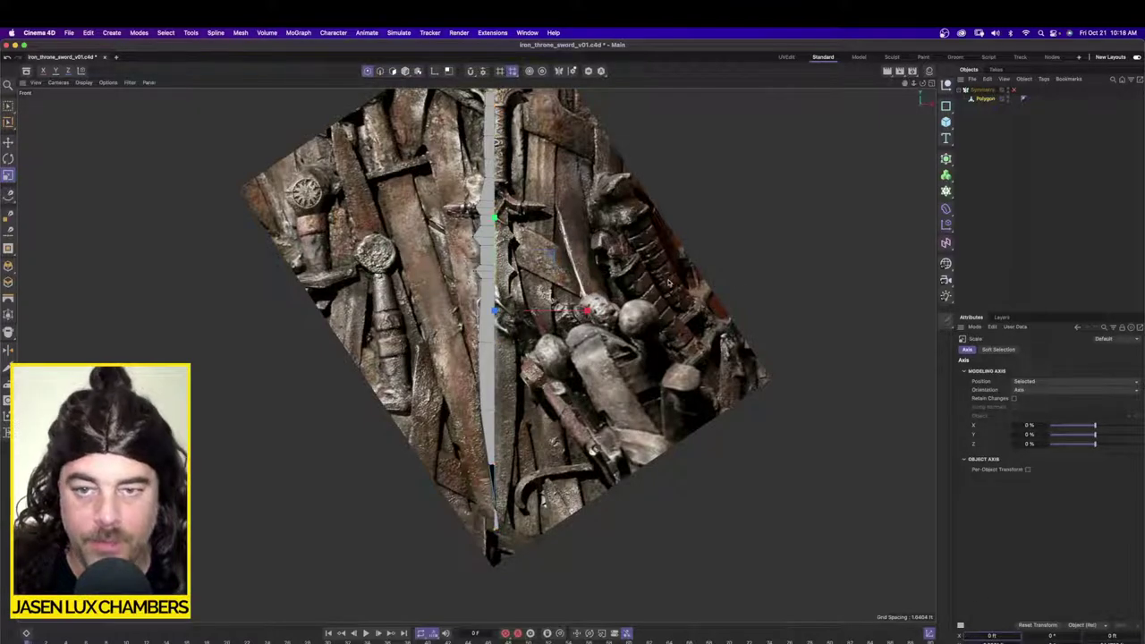
left_click(532, 185)
left_click(8, 141)
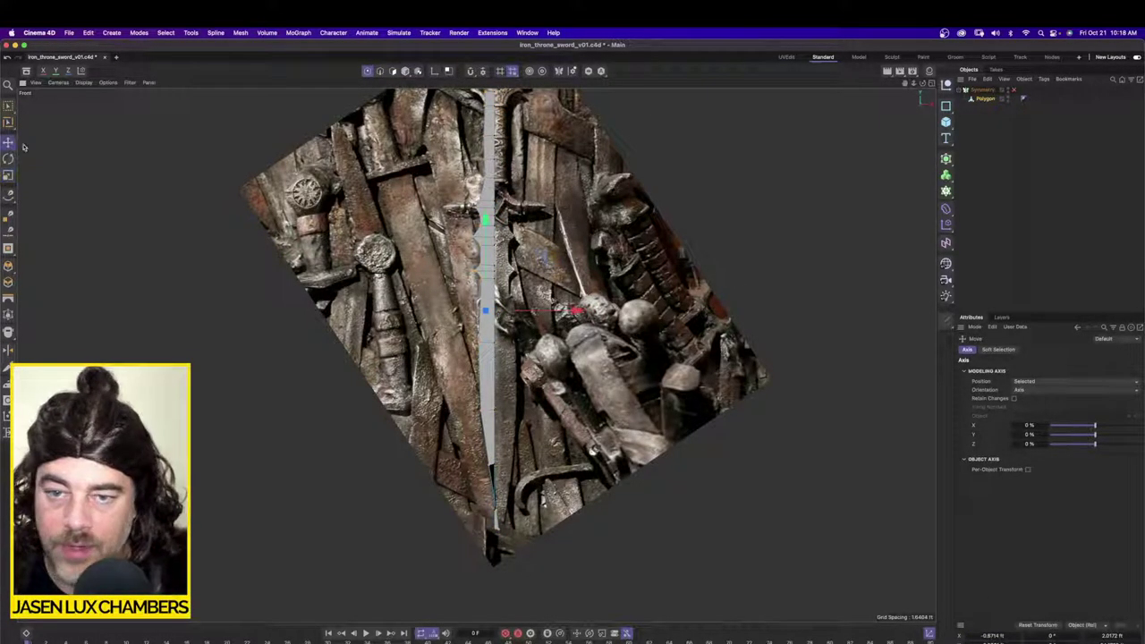
Step: Nudge the half-sword's outer edge points away from the centre line and set the front view's background image Offset X to 19
left_click_drag(562, 313, 555, 313)
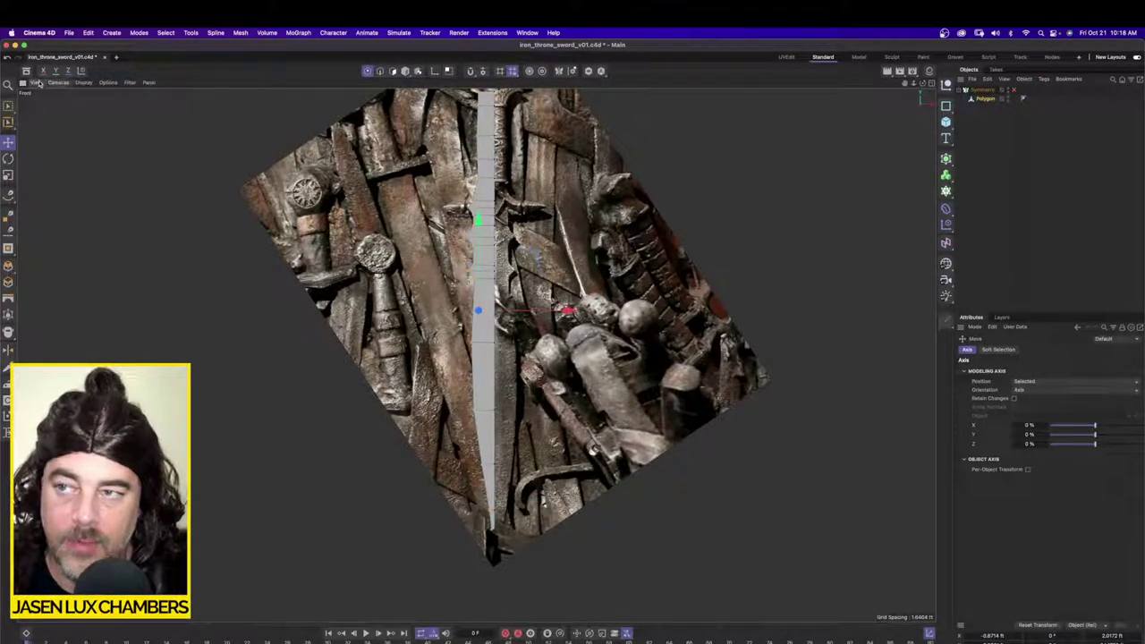
left_click(36, 82)
left_click(54, 295)
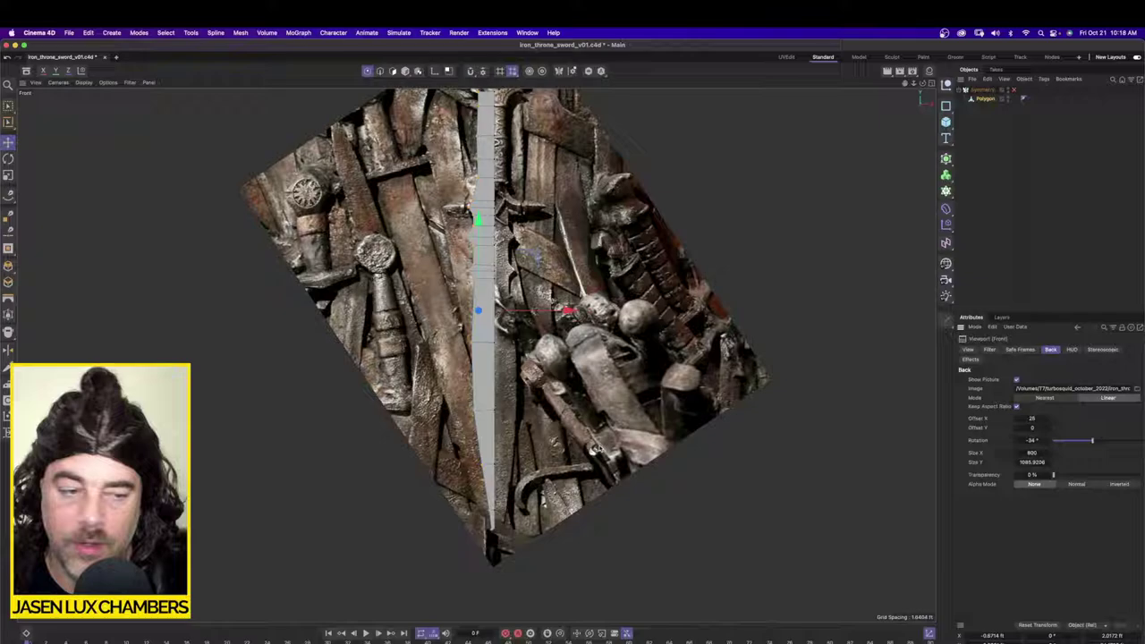
double_click(1030, 418)
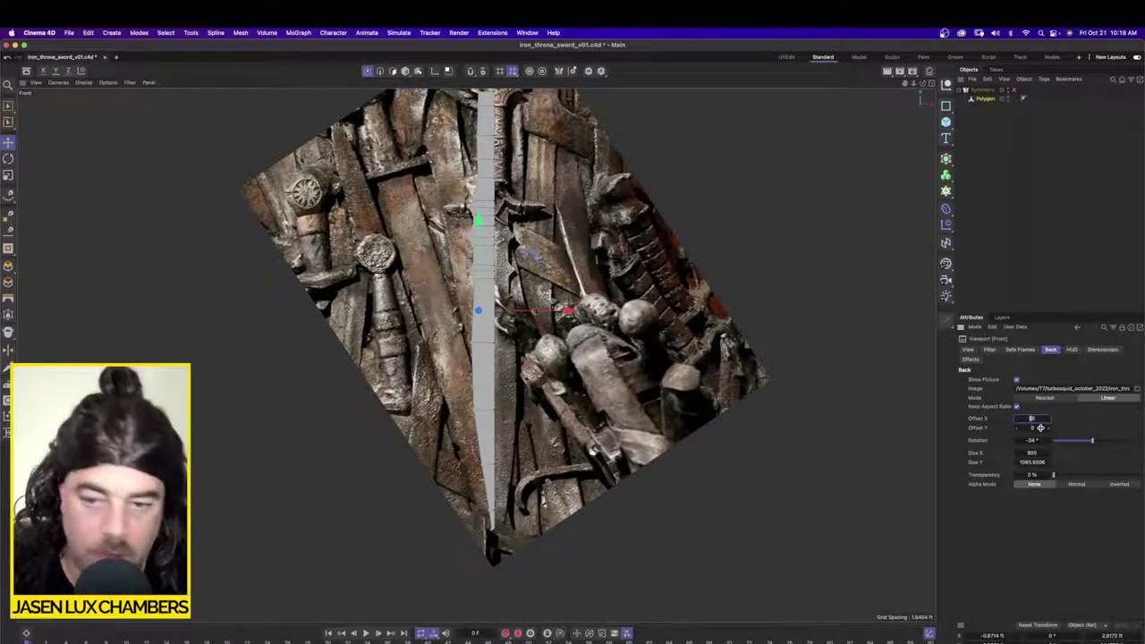
key("Down")
key("Down")
key("Down")
key("Down")
key("Down")
key("Down")
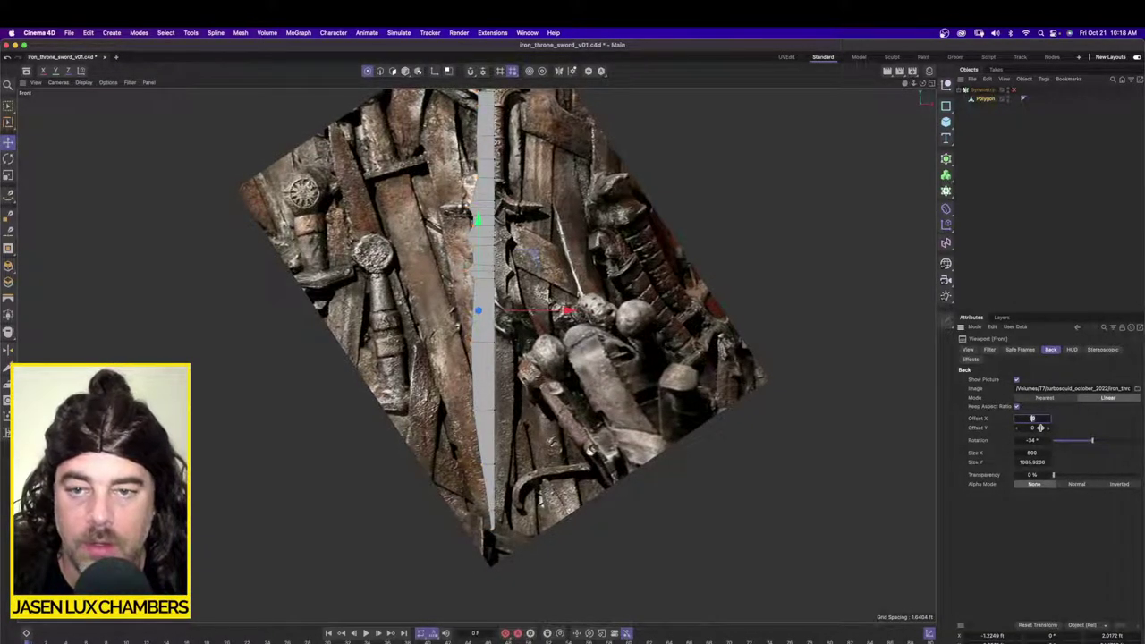
Step: Re-enable the Symmetry object so the full mirrored sword can be compared with the reference from handle to blade
left_click(1015, 90)
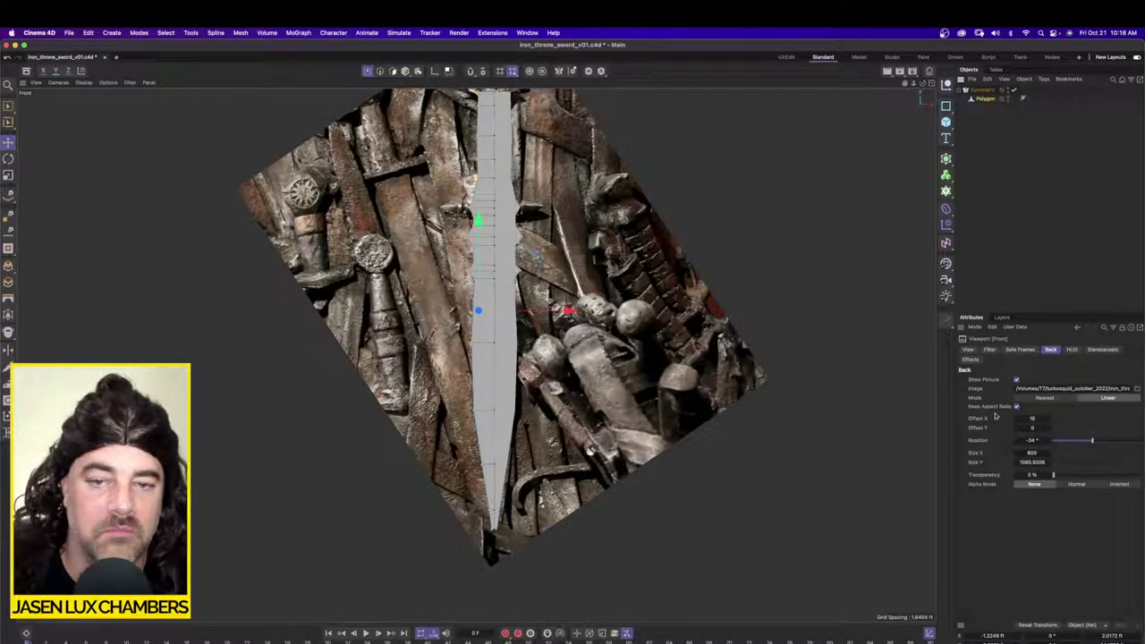
scroll(533, 332, "up", 2)
middle_click_drag(534, 332, 561, 492, "alt")
scroll(554, 333, "up", 2)
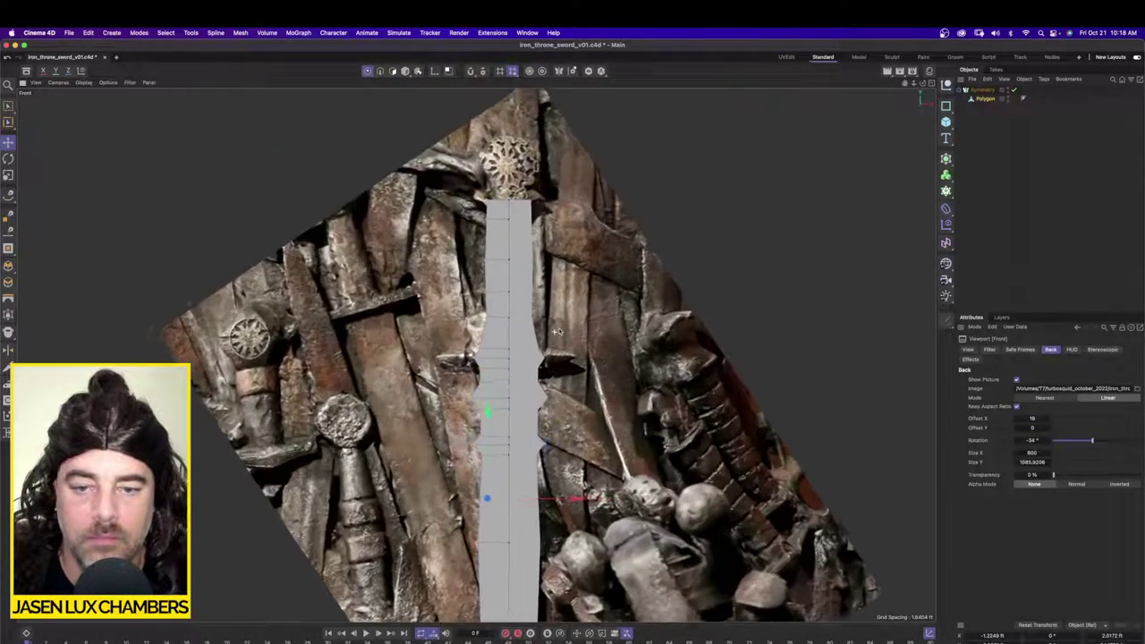
scroll(612, 402, "down", 1)
scroll(609, 376, "up", 5)
scroll(609, 366, "down", 8)
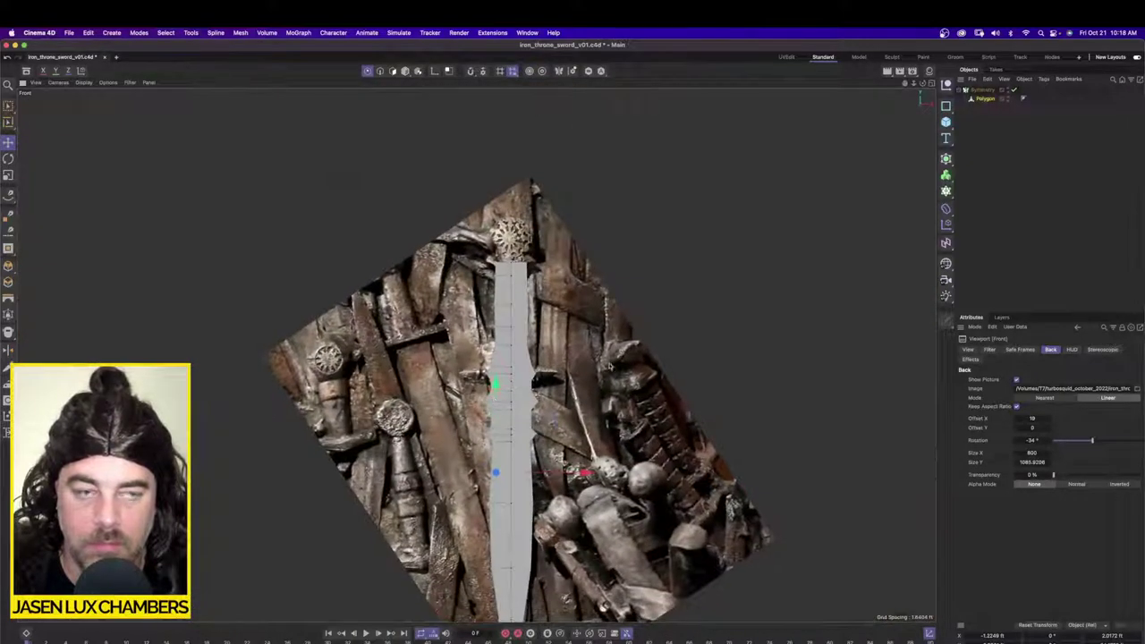
Step: Add a Subdivision Surface and nest the Symmetry object with its Polygon inside it
left_click(967, 120)
left_click(946, 160)
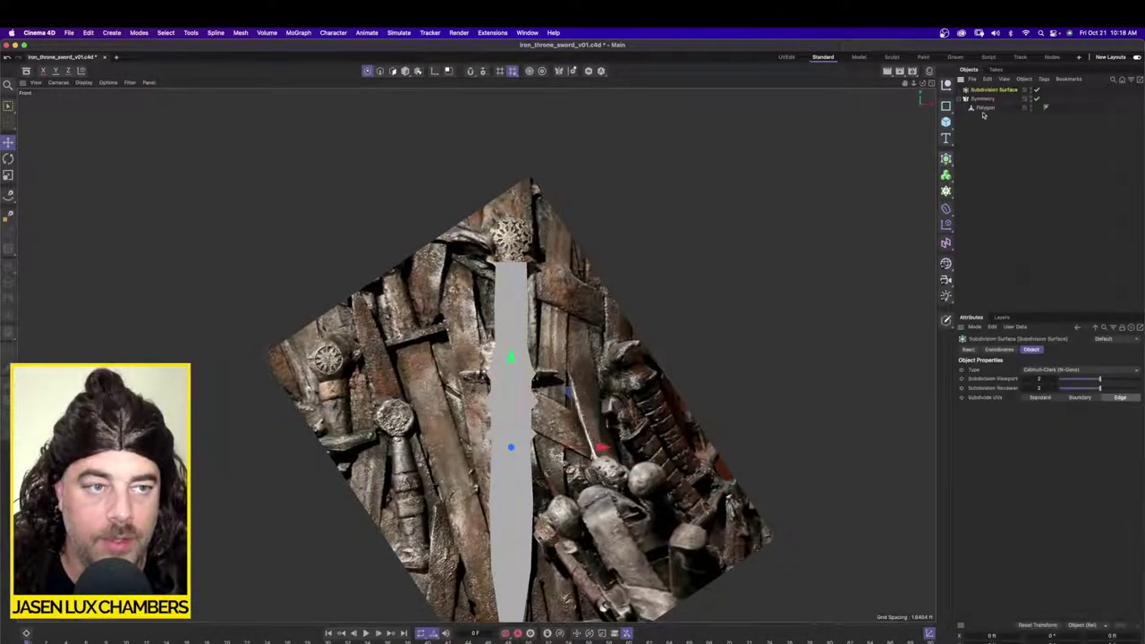
left_click_drag(985, 99, 991, 90)
left_click(981, 150)
right_click_drag(562, 345, 583, 338, "alt")
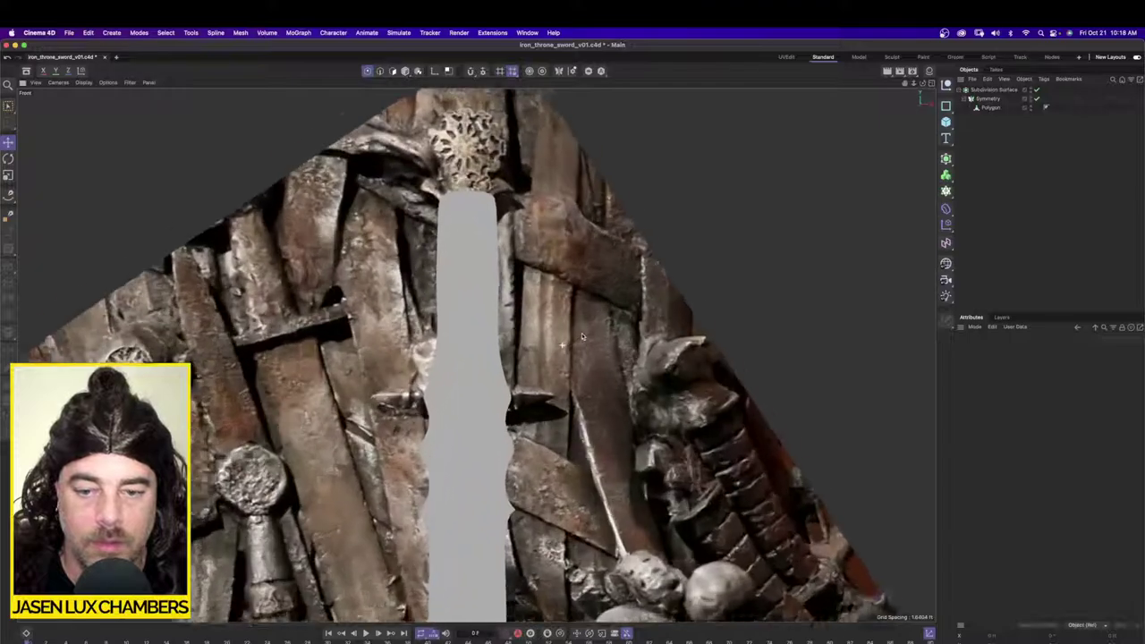
scroll(582, 336, "down", 5)
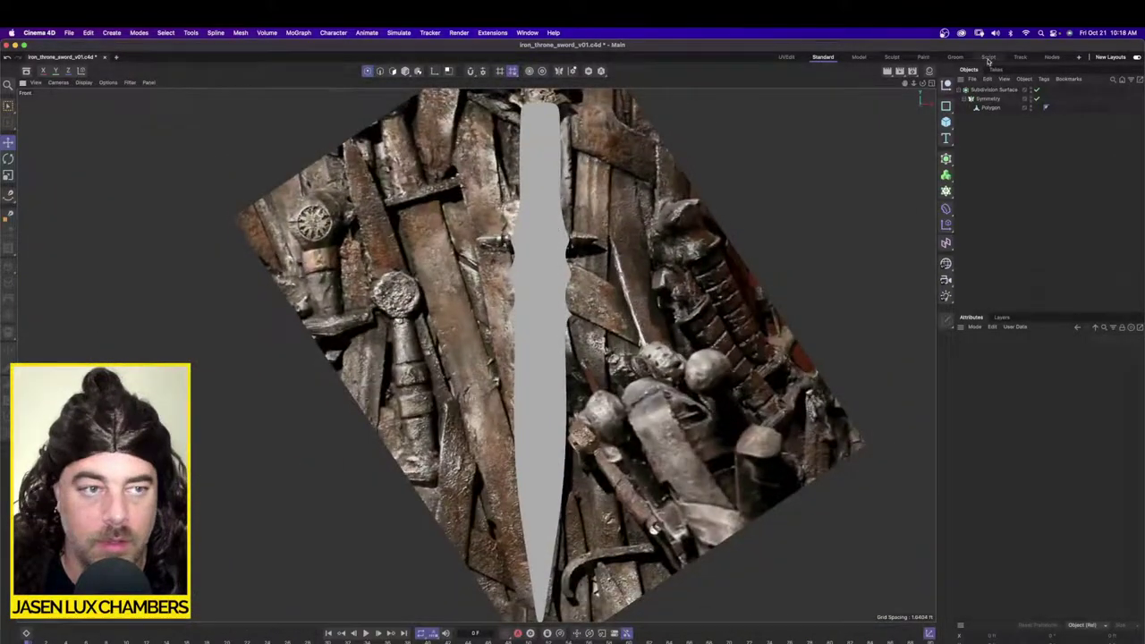
Step: Enable X-Ray on the Subdivision Surface so the reference image shows through the sword, and deselect the object
left_click(991, 90)
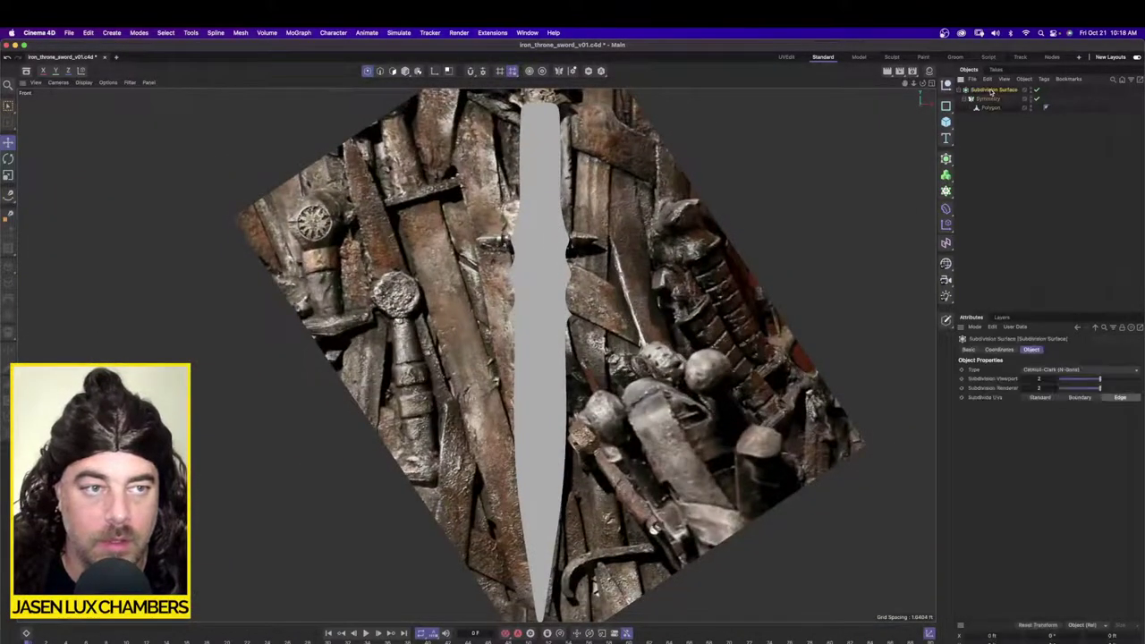
left_click(969, 349)
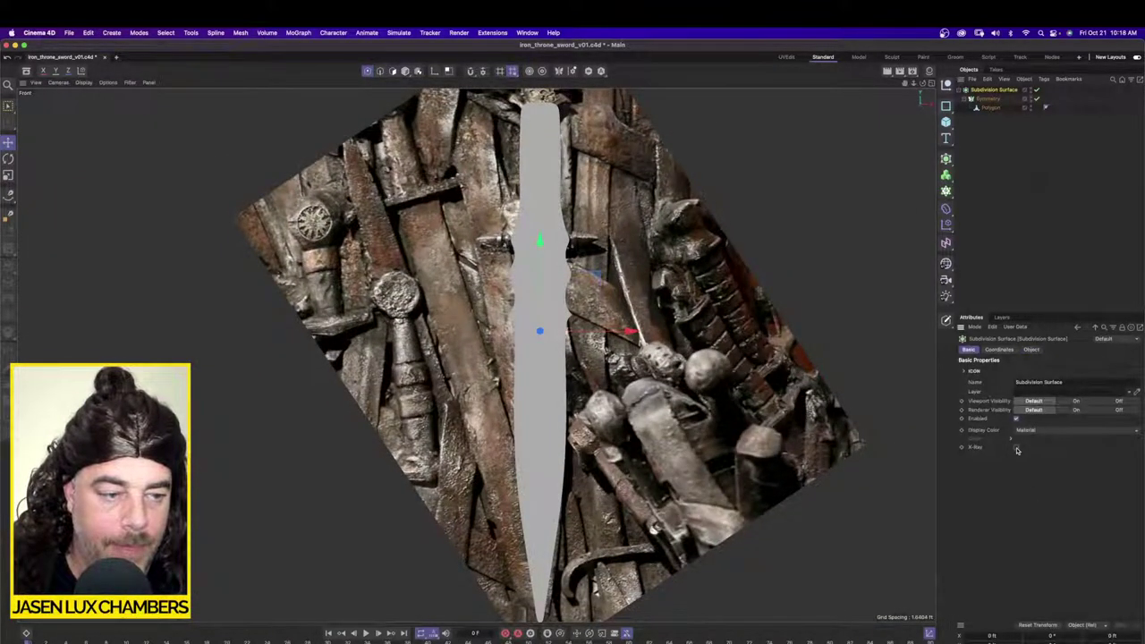
left_click(994, 244)
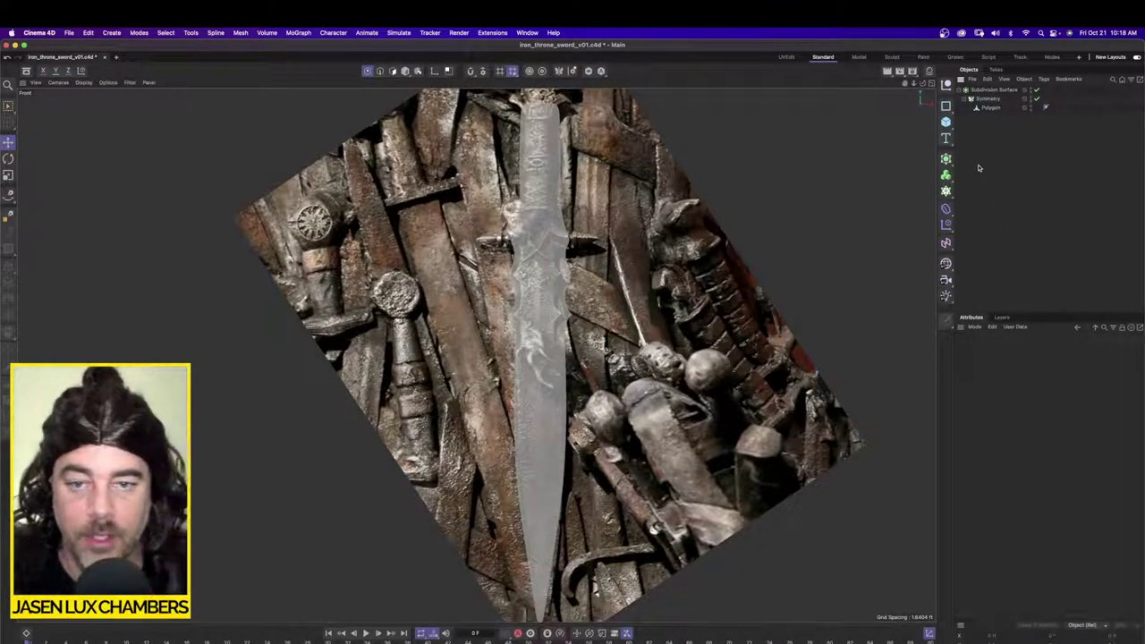
Step: Set the Offset X of the front view's background image to 21
left_click(35, 83)
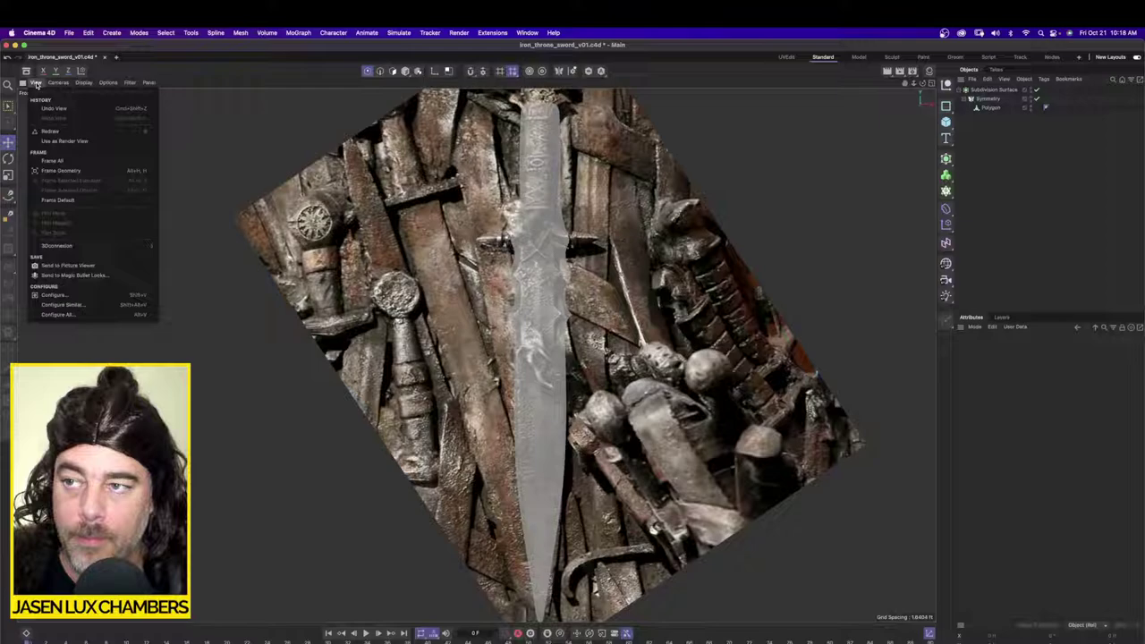
left_click(87, 296)
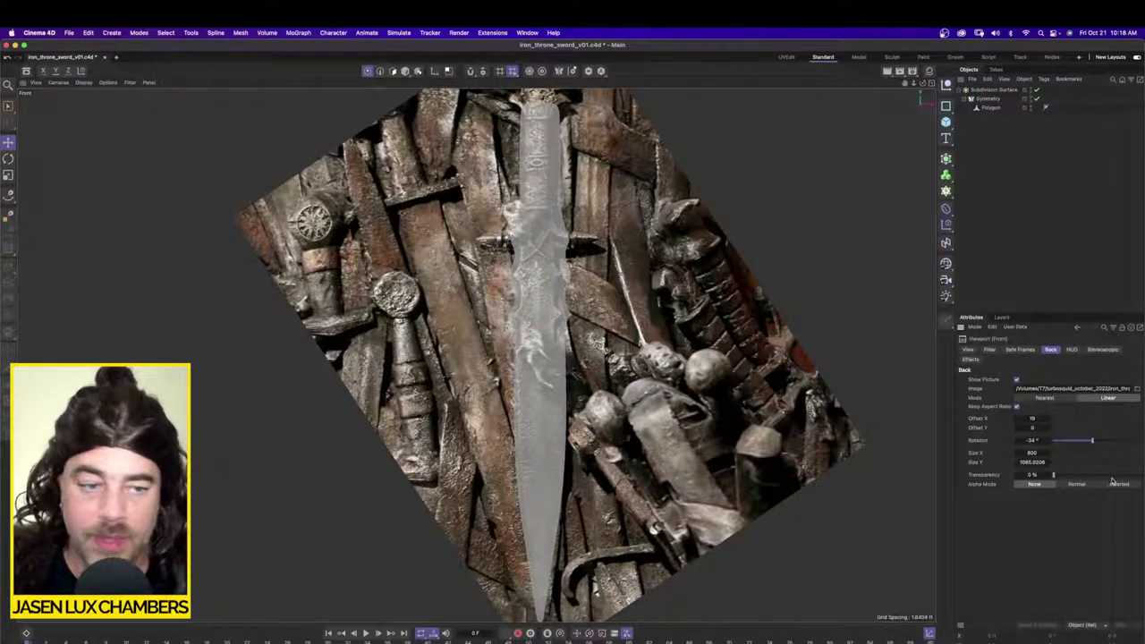
left_click(1033, 420)
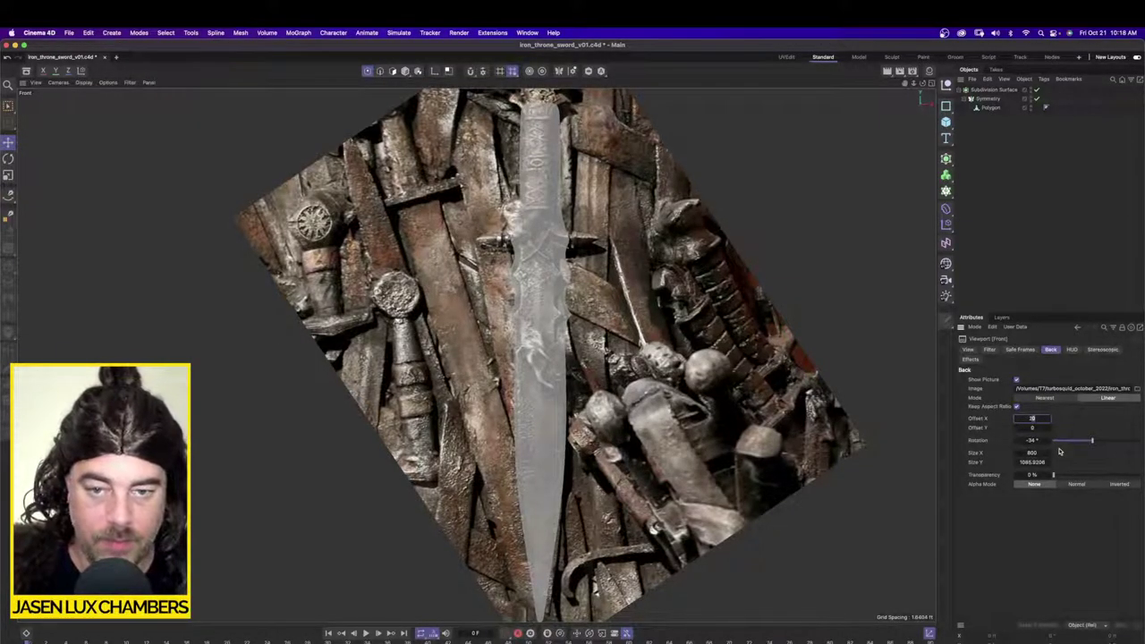
key("Up")
key("Up")
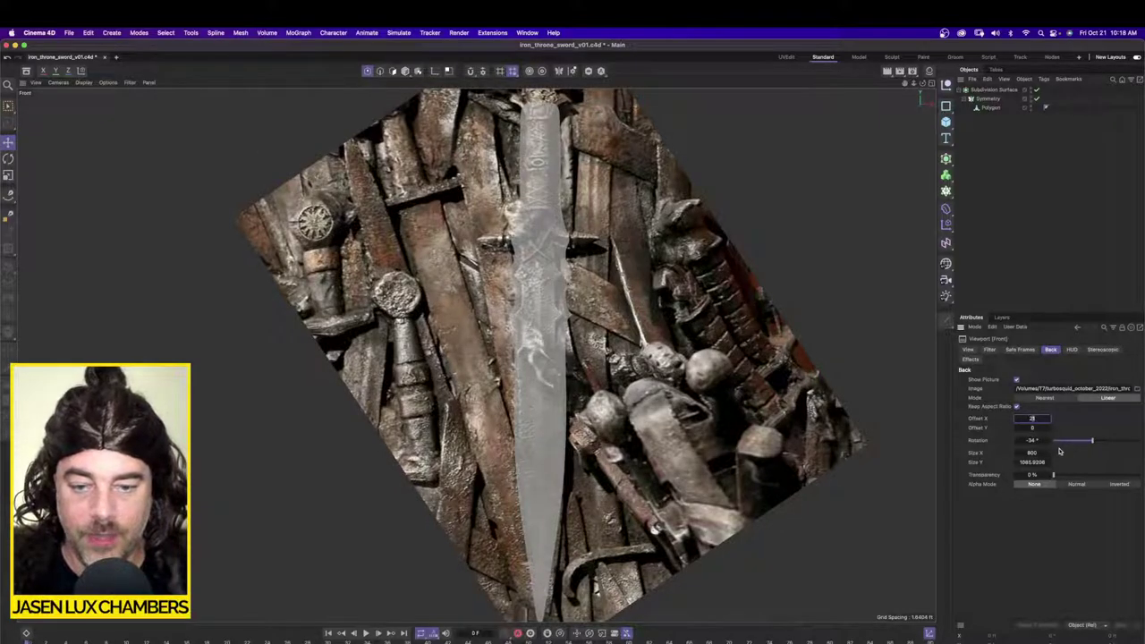
Step: Set the background image's Rotation to -33.7° and increase its Offset X slightly to align it with the sword
left_click(1033, 440)
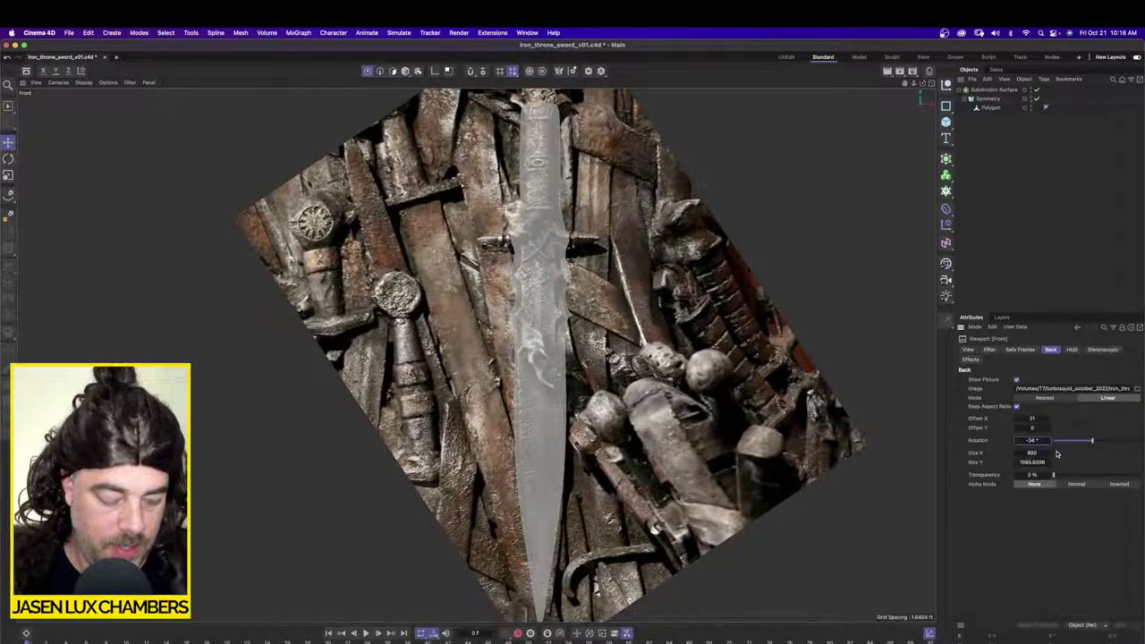
key("alt+Up")
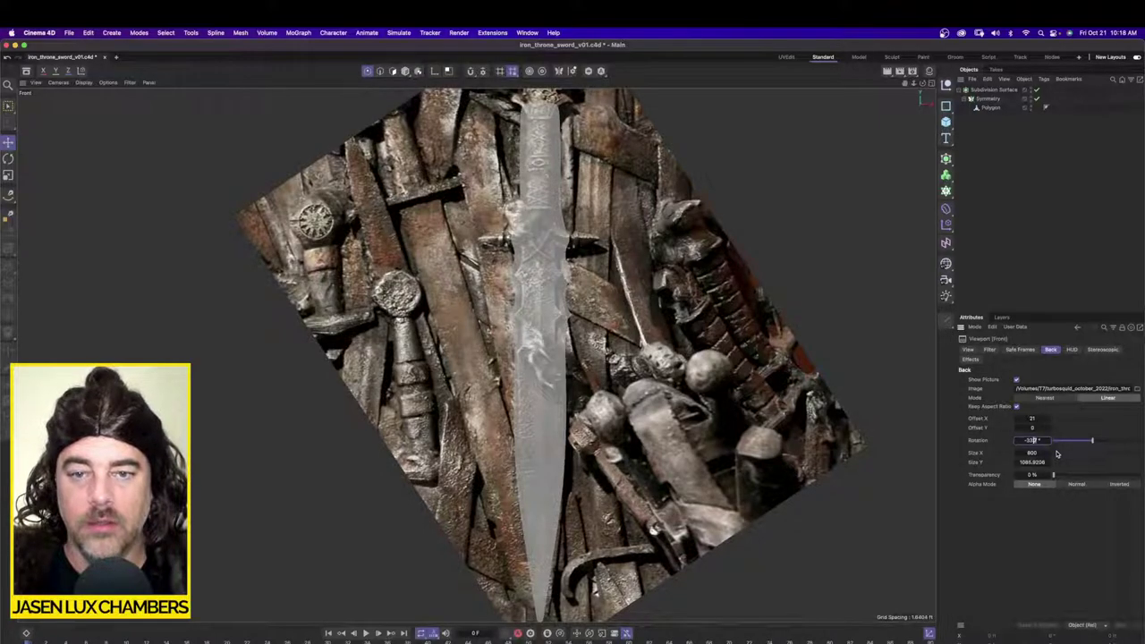
key("BackSpace")
key("BackSpace")
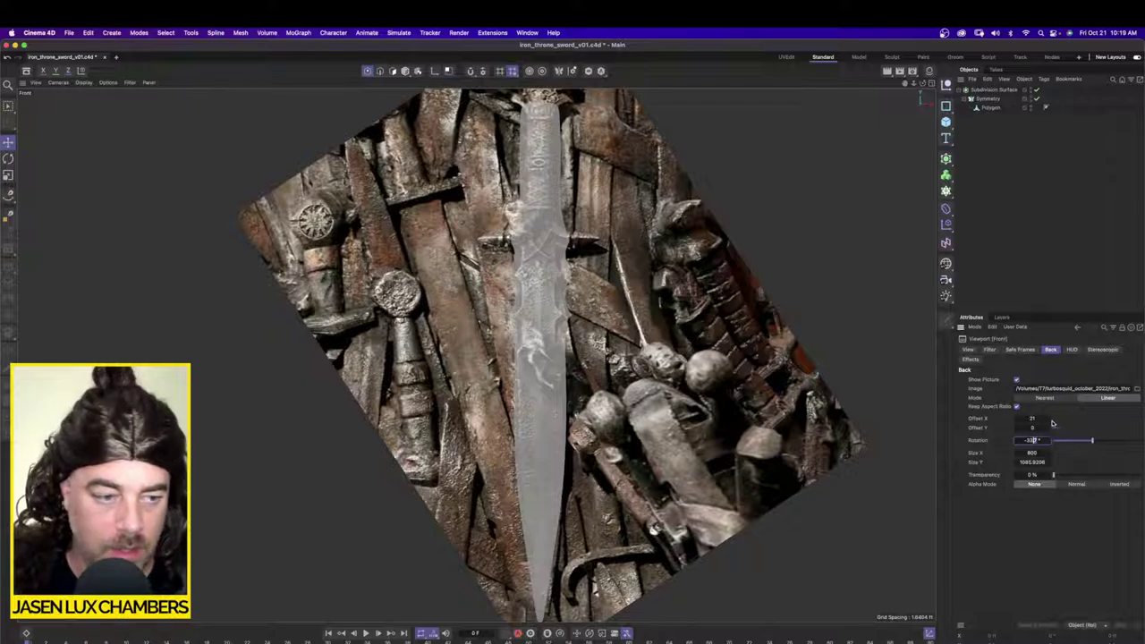
left_click(1035, 419)
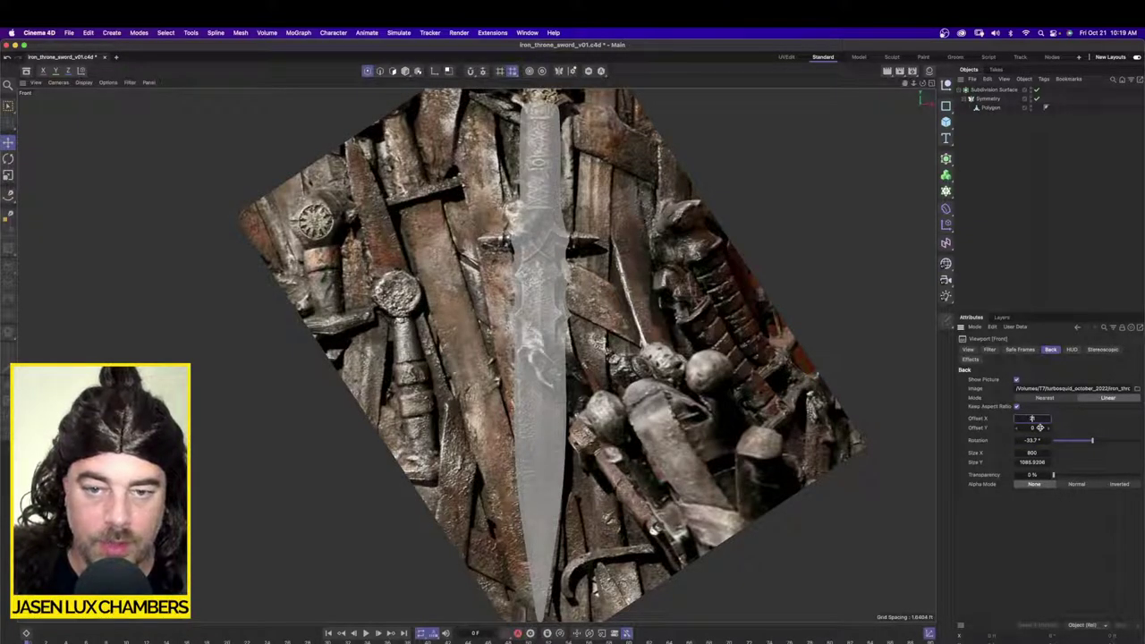
key("Up")
key("Up")
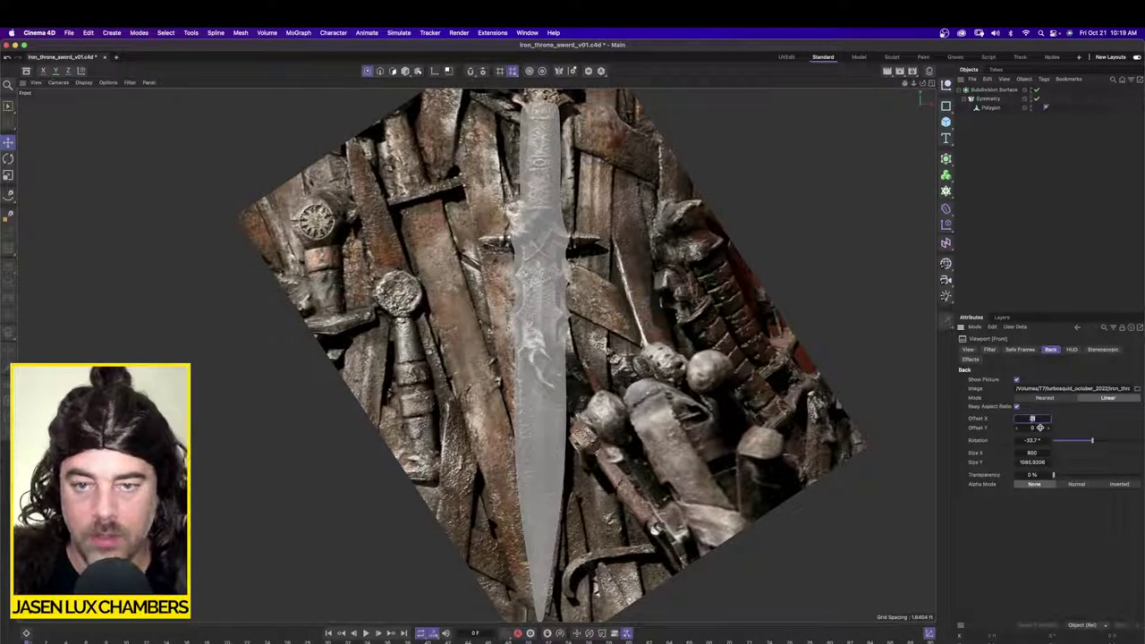
Step: Select the Polygon's outer outline points from the crossguard down the upper blade and move them inward along X
left_click(991, 107)
key("o")
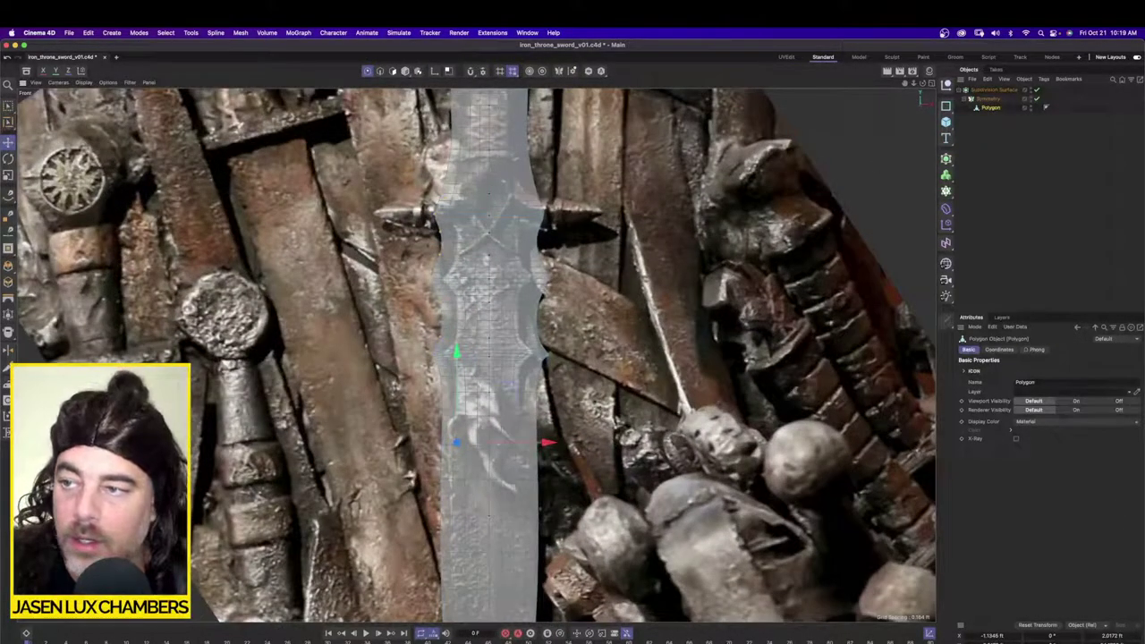
left_click_drag(9, 107, 31, 137)
left_click_drag(347, 137, 469, 546)
left_click_drag(486, 335, 500, 333)
Step: Select the outline points around the upper barb below the crossguard and shift them slightly toward the centre line
left_click_drag(417, 249, 485, 266)
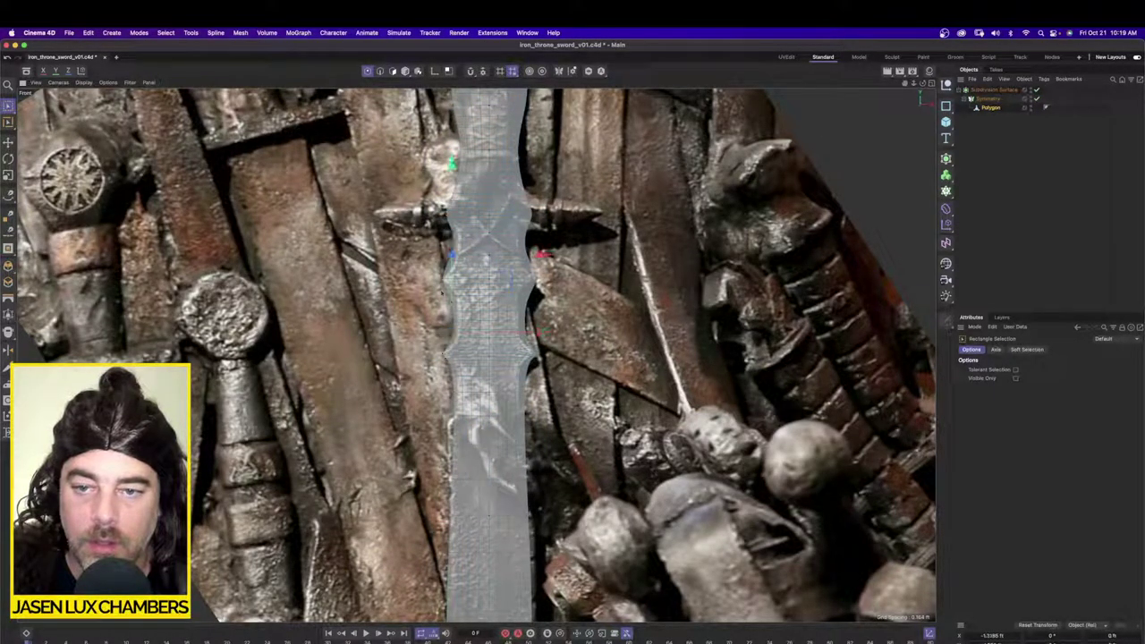
left_click_drag(427, 289, 483, 324, "shift")
left_click_drag(489, 282, 496, 283)
Step: Select the outline points between the crossguard and the upper barb and nudge them slightly inward along X
scroll(462, 308, "up", 3)
middle_click_drag(462, 308, 453, 469, "alt")
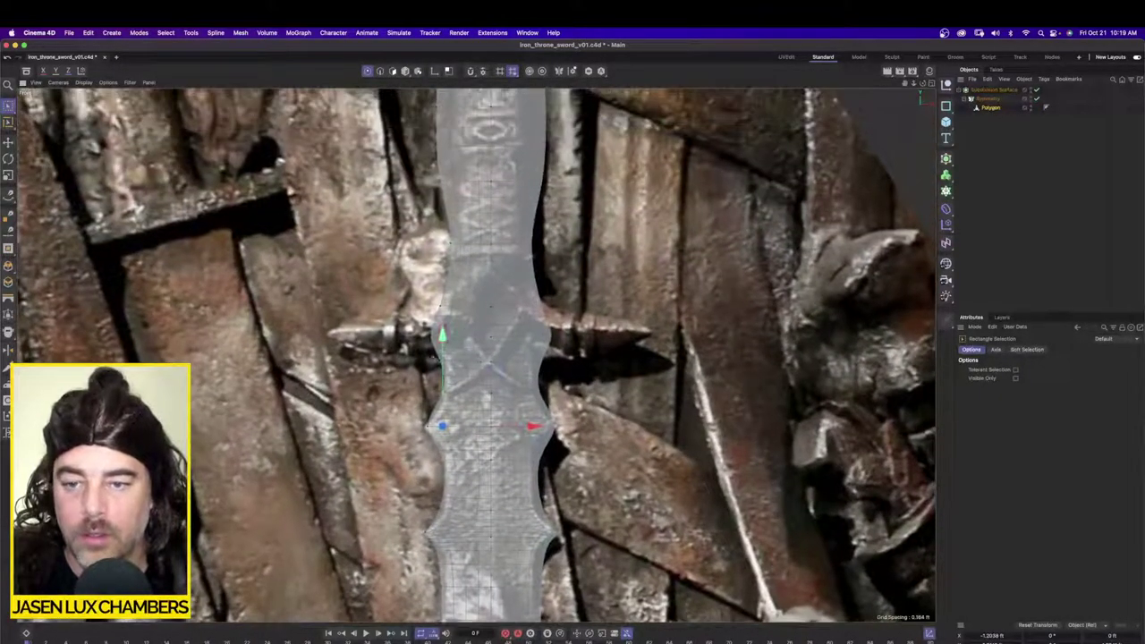
left_click_drag(417, 348, 463, 372)
left_click_drag(530, 360, 534, 360)
scroll(491, 285, "down", 1)
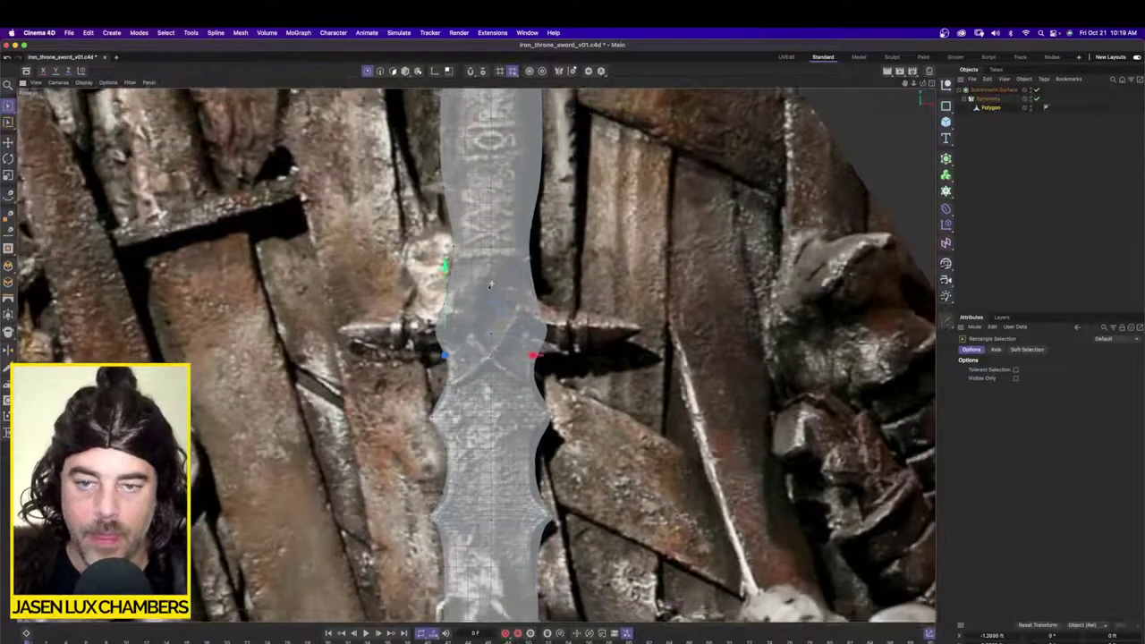
Step: Select the handle's outer outline points, set their X size to 0 ft and move them inward to the reference grip's edge
scroll(490, 285, "down", 5)
scroll(501, 305, "up", 5)
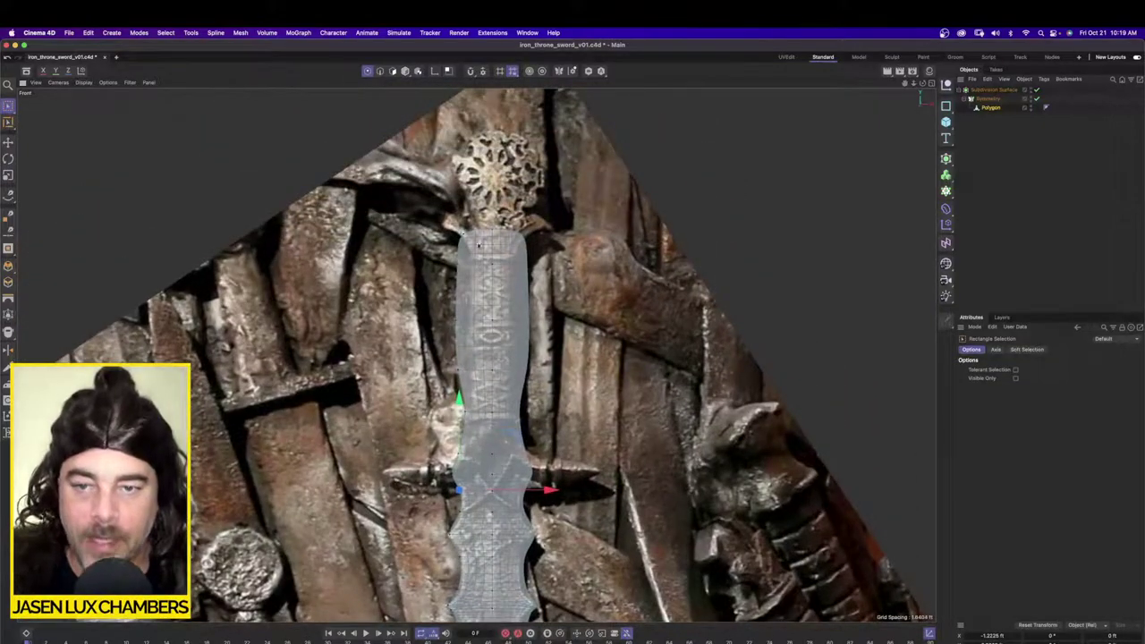
left_click_drag(480, 218, 401, 405)
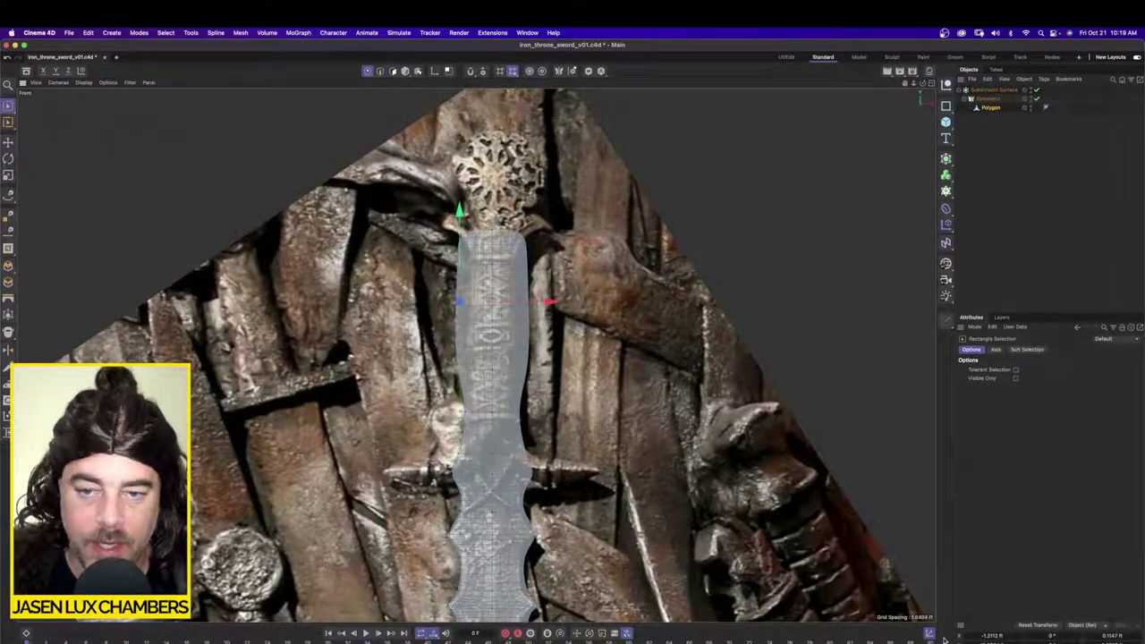
double_click(1118, 638)
type("0")
key("Return")
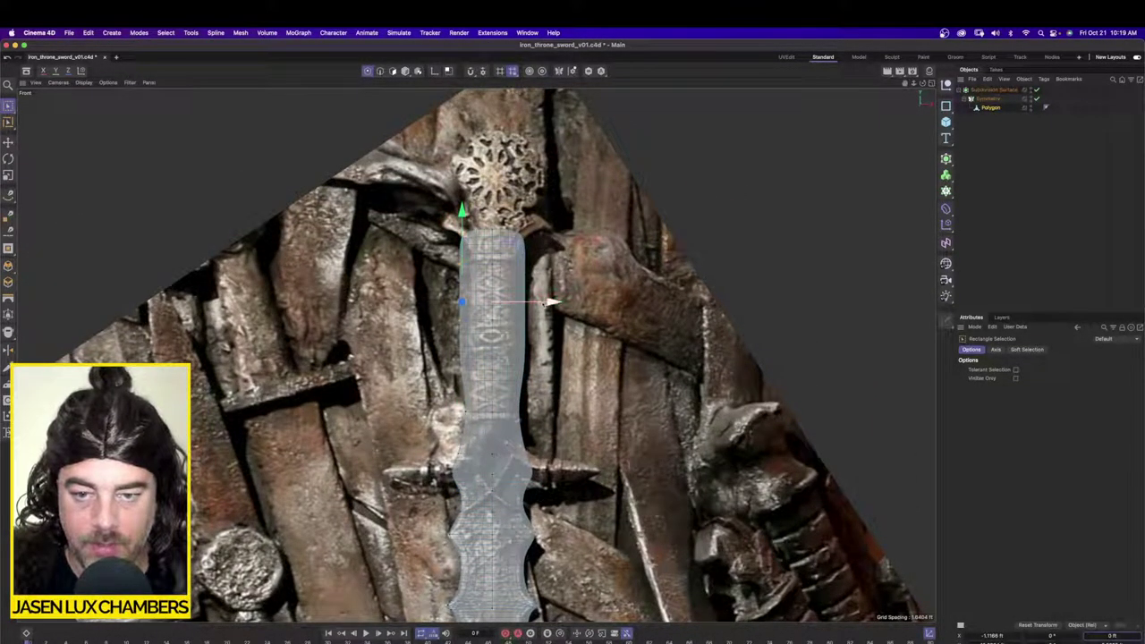
left_click_drag(548, 302, 561, 302)
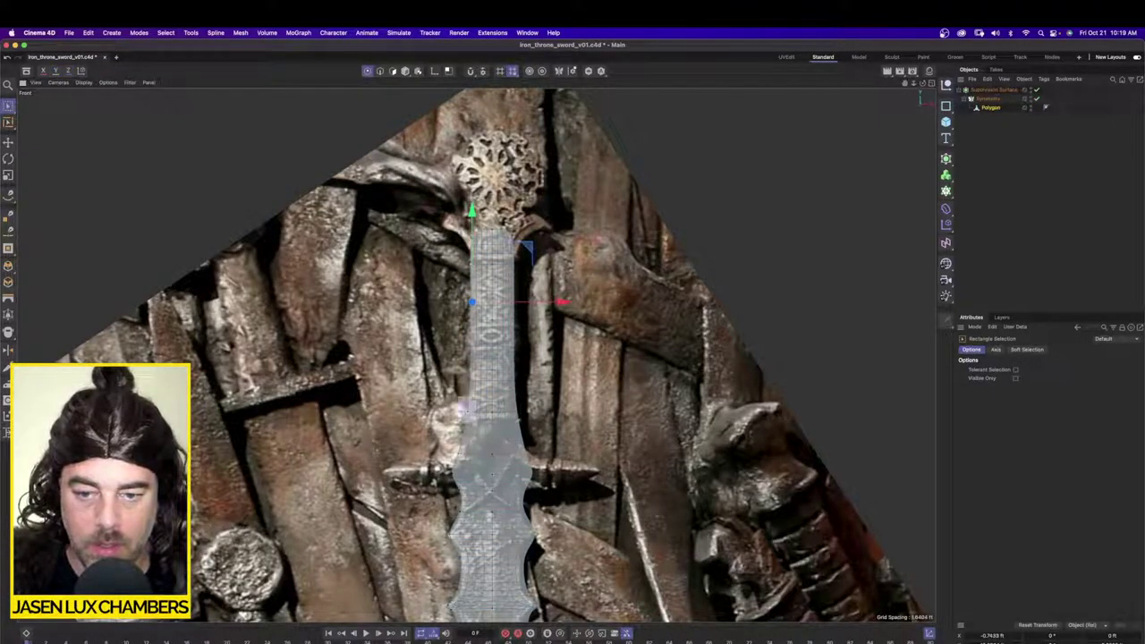
Step: Reselect the handle's outer points down to the grip's base, set their X size to 0 ft and deselect the Polygon object
left_click_drag(463, 407, 482, 220)
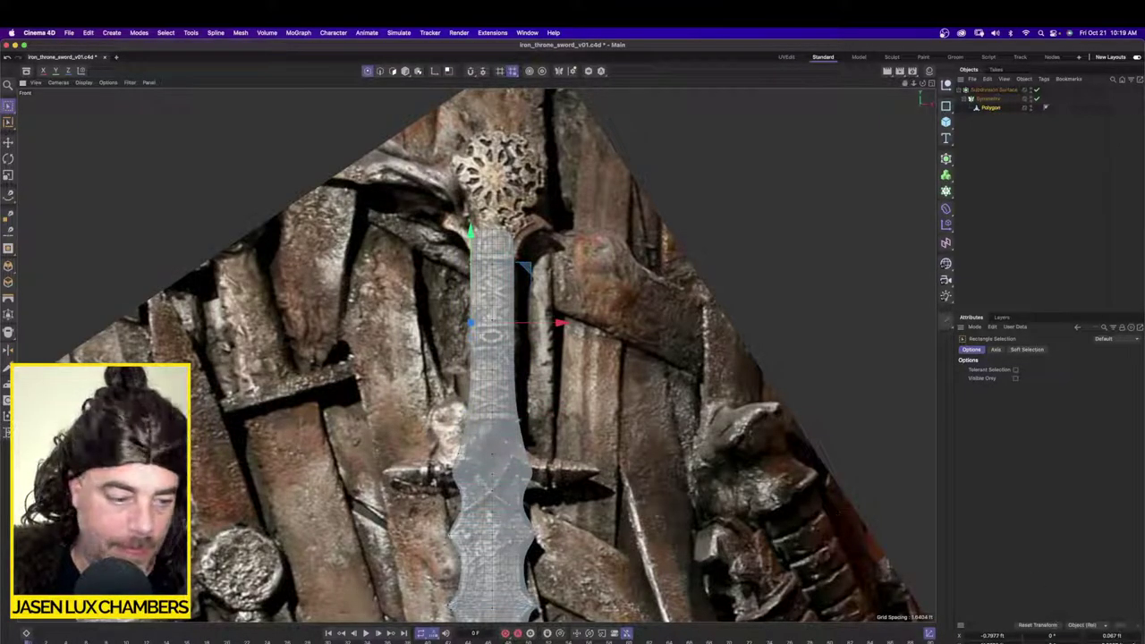
double_click(1121, 637)
type("0")
key("Return")
scroll(501, 324, "up", 3)
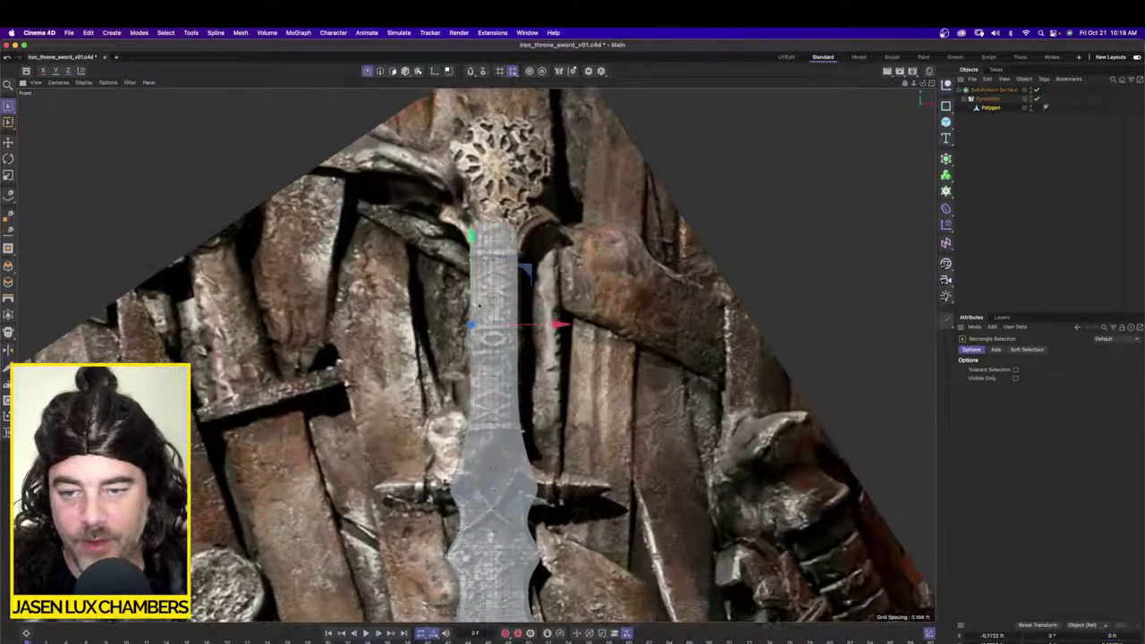
left_click_drag(514, 328, 520, 331)
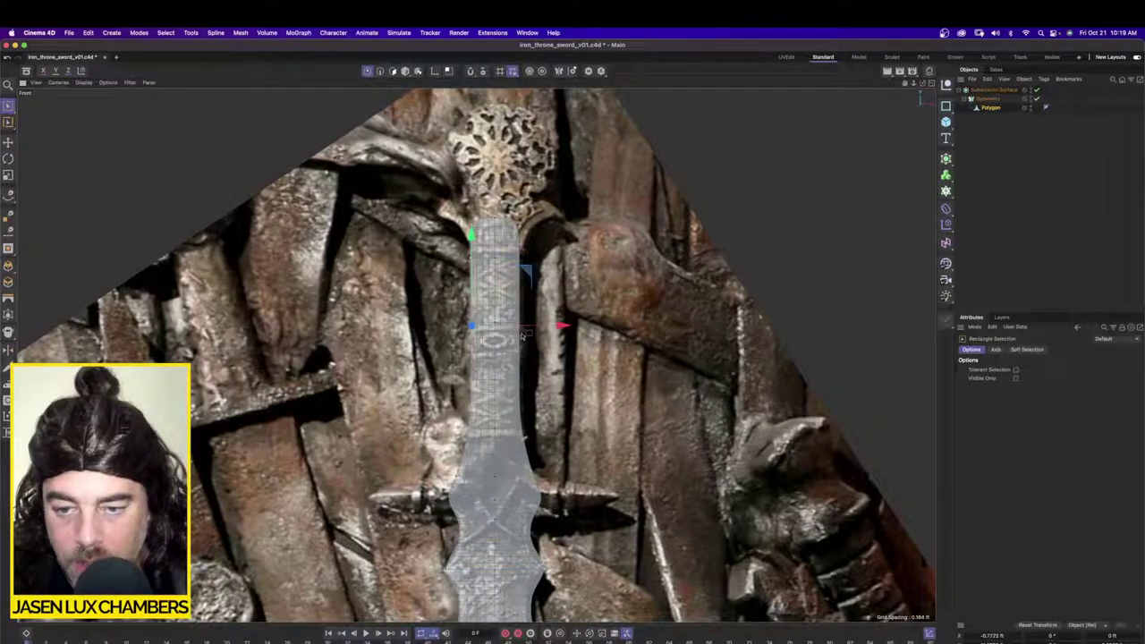
left_click(982, 228)
scroll(534, 376, "down", 2)
scroll(534, 374, "up", 5)
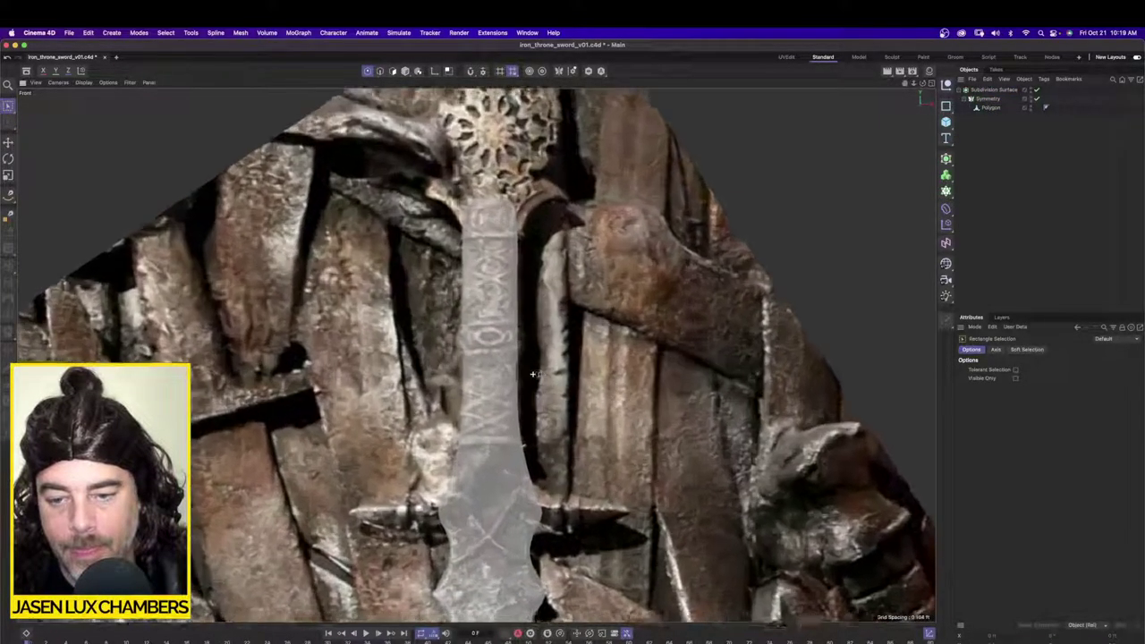
middle_click_drag(537, 360, 551, 141, "alt")
scroll(460, 410, "up", 2)
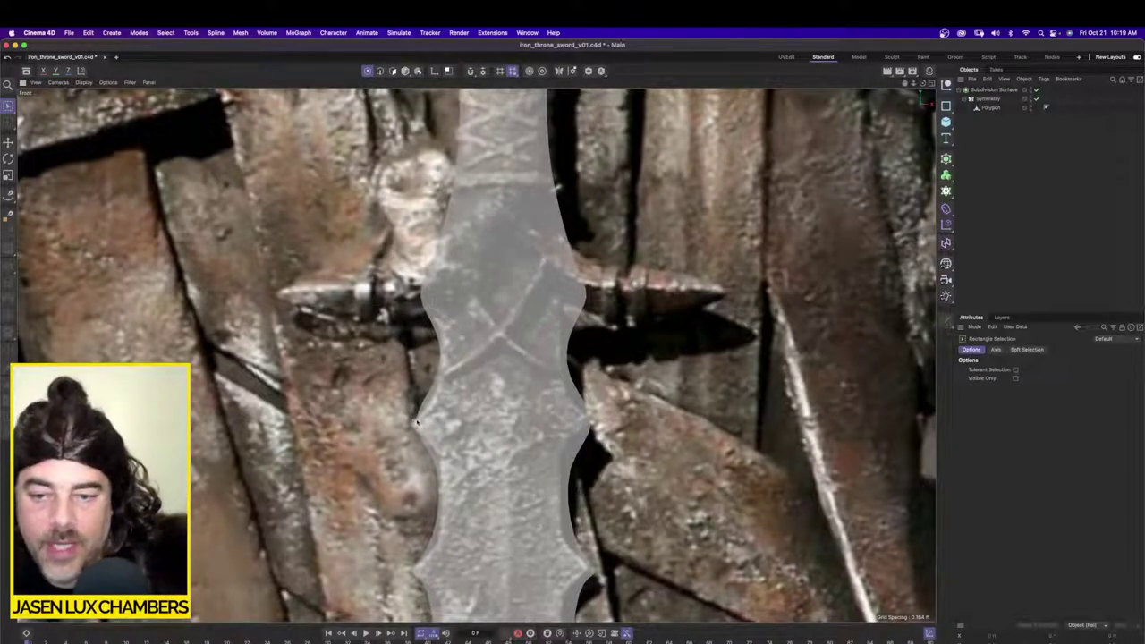
Step: Select the Polygon object and use Loop/Path Cut to add an edge loop close to the outline's outermost point at the crossguard
scroll(476, 422, "down", 10)
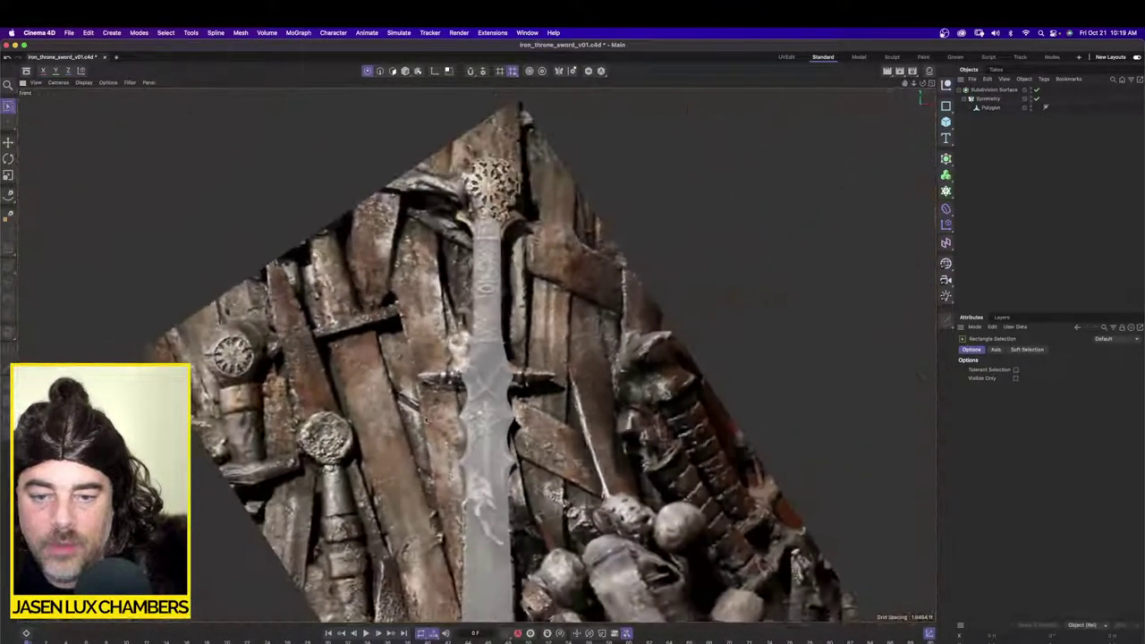
scroll(478, 416, "up", 5)
scroll(479, 414, "up", 3)
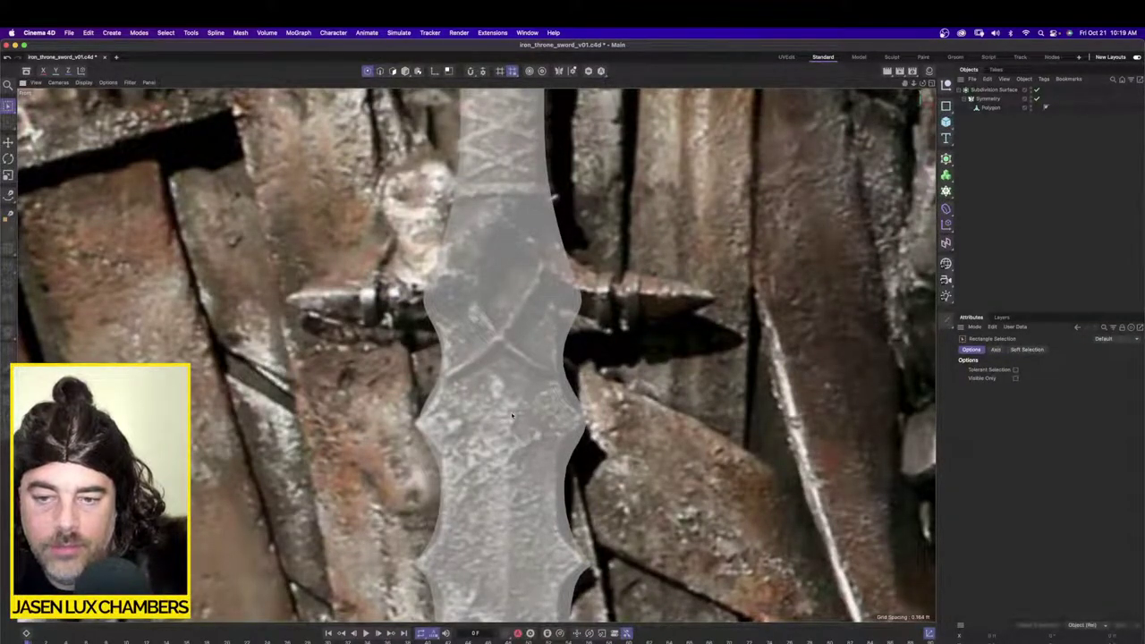
left_click(989, 107)
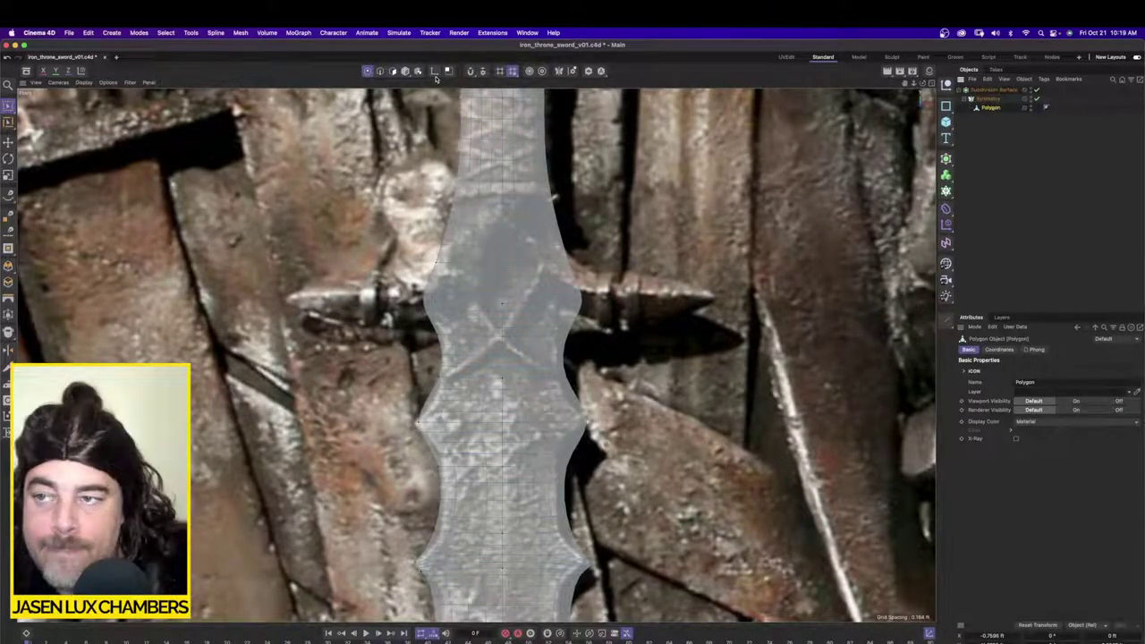
key("q")
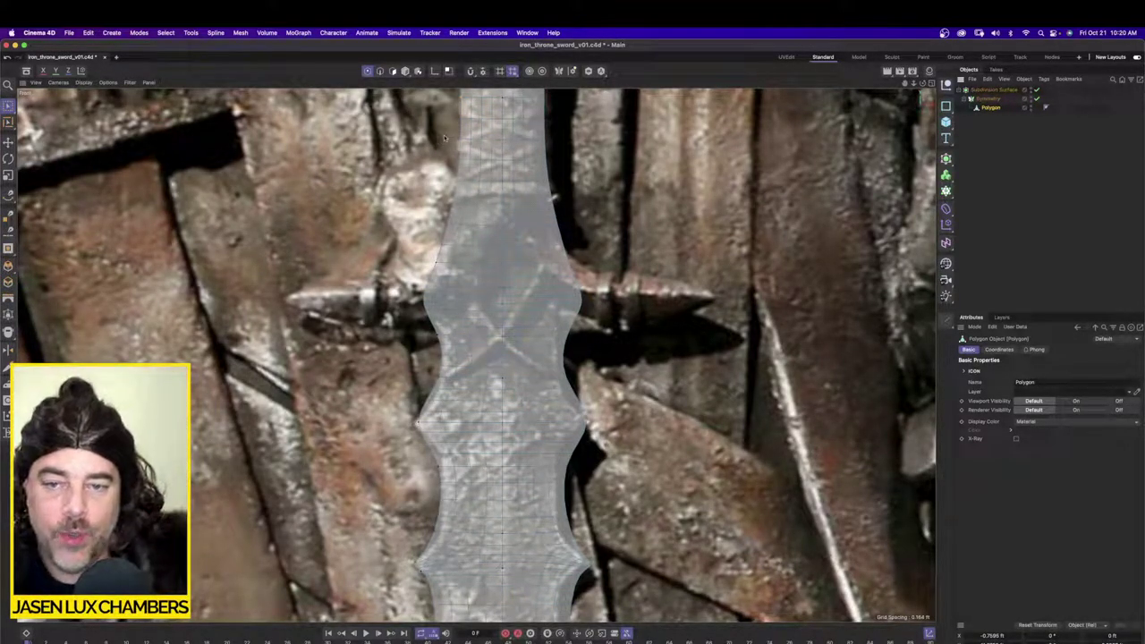
scroll(624, 283, "down", 3)
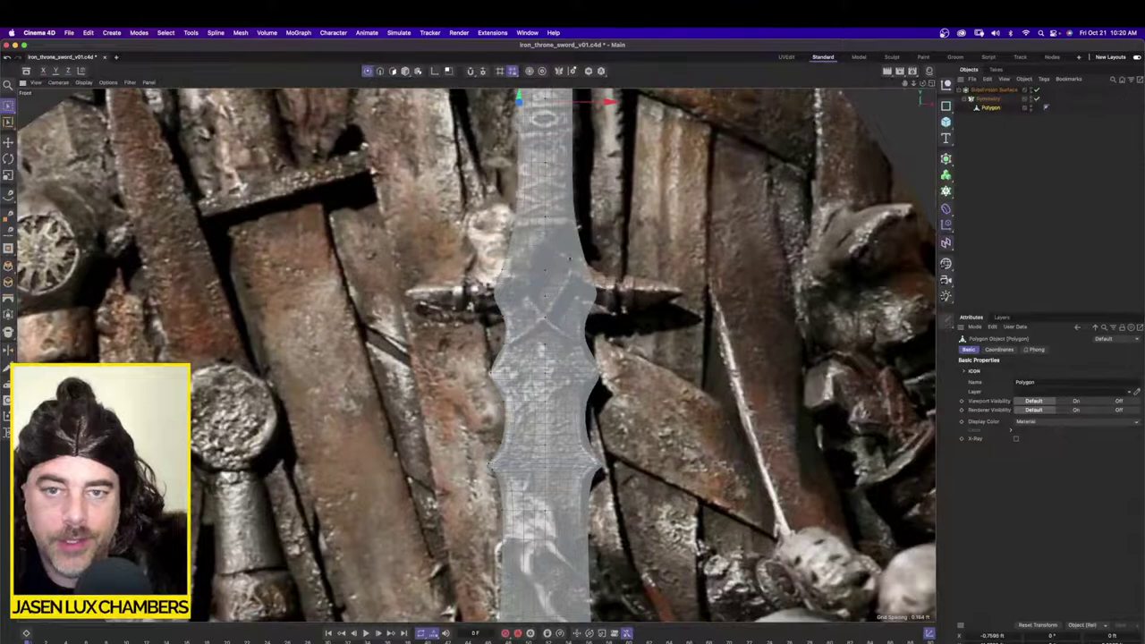
middle_click_drag(570, 259, 528, 319, "alt")
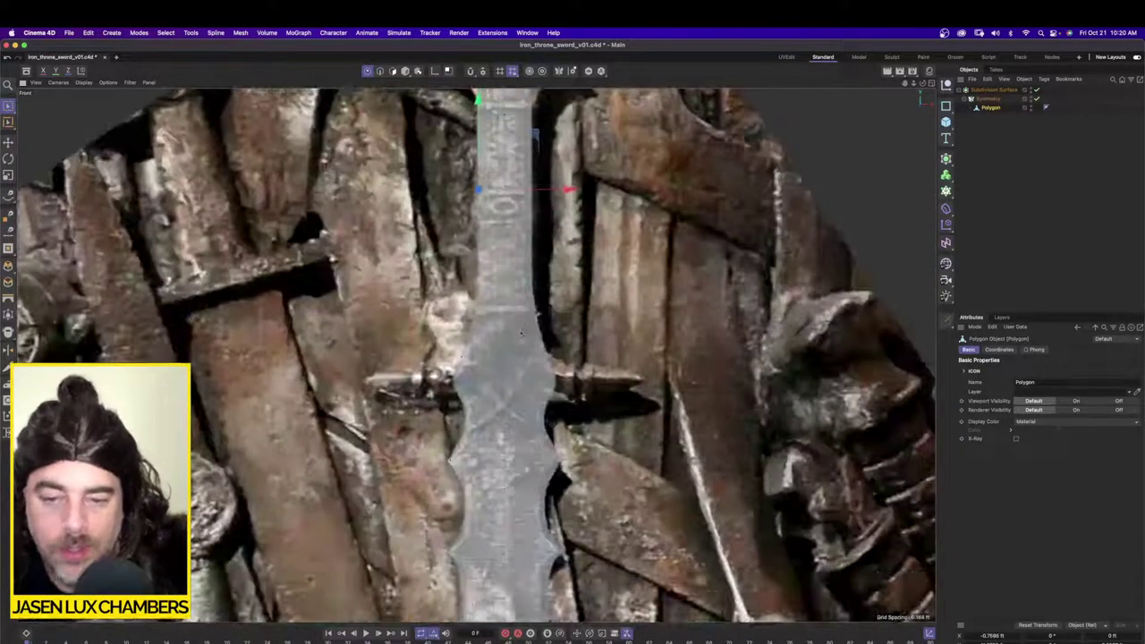
scroll(499, 407, "up", 3)
left_click(215, 32)
mouse_move(240, 32)
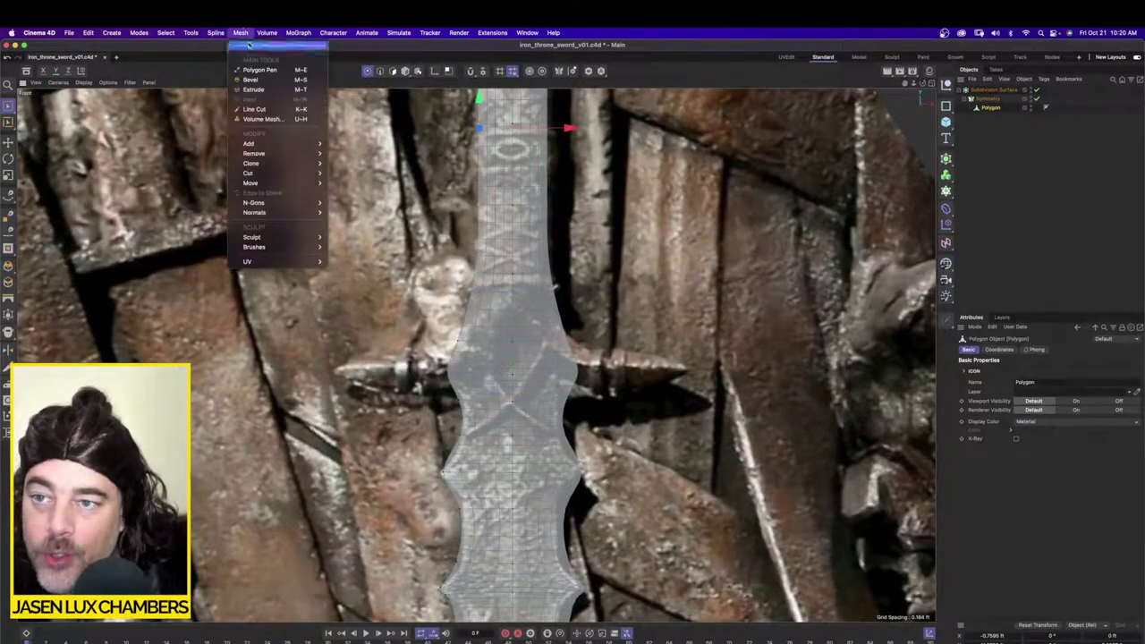
mouse_move(274, 183)
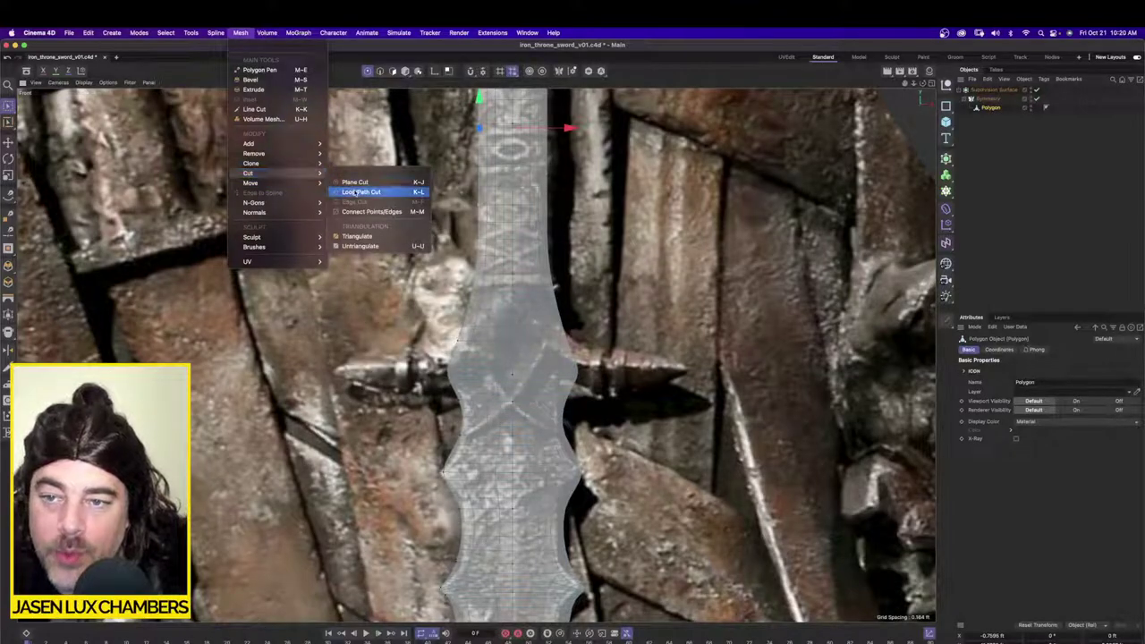
left_click(358, 191)
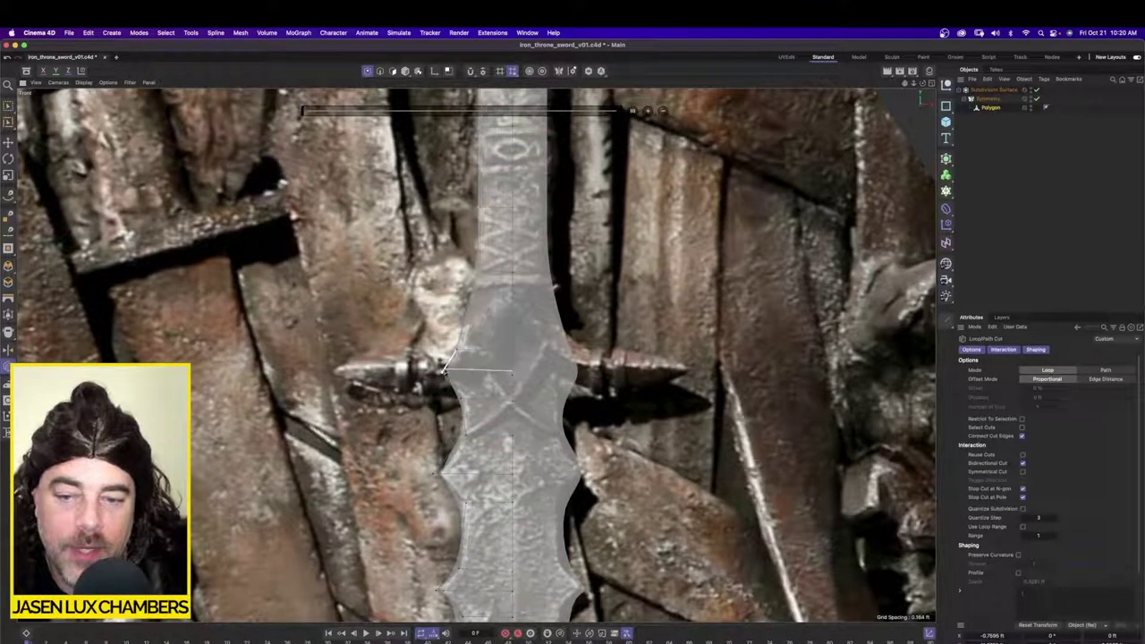
scroll(443, 371, "up", 5)
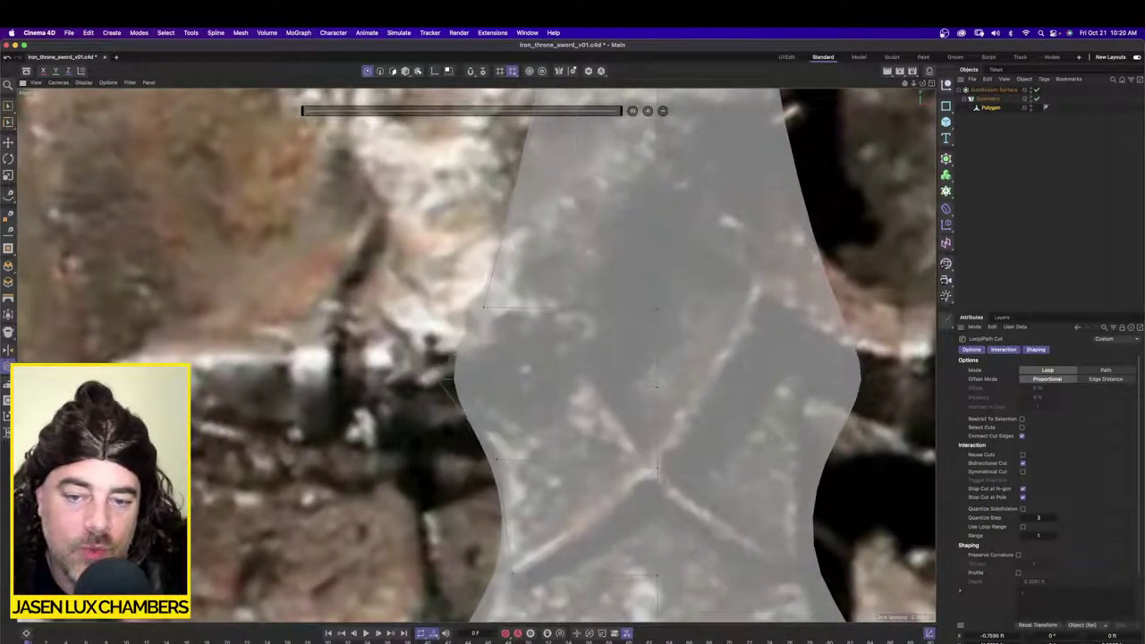
left_click(438, 380)
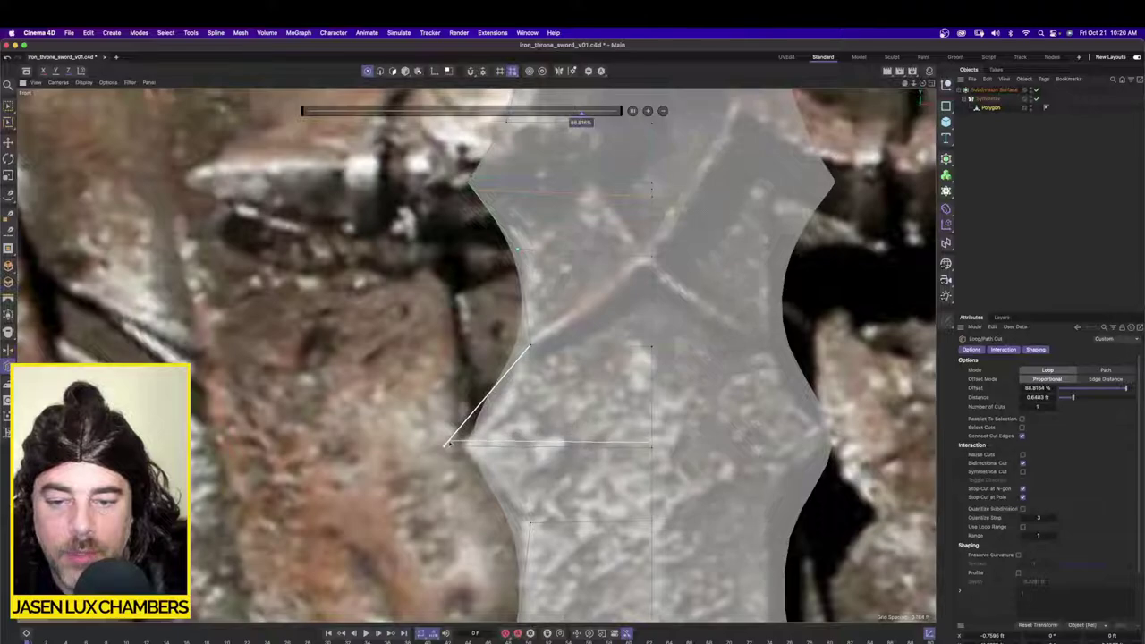
Step: Add edge loops just above and just below the point of the upper barb to sharpen it
left_click(451, 441)
left_click(455, 456)
scroll(563, 426, "down", 1)
scroll(563, 426, "down", 5)
Step: With Subdivision Surface and Symmetry temporarily disabled, weld the neighbouring outline points at the lower barb's tip into one, and re-enable both generators
scroll(553, 555, "up", 6)
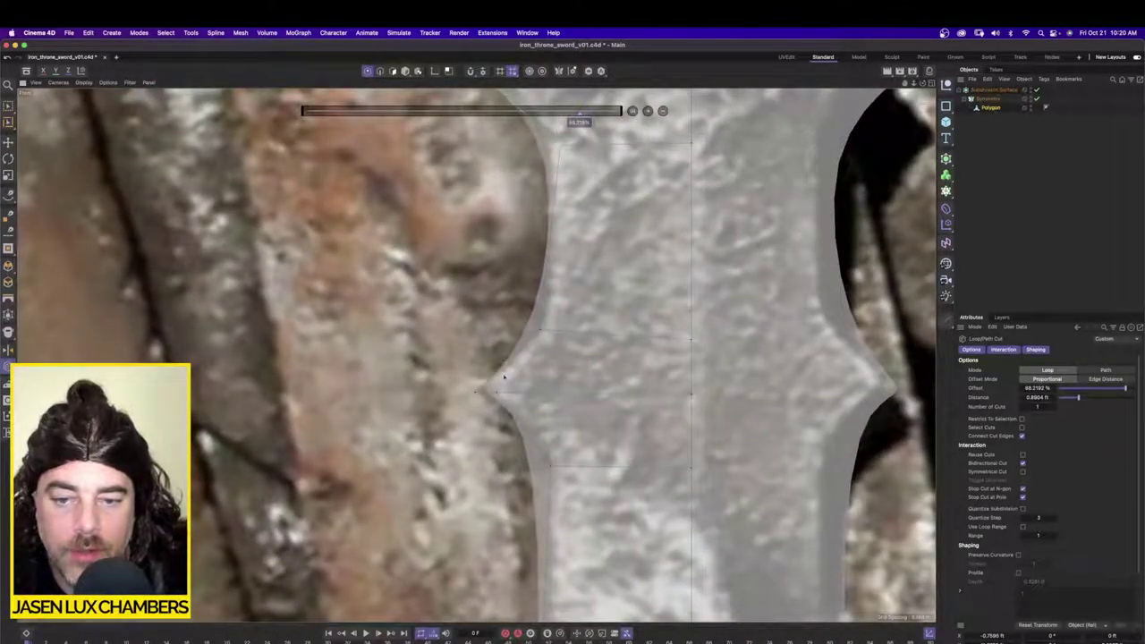
scroll(594, 389, "up", 4)
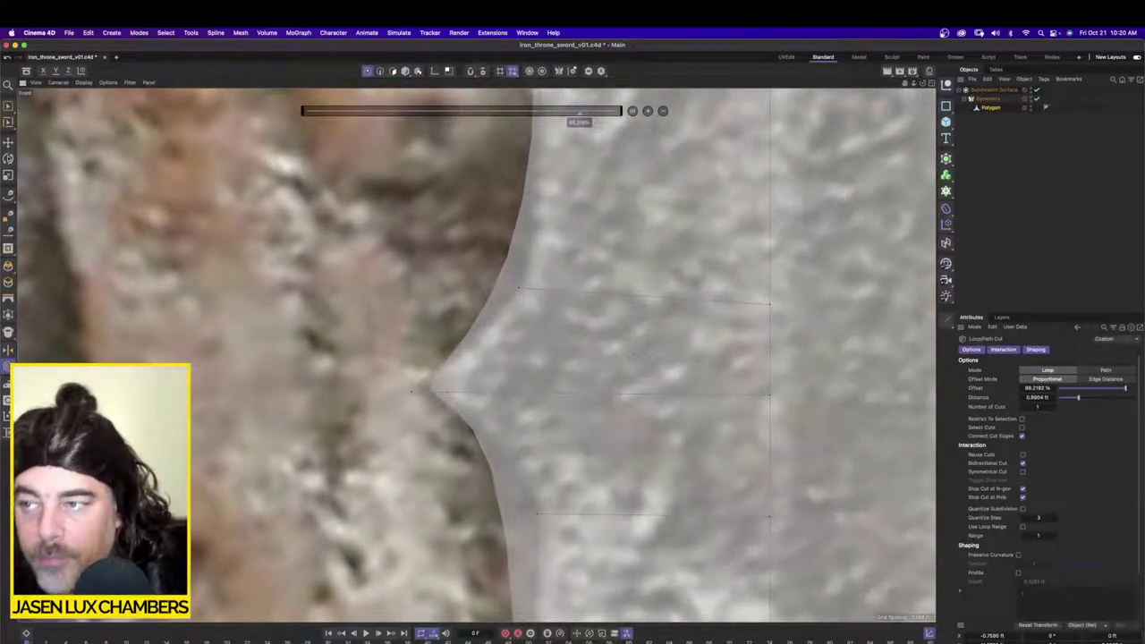
left_click(8, 106)
left_click(49, 133)
left_click_drag(397, 367, 488, 435)
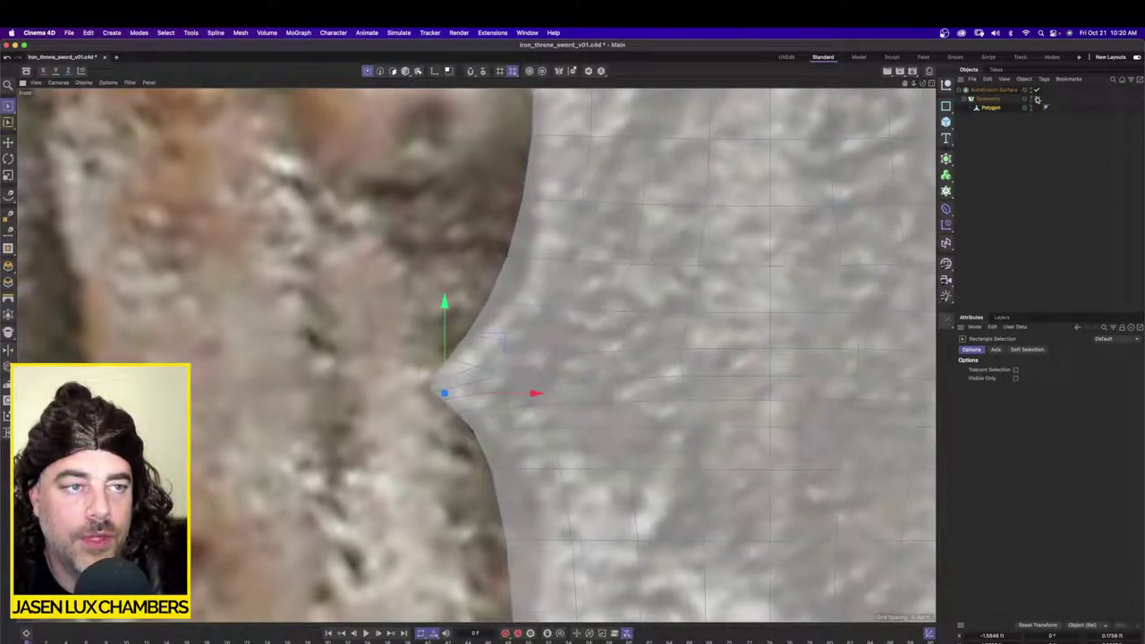
left_click(1037, 91)
left_click_drag(486, 354, 345, 441)
right_click(431, 399)
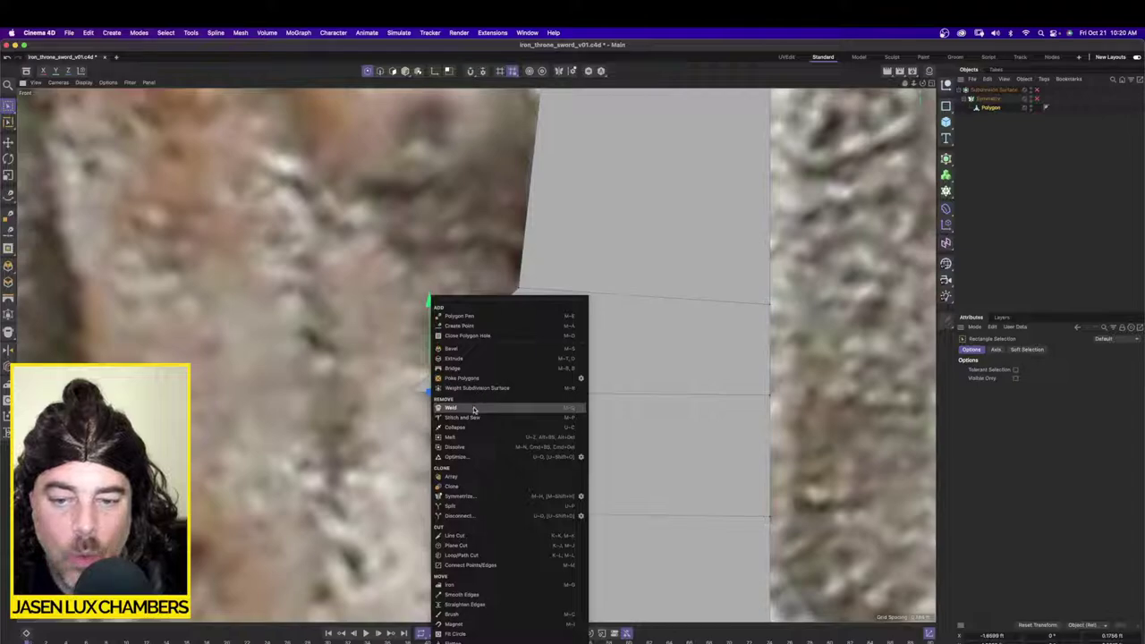
left_click(474, 409)
left_click(447, 394)
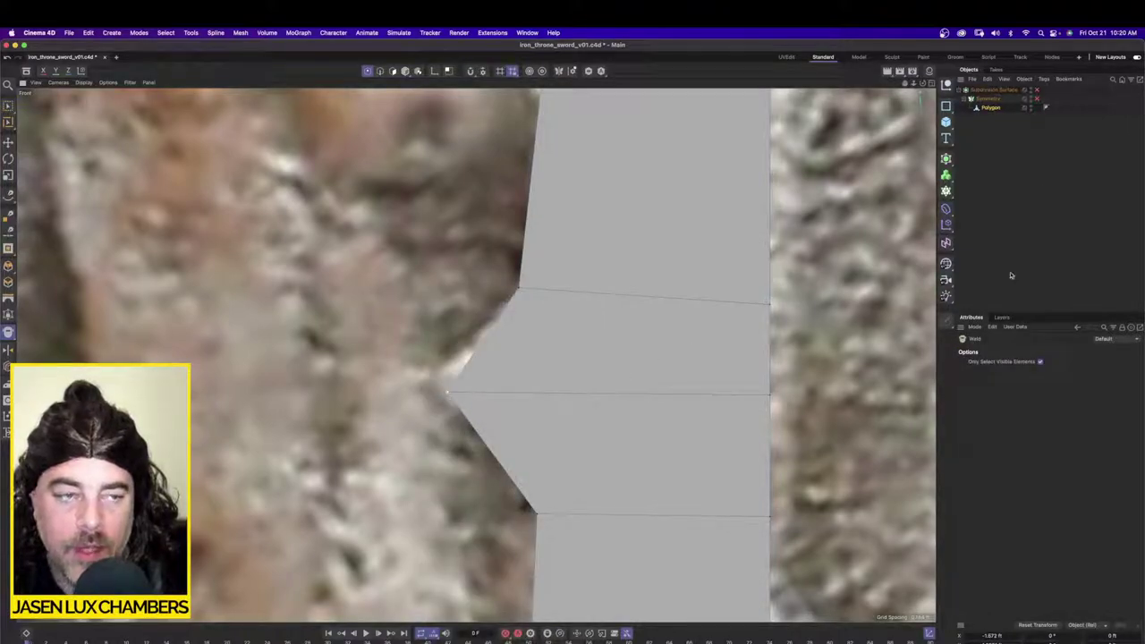
left_click(1037, 89)
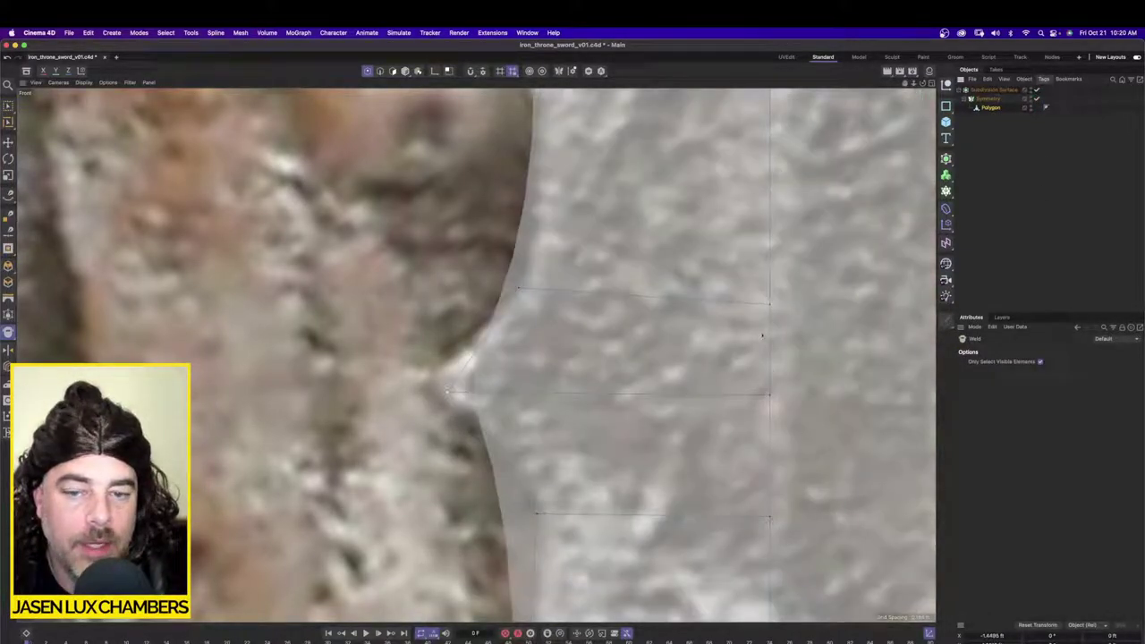
Step: Use Loop/Path Cut to add edge loops just above and just below the lower barb's point
left_click(240, 33)
mouse_move(265, 183)
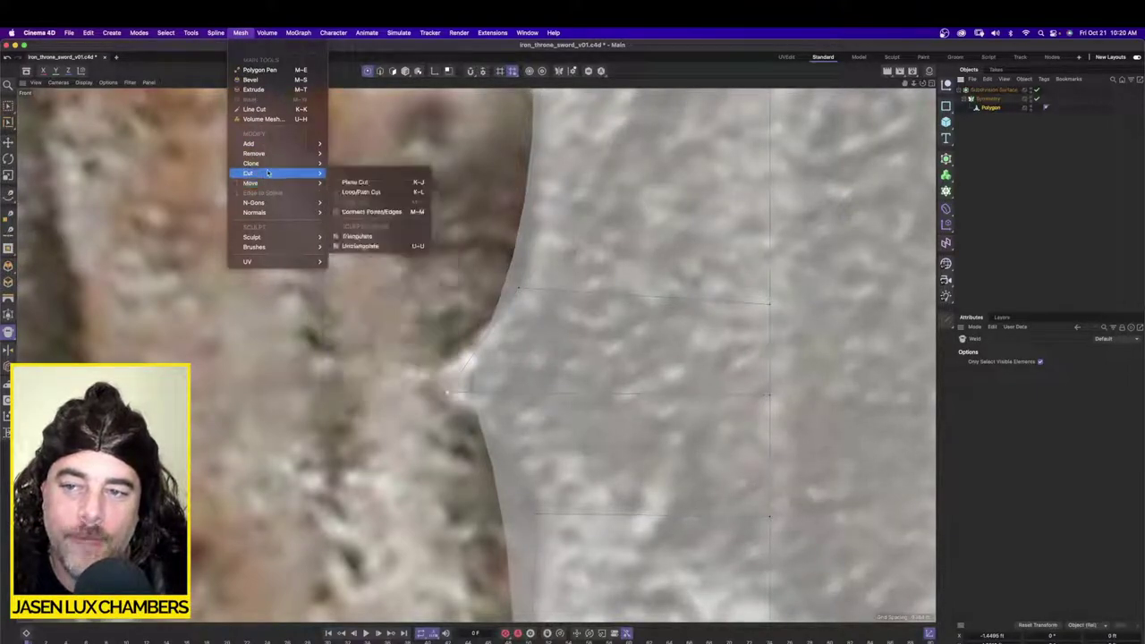
left_click(345, 193)
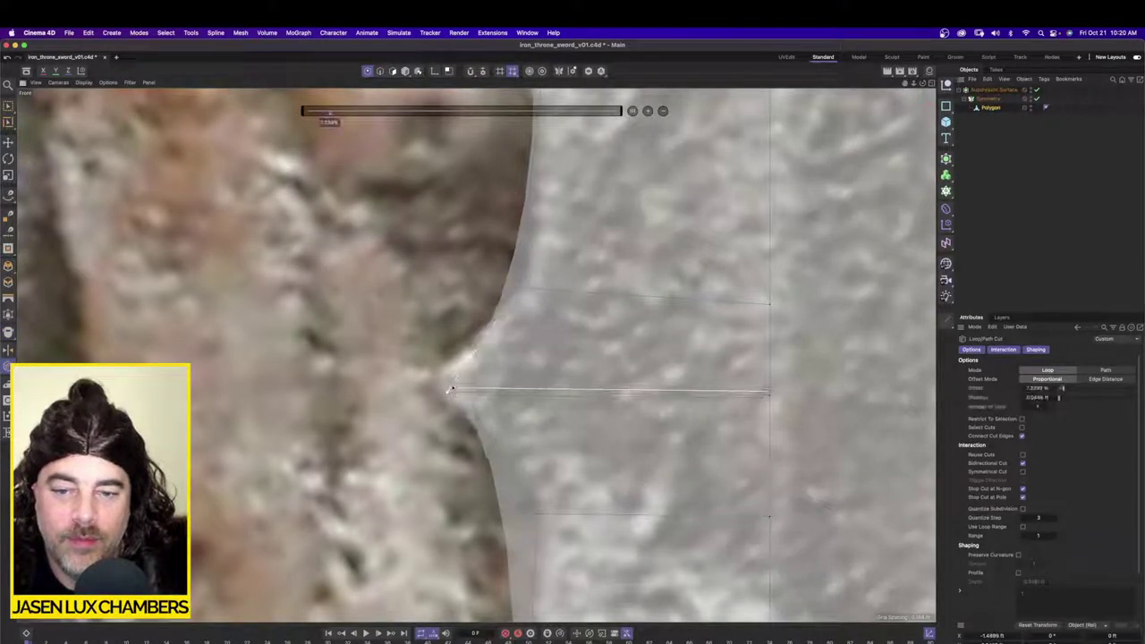
left_click(456, 404)
scroll(677, 380, "down", 10)
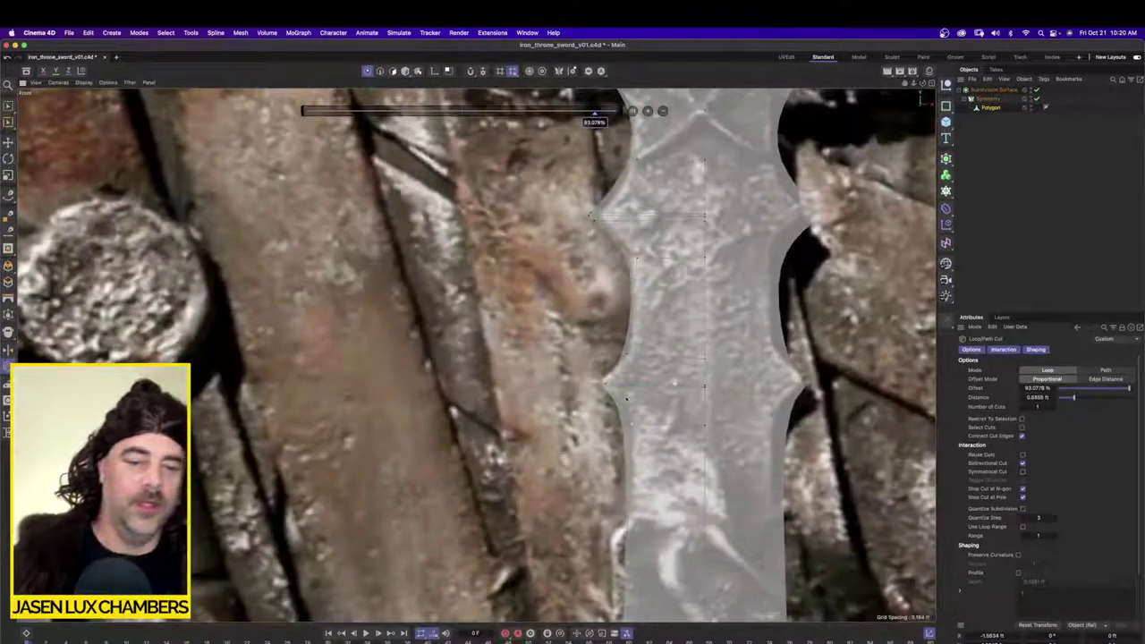
middle_click_drag(487, 377, 475, 356, "alt")
scroll(475, 355, "up", 6)
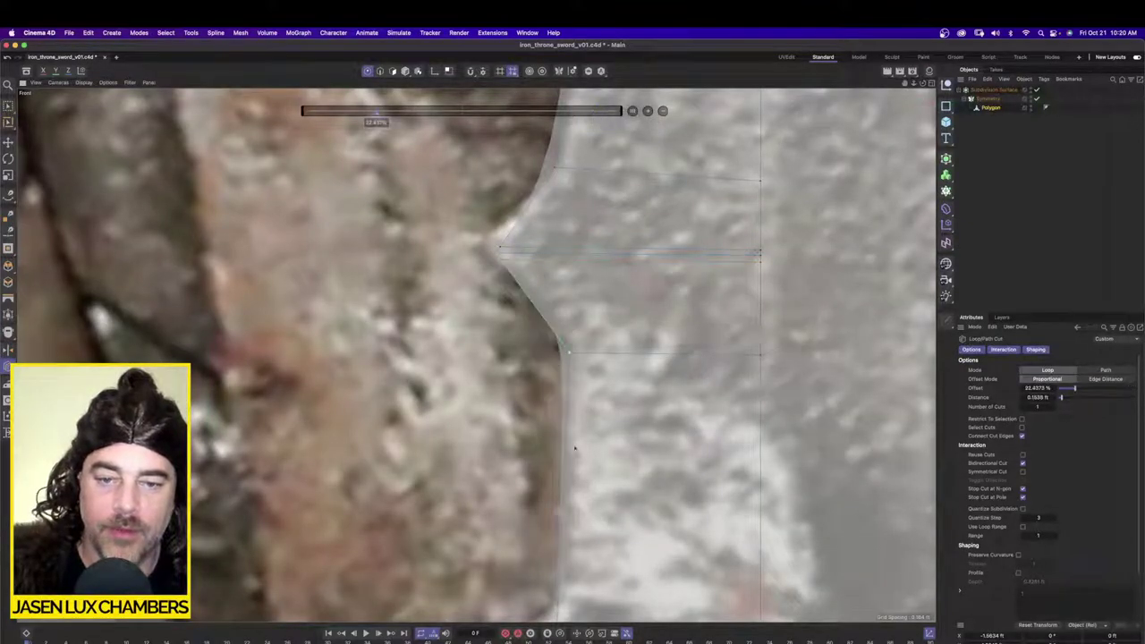
Step: Select the points near the blade's tip with Rectangle Selection
scroll(566, 249, "down", 8)
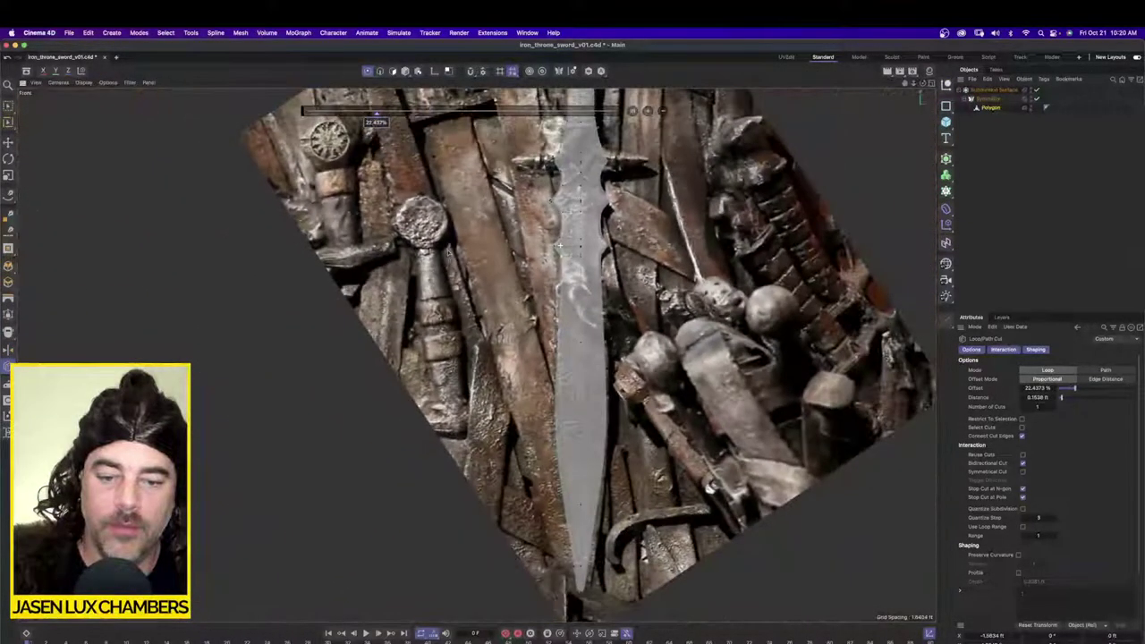
scroll(560, 246, "up", 6)
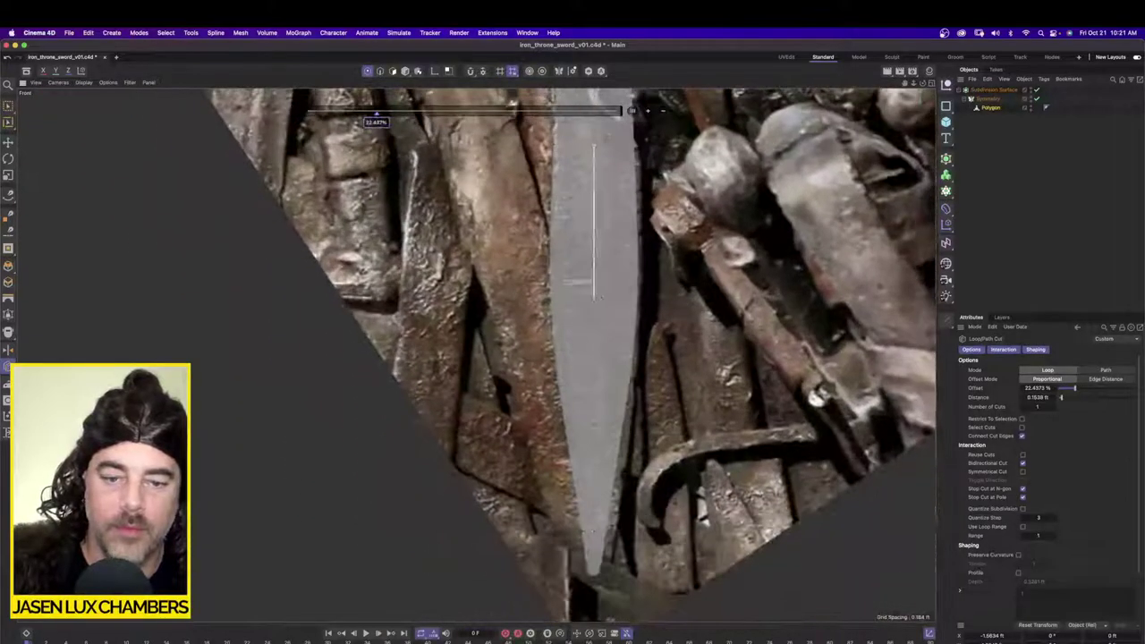
scroll(629, 352, "up", 3)
key("0")
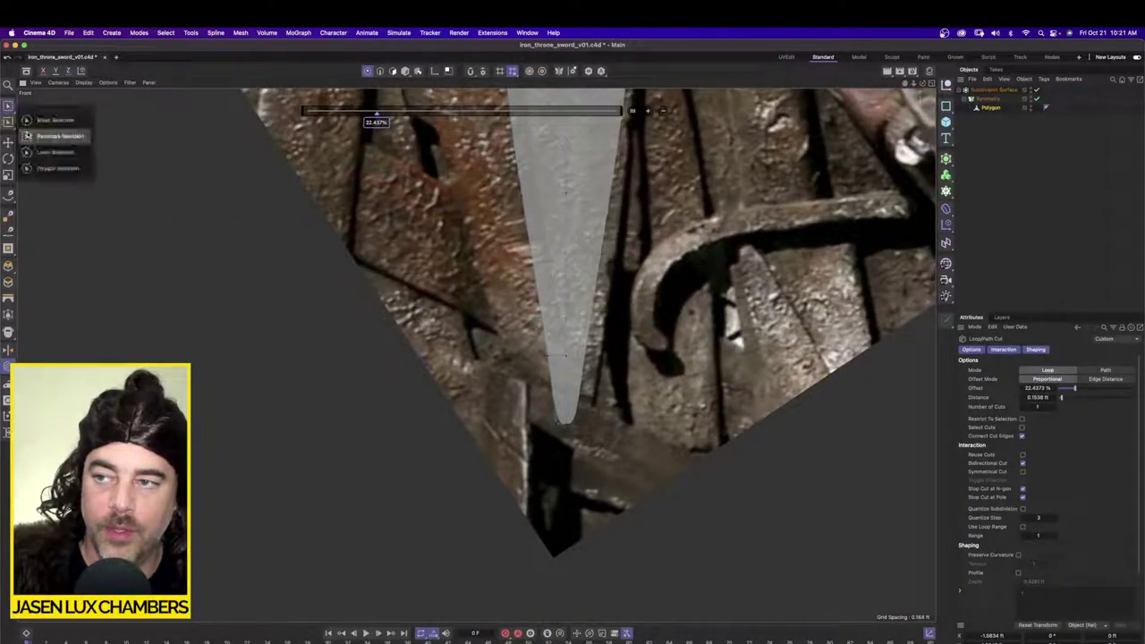
left_click_drag(546, 328, 521, 360)
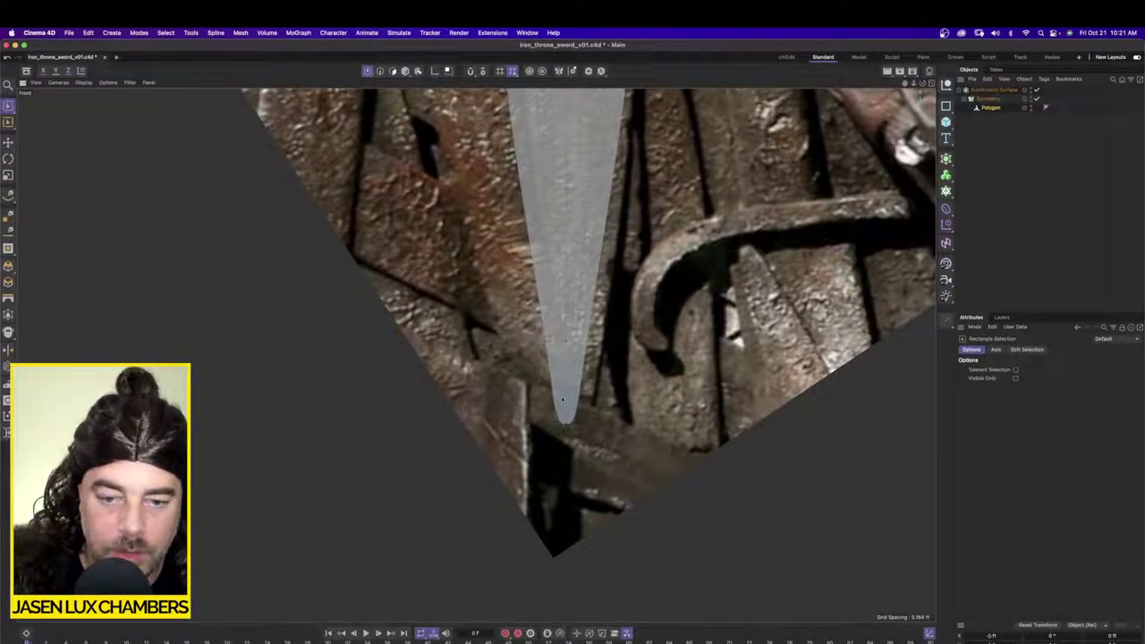
left_click_drag(564, 436, 534, 397)
mouse_move(534, 323)
left_mouse_down()
mouse_move(554, 362)
mouse_move(604, 376)
left_mouse_up()
Step: Select all points on the sword's centre line and pull them forward along Z to form a raised central ridge
scroll(652, 276, "down", 4)
middle_click_drag(607, 143, 593, 412, "alt")
scroll(576, 340, "down", 2)
middle_click_drag(578, 293, 579, 418, "alt")
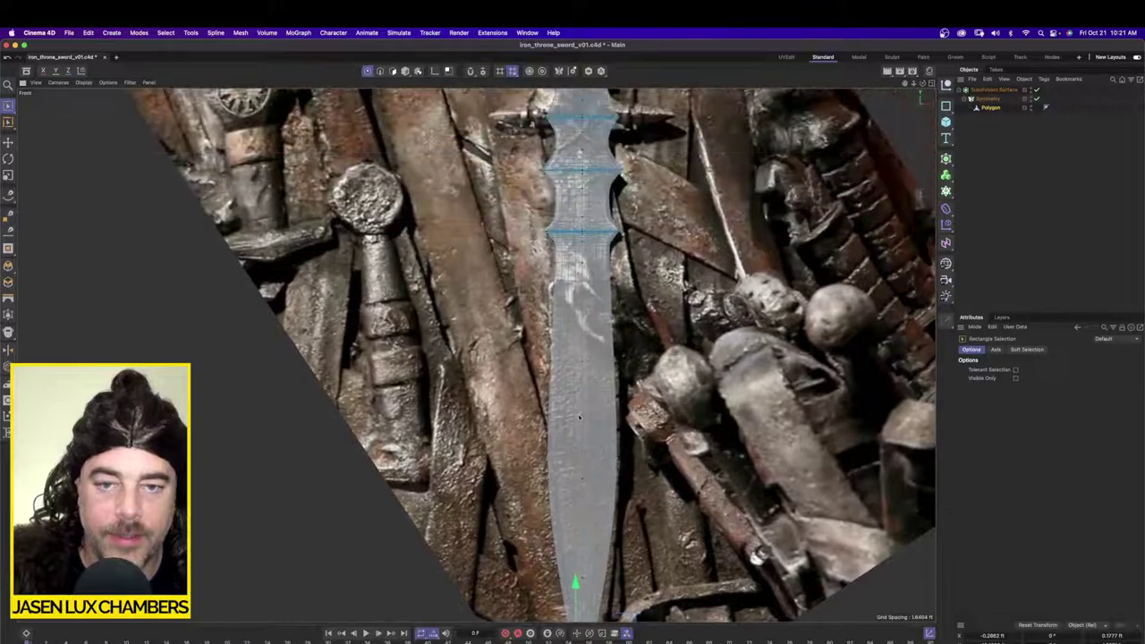
middle_click_drag(588, 264, 574, 439, "alt")
middle_click_drag(575, 366, 572, 452, "alt")
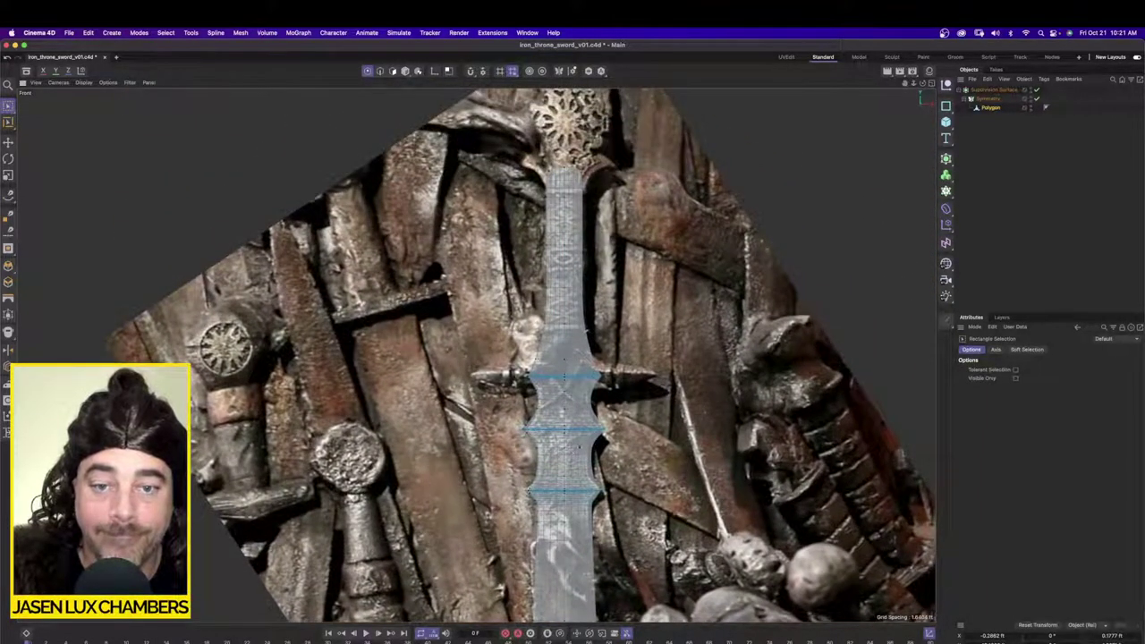
left_click_drag(557, 150, 581, 425)
left_click(930, 84)
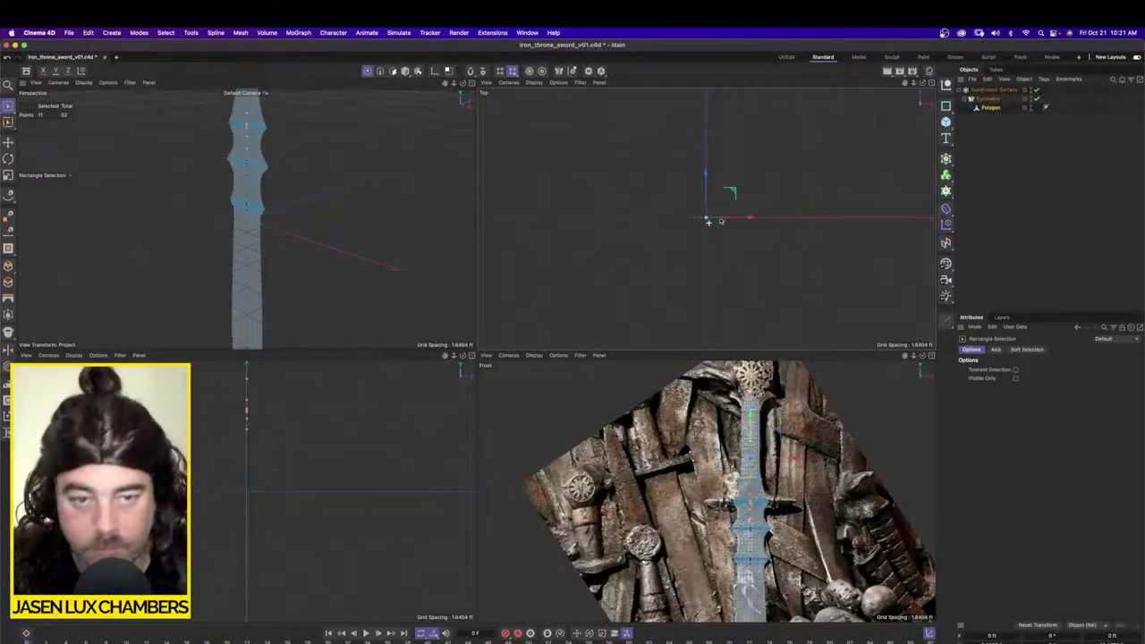
scroll(716, 220, "up", 3)
left_click_drag(779, 128, 671, 241)
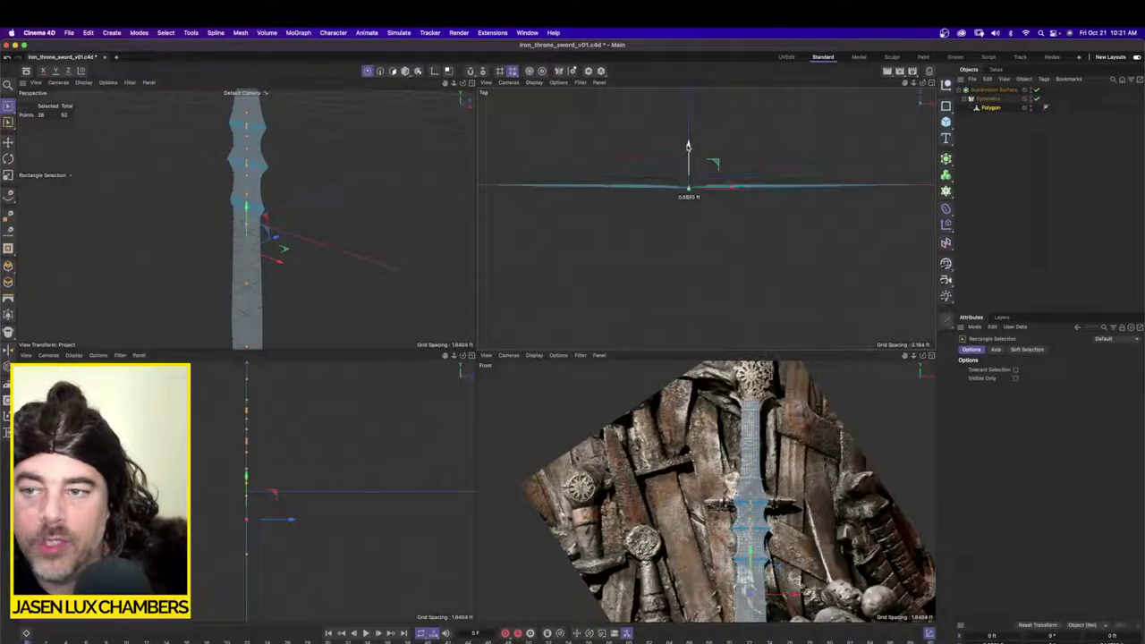
left_click_drag(689, 143, 684, 222)
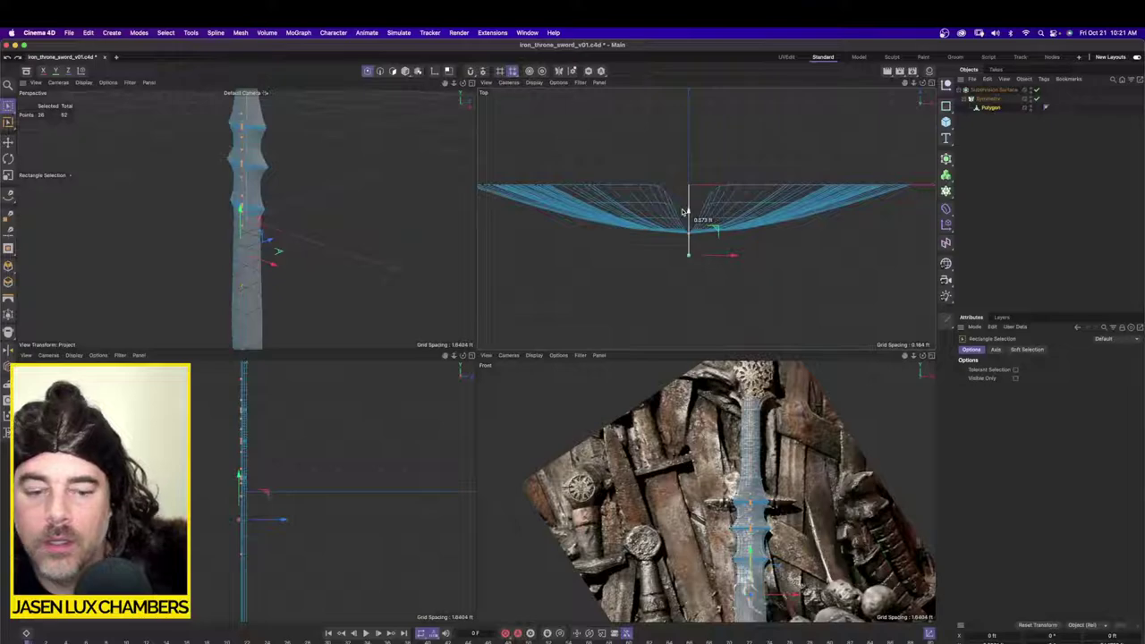
Step: Add a second Symmetry above the existing one, inside the Subdivision Surface, and set its mirror plane to XY
scroll(762, 505, "up", 3)
scroll(762, 506, "up", 5)
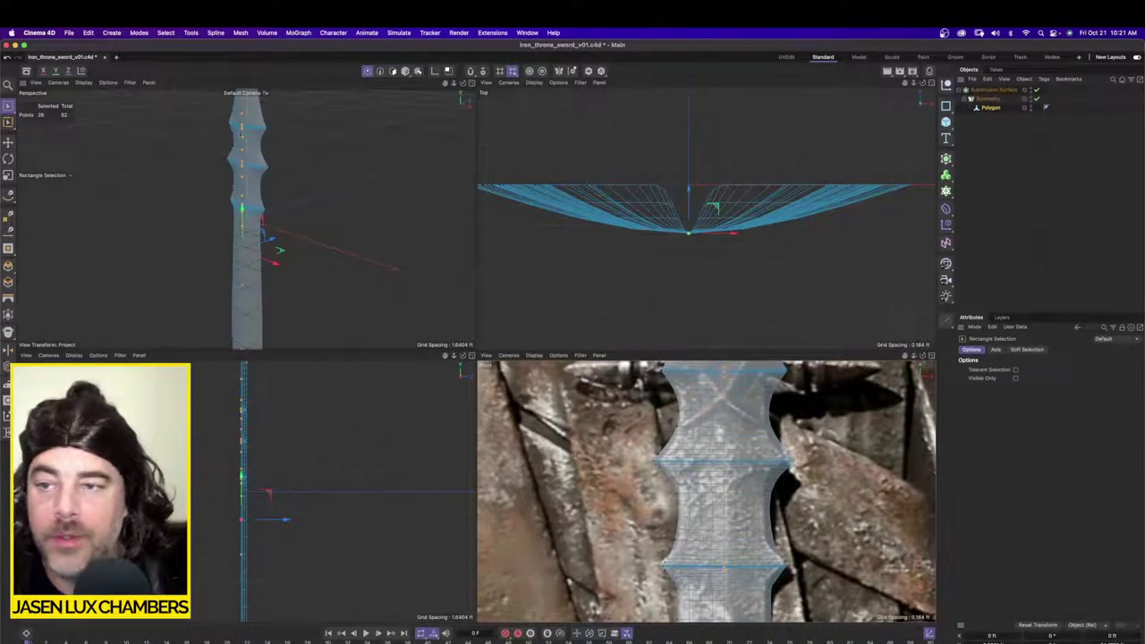
left_click(472, 84)
left_click_drag(444, 294, 793, 211, "alt")
left_click(945, 159)
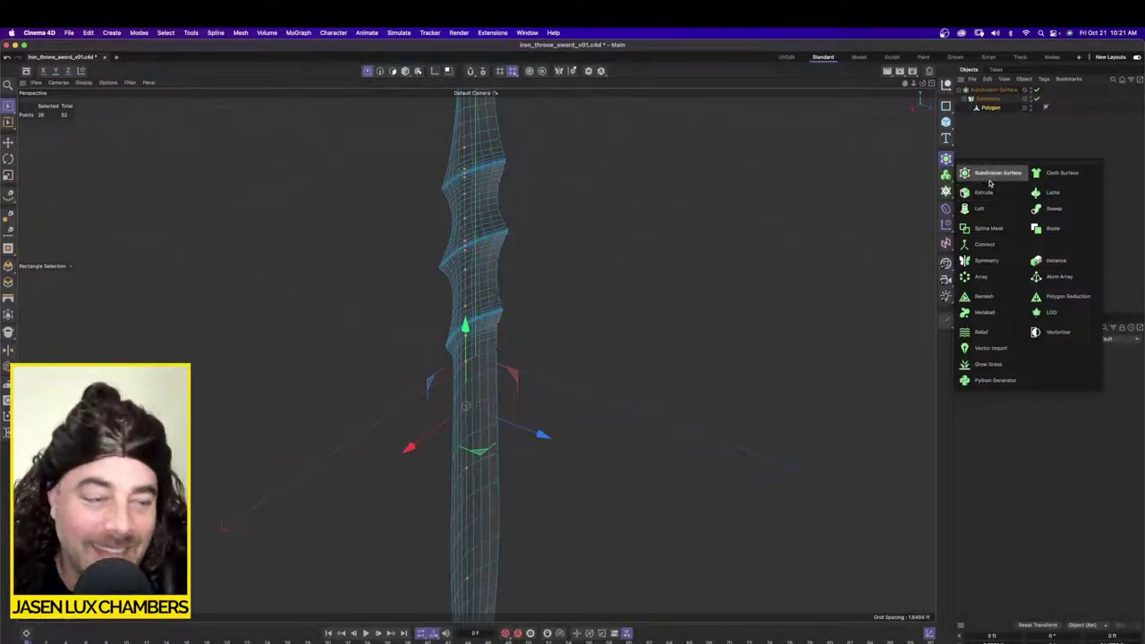
left_click(985, 260)
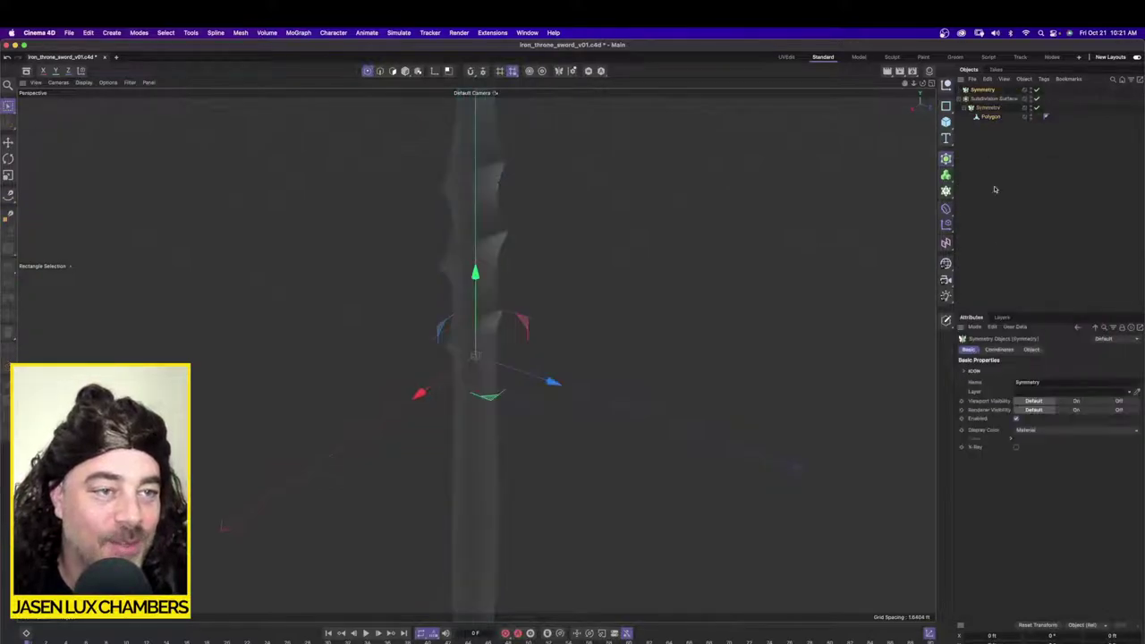
left_click_drag(985, 92, 998, 101)
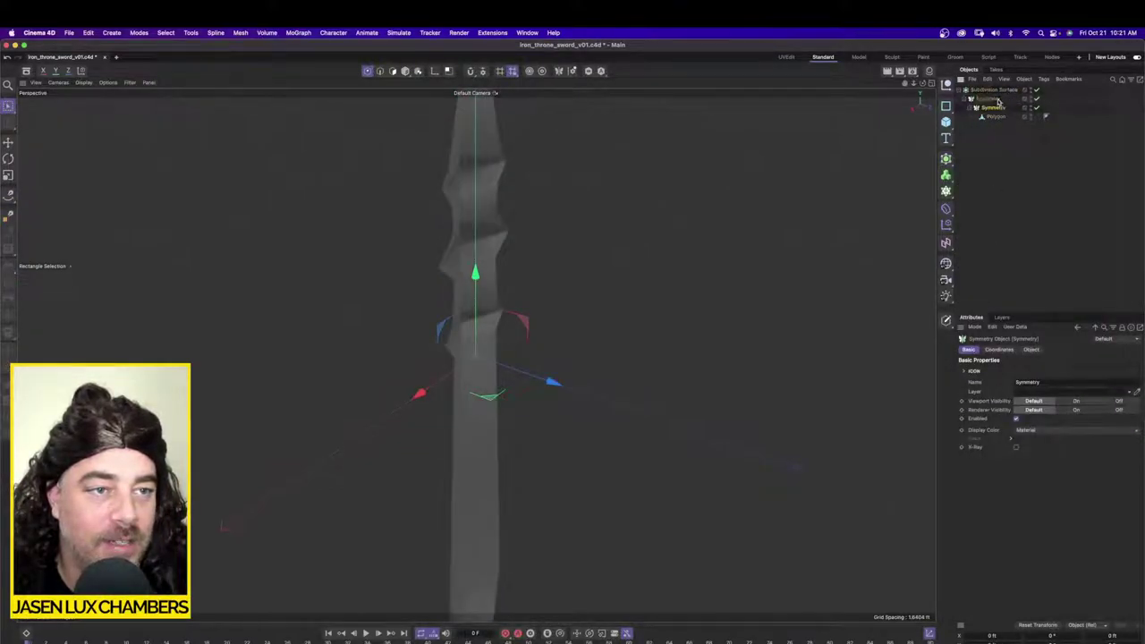
left_click(1032, 349)
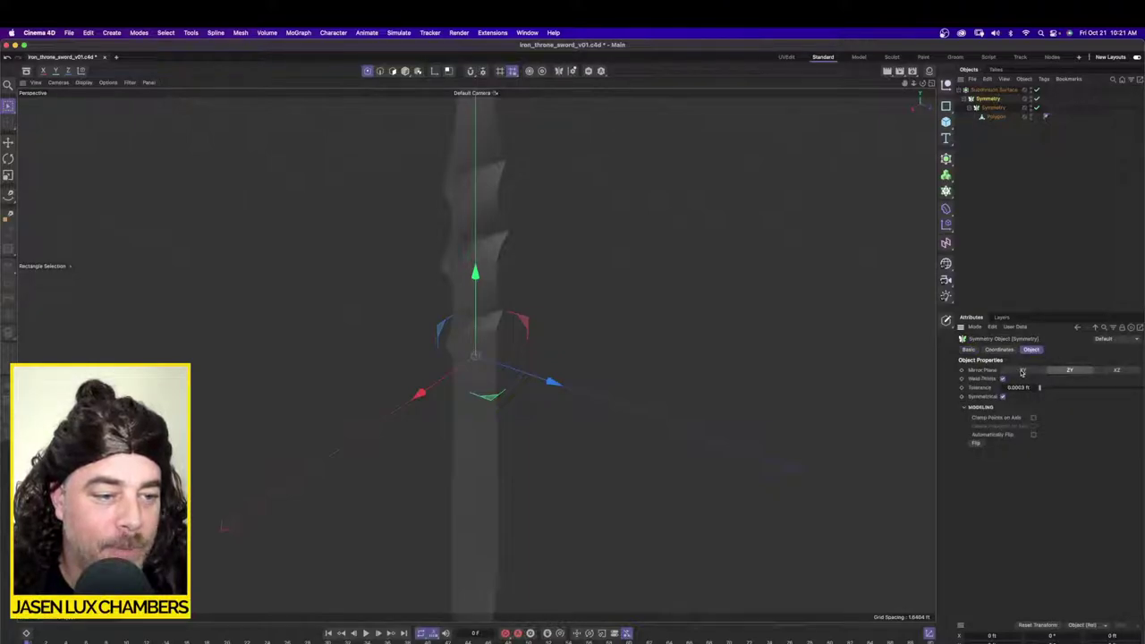
left_click(1023, 371)
left_click_drag(544, 278, 503, 340, "alt")
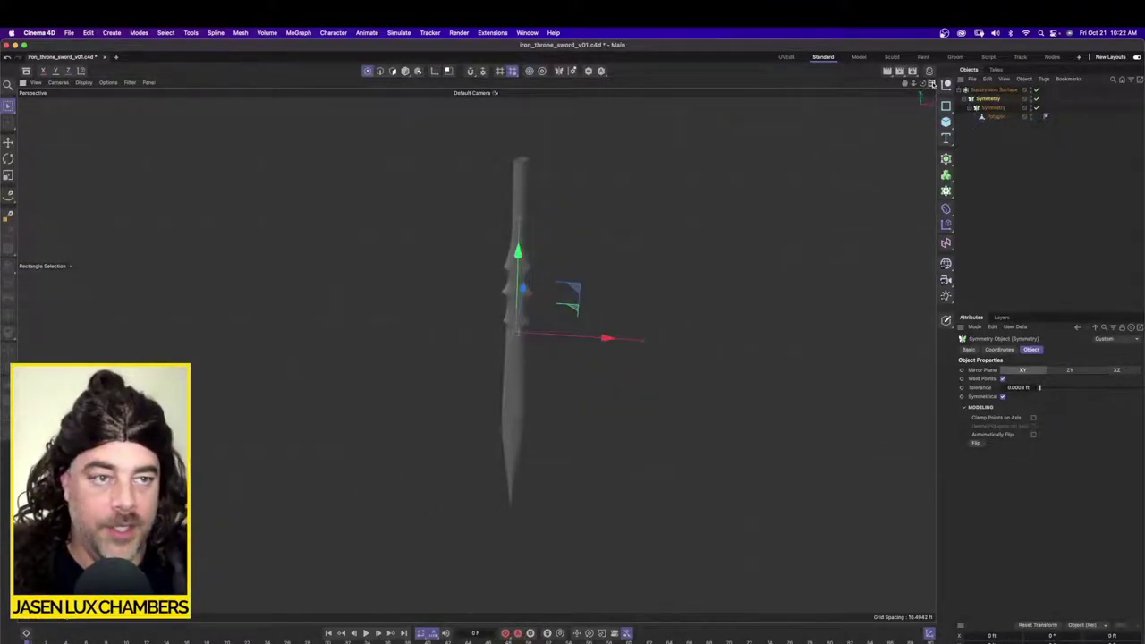
Step: Select the polygon's centre-ridge points and move them back along Z to make the mirrored blade thinner
left_click(931, 83)
left_click(993, 116)
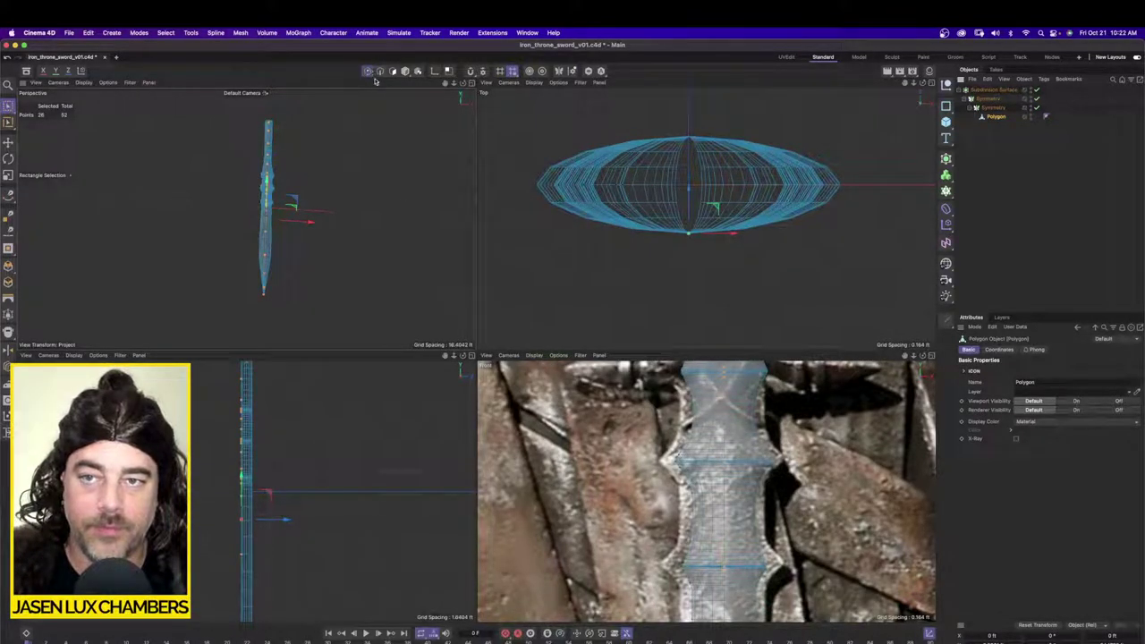
left_click_drag(7, 107, 54, 136)
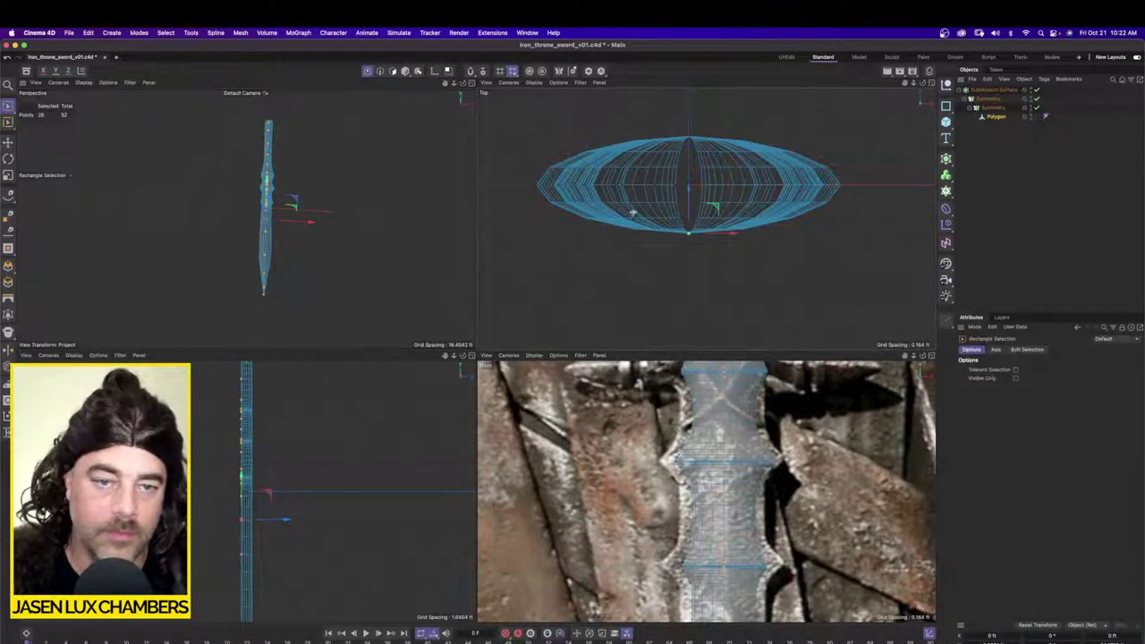
left_click_drag(634, 211, 712, 271)
left_click_drag(689, 203, 689, 184)
left_click_drag(252, 114, 258, 133, "alt")
right_click_drag(259, 133, 330, 135, "alt")
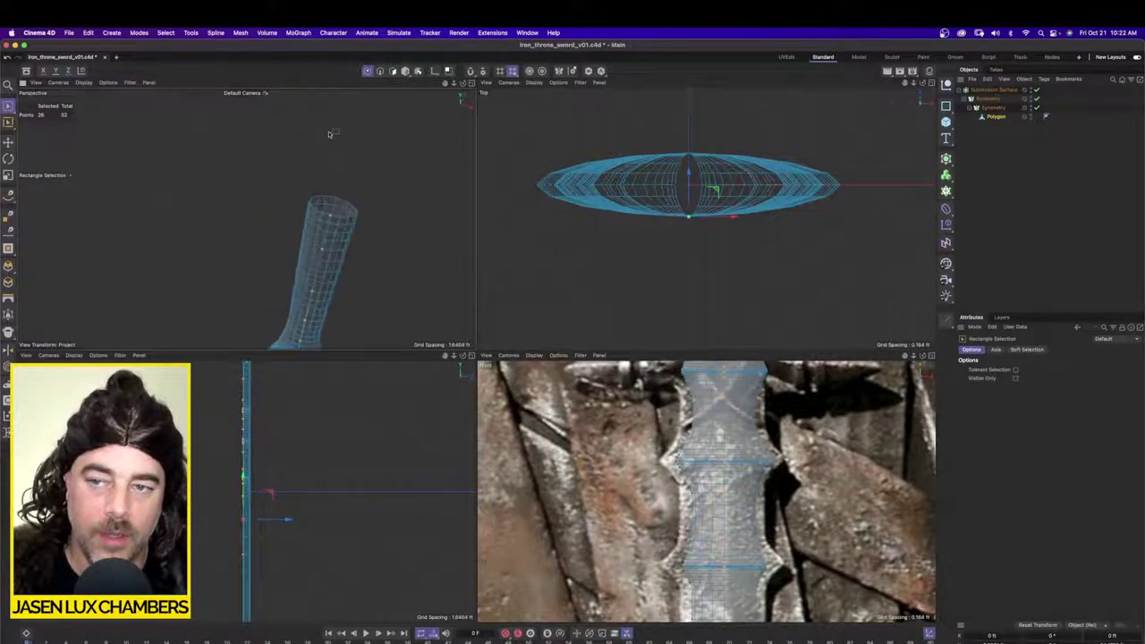
left_click_drag(346, 228, 429, 212, "alt")
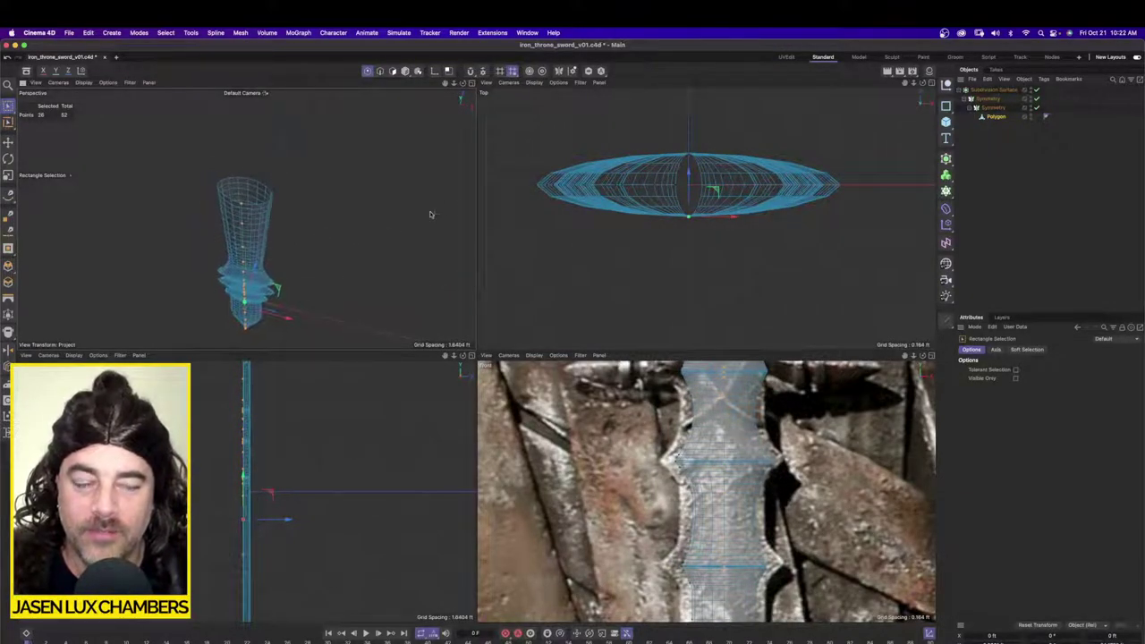
Step: Select the outer edge points around the three barbs and move them outward along X to widen the barbed section to the reference
left_click_drag(660, 442, 688, 491)
left_click_drag(705, 538, 681, 585, "shift")
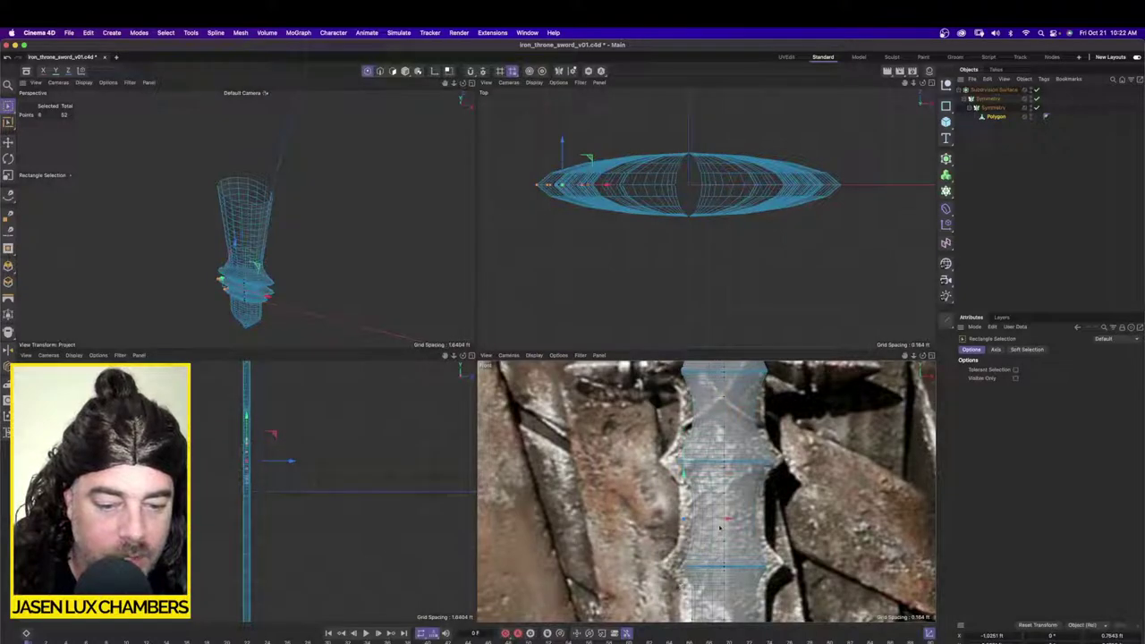
scroll(734, 527, "down", 2)
middle_click_drag(720, 615, 722, 565, "alt")
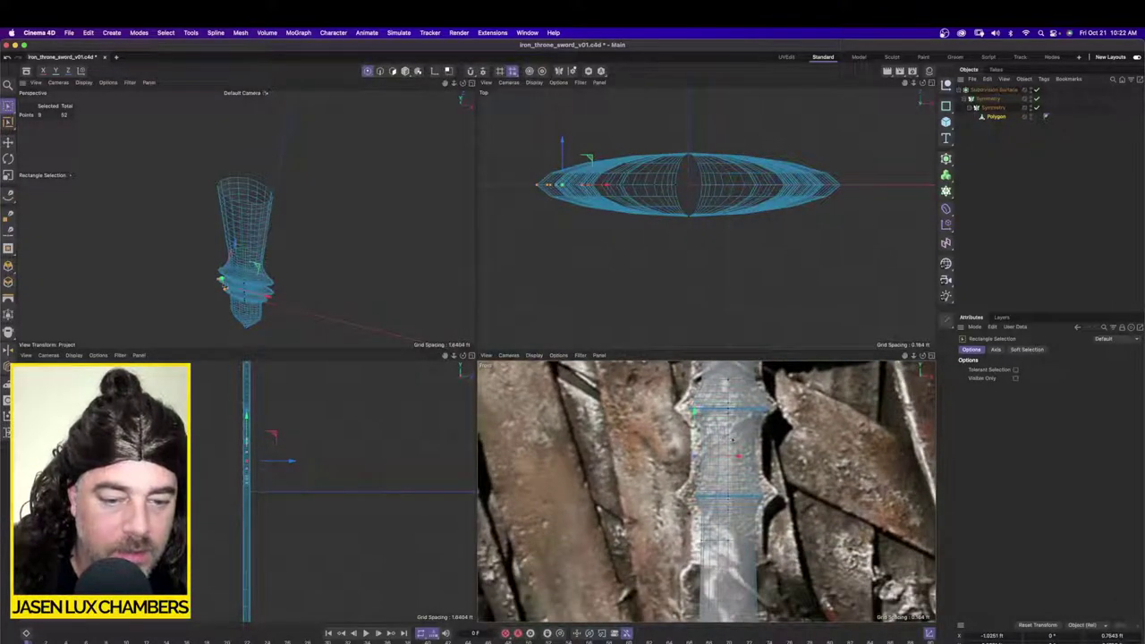
middle_click_drag(732, 441, 721, 501, "alt")
left_click_drag(703, 403, 658, 437, "shift")
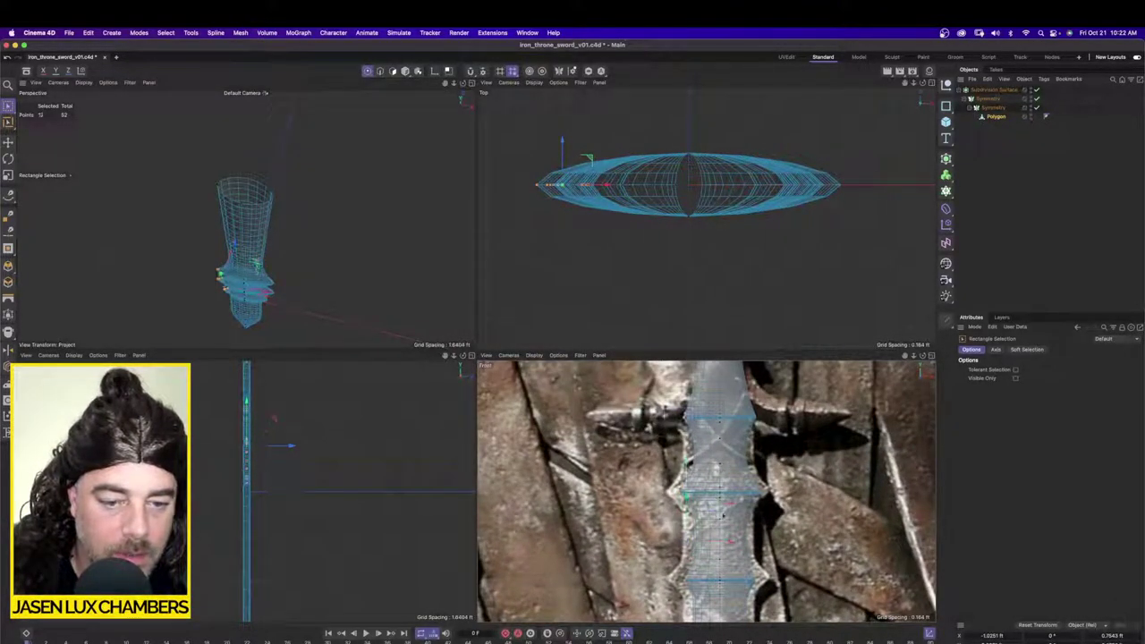
left_click_drag(724, 508, 704, 508)
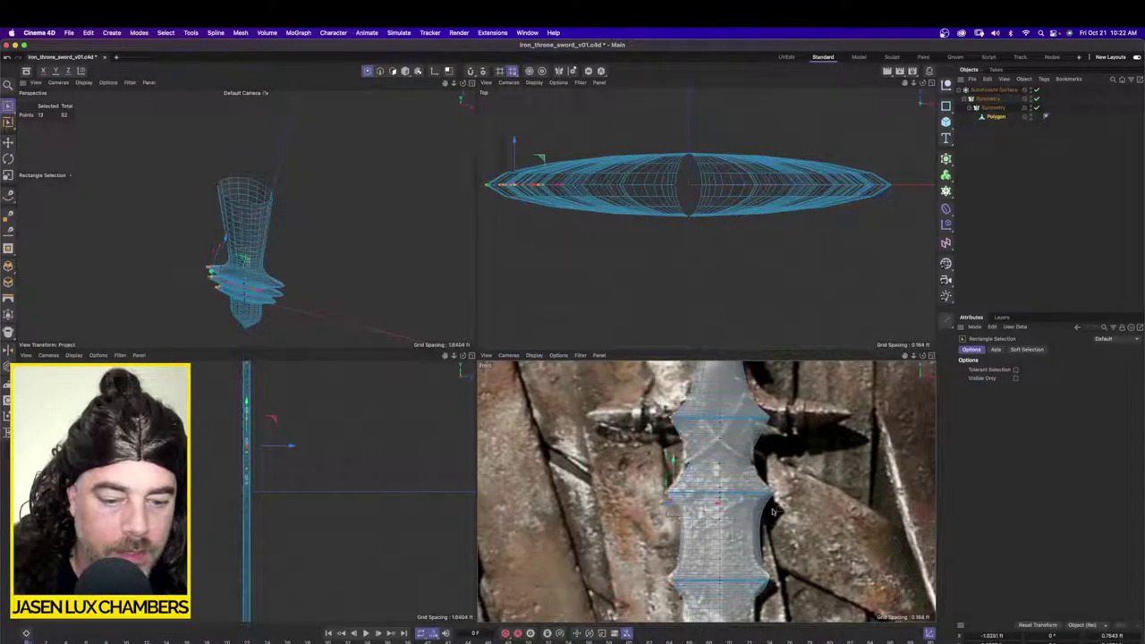
Step: Move the outer edge points of the blade just below the barbs outward along X to follow the reference outline
scroll(704, 508, "down", 5)
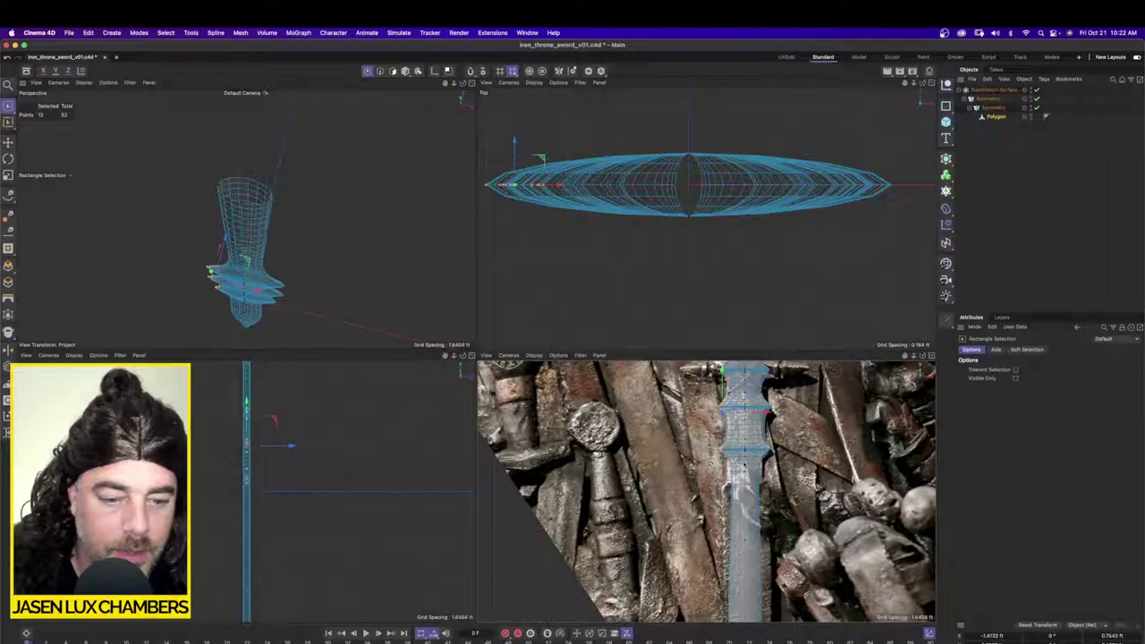
left_click_drag(747, 459, 698, 556)
scroll(765, 514, "up", 3)
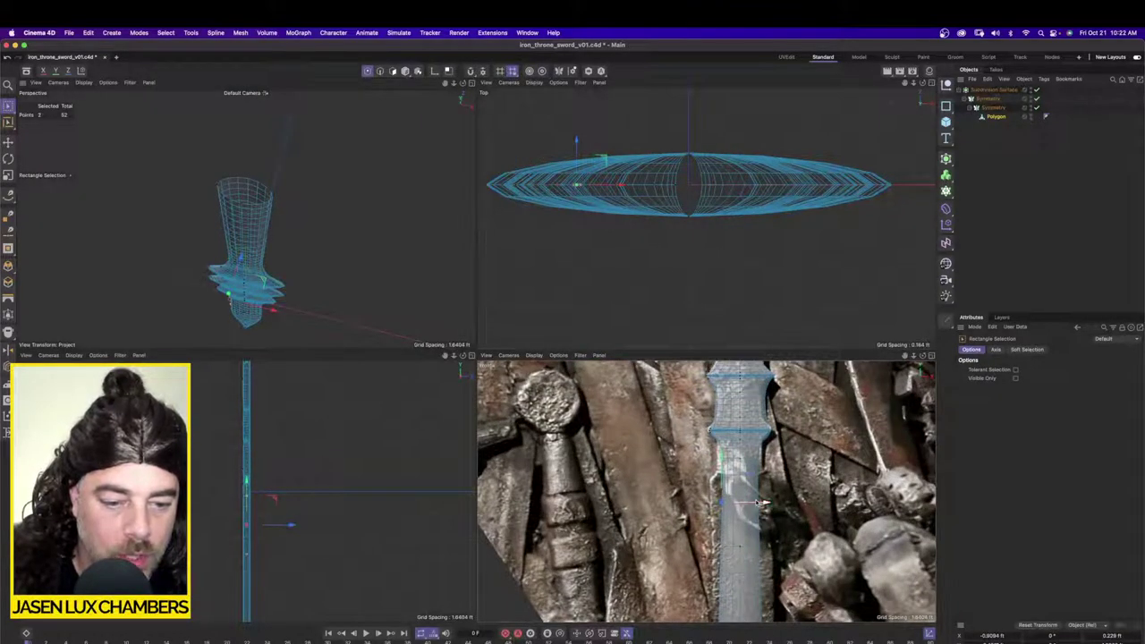
left_click_drag(758, 503, 760, 548)
middle_click_drag(756, 526, 746, 411, "alt")
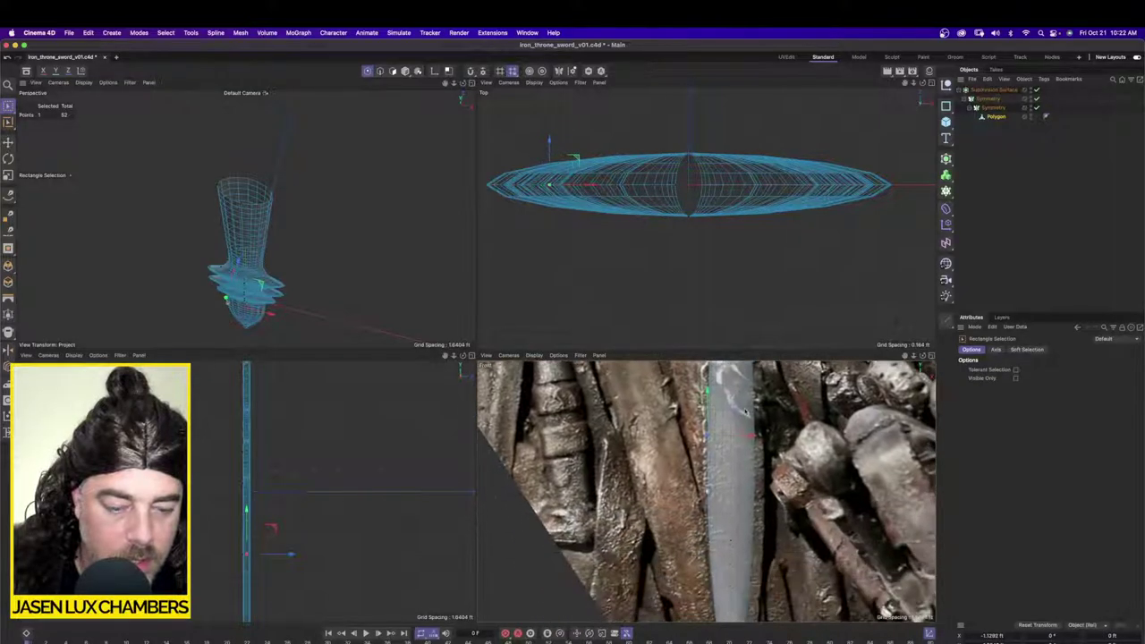
mouse_move(220, 304)
left_mouse_down("alt")
mouse_move(212, 263)
mouse_move(240, 215)
mouse_move(296, 193)
left_mouse_up("alt")
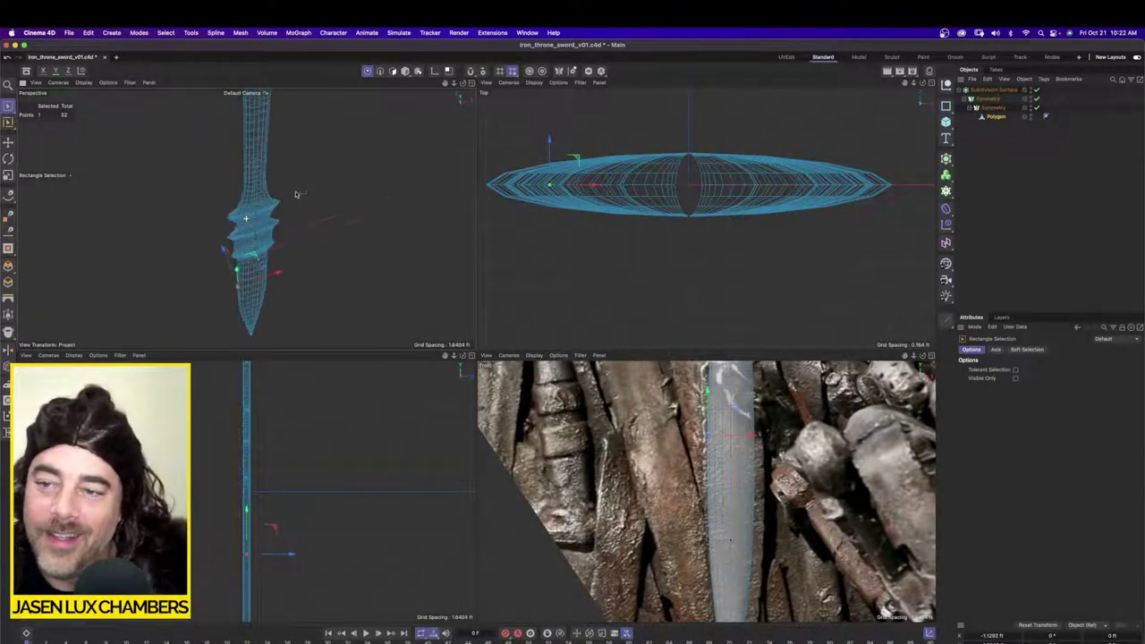
Step: Turn off X-Ray for the Subdivision Surface and deselect everything
left_click(991, 151)
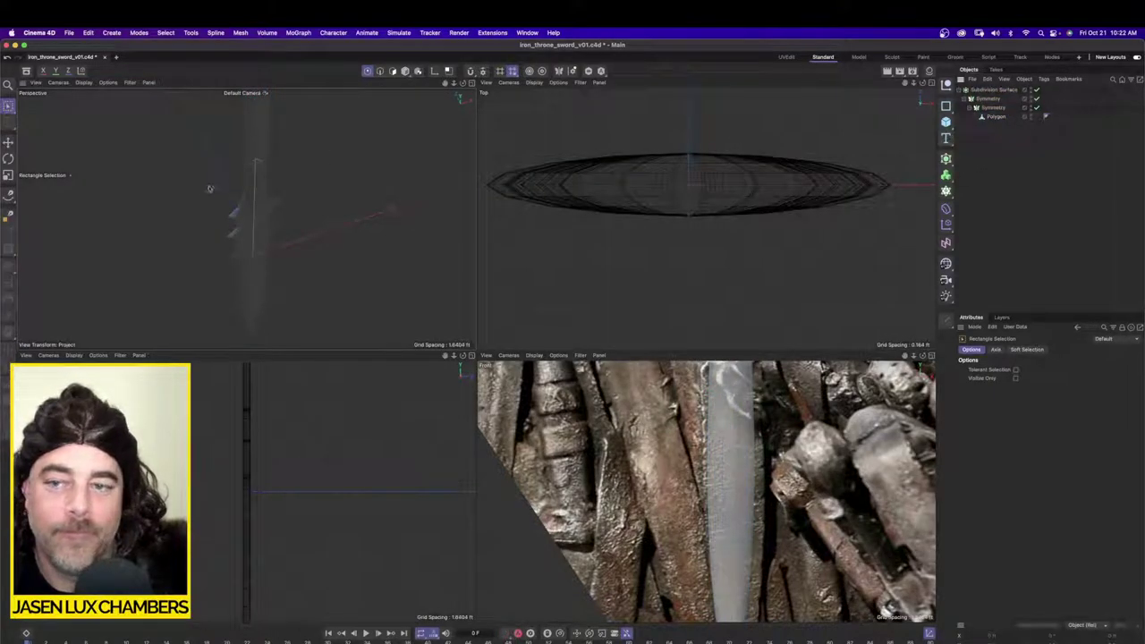
left_click_drag(210, 189, 225, 186, "alt")
left_click(977, 98)
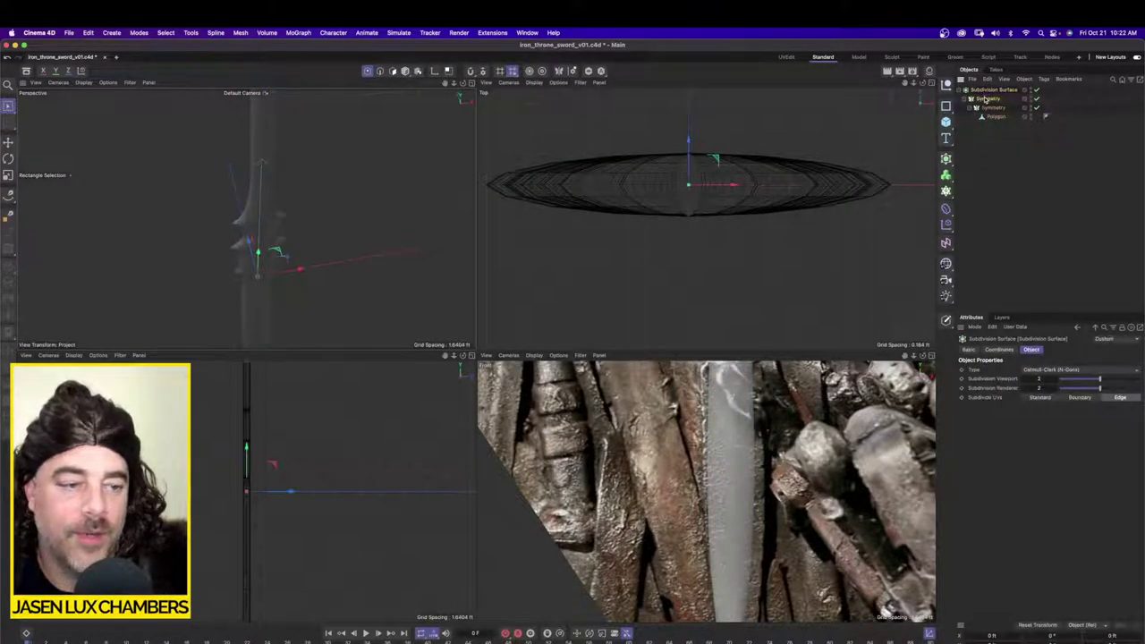
left_click(969, 349)
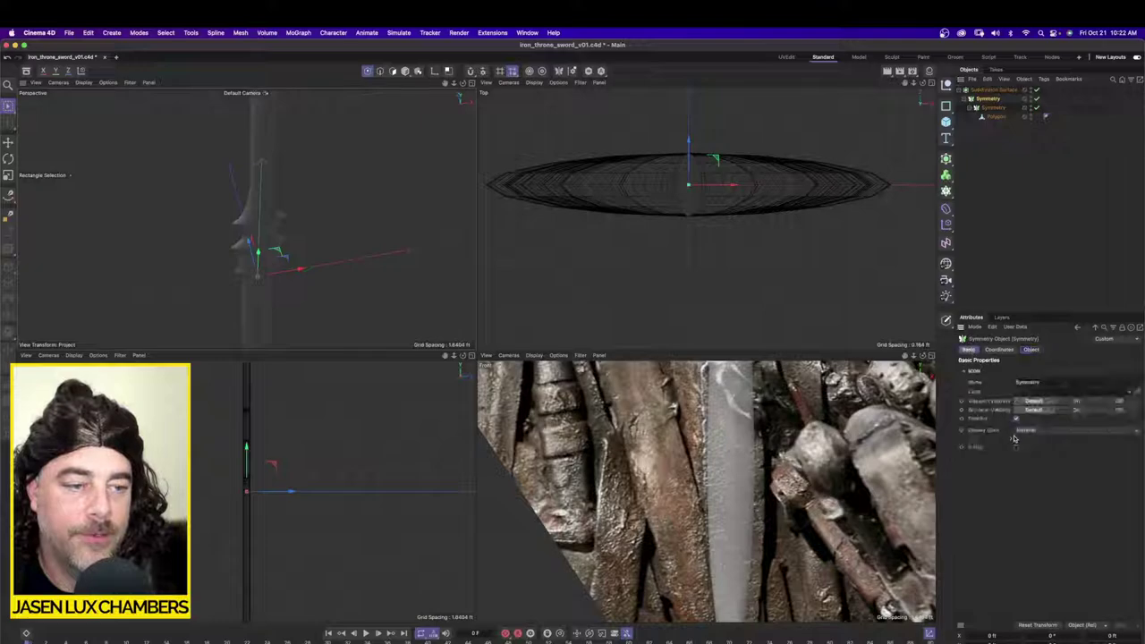
left_click(992, 90)
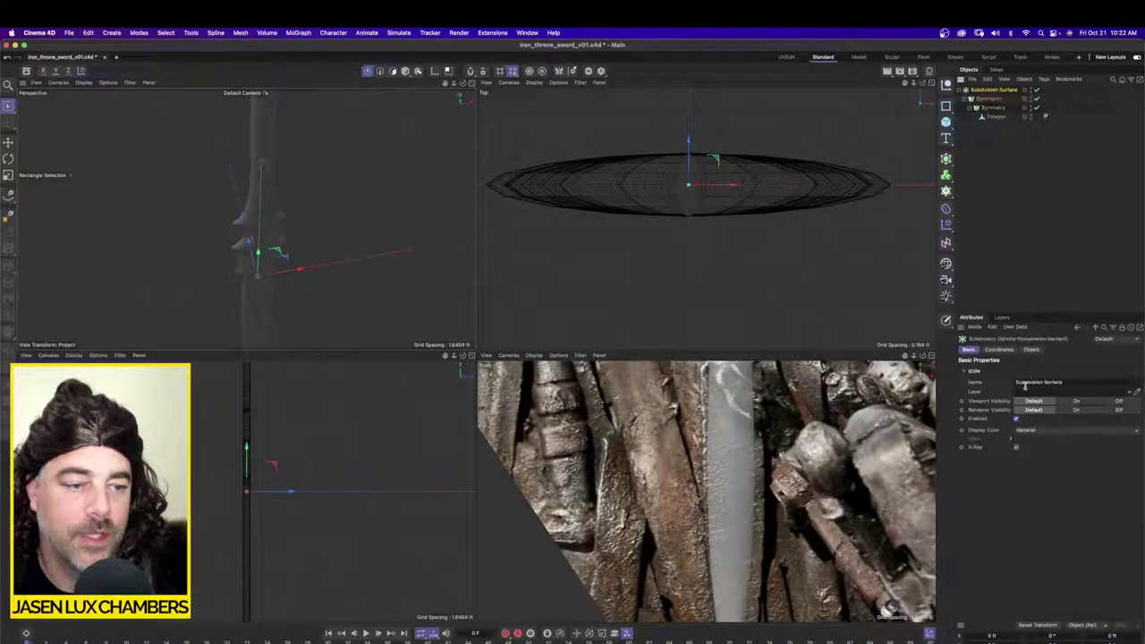
left_click(1011, 235)
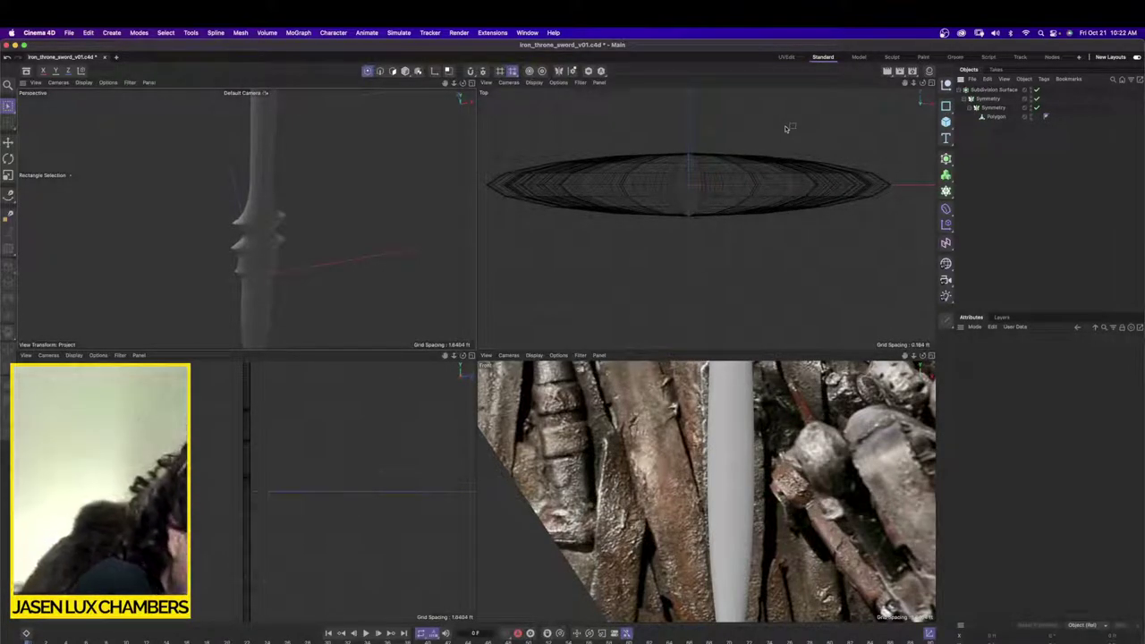
Step: Select single edge points along the lower blade and move each outward along X to match the reference sword's width
scroll(730, 499, "down", 5)
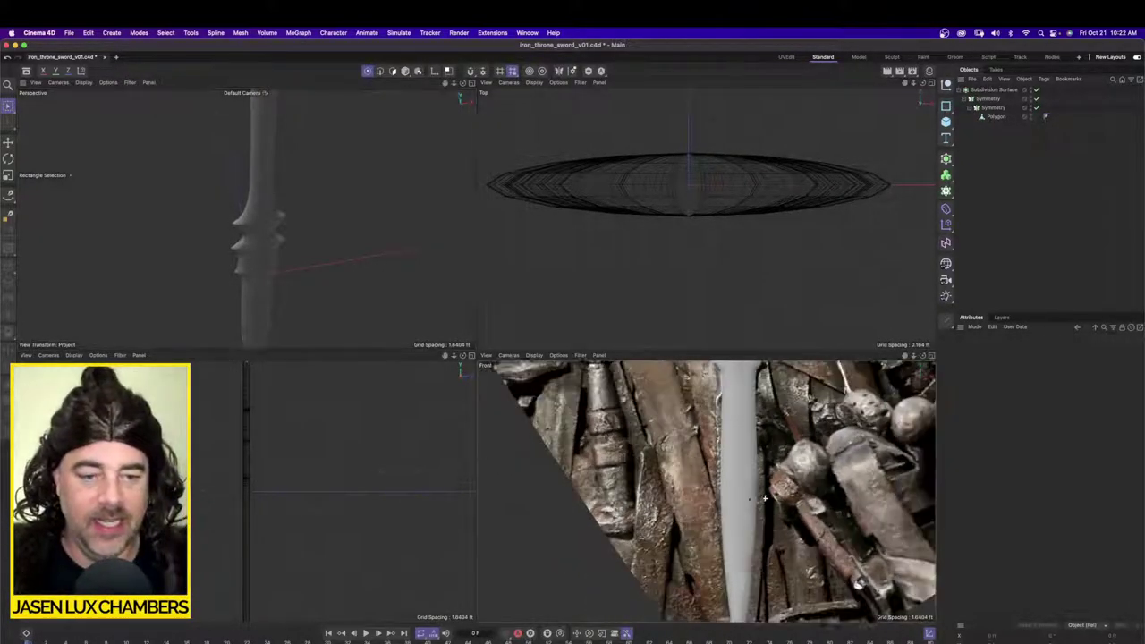
scroll(731, 408, "up", 8)
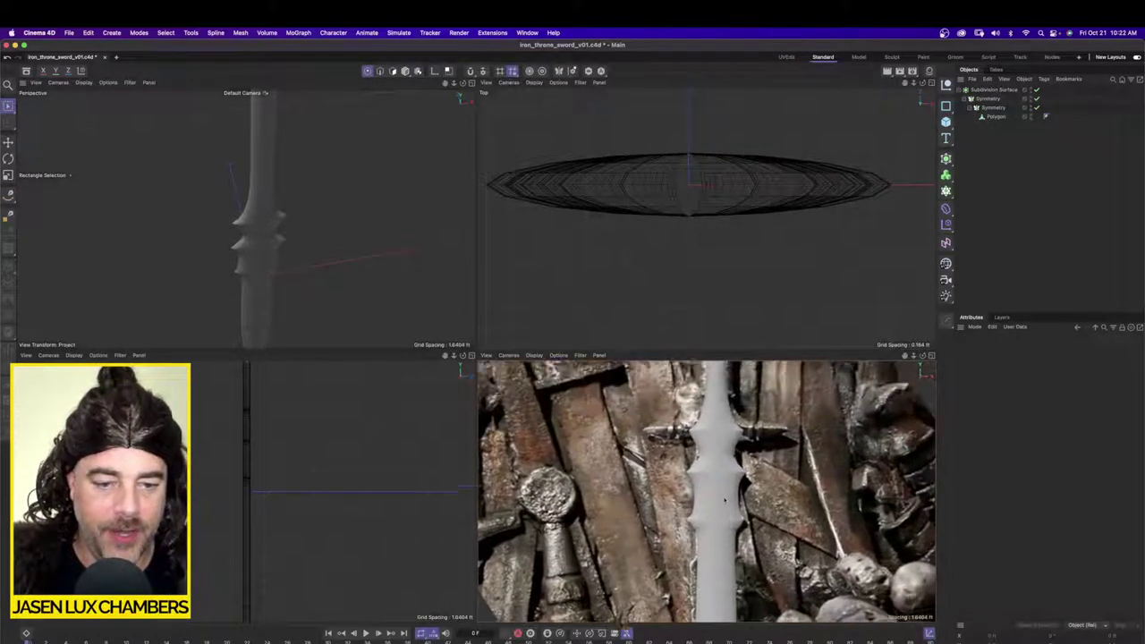
scroll(731, 408, "up", 5)
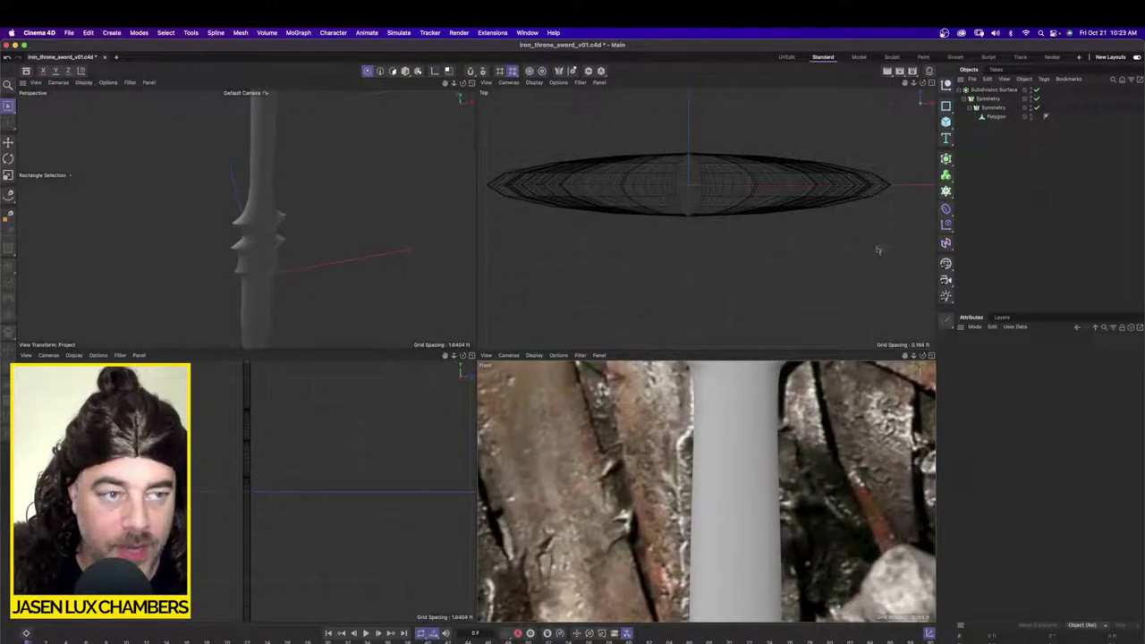
left_click(993, 108)
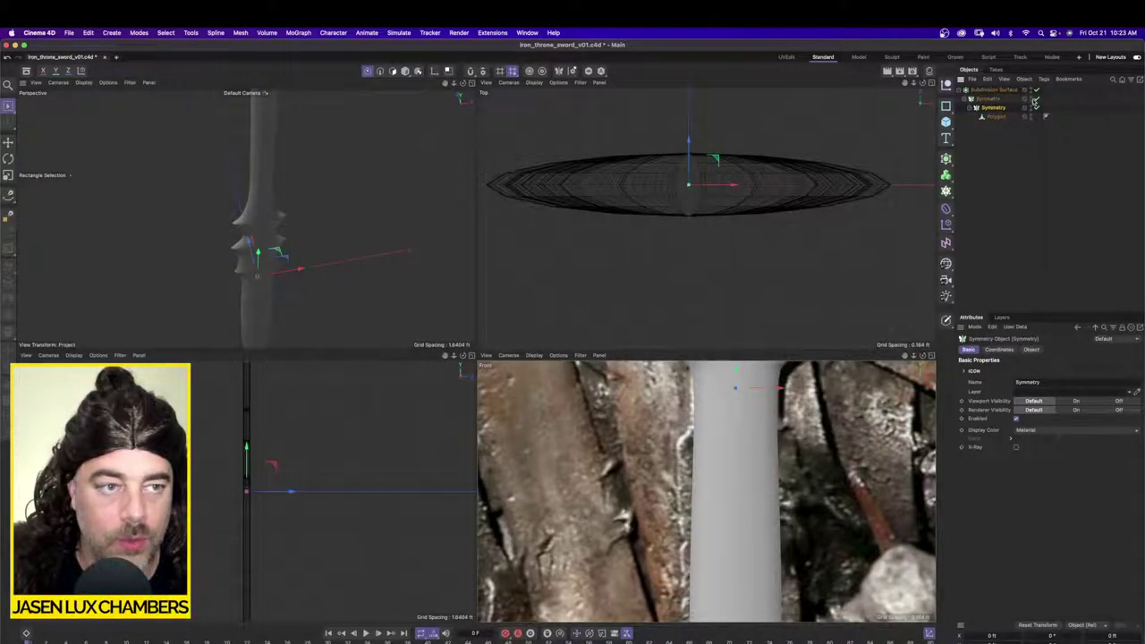
left_click(995, 116)
left_click(644, 535)
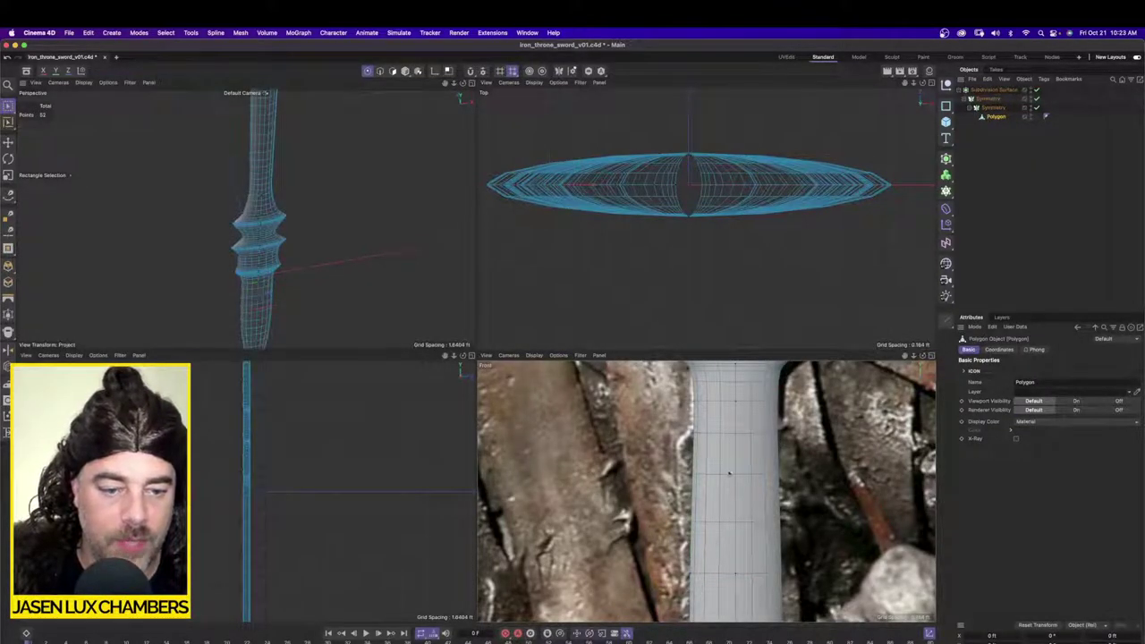
left_click_drag(733, 430, 607, 638)
left_click_drag(732, 575, 721, 576)
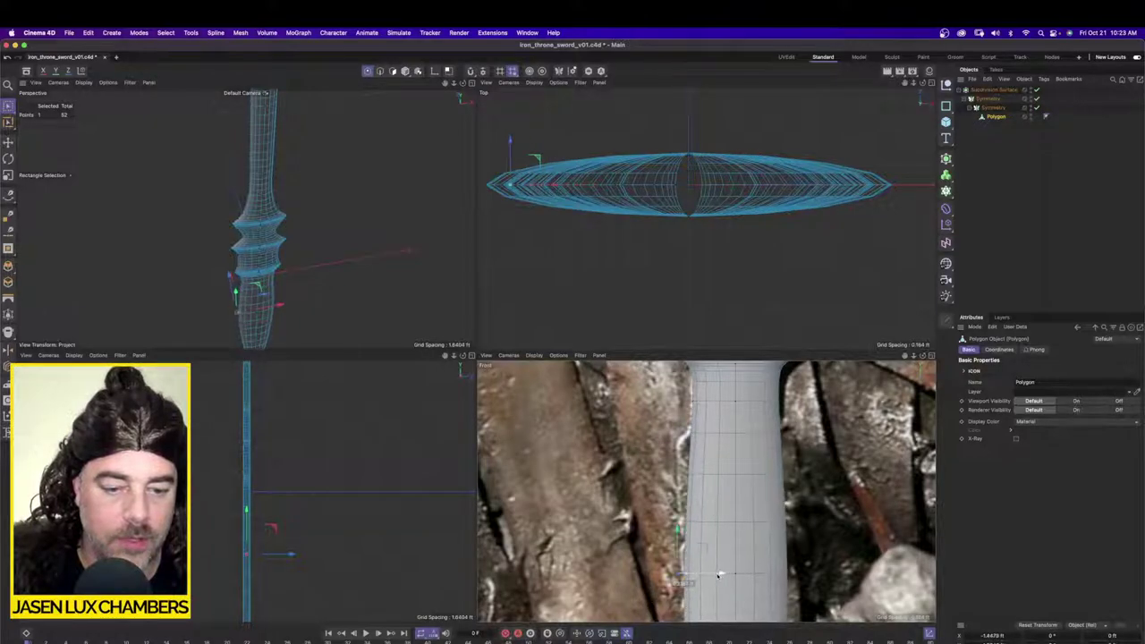
left_click_drag(655, 452, 655, 454)
left_click_drag(733, 402, 717, 402)
Step: Compare the sword's outline with the reference image from the blade tip up to the grip, with nothing selected
scroll(716, 402, "down", 5)
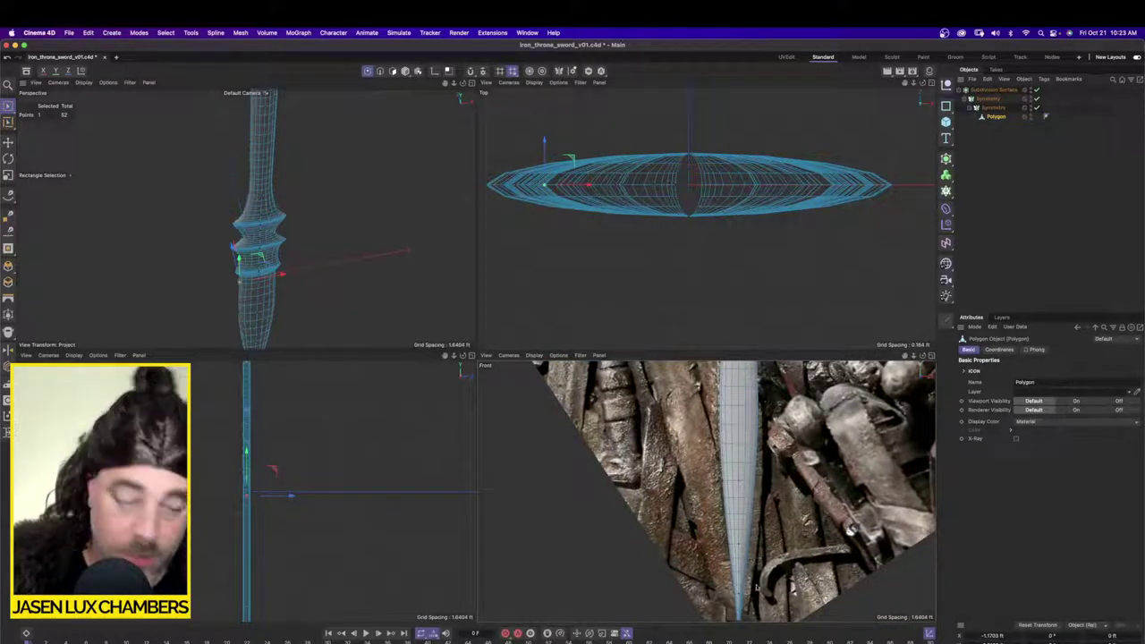
scroll(743, 570, "up", 10)
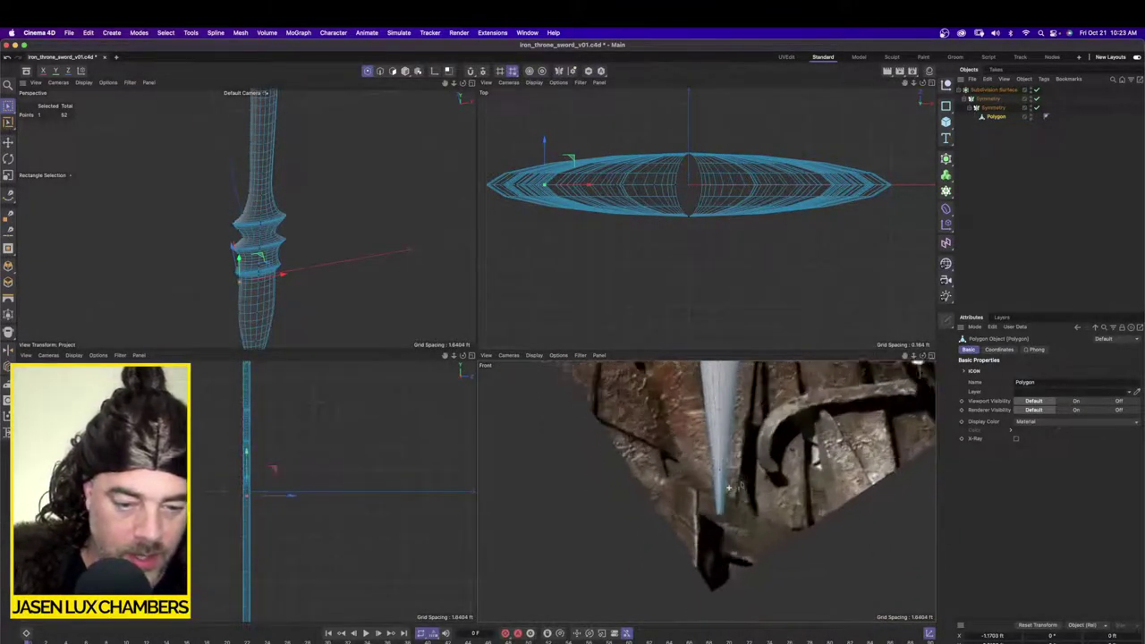
scroll(763, 489, "down", 2)
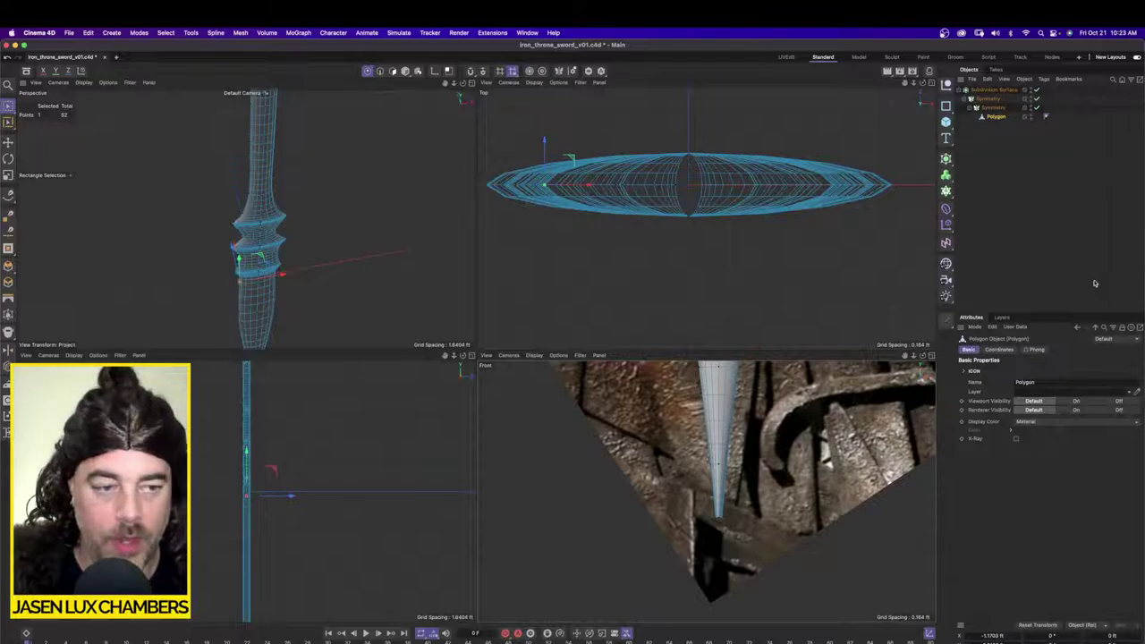
scroll(706, 492, "down", 5)
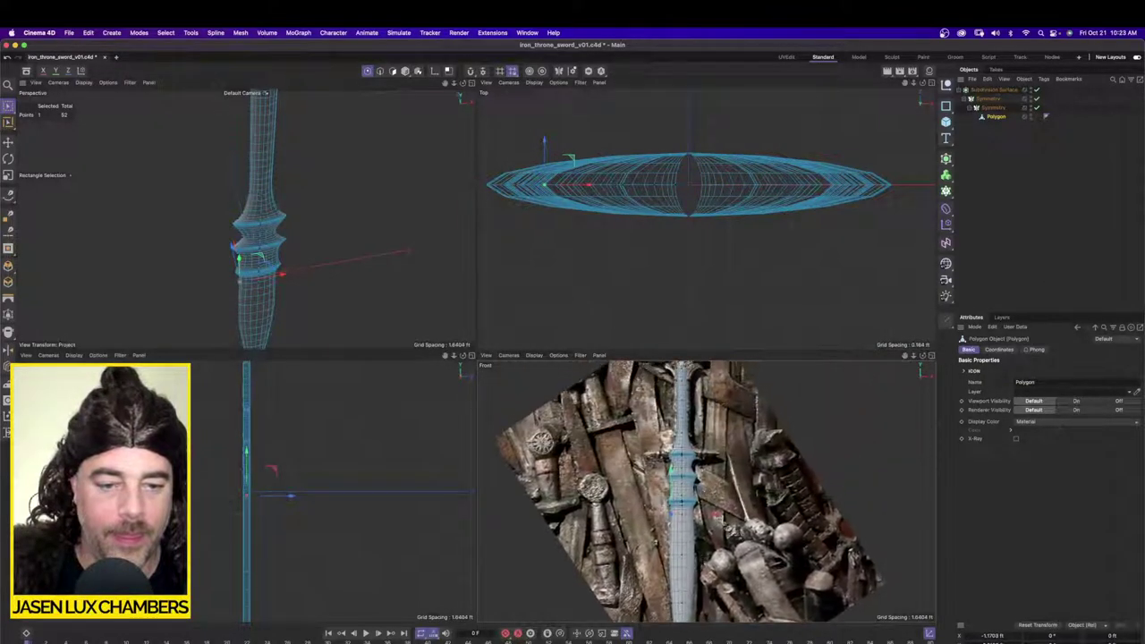
left_click(1026, 256)
scroll(698, 452, "up", 5)
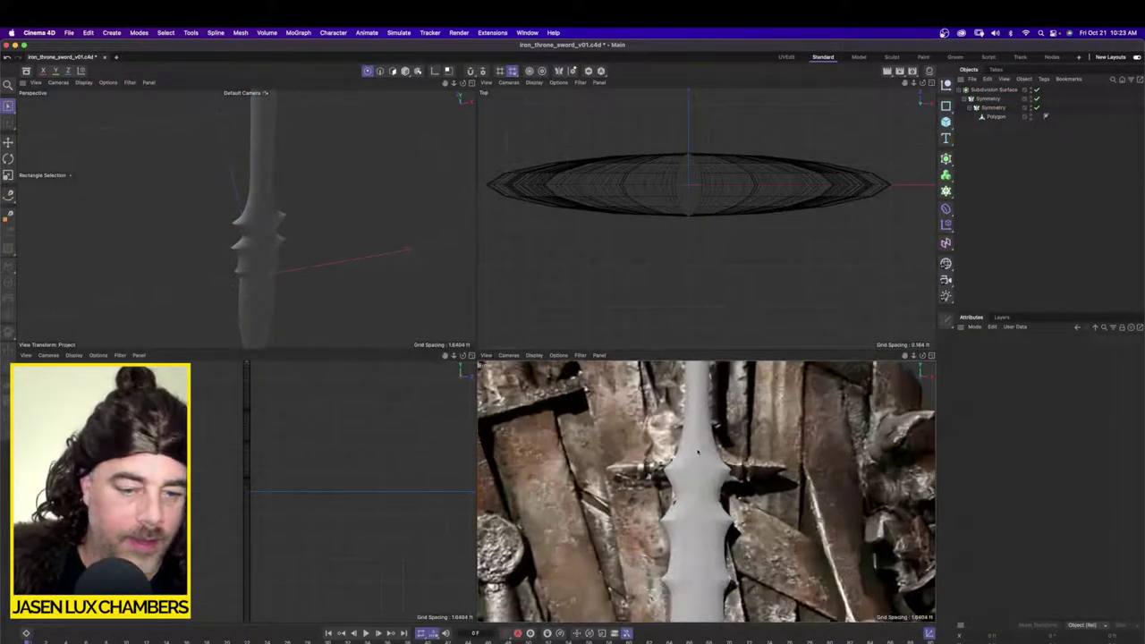
scroll(698, 452, "down", 3)
middle_click_drag(698, 452, 683, 541, "alt")
scroll(683, 401, "up", 3)
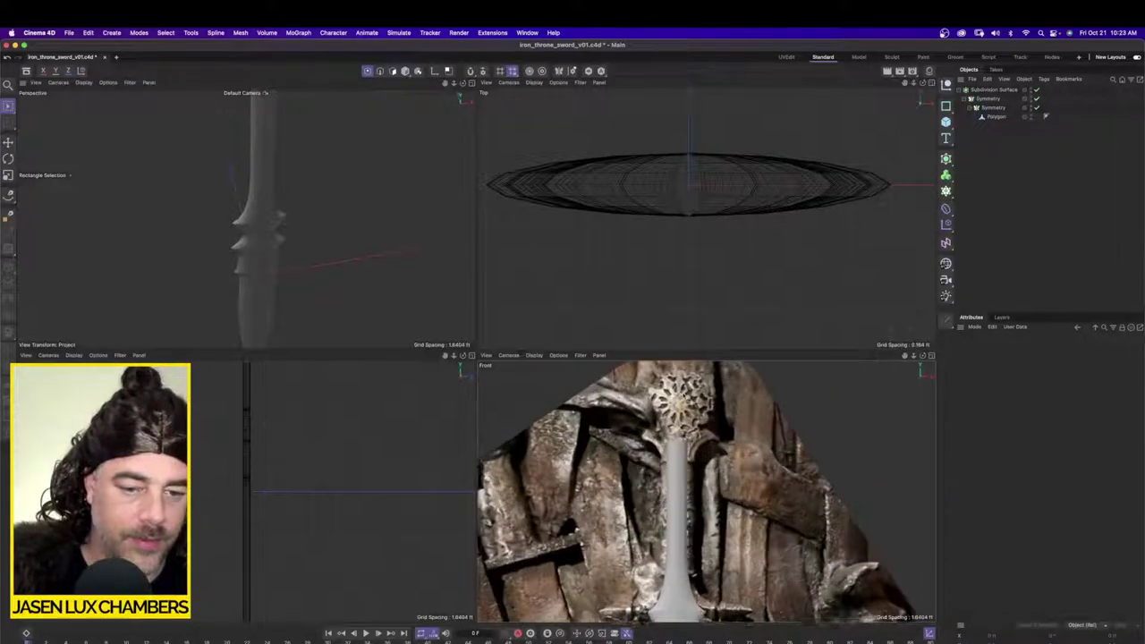
Step: Maximize the front viewport and frame the ornate round pommel of the reference image
scroll(721, 490, "up", 5)
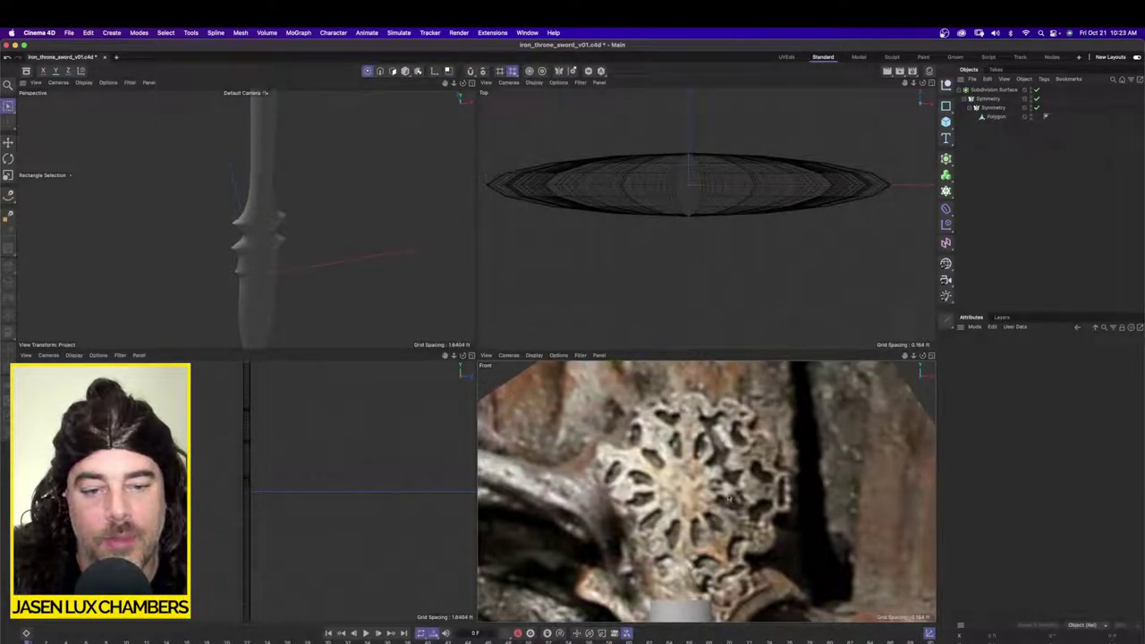
scroll(707, 474, "up", 5)
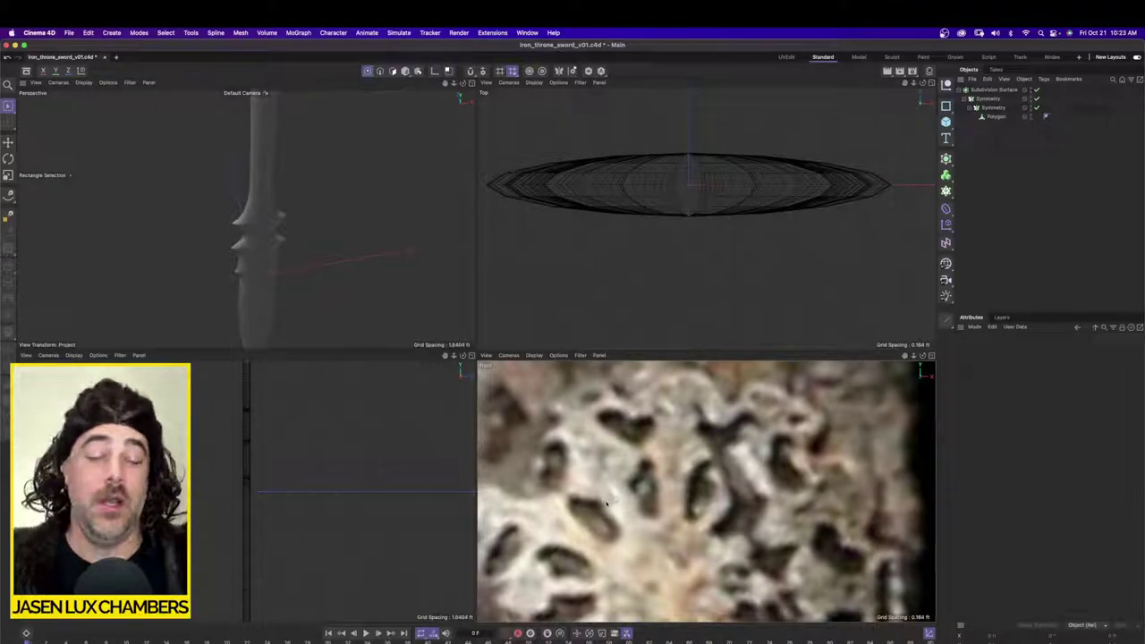
scroll(618, 472, "down", 2)
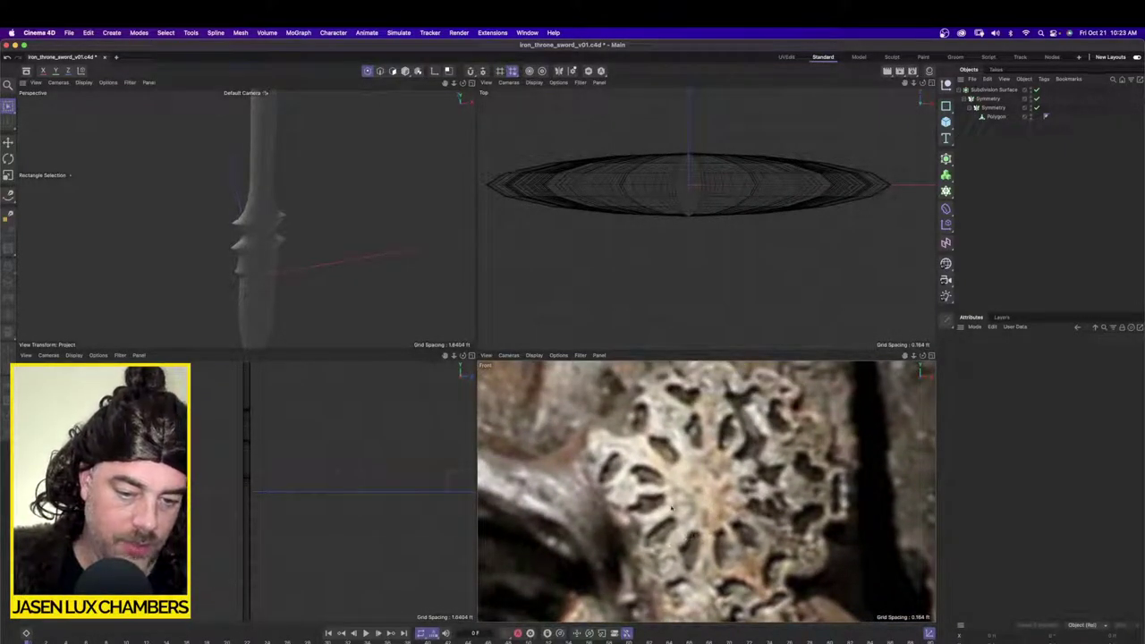
left_click(931, 357)
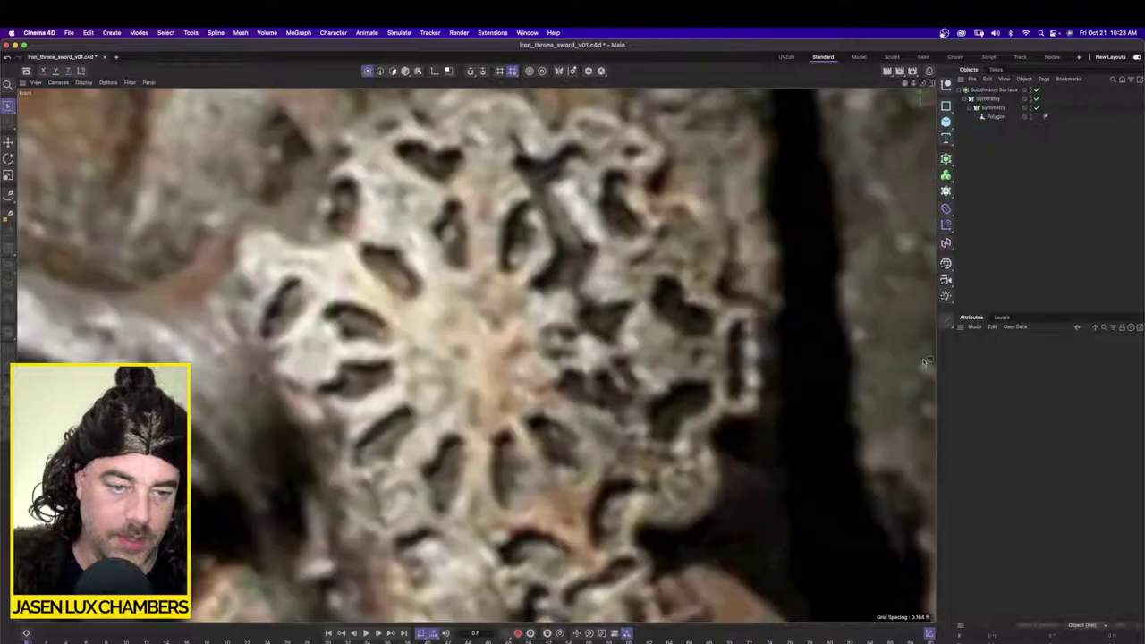
left_click(8, 195)
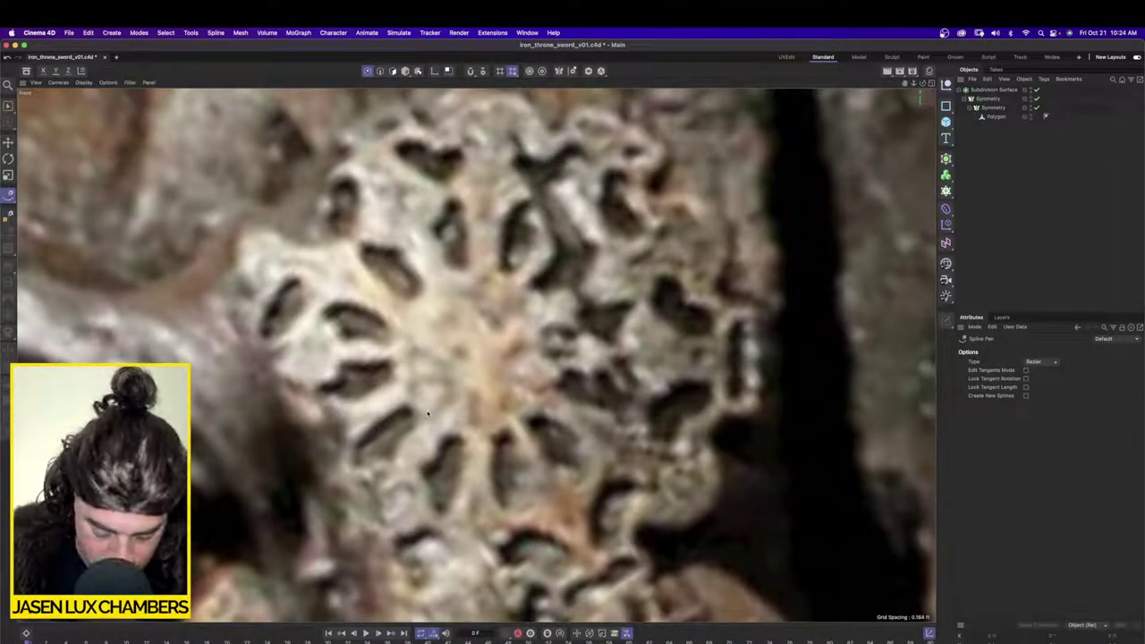
left_click(427, 414)
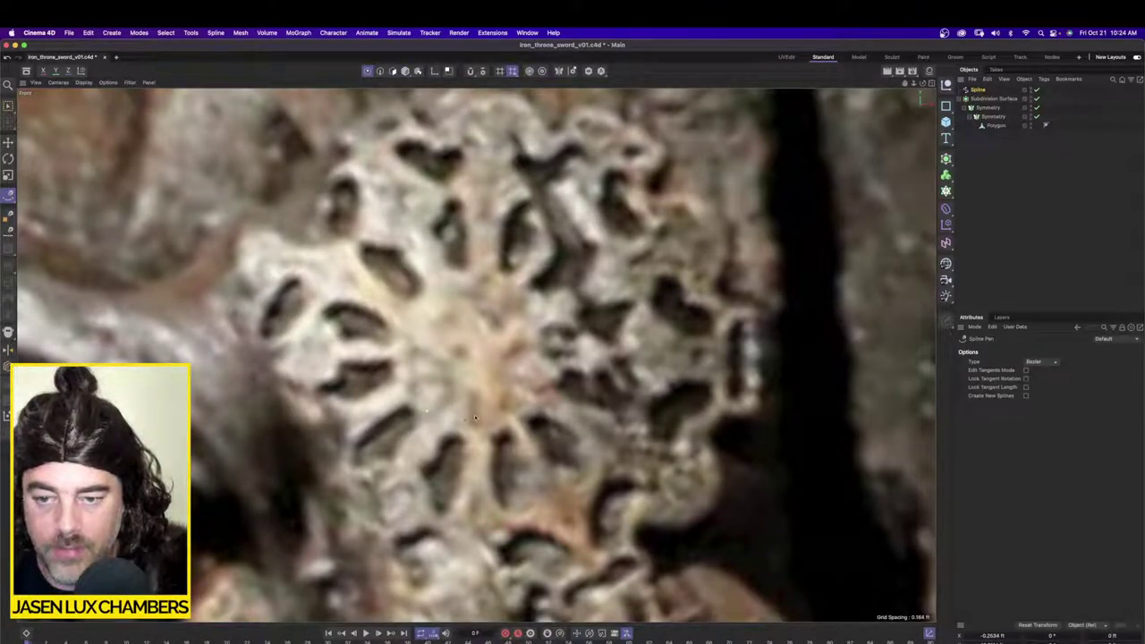
key("super+z")
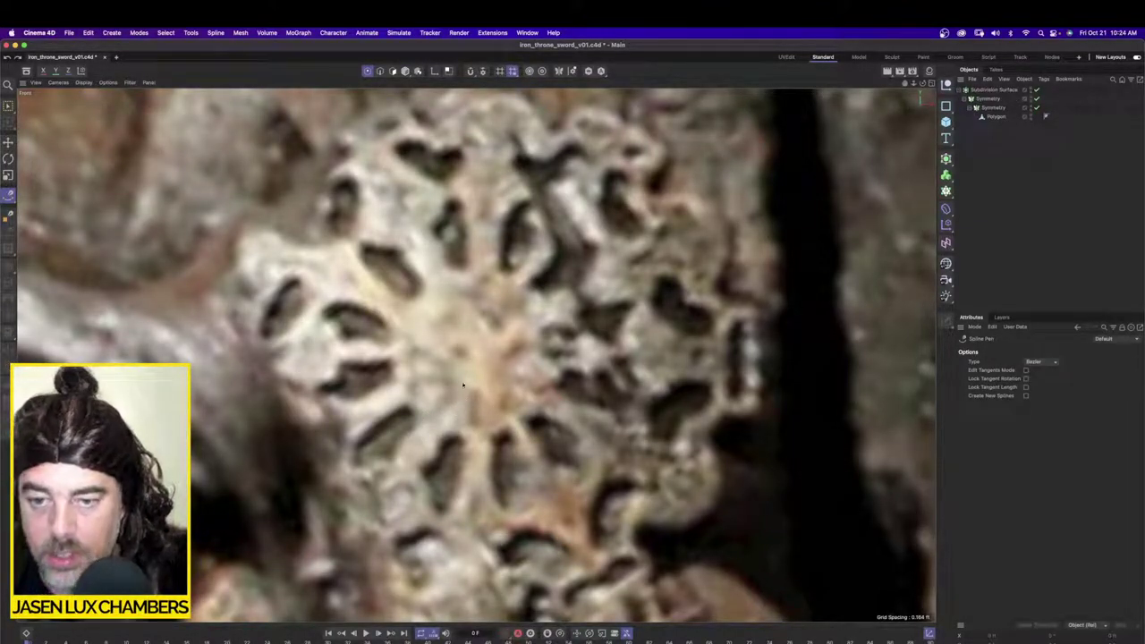
left_click(1110, 32)
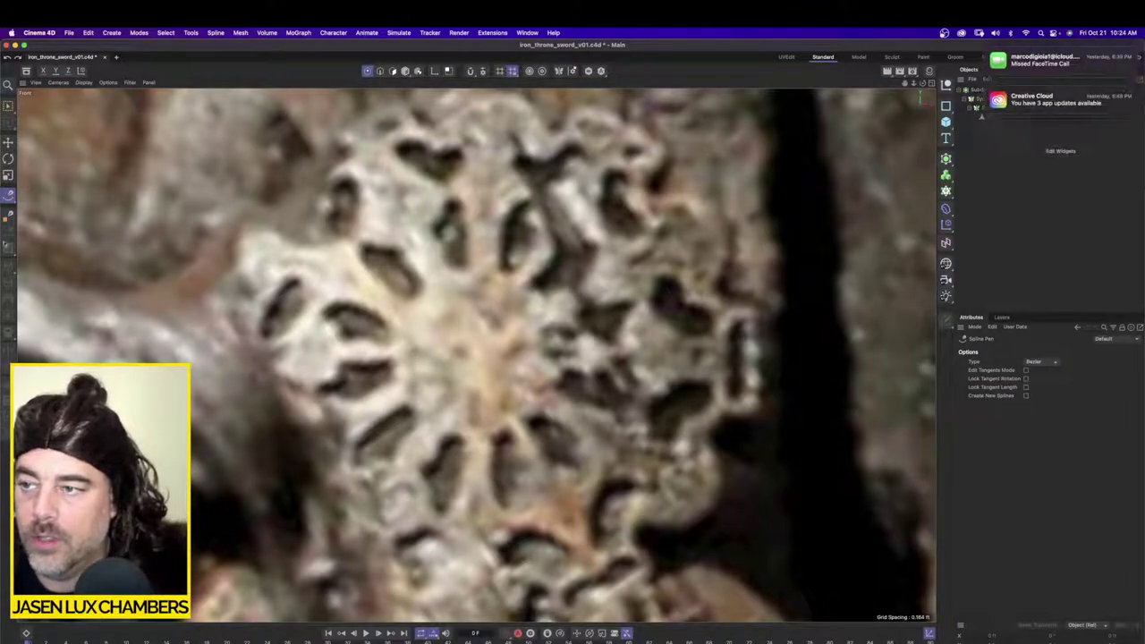
Step: Trace the two petal-shaped holes at the pommel's lower left with the Sketch tool, each as its own deselected spline
left_click(8, 196)
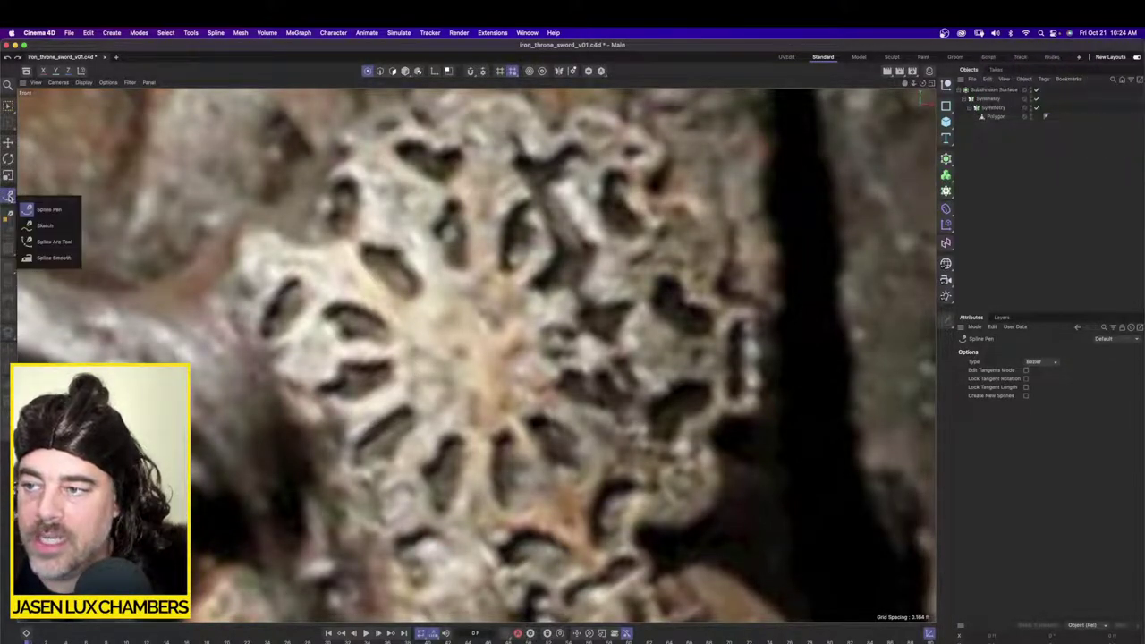
left_click(42, 224)
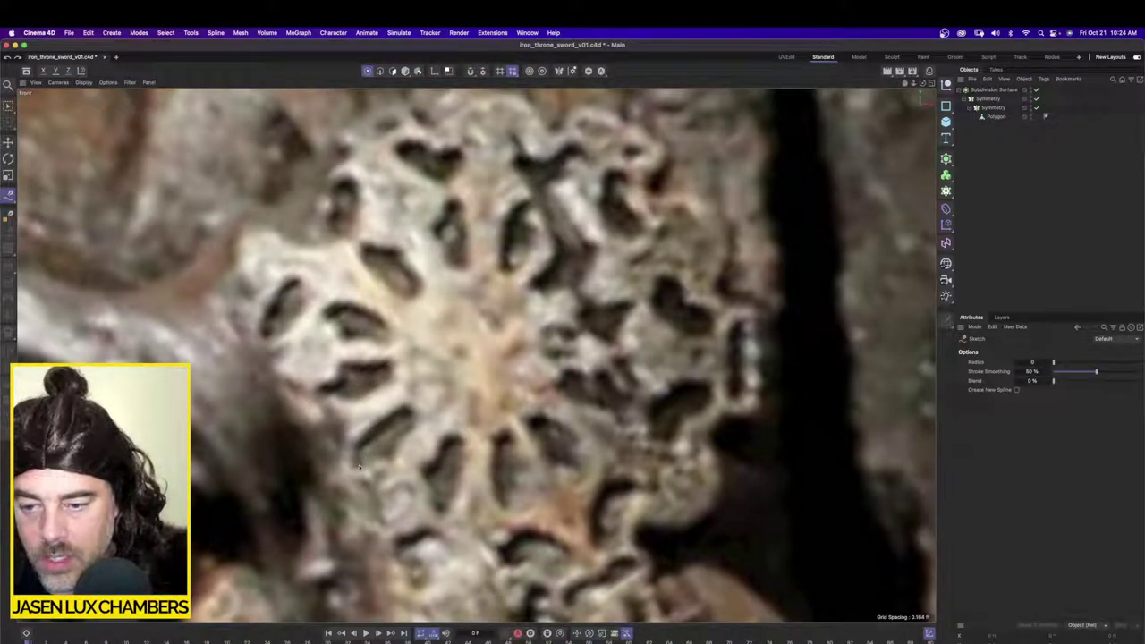
mouse_move(354, 458)
left_mouse_down()
mouse_move(401, 408)
mouse_move(413, 412)
left_mouse_up()
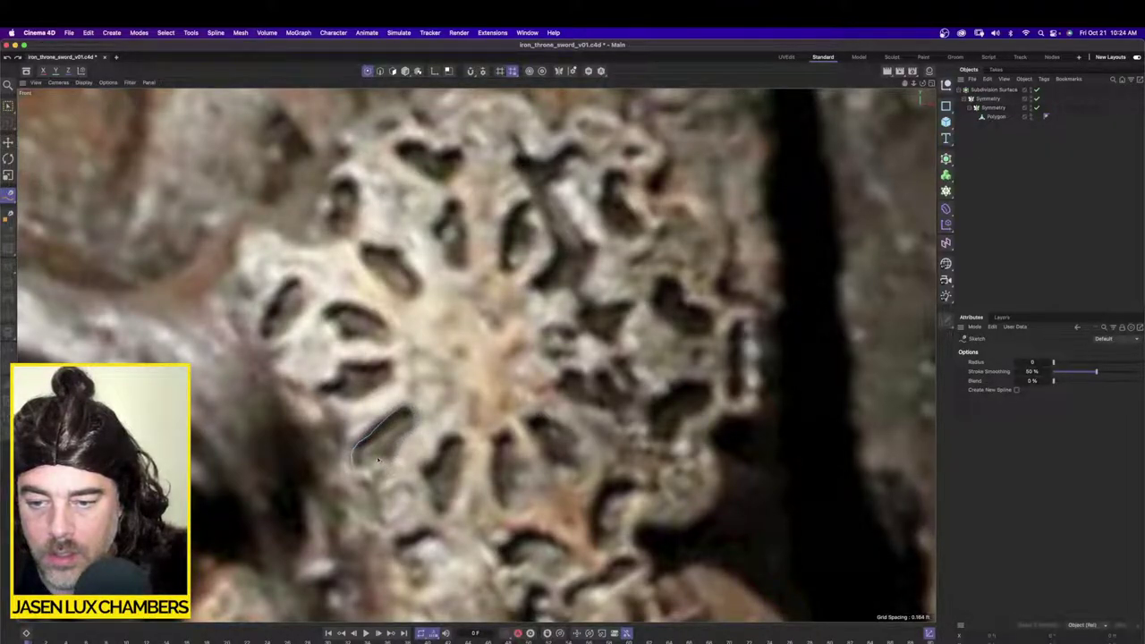
left_click_drag(366, 472, 355, 469)
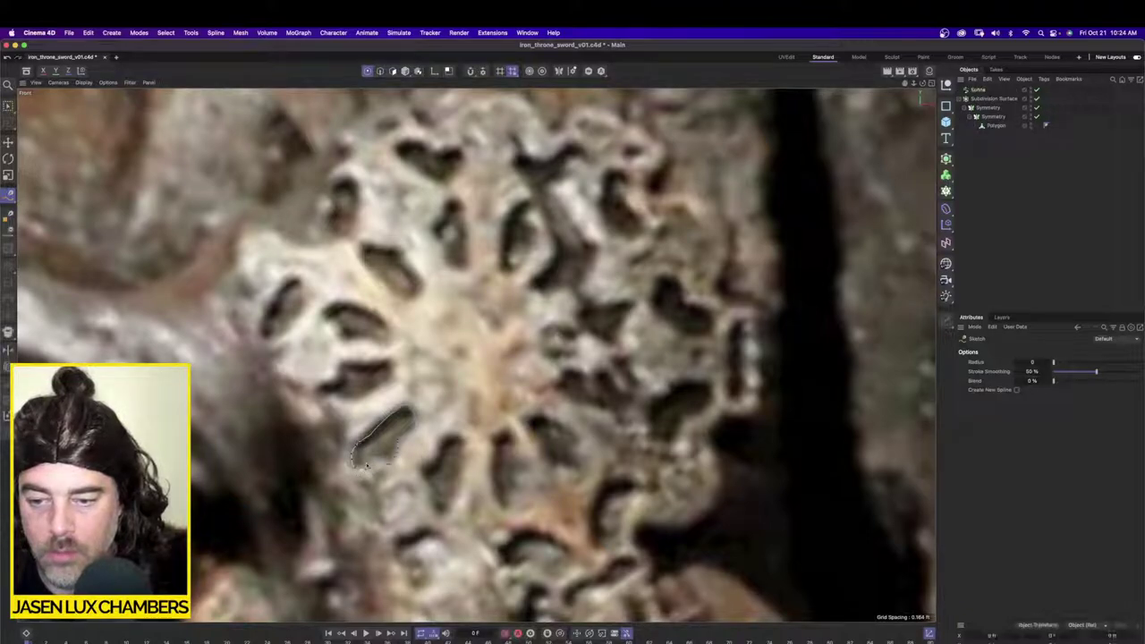
left_click(981, 181)
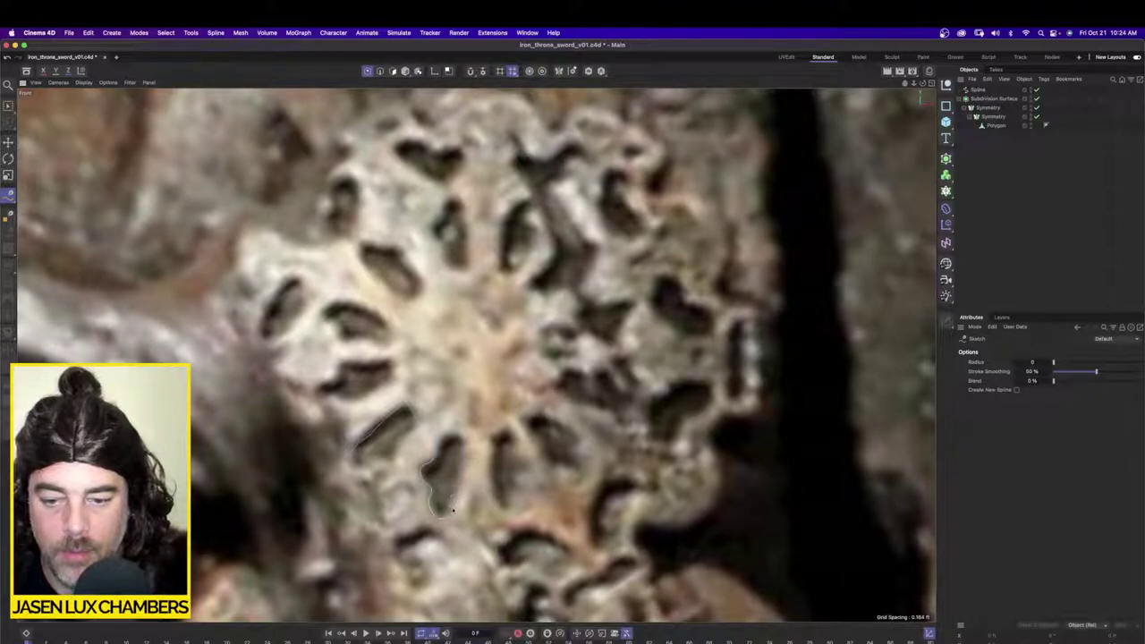
left_click_drag(451, 510, 443, 436)
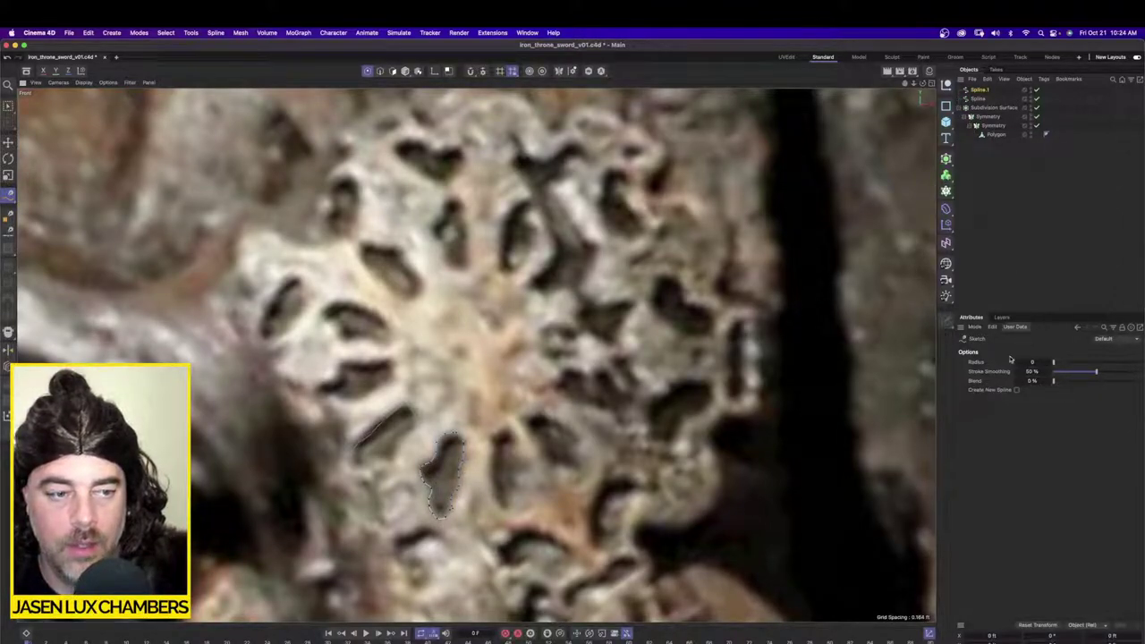
left_click(1001, 246)
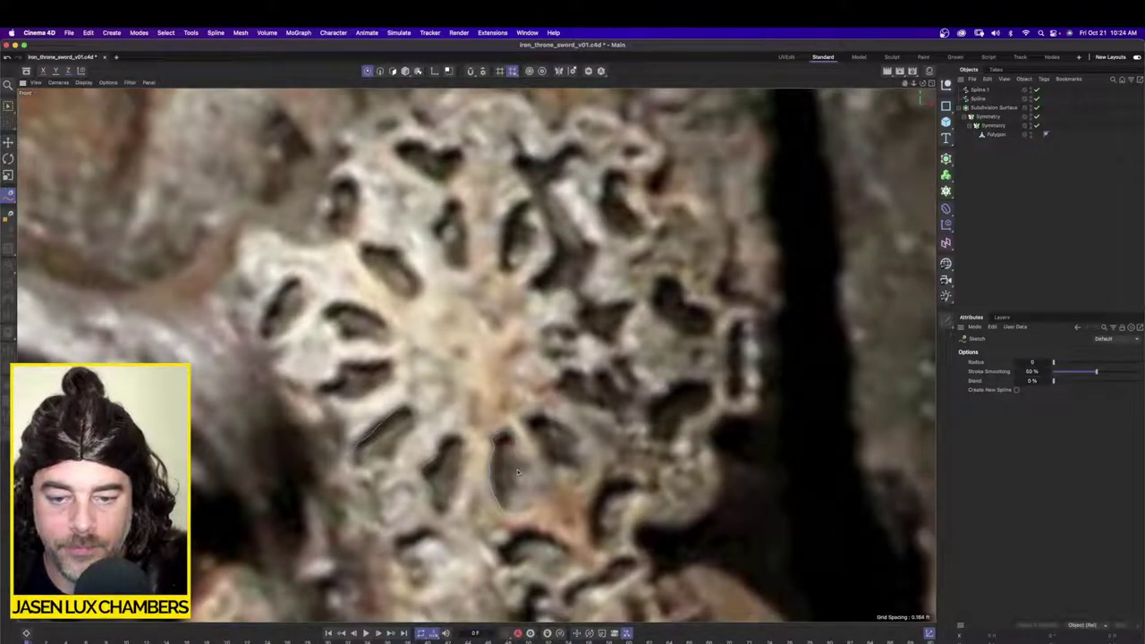
Step: Sketch separate splines around the two petal holes below and slightly right of the pommel's centre
left_click_drag(531, 507, 537, 498)
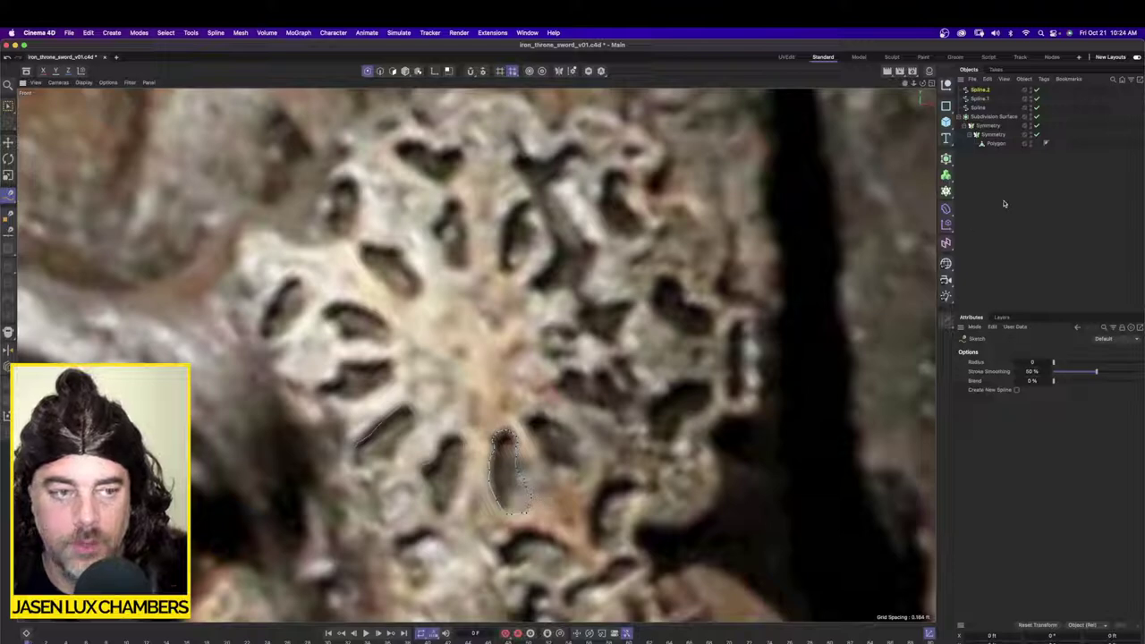
left_click(990, 218)
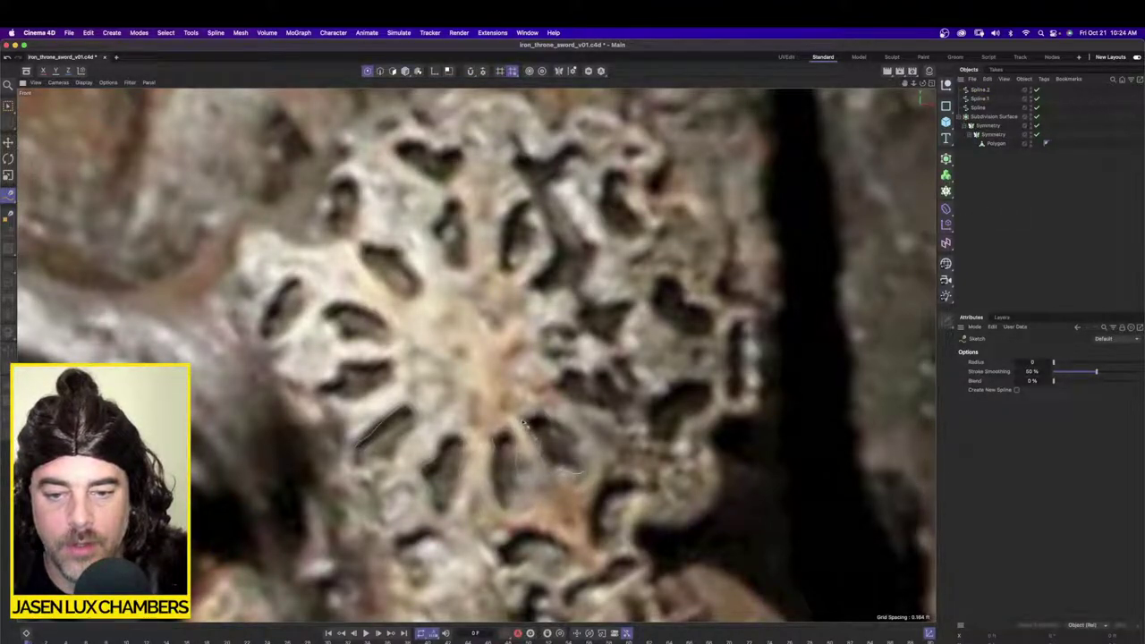
mouse_move(526, 423)
left_mouse_down()
mouse_move(566, 428)
mouse_move(583, 471)
left_mouse_up()
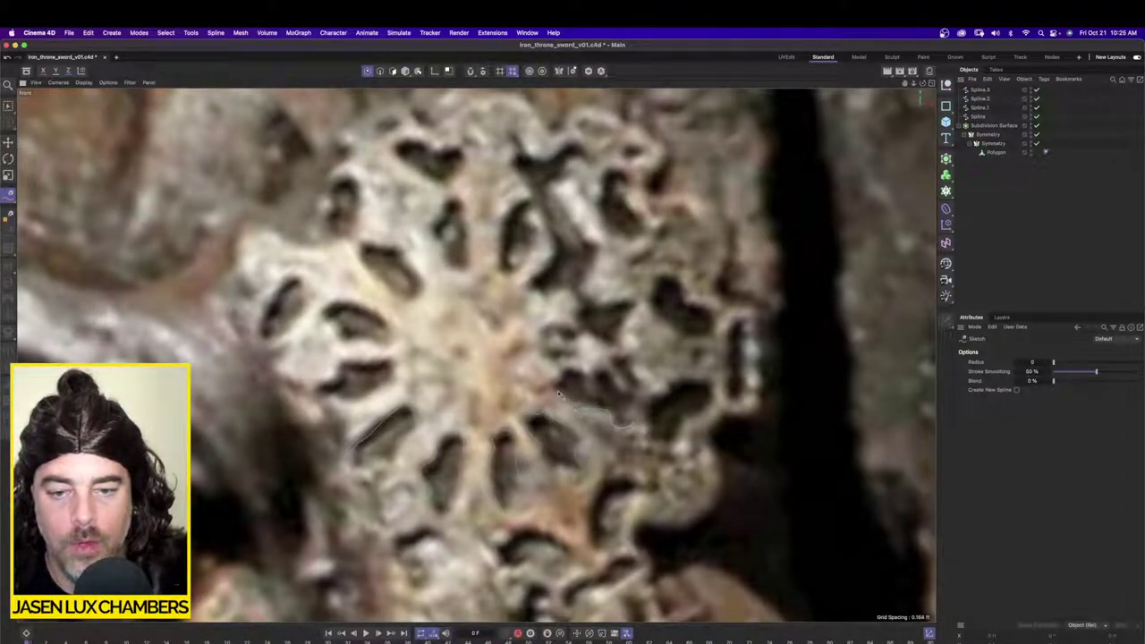
Step: Sketch spline outlines around the irregular openings on the right half of the pommel, from the lower right up to the centre
mouse_move(559, 394)
left_mouse_down()
mouse_move(572, 369)
mouse_move(599, 391)
mouse_move(606, 375)
mouse_move(637, 410)
mouse_move(634, 440)
mouse_move(644, 408)
mouse_move(667, 392)
mouse_move(713, 385)
mouse_move(716, 413)
mouse_move(669, 451)
left_mouse_up()
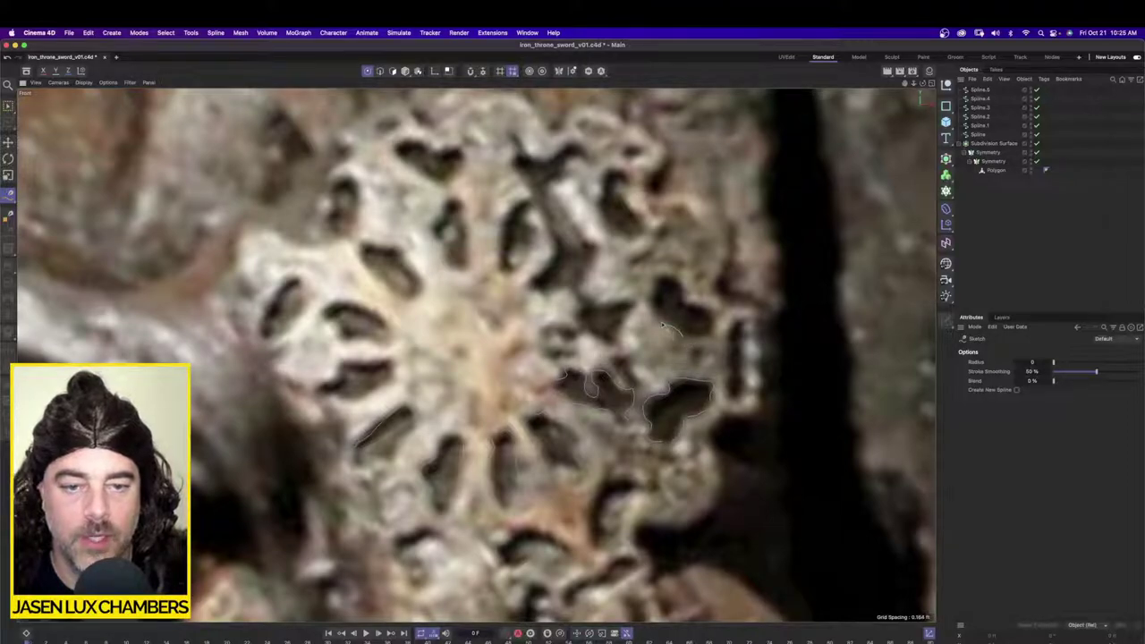
mouse_move(664, 327)
left_mouse_down()
mouse_move(654, 290)
mouse_move(667, 273)
mouse_move(712, 319)
mouse_move(696, 339)
left_mouse_up()
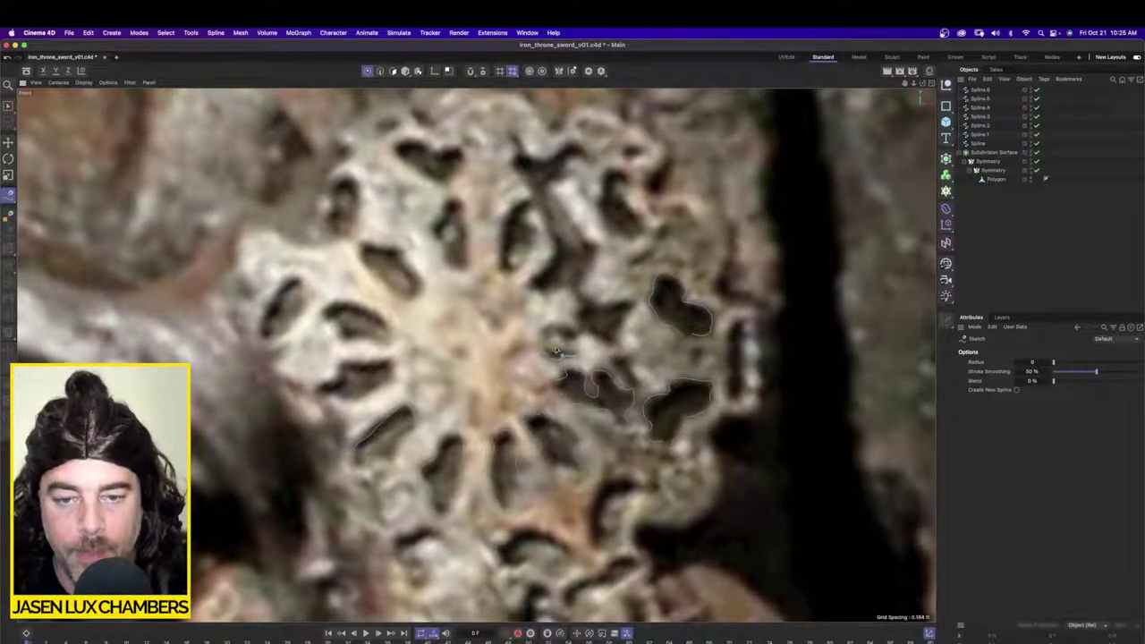
mouse_move(577, 353)
left_mouse_down()
mouse_move(542, 356)
mouse_move(545, 333)
mouse_move(578, 334)
mouse_move(576, 315)
left_mouse_up()
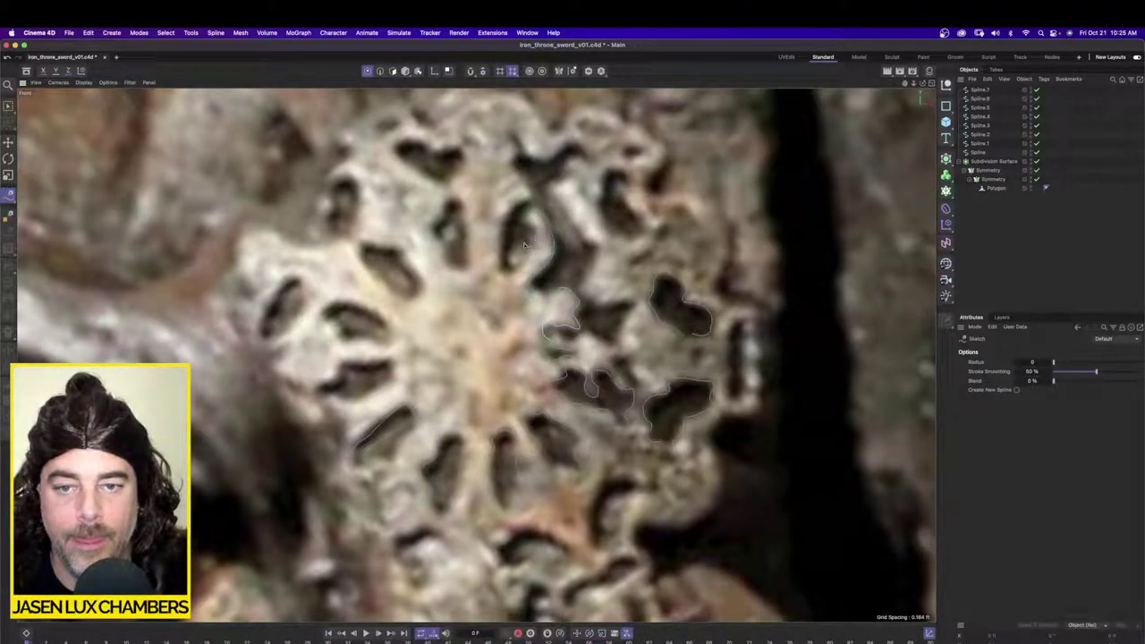
Step: Trace the petal hole and long branching gap right of the pommel's centre, plus the upper-right hole, as two separate splines
mouse_move(519, 261)
left_mouse_down()
mouse_move(512, 274)
mouse_move(505, 223)
mouse_move(526, 199)
left_mouse_up()
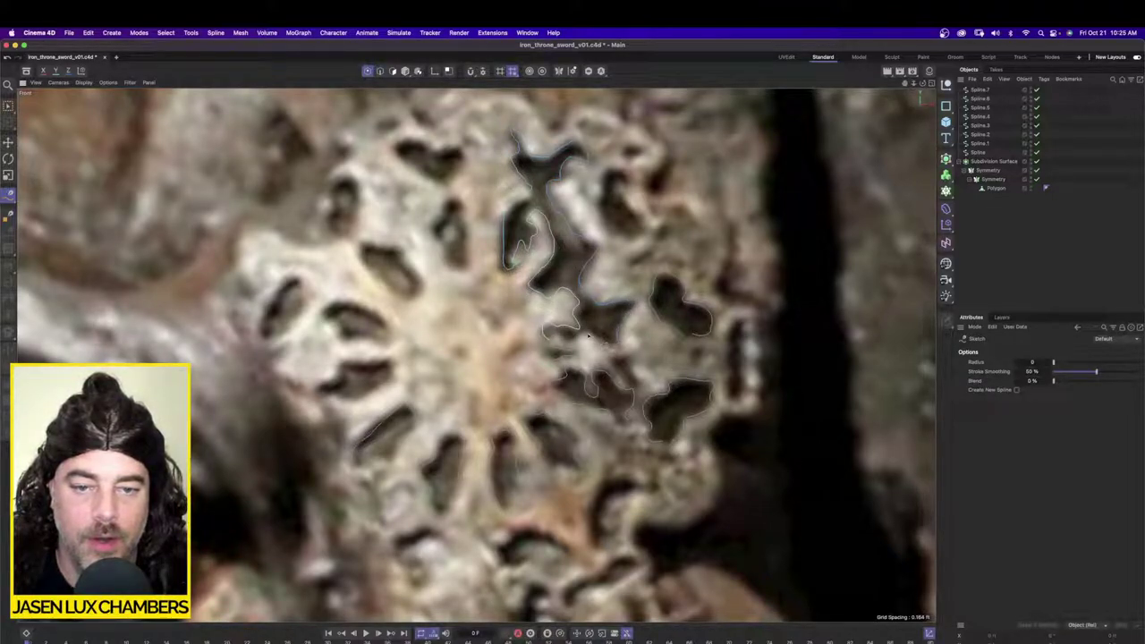
left_click_drag(554, 336, 569, 309)
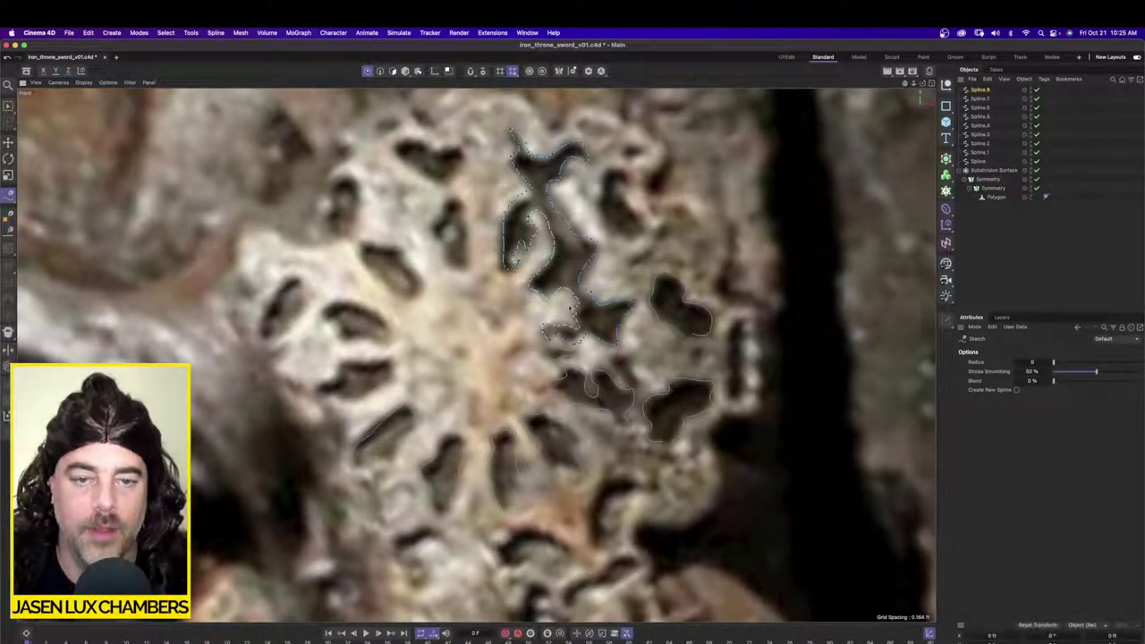
left_click(1008, 285)
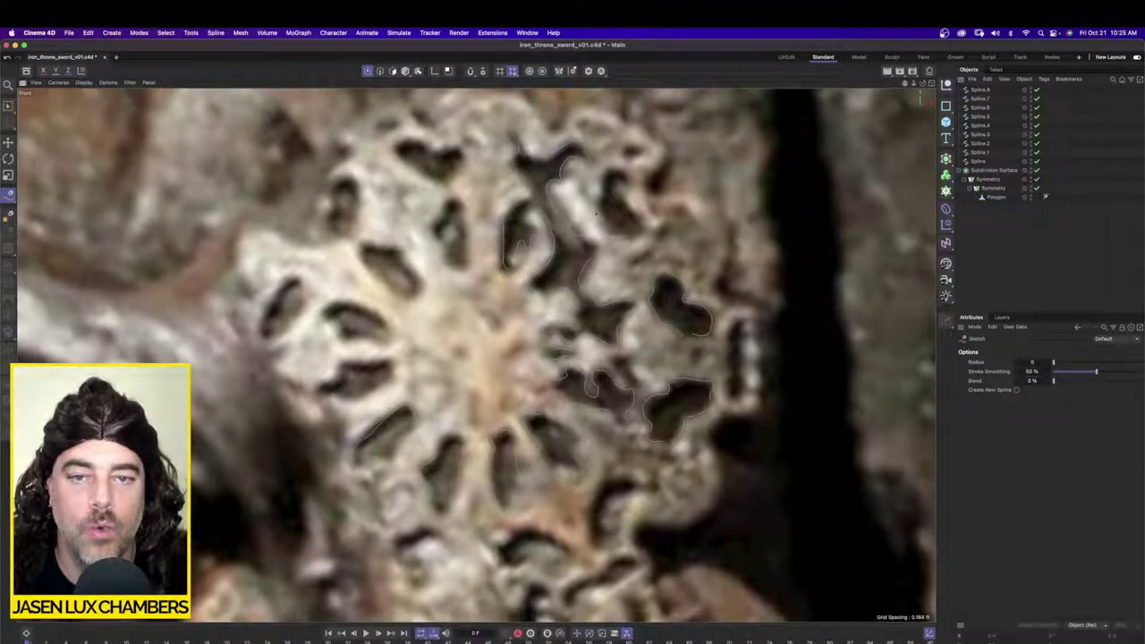
mouse_move(601, 201)
left_mouse_down()
mouse_move(610, 176)
mouse_move(627, 180)
left_mouse_up()
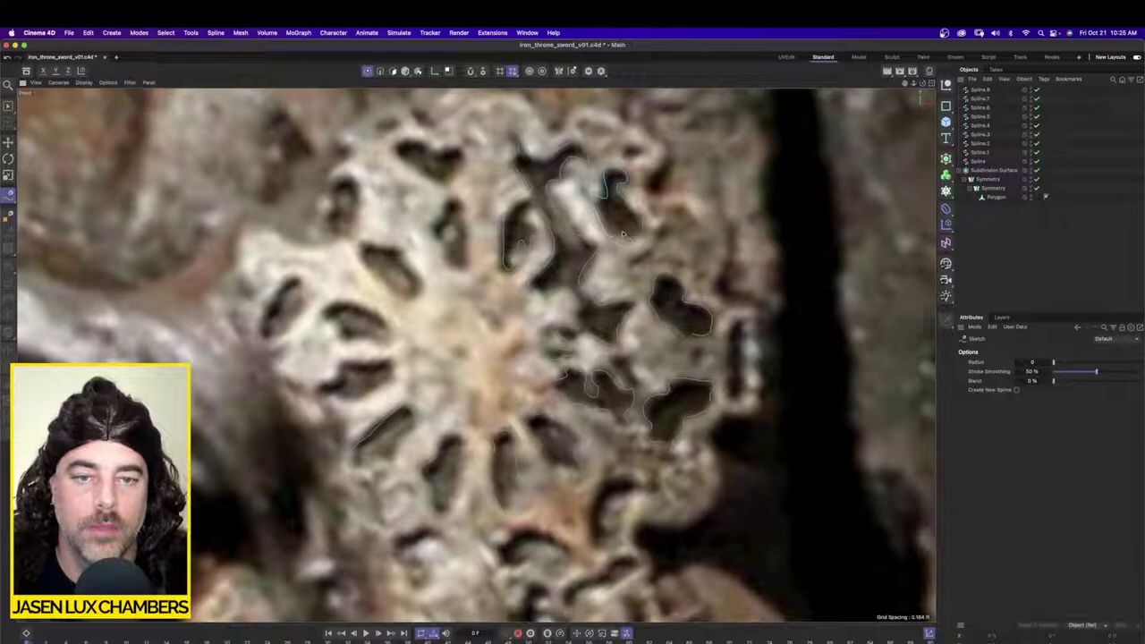
left_click_drag(624, 234, 632, 236)
left_click(987, 268)
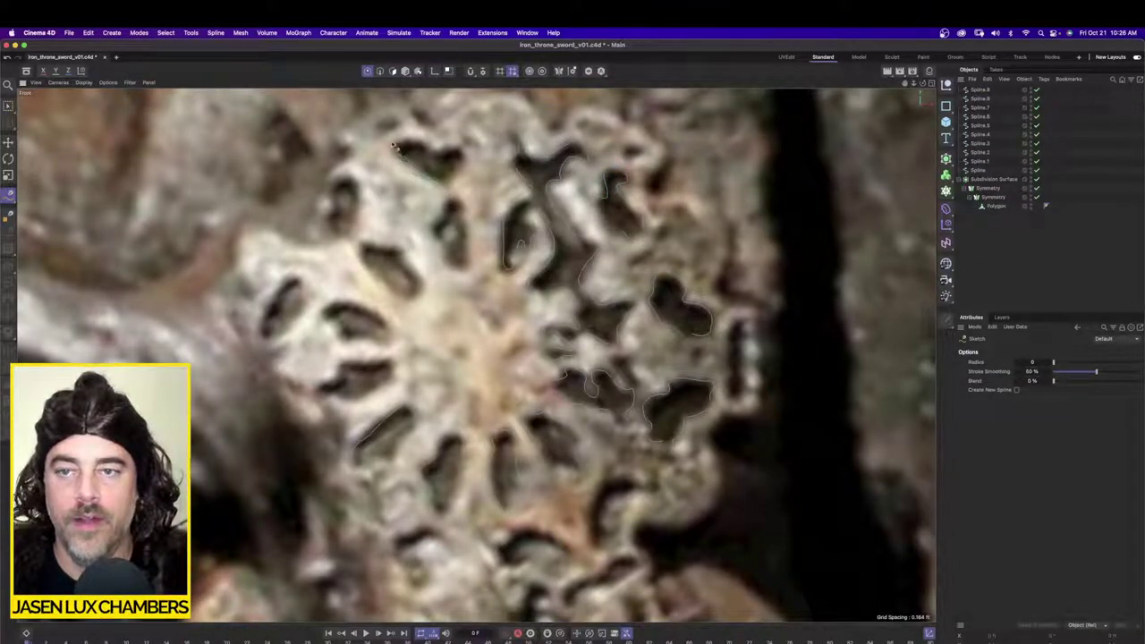
Step: Sketch separate splines around the three holes in the upper-left part of the pommel and deselect the last one
mouse_move(394, 143)
left_mouse_down()
mouse_move(460, 154)
mouse_move(455, 177)
left_mouse_up()
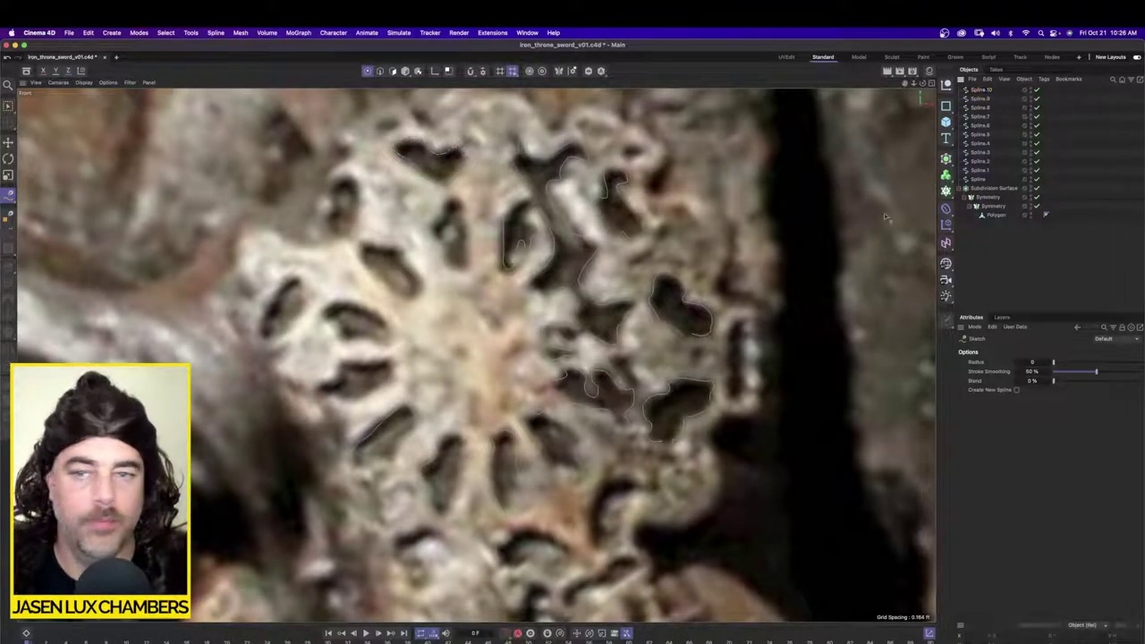
mouse_move(328, 233)
left_mouse_down()
mouse_move(334, 187)
mouse_move(354, 185)
left_mouse_up()
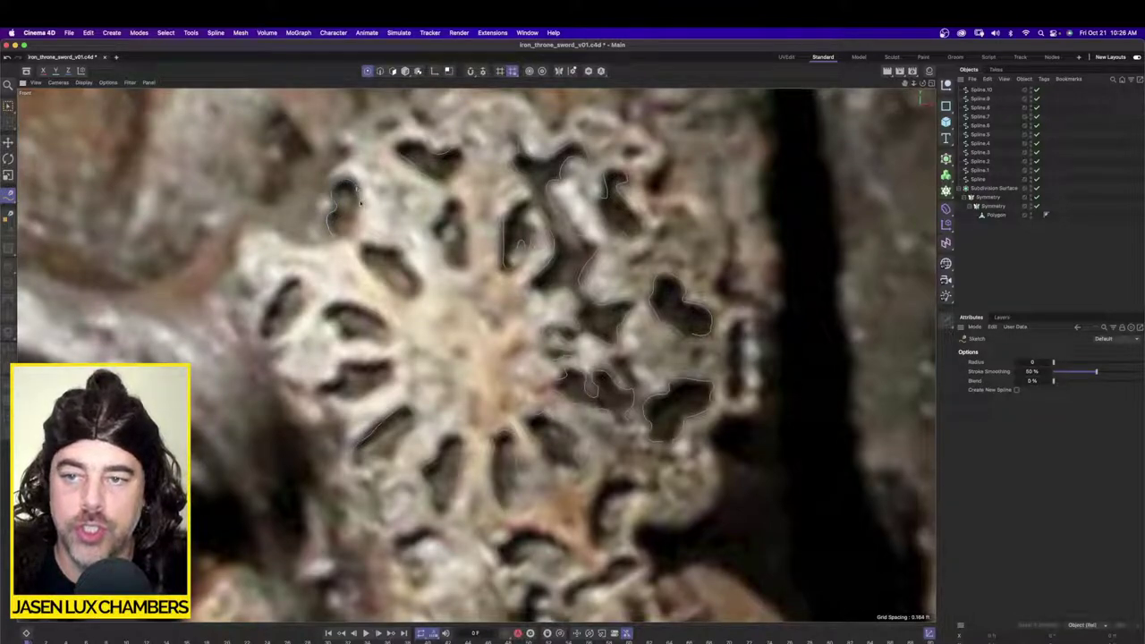
left_click_drag(351, 232, 349, 236)
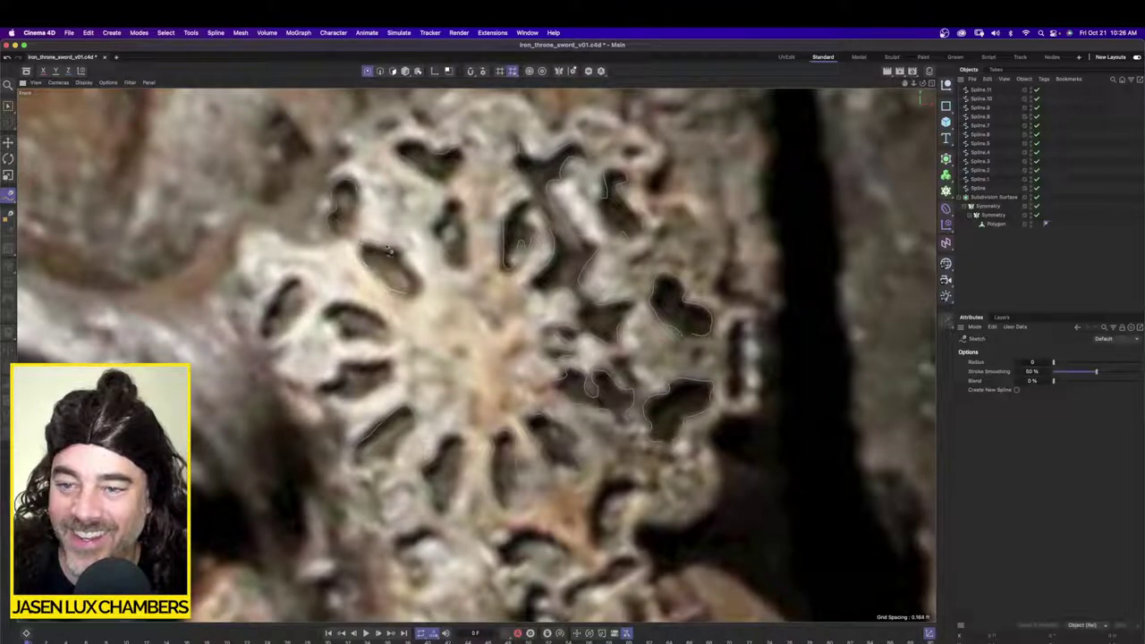
left_click_drag(402, 255, 428, 300)
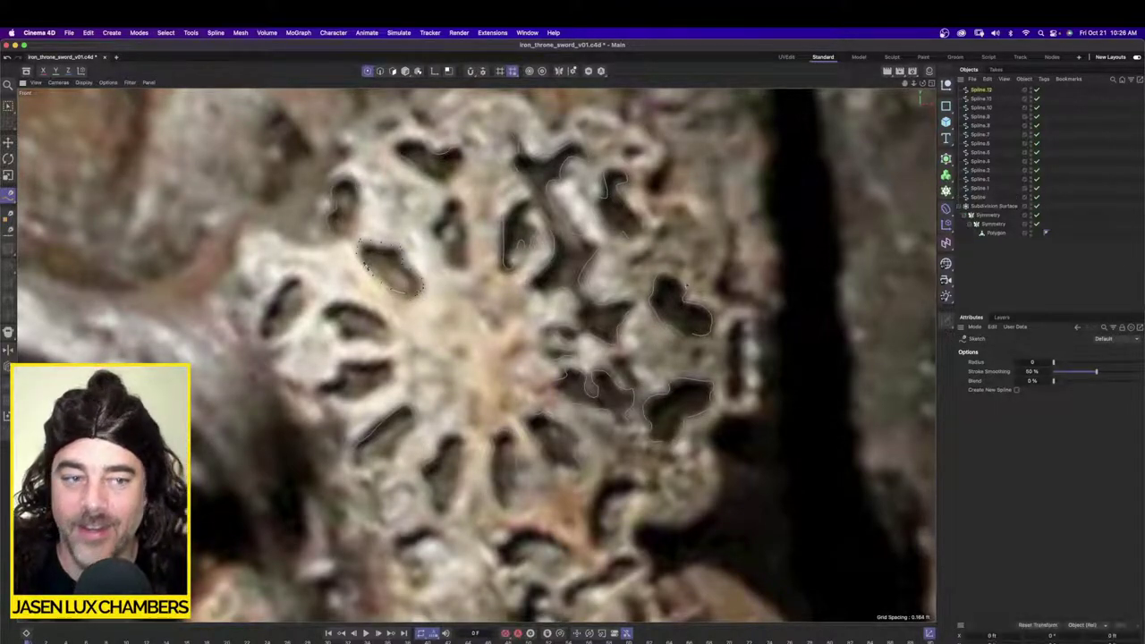
left_click(999, 288)
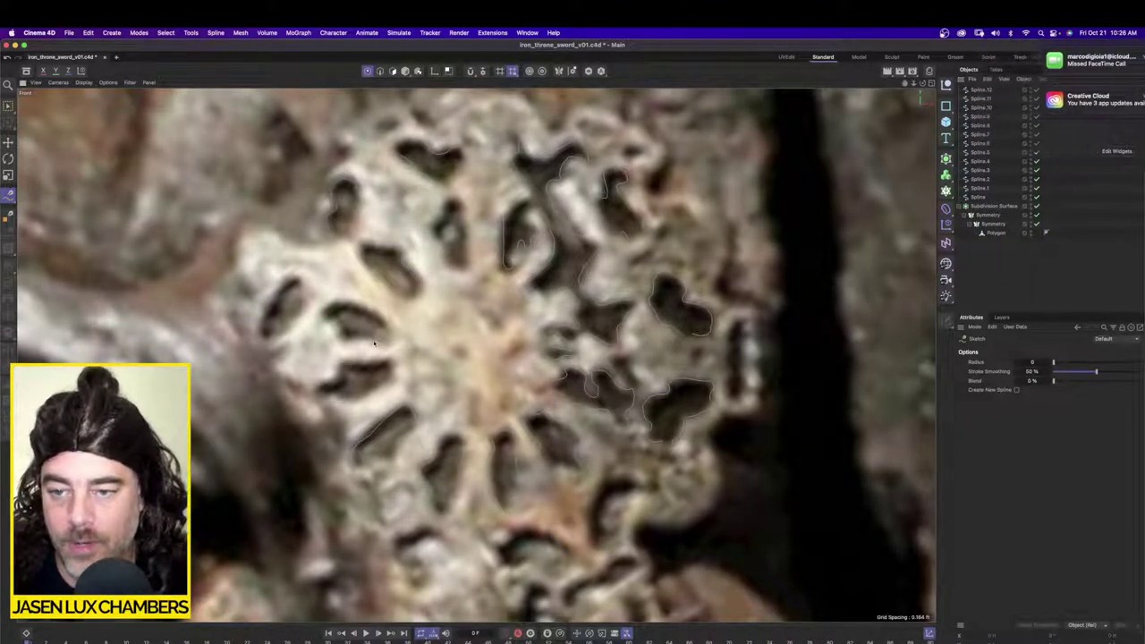
Step: Sketch separate splines around the three holes on the left side of the pommel, deselecting each before starting another
mouse_move(329, 309)
left_mouse_down()
mouse_move(370, 317)
mouse_move(390, 338)
left_mouse_up()
left_click(1007, 268)
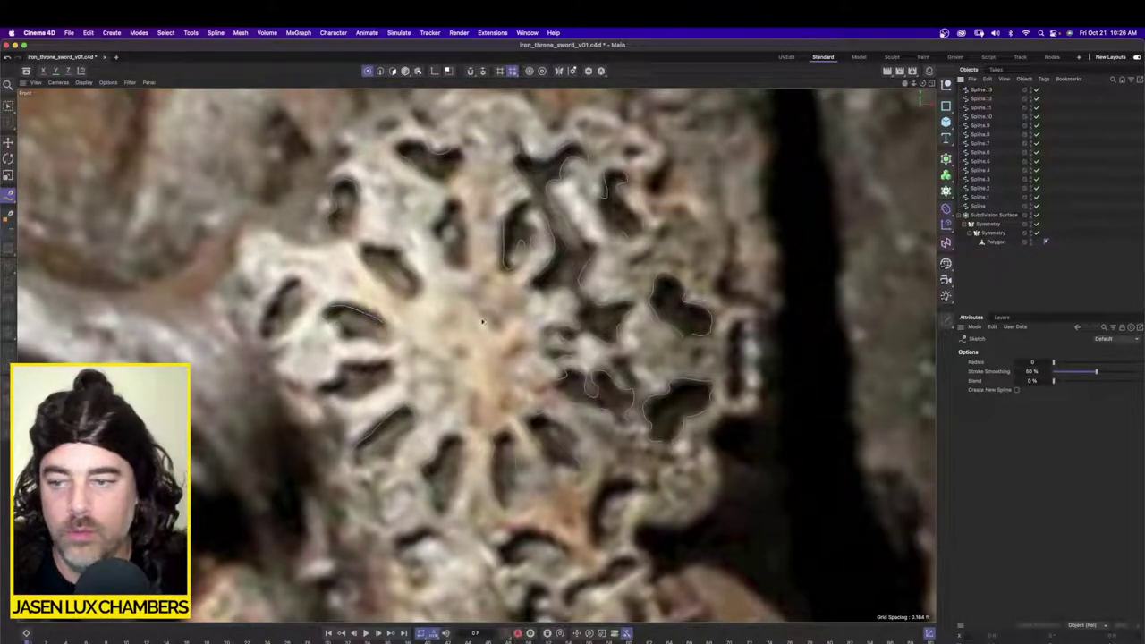
mouse_move(267, 336)
left_mouse_down()
mouse_move(264, 315)
mouse_move(299, 277)
mouse_move(303, 310)
mouse_move(268, 335)
left_mouse_up()
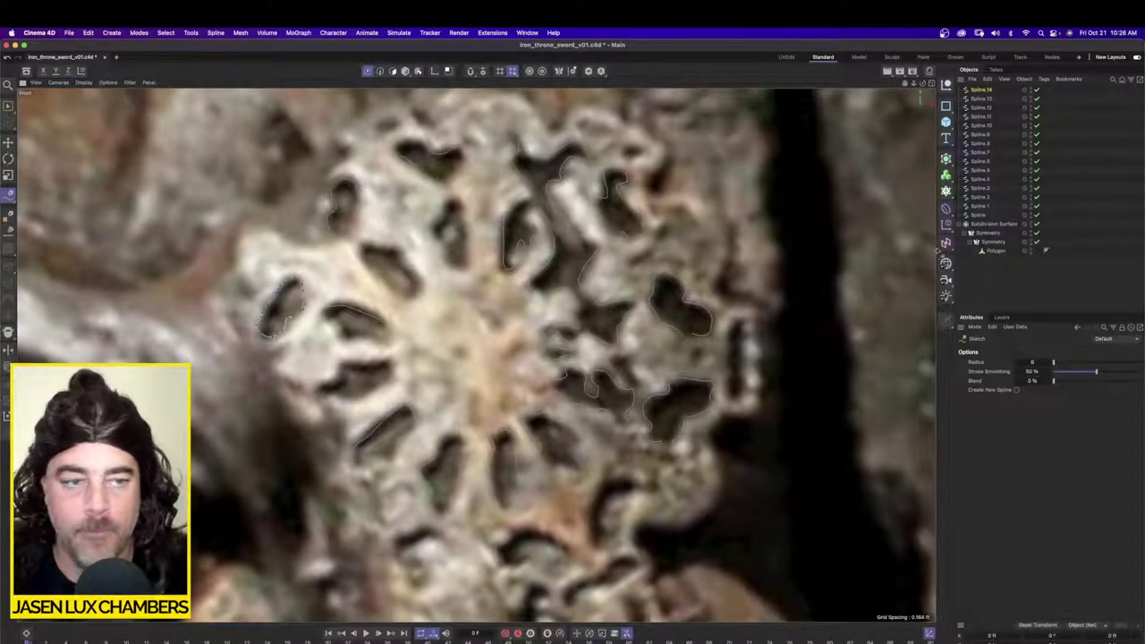
left_click(1003, 276)
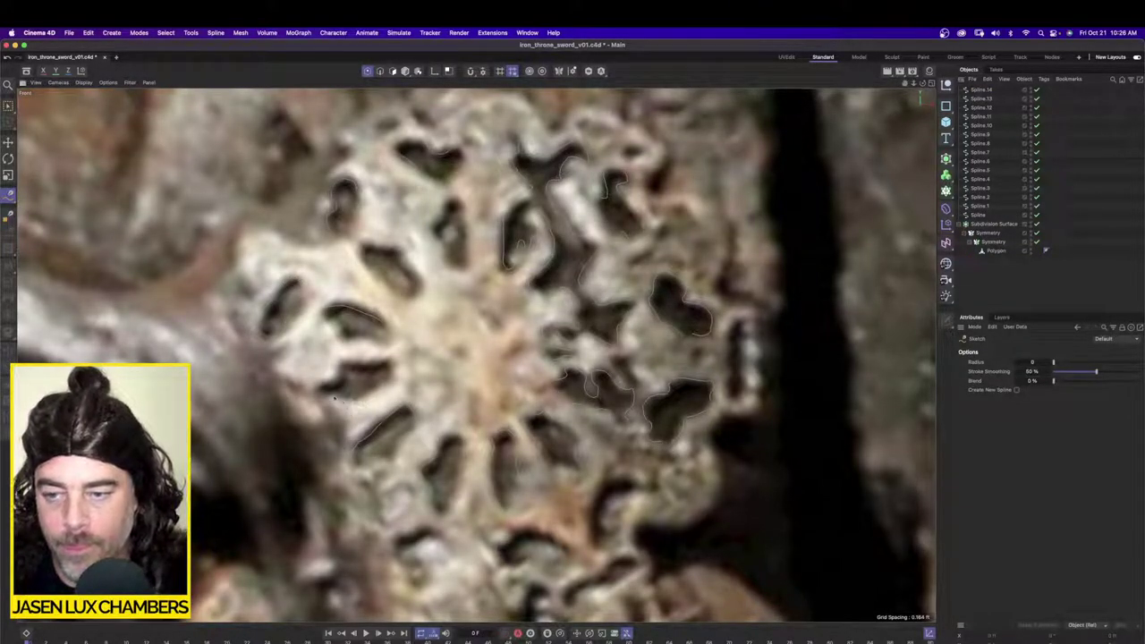
mouse_move(315, 389)
left_mouse_down()
mouse_move(339, 366)
mouse_move(386, 360)
mouse_move(395, 381)
mouse_move(358, 403)
left_mouse_up()
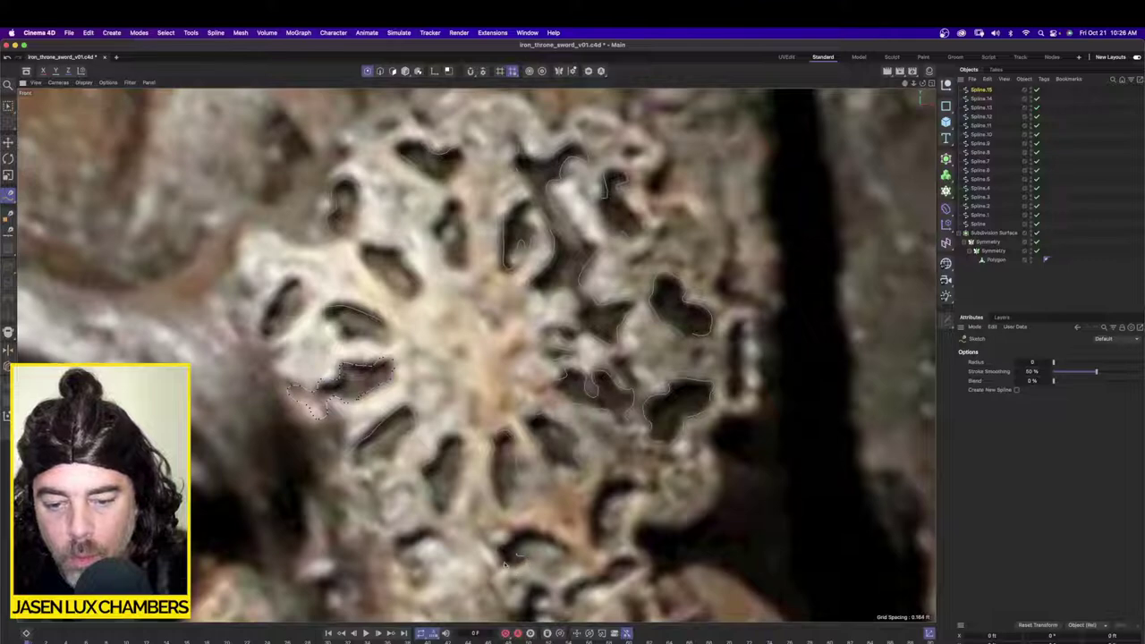
Step: Sketch spline outlines around the three curved holes at the lower right of the pommel
mouse_move(506, 562)
left_mouse_down()
mouse_move(512, 544)
mouse_move(540, 533)
mouse_move(566, 546)
left_mouse_up()
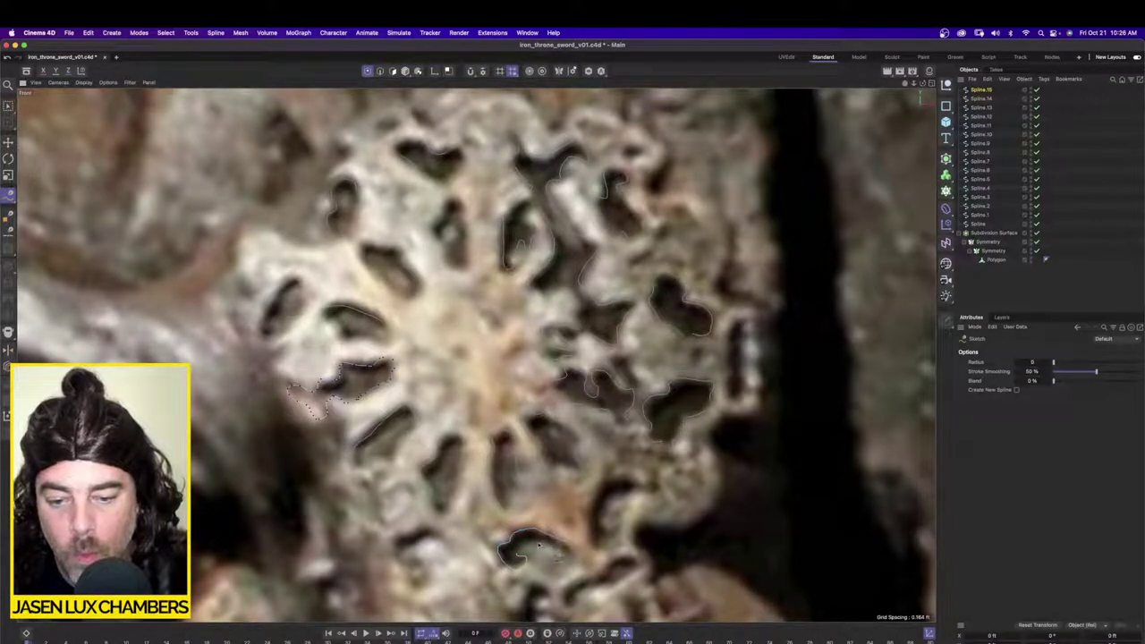
left_click_drag(523, 549, 525, 556)
mouse_move(605, 545)
left_mouse_down()
mouse_move(590, 513)
mouse_move(603, 486)
mouse_move(631, 480)
mouse_move(611, 528)
mouse_move(622, 531)
mouse_move(603, 540)
left_mouse_up()
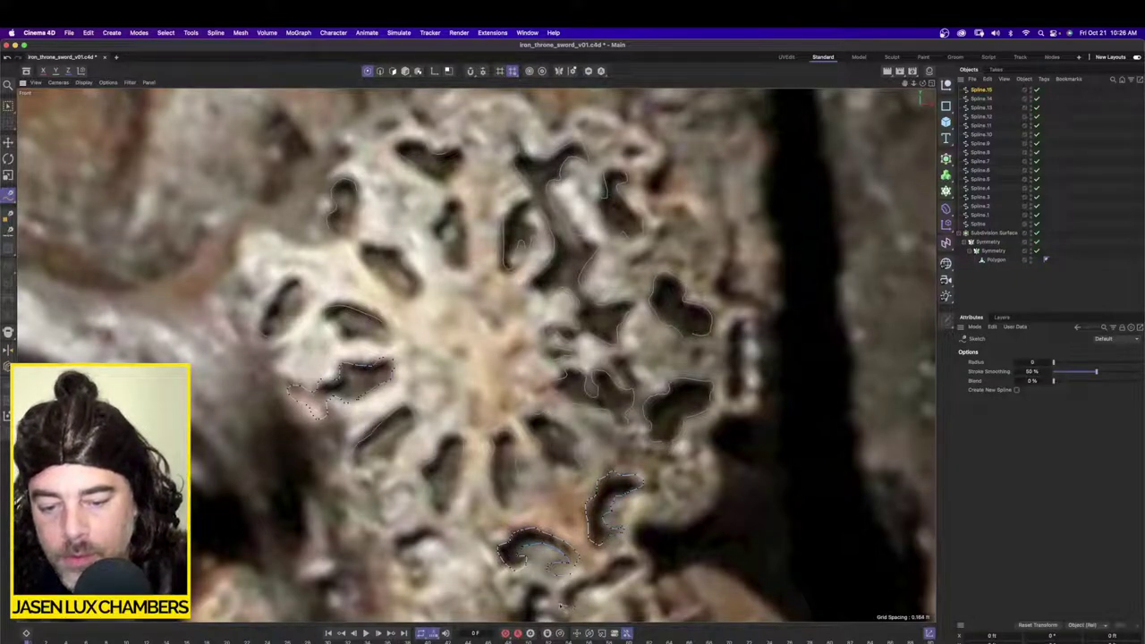
mouse_move(608, 570)
left_mouse_down()
mouse_move(645, 565)
mouse_move(629, 583)
left_mouse_up()
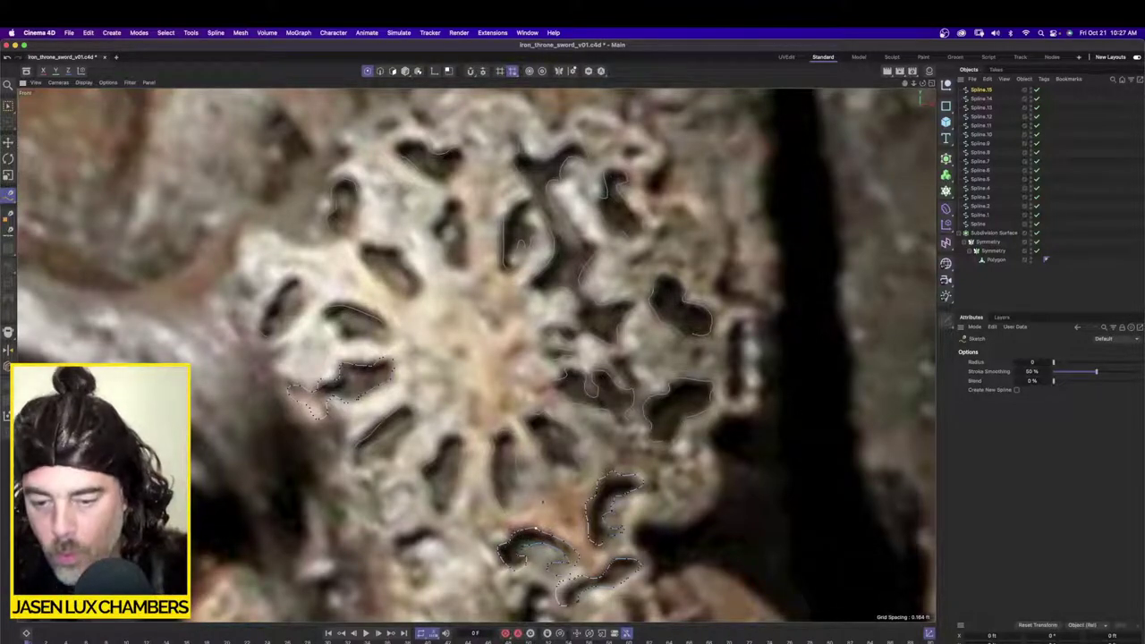
key("0")
left_click_drag(535, 484, 515, 399)
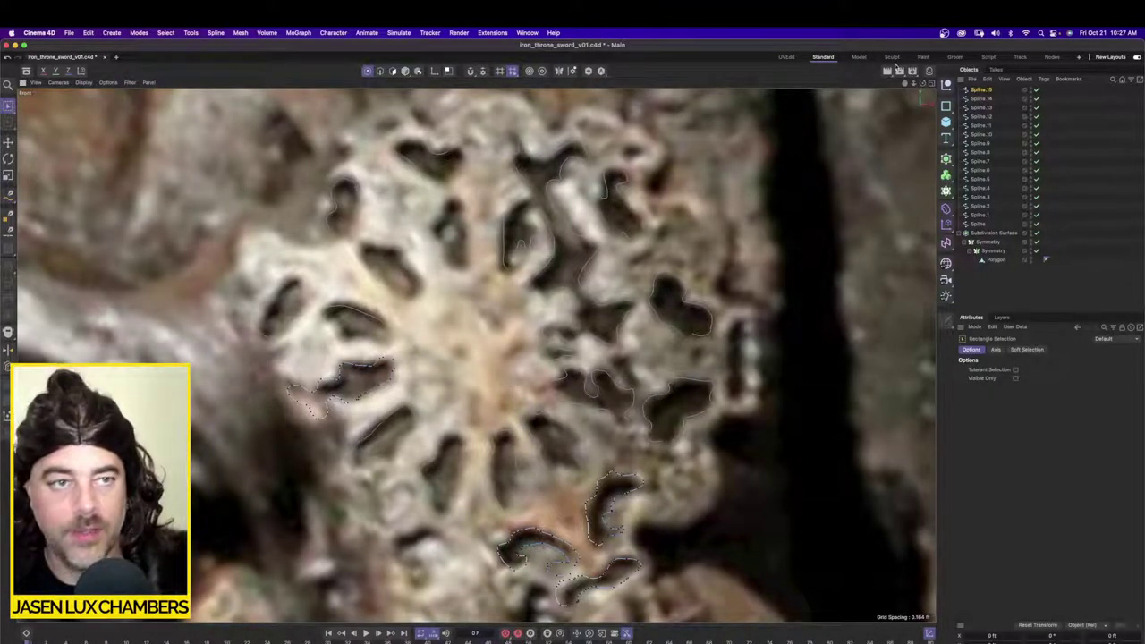
left_click_drag(906, 82, 917, 32)
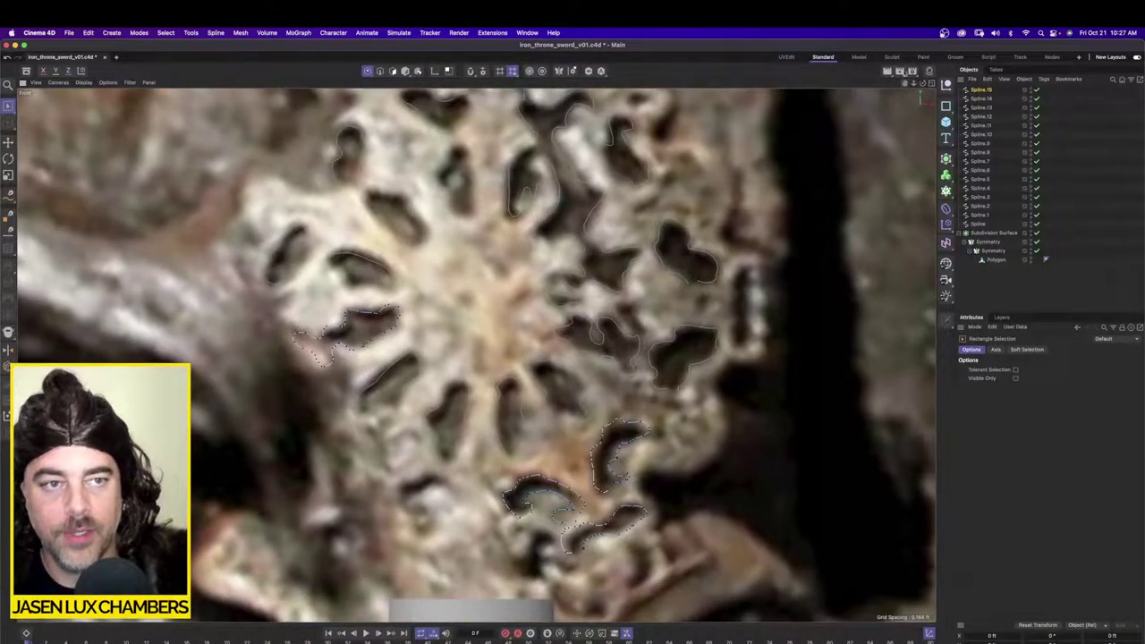
left_click_drag(906, 83, 904, 56)
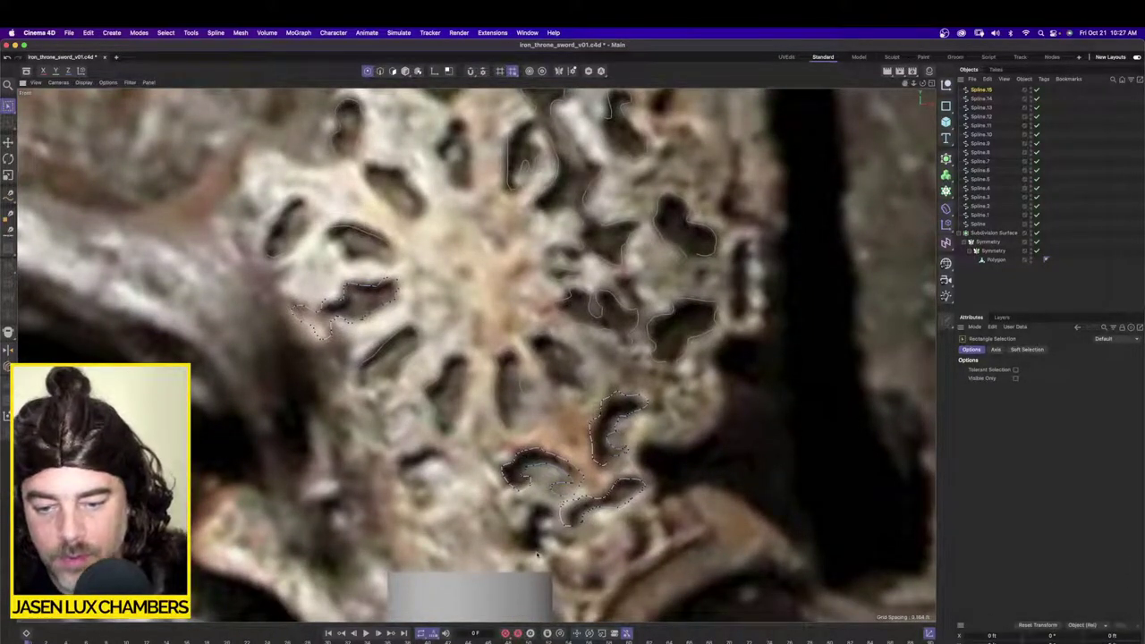
Step: Select all the traced pommel splines together, check their shared object properties, and clear the selection
left_click(982, 286)
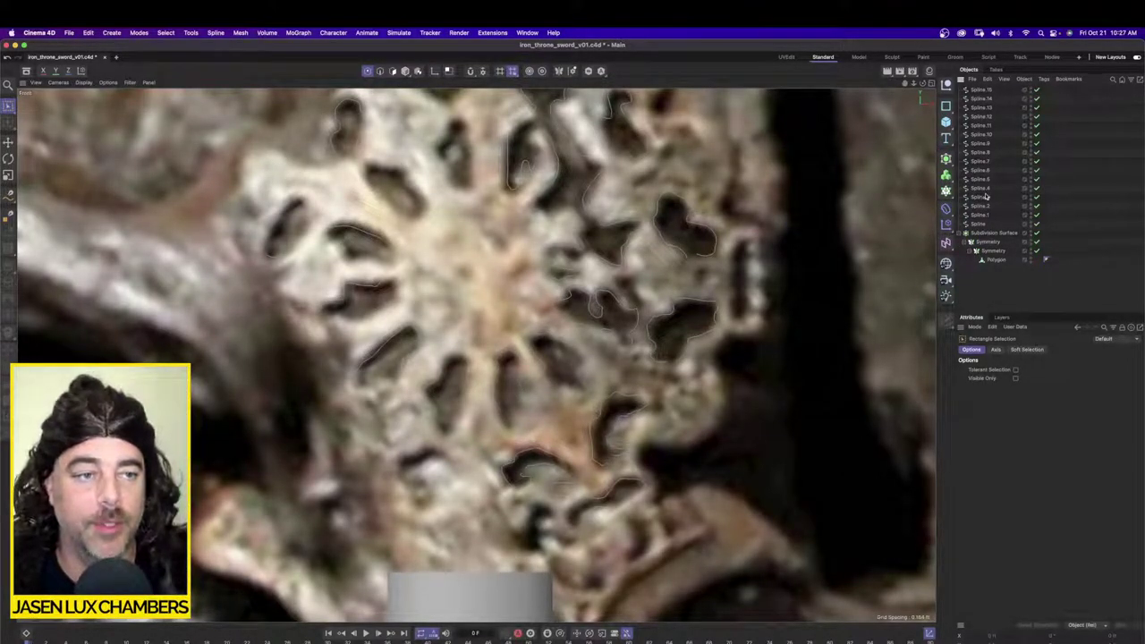
left_click(981, 225, "shift")
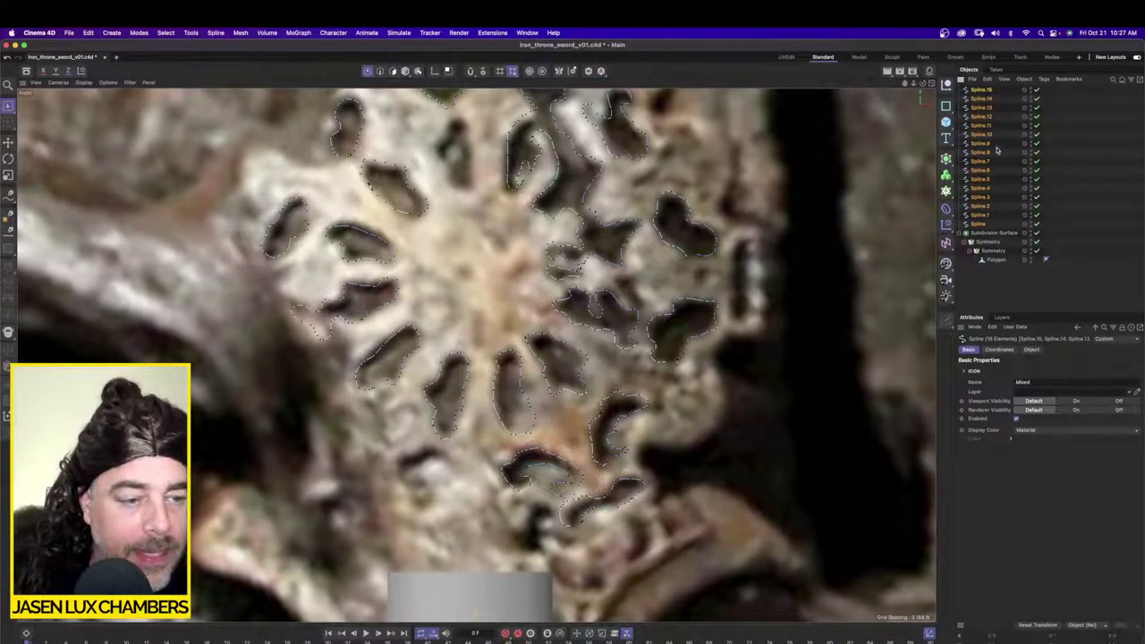
left_click(1032, 350)
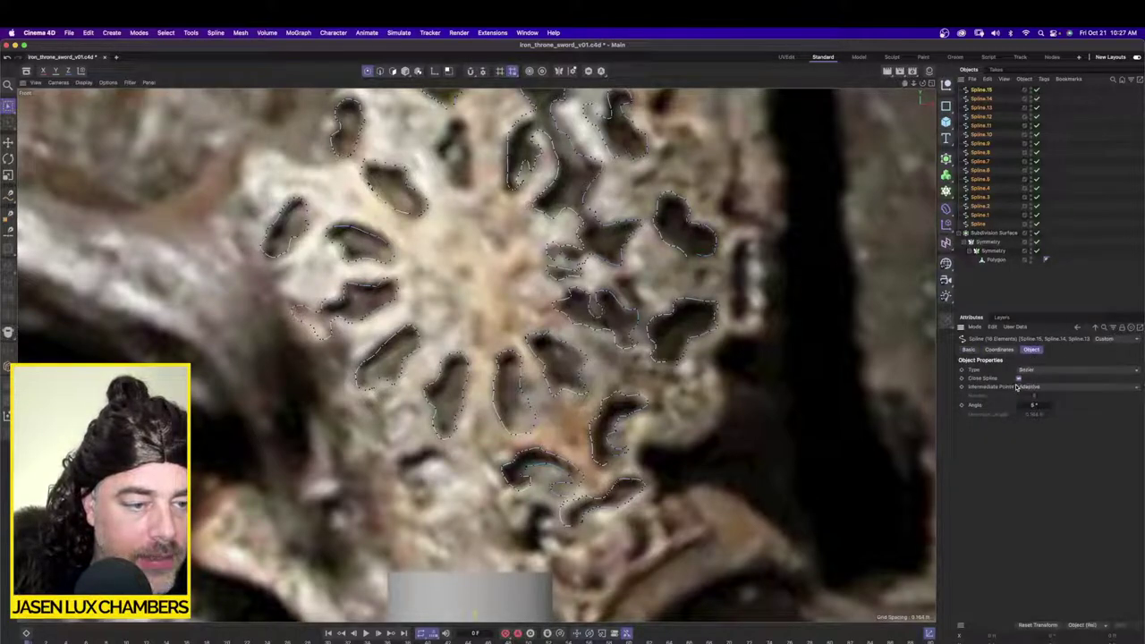
left_click(1064, 194)
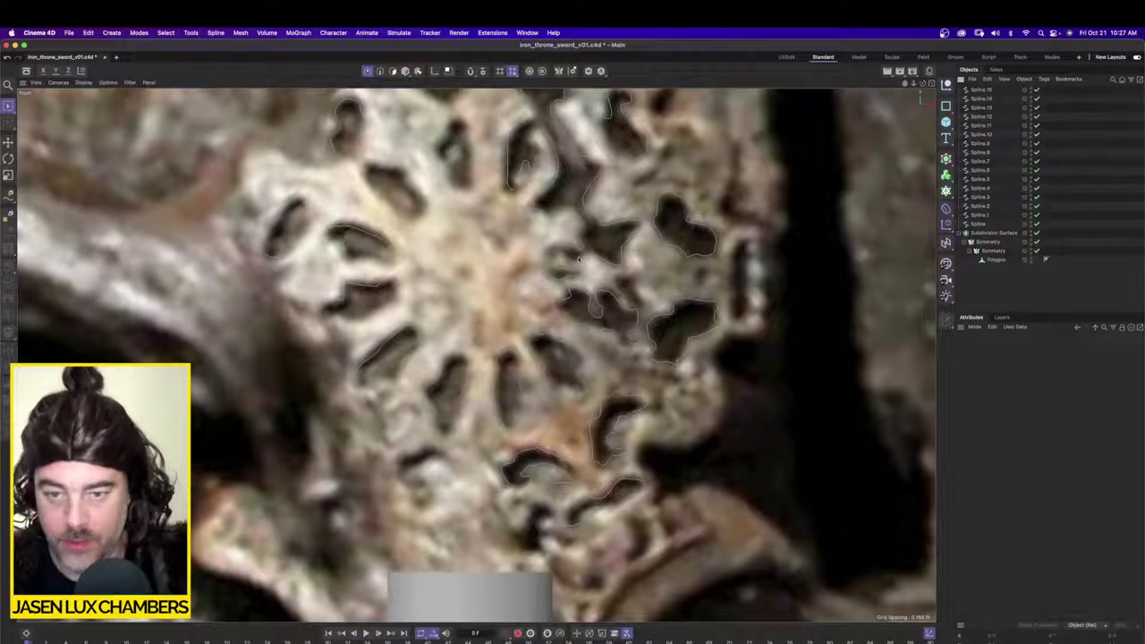
Step: Add a cylinder and move it up along the sword's axis to the pommel area
scroll(579, 260, "down", 8)
scroll(579, 260, "up", 2)
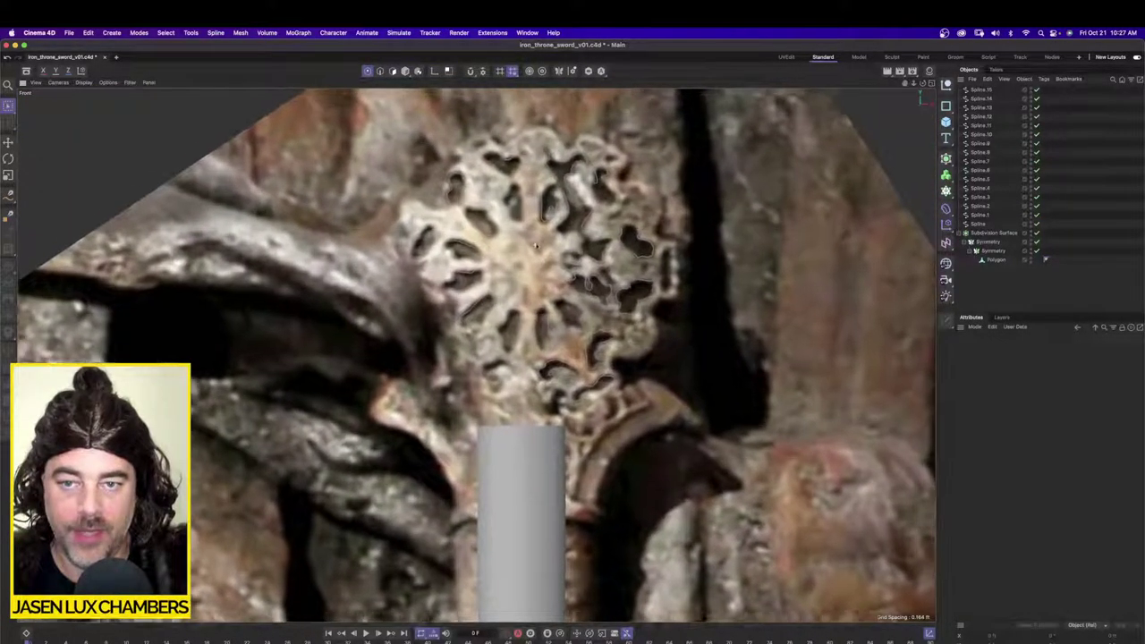
scroll(536, 245, "up", 1)
middle_click_drag(536, 245, 511, 277, "alt")
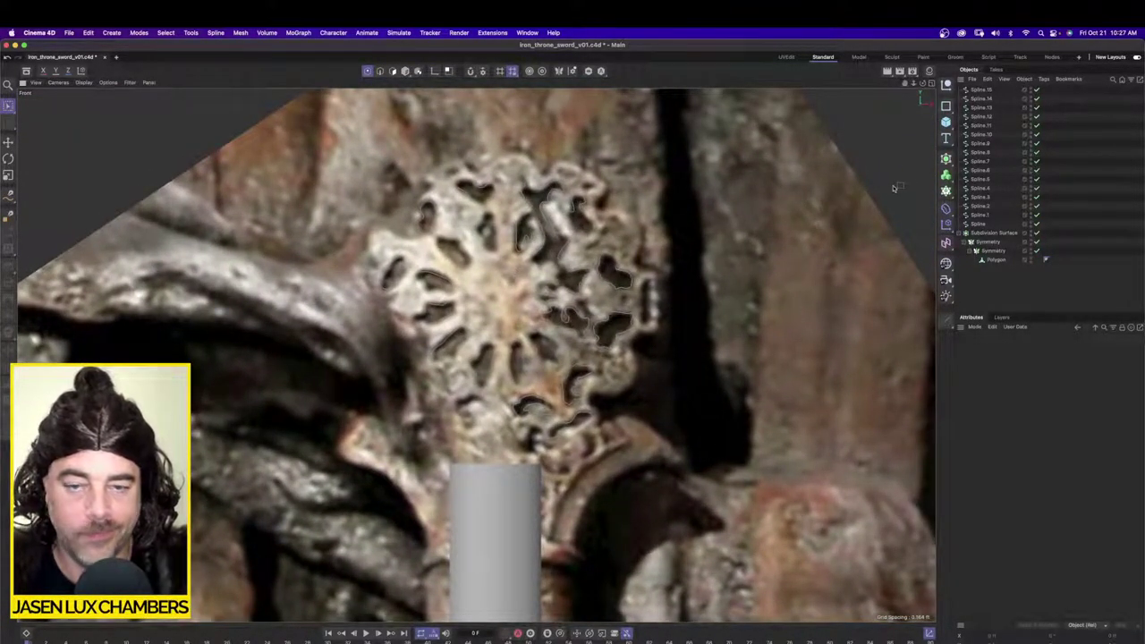
left_click_drag(947, 124, 1036, 137)
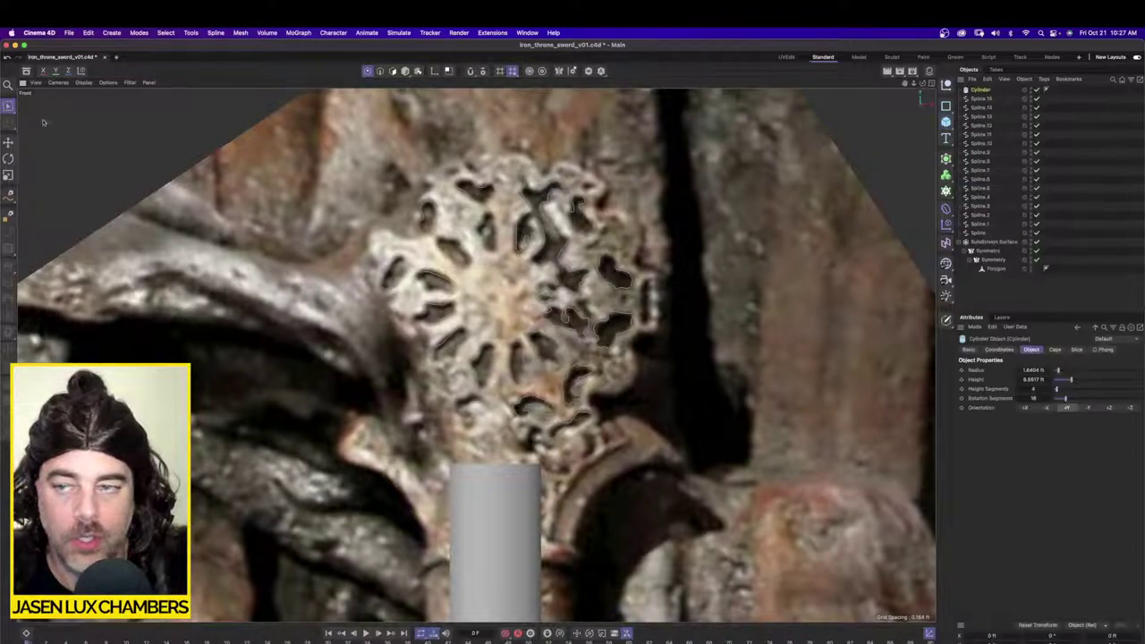
left_click(8, 143)
scroll(449, 315, "down", 15)
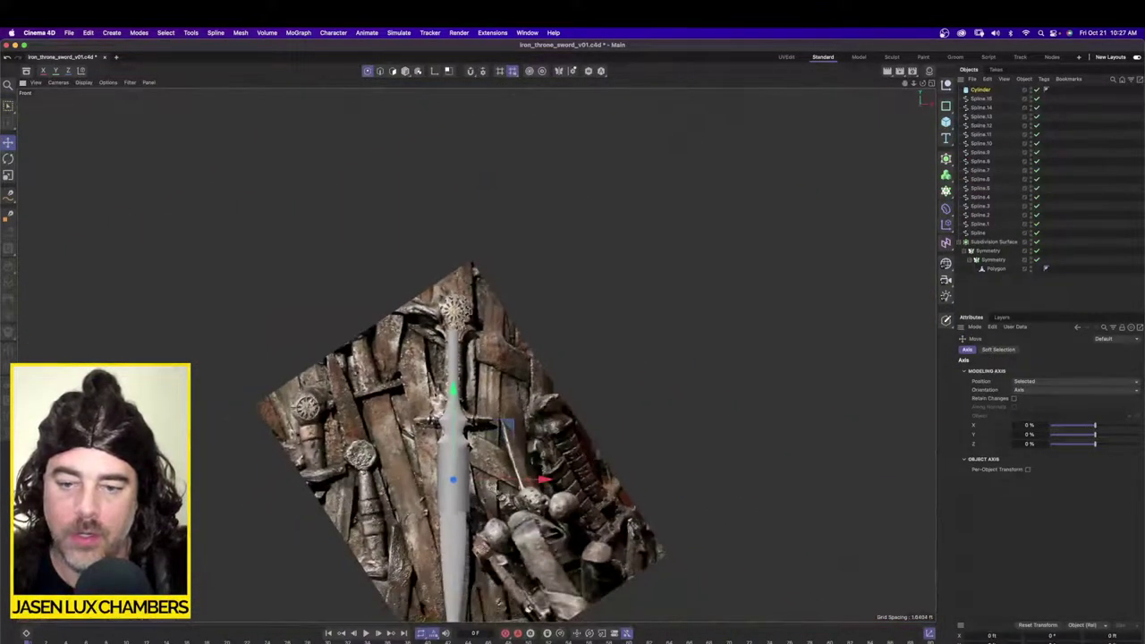
left_click_drag(455, 399, 454, 224)
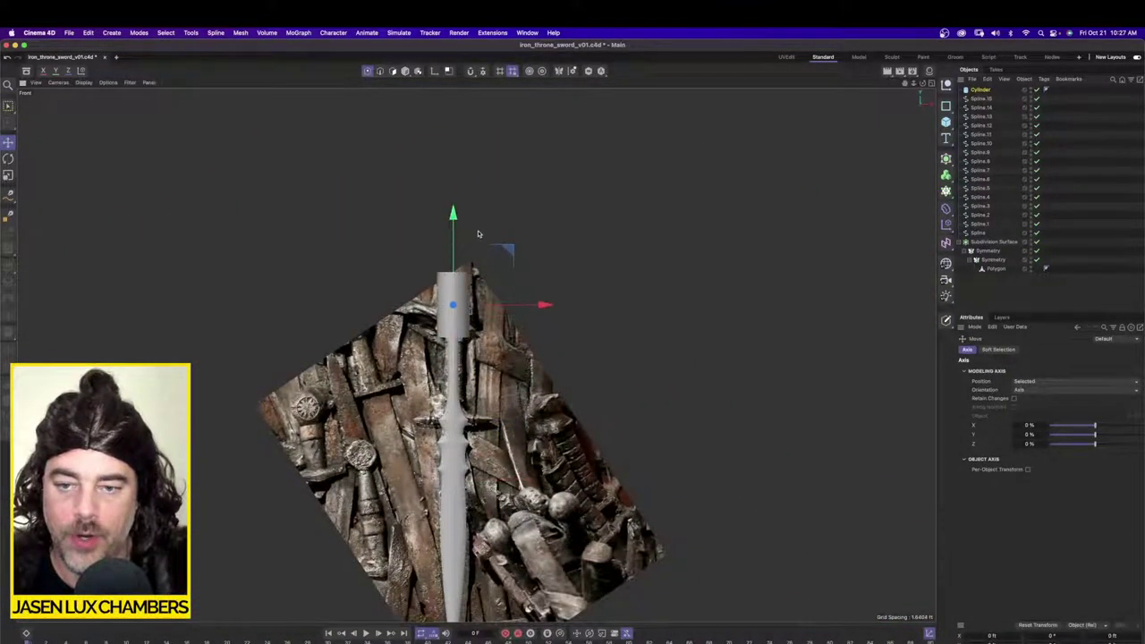
Step: Shorten the cylinder to a flat disc about 1.2 ft high
key("r")
scroll(363, 277, "up", 3)
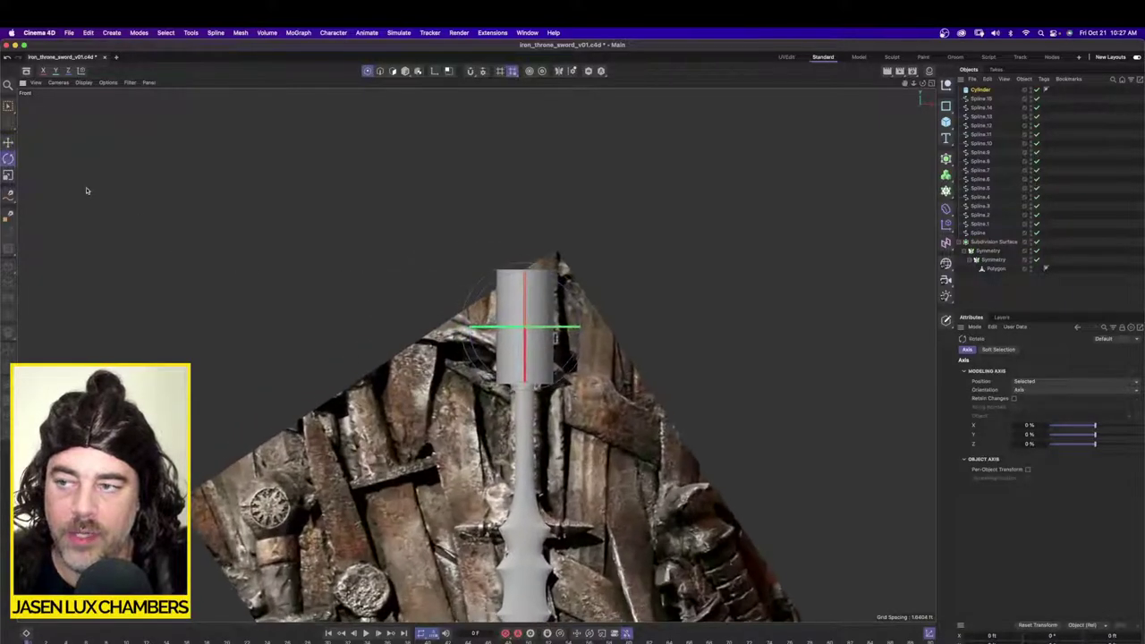
key("t")
scroll(394, 320, "up", 5)
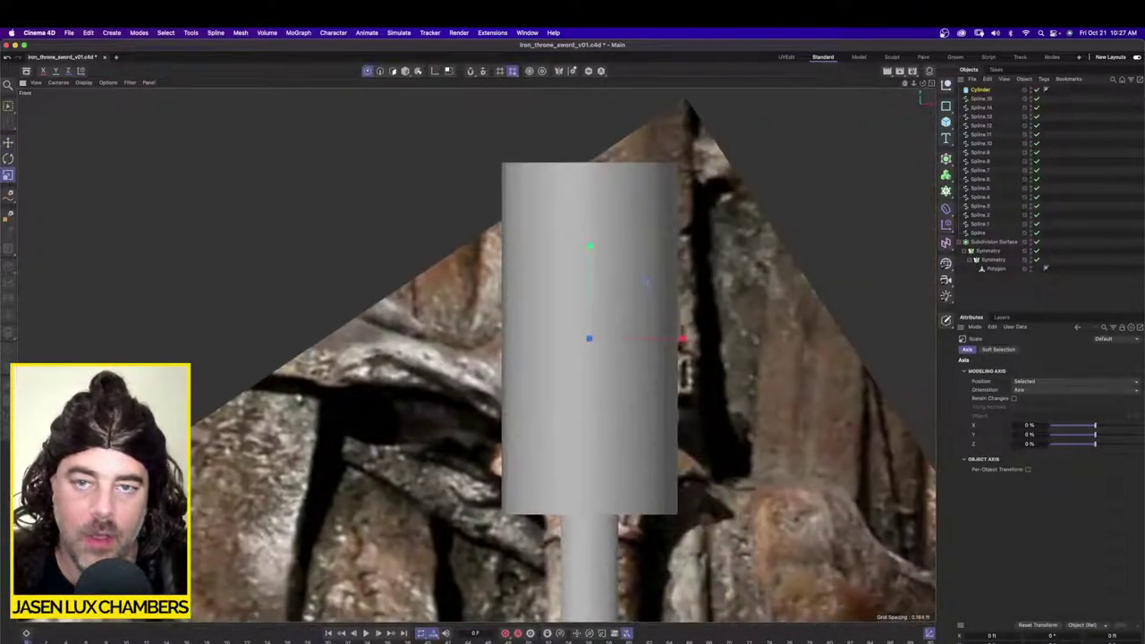
left_click(404, 71)
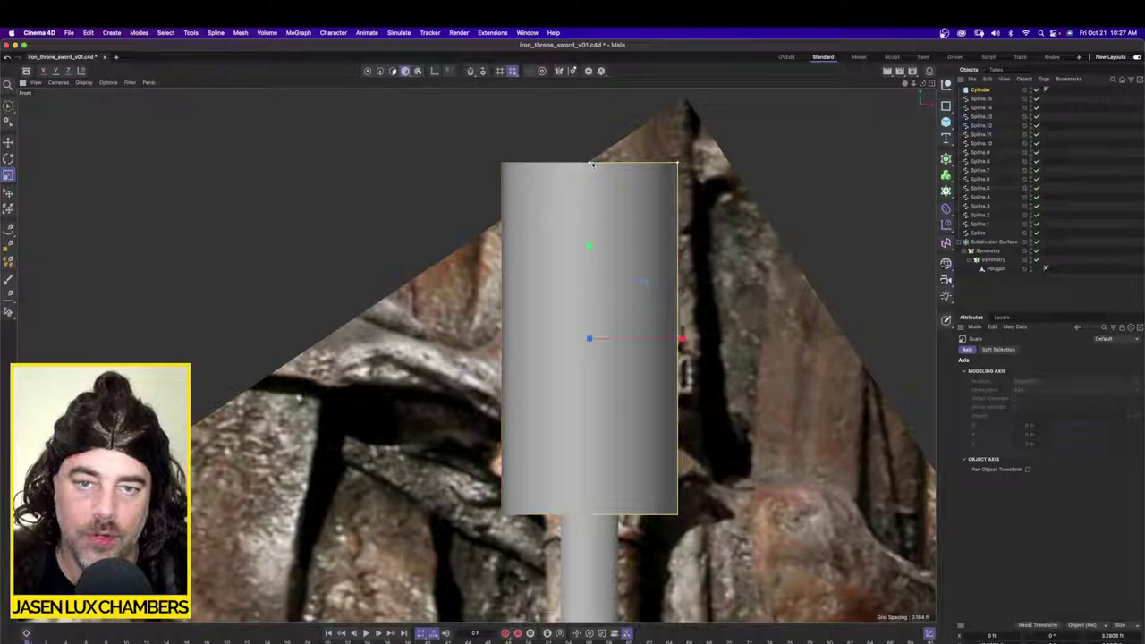
left_click_drag(592, 164, 578, 304)
Step: Enable the cylinder's cap fillet with a large radius for a fully rounded rim, and thin the disc slightly
left_click(983, 90)
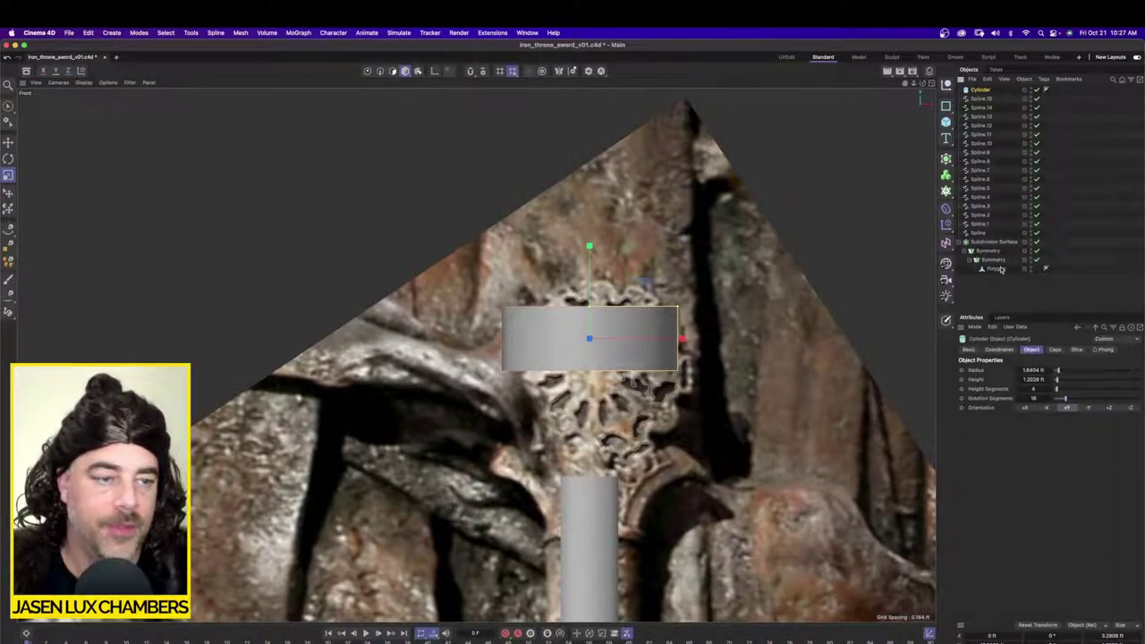
left_click(1056, 350)
left_click(998, 391)
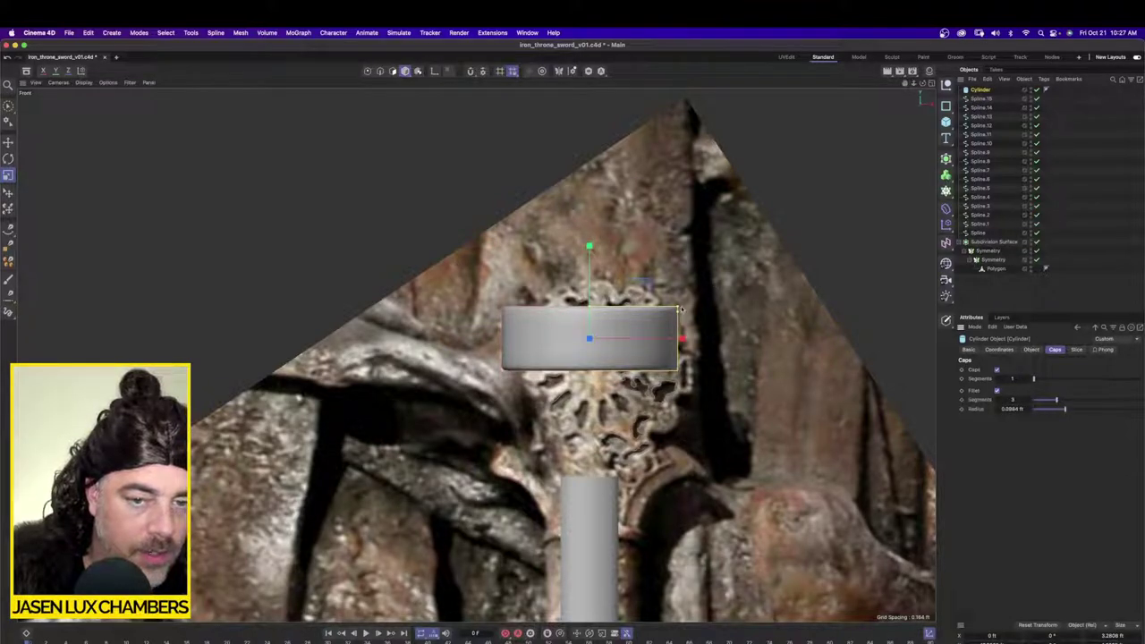
left_click_drag(682, 308, 677, 331)
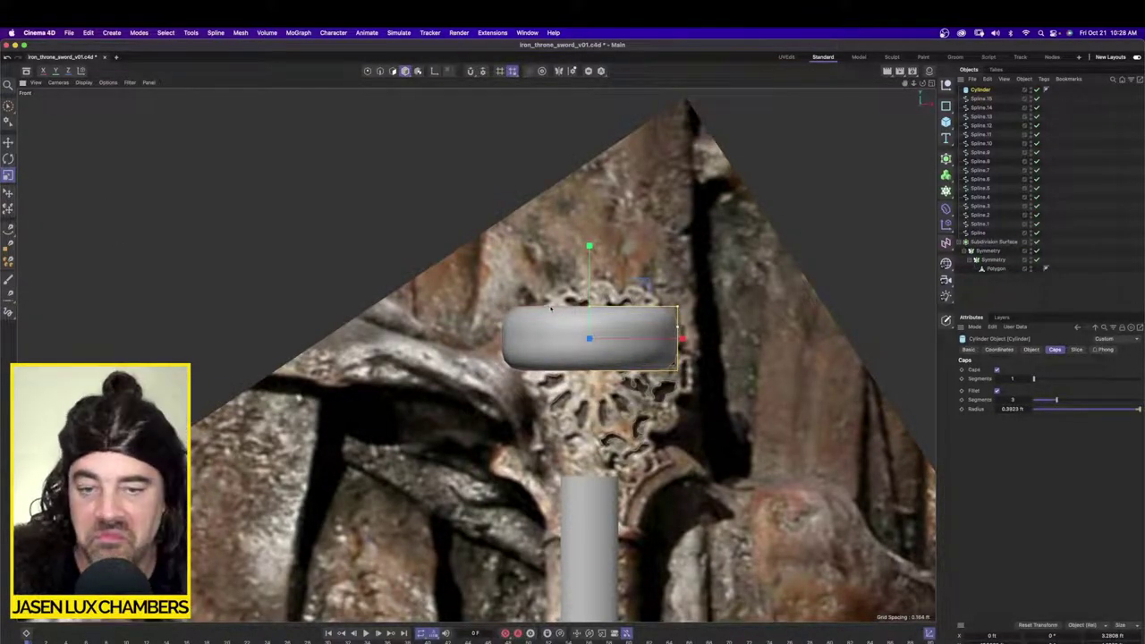
left_click_drag(588, 307, 589, 312)
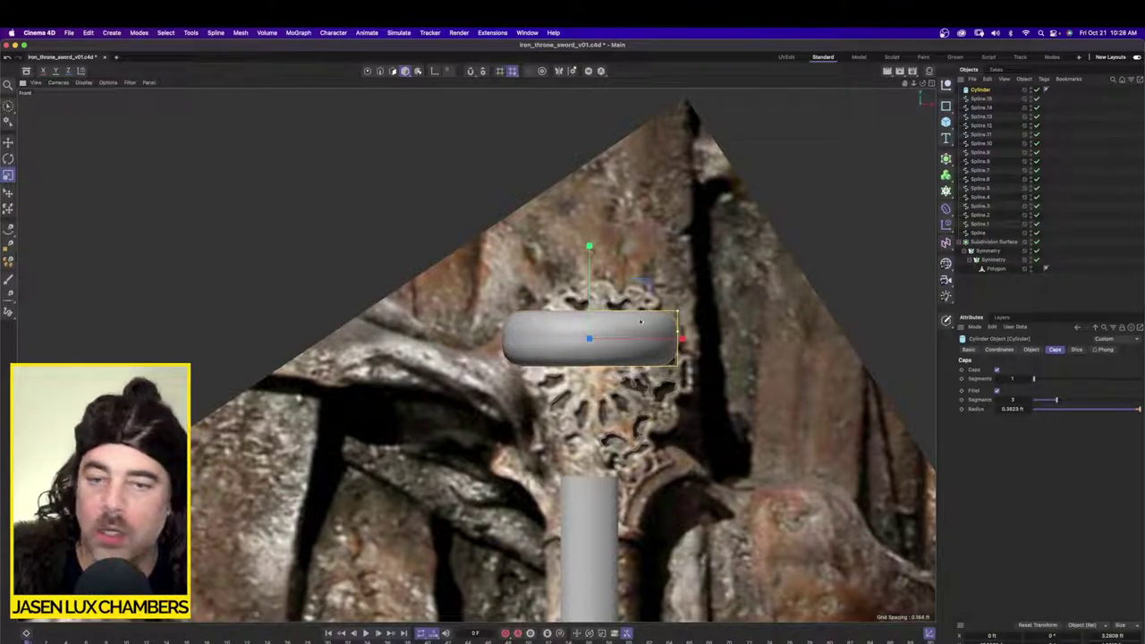
left_click_drag(678, 333, 680, 330)
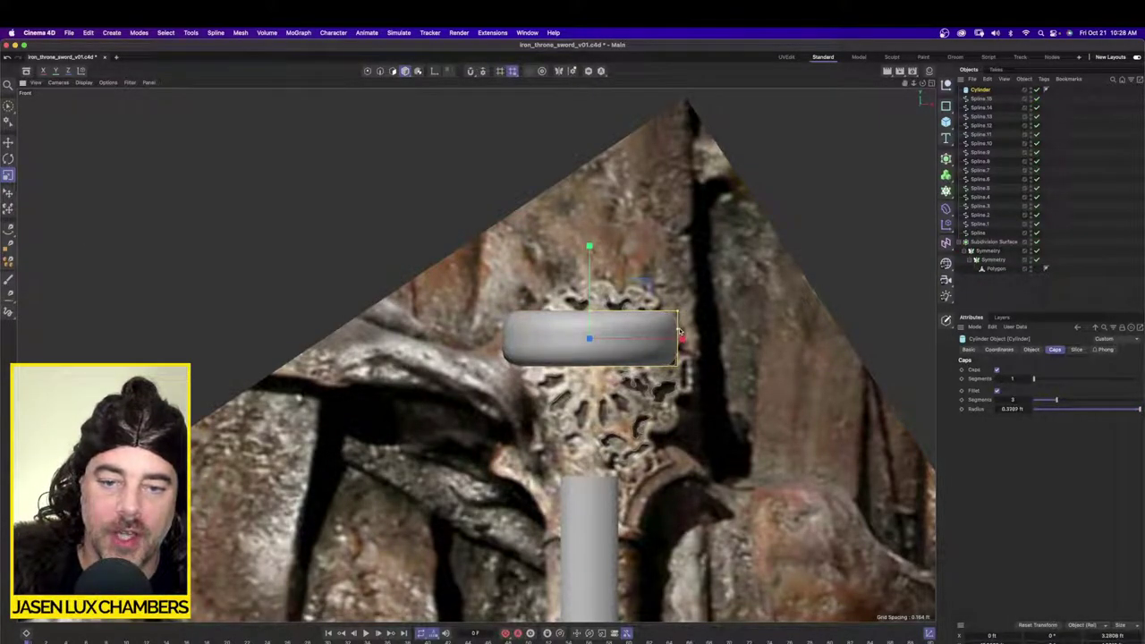
Step: Rotate the disc to face the front view and fit its position and size over the ornate pommel
left_click(8, 158)
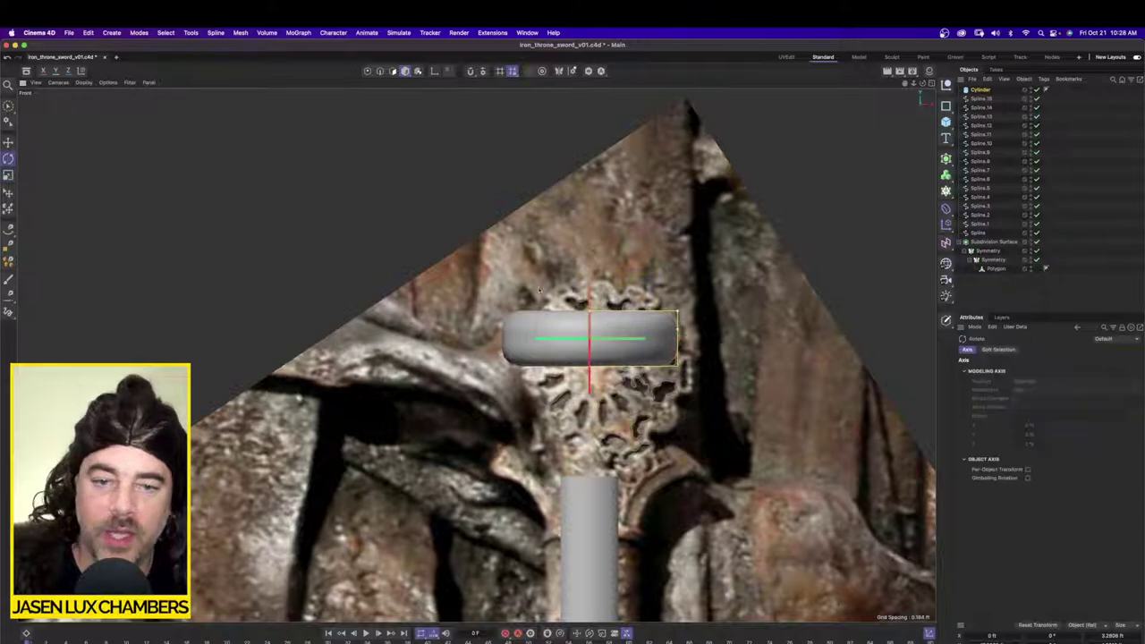
left_click_drag(590, 392, 591, 400)
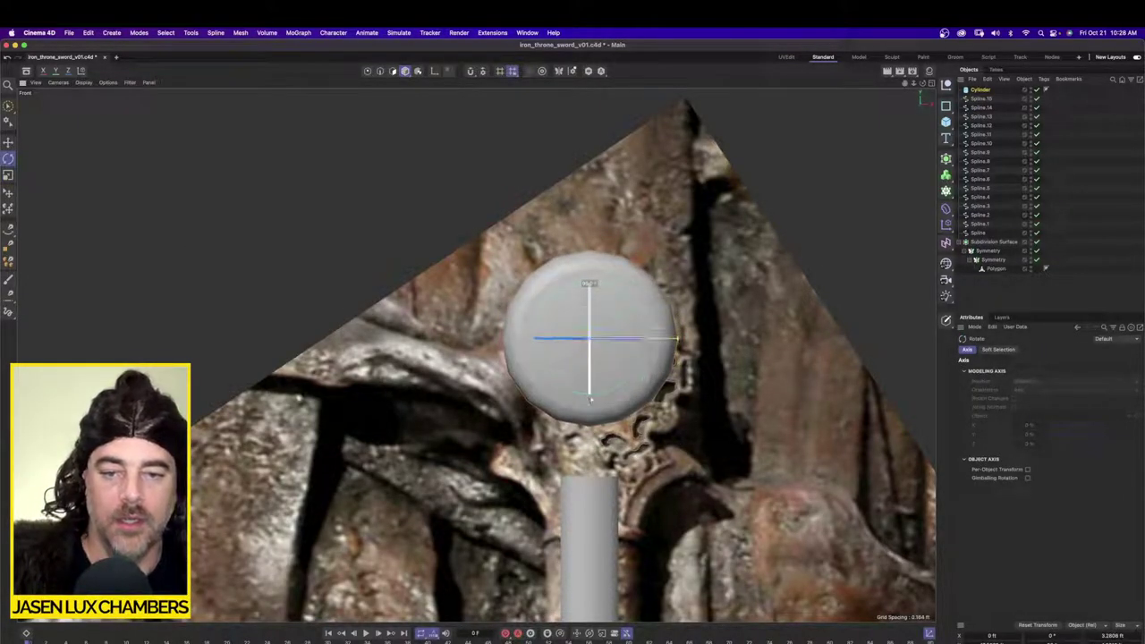
left_click(8, 141)
left_click_drag(588, 289, 598, 325)
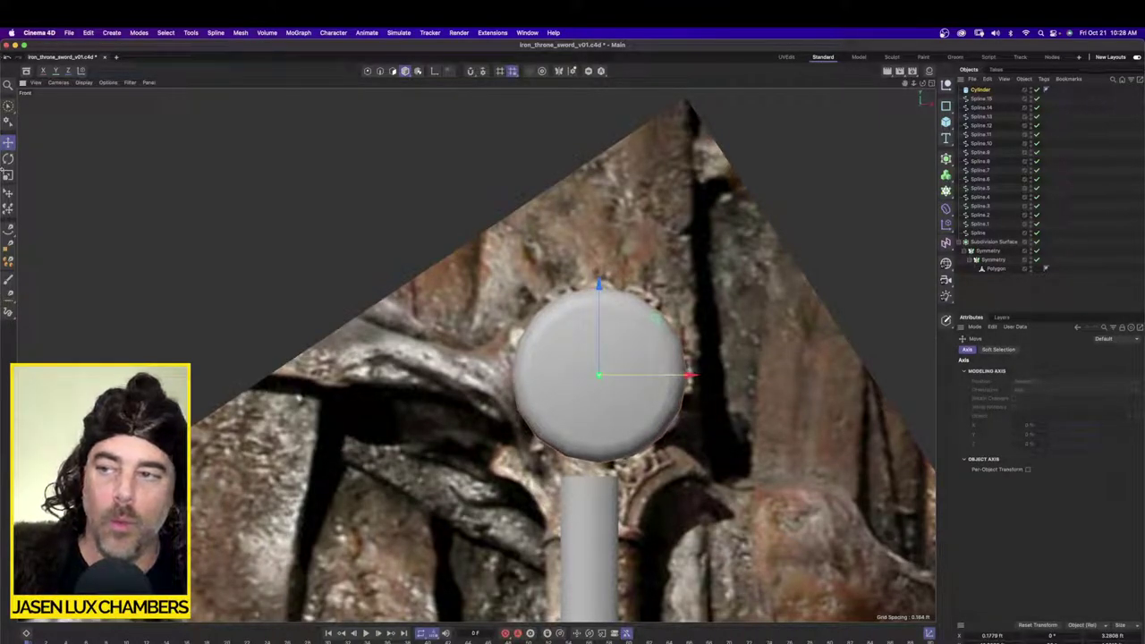
key("t")
left_click_drag(307, 269, 357, 256)
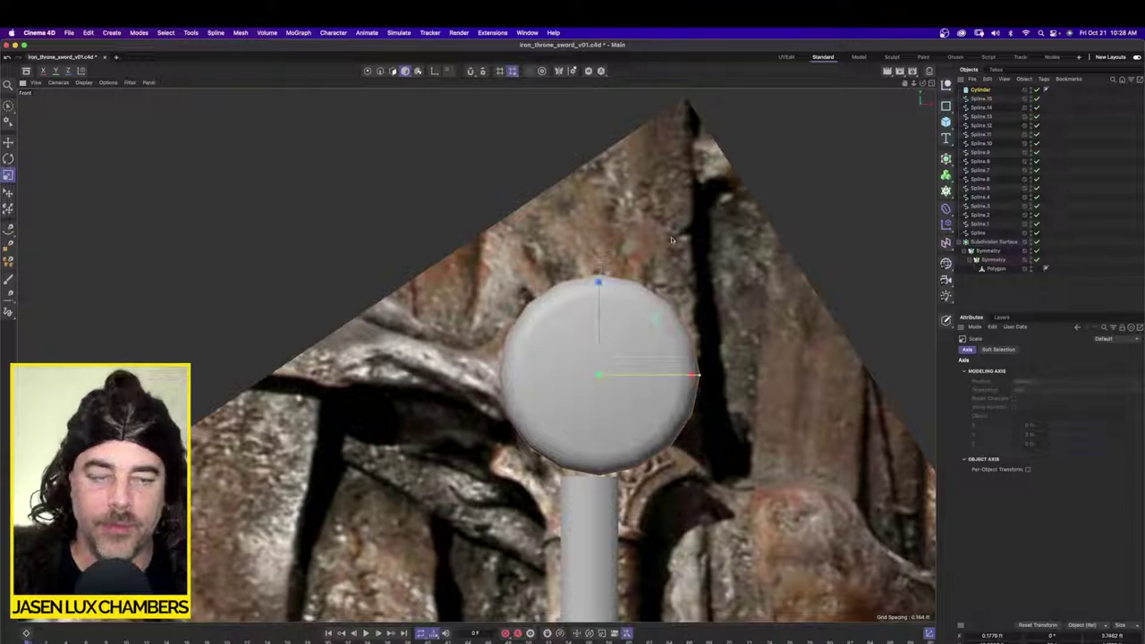
Step: Add an Extrude object and nest all sixteen traced pommel splines under it
left_click(978, 232)
left_click(985, 99, "shift")
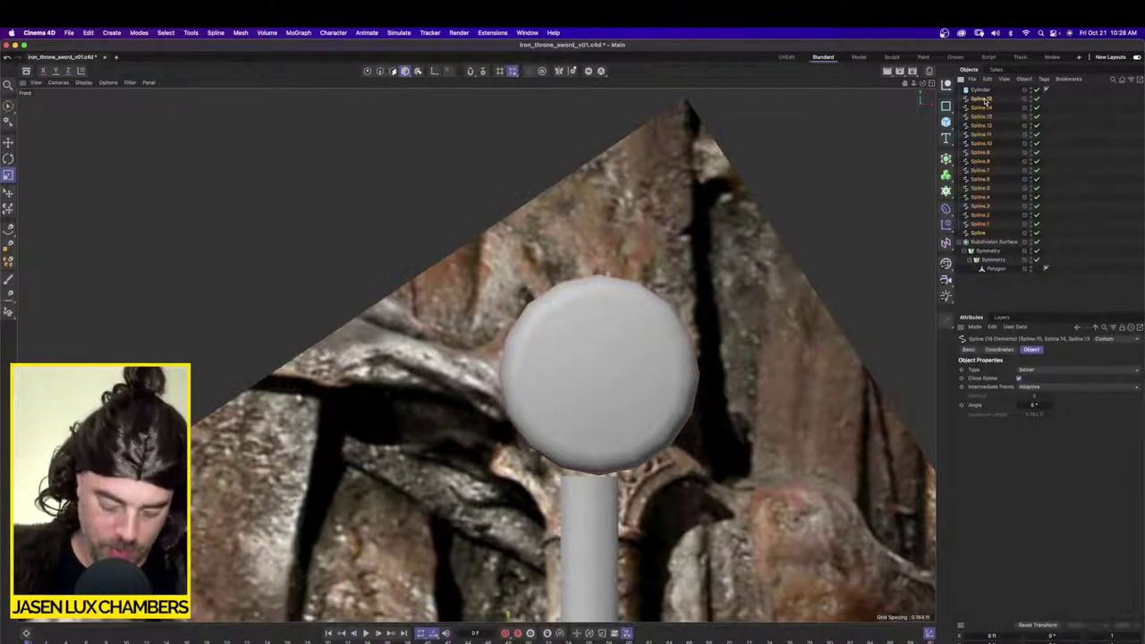
left_click(946, 176)
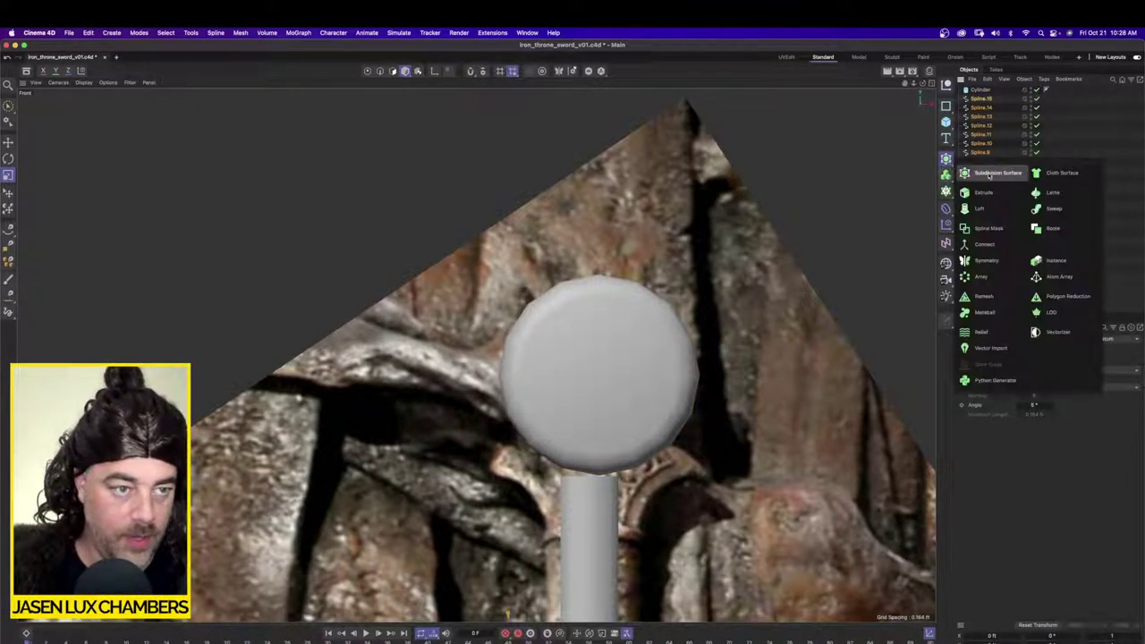
left_click(988, 191)
left_click(982, 107)
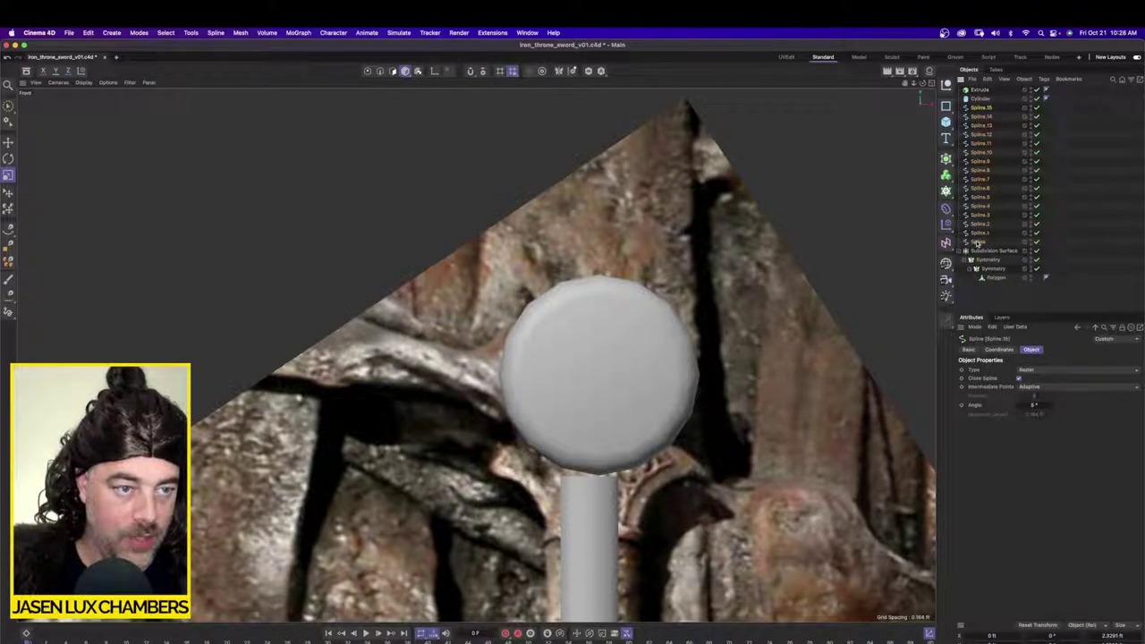
left_click(978, 242, "shift")
left_click_drag(978, 241, 988, 92)
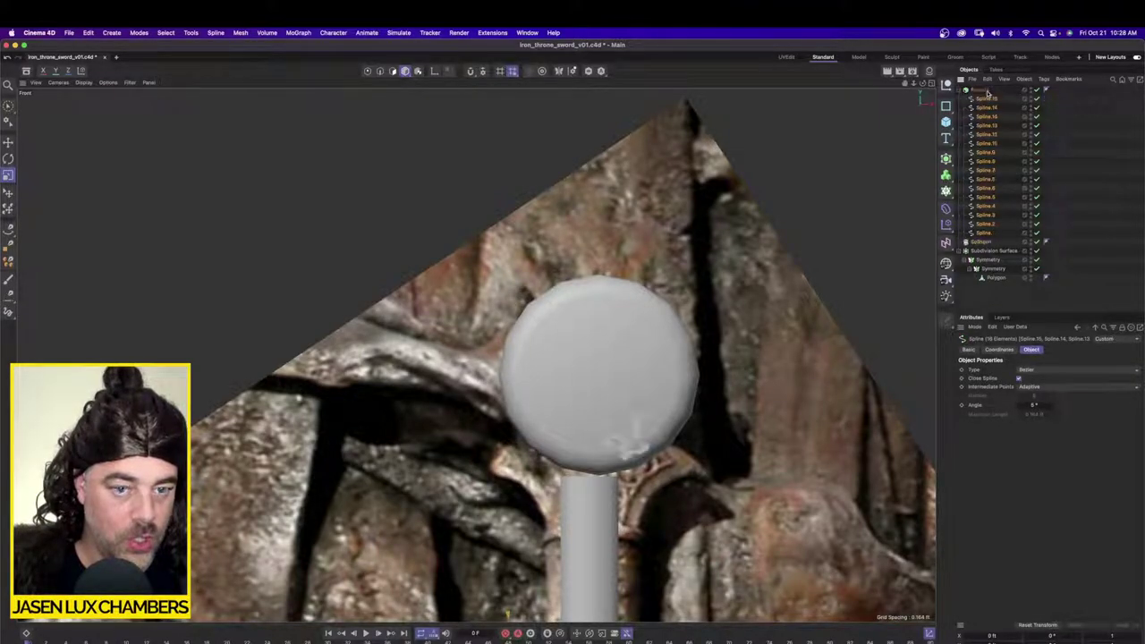
left_click(981, 90)
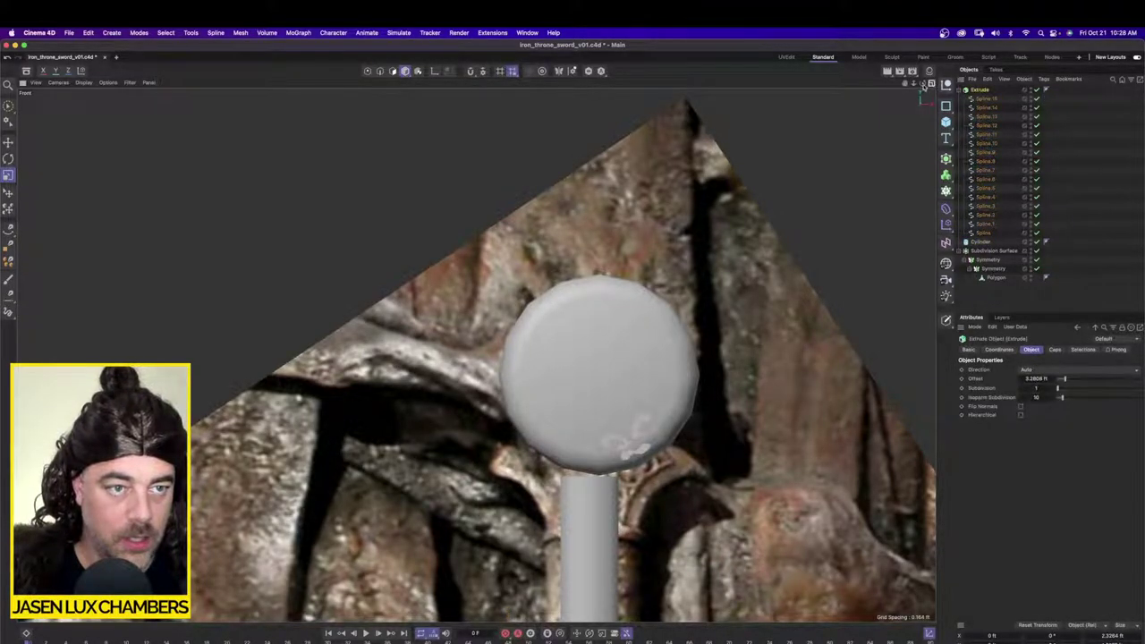
Step: Move the Extrude along its depth axis in the top view so the extrusions pass fully through the pommel disc
left_click(931, 82)
key("s")
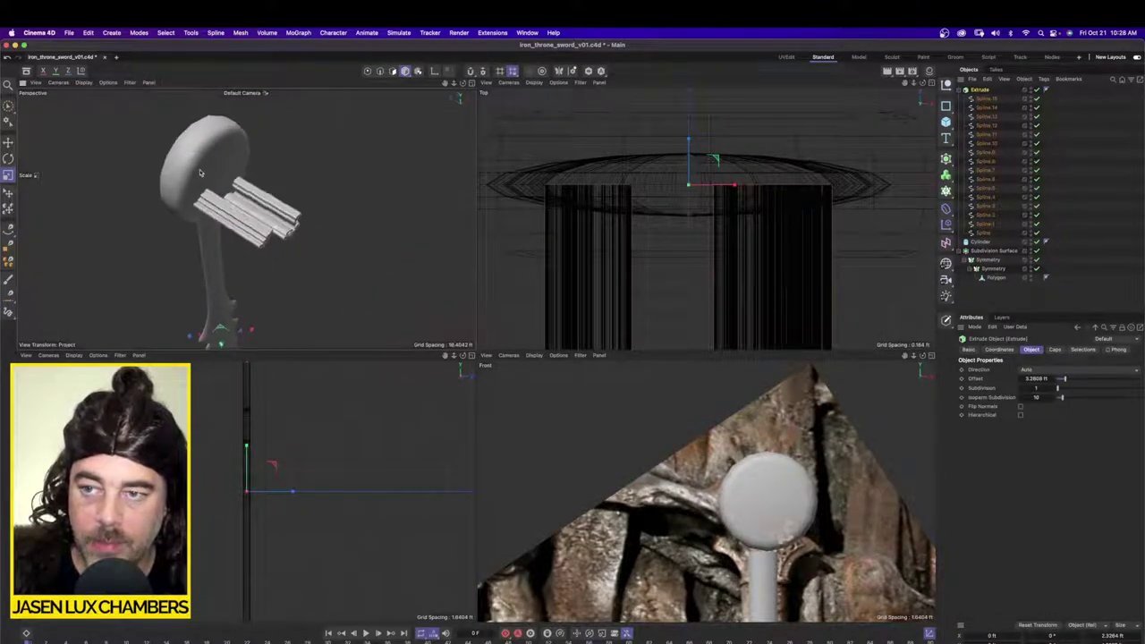
left_click(988, 99)
left_click(981, 90)
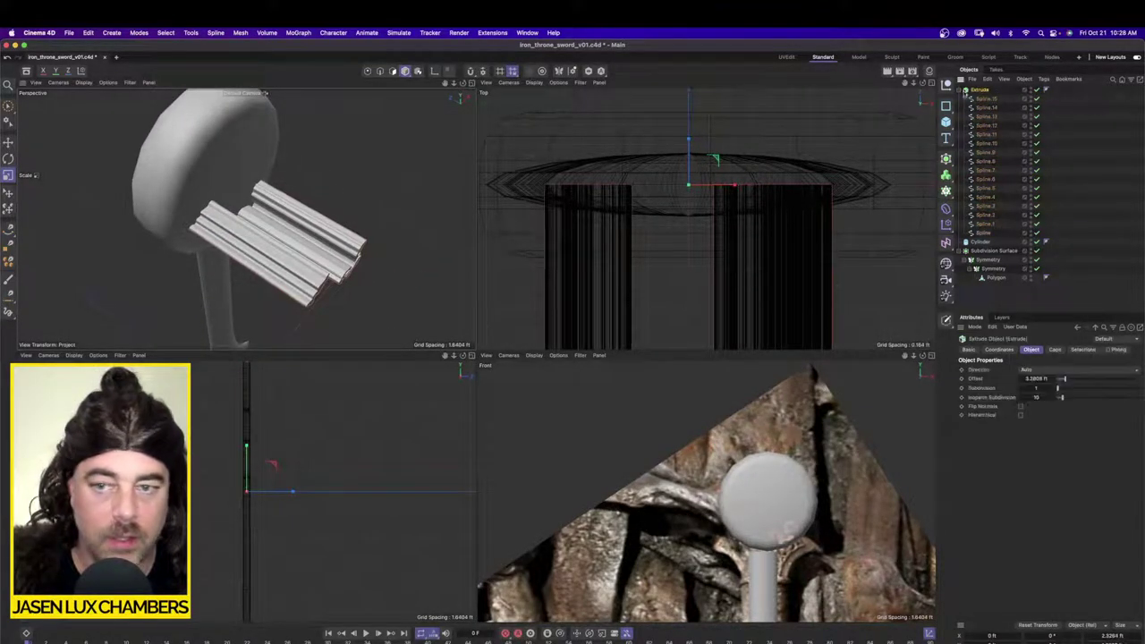
key("e")
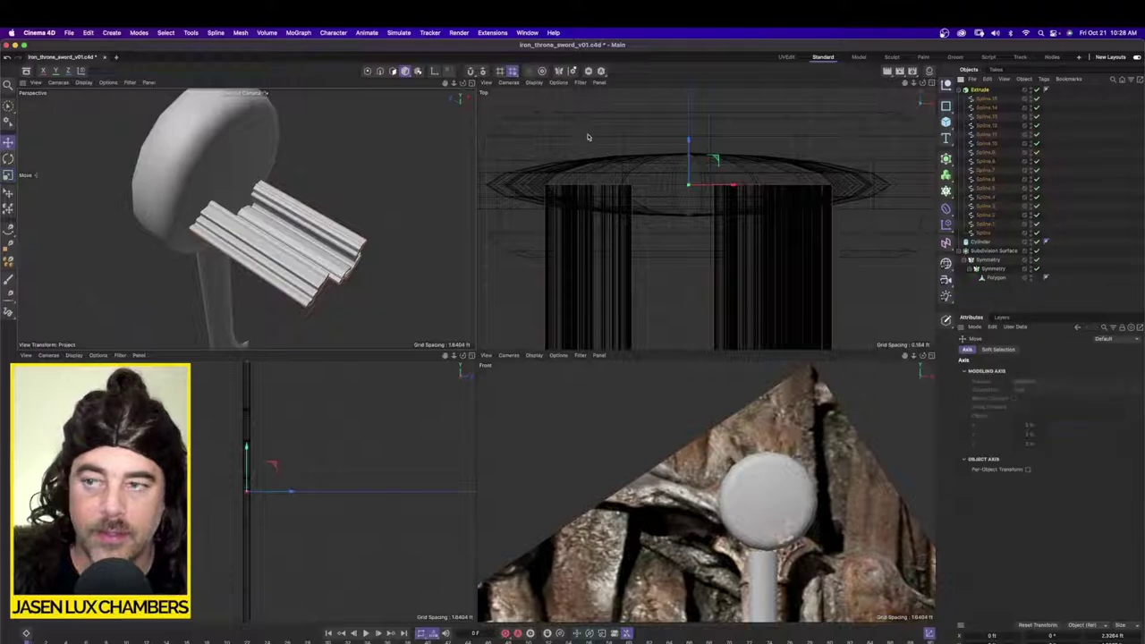
left_click_drag(705, 168, 685, 116)
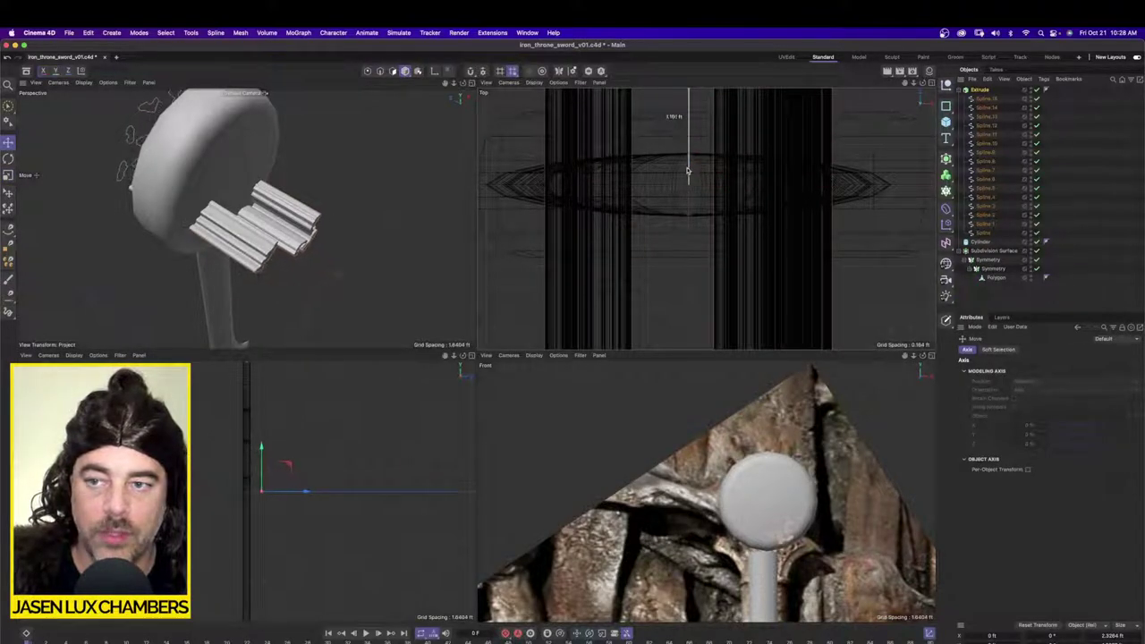
left_click_drag(390, 137, 247, 219, "alt")
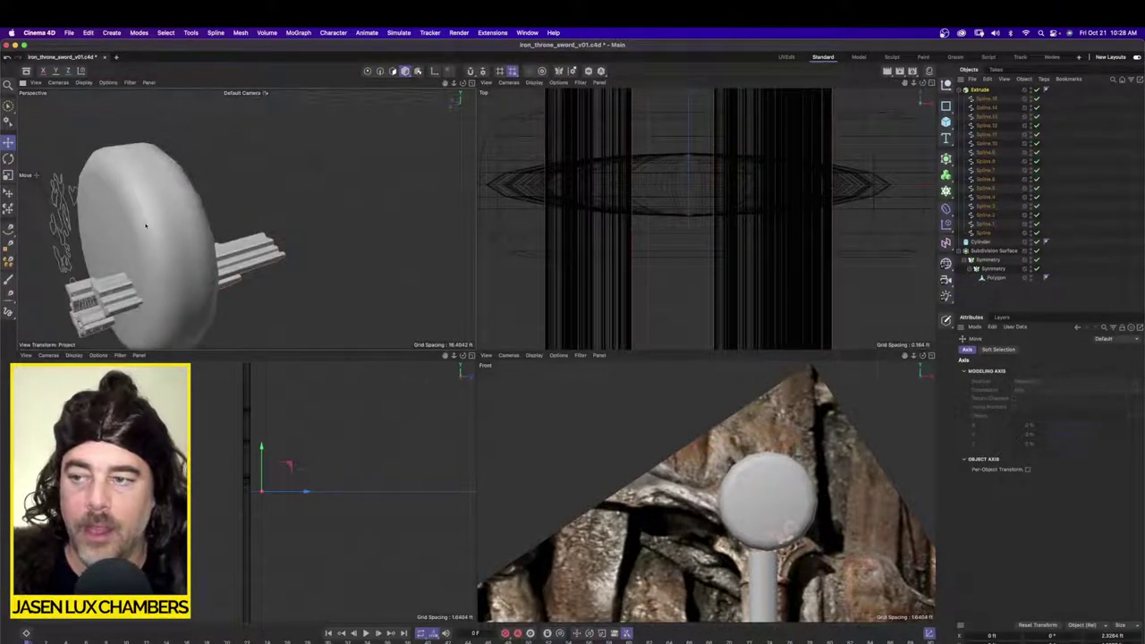
left_click_drag(145, 225, 349, 212, "alt")
left_click(472, 82)
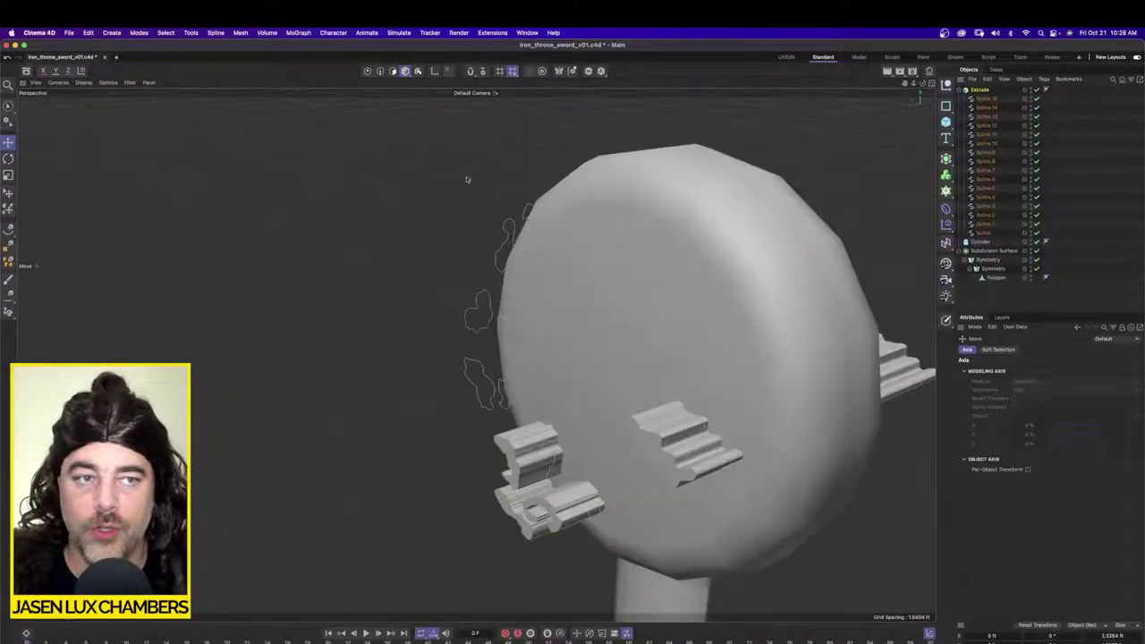
Step: Examine the pommel extrusions up close and check the nested splines one by one for those not being extruded
mouse_move(527, 317)
left_mouse_down("alt")
mouse_move(563, 301)
mouse_move(543, 322)
left_mouse_up("alt")
right_click_drag(543, 322, 591, 323, "alt")
left_click_drag(591, 322, 559, 358, "alt")
left_click(986, 100)
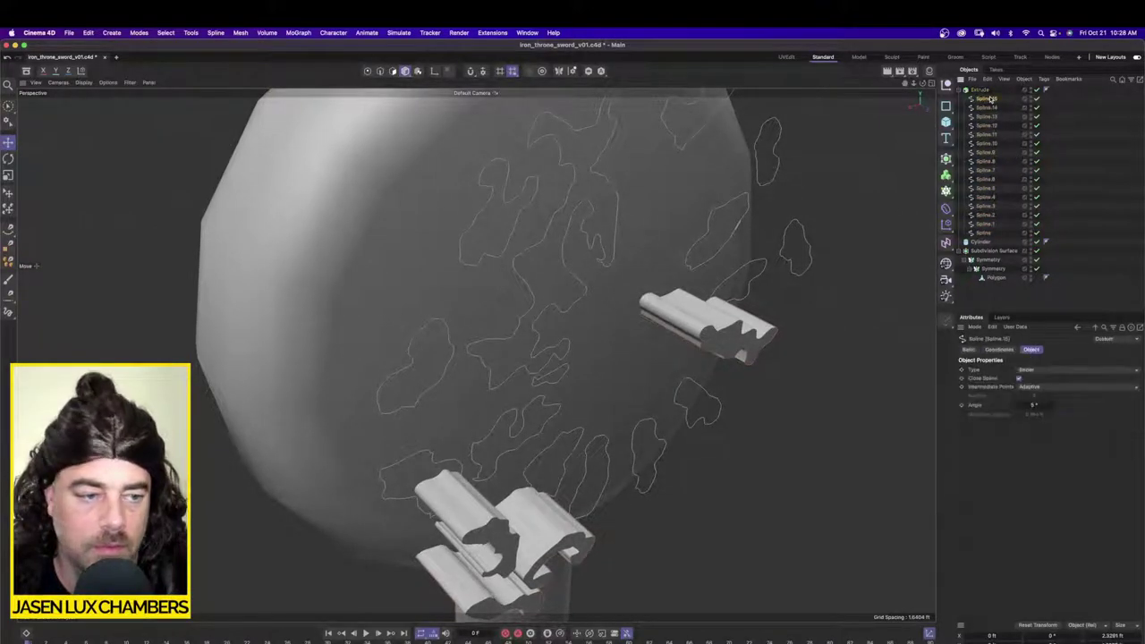
left_click(987, 116)
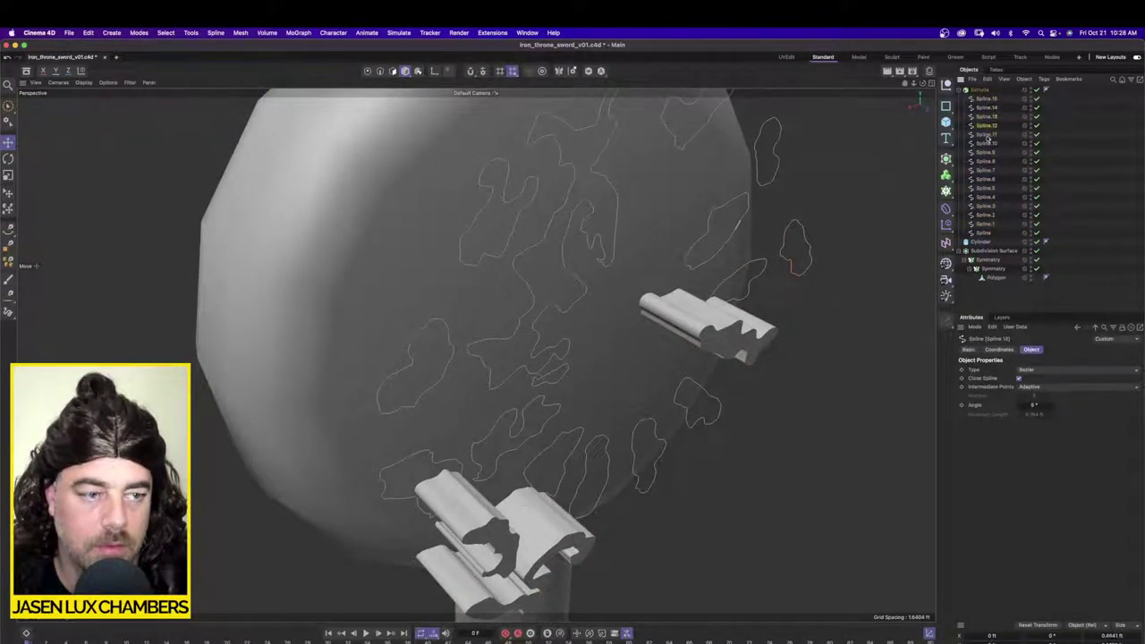
left_click(987, 152)
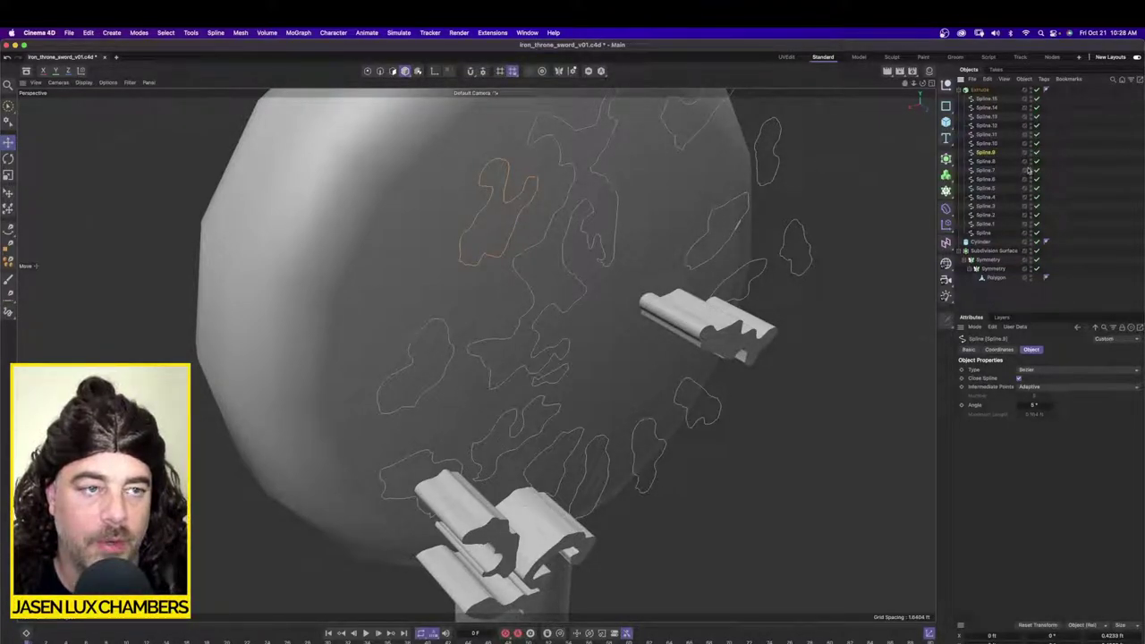
double_click(1032, 251)
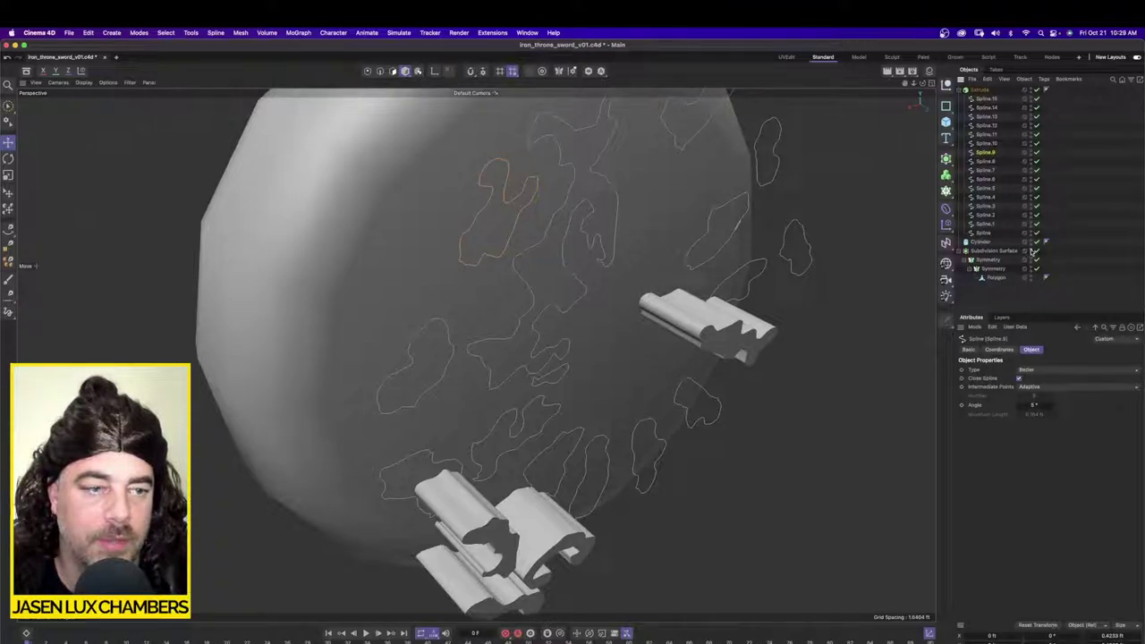
left_click(1032, 251)
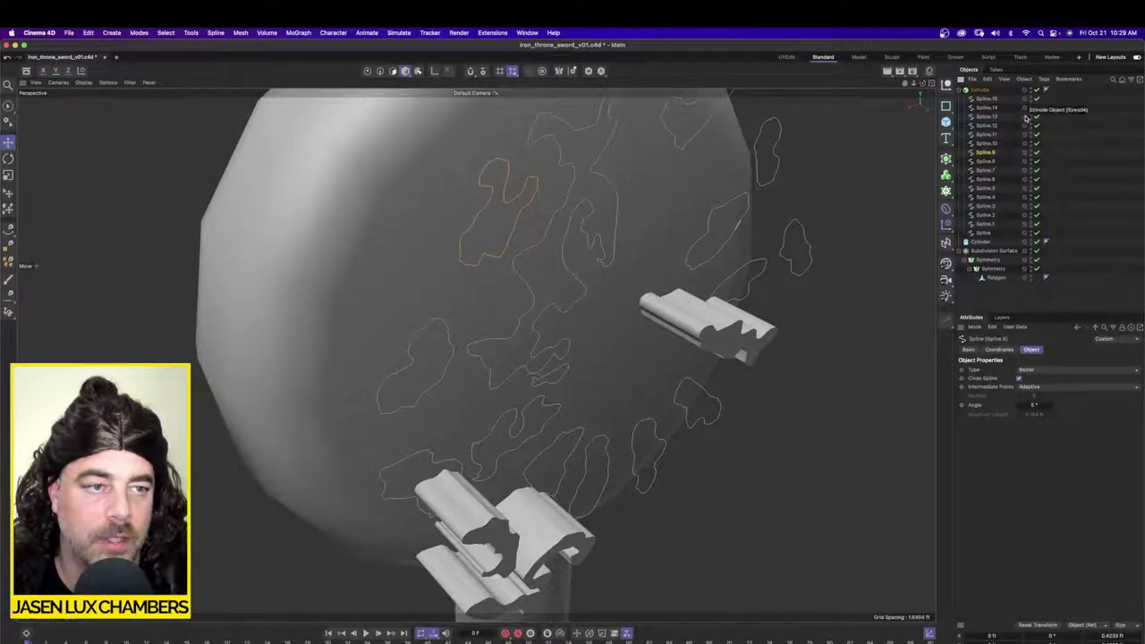
Step: Disable the cylinder disc and inspect the unextruded Spline.9 with all of its points selected
left_click(1034, 243)
mouse_move(581, 292)
left_mouse_down("alt")
mouse_move(632, 277)
mouse_move(583, 290)
left_mouse_up("alt")
right_click_drag(629, 278, 524, 285, "alt")
left_click_drag(523, 284, 500, 337, "alt")
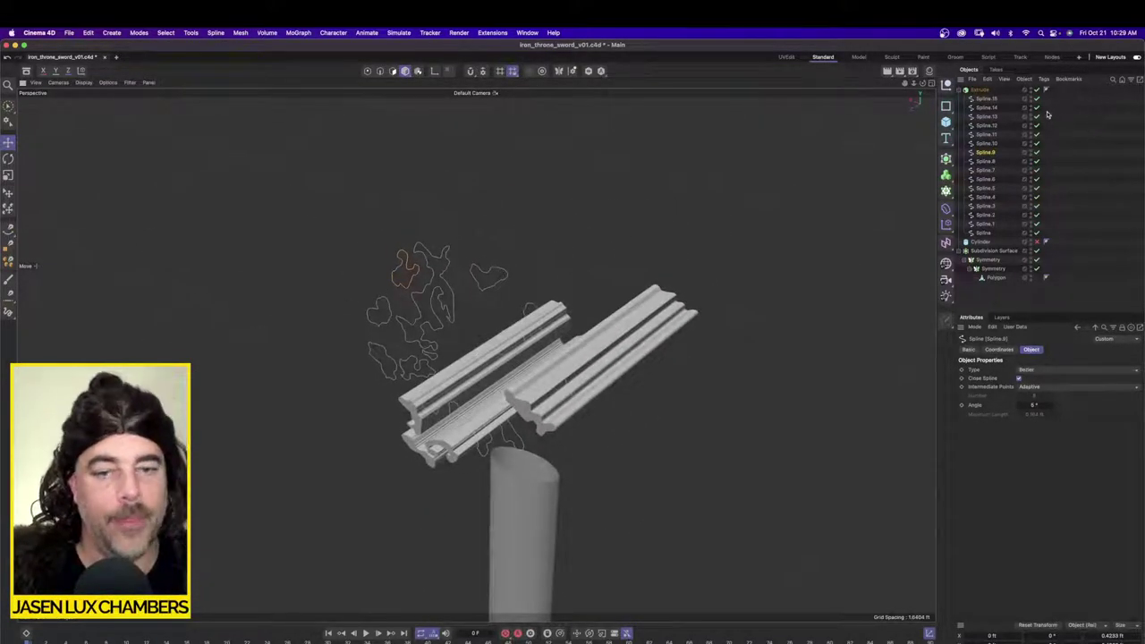
left_click_drag(422, 276, 419, 266, "alt")
right_click_drag(419, 266, 679, 269, "alt")
left_click(367, 70)
key("ctrl+a")
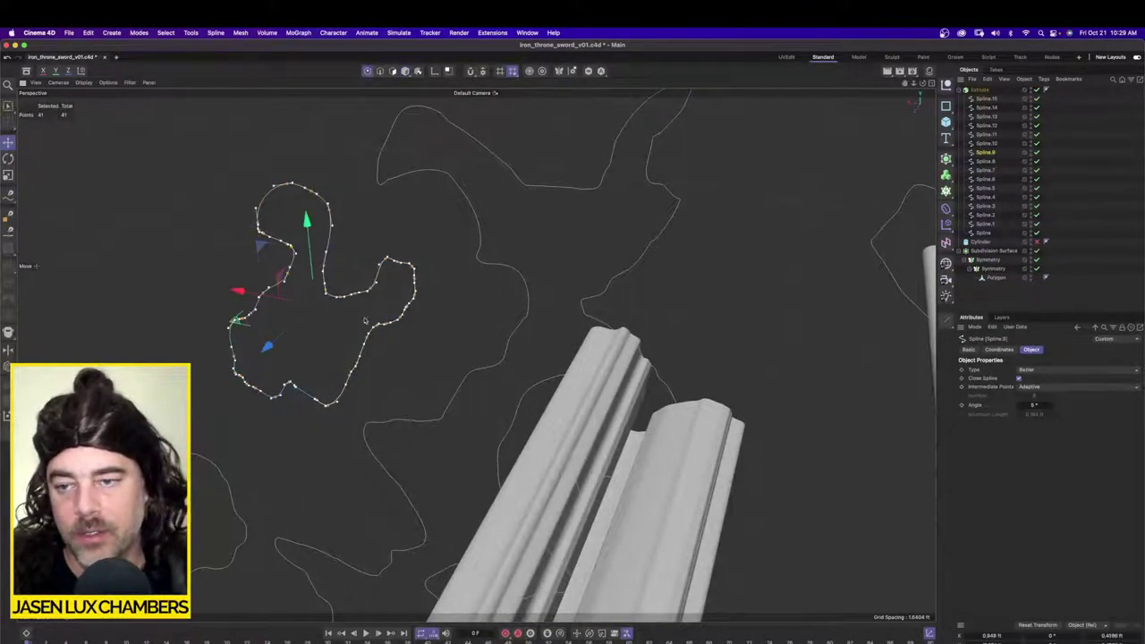
key("s")
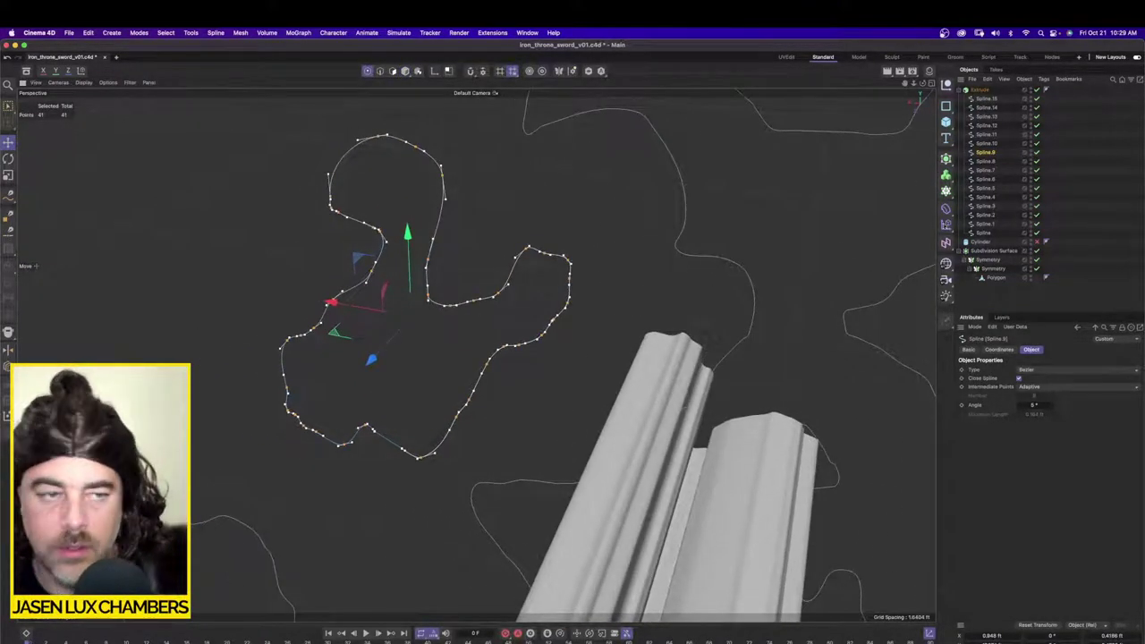
Step: Enable Hierarchical on the Extrude object so that every nested pommel spline is extruded
left_click(979, 91)
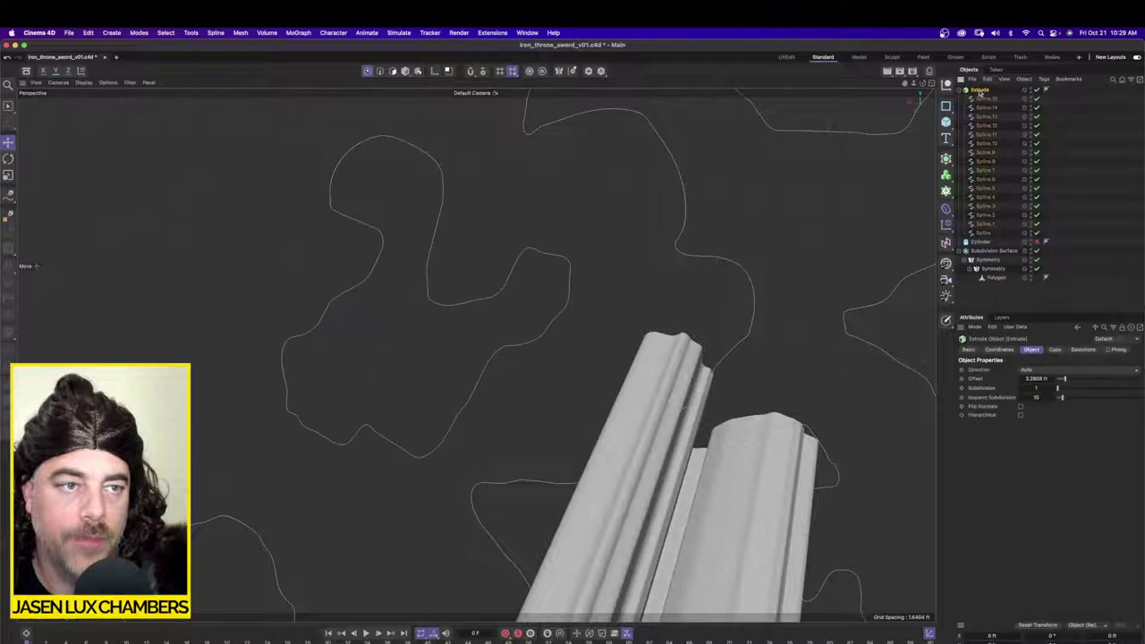
left_click(1021, 416)
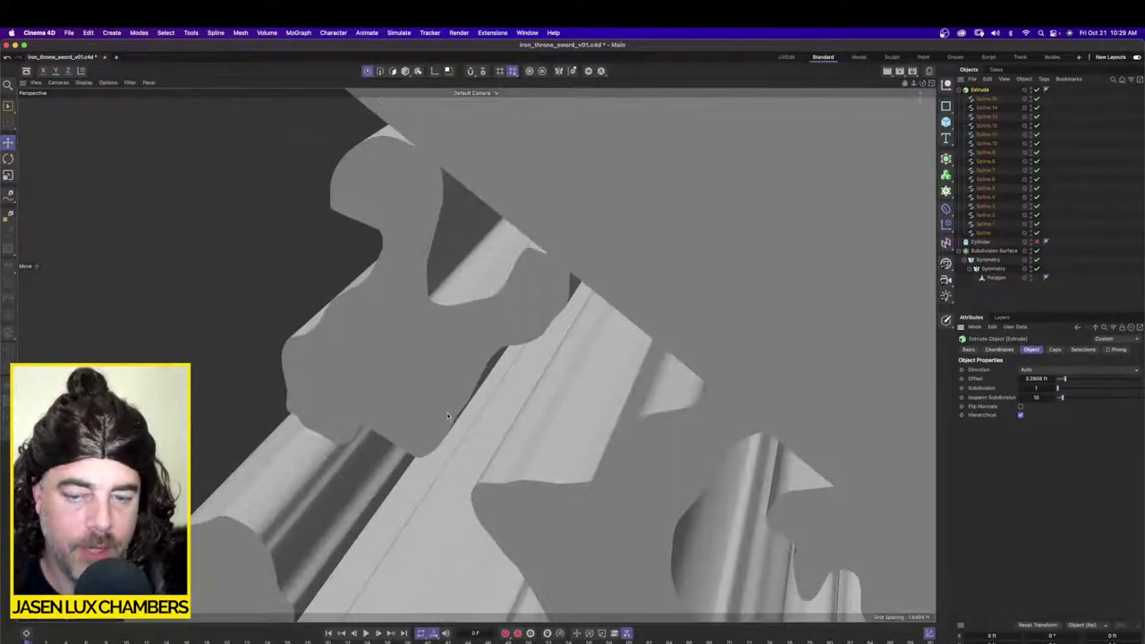
key("s")
left_click_drag(511, 393, 421, 373, "alt")
right_click_drag(606, 412, 684, 399, "alt")
left_click_drag(607, 416, 839, 396, "alt")
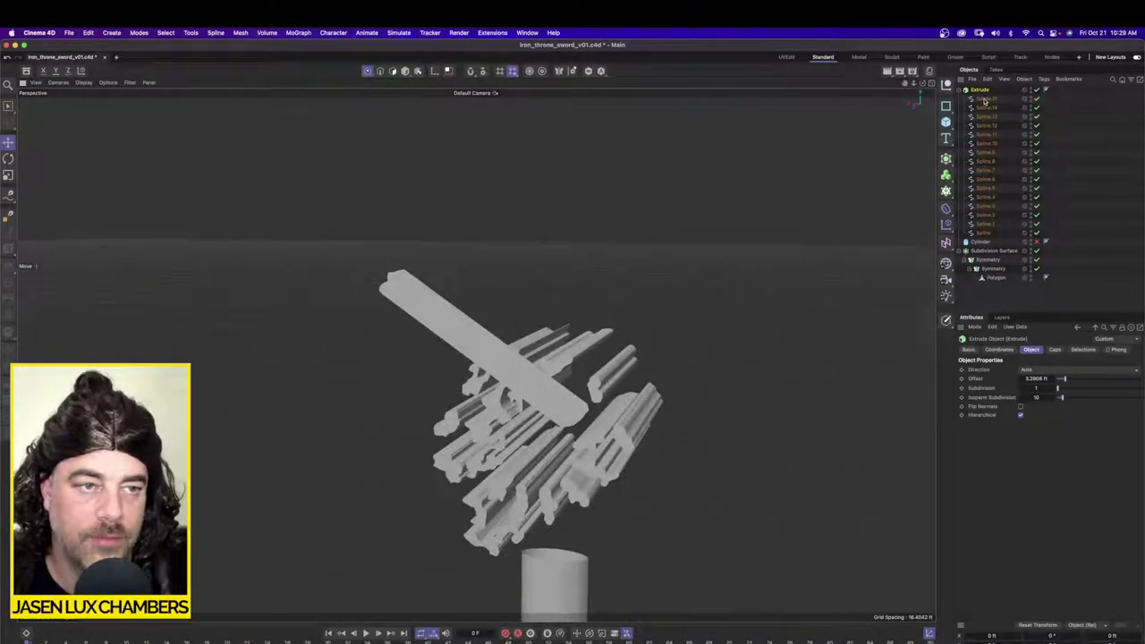
Step: Identify the spline that extrudes in the wrong direction and take Spline.12 out of the Extrude object
left_click(986, 99)
left_click(988, 107)
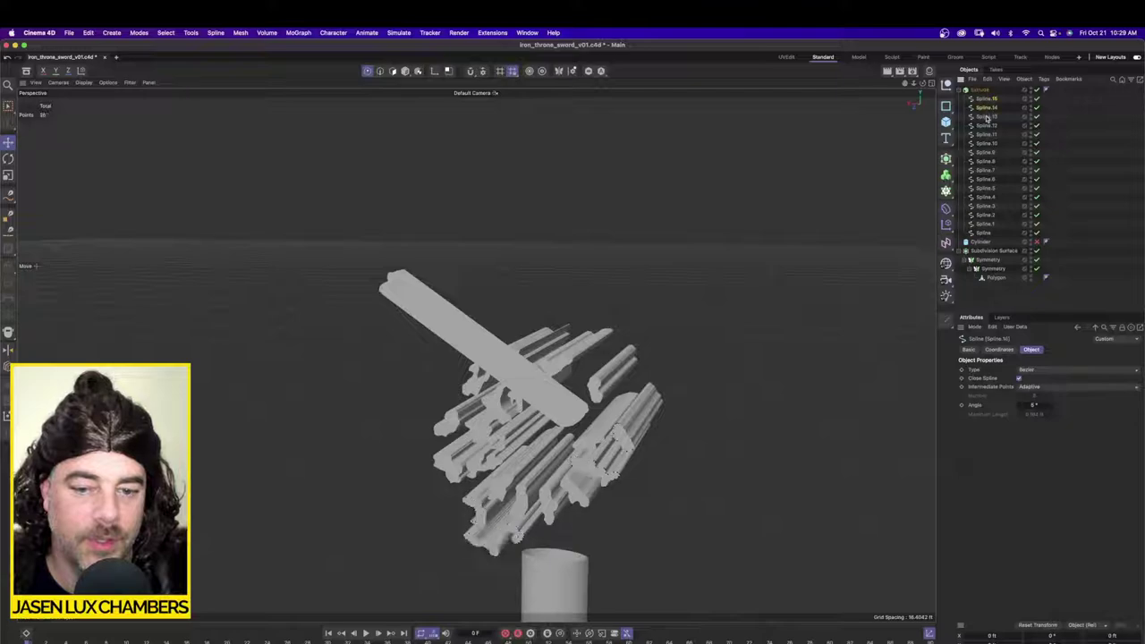
left_click(988, 127)
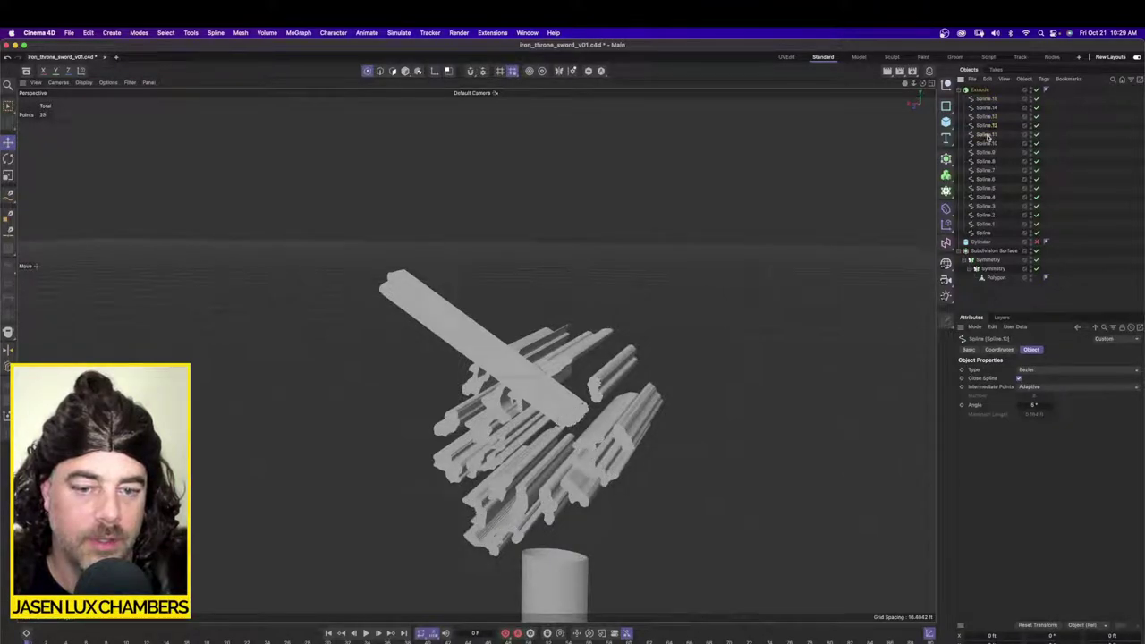
left_click(988, 126)
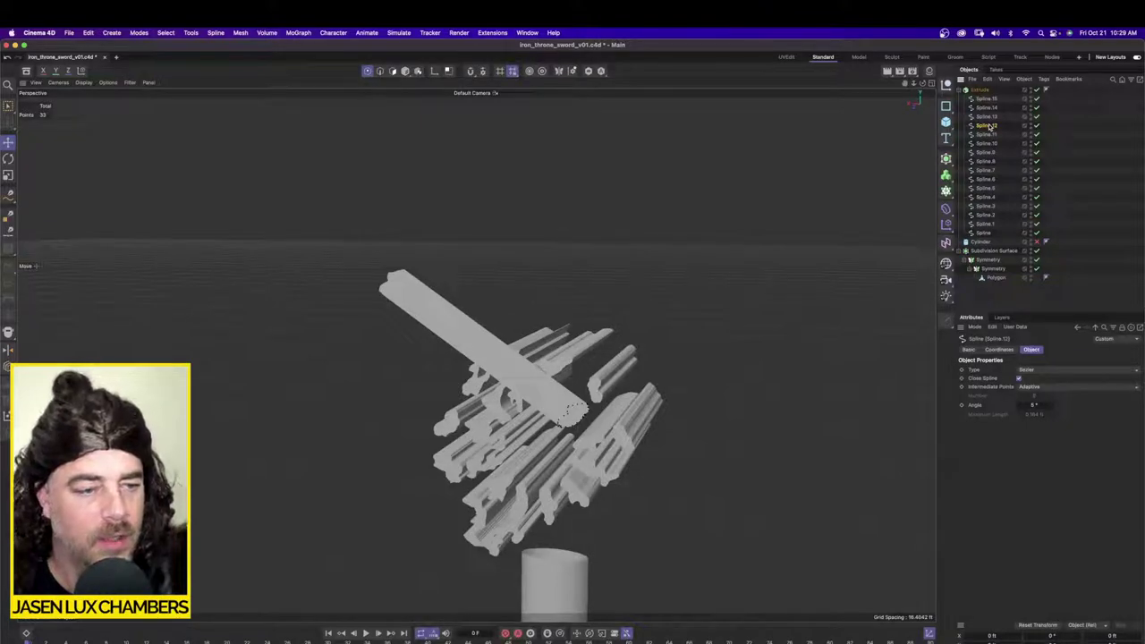
left_click_drag(990, 126, 988, 90)
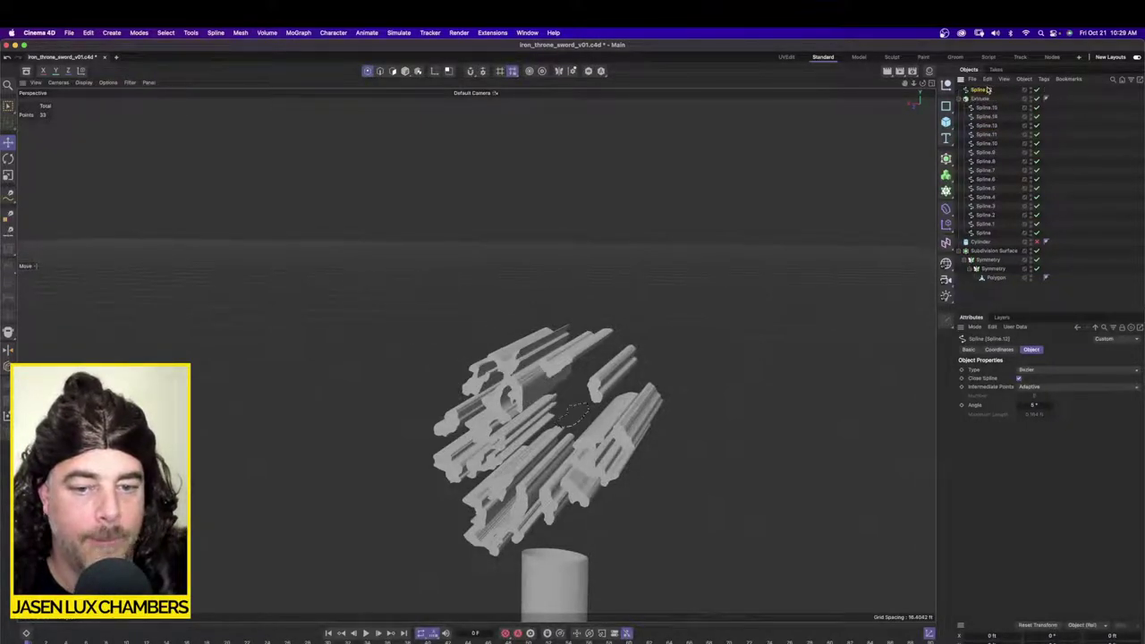
Step: Duplicate the Extrude, delete the copy's fifteen splines, and nest Spline.12 under it instead
left_click(984, 98)
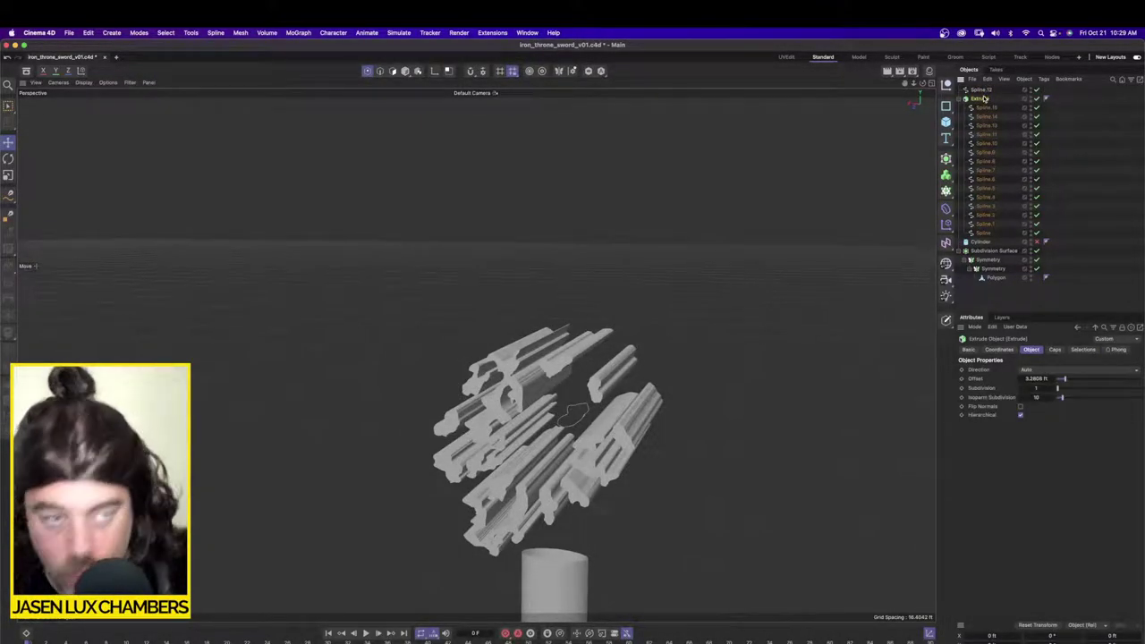
key("super+v")
left_click(986, 101)
left_click(988, 225, "shift")
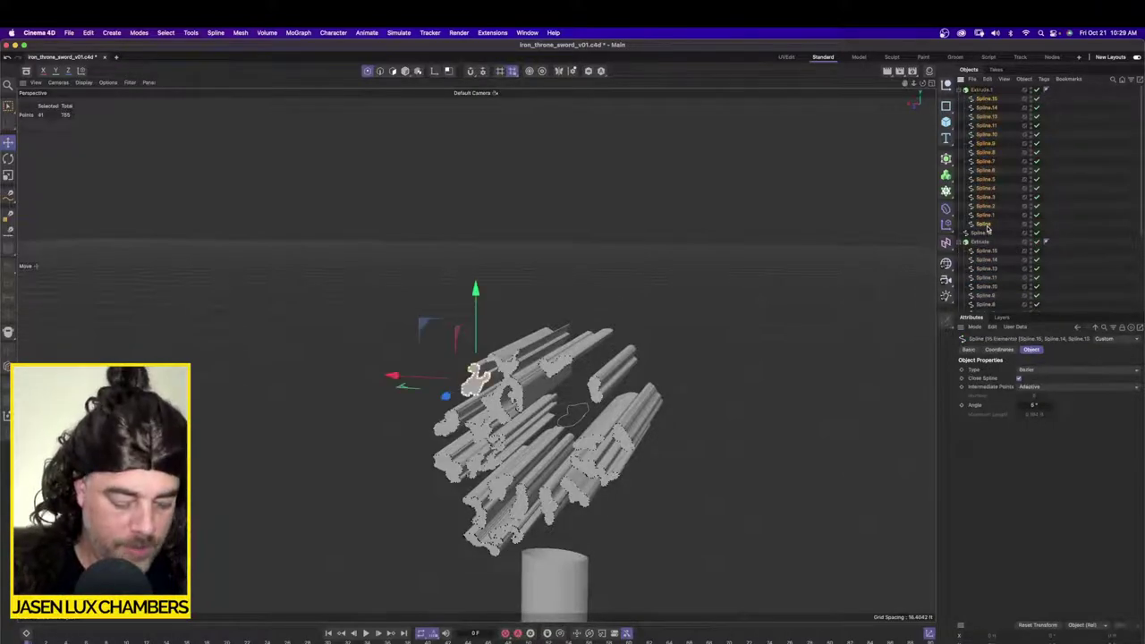
key("Delete")
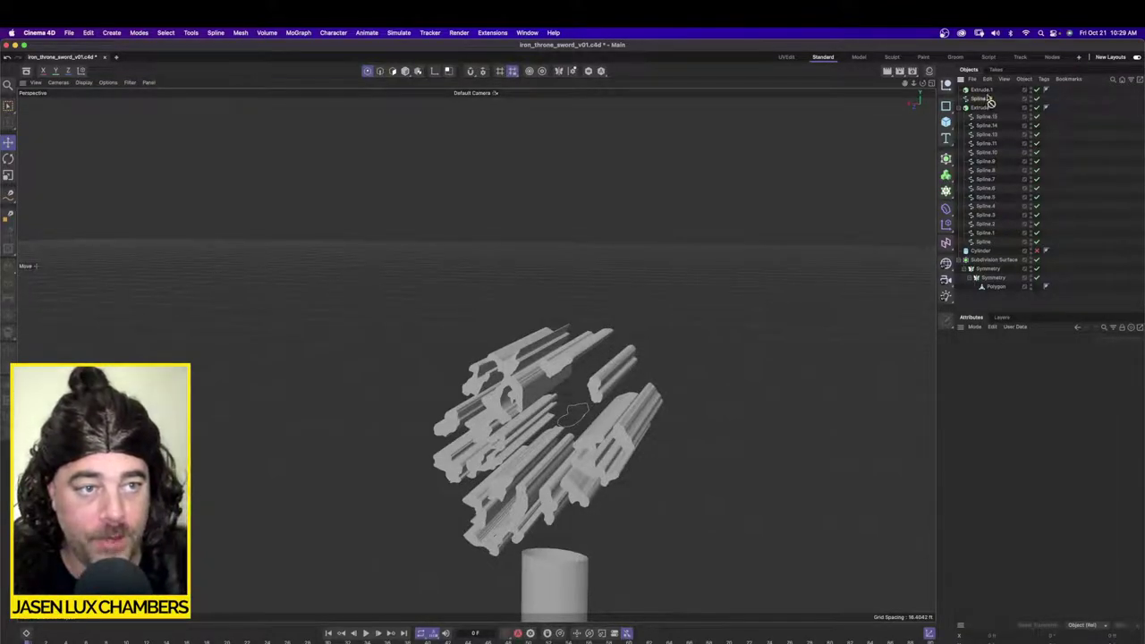
left_click(982, 89)
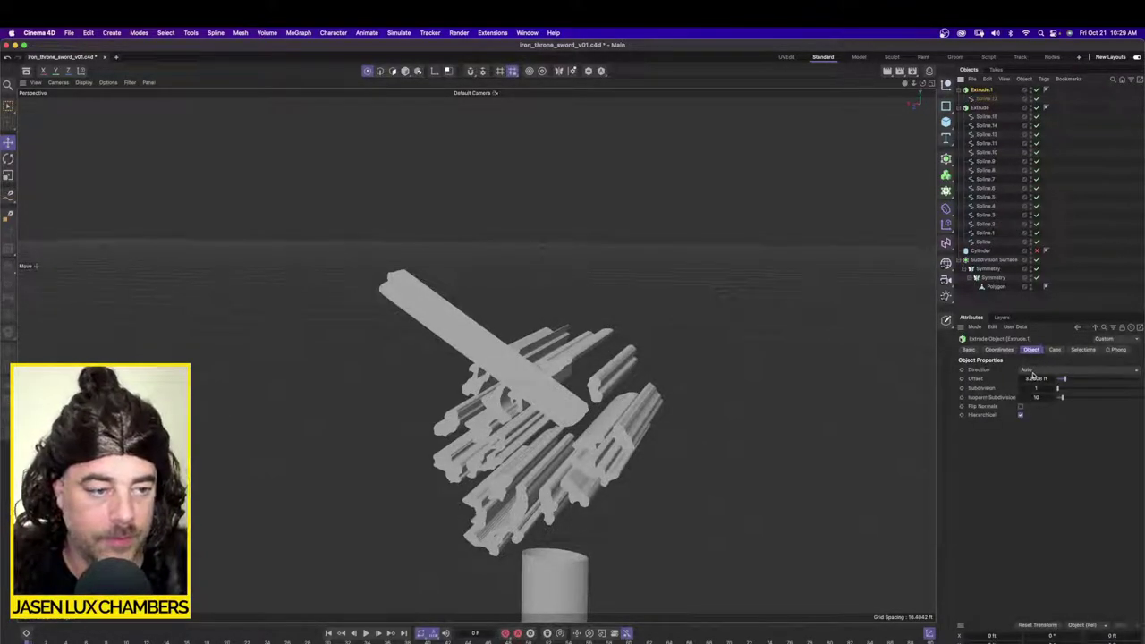
Step: Set the Extrude.1 direction to Z and its offset to -3.2808 ft to align it with the other extrusions
left_click(1033, 370)
left_click(1033, 378)
left_click(1034, 370)
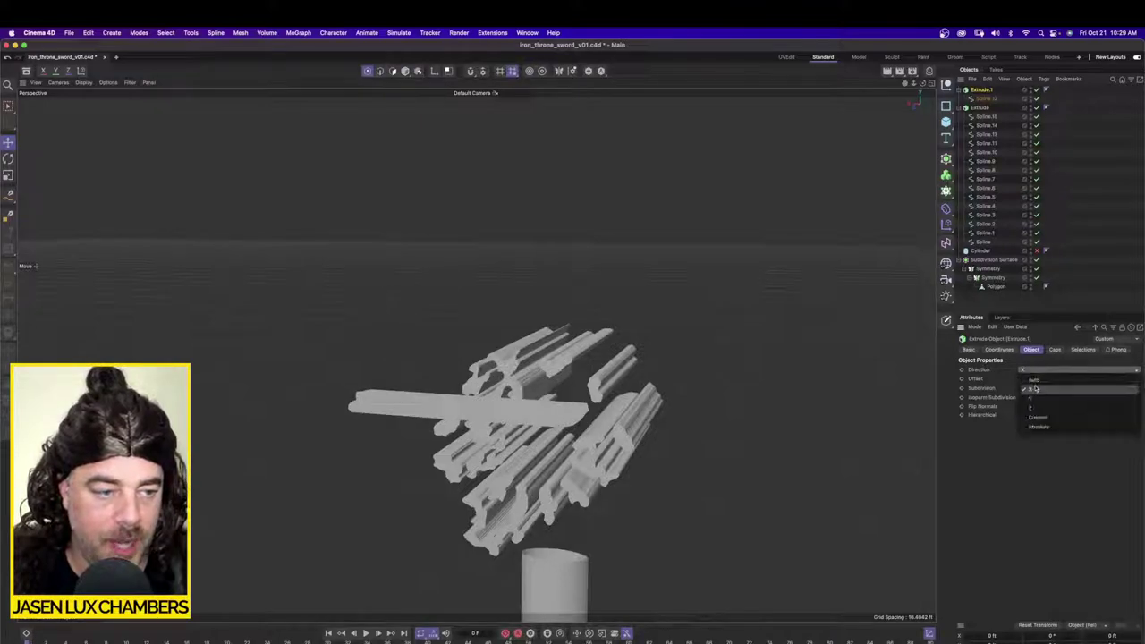
left_click(1031, 397)
left_click(1035, 371)
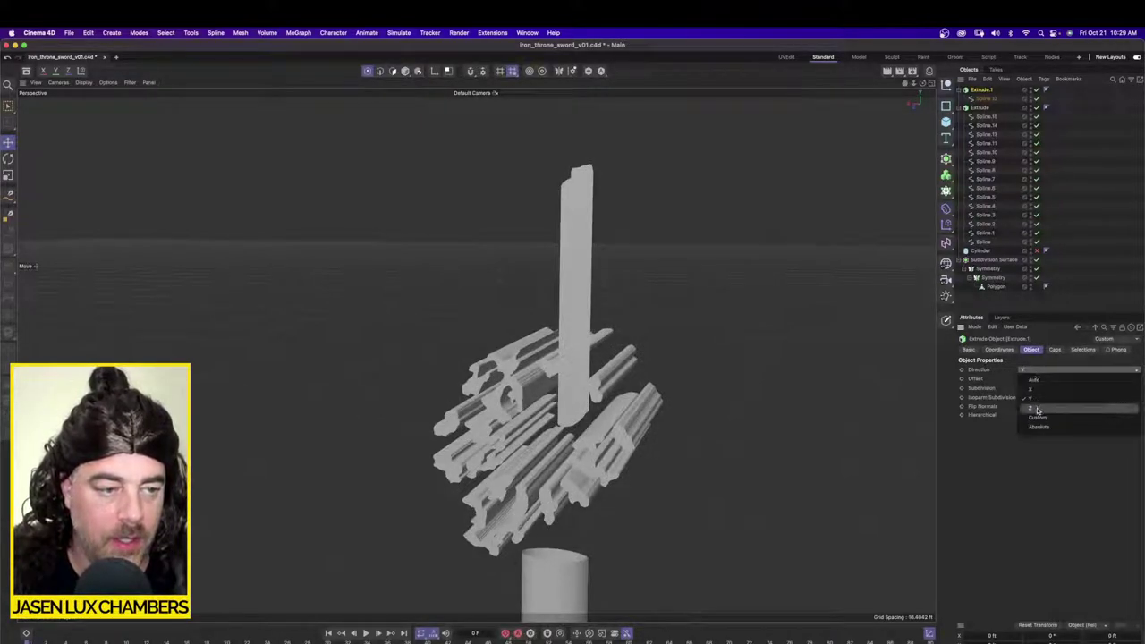
left_click(1038, 408)
double_click(1029, 379)
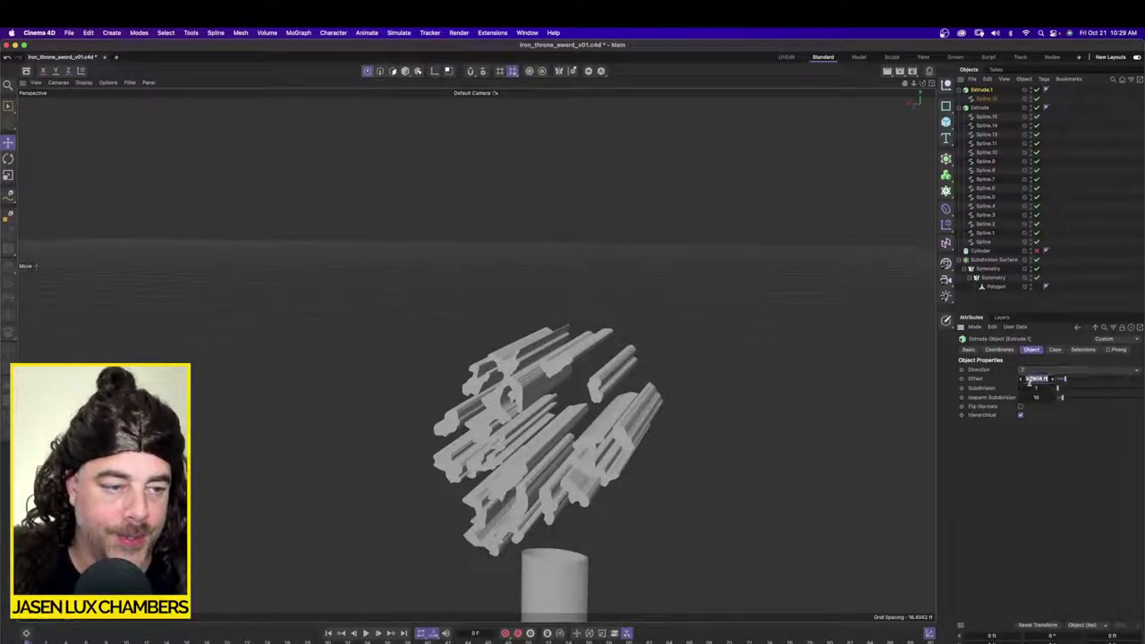
key("Return")
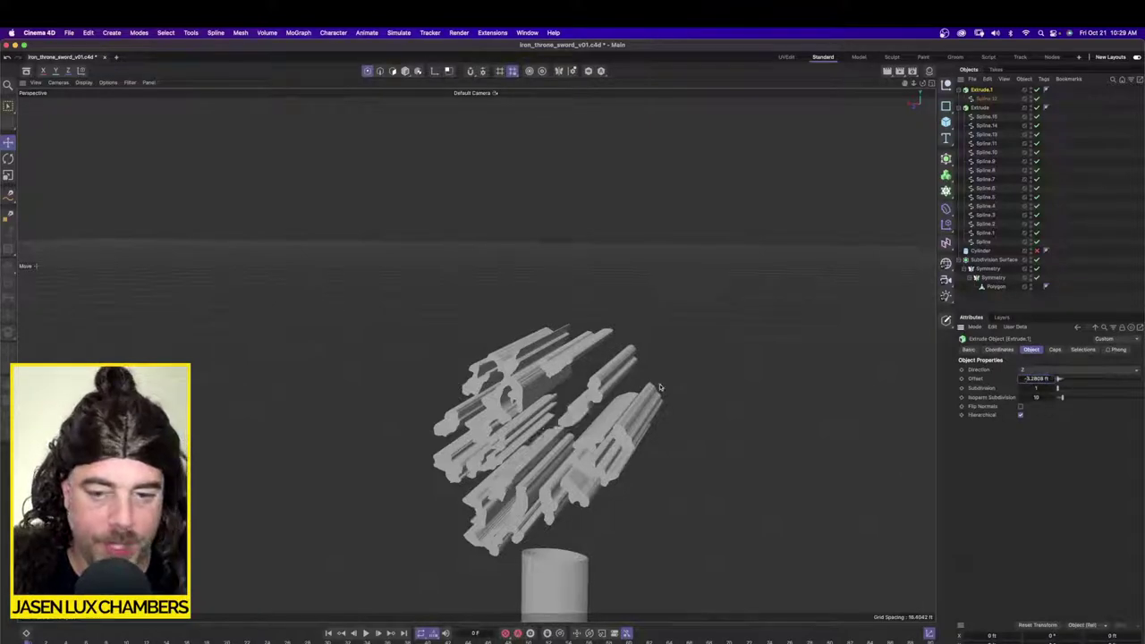
left_click_drag(661, 388, 861, 184, "alt")
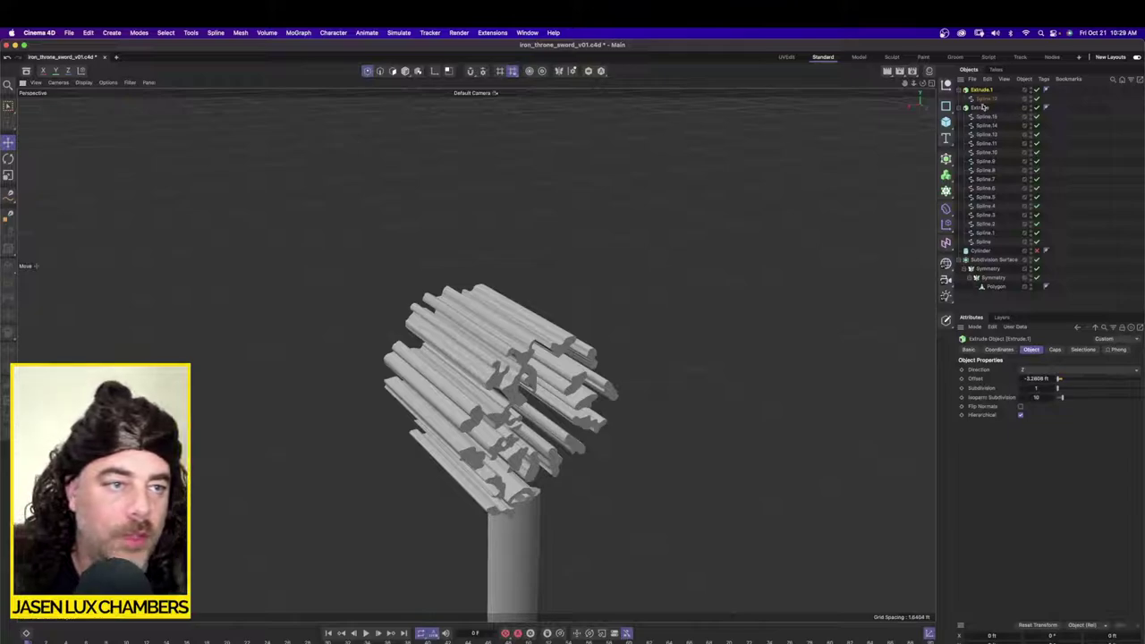
Step: Group both Extrude objects into a null and re-enable the cylinder disc
left_click(960, 89)
left_click(960, 99)
left_click(981, 100)
left_click(985, 92, "shift")
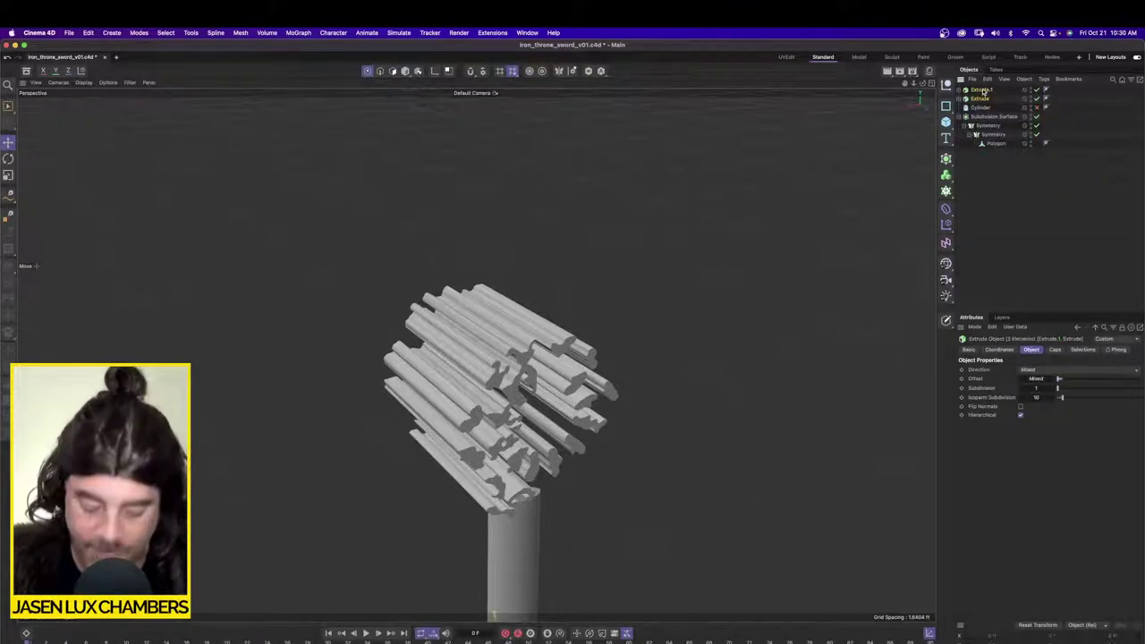
key("alt+g")
left_click(1036, 99)
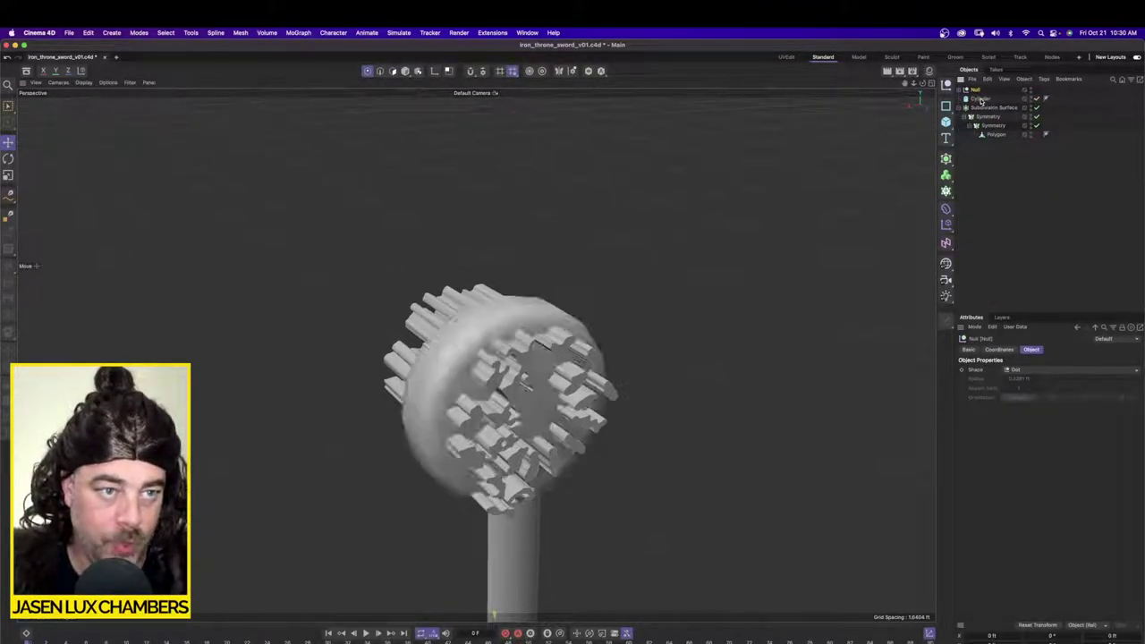
Step: Add a Boole object and nest the Cylinder and the extrusions' Null under it, with the Cylinder first, to cut the pommel openings
left_click(980, 98)
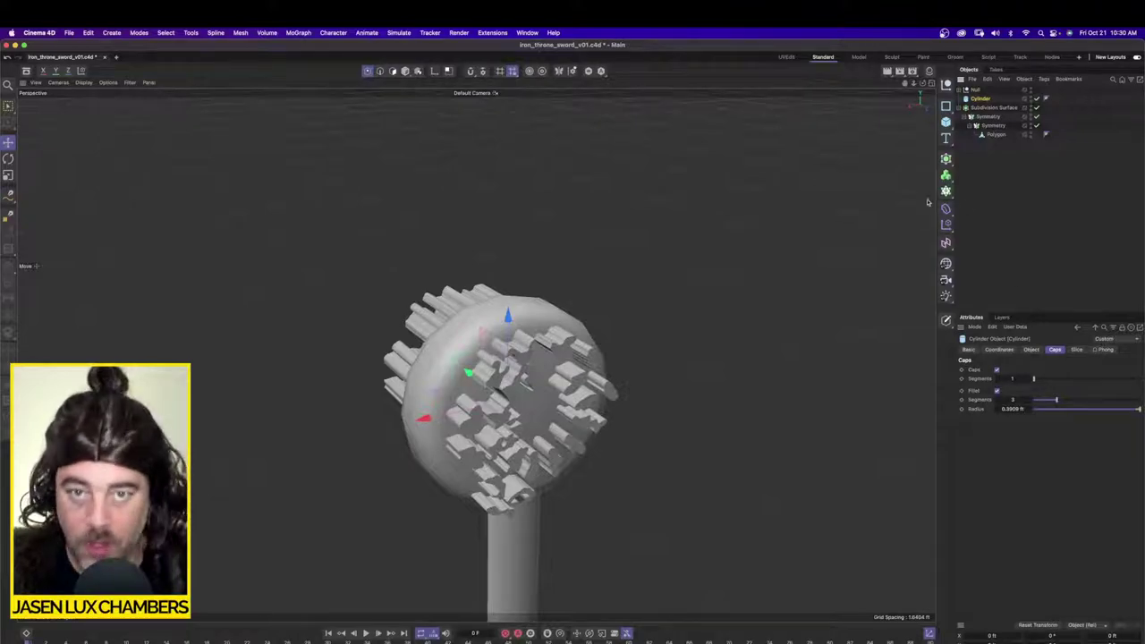
left_click(946, 158)
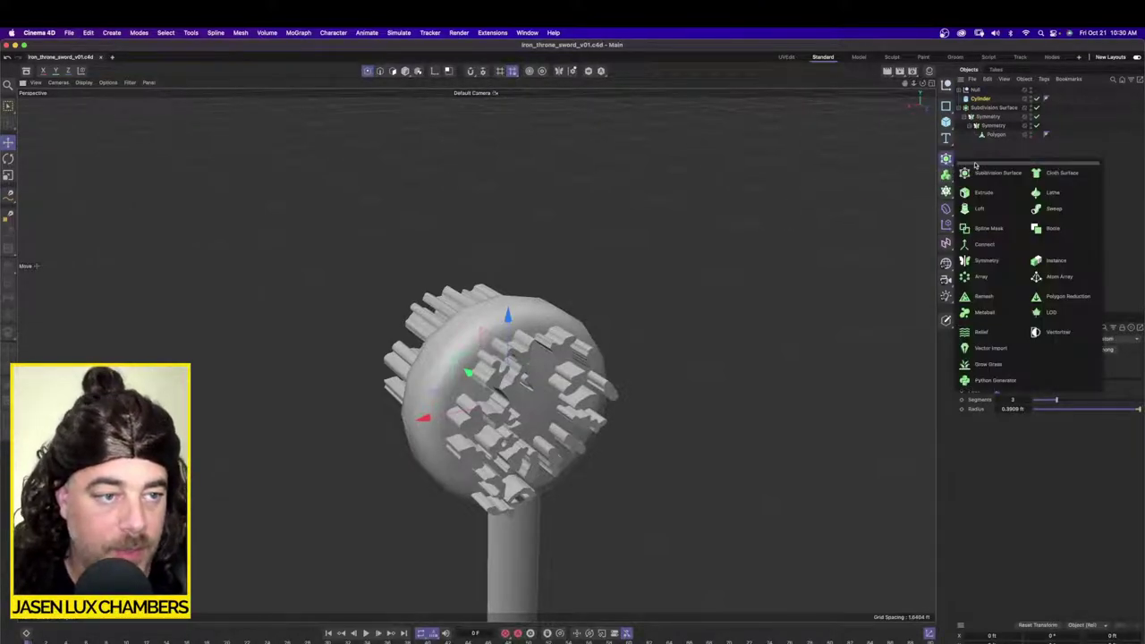
left_click(1064, 229)
left_click(980, 108)
left_click(976, 100, "shift")
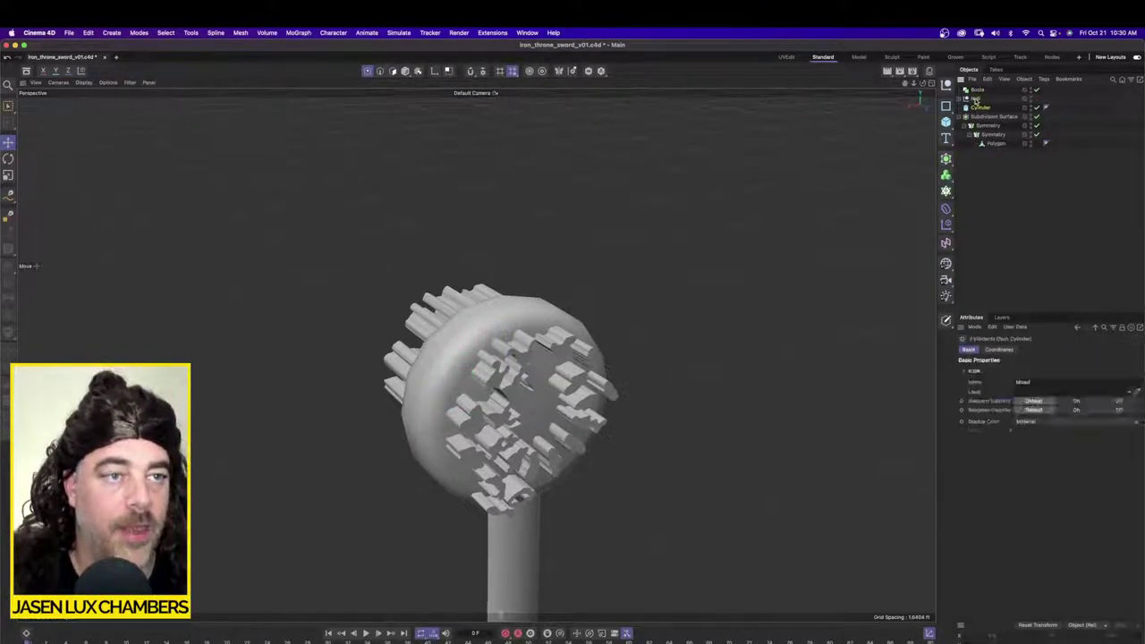
left_click_drag(976, 99, 981, 94)
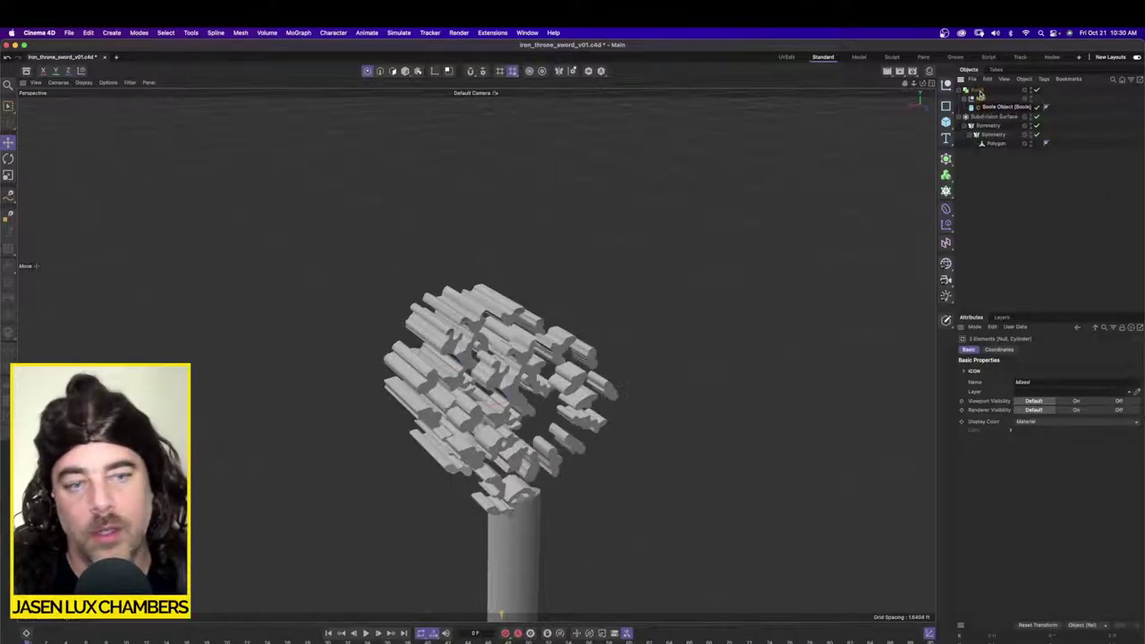
left_click(984, 98)
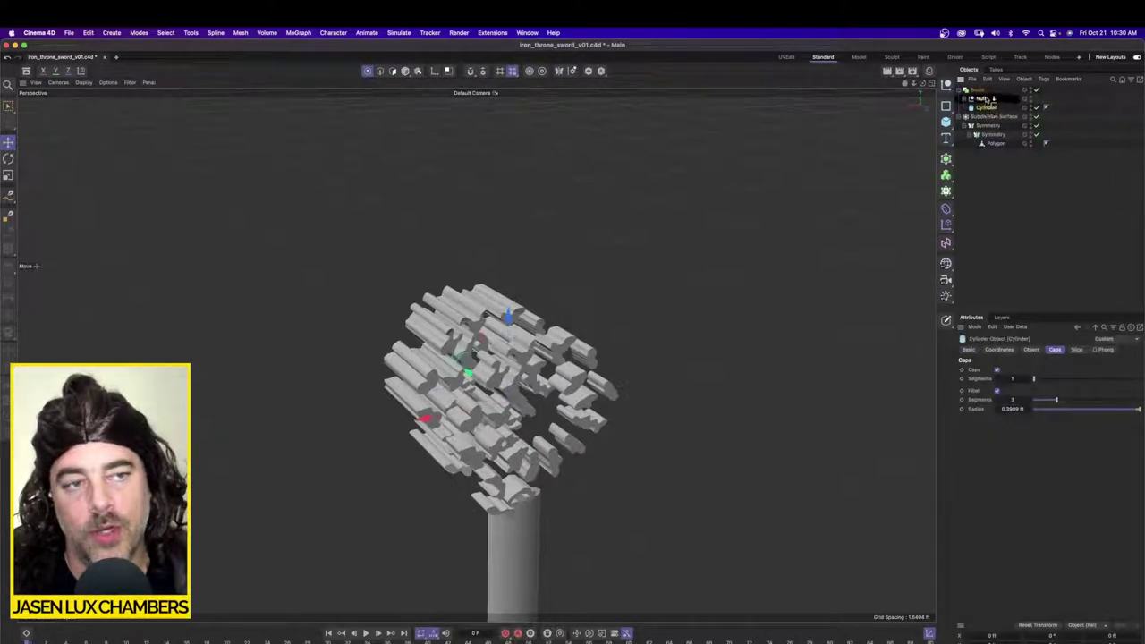
left_click(989, 237)
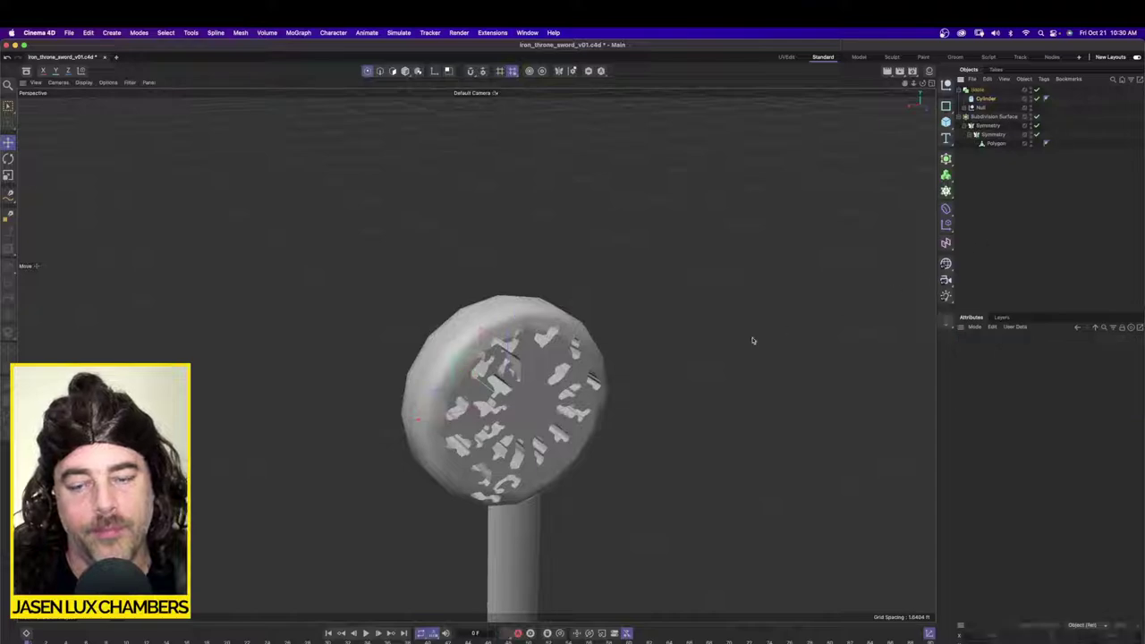
Step: Inspect the openings cut into the pommel disc, and nest the Boole under a new Connect object
left_click_drag(754, 340, 614, 280, "alt")
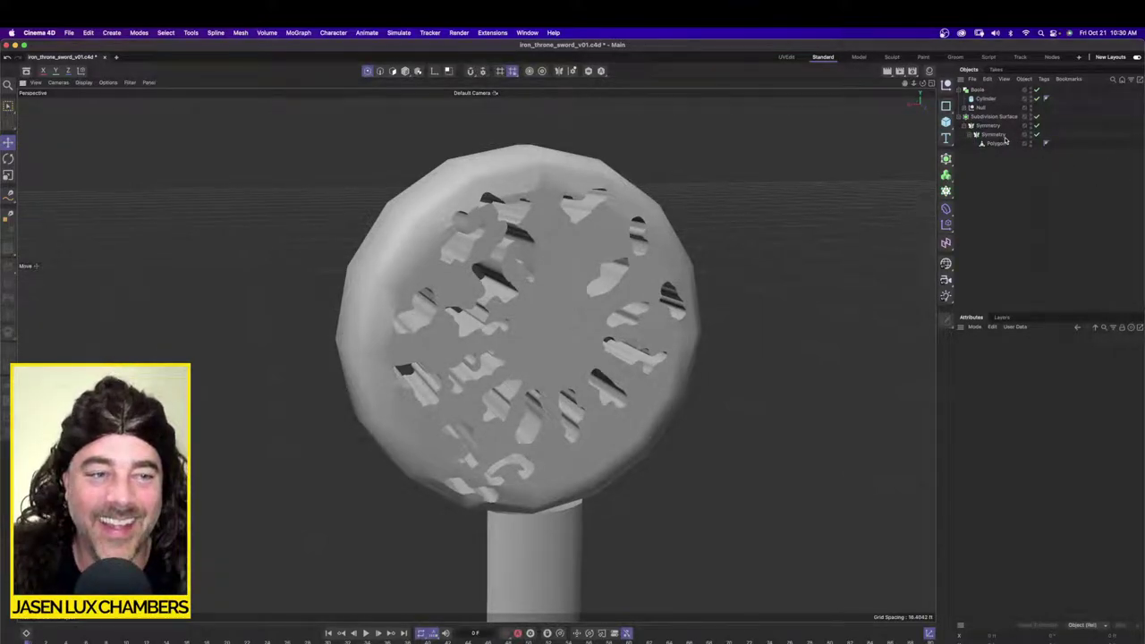
left_click(966, 108)
left_click(978, 90)
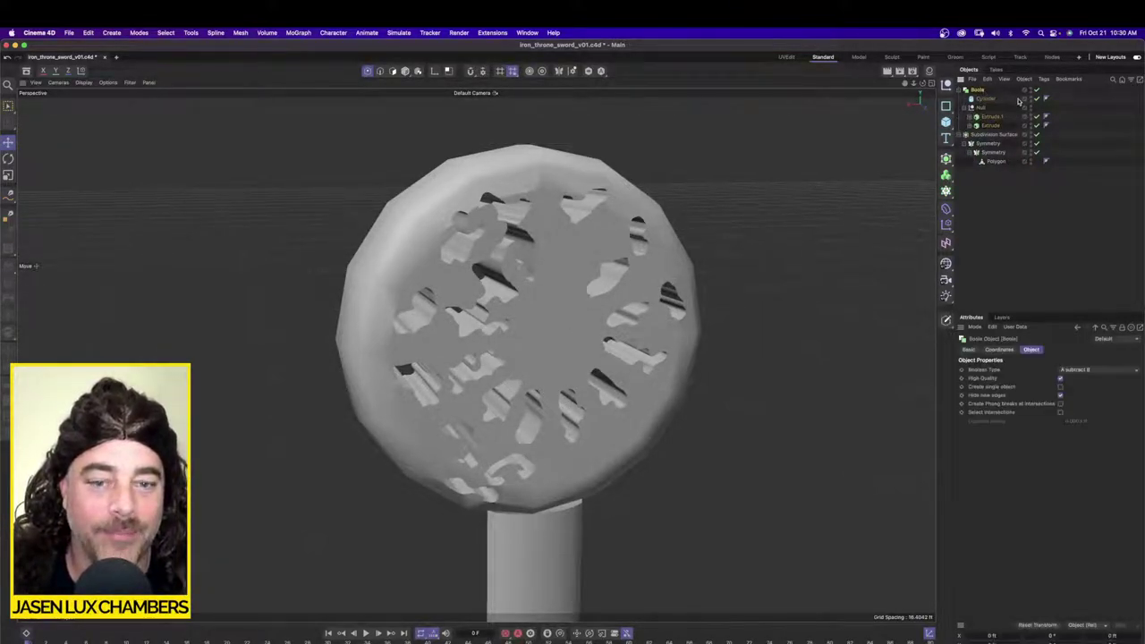
left_click_drag(632, 458, 591, 412, "alt")
right_click_drag(591, 412, 567, 413, "alt")
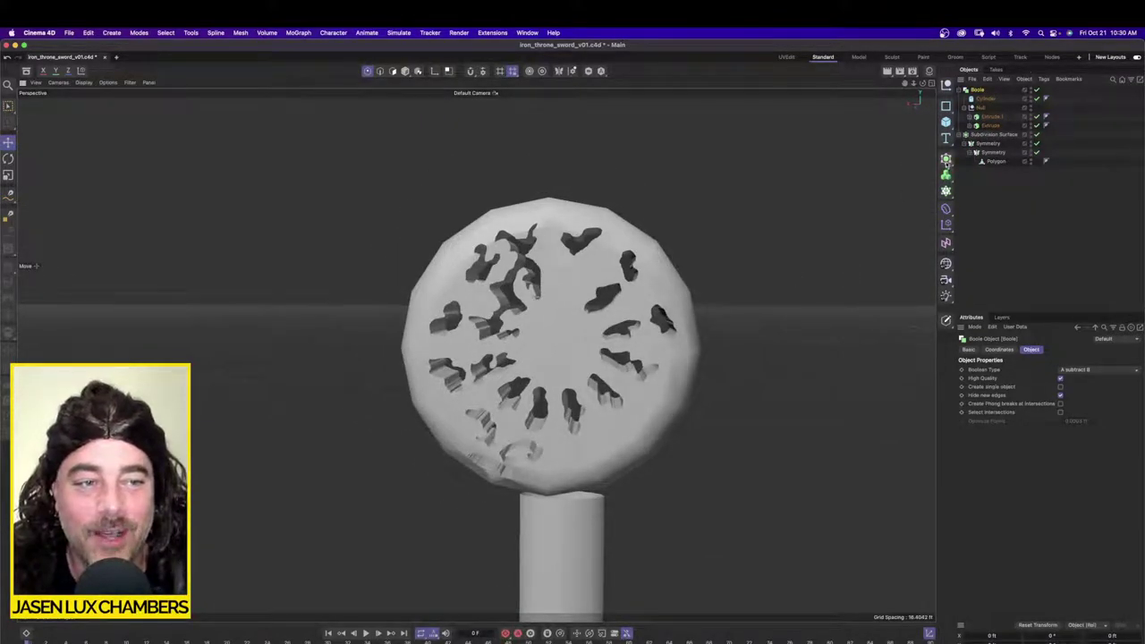
left_click(947, 162)
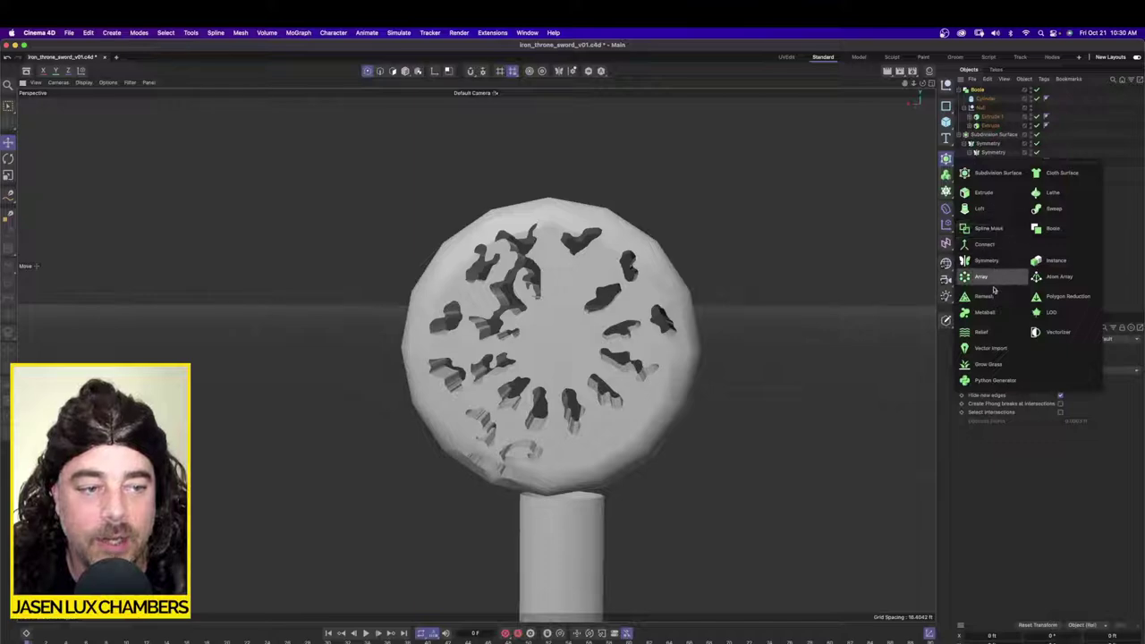
left_click(986, 244)
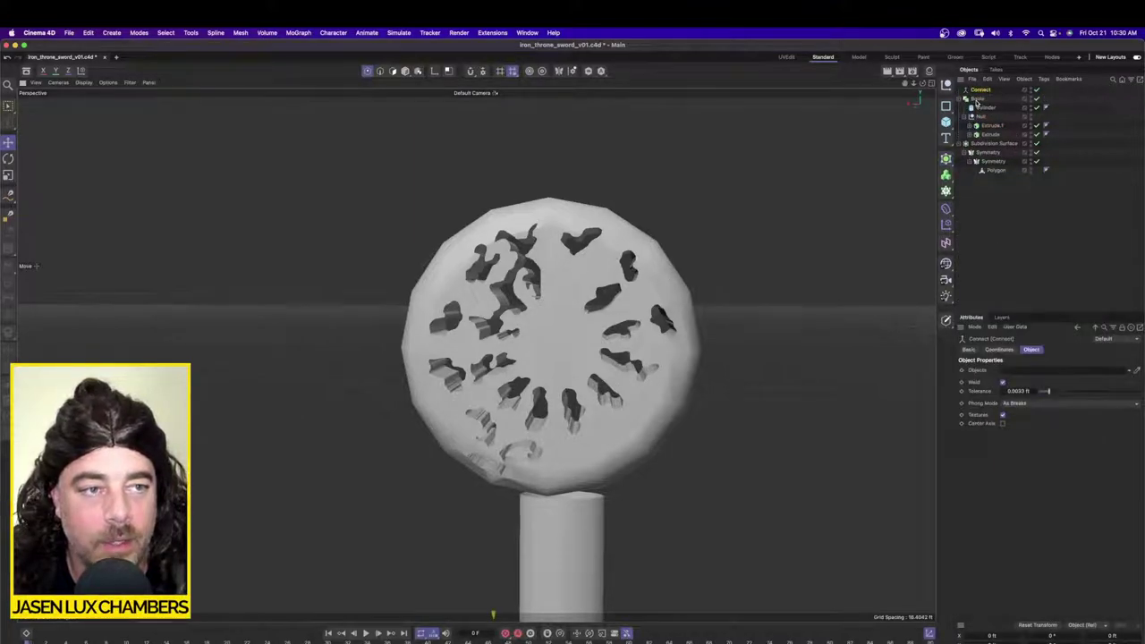
left_click_drag(978, 101, 988, 91)
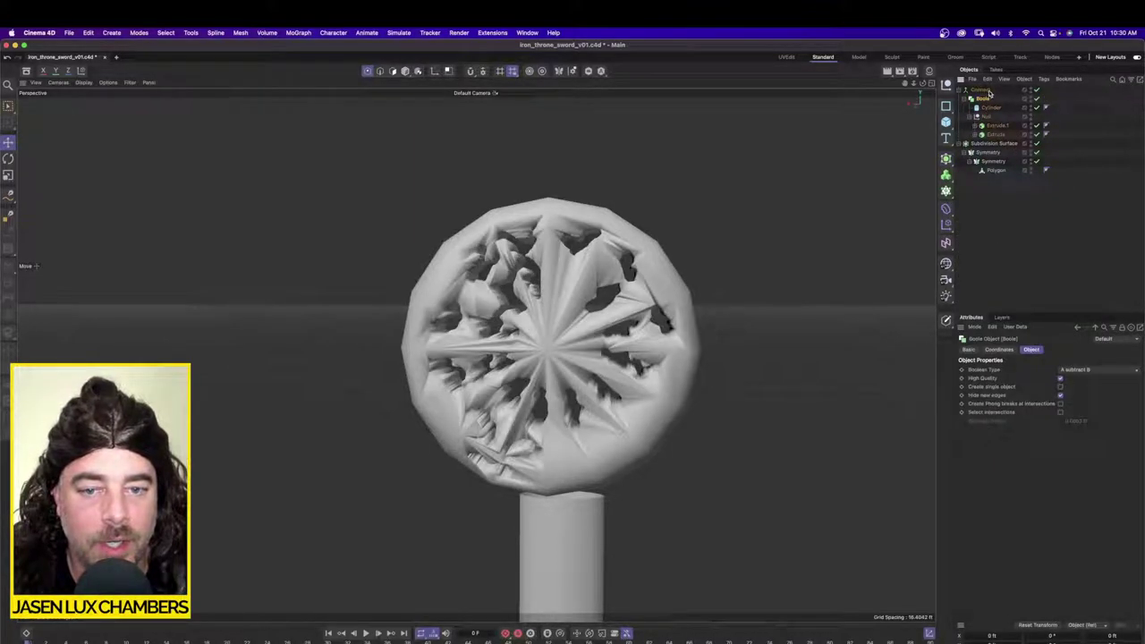
Step: Add a Remesh object, nest the Connect under it, and inspect the remeshed pommel
left_click(947, 161)
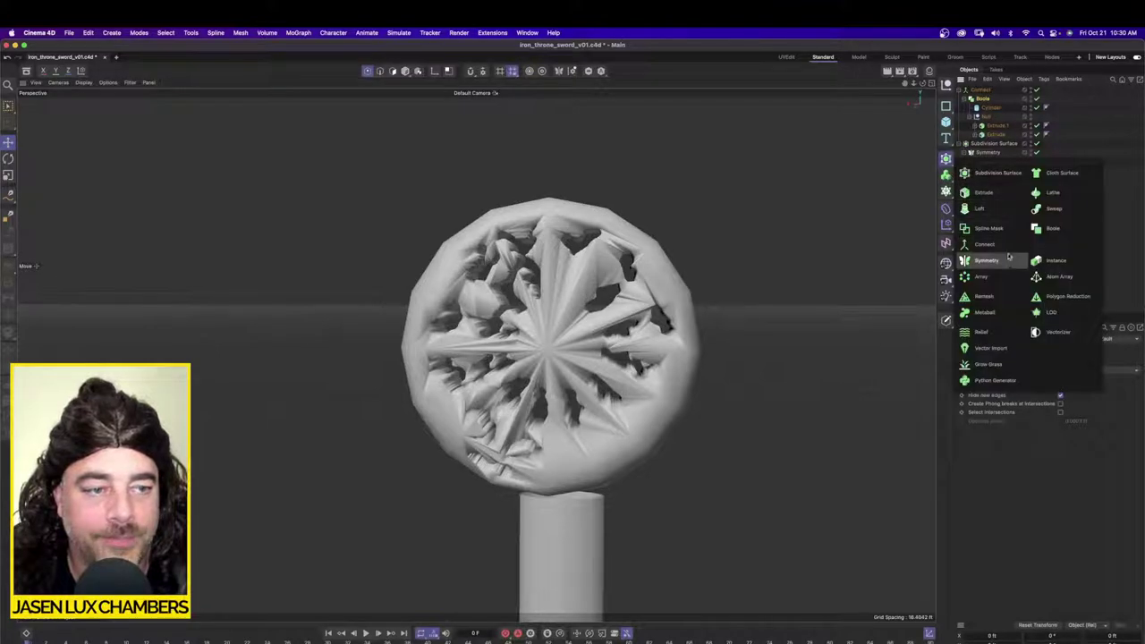
left_click(1000, 296)
left_click_drag(982, 100, 986, 92)
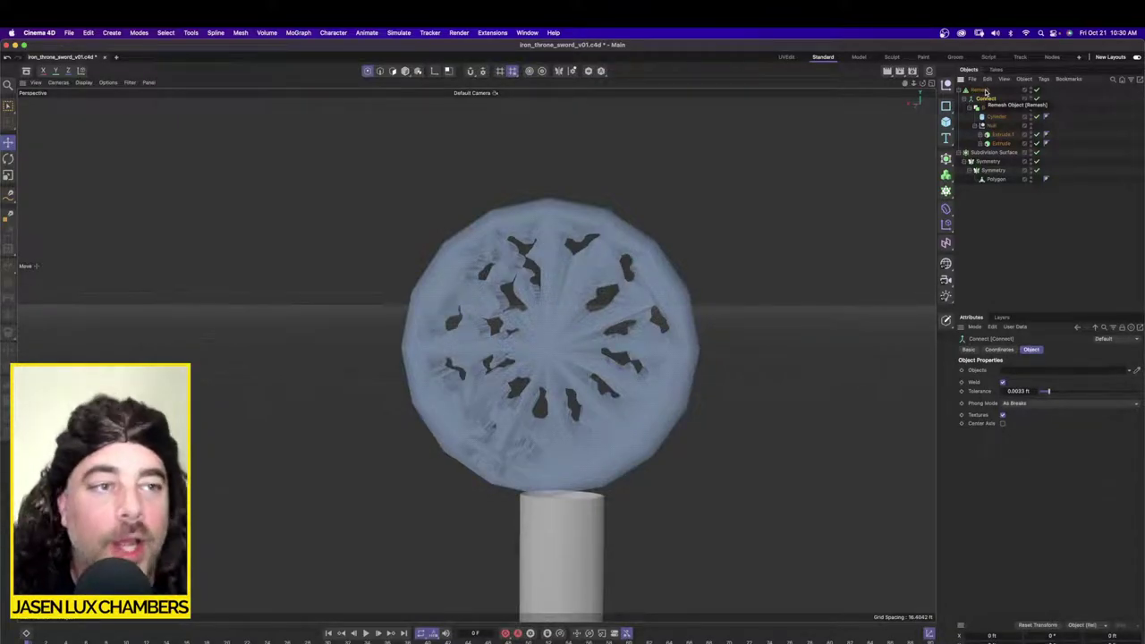
left_click(983, 92)
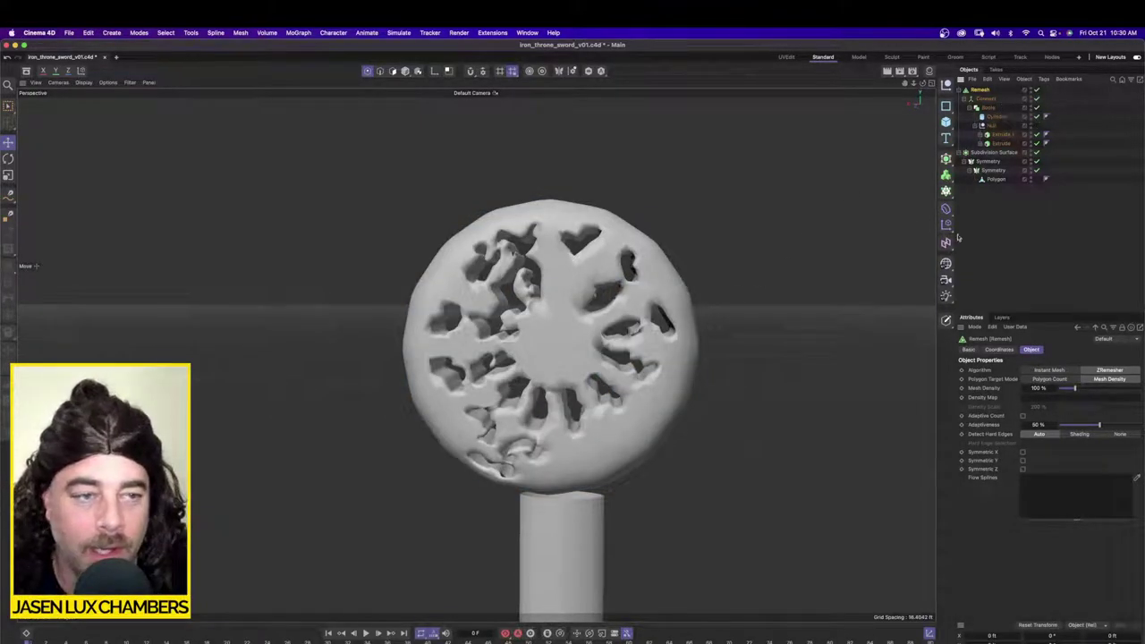
left_click_drag(584, 335, 547, 280, "alt")
left_click_drag(547, 347, 563, 271, "alt")
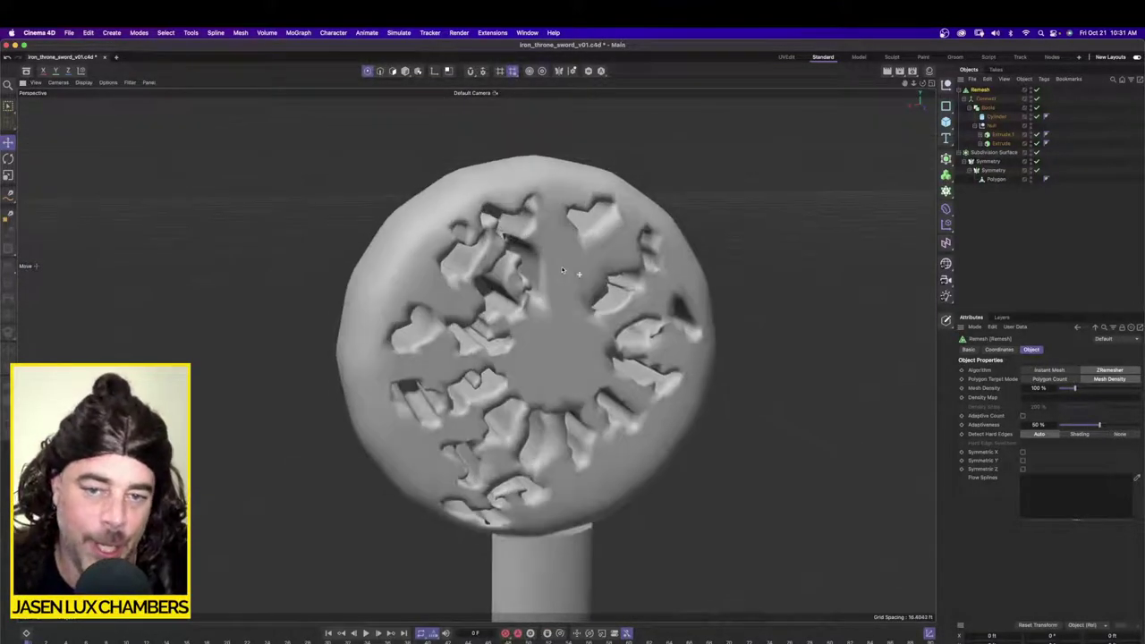
Step: Duplicate the pommel Cylinder outside the Remesh hierarchy and scale the copy down slightly so it sits just inside the remeshed disc
left_click(994, 117)
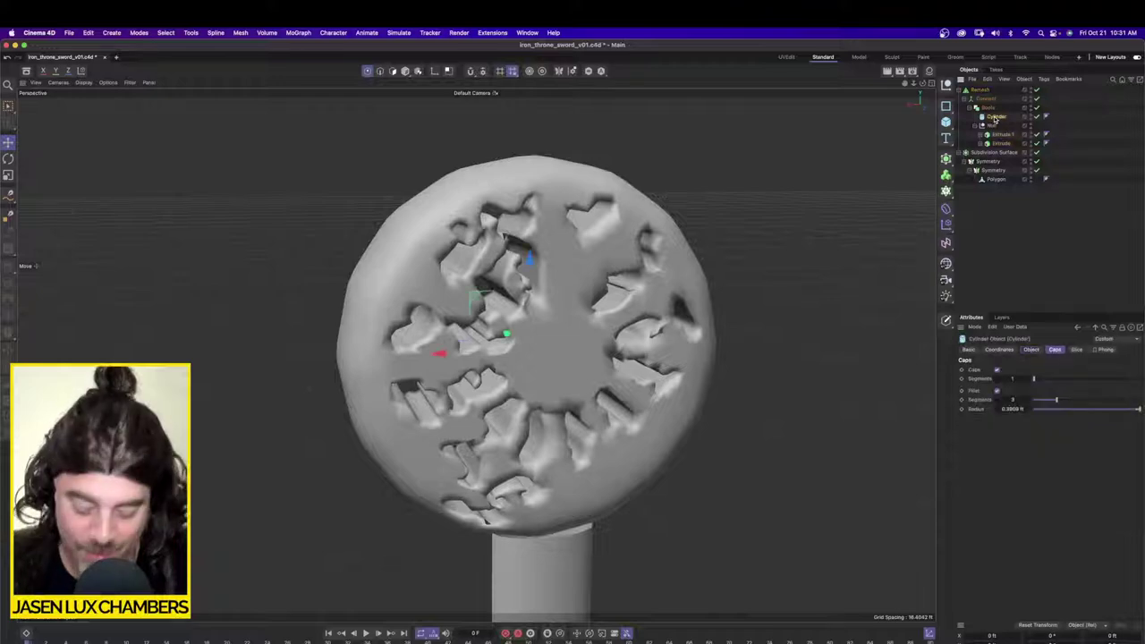
key("super+c")
key("super+v")
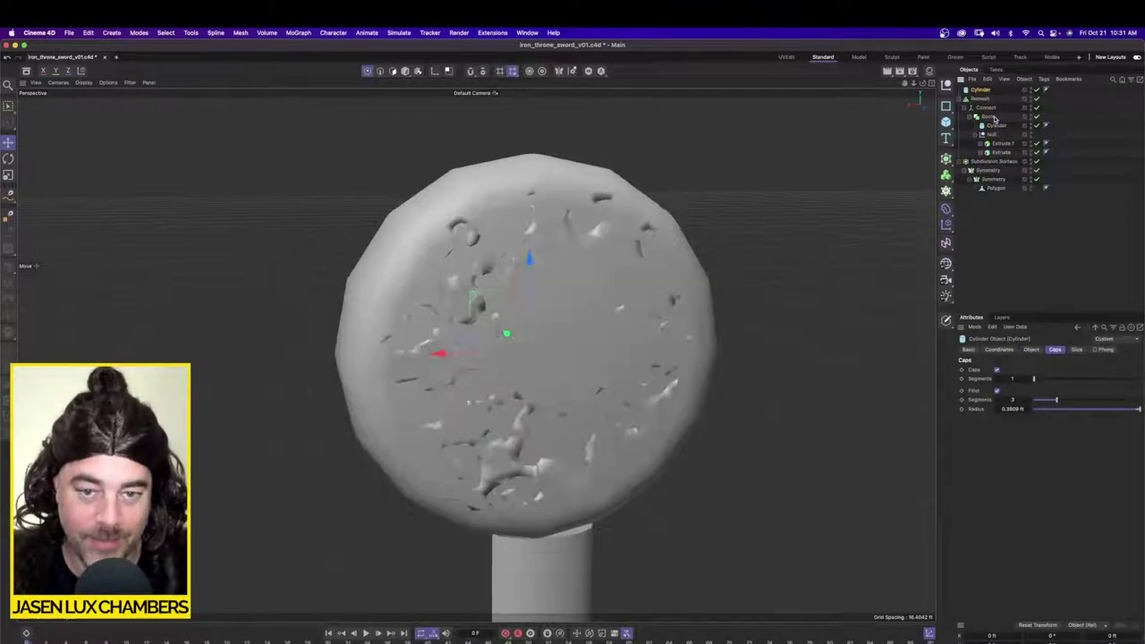
left_click(8, 176)
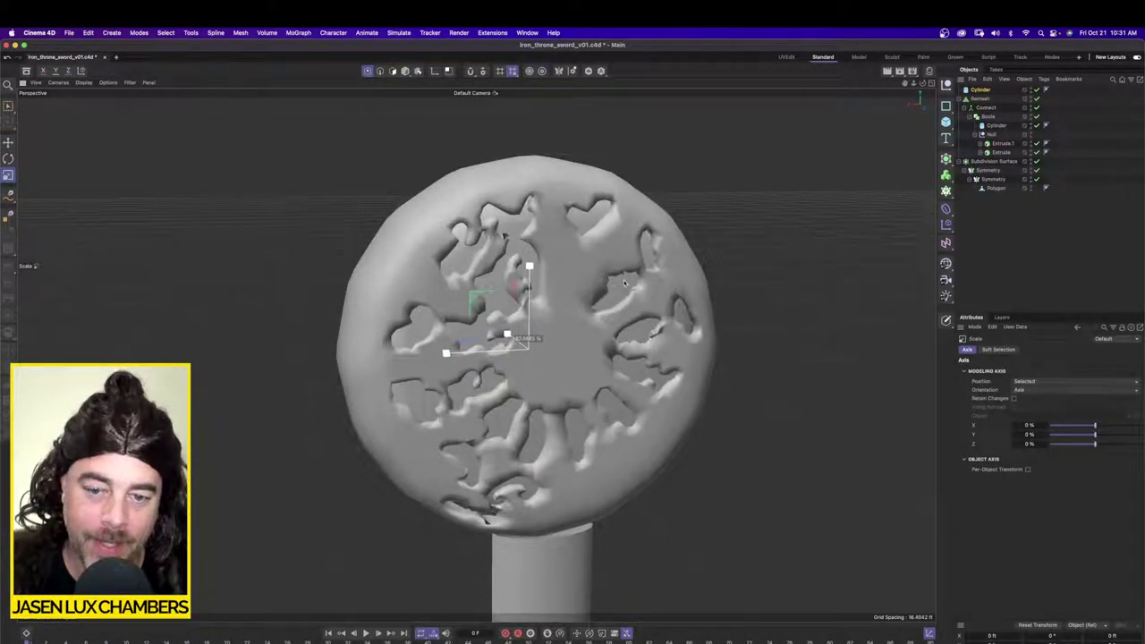
left_click_drag(624, 283, 636, 278)
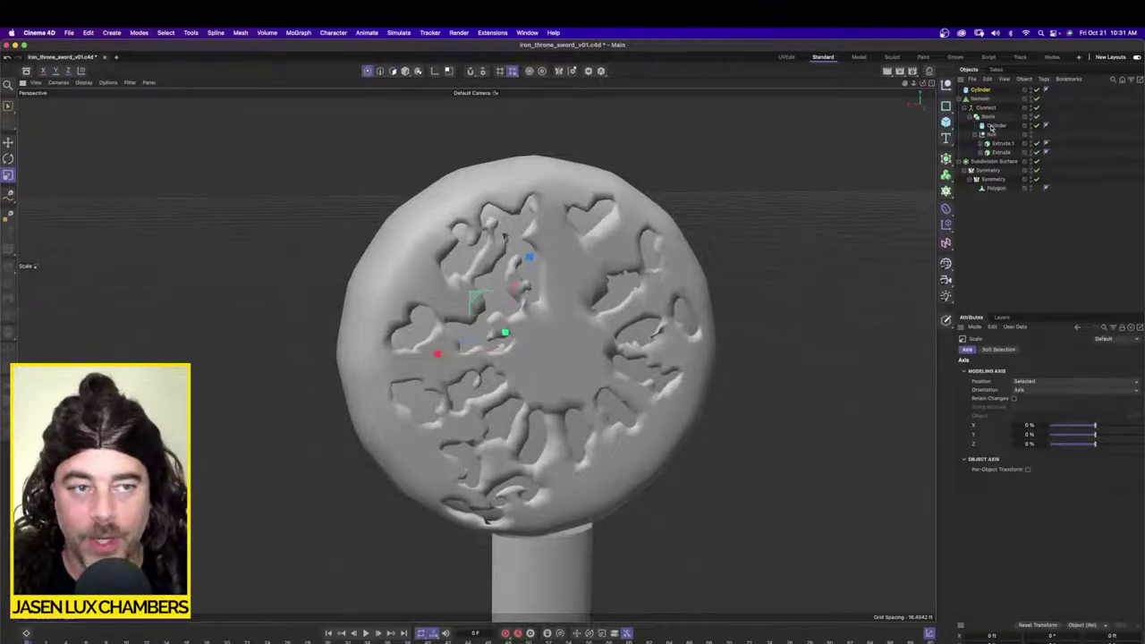
Step: Save the project and then save an incremental version as iron_throne_sword_v02.c4d
left_click(974, 116)
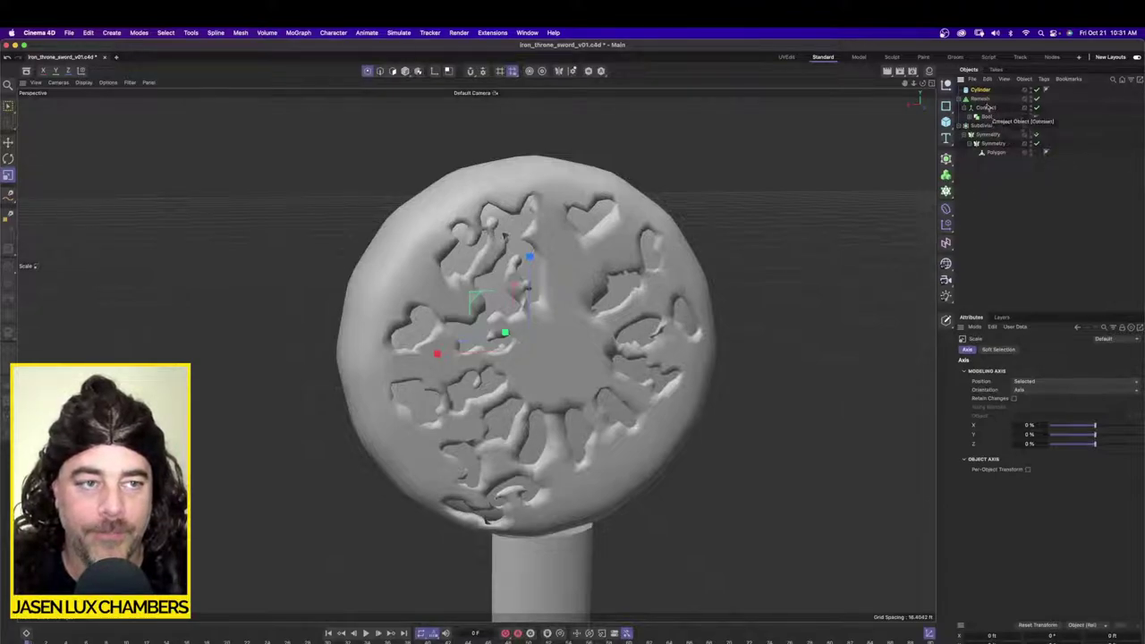
left_click(981, 98)
key("super+s")
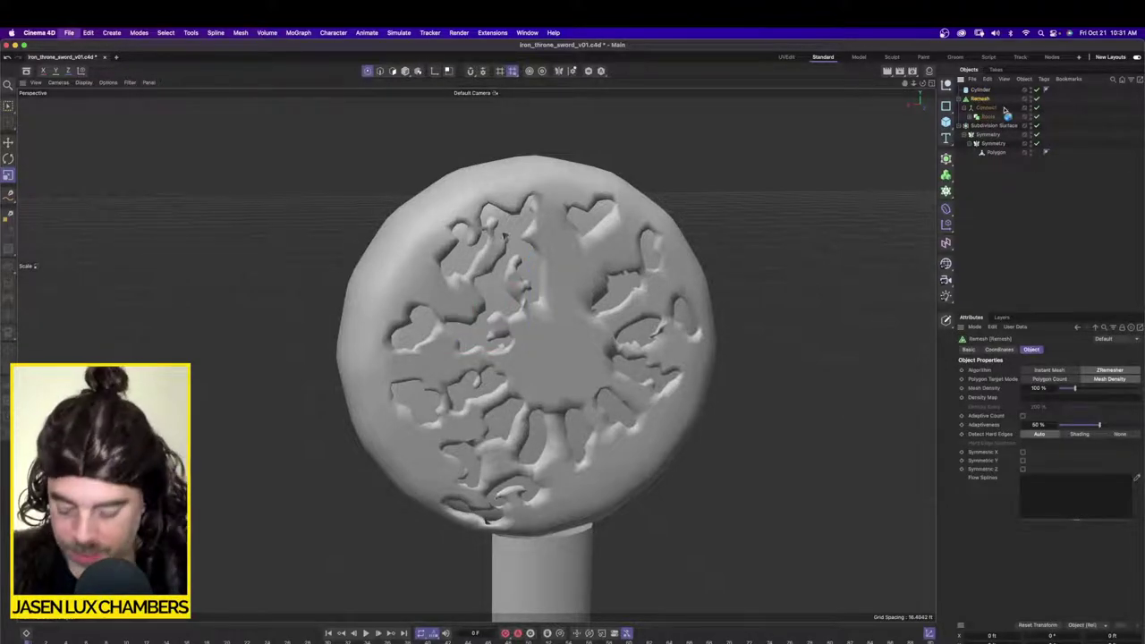
left_click(70, 32)
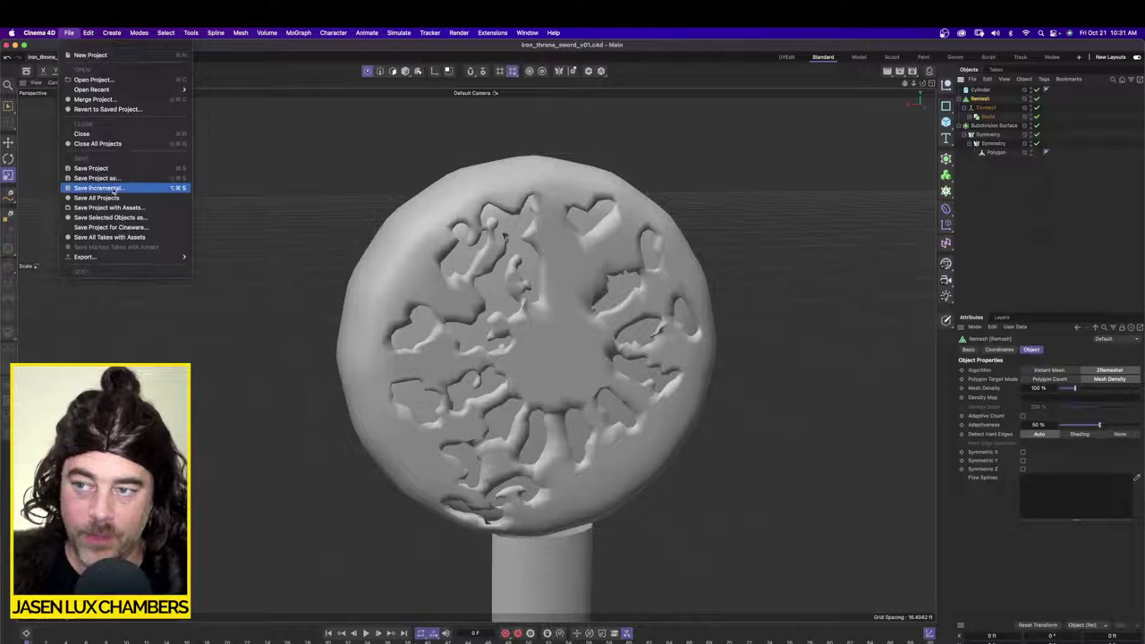
left_click(107, 187)
Step: Select the Remesh with all its children and merge them into one polygon object with Connect Objects + Delete
right_click(982, 99)
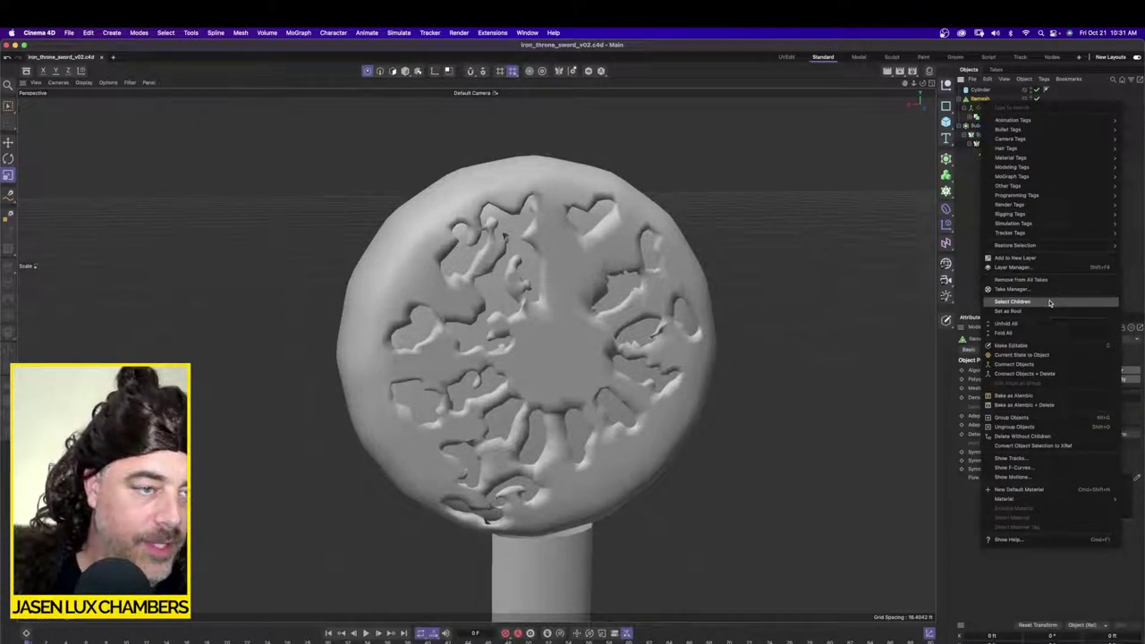
left_click(1050, 303)
right_click(982, 99)
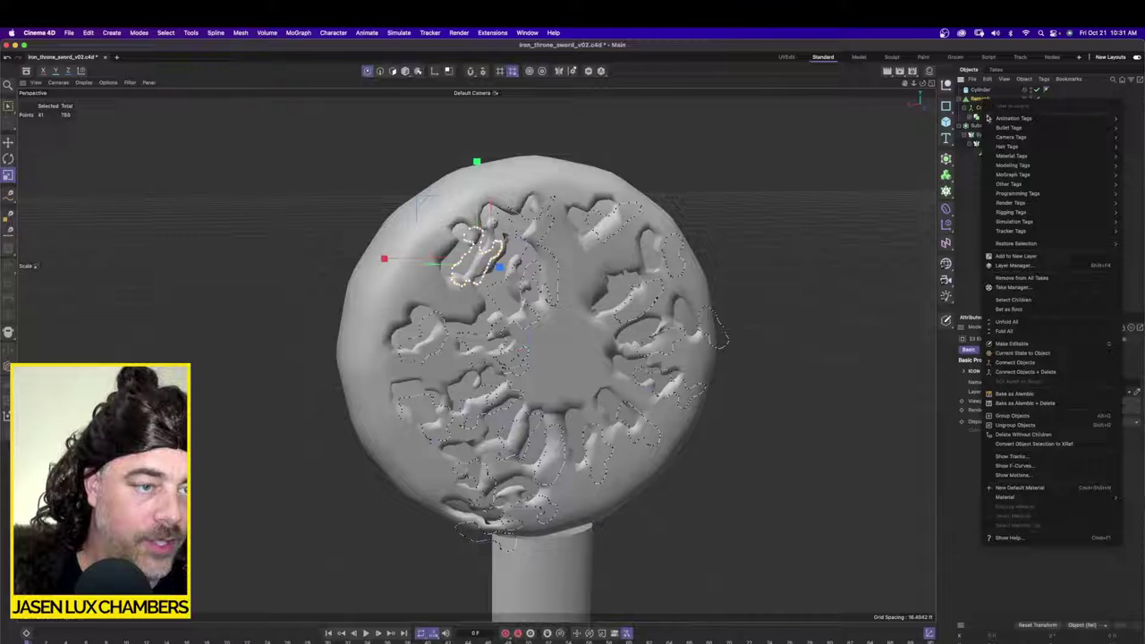
left_click(1045, 373)
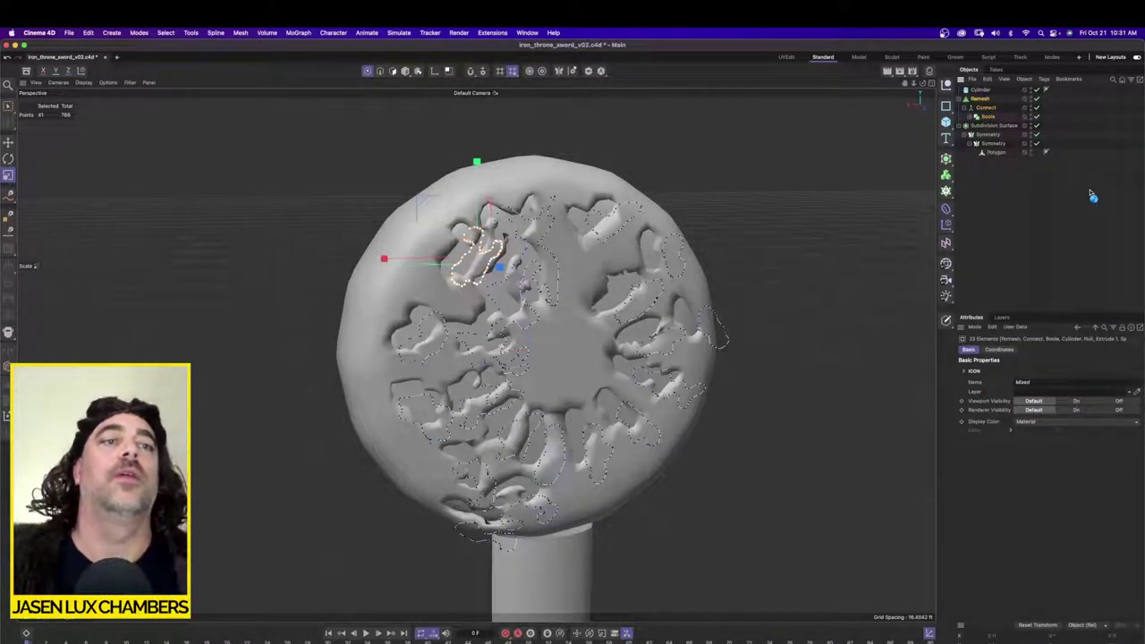
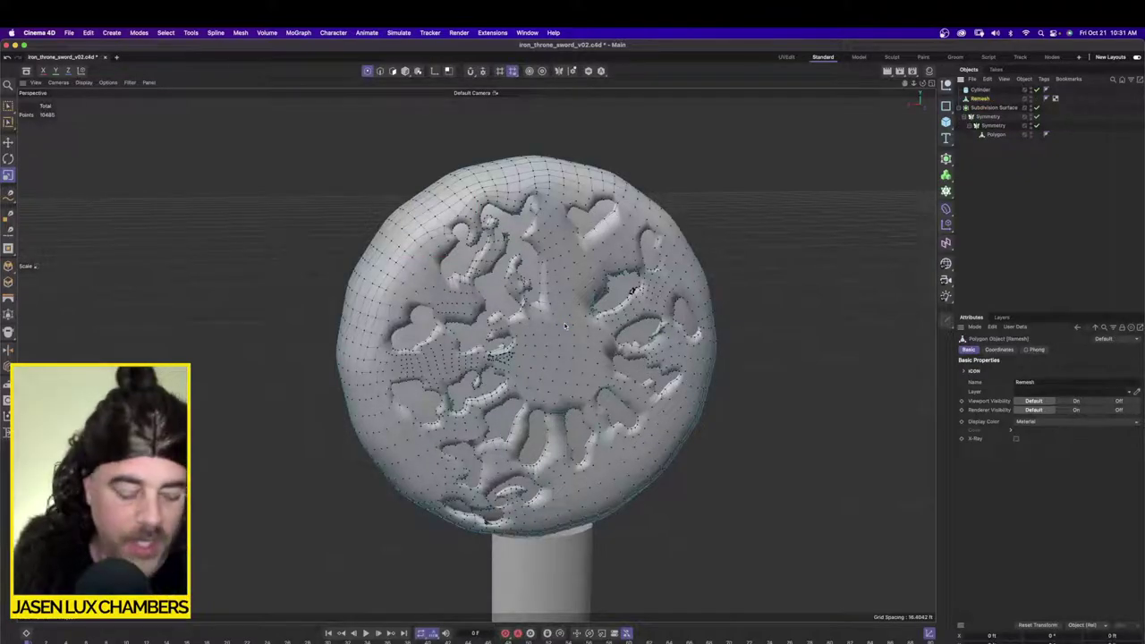
Step: Compare the pommel with and without the inner Cylinder, and nest the Remesh above the Cylinder under a new Boole
left_click(1038, 92)
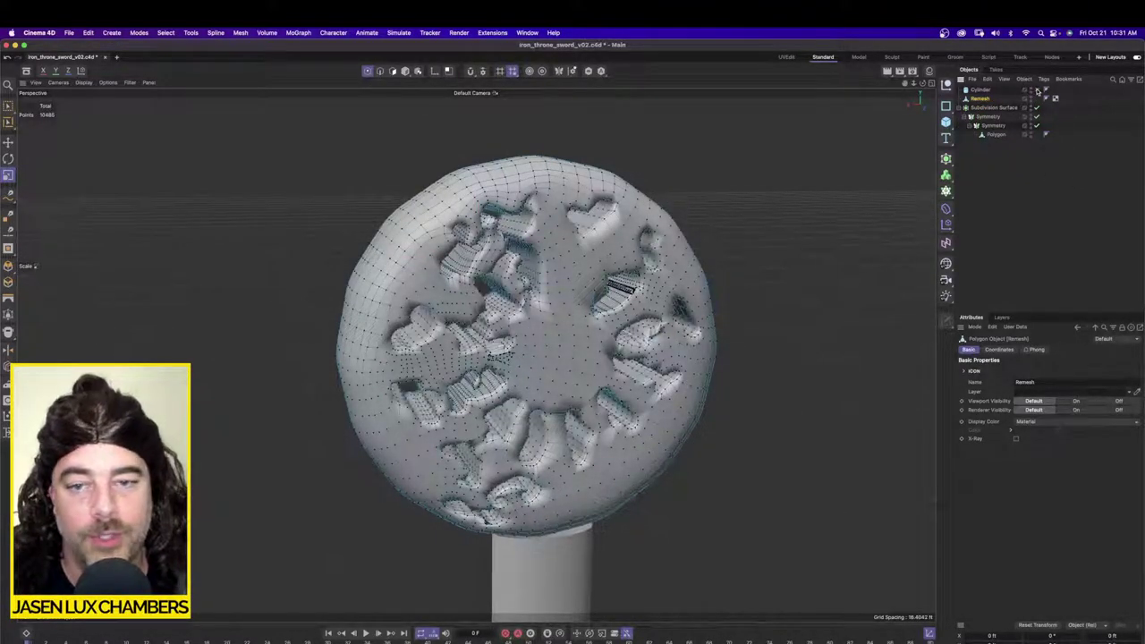
left_click(1038, 92)
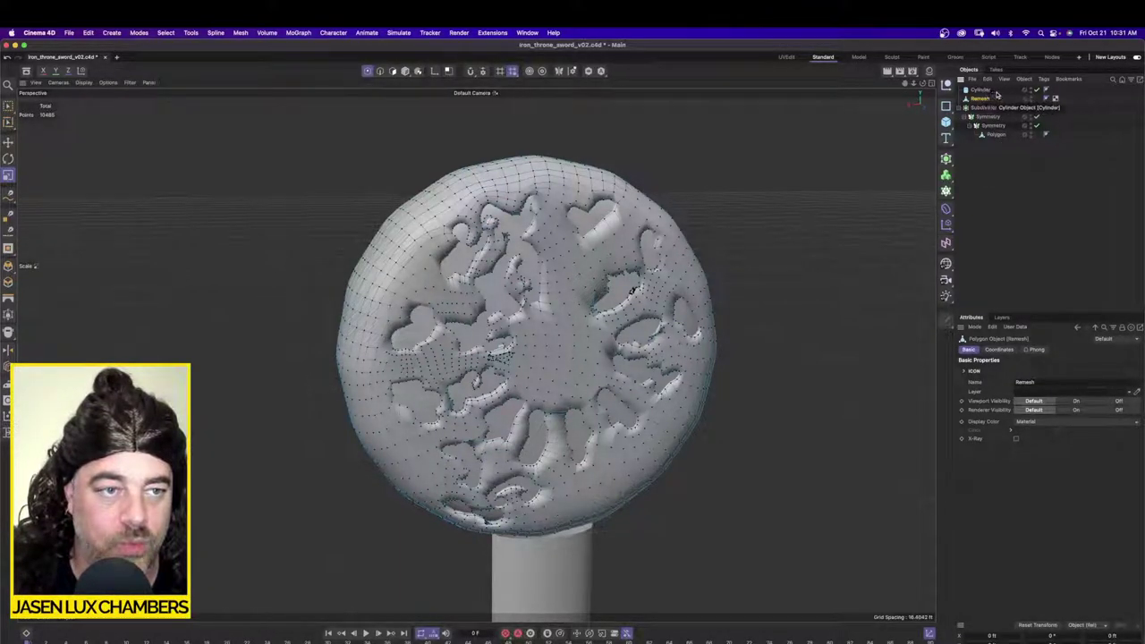
left_click(946, 158)
left_click(1071, 228)
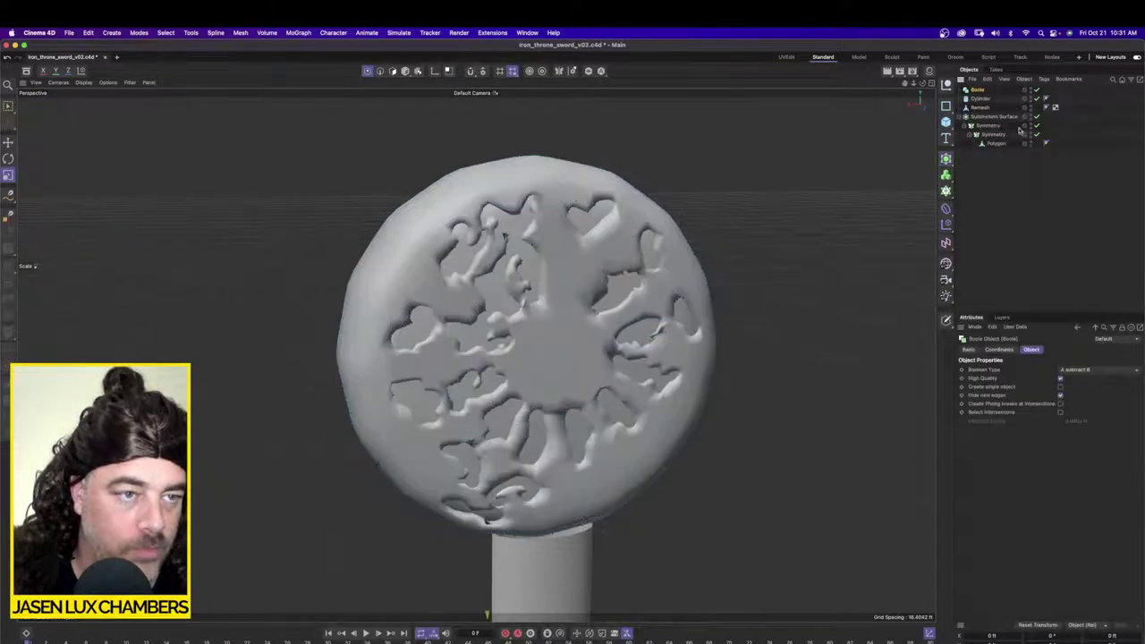
left_click_drag(1003, 110, 985, 96)
left_click(998, 172)
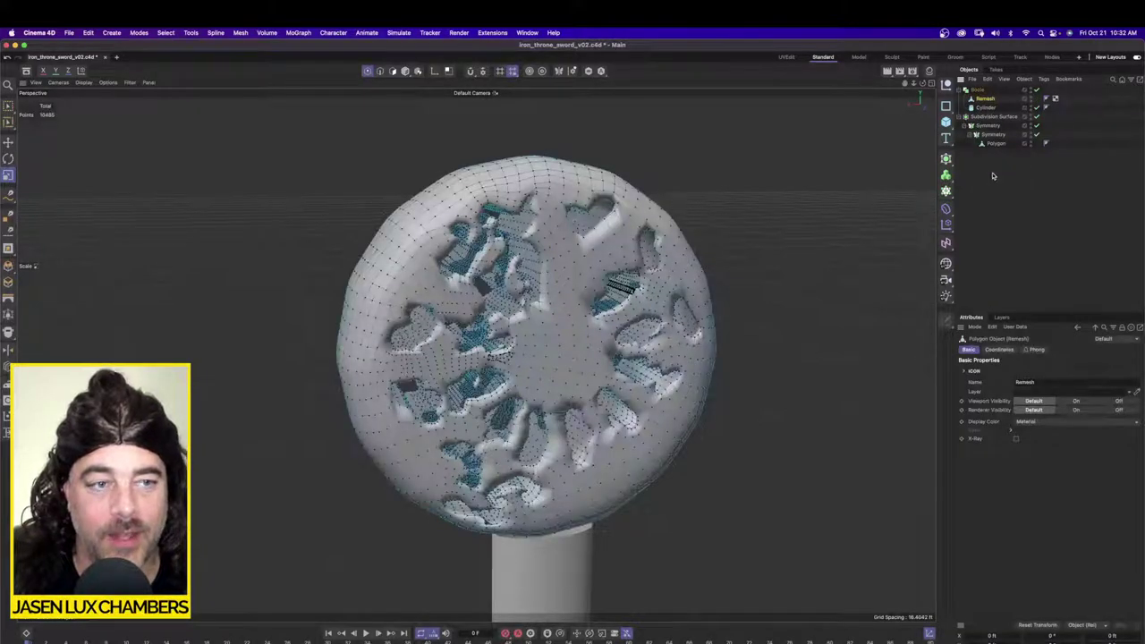
left_click(993, 177)
Step: Examine the pommel and handle in perspective, and compare them with the reference photo in the front view of the four-view layout
left_click_drag(538, 257, 567, 244, "alt")
scroll(586, 253, "down", 10)
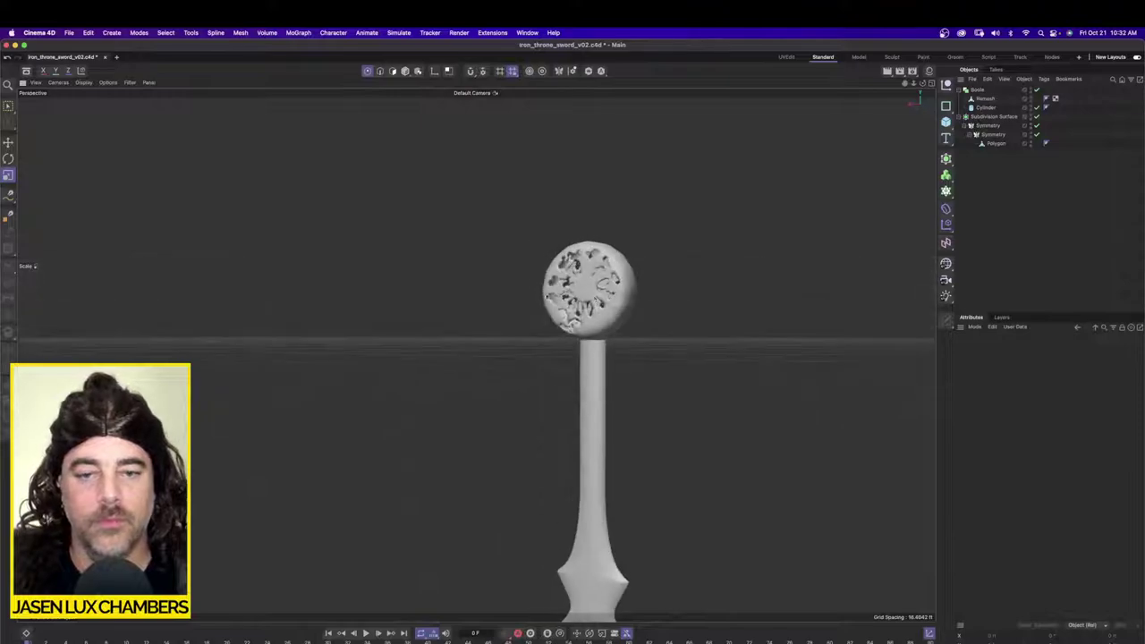
right_click_drag(666, 286, 601, 317, "alt")
left_click_drag(601, 317, 641, 326, "alt")
right_click_drag(641, 326, 683, 290, "alt")
left_click(932, 83)
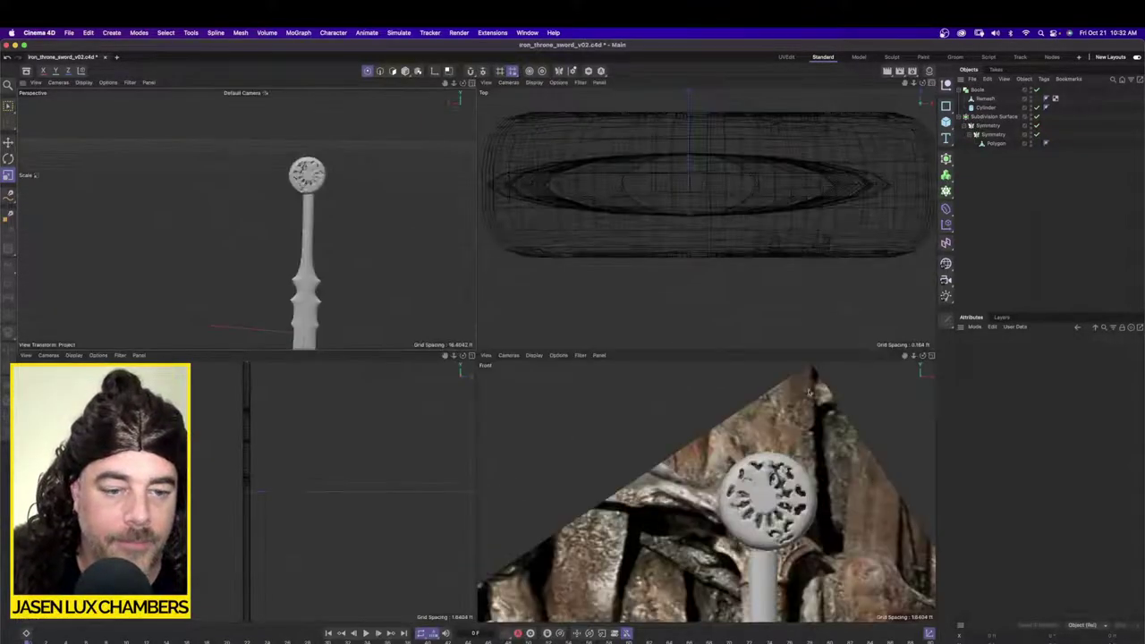
right_click_drag(808, 471, 741, 472, "alt")
middle_click_drag(808, 500, 798, 463, "alt")
right_click_drag(797, 463, 835, 462, "alt")
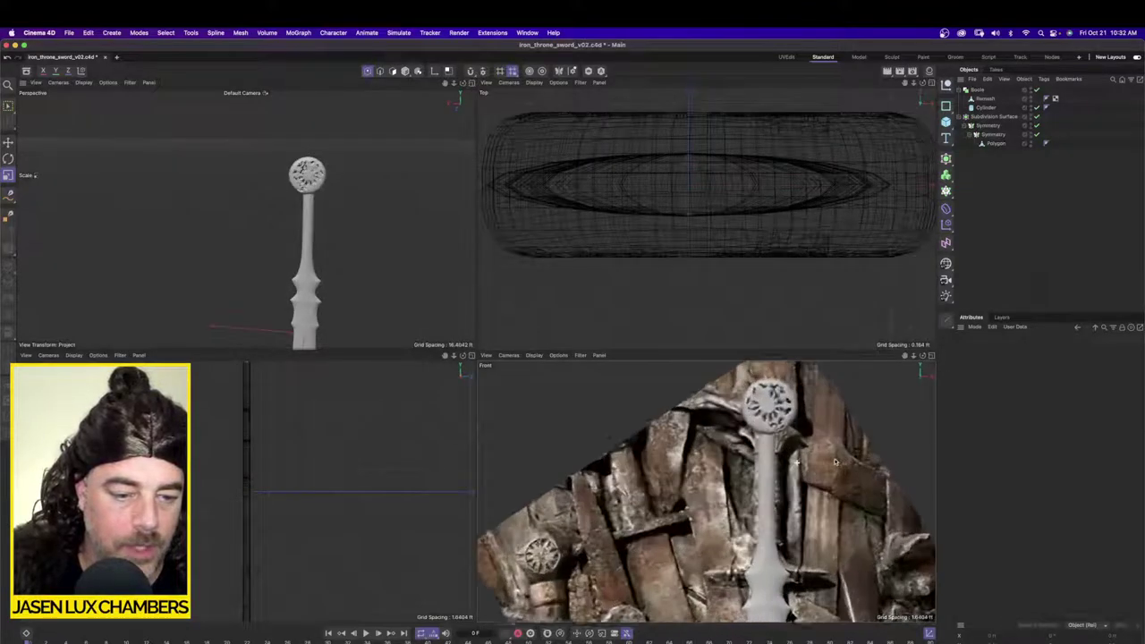
scroll(834, 462, "up", 3)
Step: Group all existing sword objects under a Null and hide the group in the viewport and renderer
key("ctrl+a")
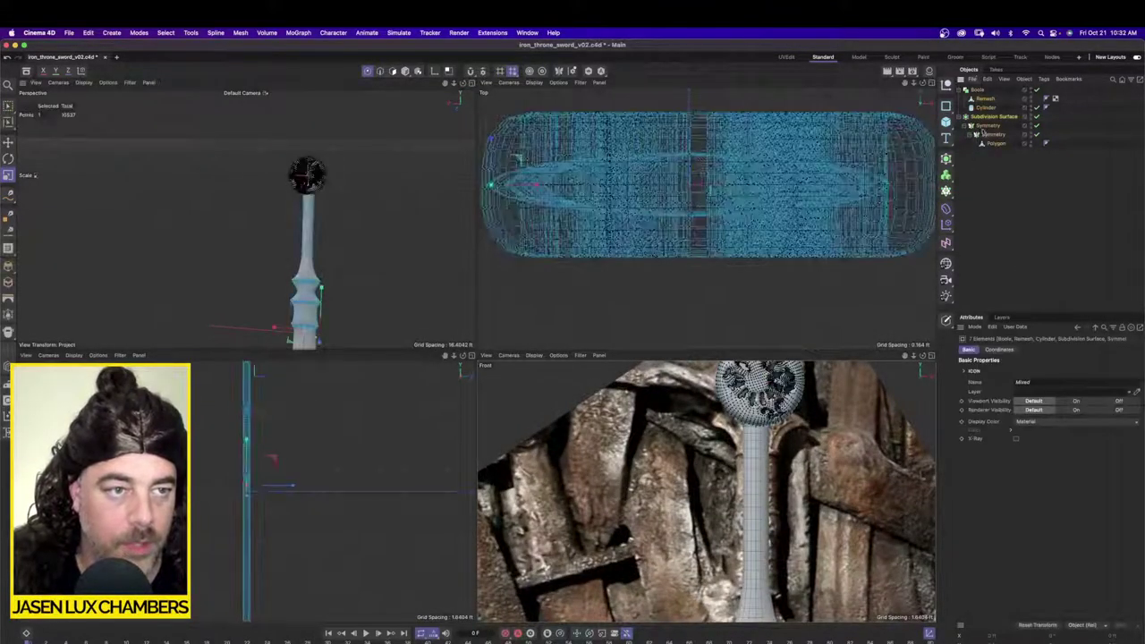
key("alt+g")
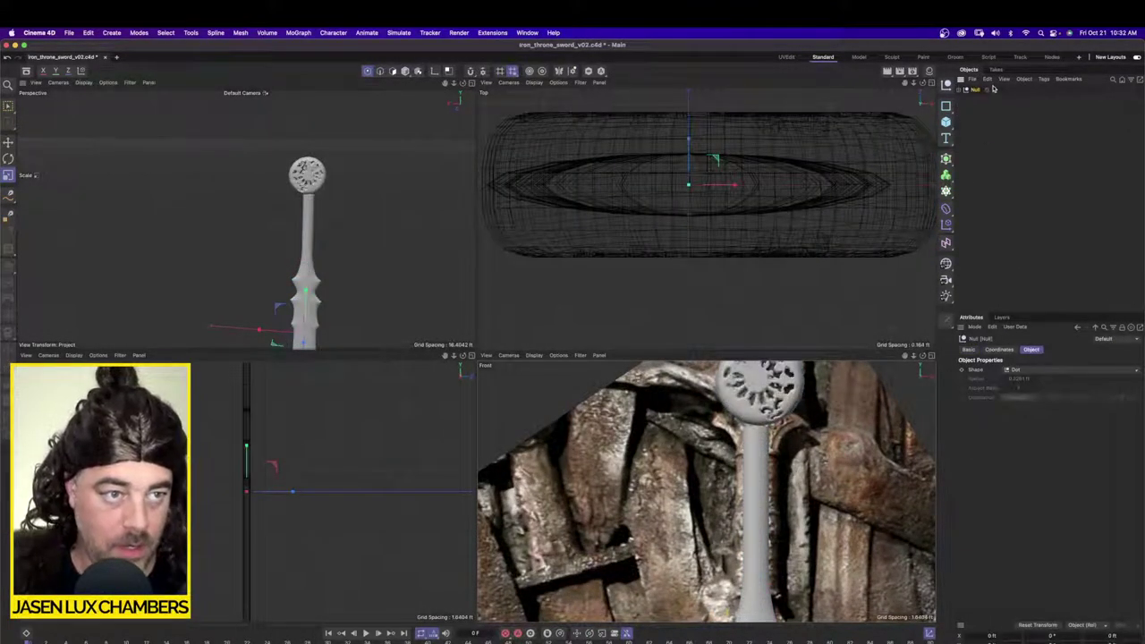
double_click(993, 90, "alt")
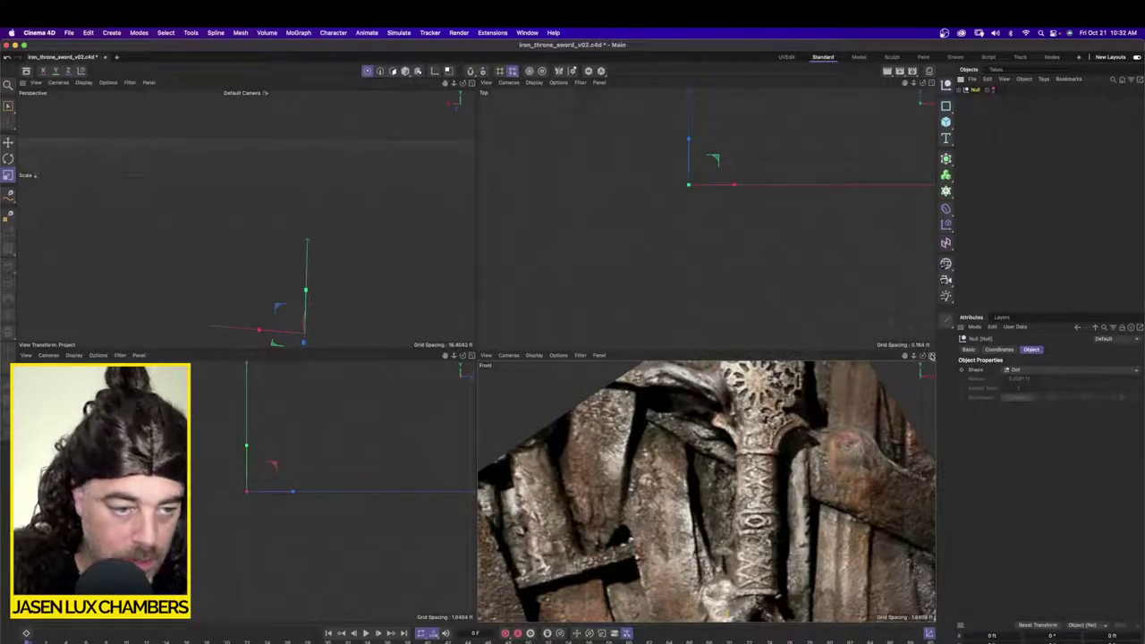
Step: Add a Cube in the enlarged front view and scale it down uniformly to a small block beside the reference pommel
left_click(930, 355)
scroll(617, 284, "up", 2)
middle_click_drag(611, 290, 577, 384, "alt")
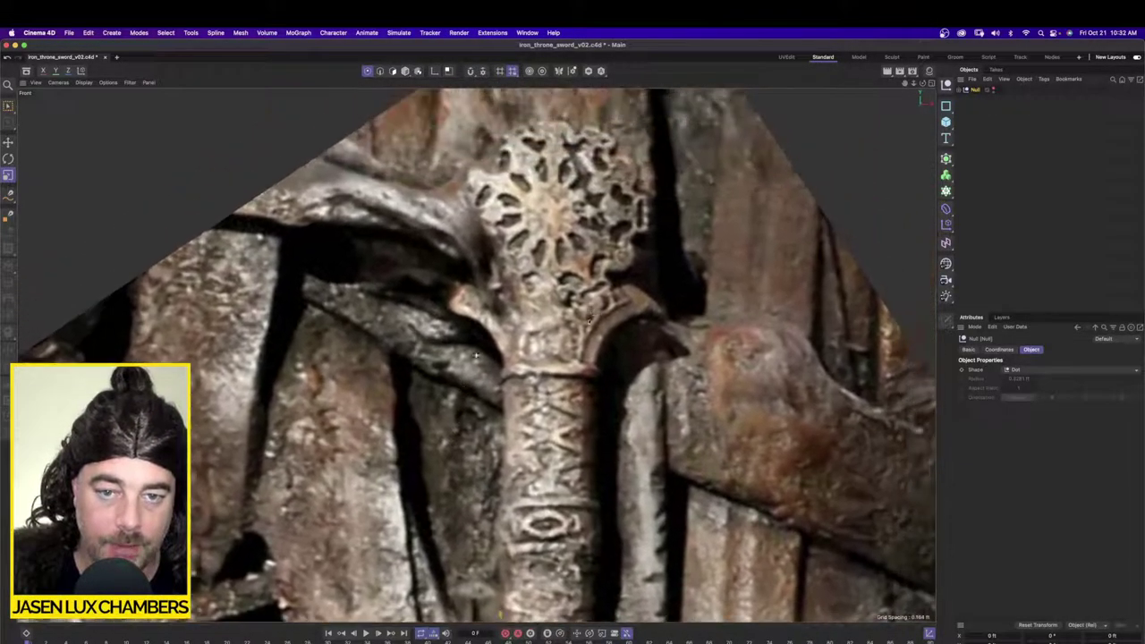
scroll(577, 385, "up", 2)
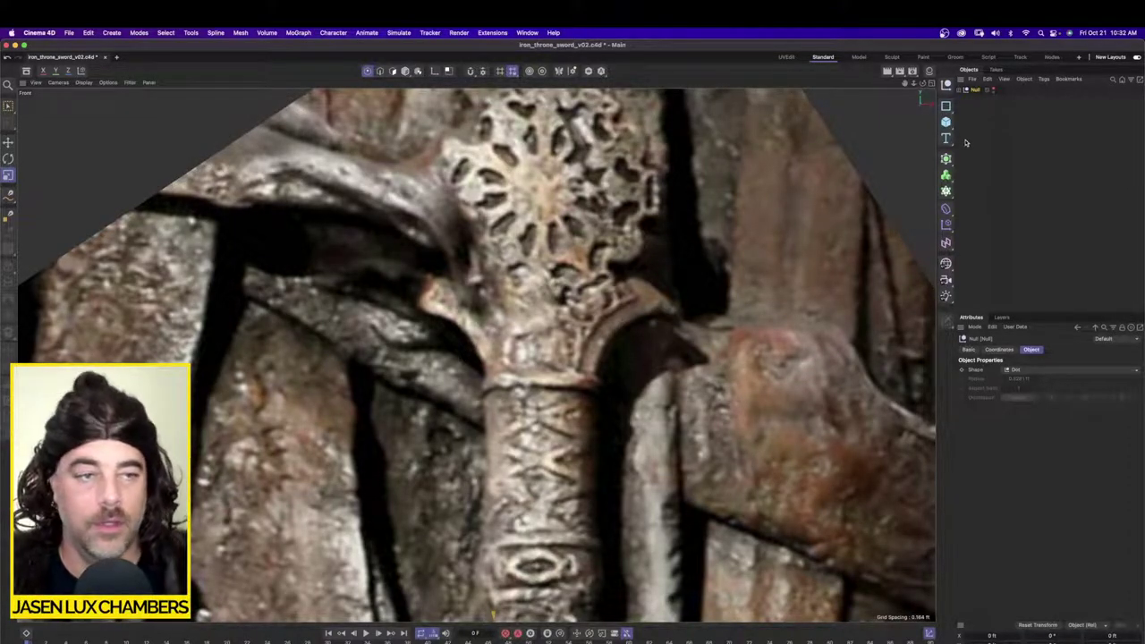
left_click(945, 122)
left_click(7, 144)
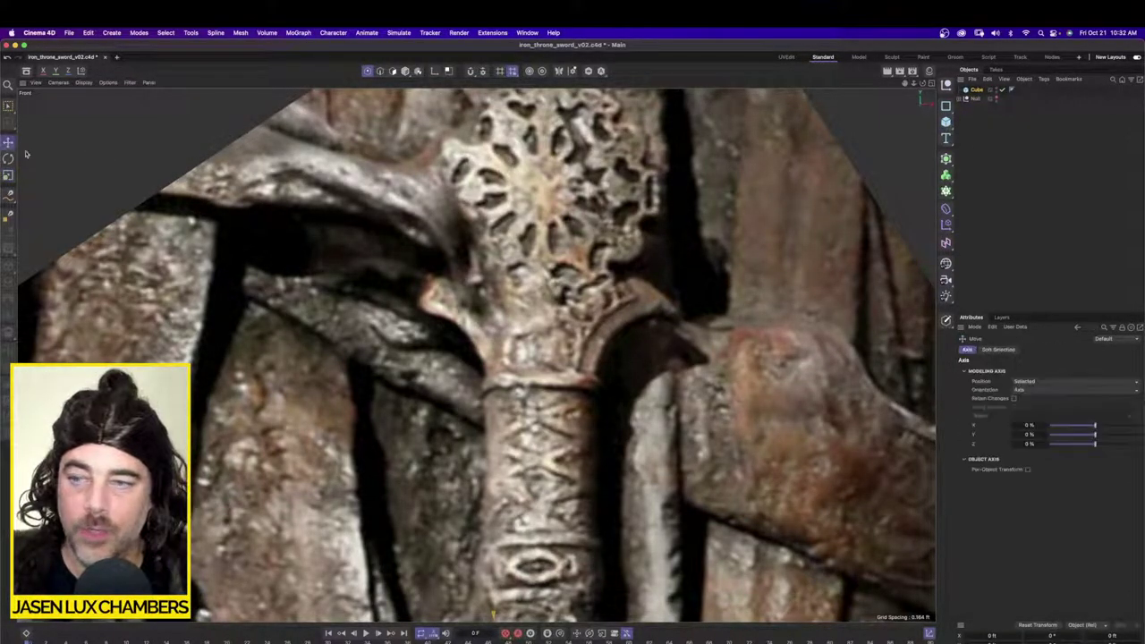
scroll(698, 446, "down", 10)
left_click_drag(596, 518, 620, 348)
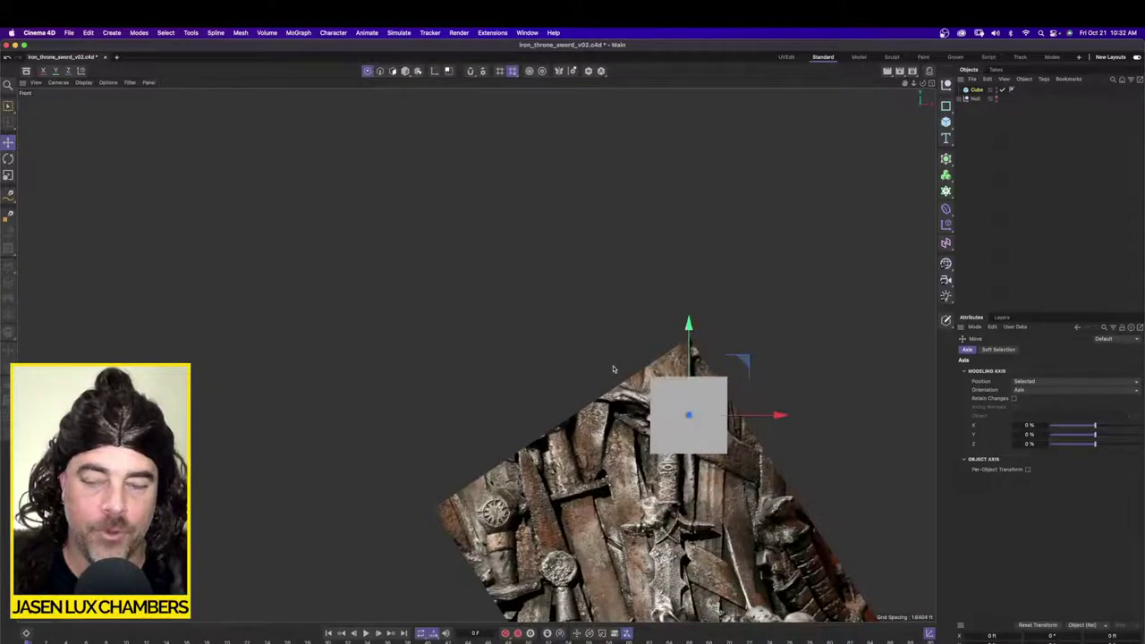
key("t")
left_click_drag(826, 339, 573, 348)
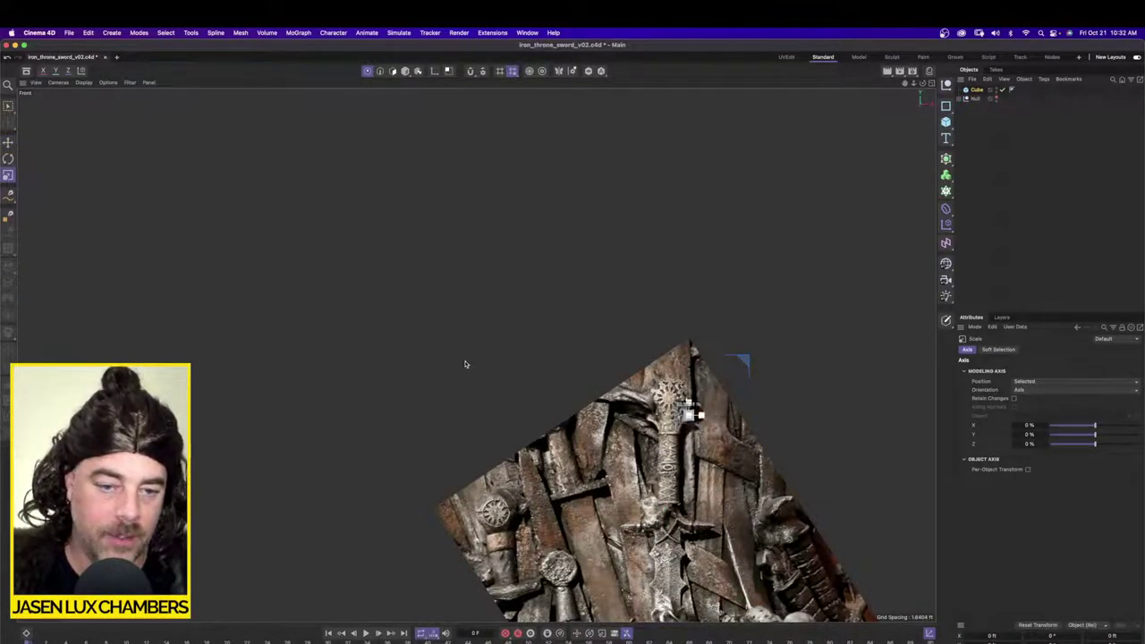
key("o")
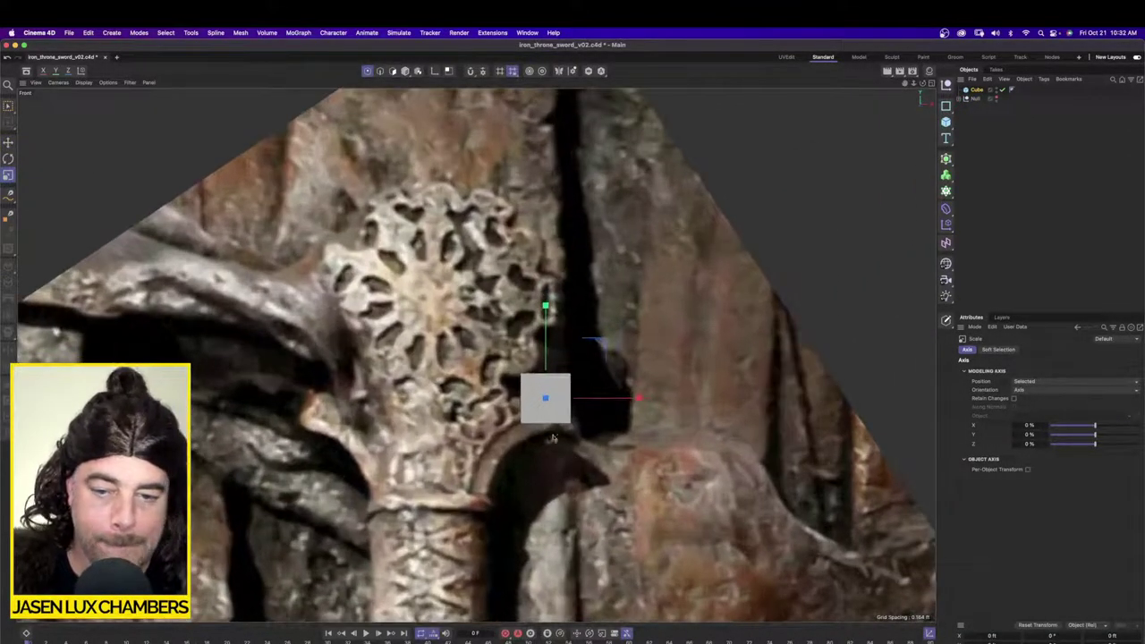
Step: Rotate the cube slightly counterclockwise and position it against the curved flare below the ornate pommel in the reference photo
left_click(10, 161)
left_click_drag(621, 272, 600, 223)
left_click(7, 142)
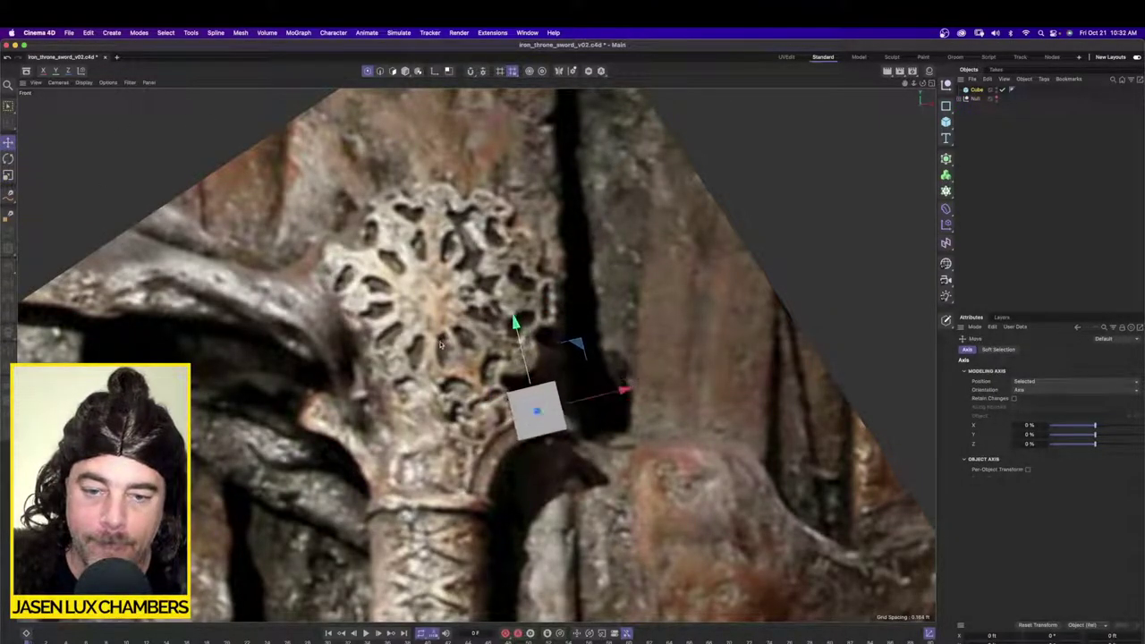
left_click(7, 176)
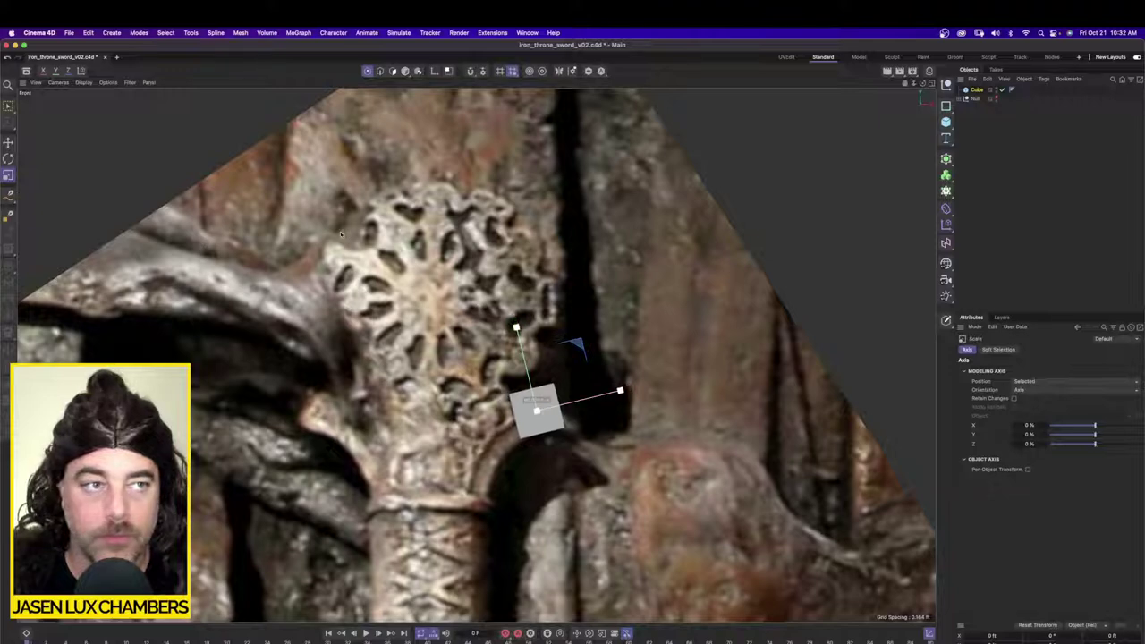
scroll(561, 421, "up", 1)
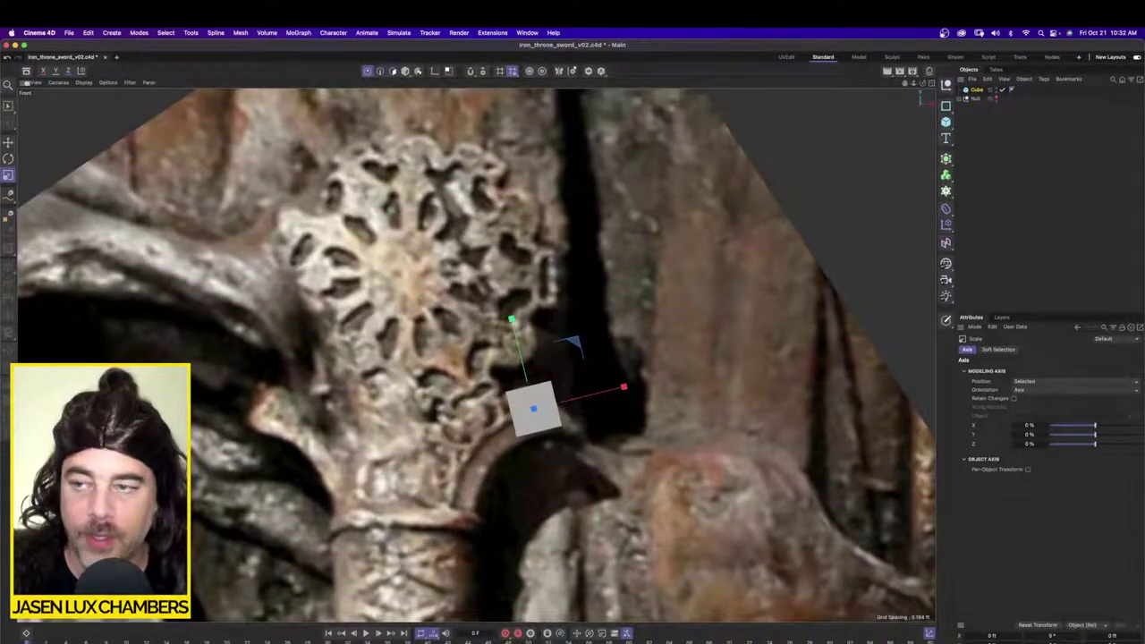
left_click(7, 142)
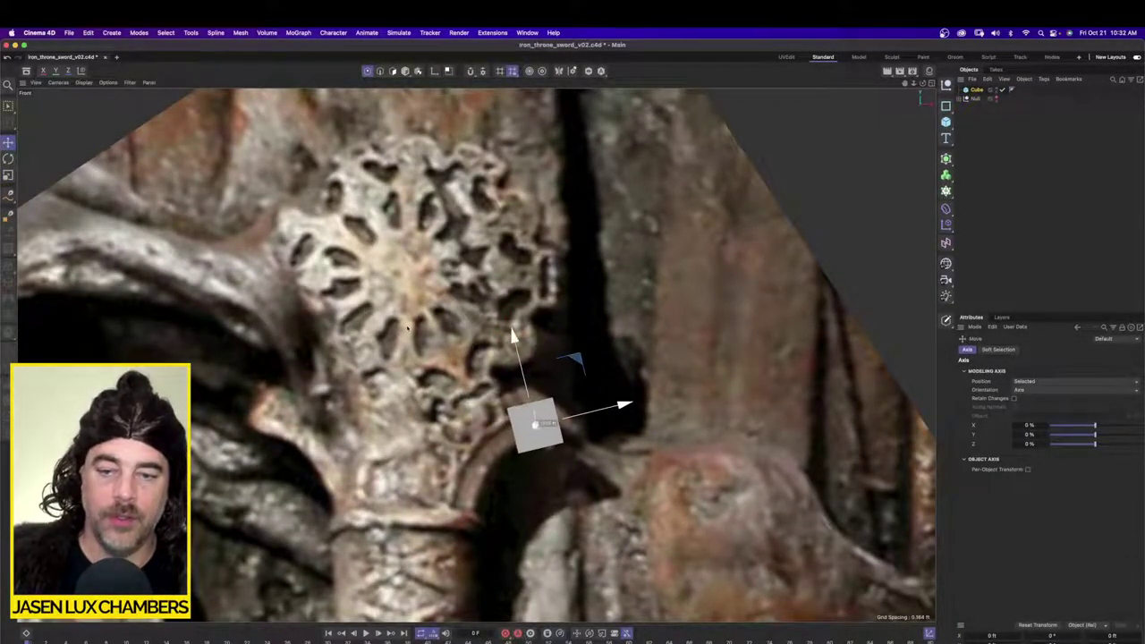
mouse_move(407, 329)
left_mouse_down()
mouse_move(376, 335)
mouse_move(411, 322)
mouse_move(89, 306)
mouse_move(421, 318)
mouse_move(394, 312)
mouse_move(404, 314)
left_mouse_up()
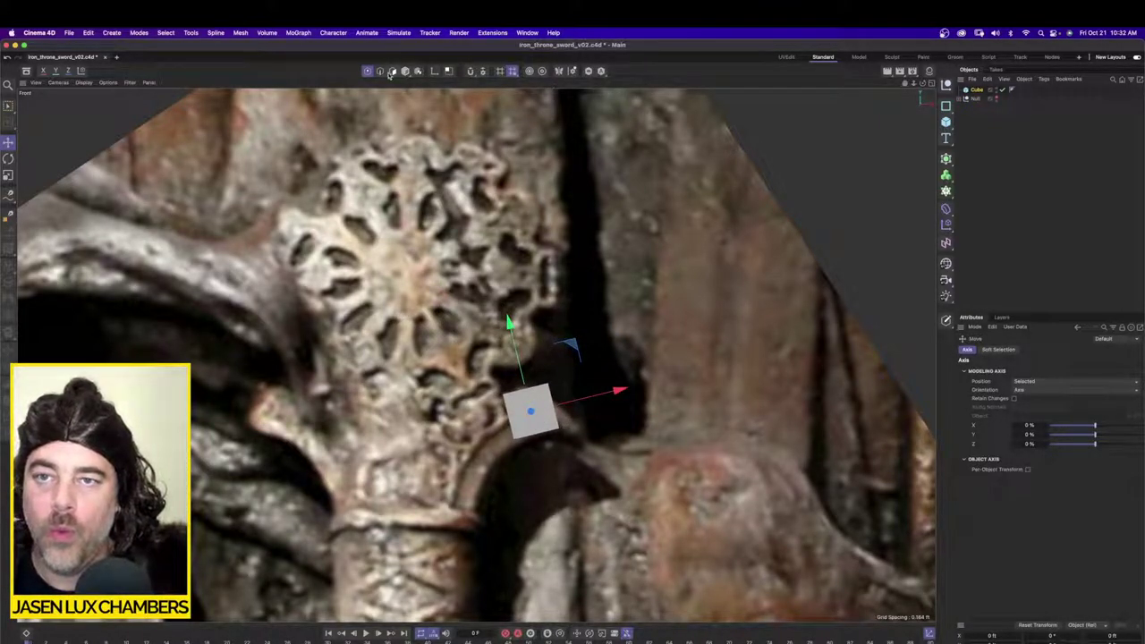
Step: Make the cube editable and activate Rectangle Selection in polygon mode
left_click(978, 92)
left_click(948, 321)
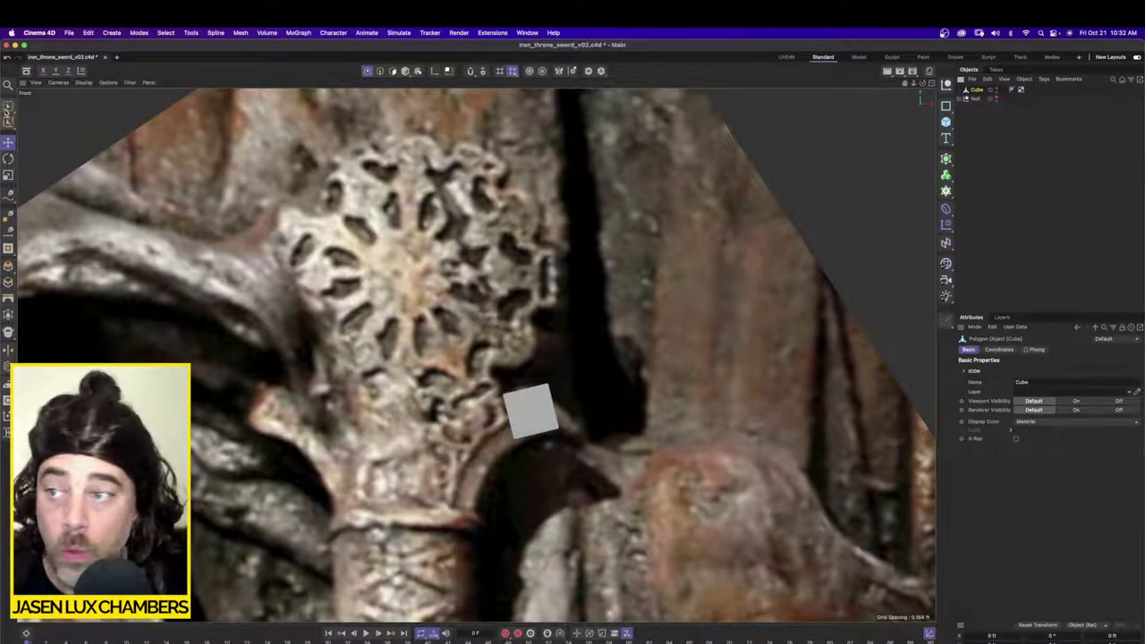
left_click_drag(8, 108, 37, 139)
left_click(393, 72)
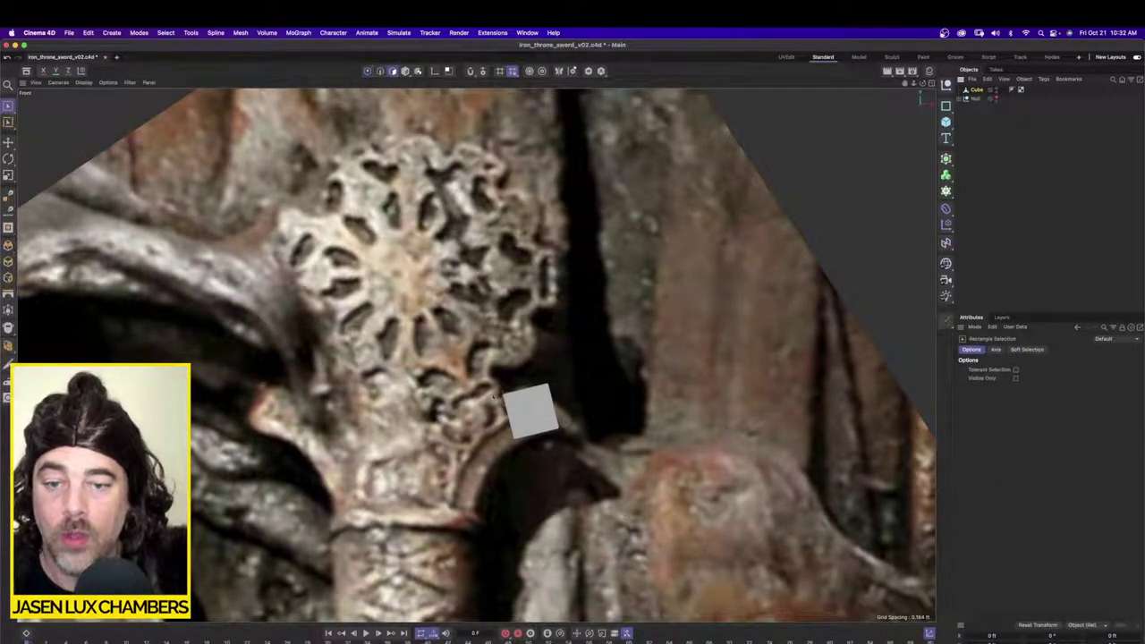
Step: Extrude the guard block's inner end face toward the middle of the hilt and rotate it upright
left_click_drag(527, 367, 495, 492)
key("d")
key("r")
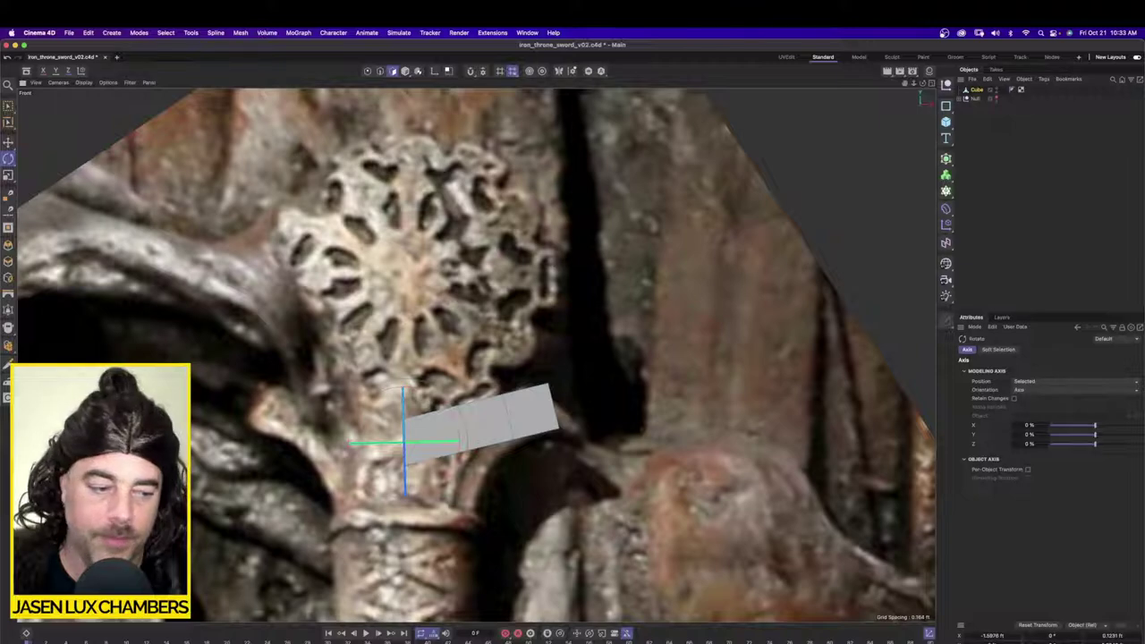
Step: Try to flatten the new inner end face by setting its X size to 0
double_click(1124, 637)
type("0")
key("Return")
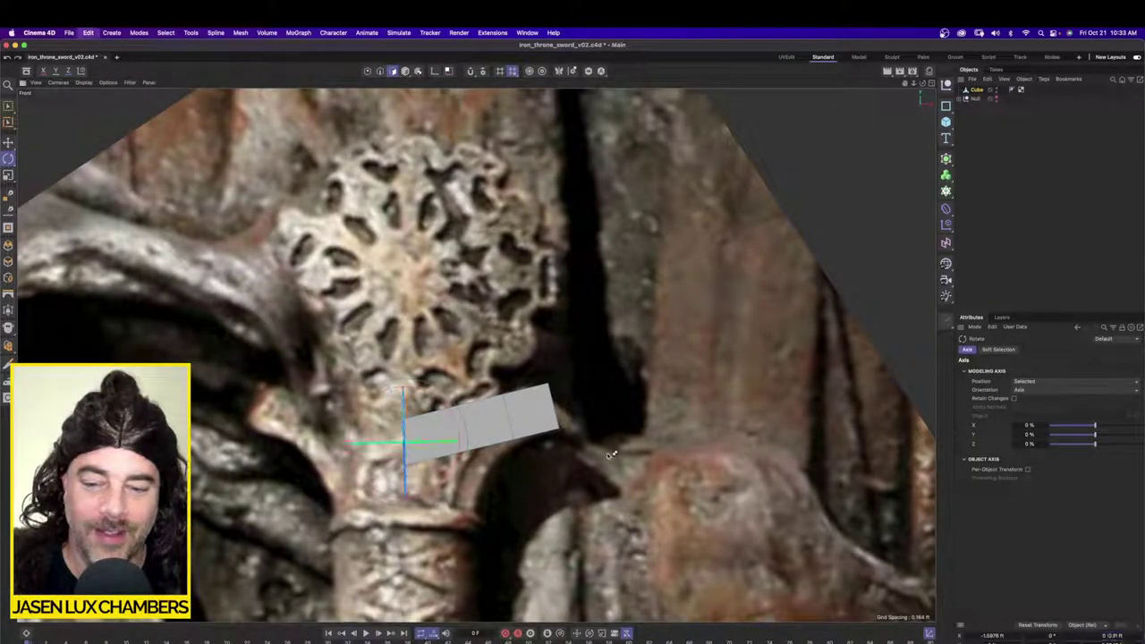
Step: Move the inner end face slightly upward
key("e")
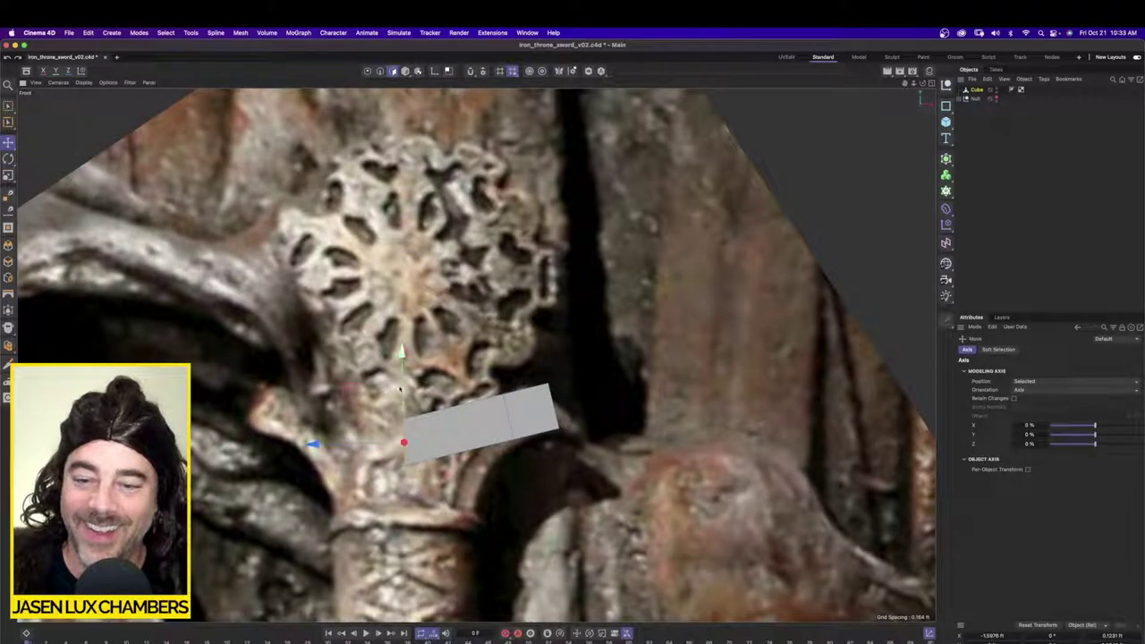
left_click_drag(400, 390, 405, 362)
Step: Try to straighten the inner end face by scaling it and setting its X position to 0, and undo that position change
key("t")
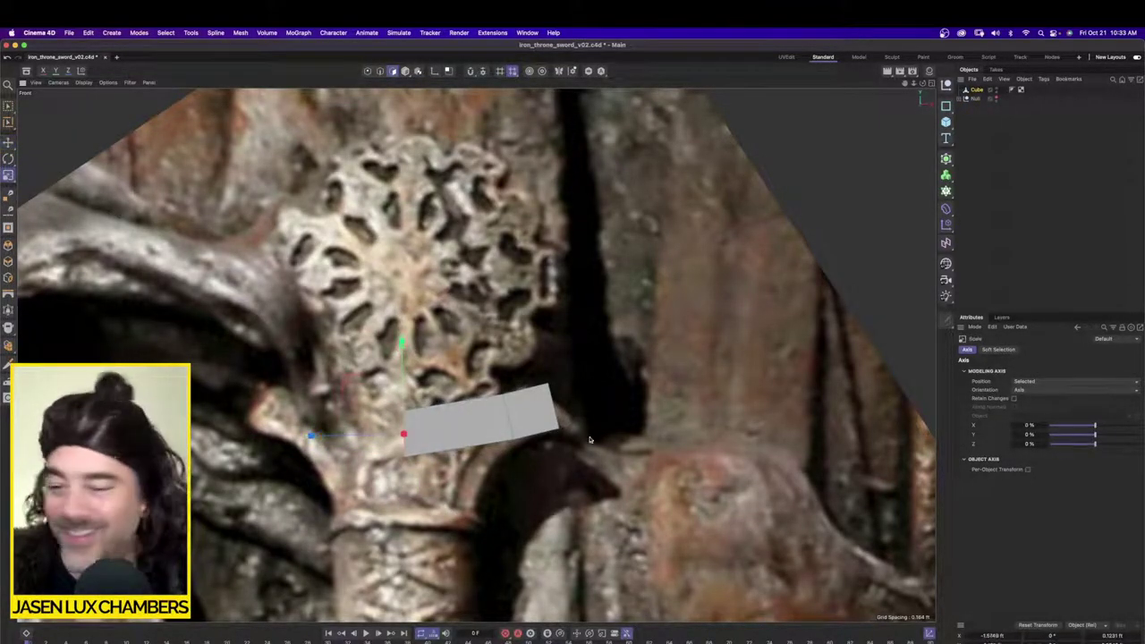
left_click_drag(311, 436, 405, 437)
double_click(995, 636)
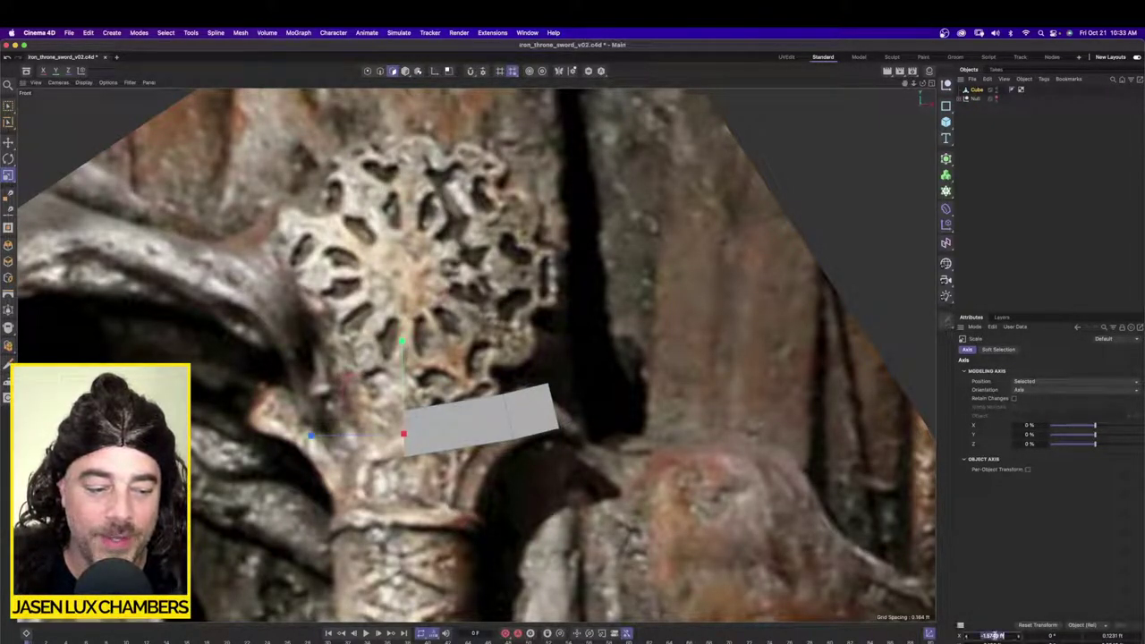
type("0")
key("Return")
key("super+z")
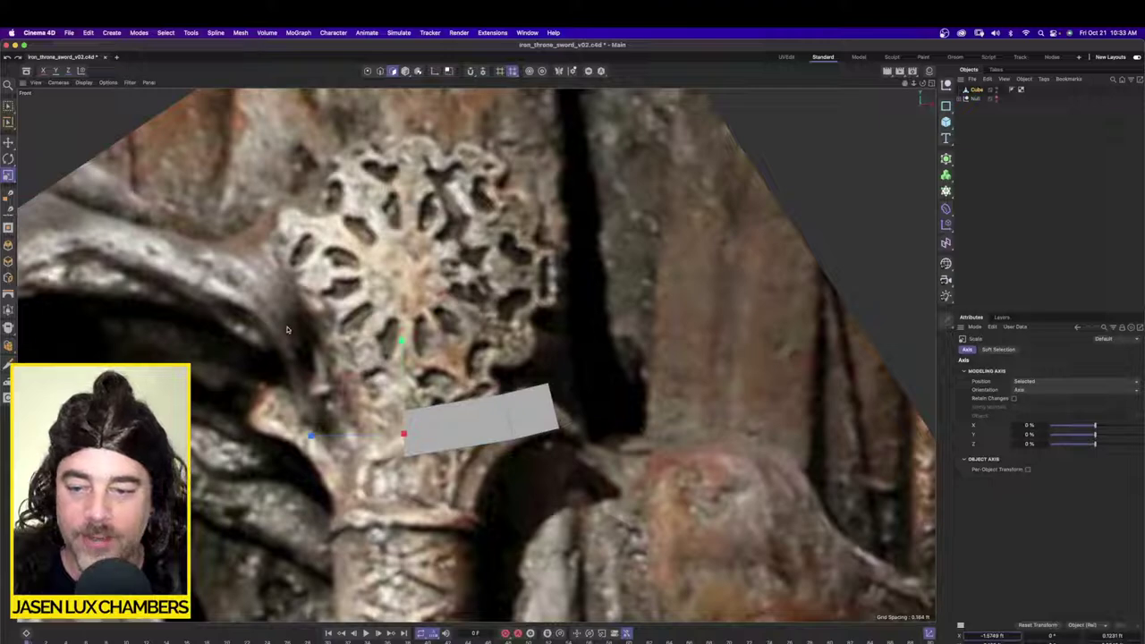
Step: Extrude the underside of the inner guard segment downward about 0.68 ft and shift the new face inward in line with the segment's inner edge
left_click(10, 144)
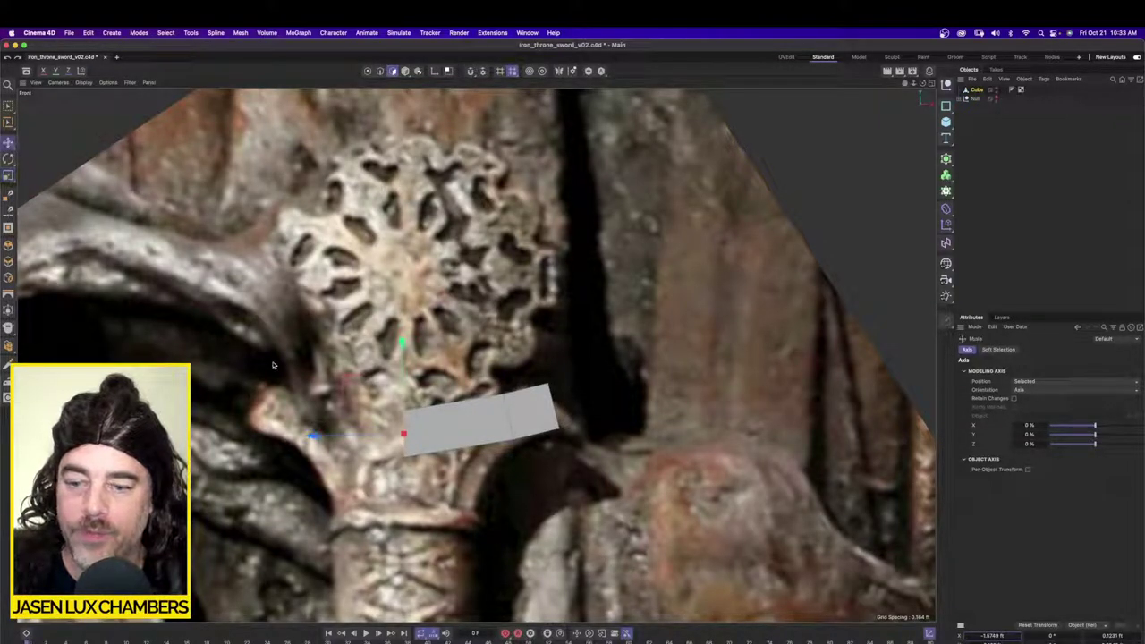
middle_click_drag(495, 480, 504, 458, "alt")
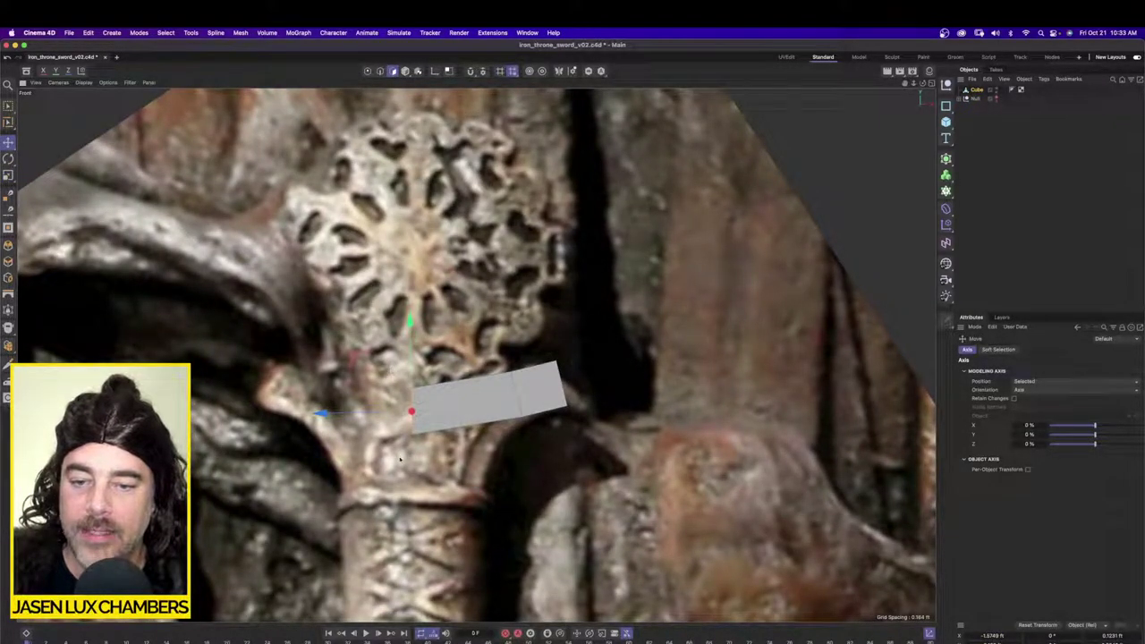
left_click(8, 121)
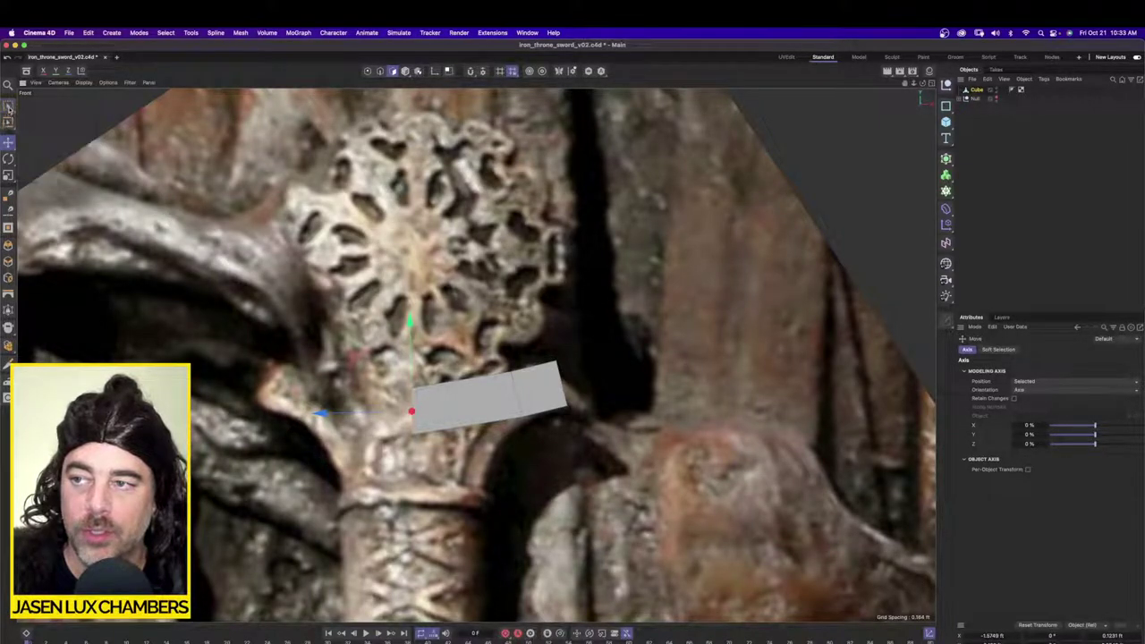
left_click(53, 136)
left_click_drag(540, 403, 364, 486)
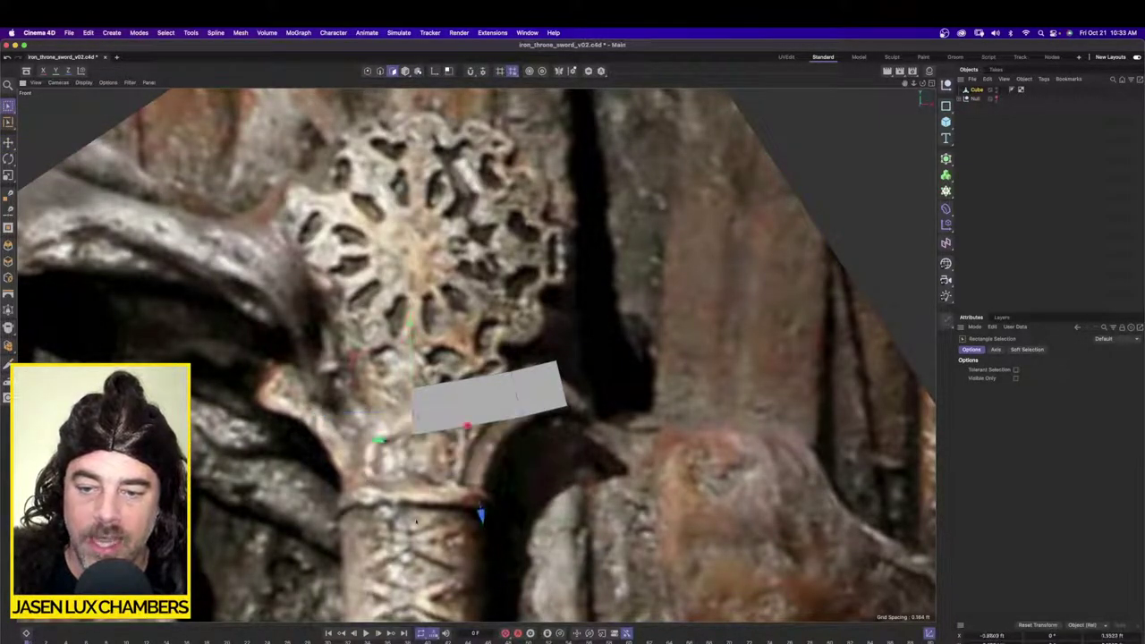
key("d")
left_click_drag(540, 480, 603, 481)
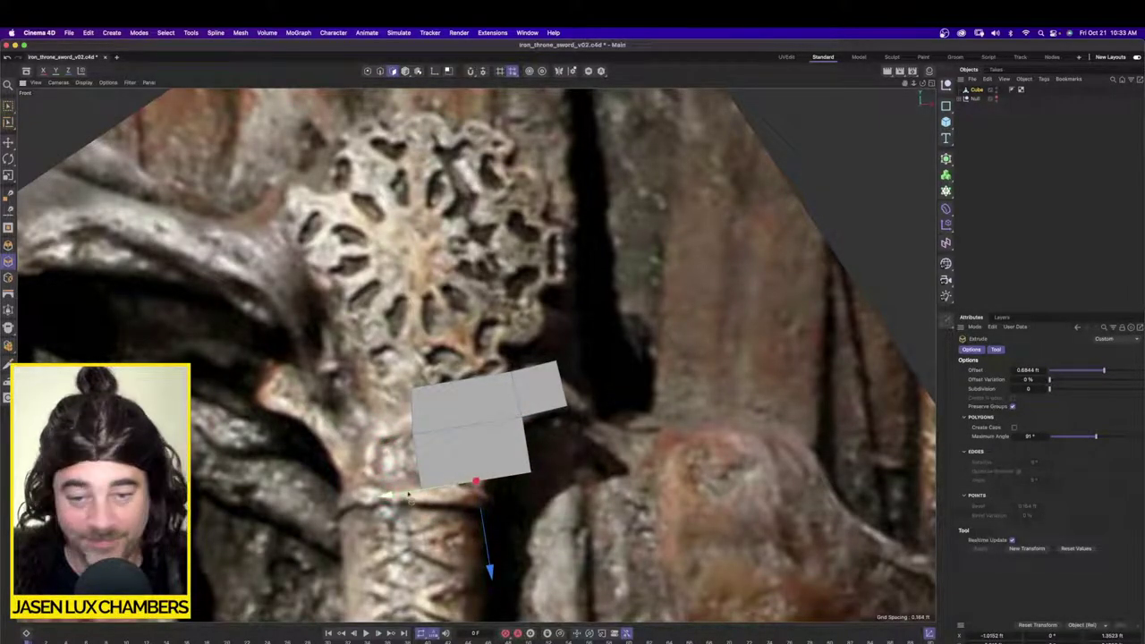
left_click_drag(409, 494, 405, 503)
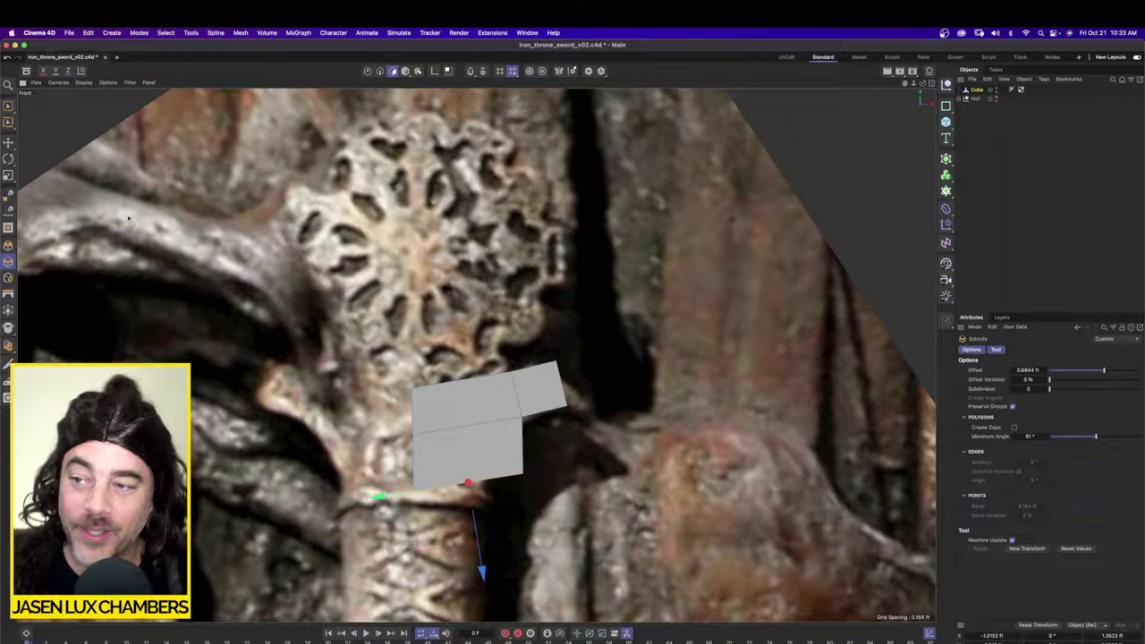
Step: Move the lower outer points of the new segment up and inward to follow the guard's curve in the reference photo
left_click(8, 106)
left_click(50, 135)
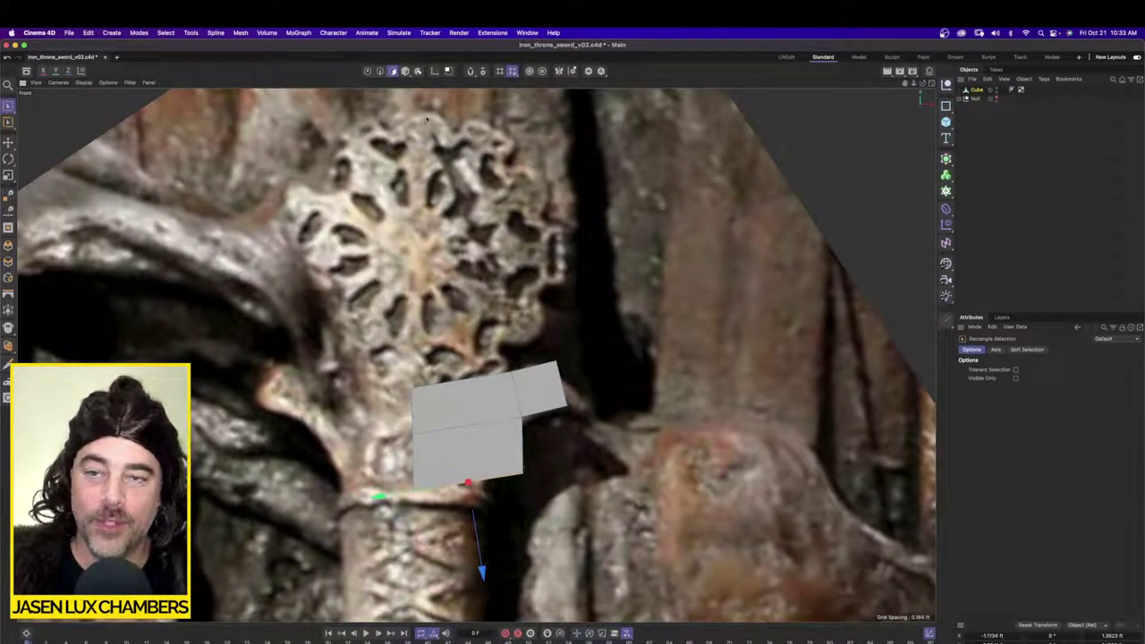
left_click(367, 71)
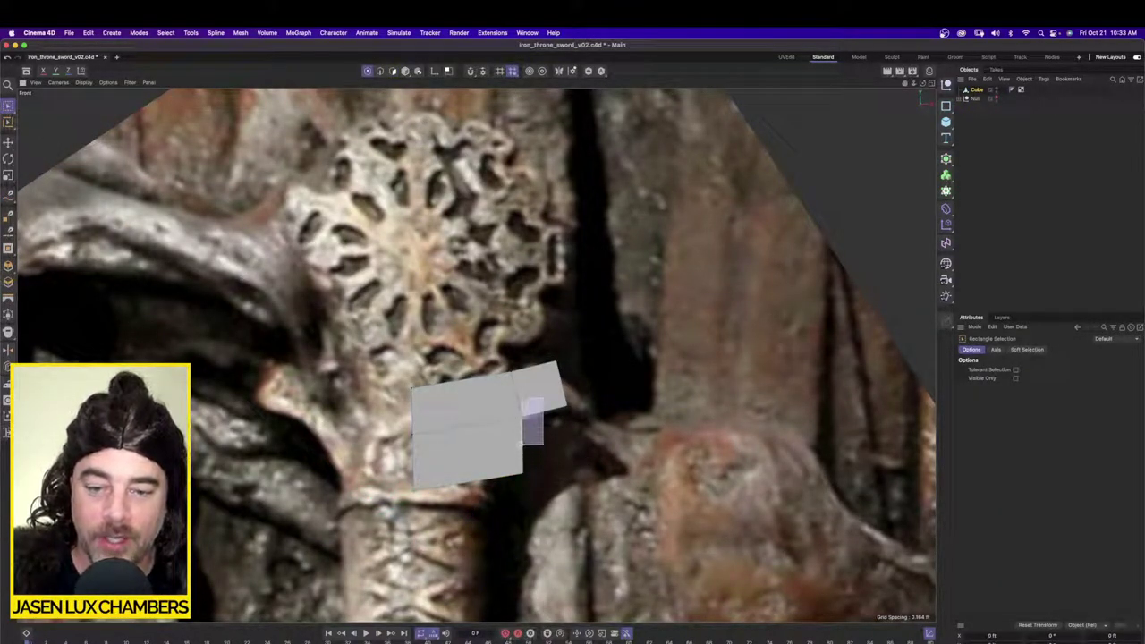
left_click_drag(540, 458, 496, 506)
left_click_drag(568, 411, 524, 395)
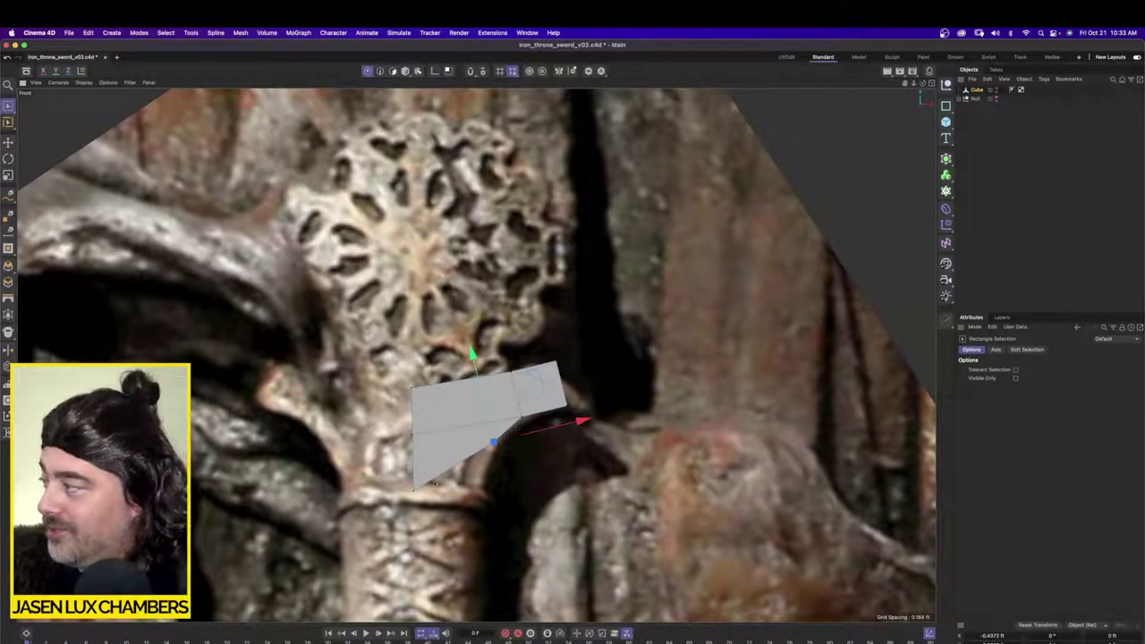
Step: Raise the segment's lower inner points to shorten it, and nudge the lower outer points onto the guard's curve
left_click_drag(445, 468, 370, 529)
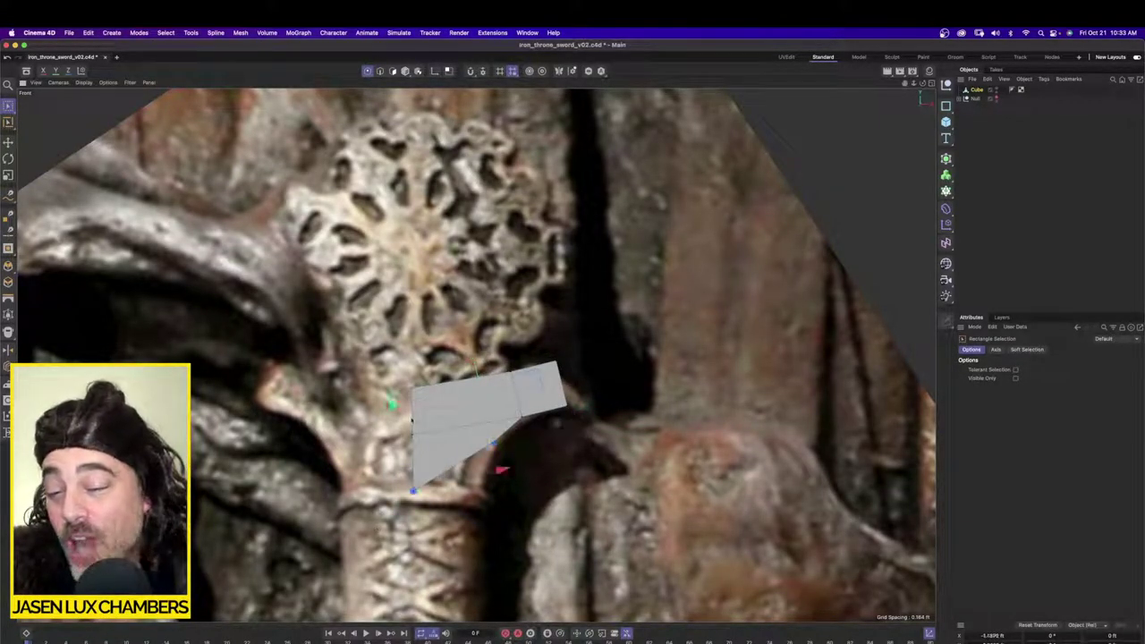
left_click_drag(453, 427, 454, 358)
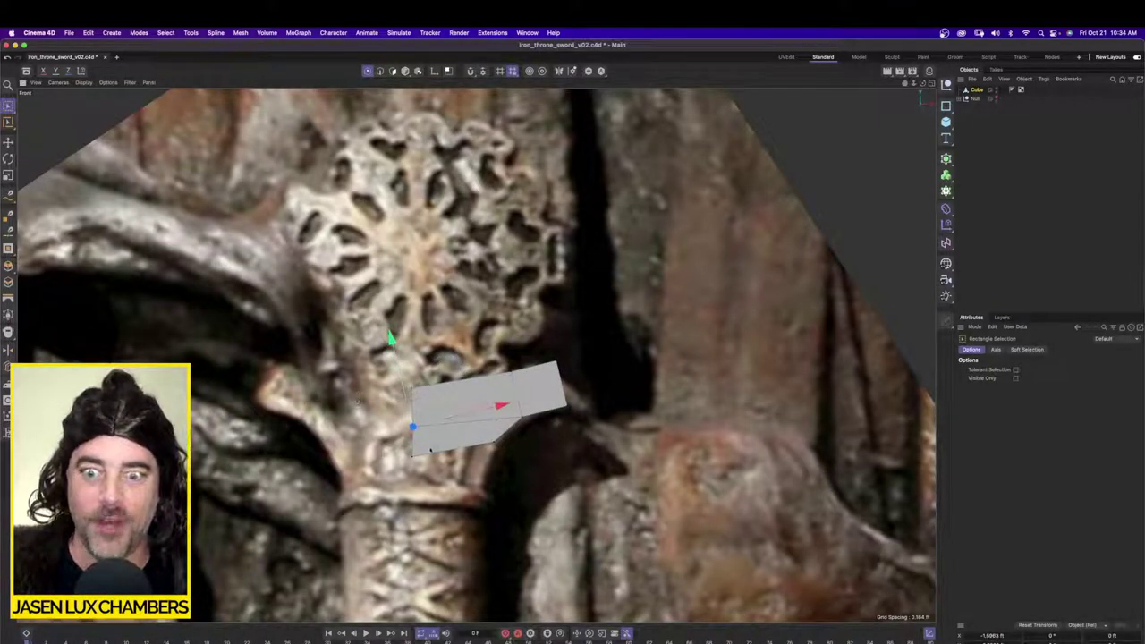
left_click_drag(474, 436, 507, 432)
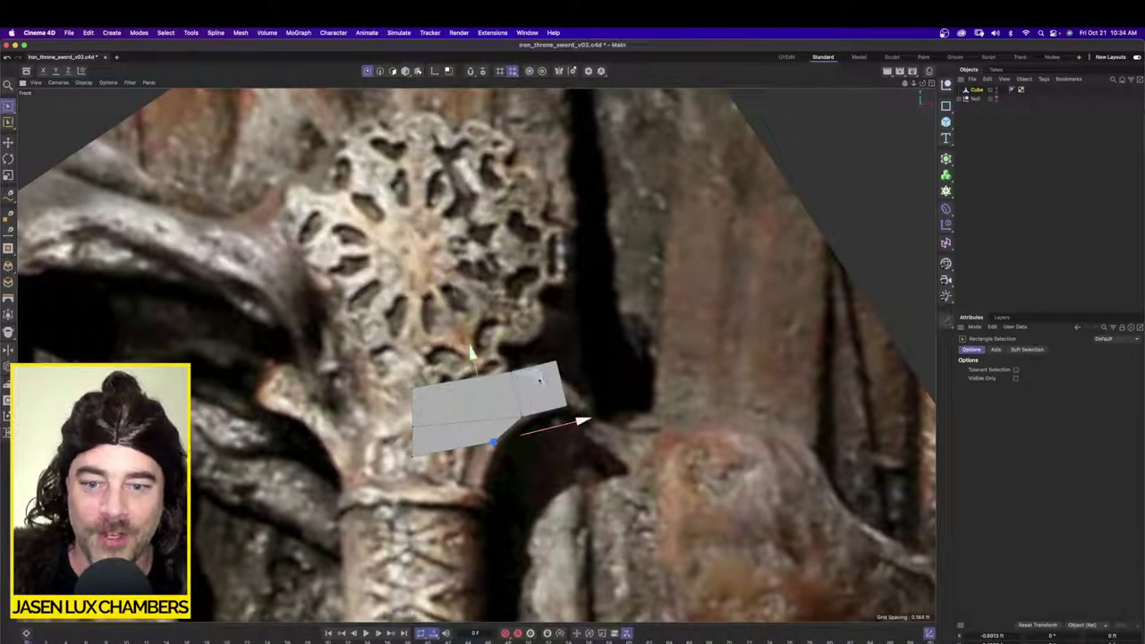
left_click_drag(540, 379, 534, 385)
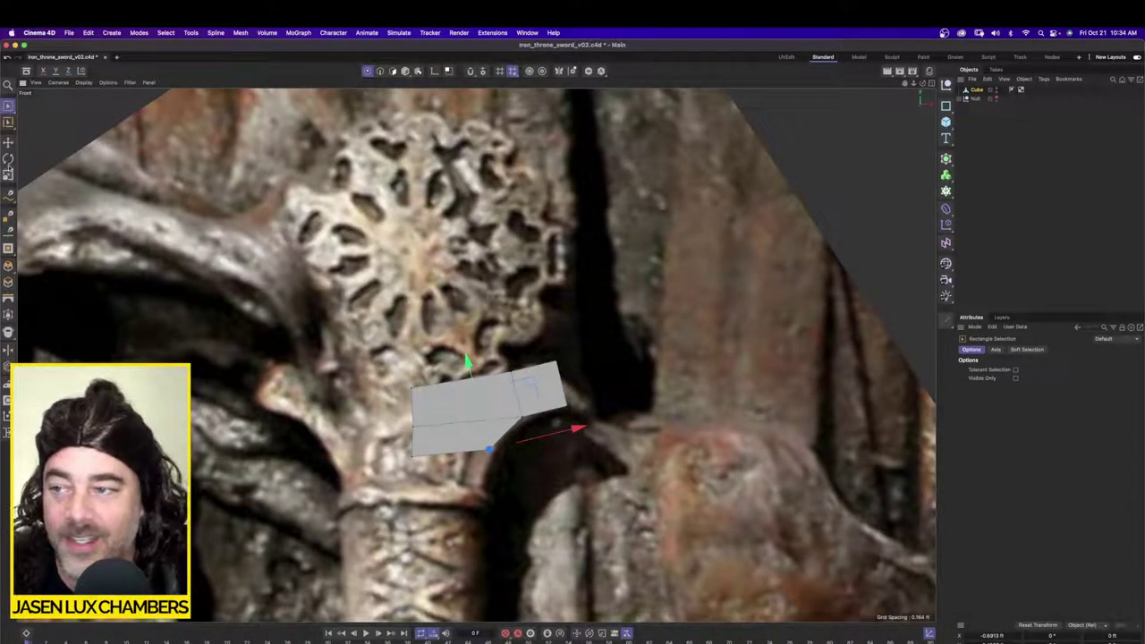
Step: Extrude the bottom face of the guard downward about 0.51 ft toward the grip collar
left_click(393, 70)
scroll(526, 449, "up", 2)
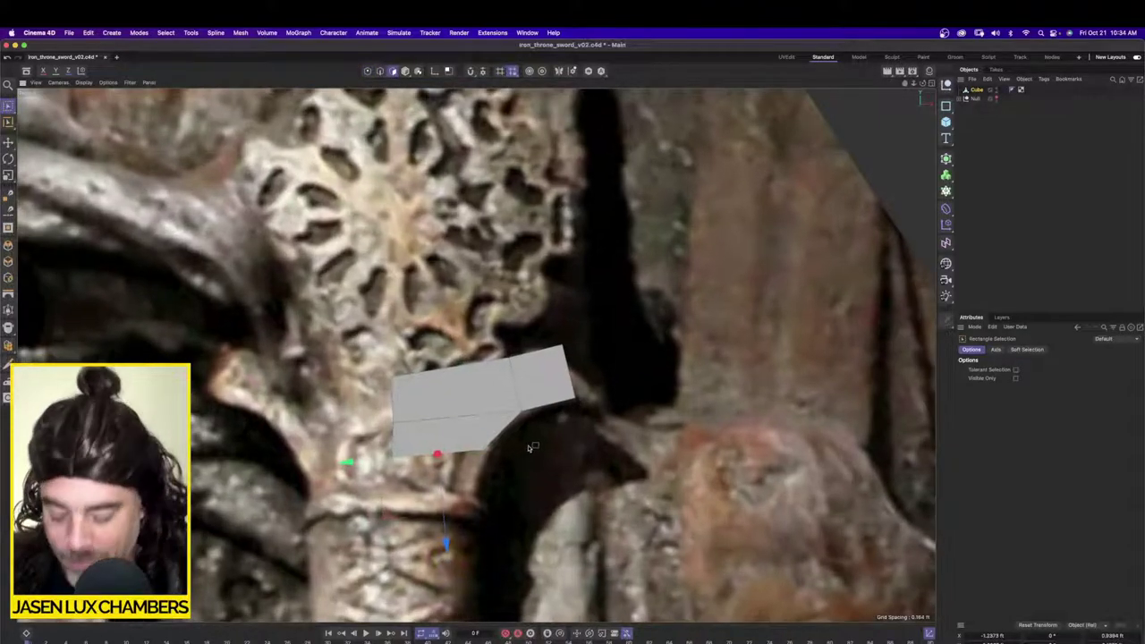
key("d")
left_click_drag(542, 467, 595, 467)
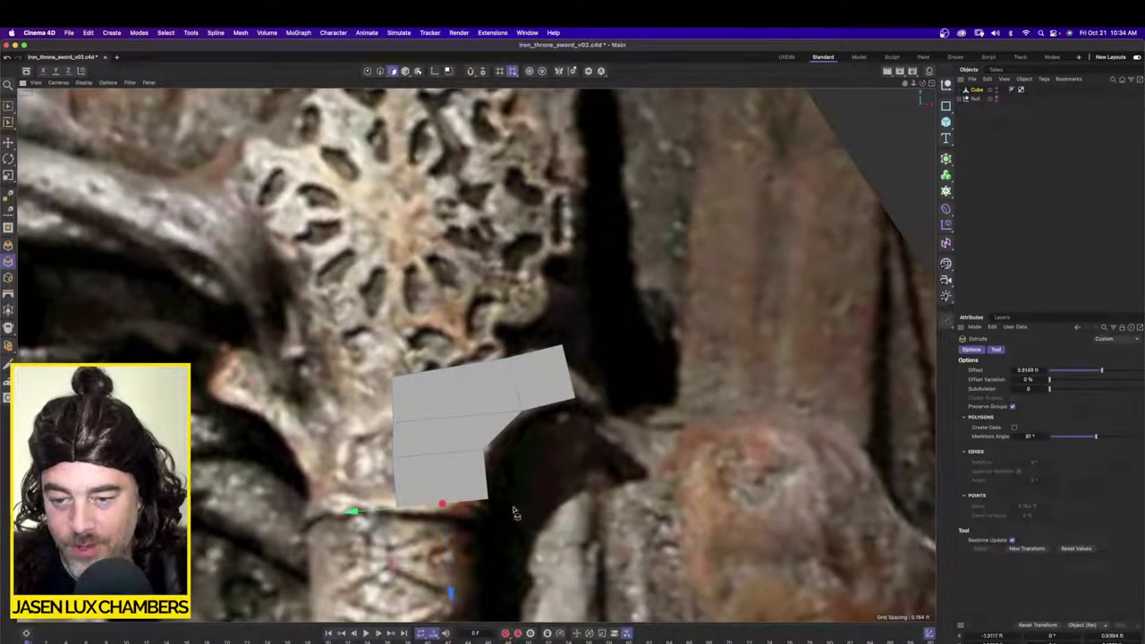
Step: Rotate the new bottom face roughly level and shift it slightly toward the guard's inner edge
left_click(8, 159)
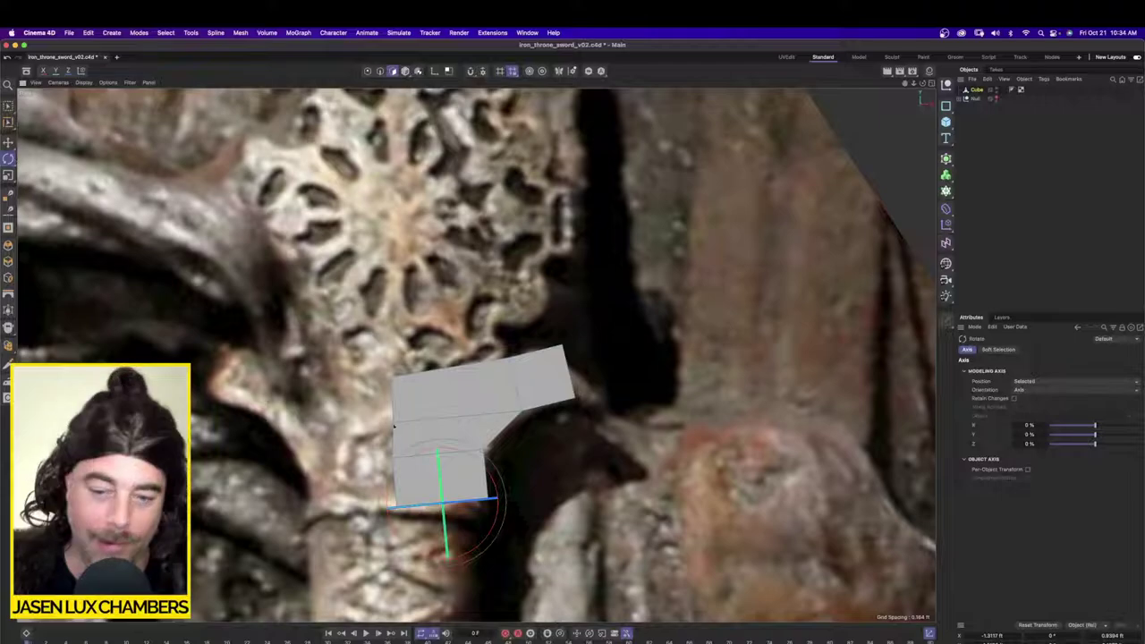
left_click_drag(489, 469, 494, 479)
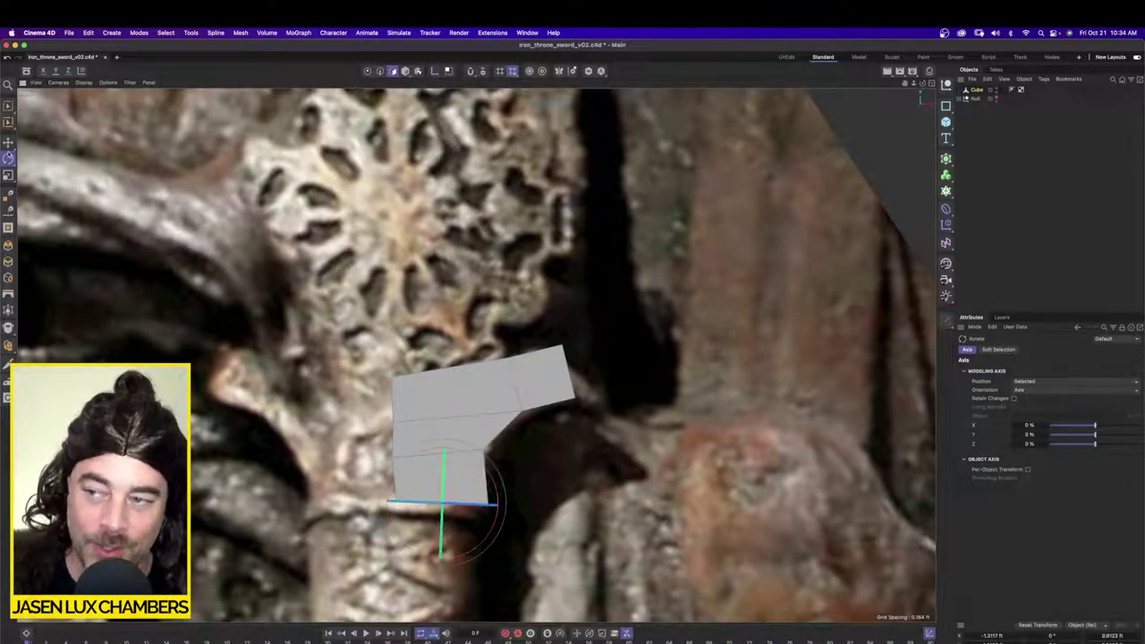
left_click(8, 143)
mouse_move(439, 579)
left_mouse_down()
mouse_move(436, 594)
mouse_move(436, 582)
left_mouse_up()
Step: Move the lowest outer corner points inward so the segment tapers along the reference curve
scroll(507, 367, "up", 2)
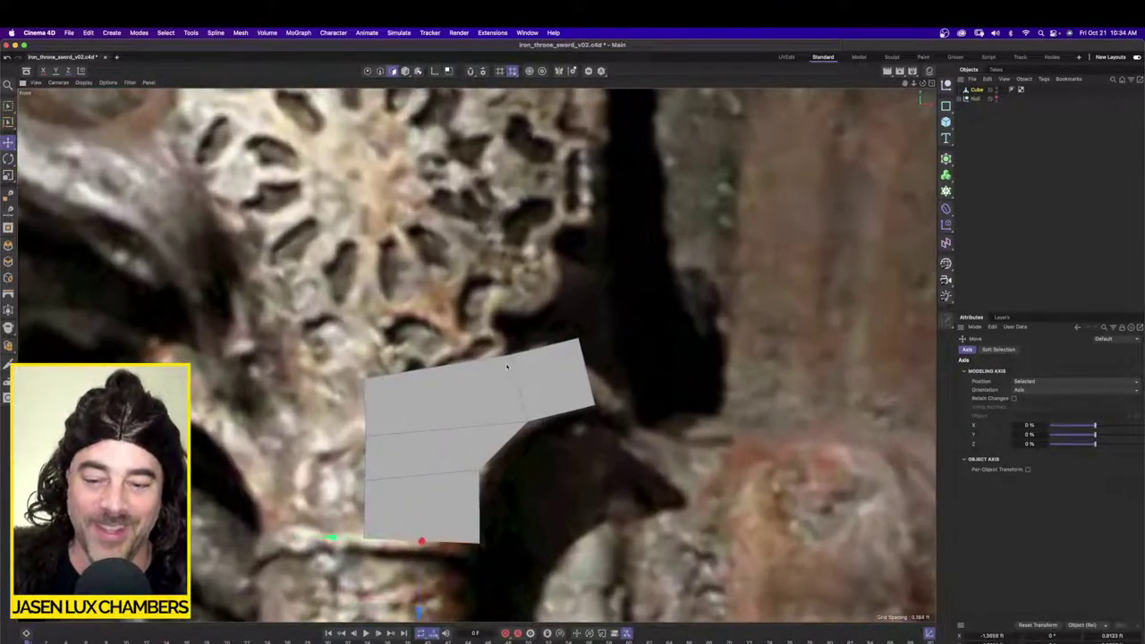
middle_click_drag(507, 367, 518, 246, "alt")
left_click_drag(8, 106, 47, 136)
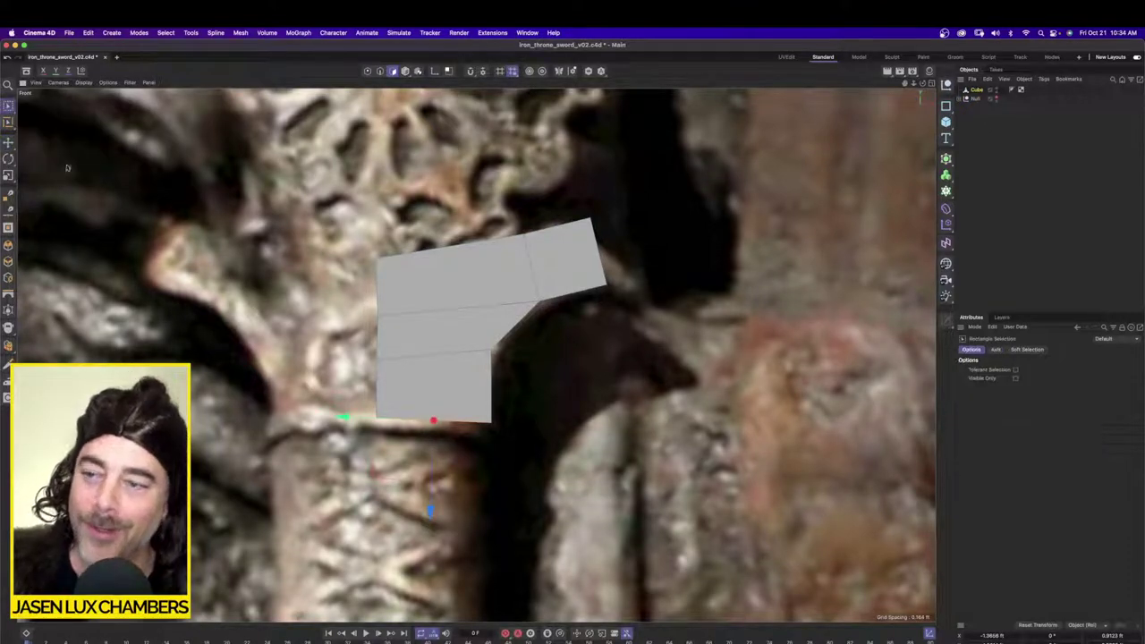
left_click(368, 71)
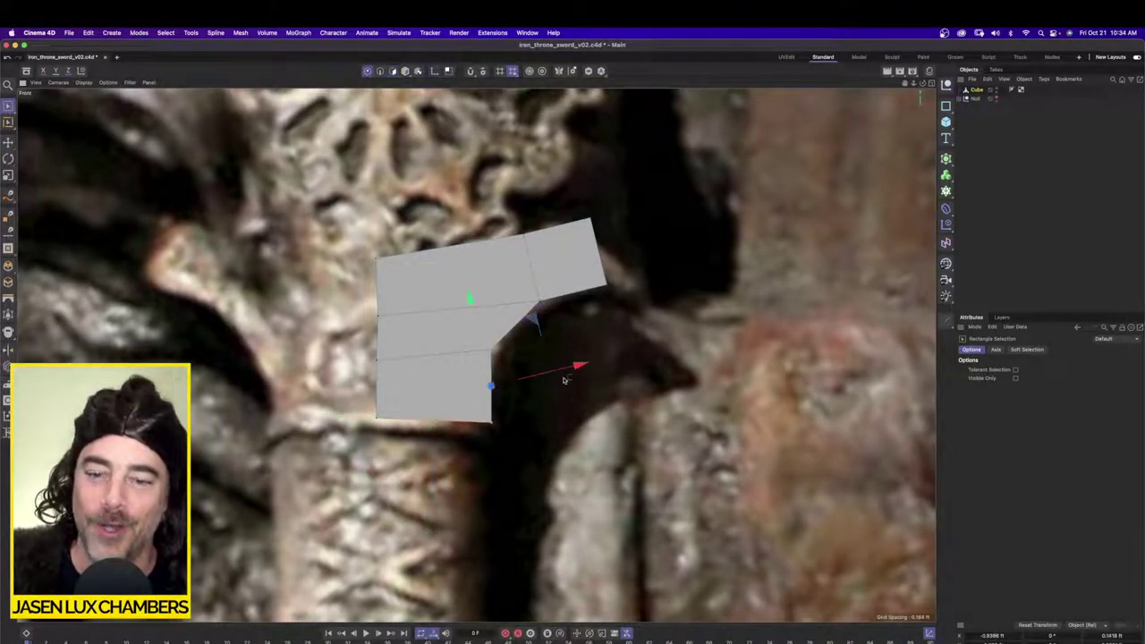
left_click_drag(548, 392, 464, 462)
left_click_drag(533, 356, 518, 349)
Step: Raise the bottom row of points above the grip collar and fine-tune its outer corner points against the curve
left_click_drag(515, 433, 325, 407)
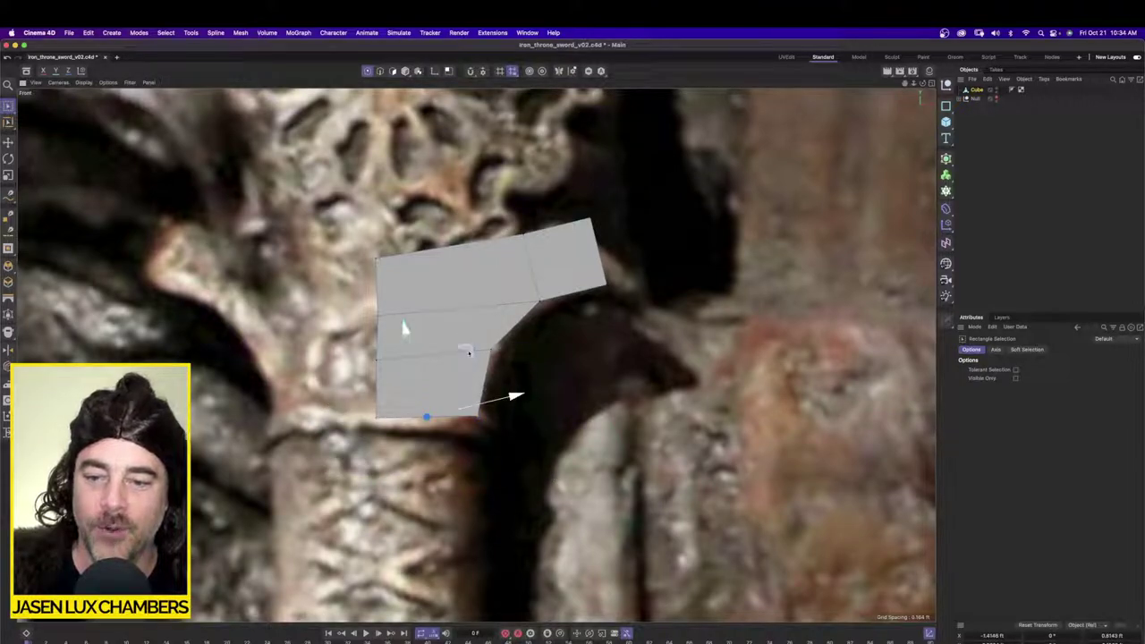
left_click_drag(469, 353, 468, 318)
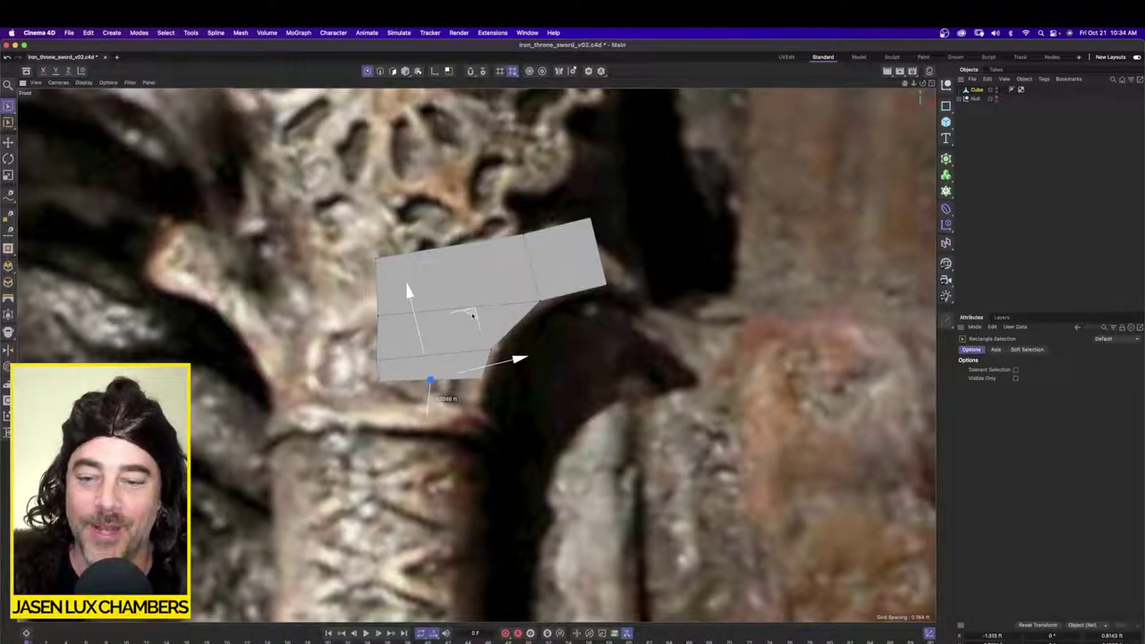
left_click(9, 107)
left_click(43, 135)
left_click_drag(471, 431, 509, 360)
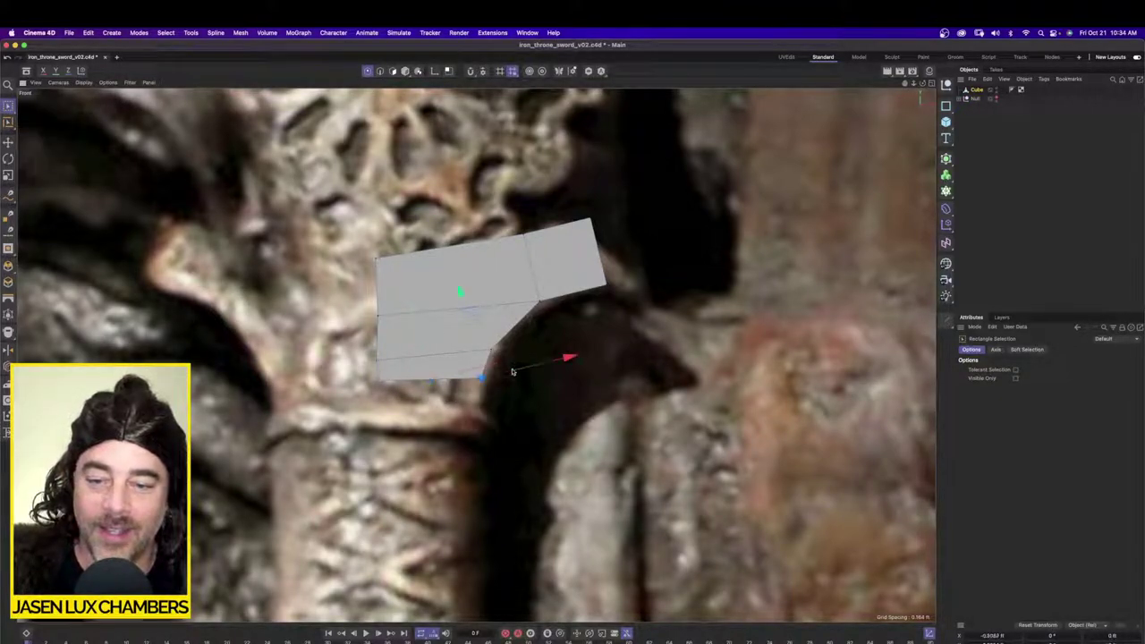
left_click_drag(523, 315, 526, 315)
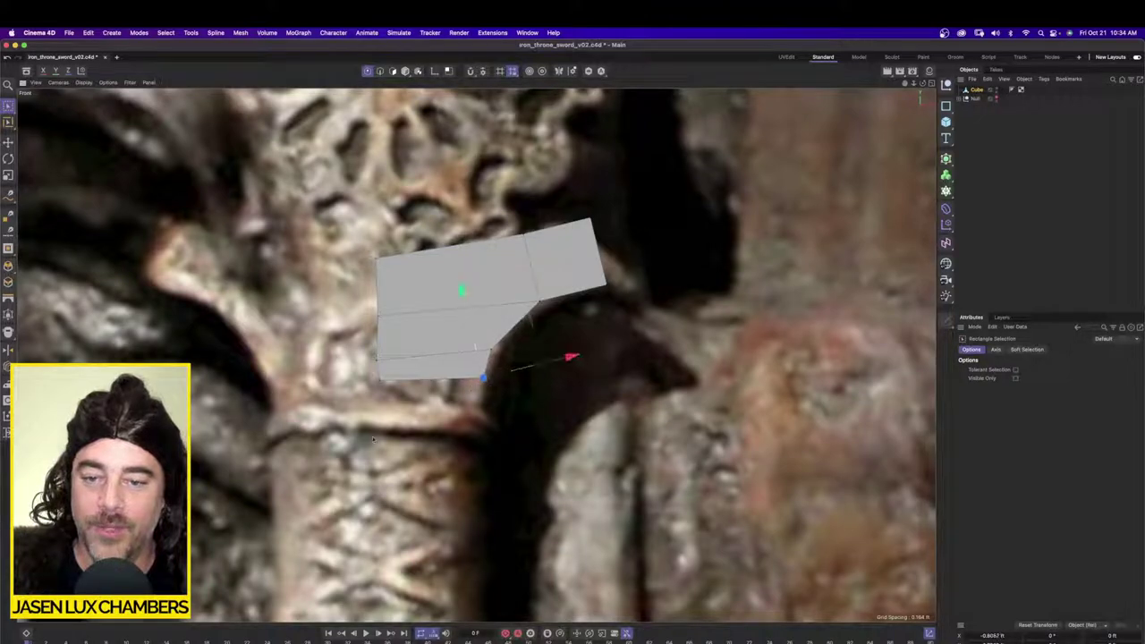
Step: Extrude the guard's bottom face downward twice, about 0.28 ft and about 0.15 ft, to reach the grip collar
left_click(394, 72)
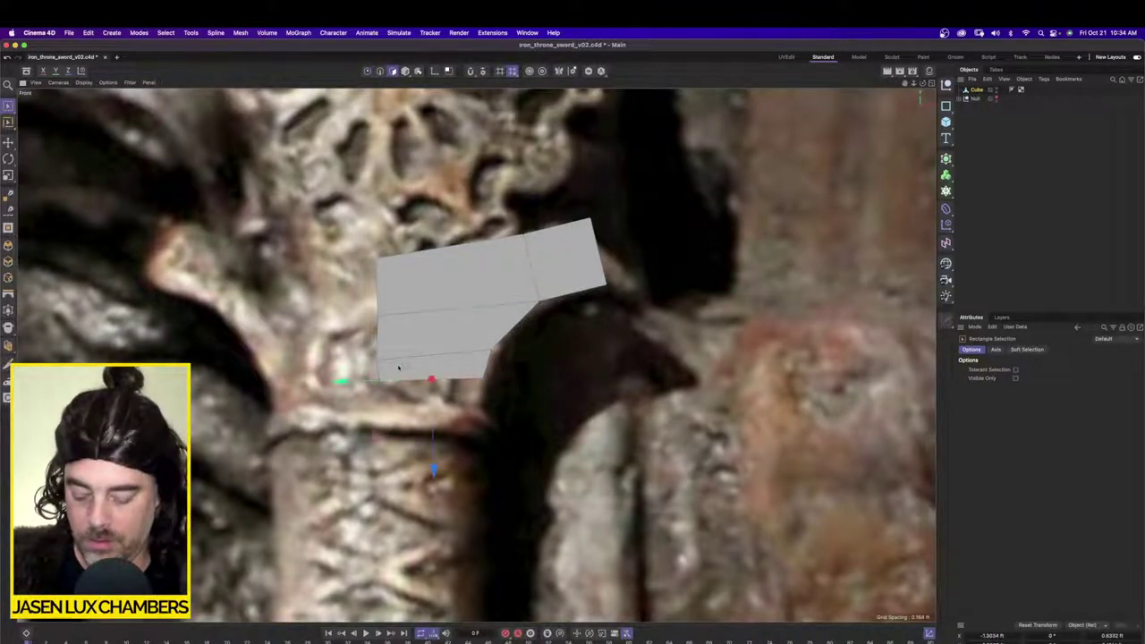
key("d")
left_click_drag(399, 367, 430, 369)
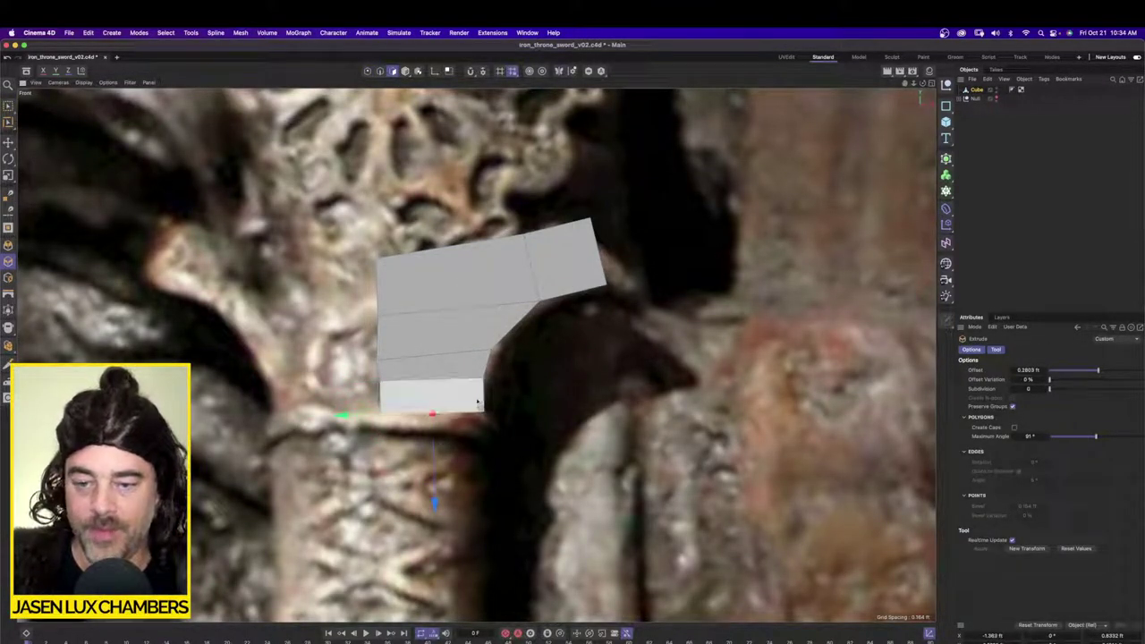
left_click_drag(363, 464, 524, 440)
right_click_drag(524, 440, 499, 446, "alt")
middle_click_drag(500, 446, 537, 365, "alt")
left_click_drag(537, 362, 548, 300, "alt")
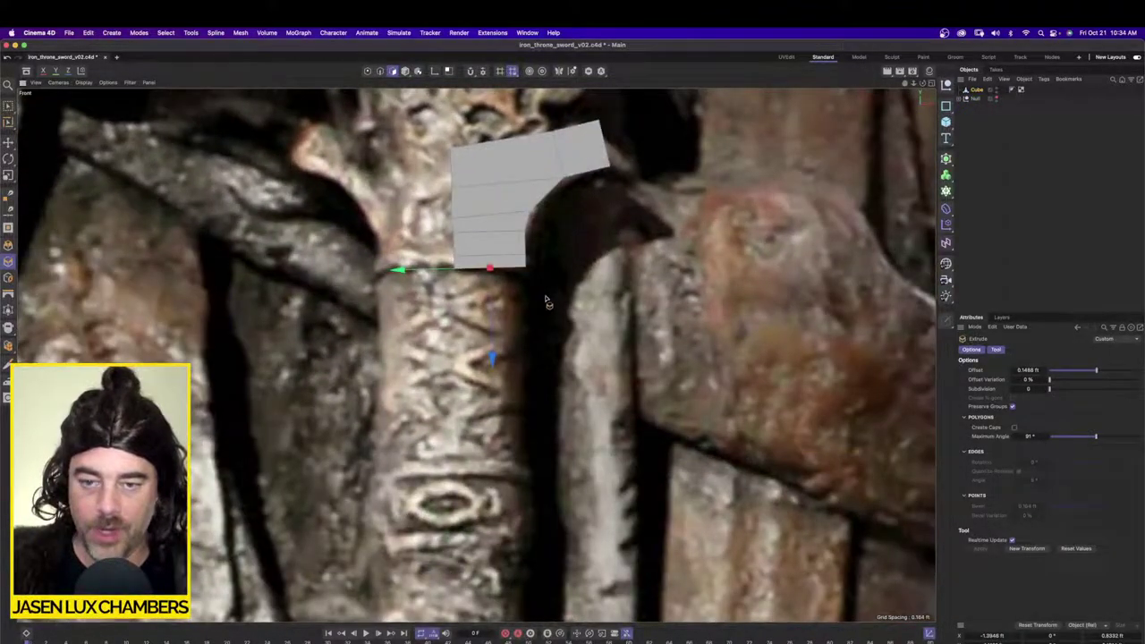
Step: Select the points along the guard's straight inner edge and orient the transform axes to world coordinates
left_click(975, 91)
left_click_drag(8, 108, 50, 135)
left_click(368, 71)
left_click_drag(495, 325, 386, 128)
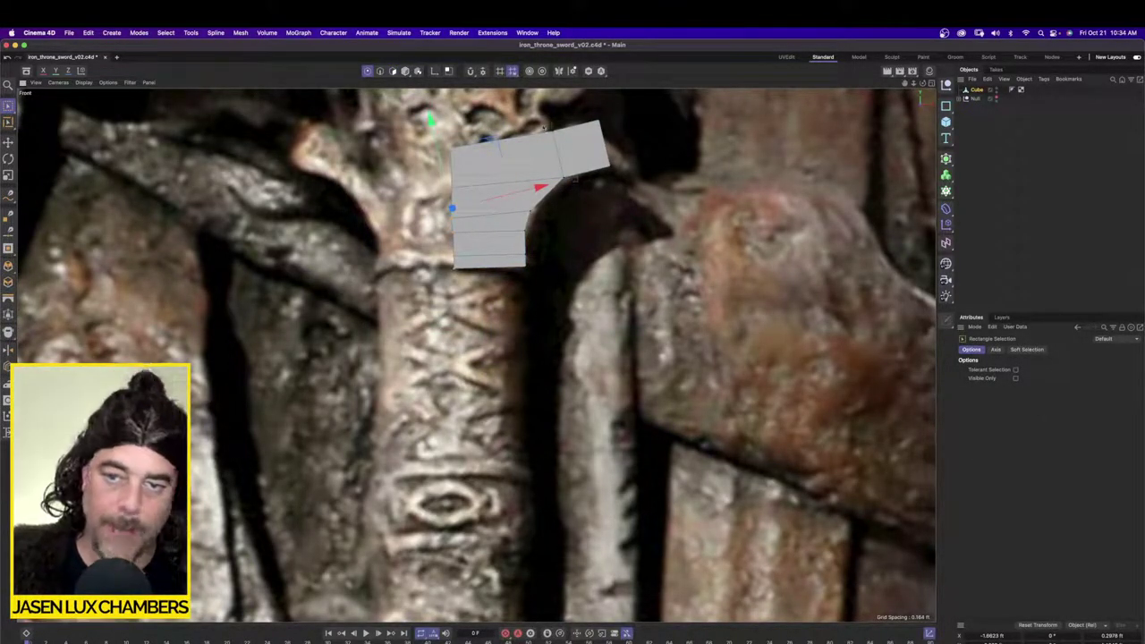
left_click(81, 70)
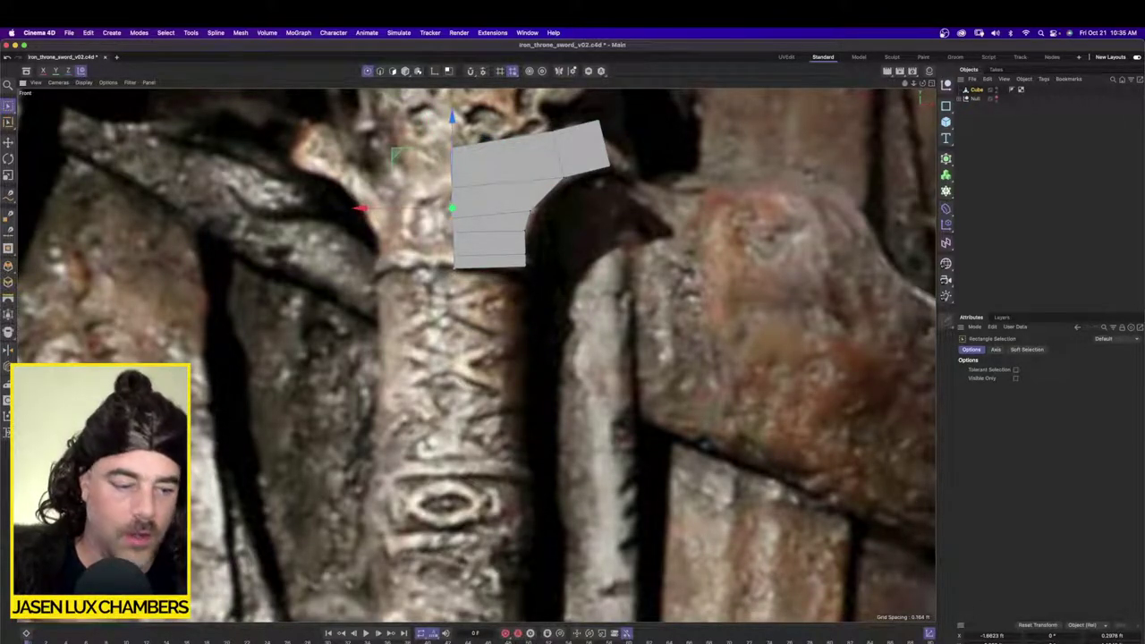
Step: Try to align the inner-edge points by setting their X position to 0, then undo it
double_click(996, 637)
type("0")
key("Return")
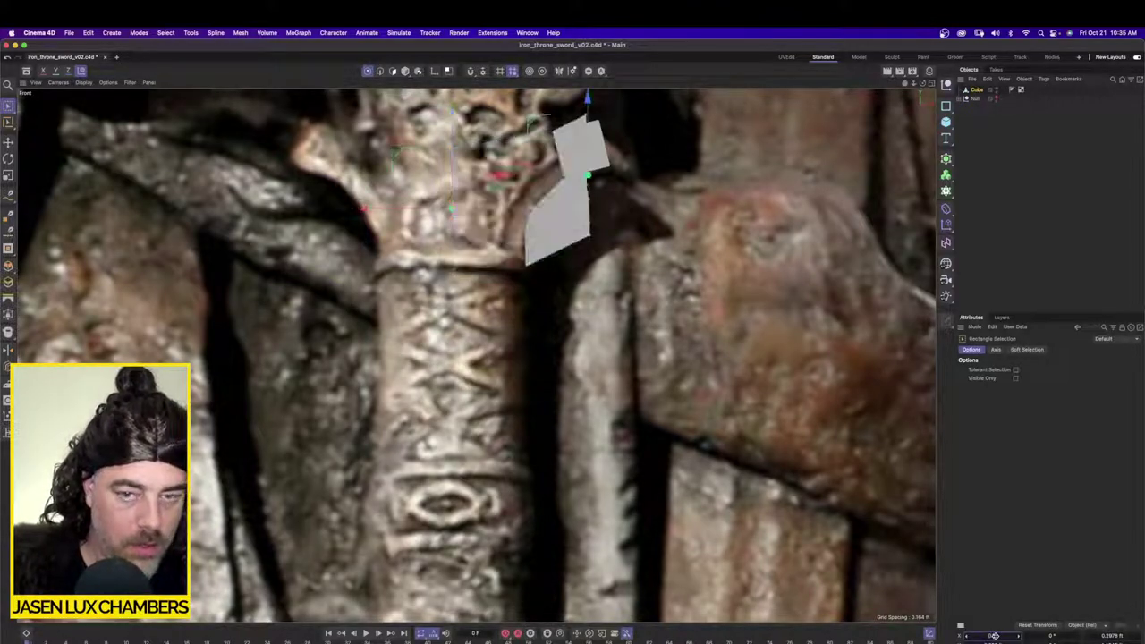
key("super+z")
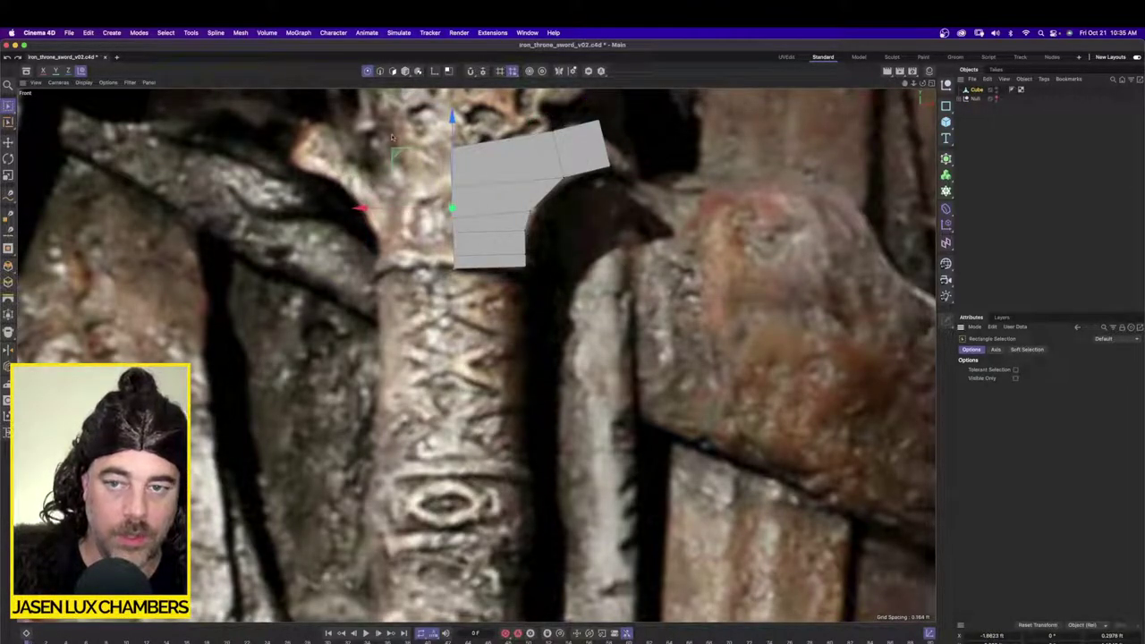
Step: Flatten the selected inner-edge points by scaling them along world X, and shift them slightly toward the sword's centreline
left_click(8, 175)
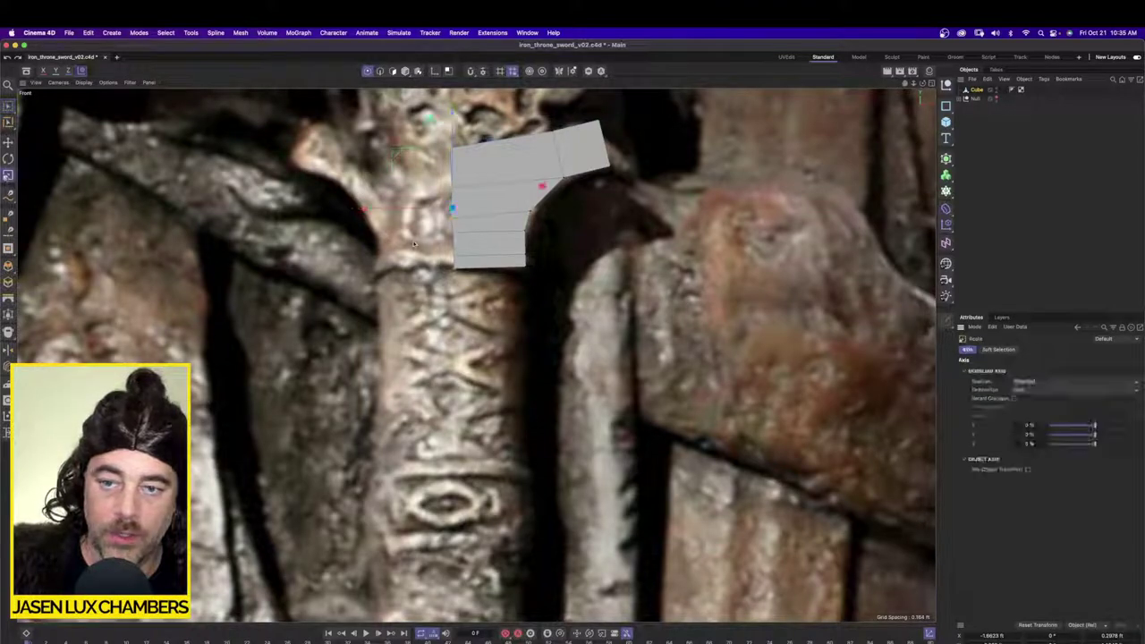
left_click(82, 72)
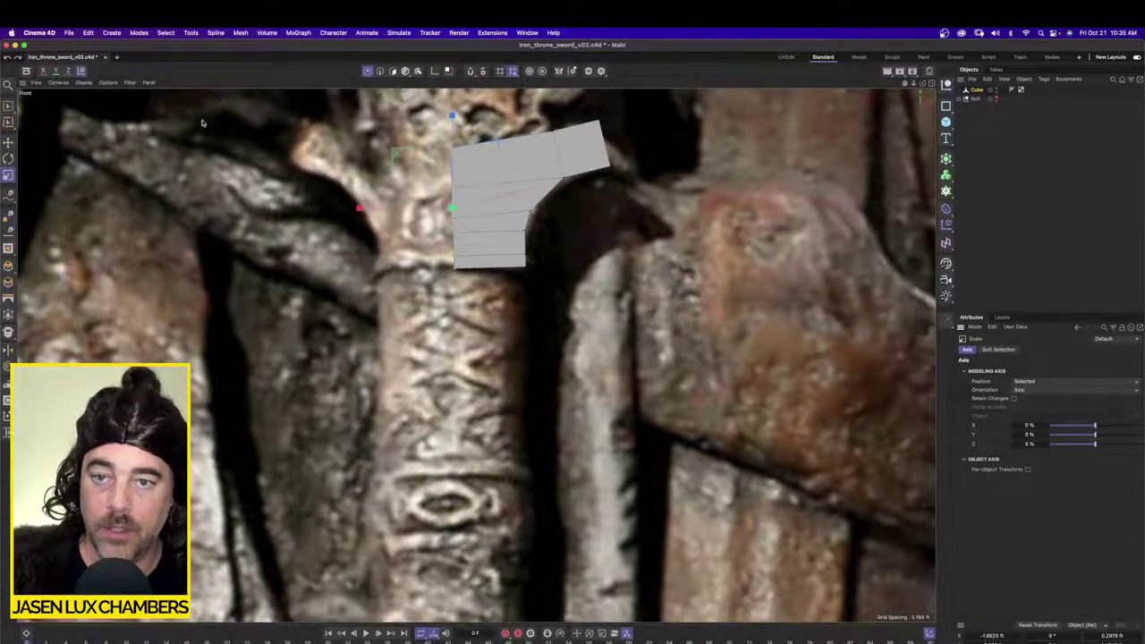
left_click_drag(368, 210, 452, 211)
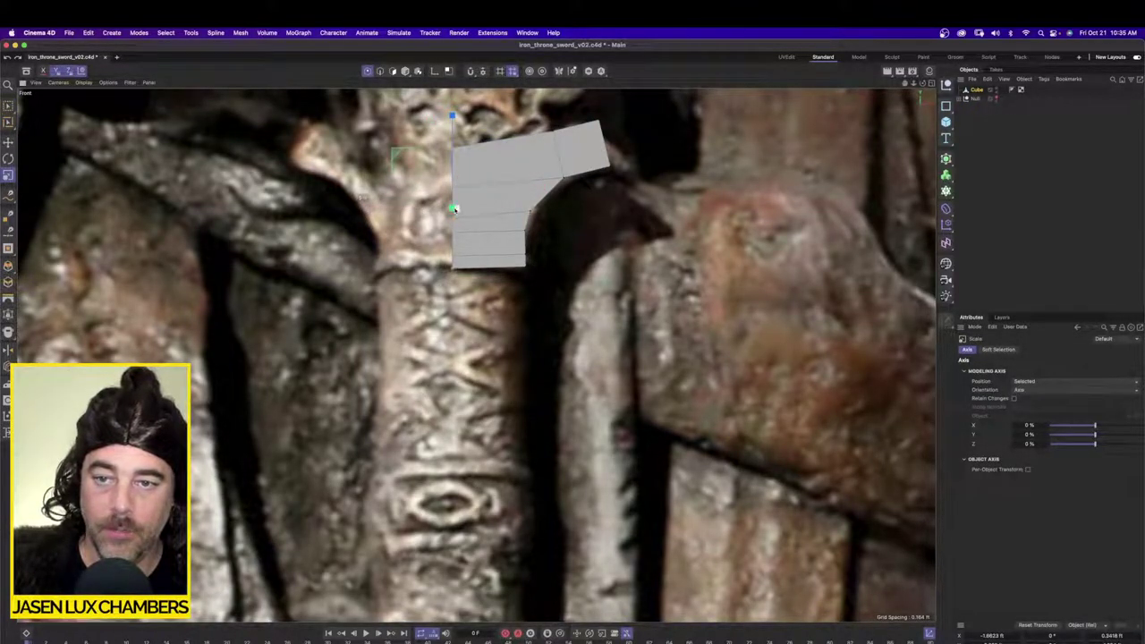
key("e")
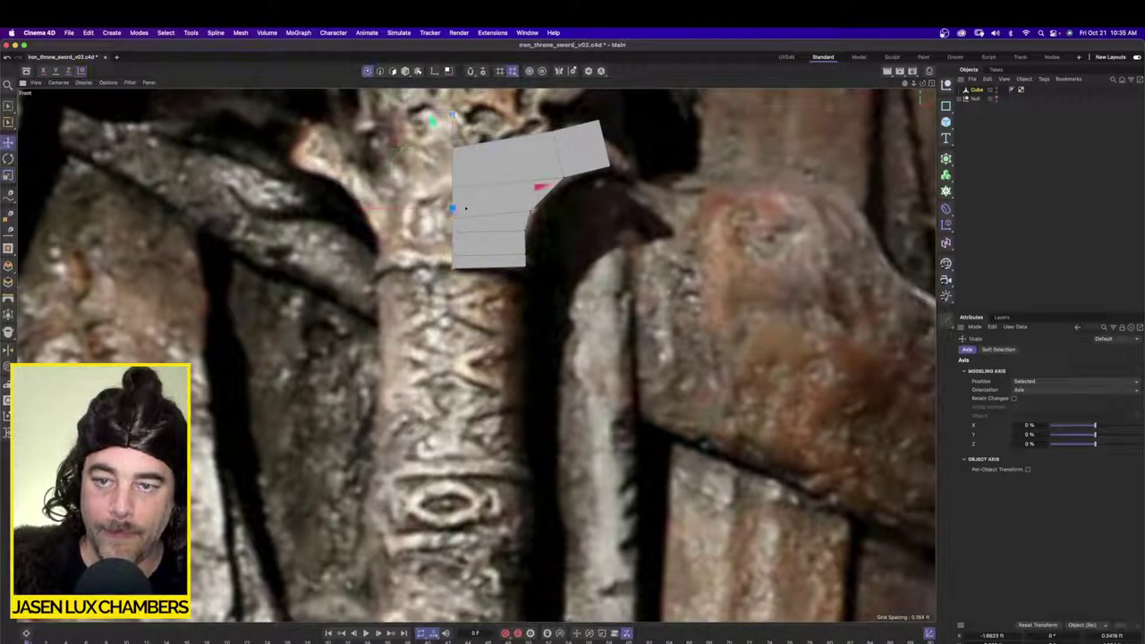
left_click(82, 71)
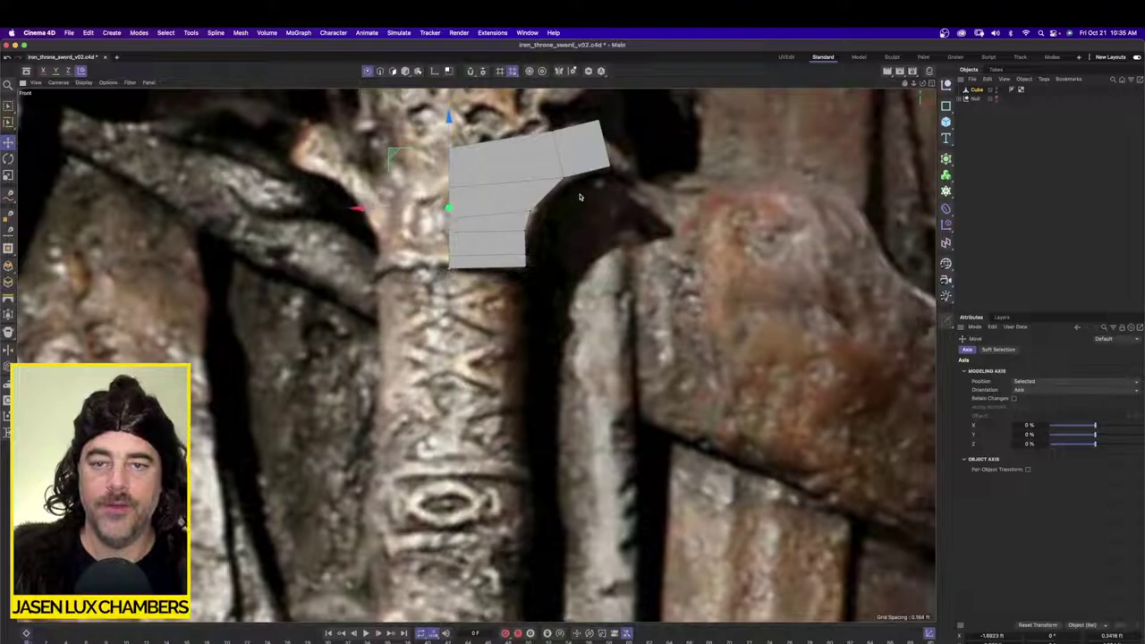
Step: Select the guard's faces along the flat inner side and check the selection in the perspective view
mouse_move(593, 200)
right_mouse_down("alt")
mouse_move(529, 201)
mouse_move(578, 200)
right_mouse_up("alt")
middle_click_drag(553, 179, 540, 338, "alt")
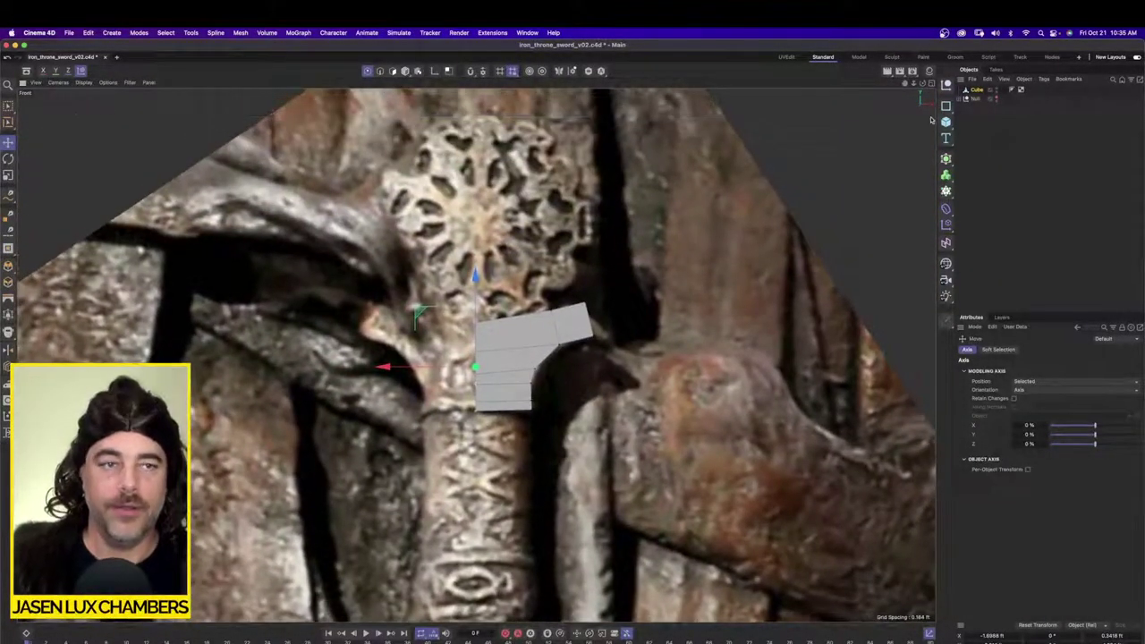
left_click(393, 72)
left_click_drag(9, 106, 41, 136)
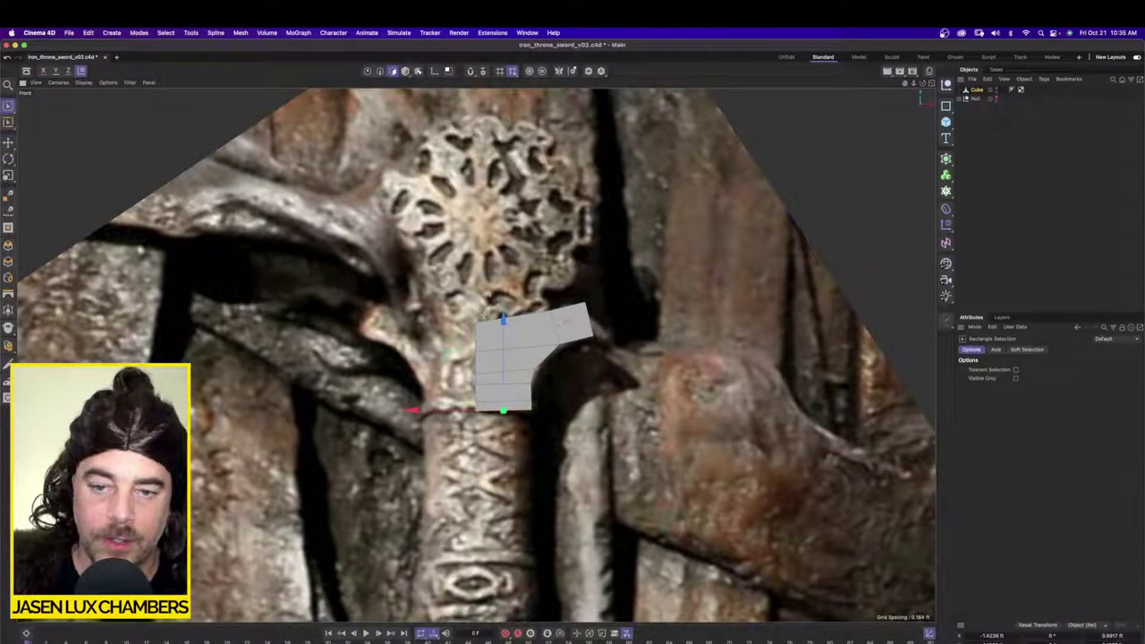
left_click(930, 82)
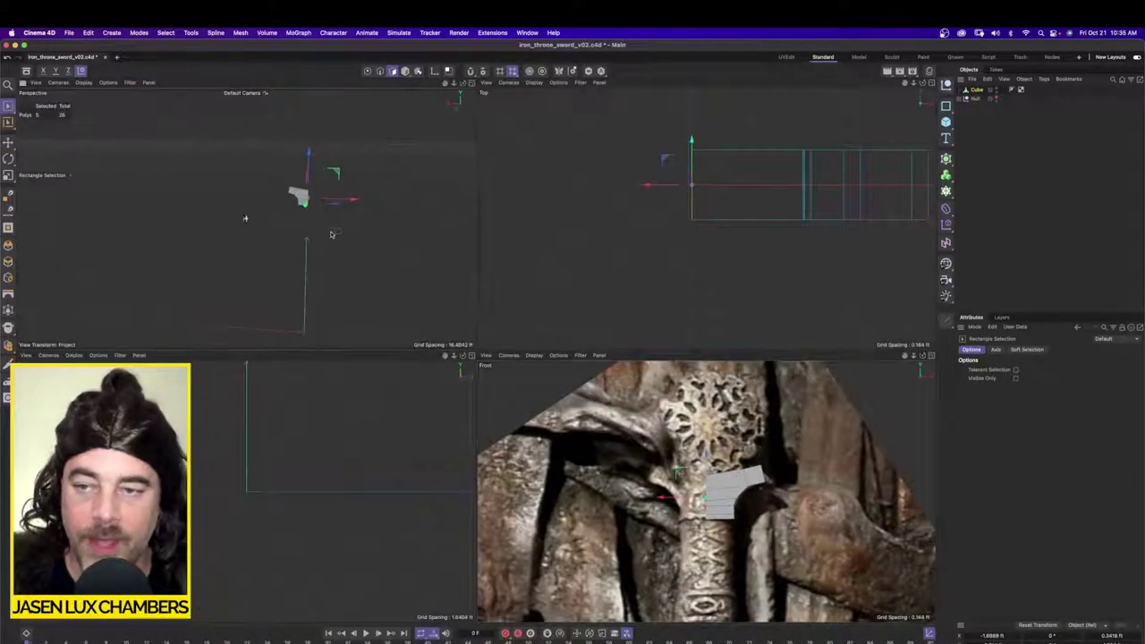
scroll(268, 182, "up", 5)
left_click_drag(332, 235, 289, 217, "alt")
scroll(289, 217, "up", 4)
scroll(289, 217, "down", 3)
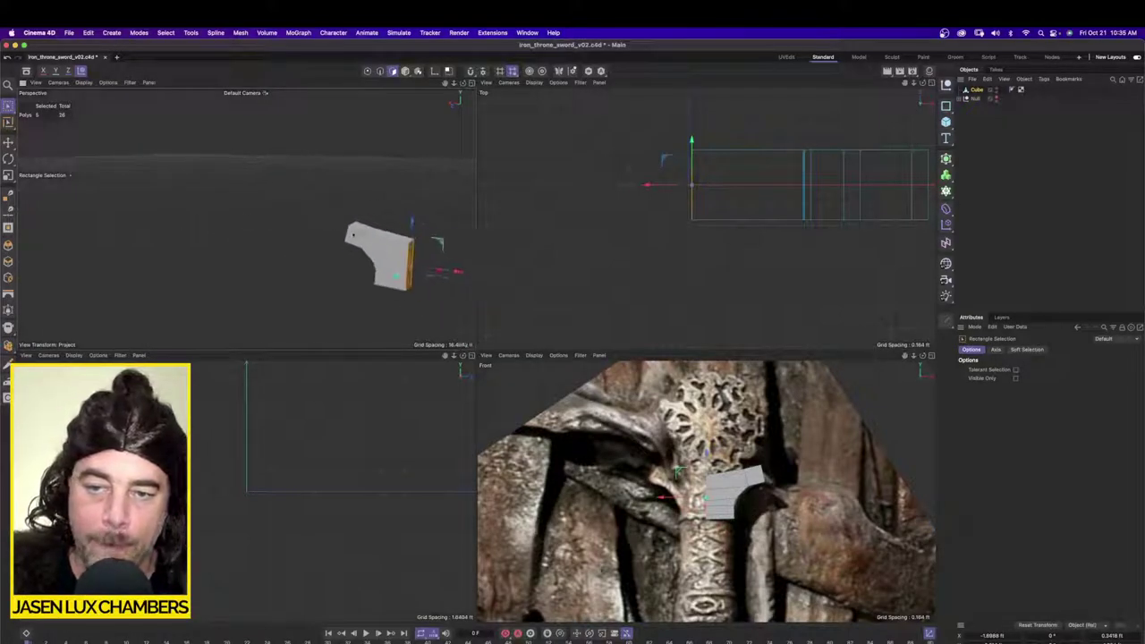
left_click_drag(353, 235, 454, 235, "alt")
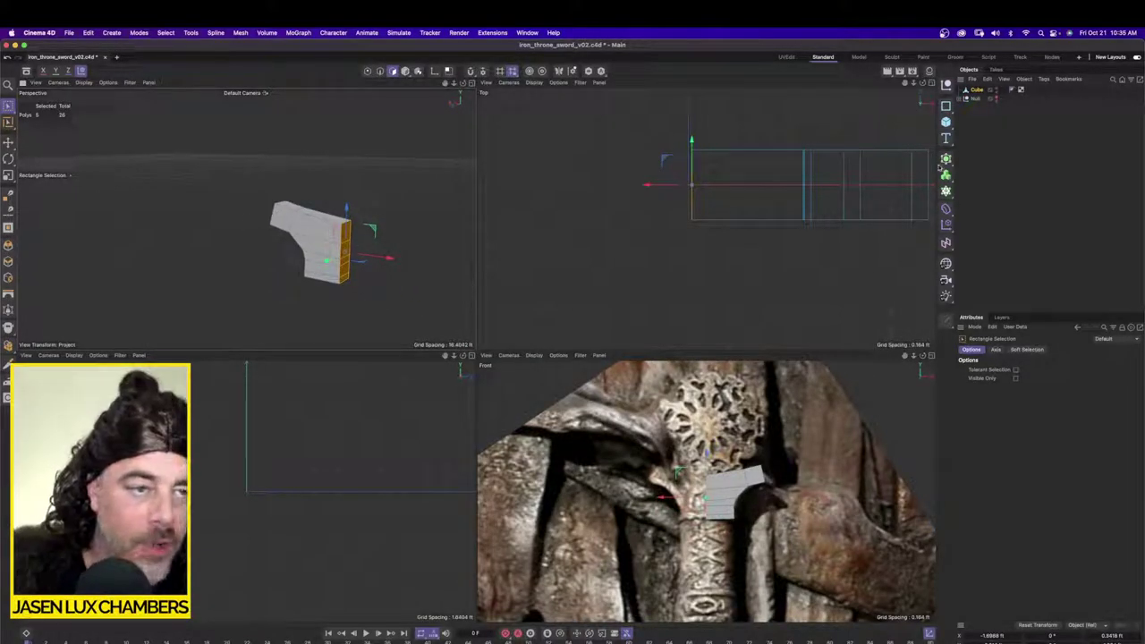
Step: Mirror the Cube with a Symmetry generator, and close the centre gap with the inner faces before deleting them
left_click(946, 159)
left_click(985, 254)
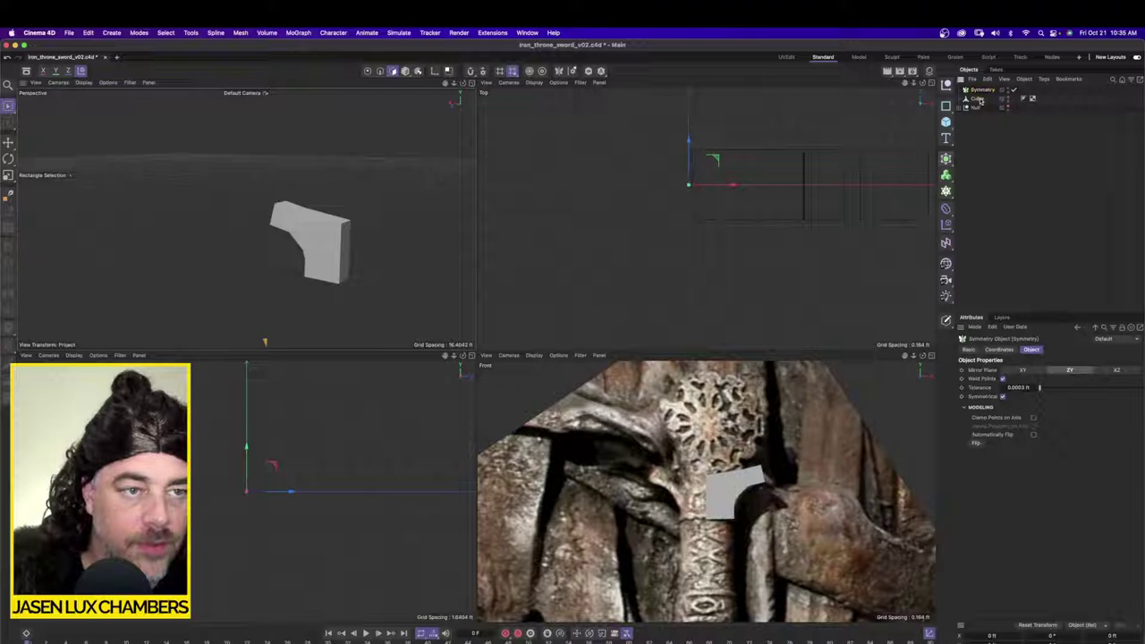
left_click_drag(980, 101, 982, 90)
scroll(356, 231, "up", 3)
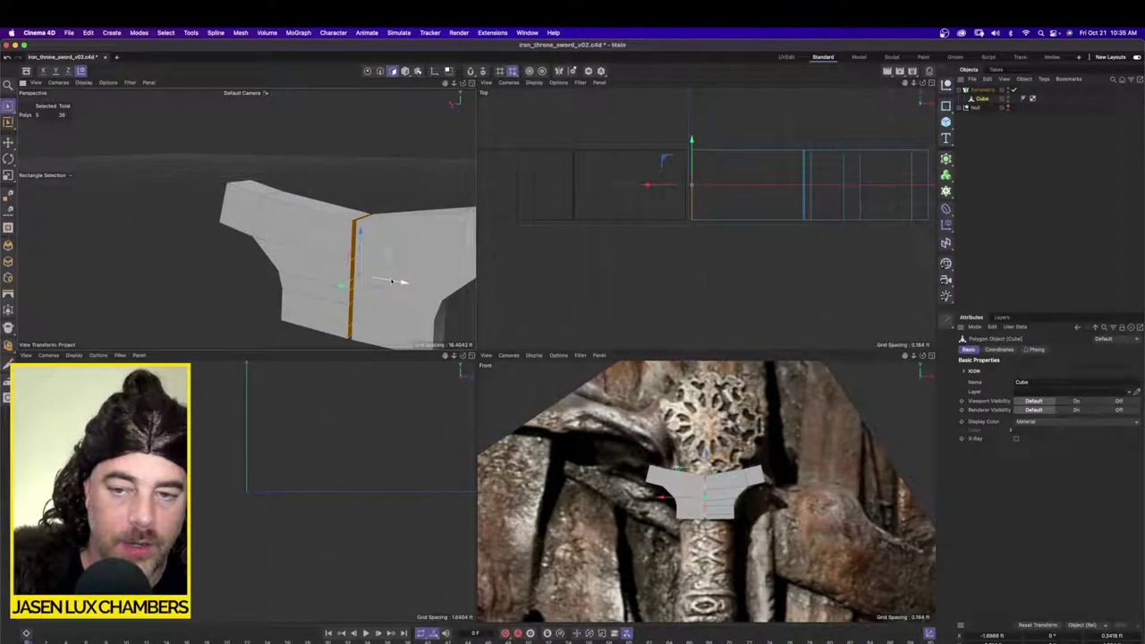
left_click_drag(391, 280, 397, 282)
key("Delete")
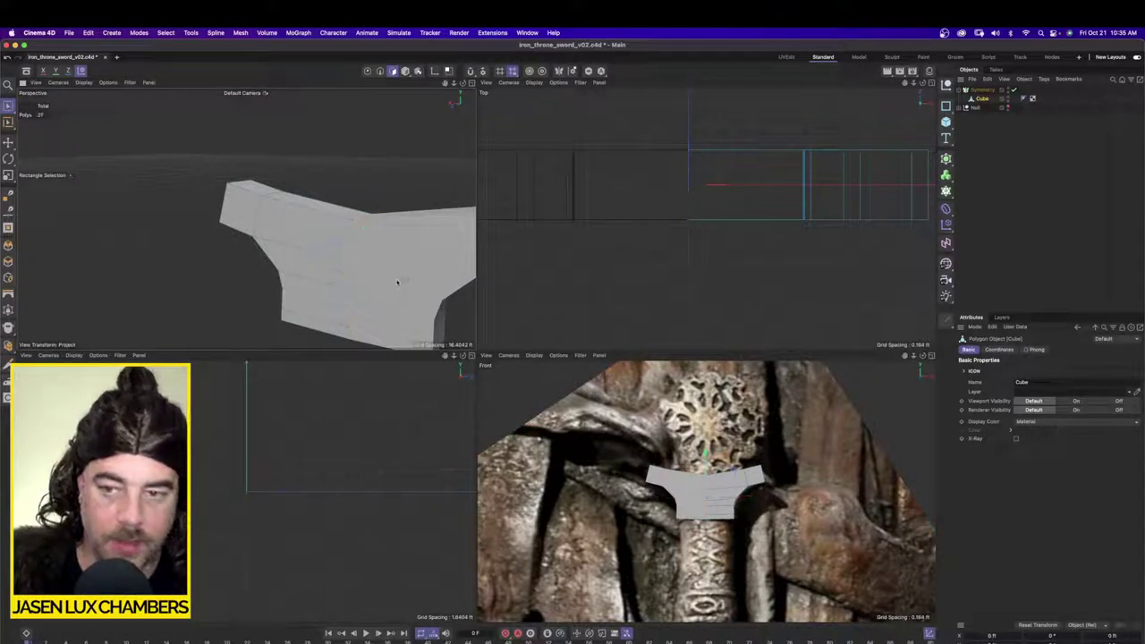
Step: Set the Symmetry tolerance to 0.05 ft and check the centre seam against the reference photo
left_click(982, 90)
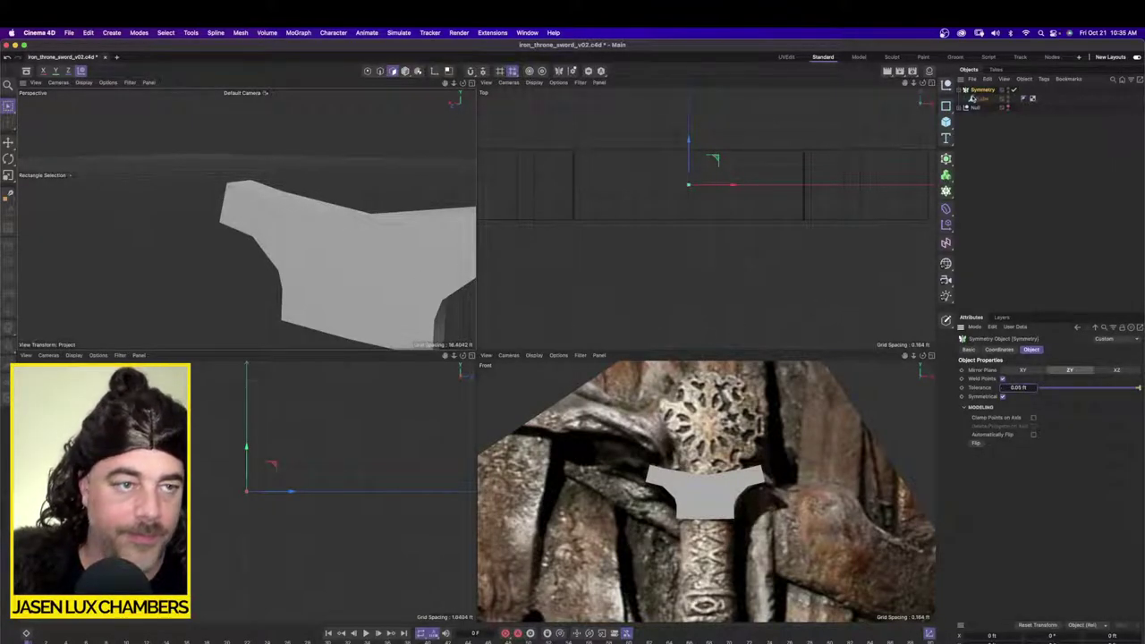
left_click(983, 98)
left_click_drag(370, 259, 291, 212, "alt")
scroll(313, 229, "down", 5)
scroll(311, 204, "up", 4)
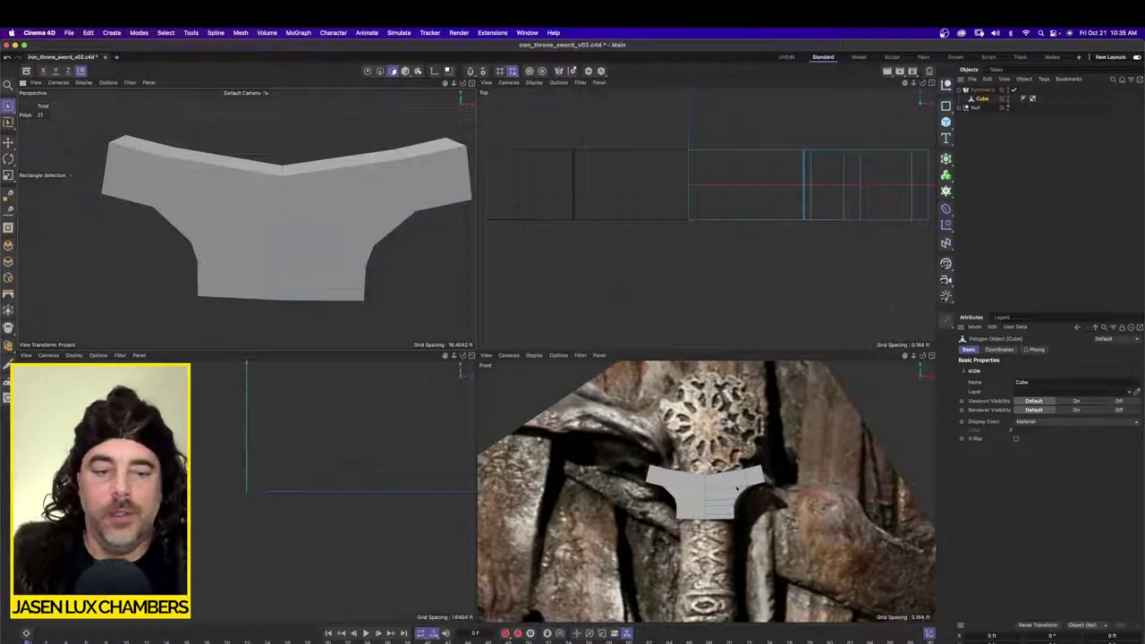
scroll(744, 481, "up", 10)
scroll(827, 442, "down", 3)
scroll(843, 443, "down", 2)
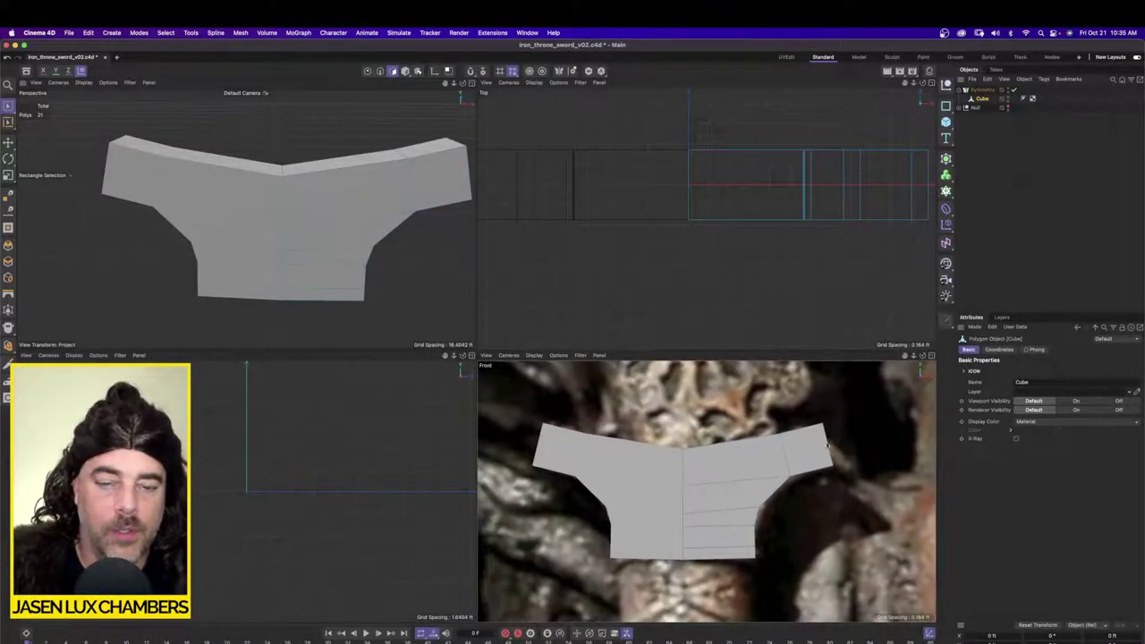
left_click_drag(8, 104, 45, 135)
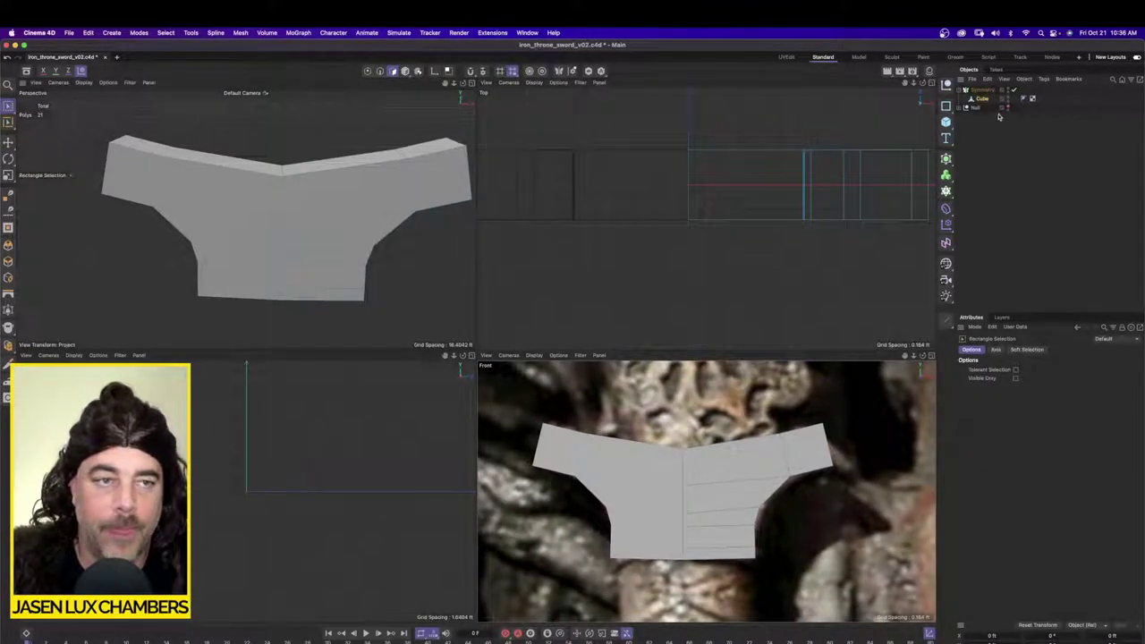
Step: Add a Subdivision Surface and nest the Symmetry inside it to smooth the crossguard
left_click(988, 92)
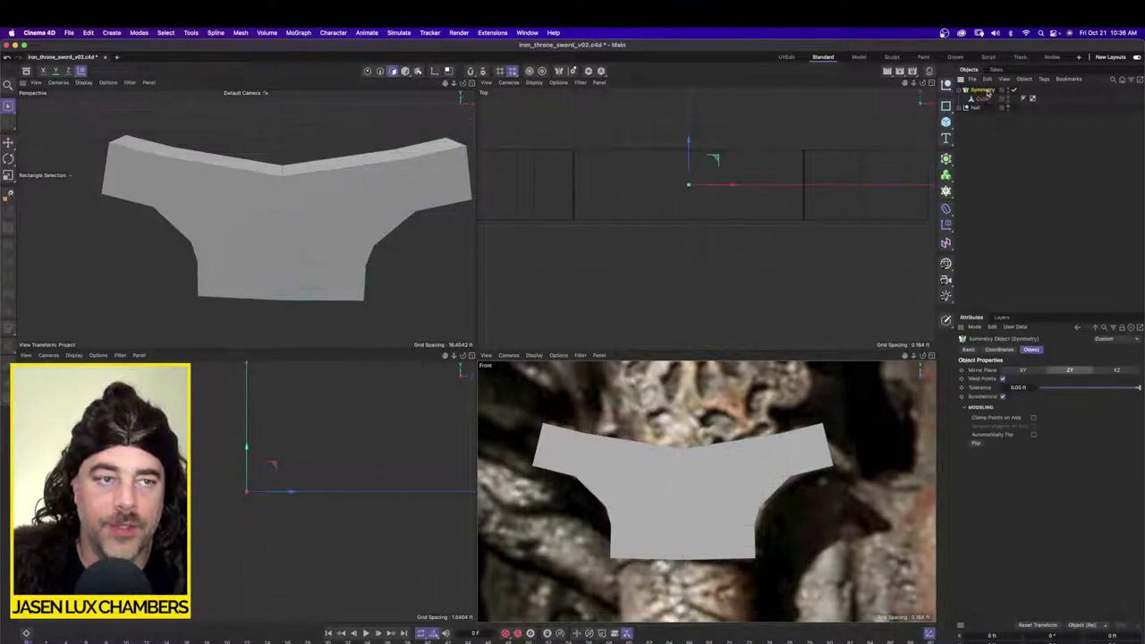
left_click(947, 159, "alt")
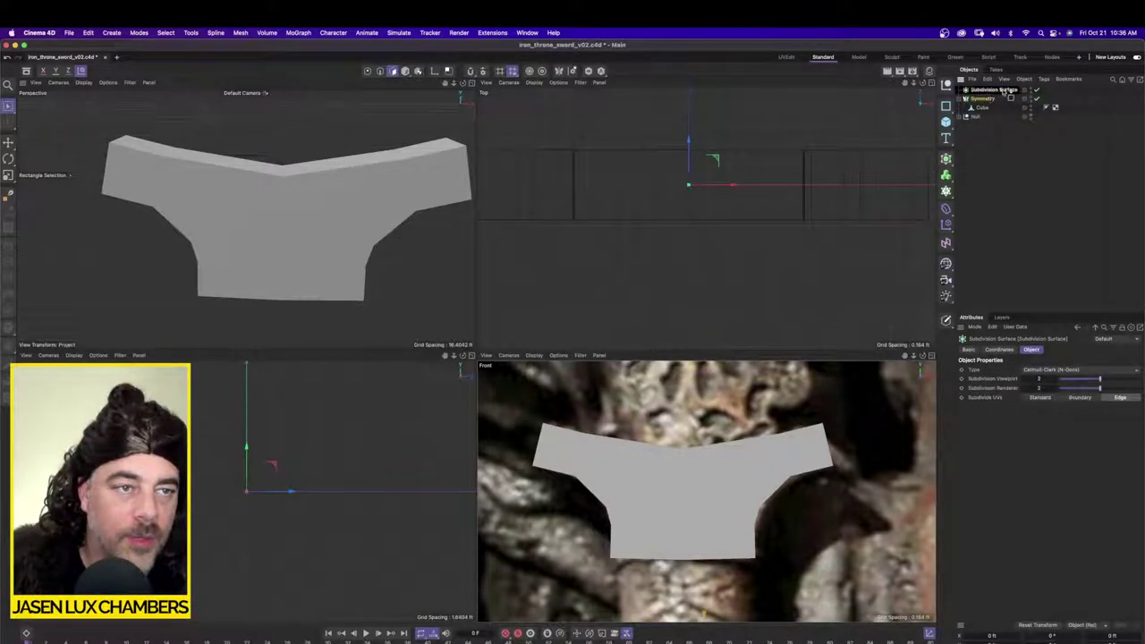
left_click_drag(1004, 91, 1002, 91)
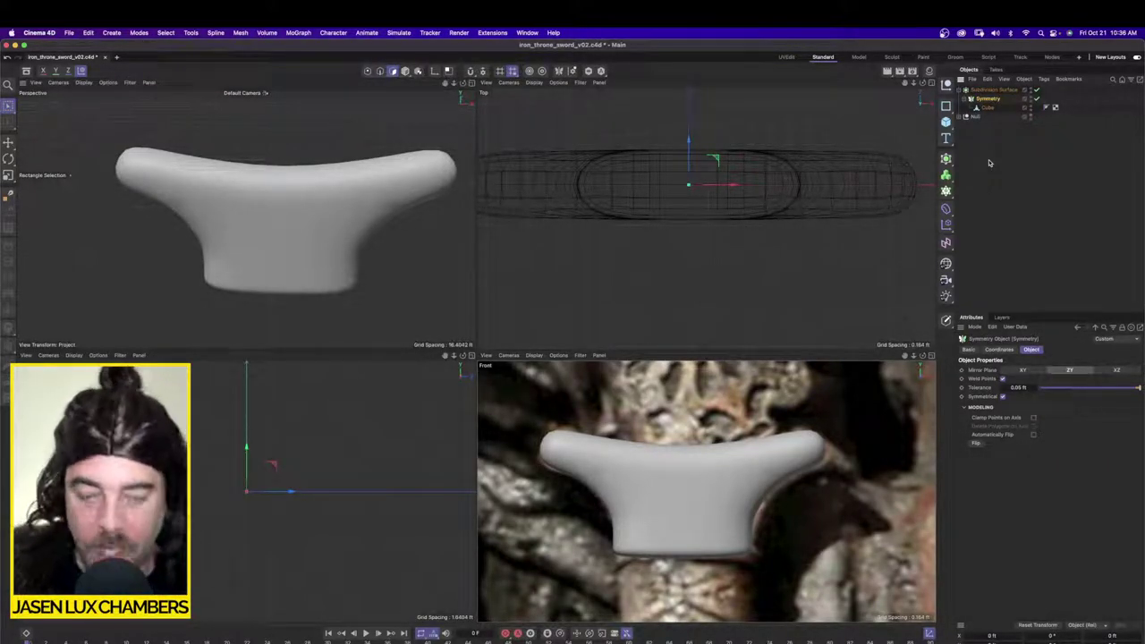
Step: Select the Cube's front faces with a rectangle selection in the top view
left_click(985, 107)
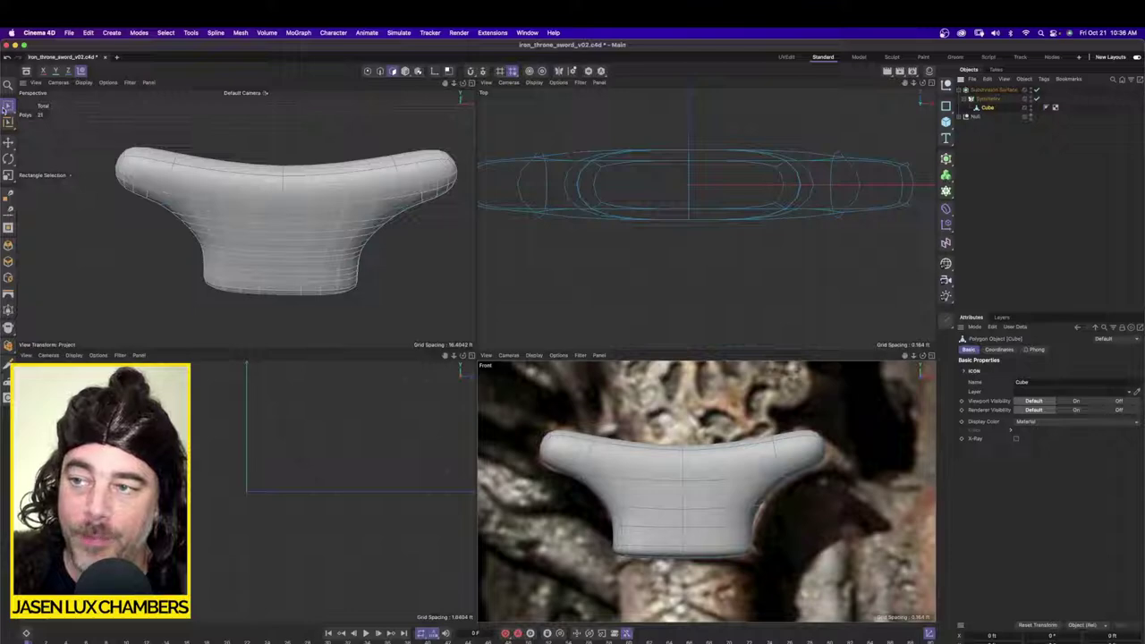
left_click(7, 106)
left_click(38, 133)
scroll(606, 235, "down", 2)
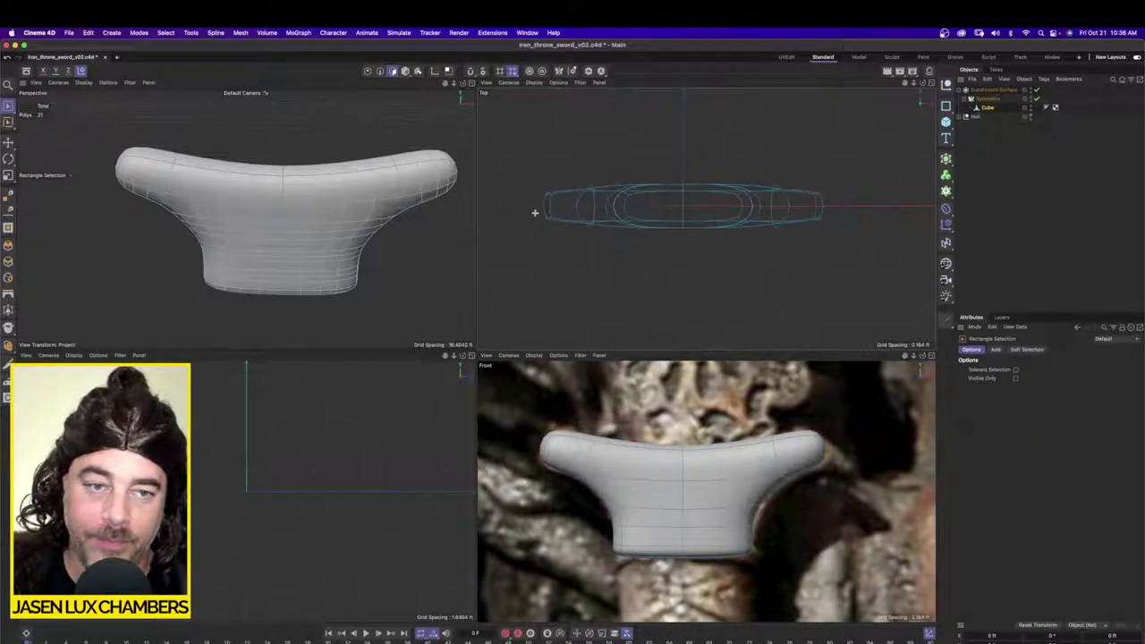
left_click_drag(536, 212, 848, 301)
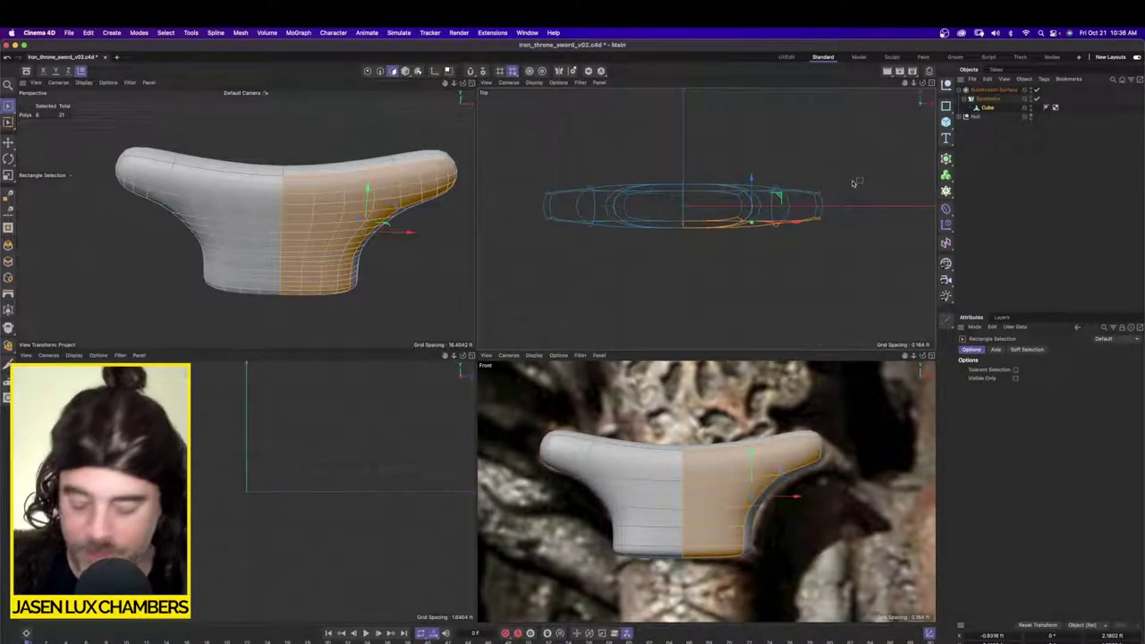
Step: Merge the Symmetry and its Cube into one mesh with Connect Objects + Delete
left_click_drag(1006, 113, 986, 100)
right_click(987, 101)
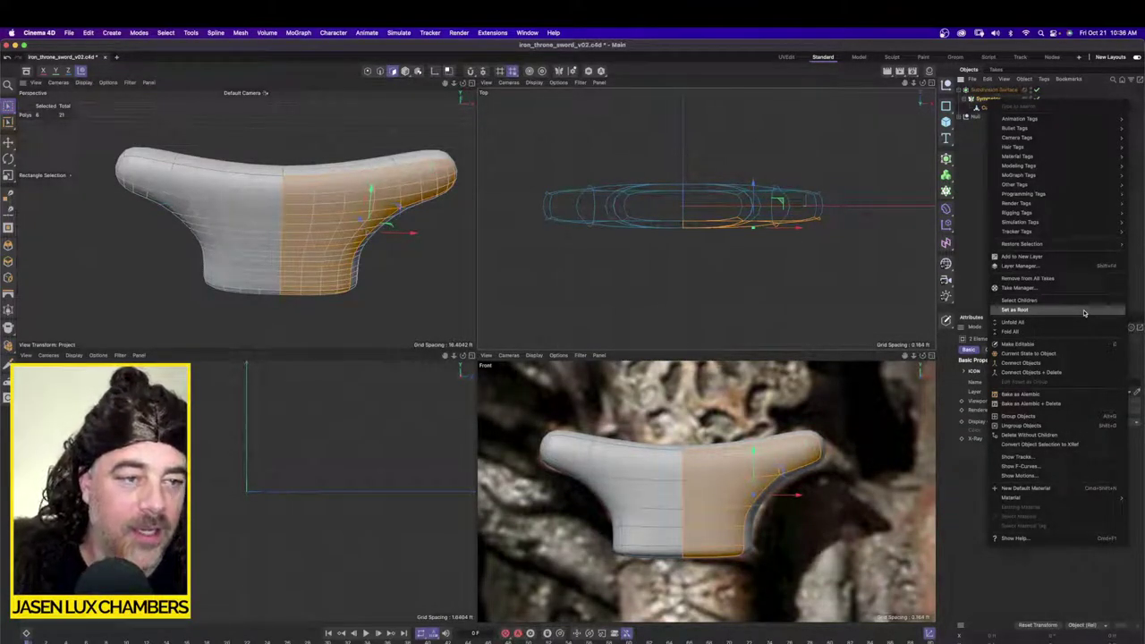
left_click(1066, 373)
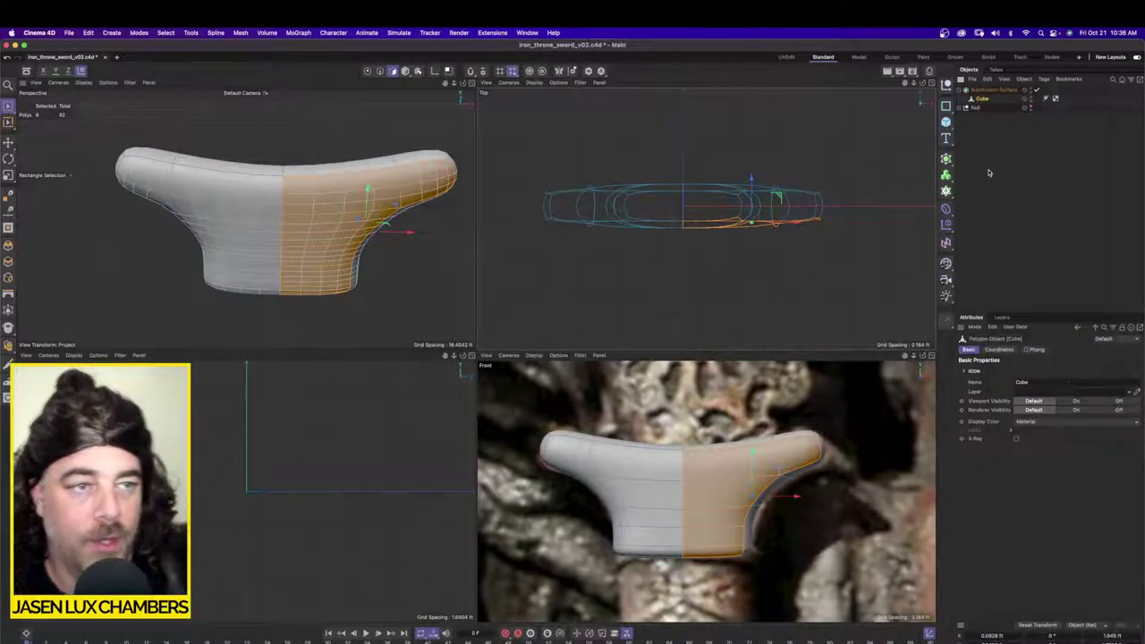
Step: Select all faces of the merged guard mesh, subdivide them once, and deselect the object
left_click_drag(516, 207, 884, 297)
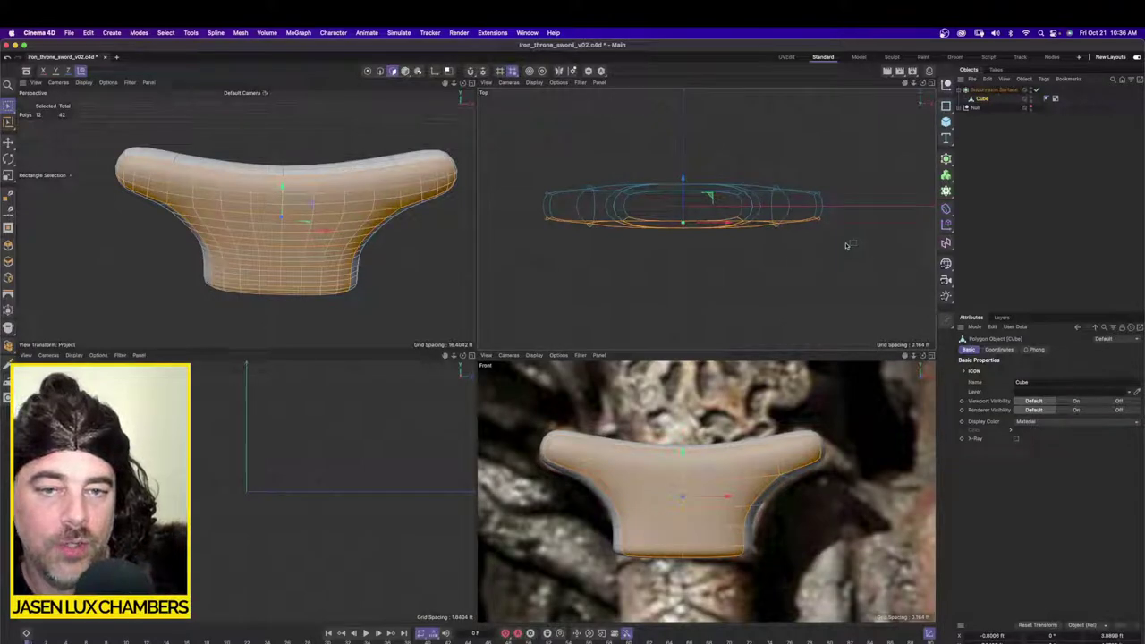
key("ctrl+a")
left_click(241, 32)
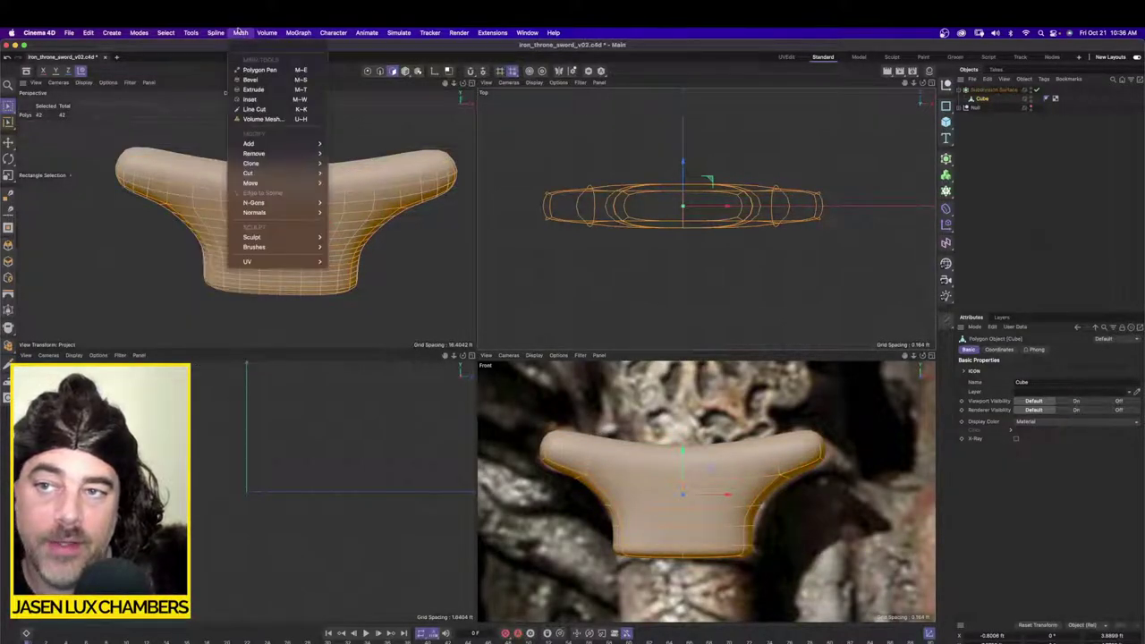
mouse_move(264, 144)
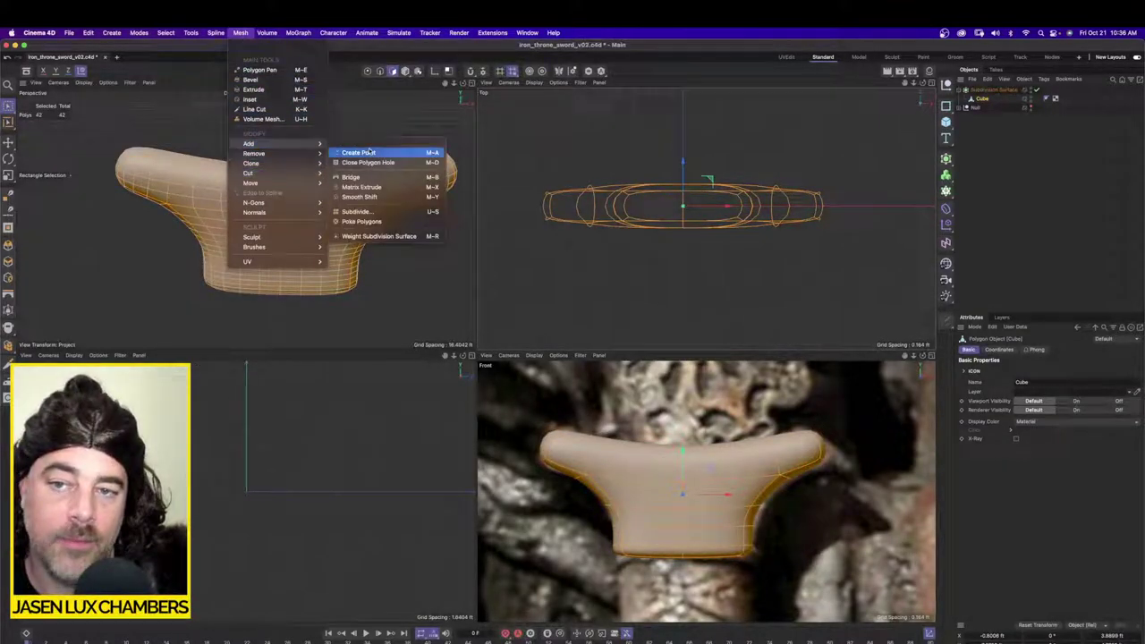
left_click(385, 211)
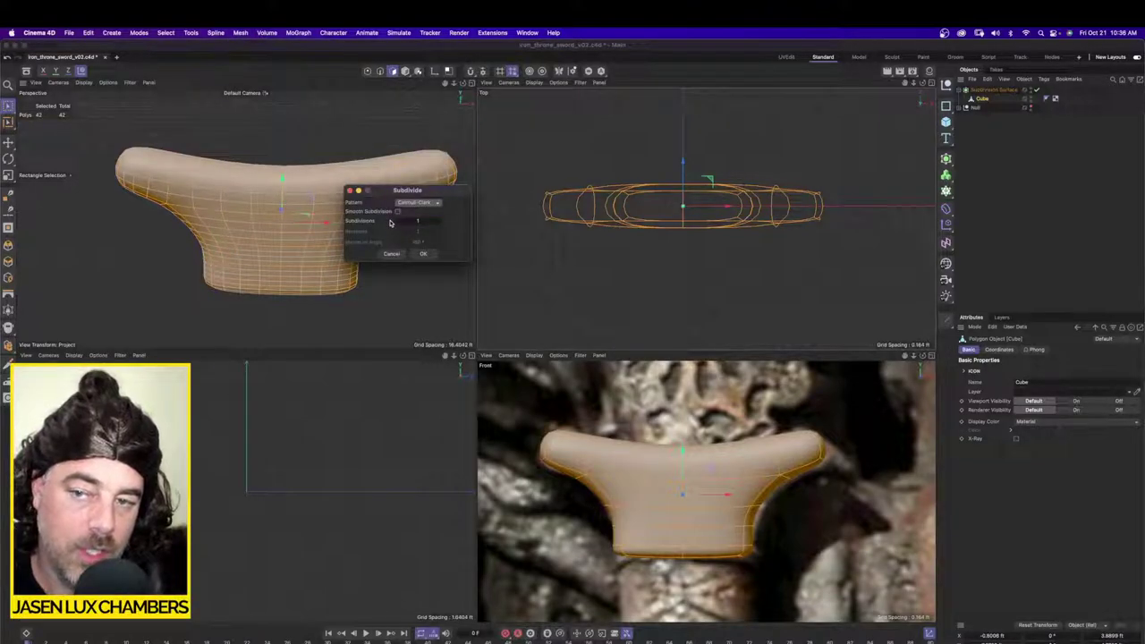
left_click(424, 254)
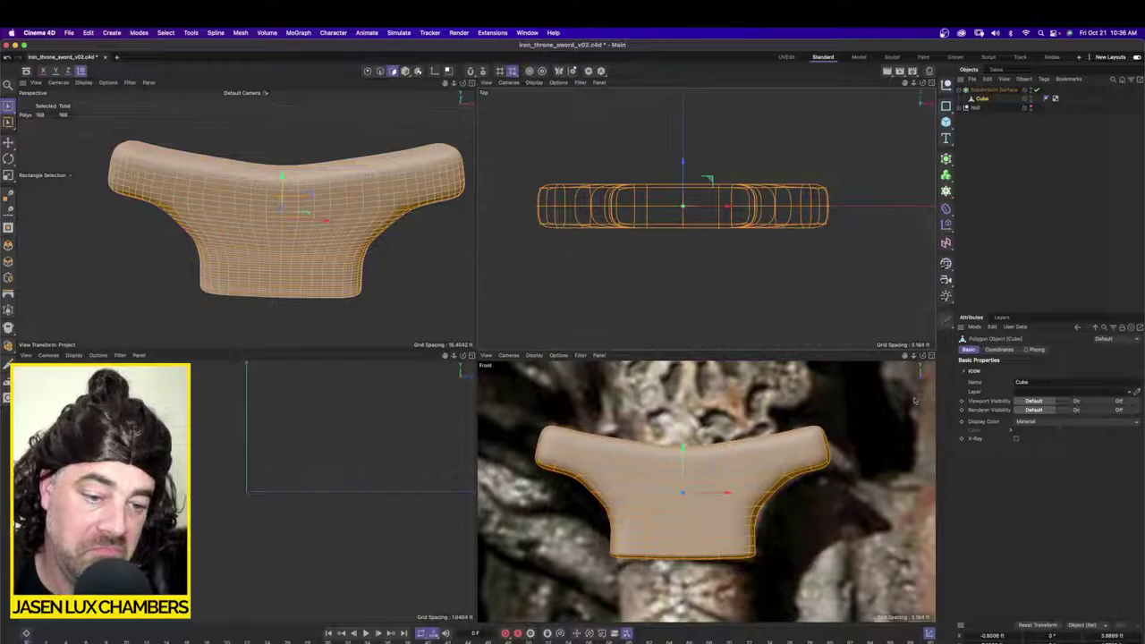
left_click(1000, 212)
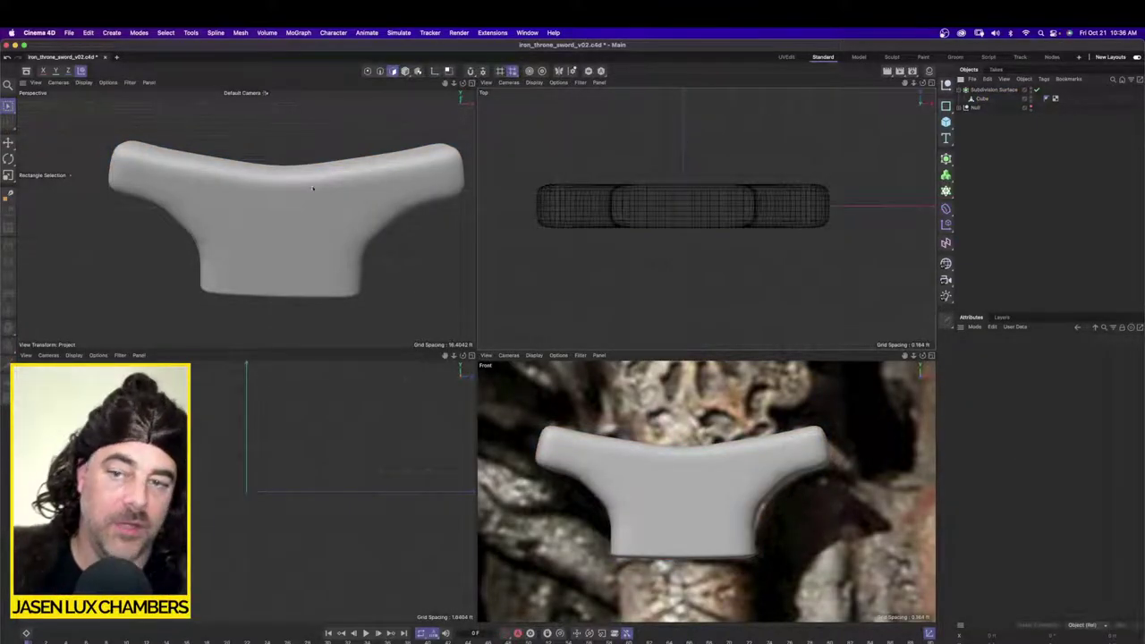
Step: Unhide the rest of the sword and frame the pointed side spikes below the grip in the front view
scroll(312, 187, "down", 8)
left_click_drag(310, 196, 294, 184, "alt")
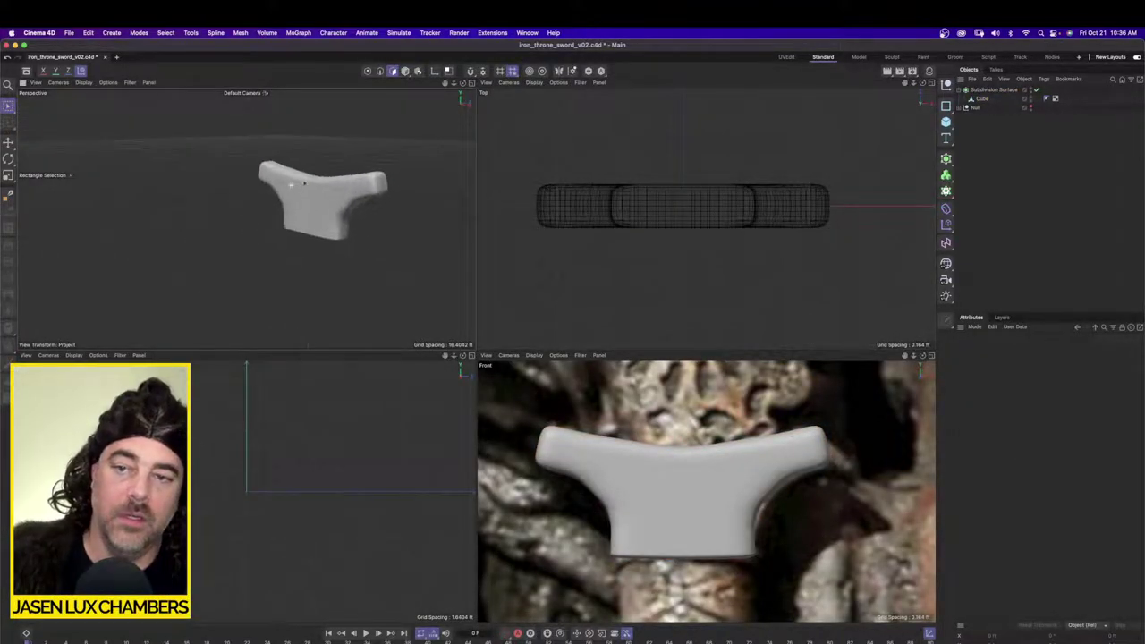
left_click(1031, 107)
scroll(309, 206, "down", 8)
mouse_move(309, 205)
left_mouse_down("alt")
mouse_move(246, 217)
mouse_move(329, 202)
left_mouse_up("alt")
scroll(330, 202, "down", 3)
scroll(310, 192, "down", 5)
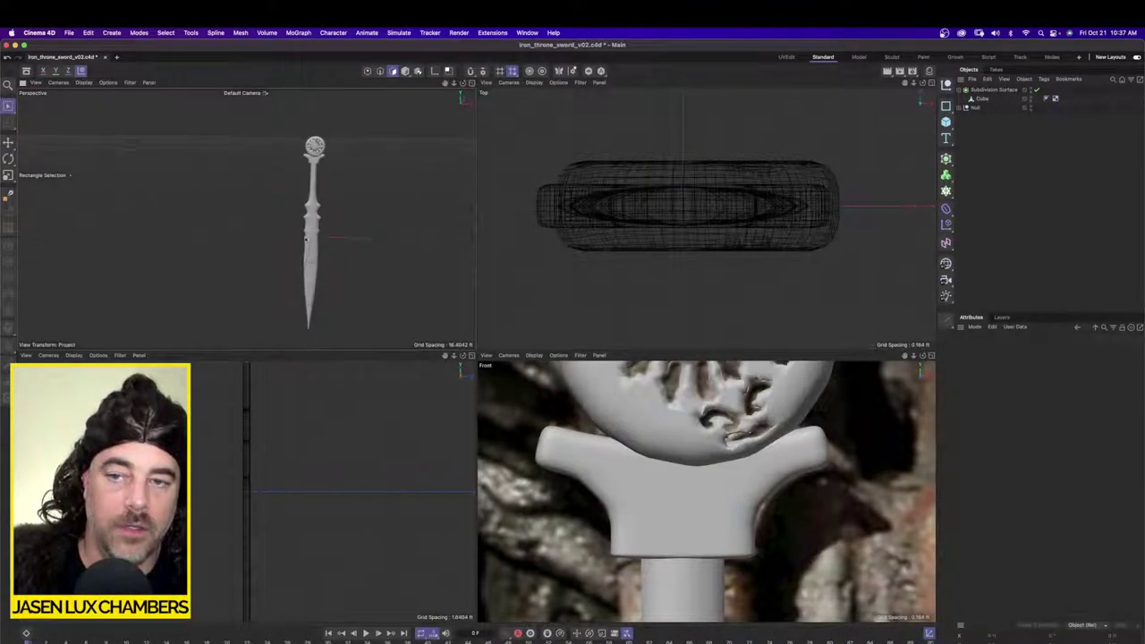
scroll(691, 430, "down", 20)
scroll(753, 459, "up", 10)
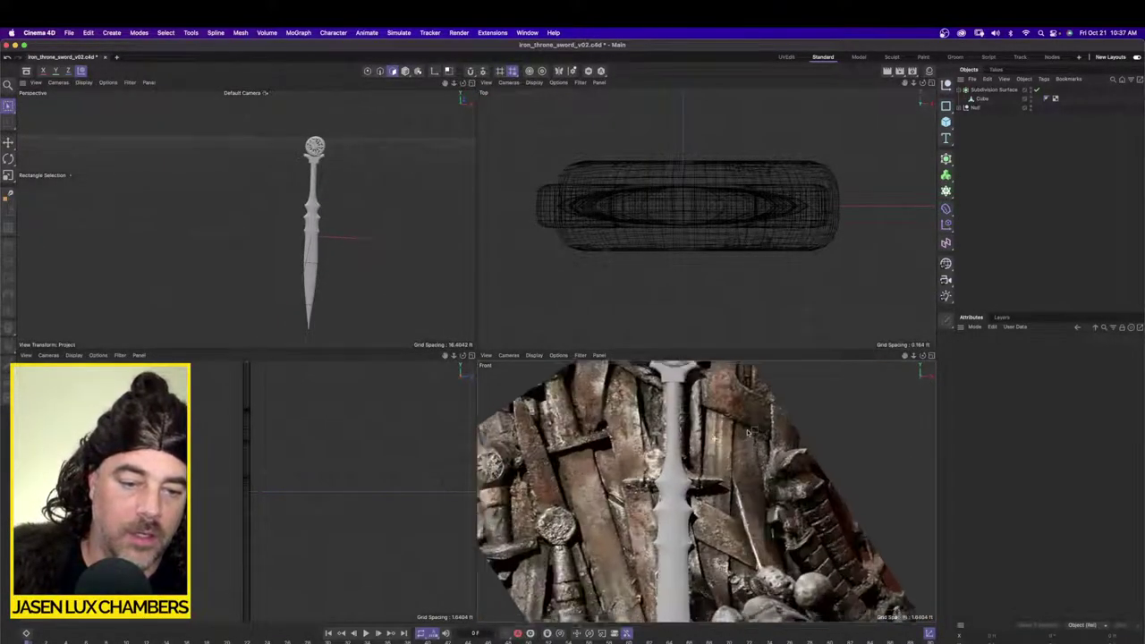
scroll(752, 459, "up", 3)
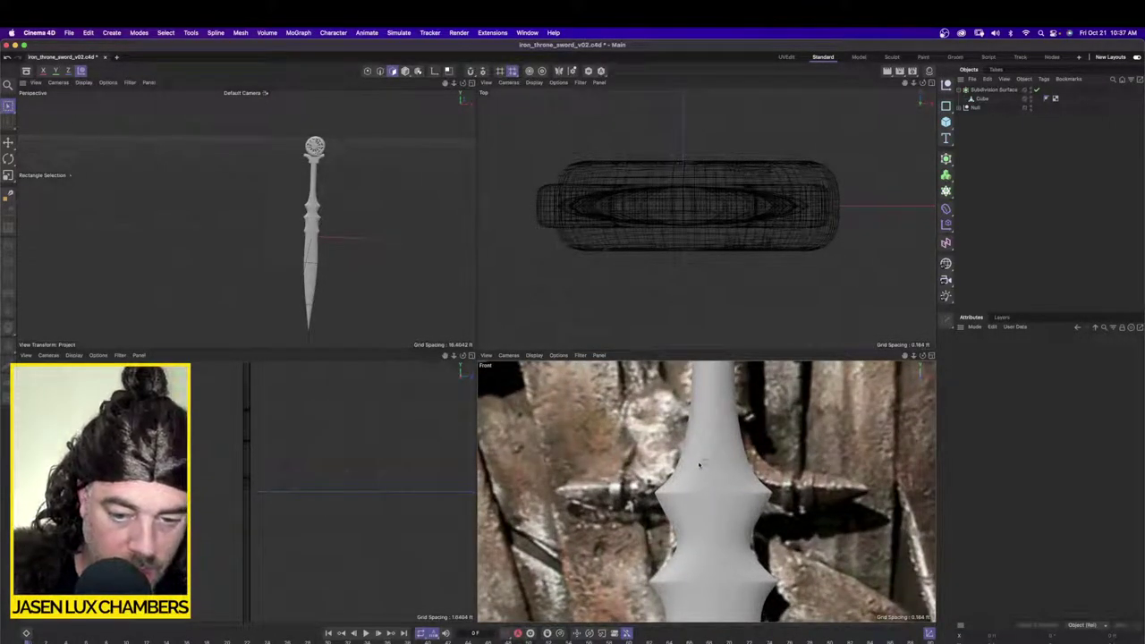
Step: Group the guard's Subdivision Surface and the sword Null under one new Null and hide the group
left_click(959, 90)
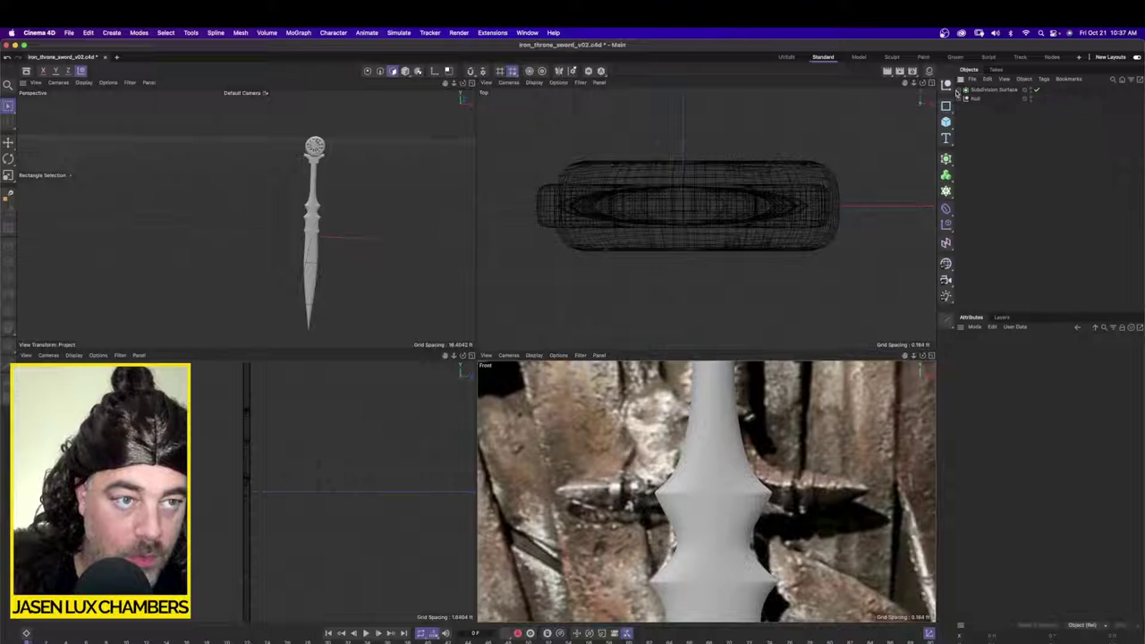
left_click(980, 98)
left_click(983, 91, "shift")
key("alt+g")
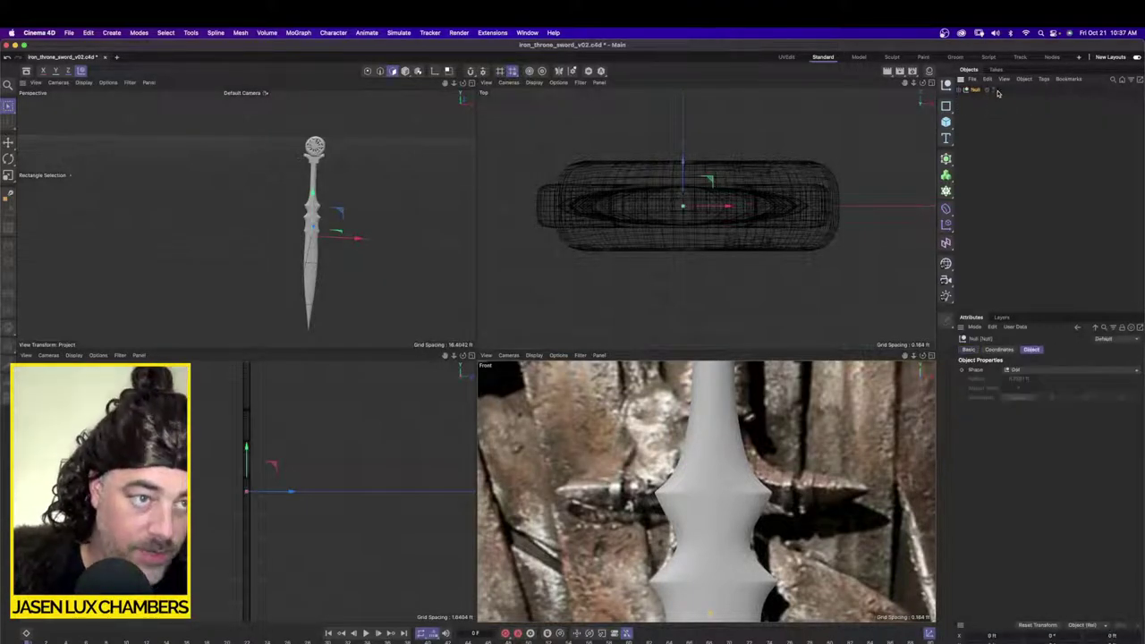
left_click(988, 90)
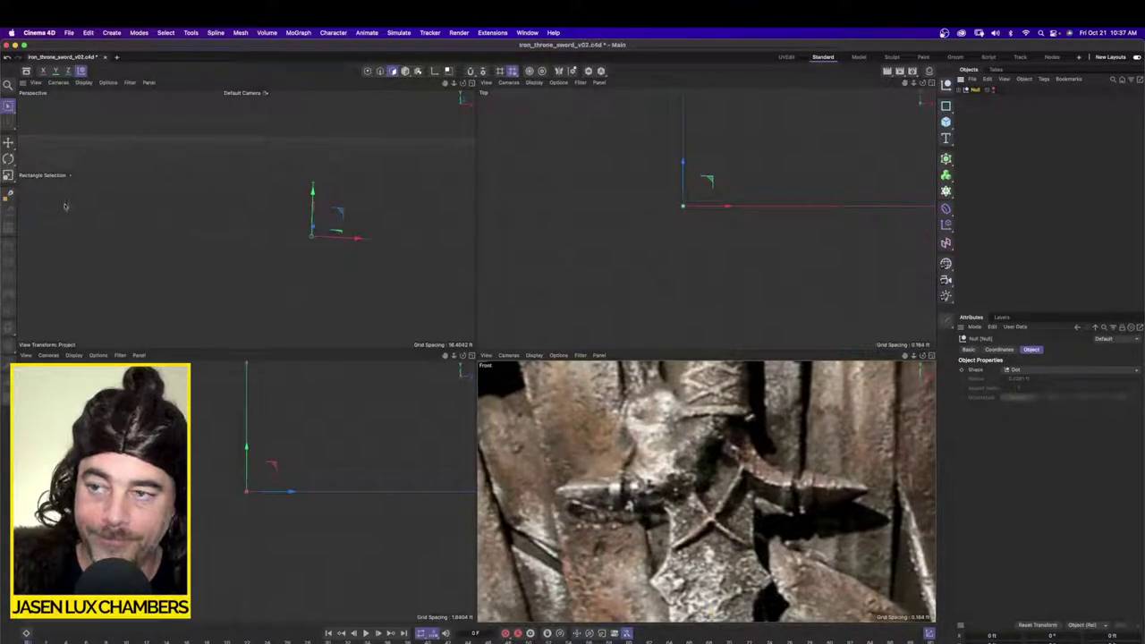
Step: Trace the curved right-hand spike in the front view with the Spline Pen, from its inner end out towards the tip
left_click(10, 231)
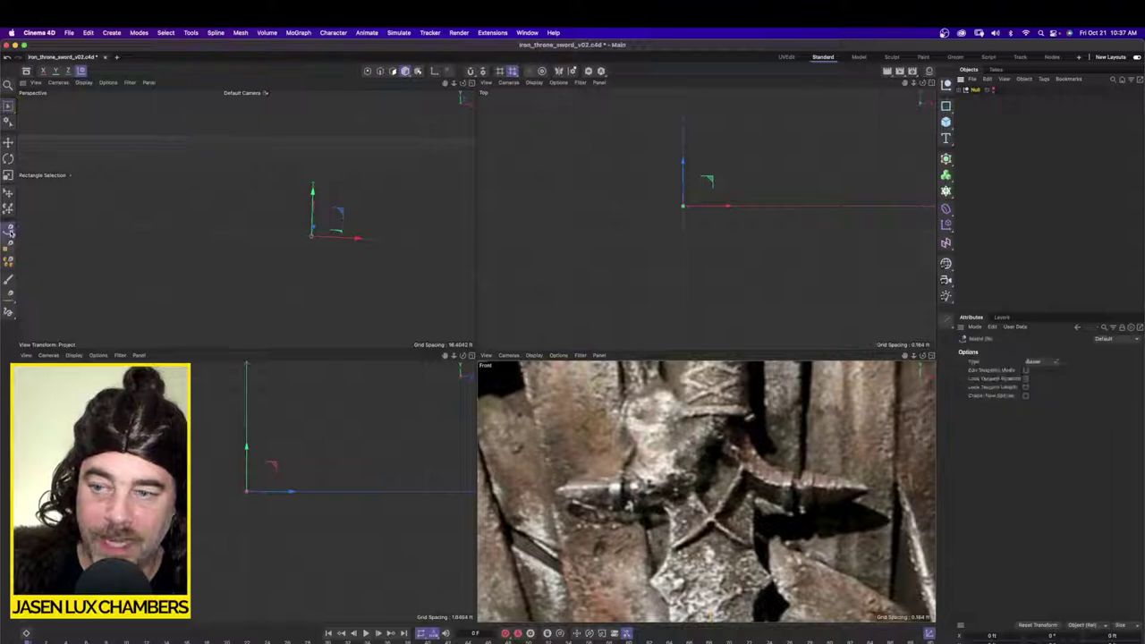
left_click(710, 437)
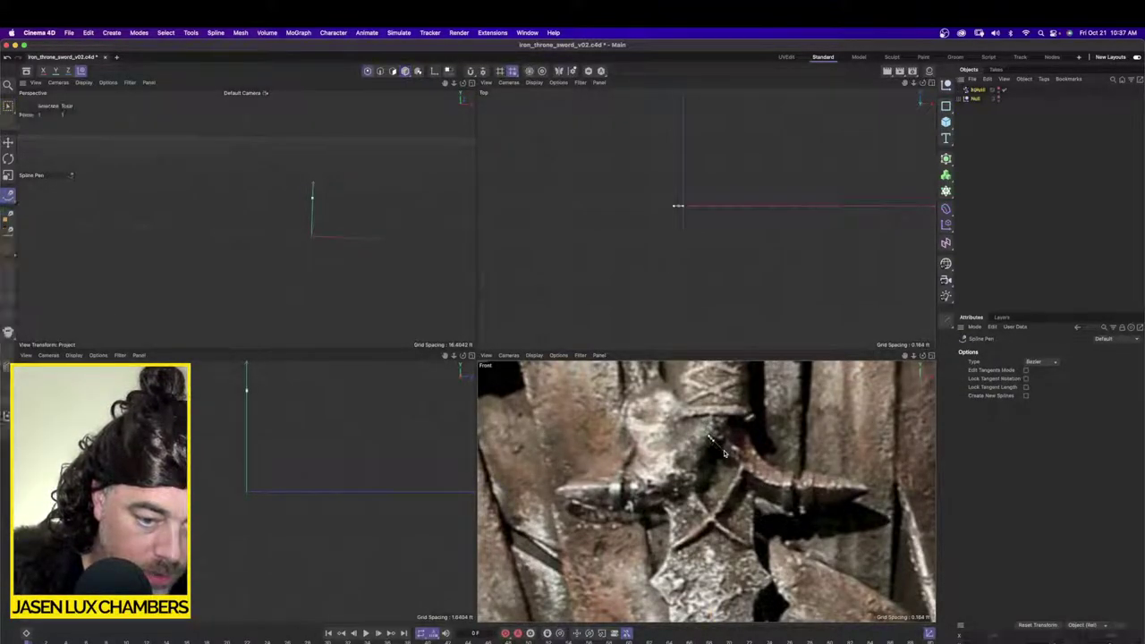
key("super+z")
left_click(718, 446)
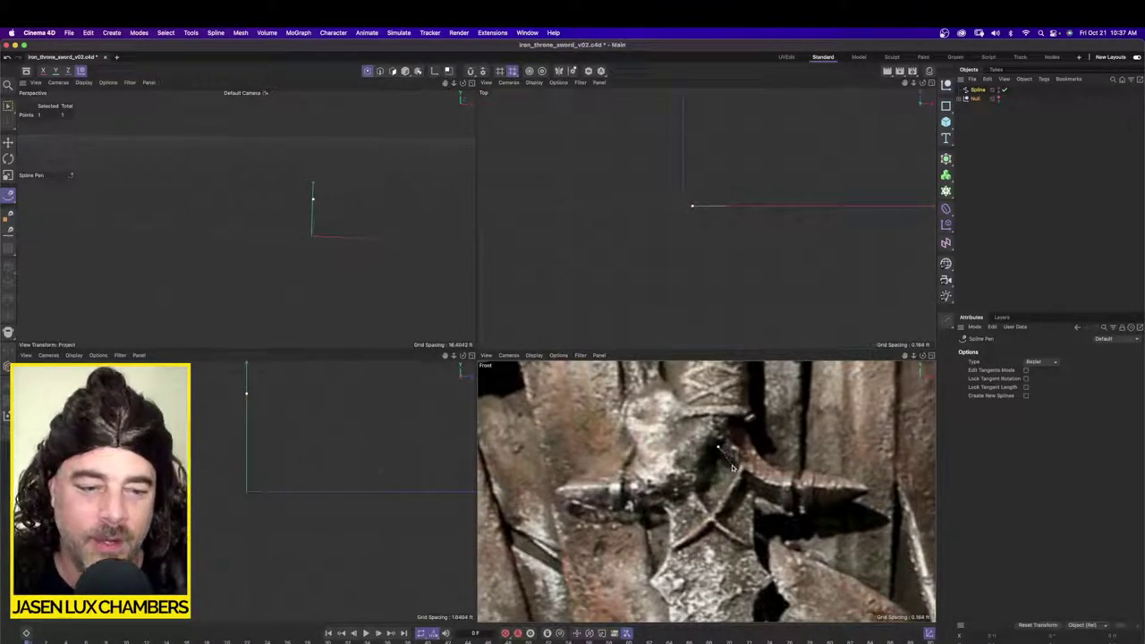
left_click(735, 461)
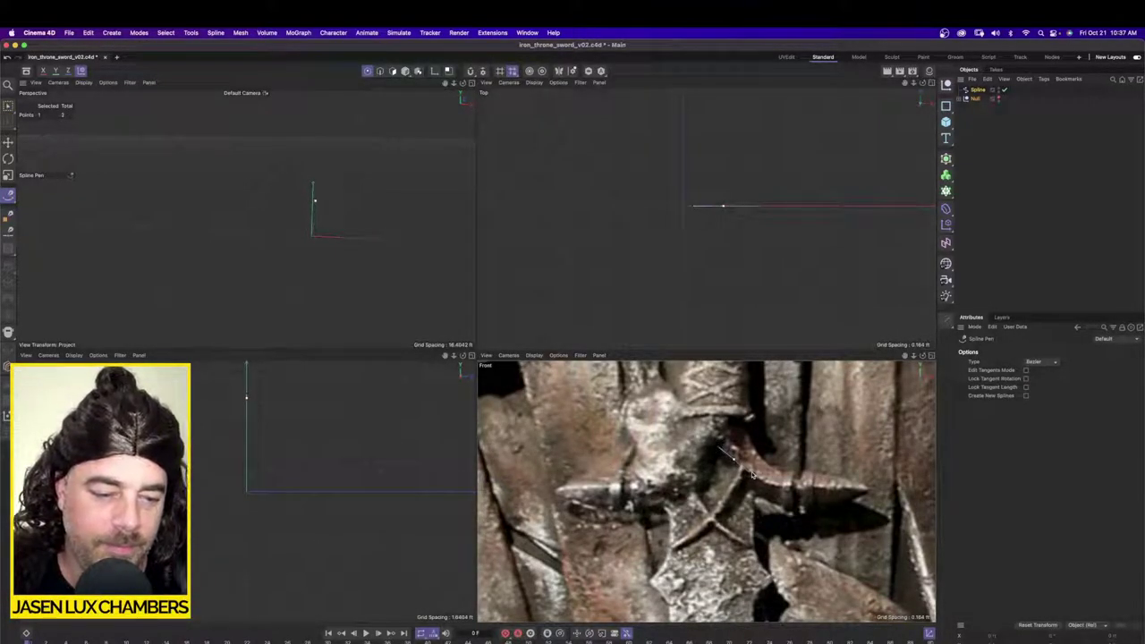
left_click(766, 484)
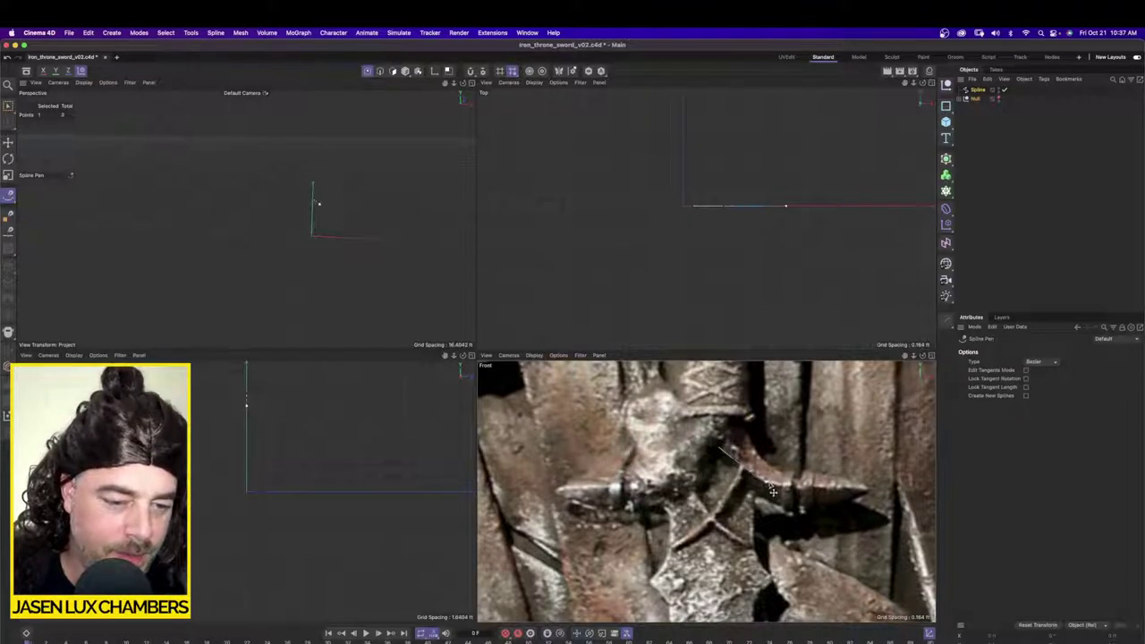
left_click(789, 489)
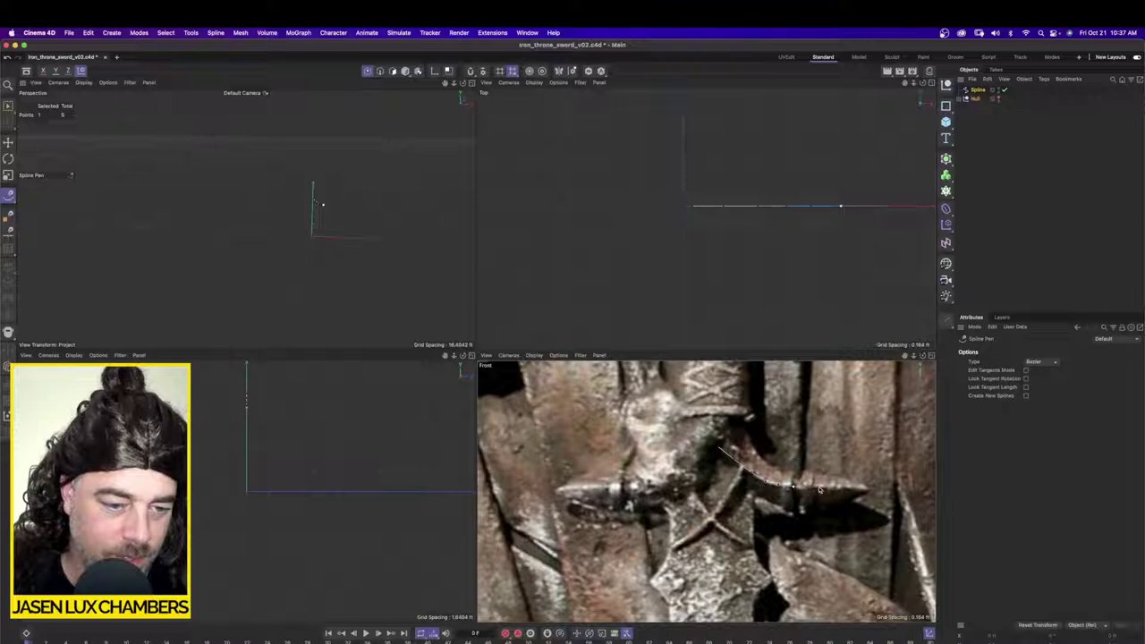
left_click(816, 494)
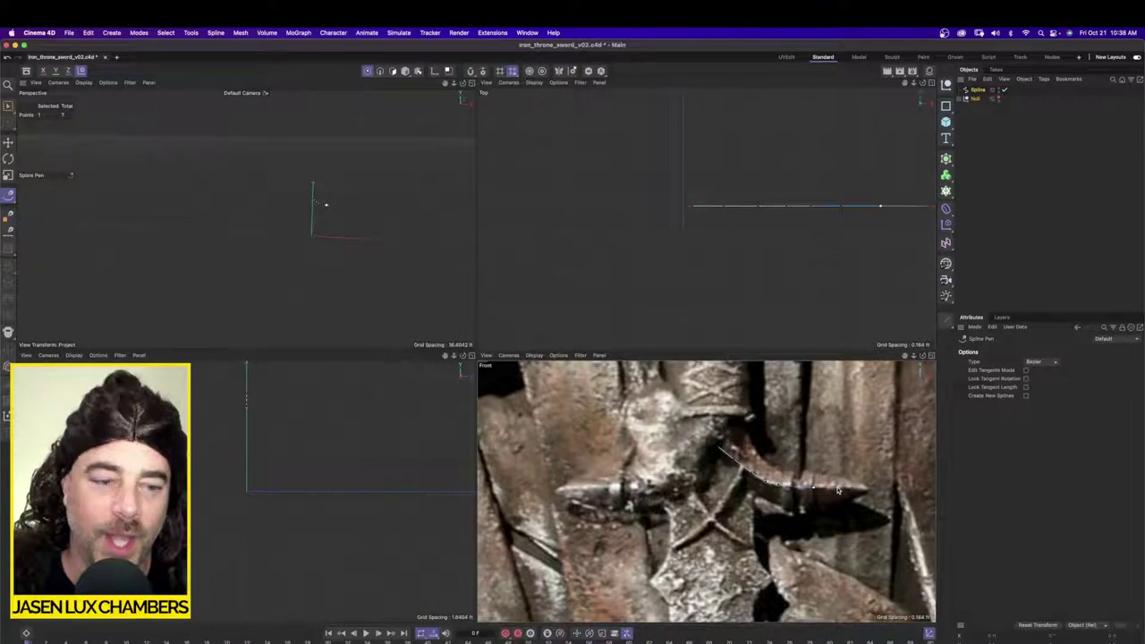
left_click(849, 495)
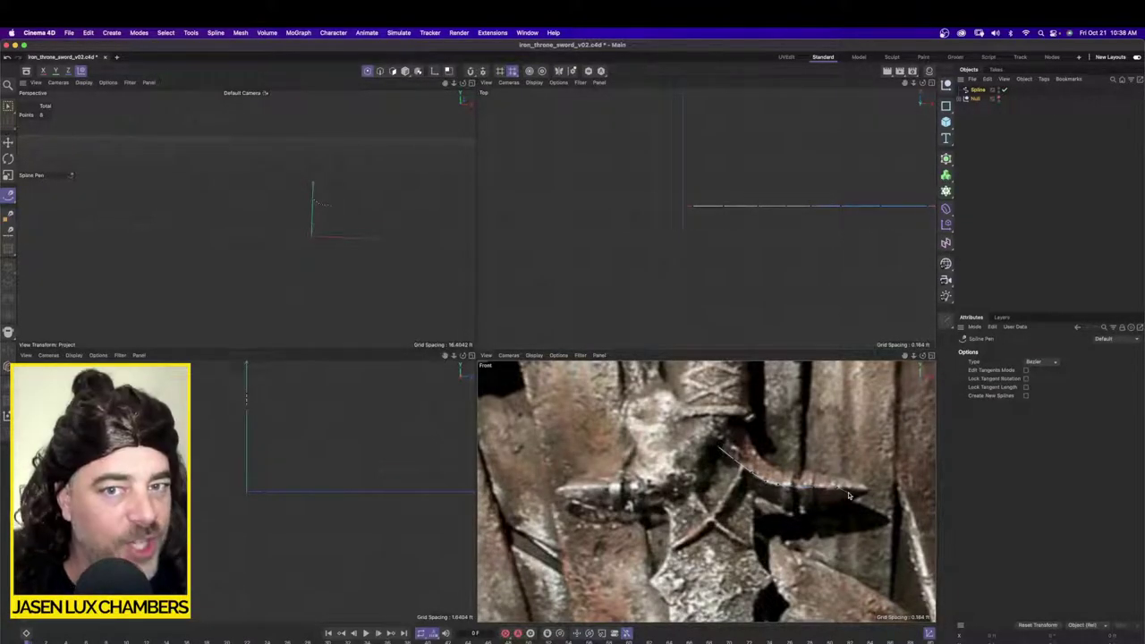
Step: Add a Rectangle spline and a Sweep, and nest the Rectangle and the traced Spline inside the Sweep
scroll(828, 438, "down", 3)
scroll(829, 437, "up", 5)
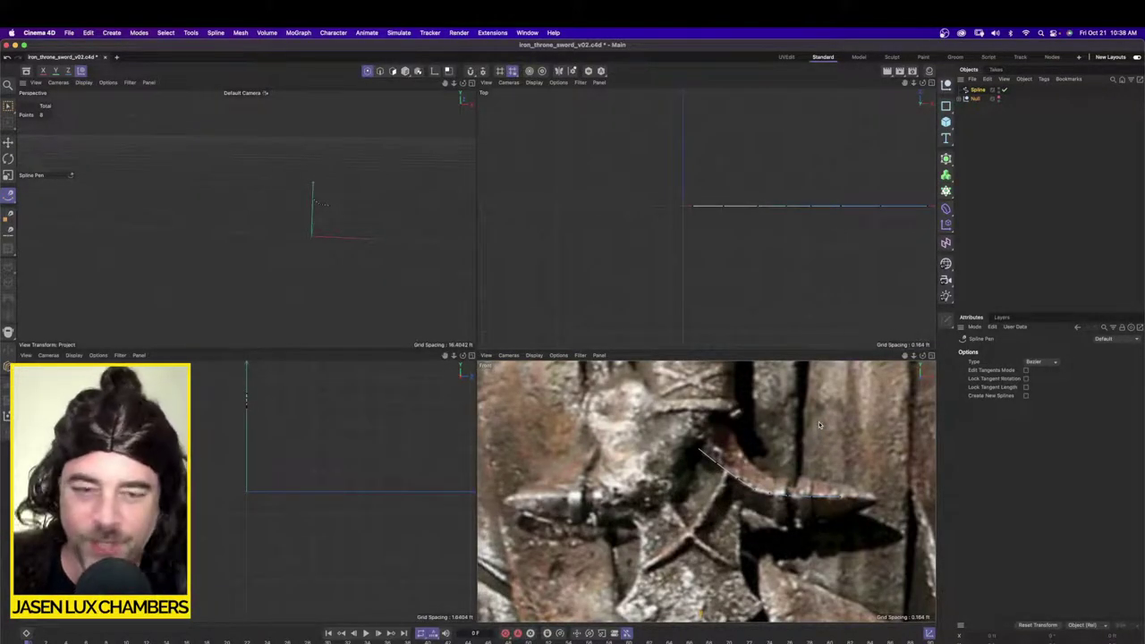
scroll(319, 199, "up", 6)
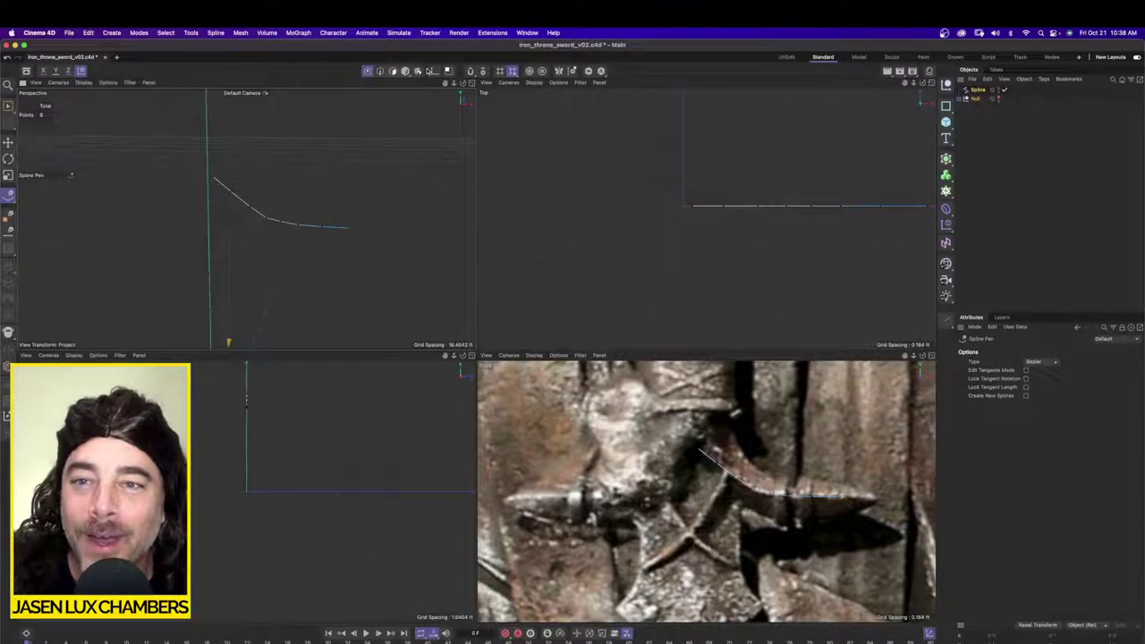
left_click(946, 106)
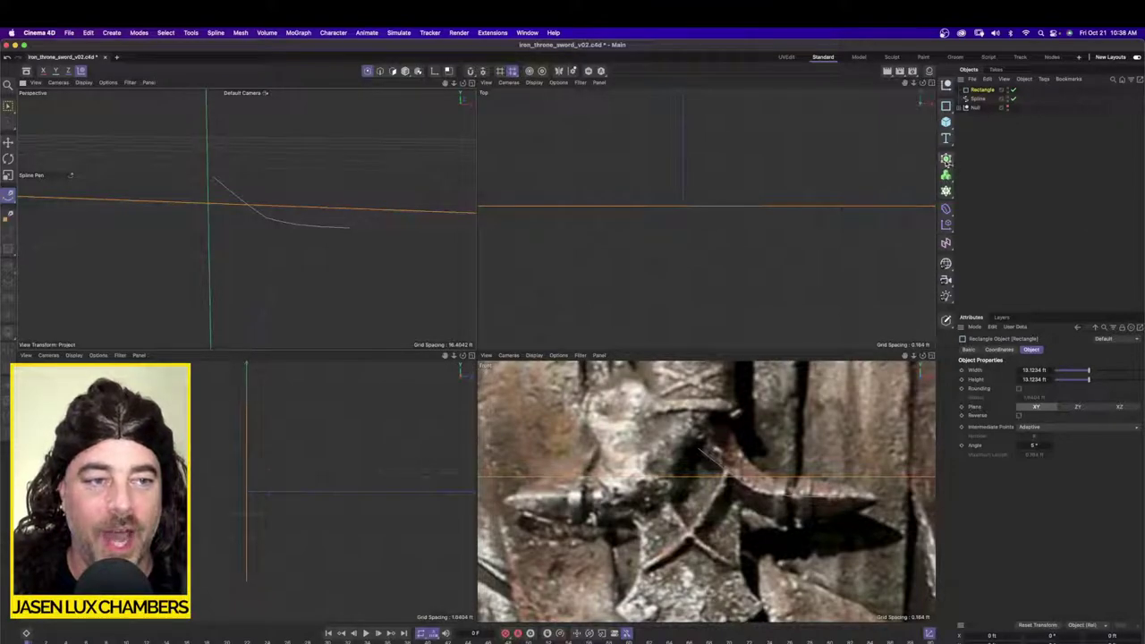
left_click(946, 159)
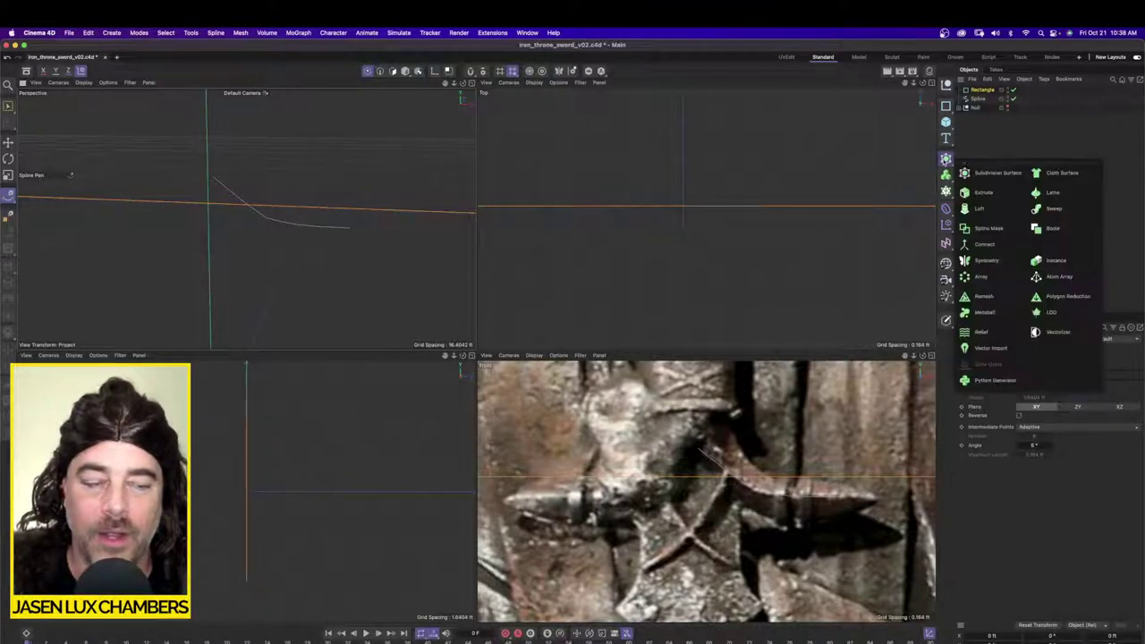
left_click(1054, 209)
left_click(979, 100)
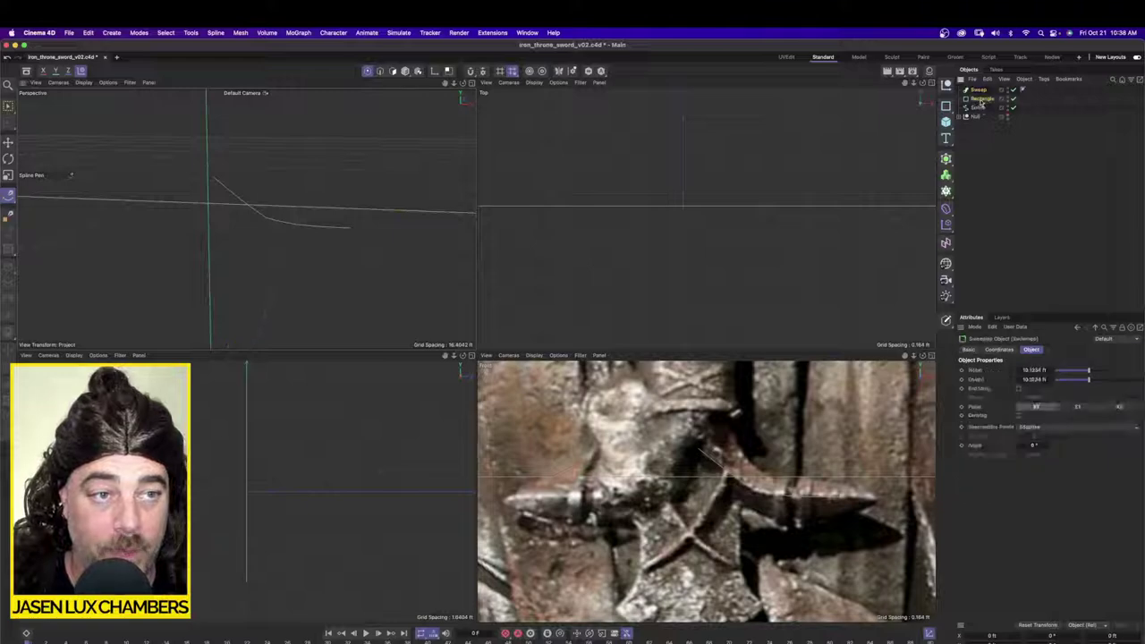
left_click(981, 107)
left_click(985, 101, "shift")
left_click_drag(985, 104, 984, 90)
left_click(985, 107)
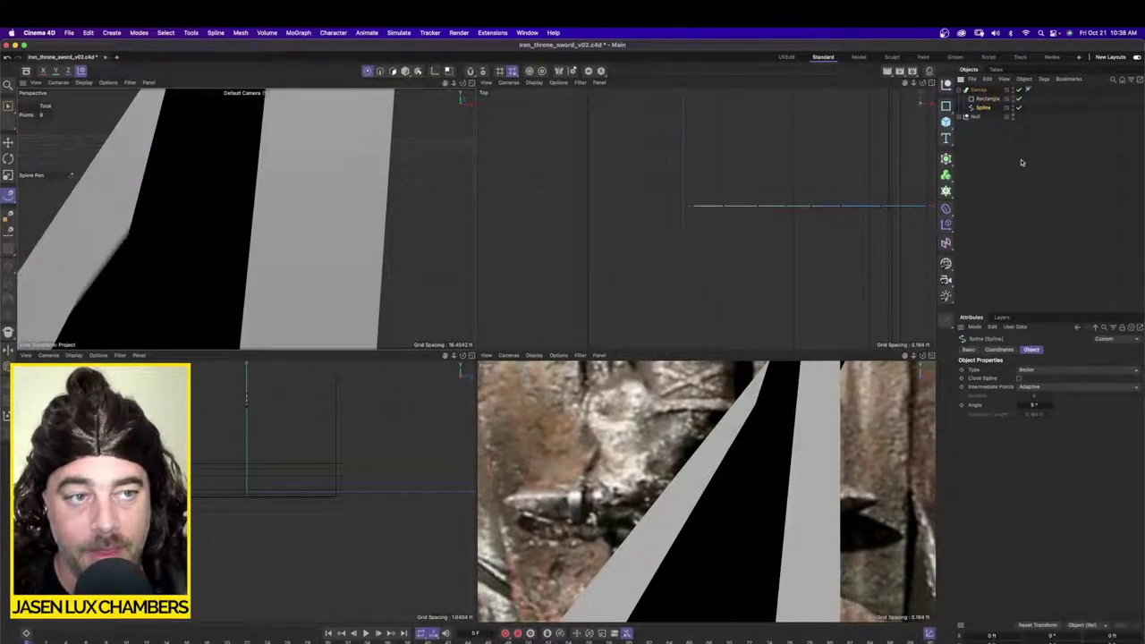
Step: Scale the Rectangle profile down evenly to about 0.85 ft so the swept spike approaches the reference thickness
left_click(986, 98)
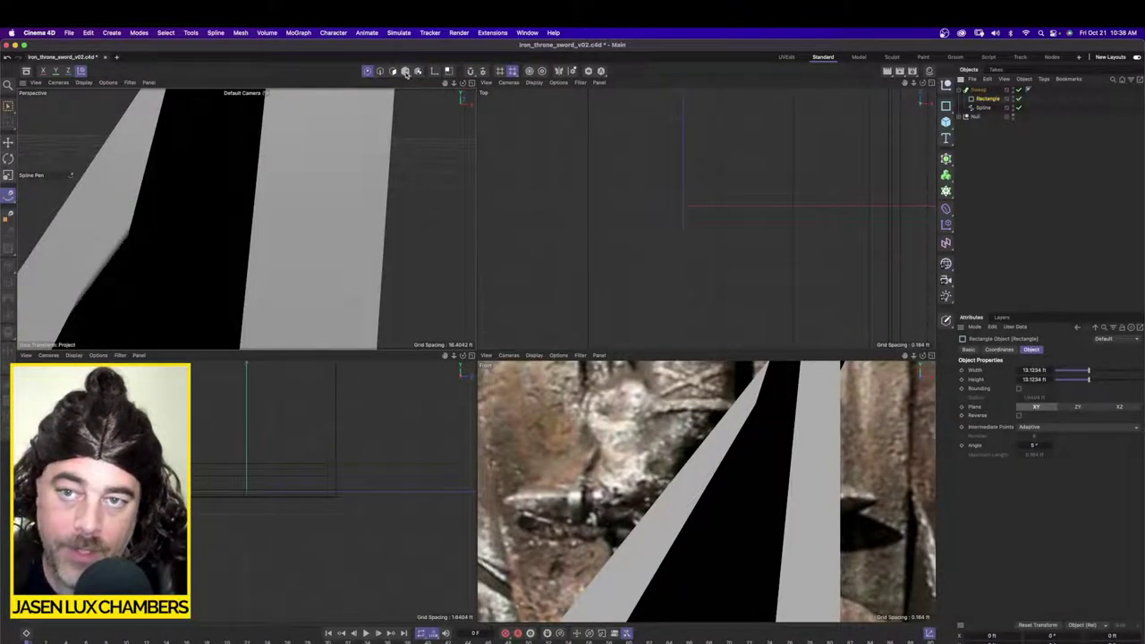
left_click(8, 176)
left_click(7, 177)
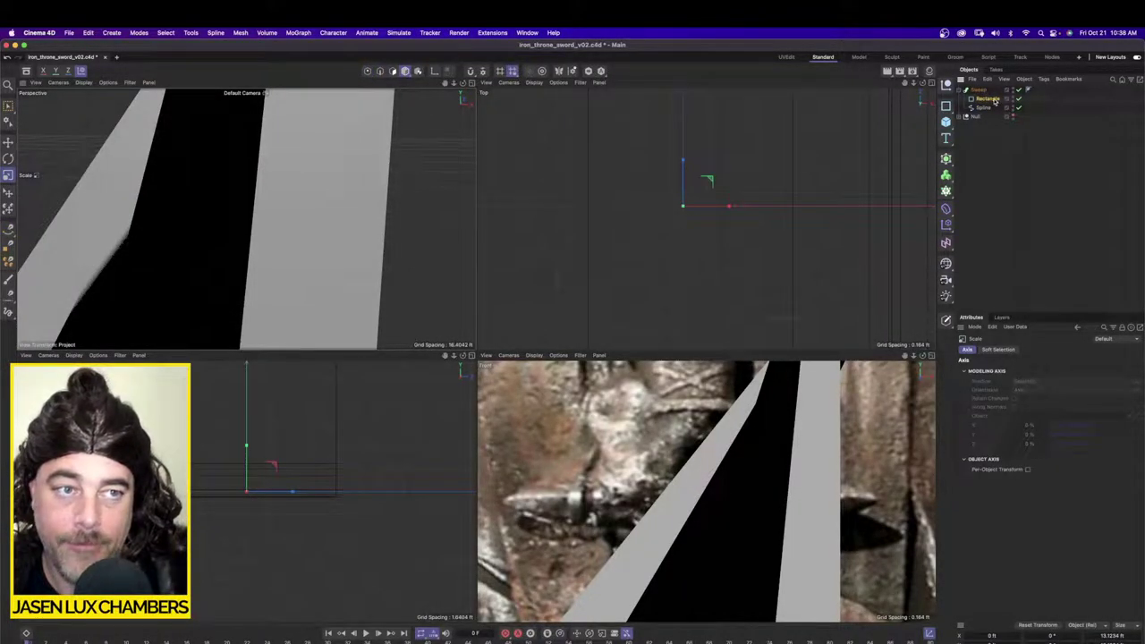
left_click(991, 100)
left_click_drag(328, 187, 131, 229)
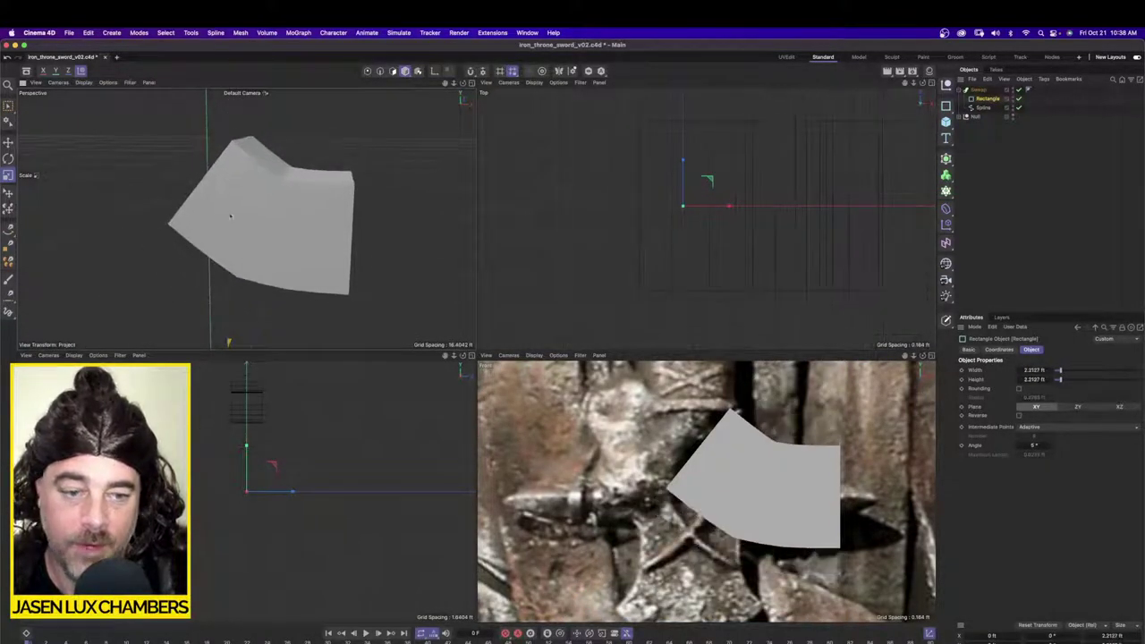
left_click_drag(230, 215, 122, 230)
left_click_drag(750, 499, 821, 447)
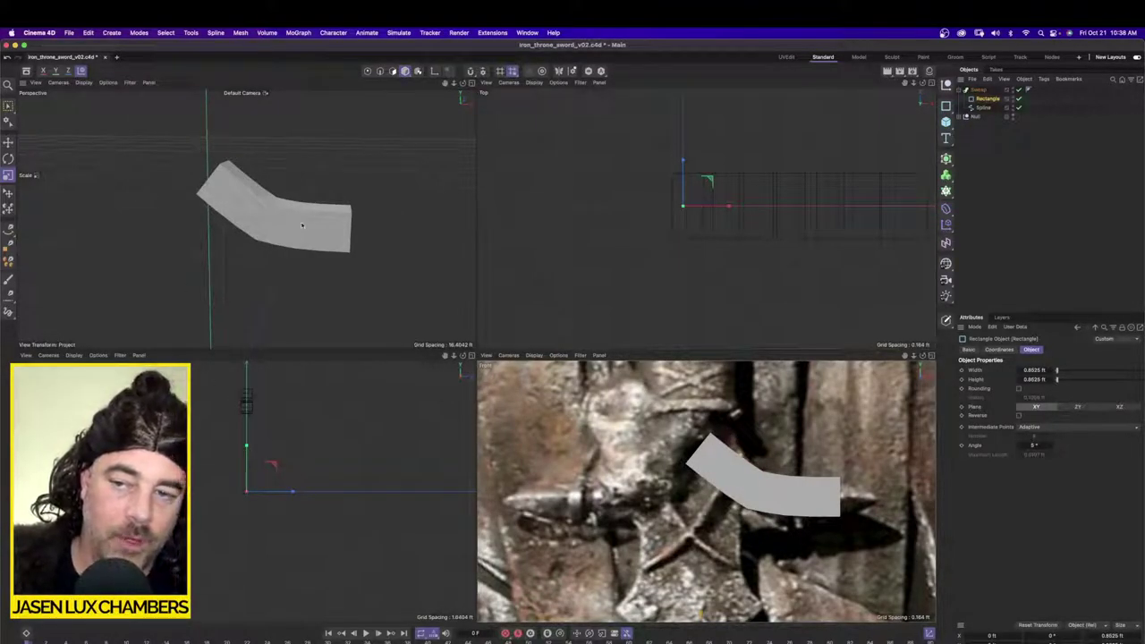
left_click_drag(303, 226, 427, 267, "alt")
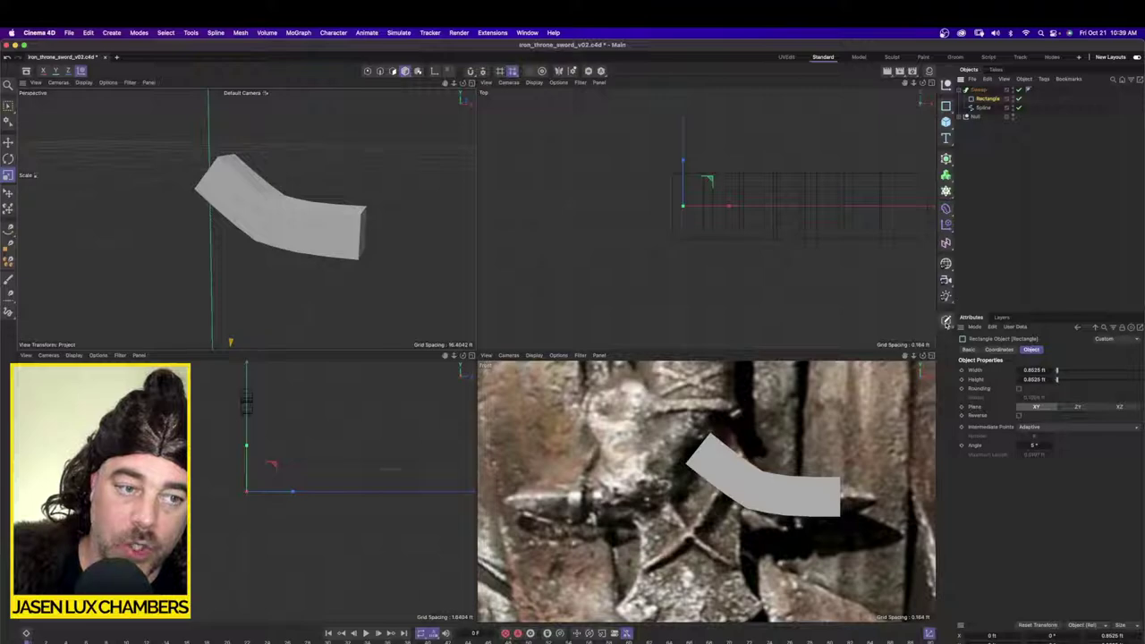
Step: Make the Rectangle editable and rotate all its points into a diamond orientation, then deselect it
key("c")
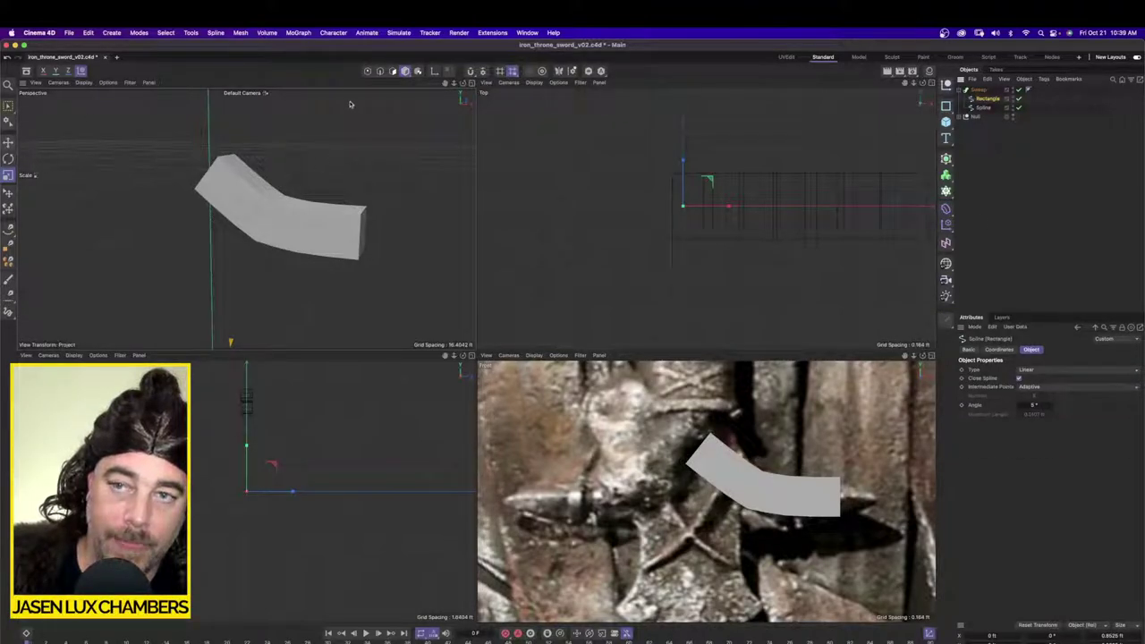
left_click(368, 71)
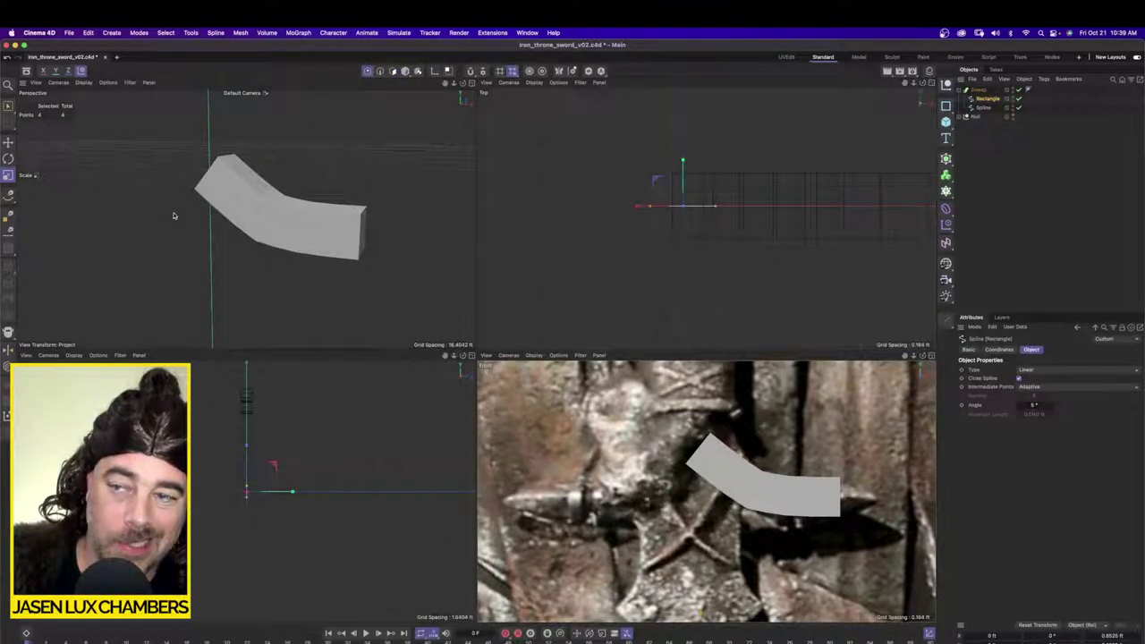
left_click(8, 158)
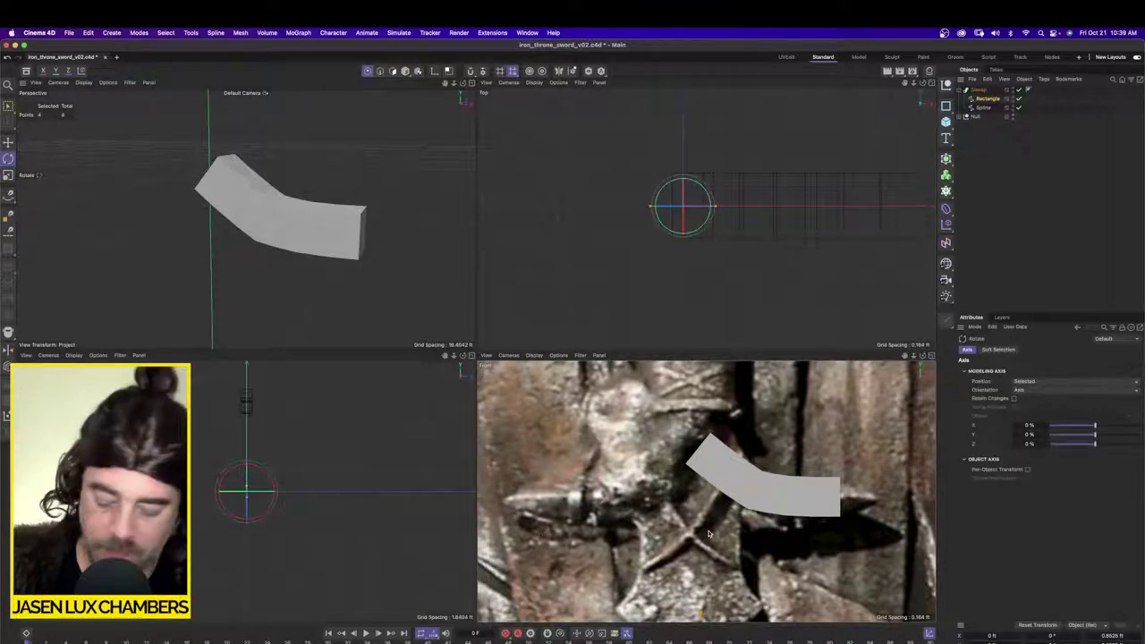
key("s")
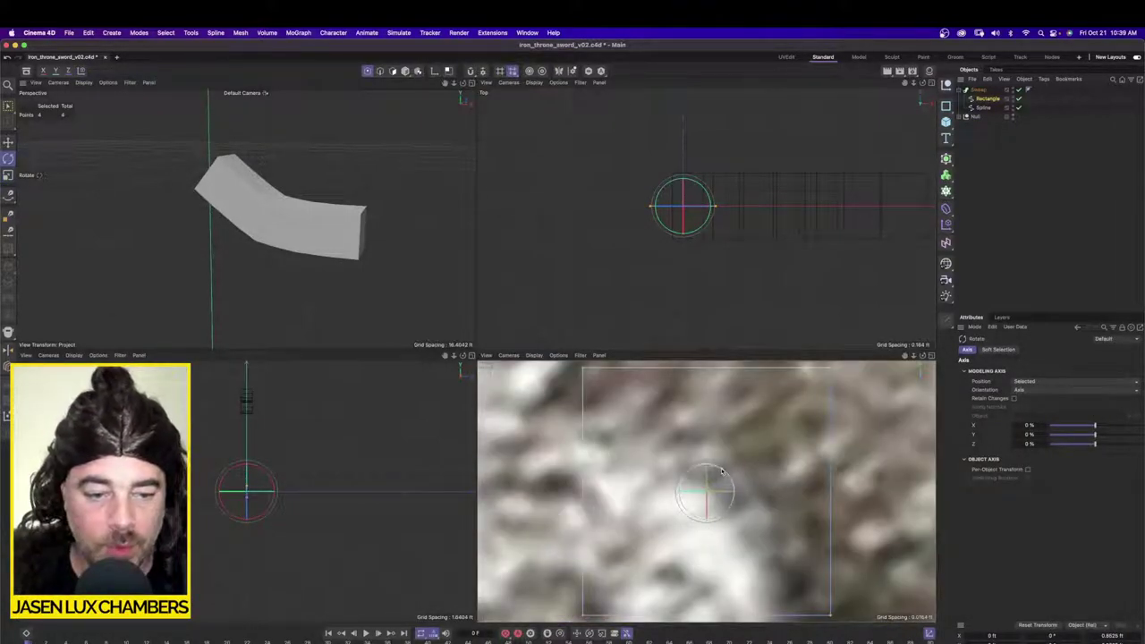
left_click_drag(712, 465, 729, 483)
left_click(974, 166)
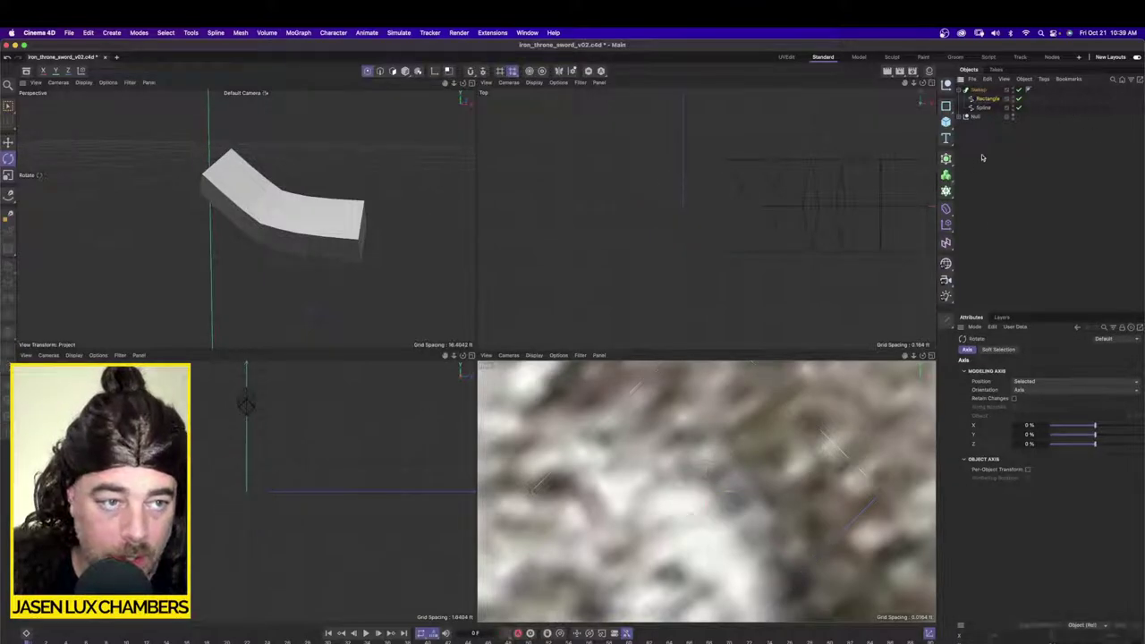
Step: Unhide the sword group and frame the swept spike against the sword and the reference photo
left_click(1013, 115)
left_click_drag(347, 197, 300, 204, "alt")
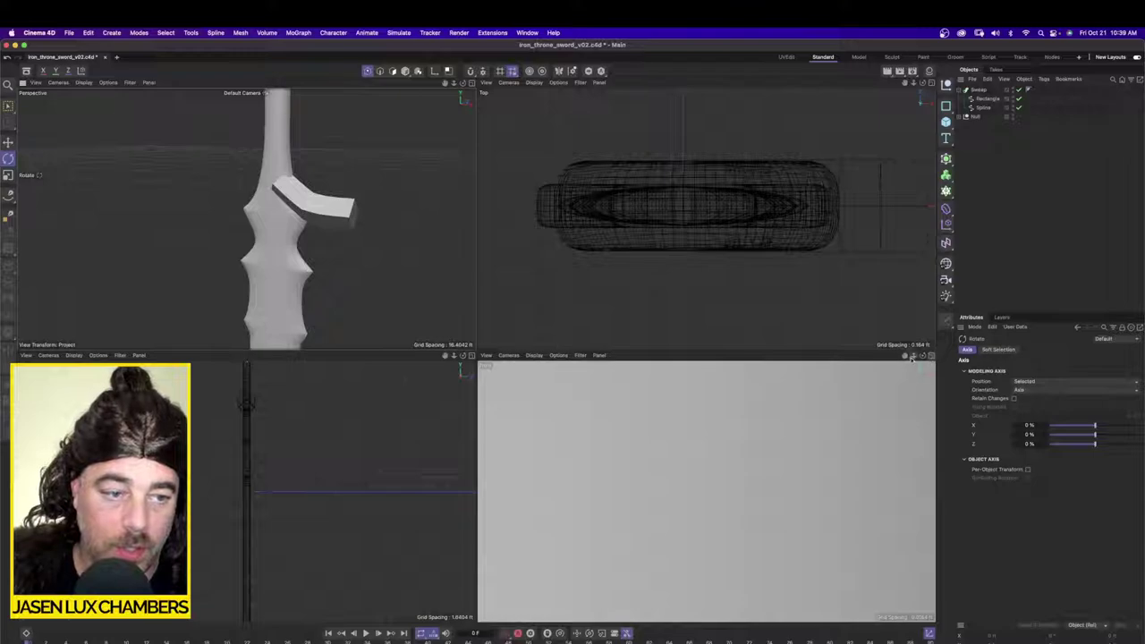
left_click_drag(913, 355, 823, 355)
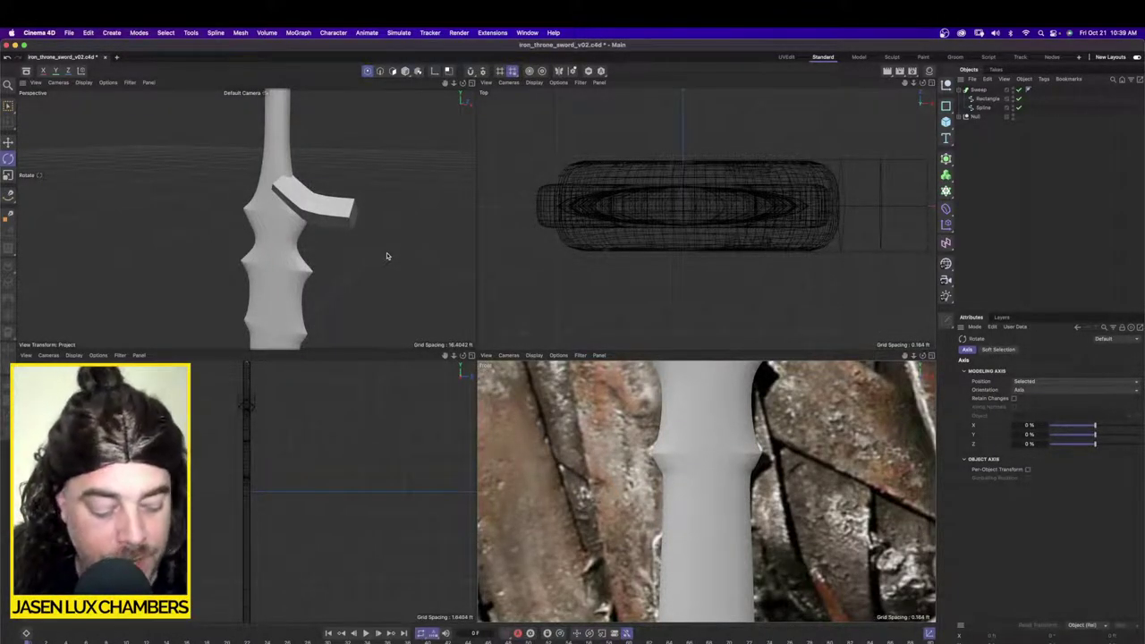
left_click_drag(344, 196, 340, 186, "alt")
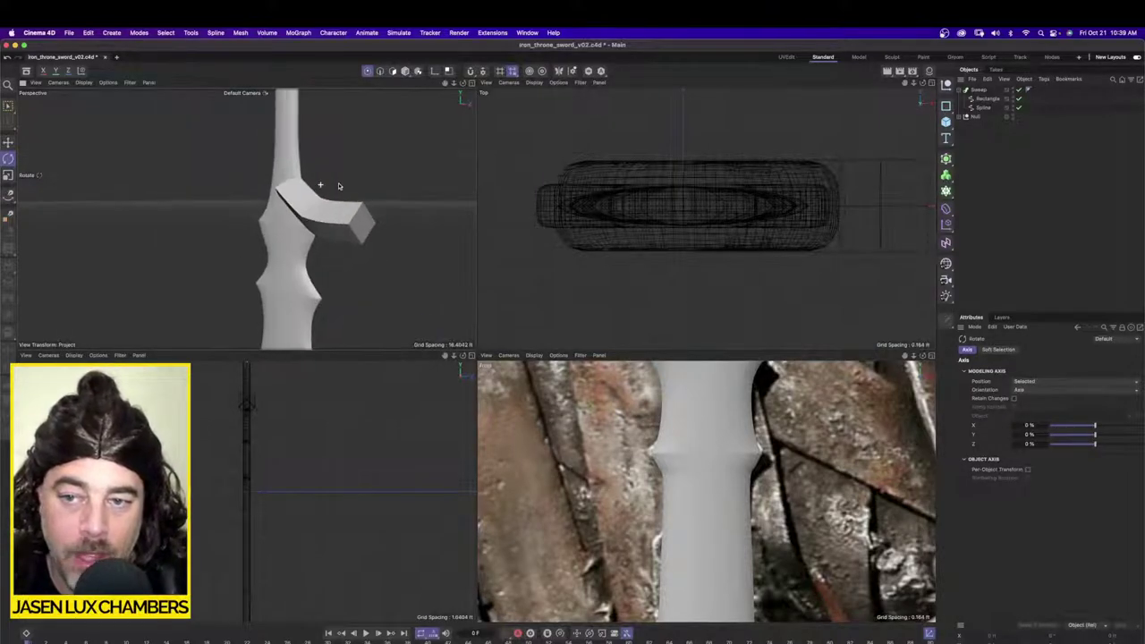
scroll(793, 434, "down", 5)
middle_click_drag(770, 376, 723, 496, "alt")
scroll(746, 479, "up", 3)
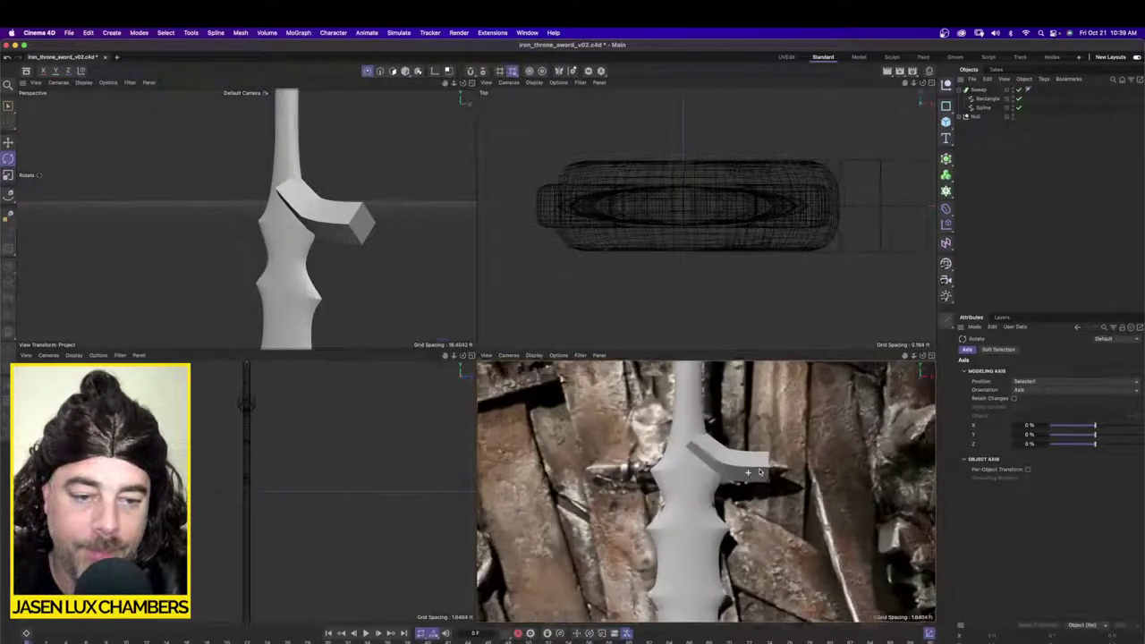
Step: Scale the Rectangle profile to bring the swept spike's thickness closer to the spike in the reference photo
left_click(987, 97)
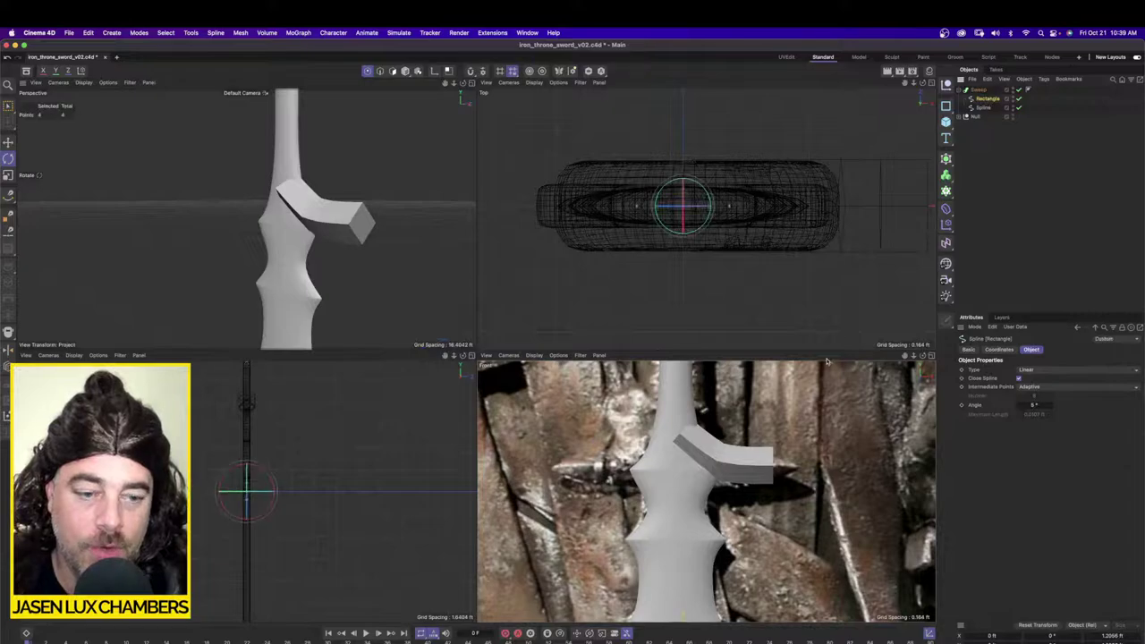
left_click(7, 176)
left_click_drag(514, 521, 484, 516)
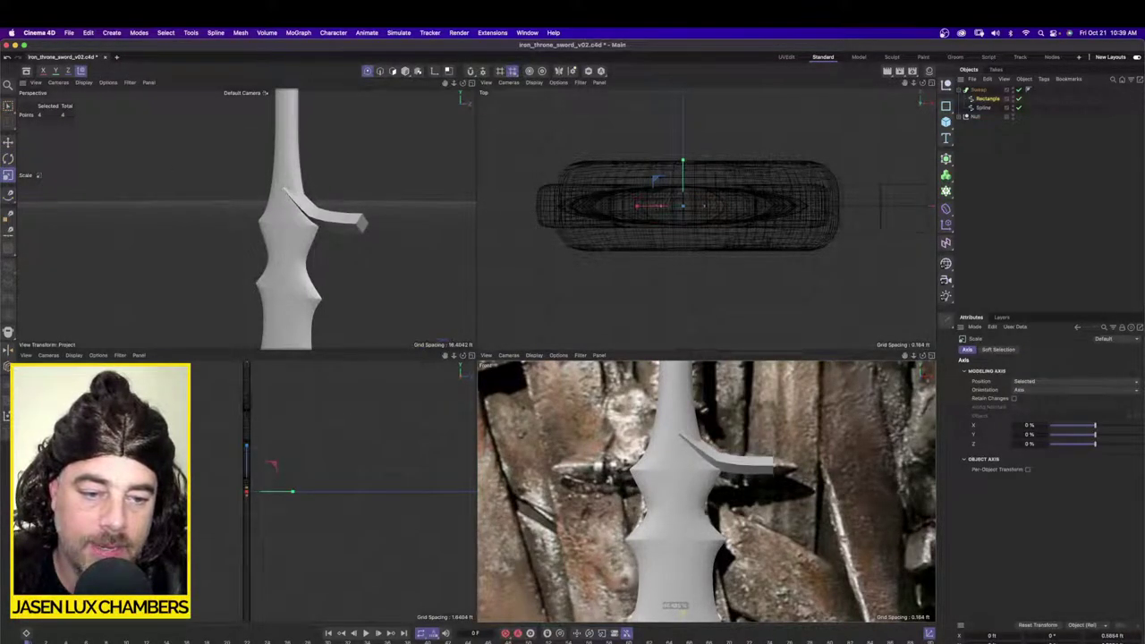
scroll(738, 447, "up", 5)
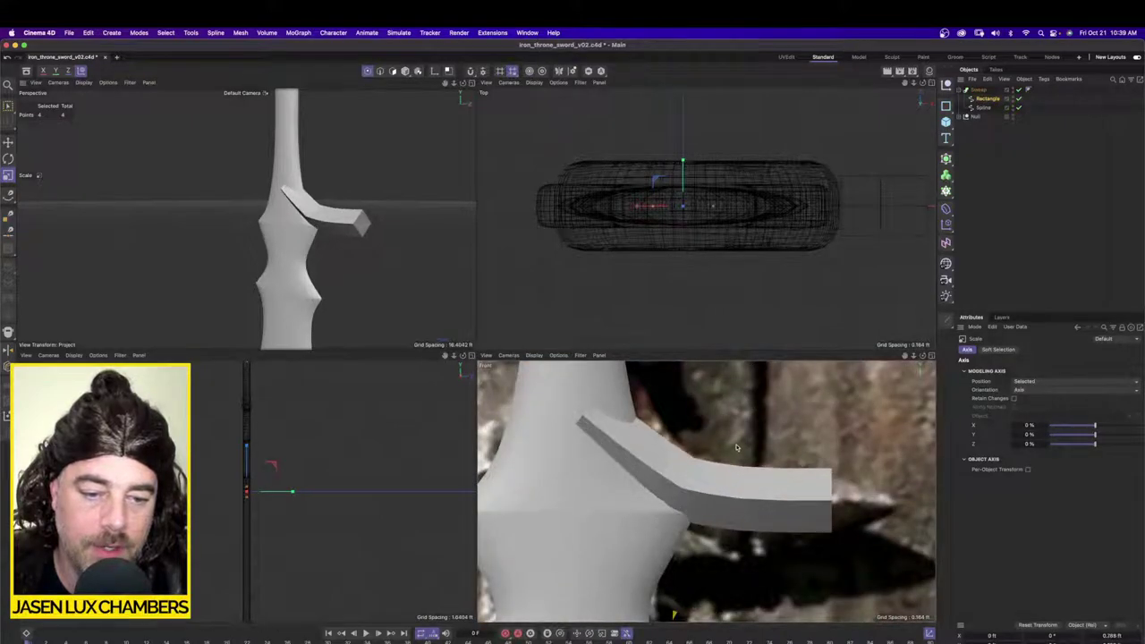
mouse_move(738, 447)
left_mouse_down()
mouse_move(748, 420)
mouse_move(742, 432)
left_mouse_up()
Step: Taper the spike by setting the Sweep's End Scale to 67%, slightly enlarging the Rectangle profile in between
left_click(979, 89)
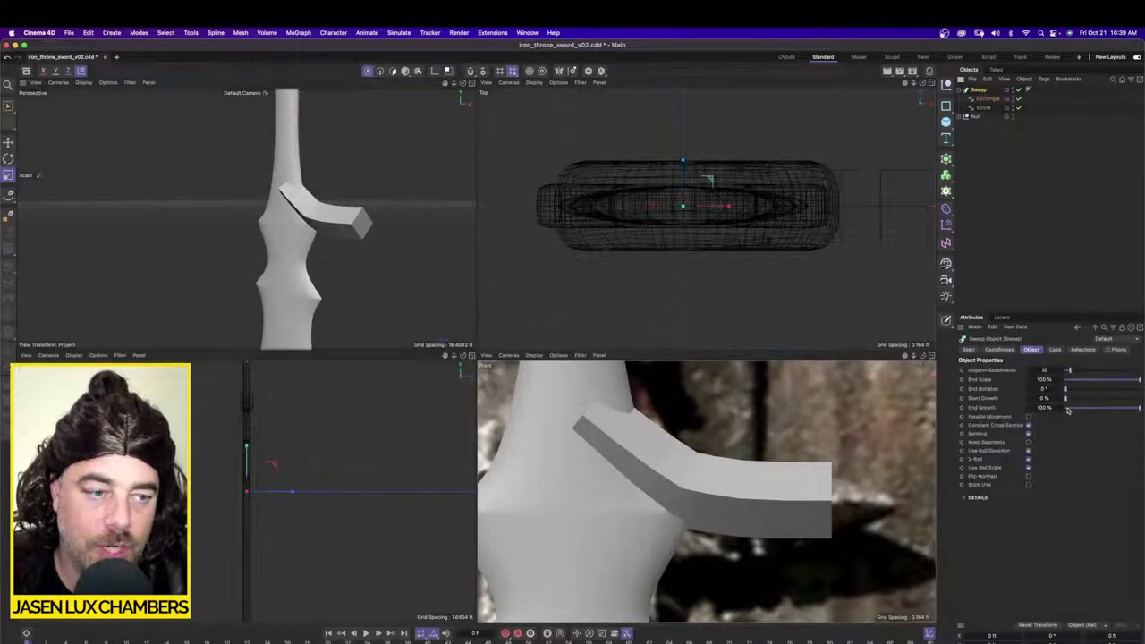
mouse_move(1139, 380)
left_mouse_down()
mouse_move(1043, 385)
mouse_move(1138, 377)
left_mouse_up()
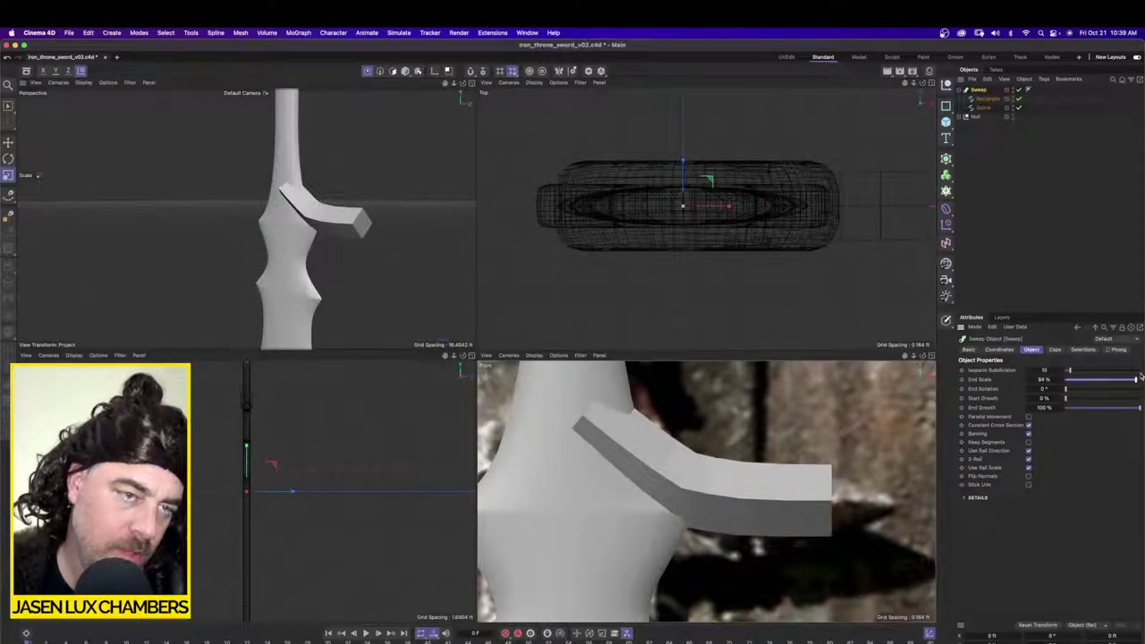
left_click(992, 99)
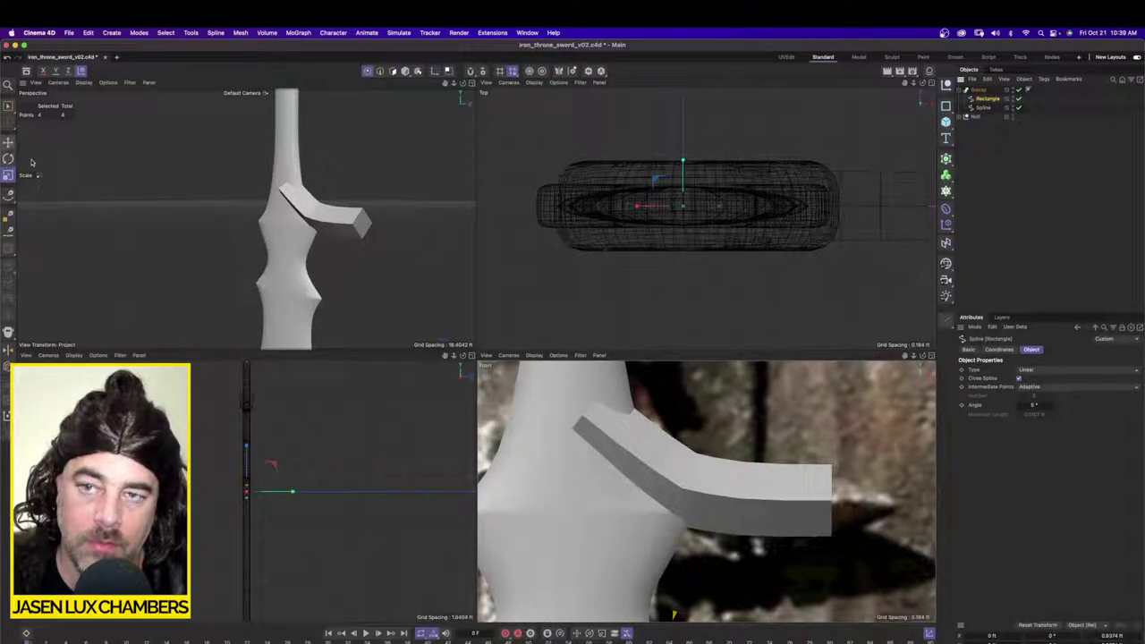
left_click(404, 70)
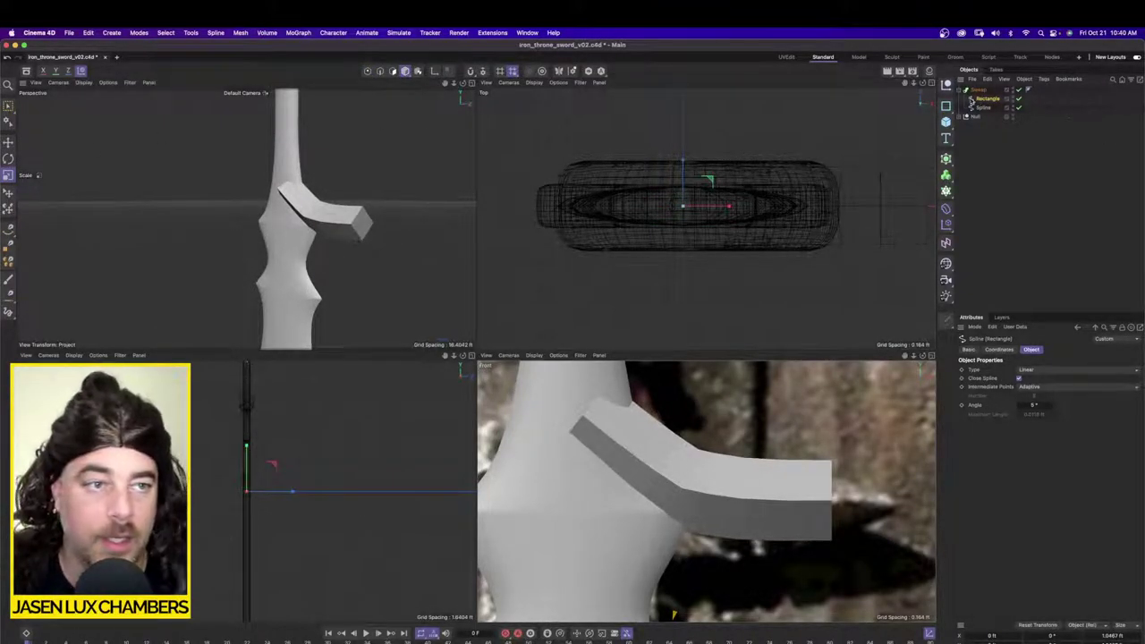
left_click(978, 90)
mouse_move(1133, 380)
left_mouse_down()
mouse_move(1080, 388)
mouse_move(1115, 378)
left_mouse_up()
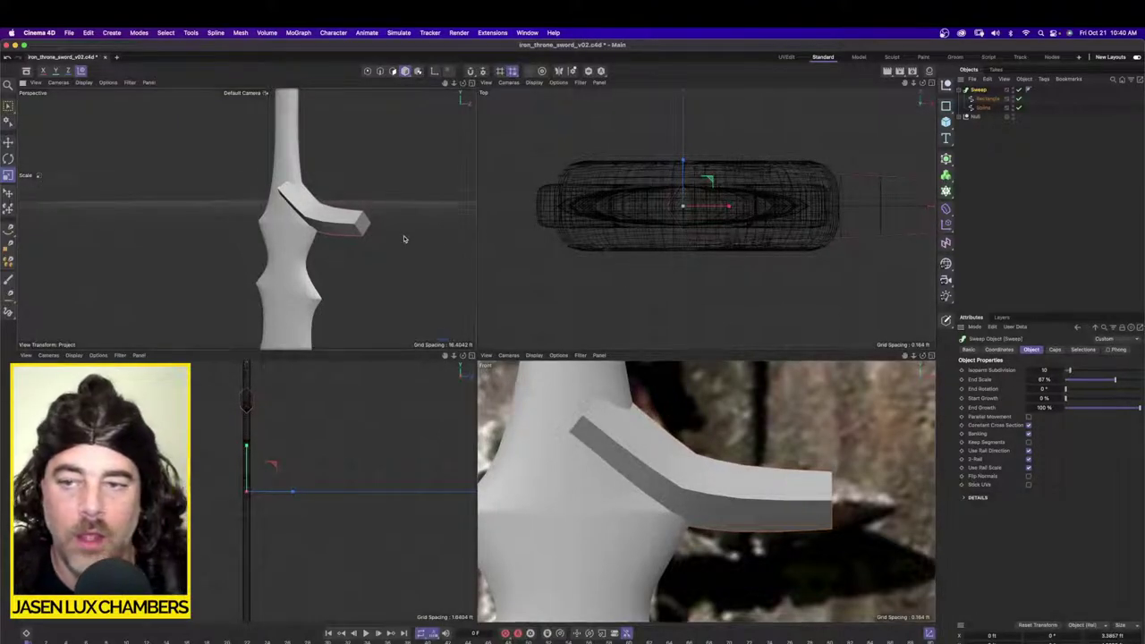
Step: Convert the Sweep with its Rectangle and Spline into one polygon object and display the perspective view's shading with wireframe lines
left_click_drag(403, 239, 389, 216, "alt")
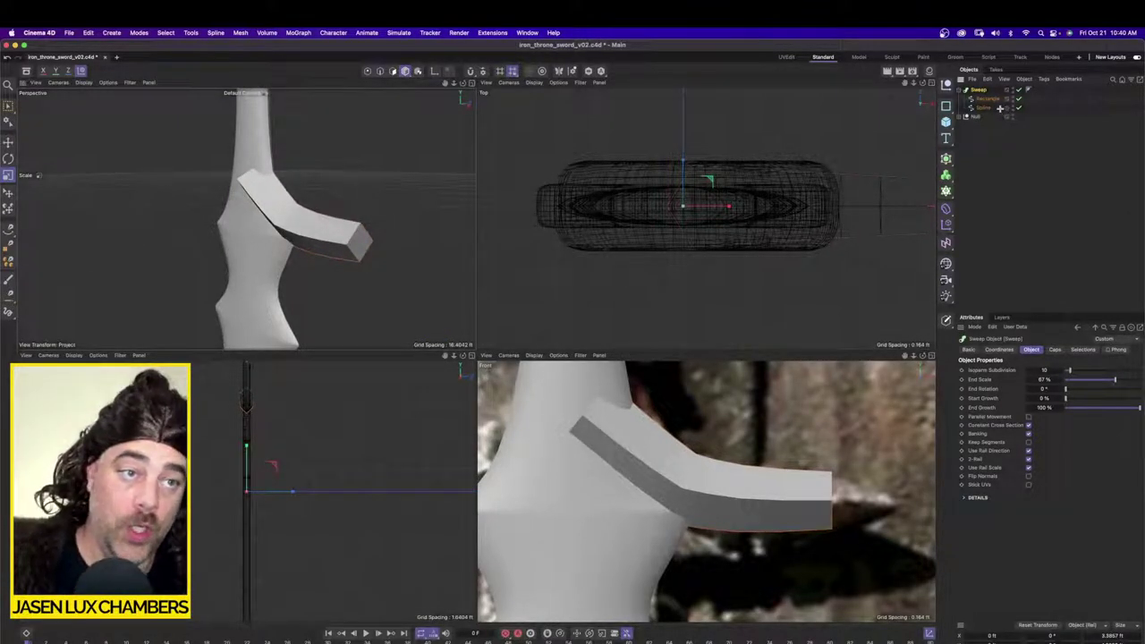
left_click_drag(1001, 109, 978, 88)
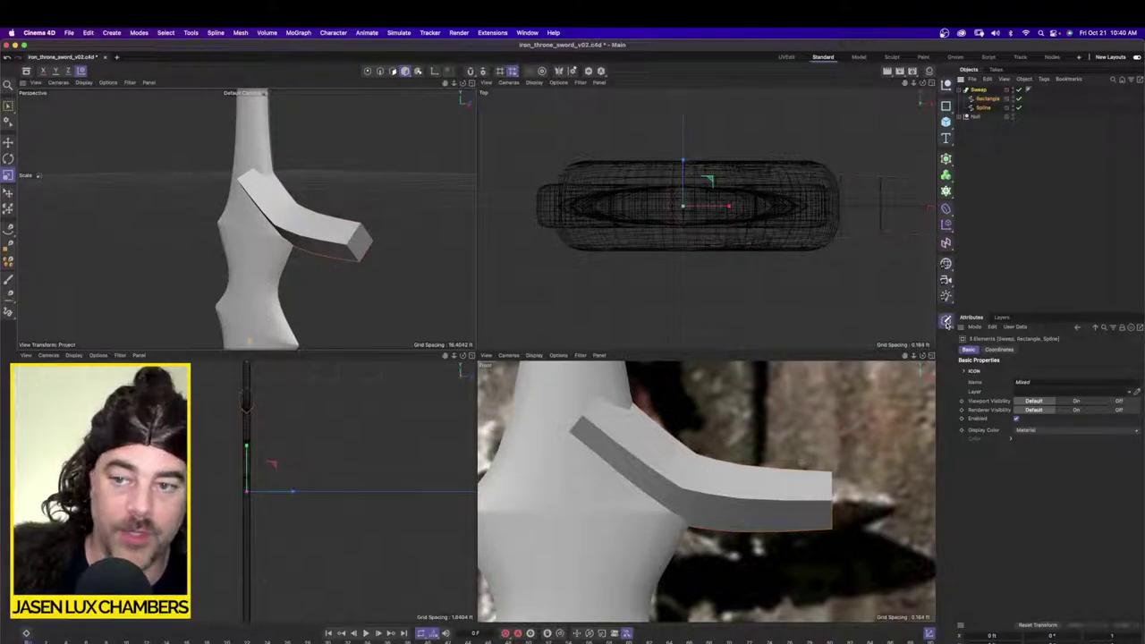
key("c")
left_click(82, 85)
left_click(100, 119)
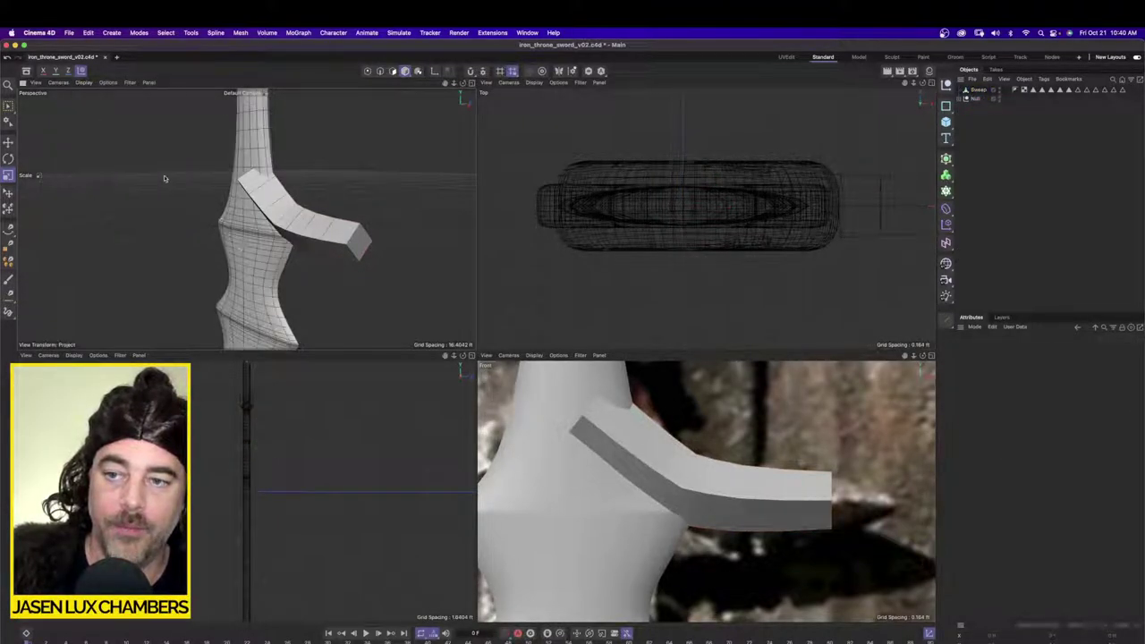
mouse_move(299, 231)
left_mouse_down("alt")
mouse_move(379, 217)
mouse_move(371, 192)
mouse_move(385, 165)
mouse_move(390, 230)
left_mouse_up("alt")
Step: Delete all the leftover selection tags from the converted Sweep object
left_click(977, 91)
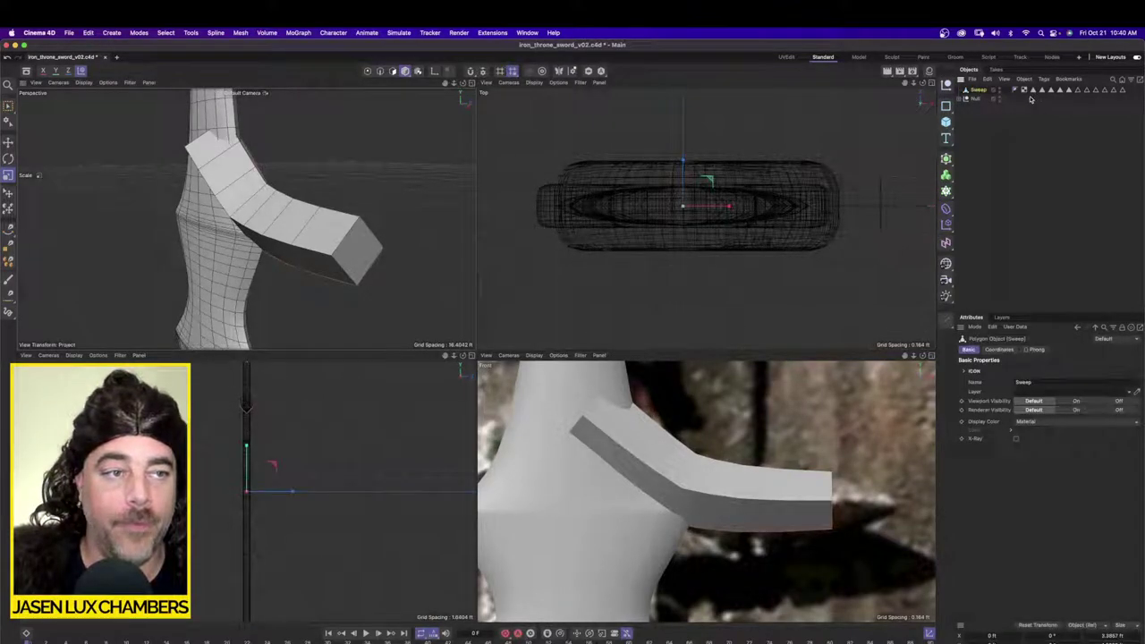
left_click_drag(1031, 99, 1142, 87)
key("Delete")
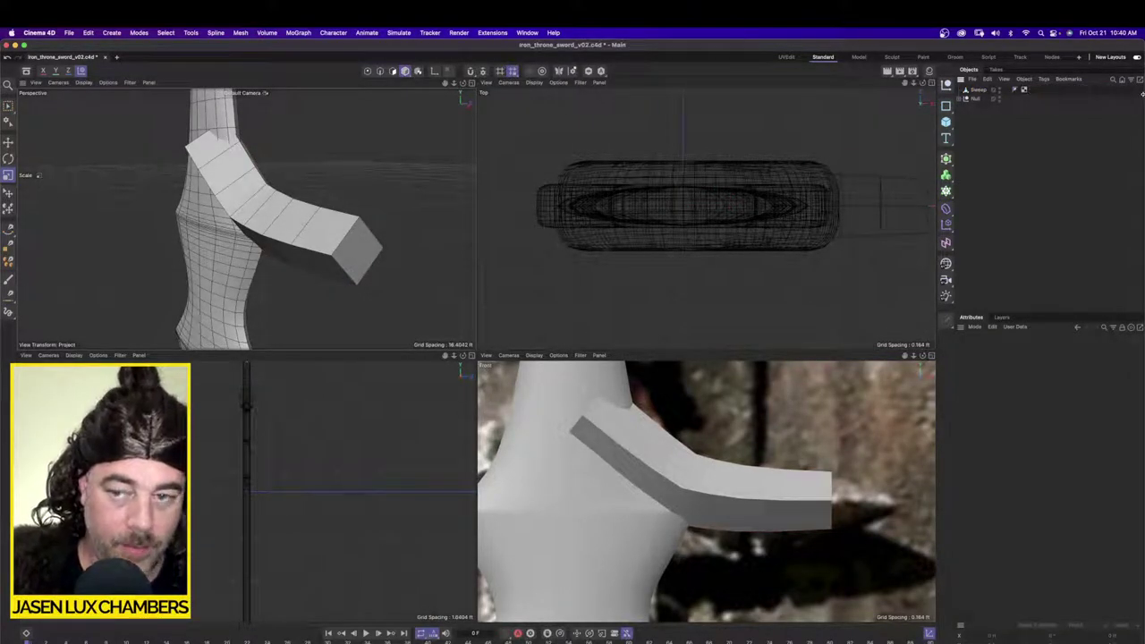
Step: Extrude the polygon at the spike's outer end and scale it down into a narrow tip following the reference, then deselect the object
left_click(400, 72)
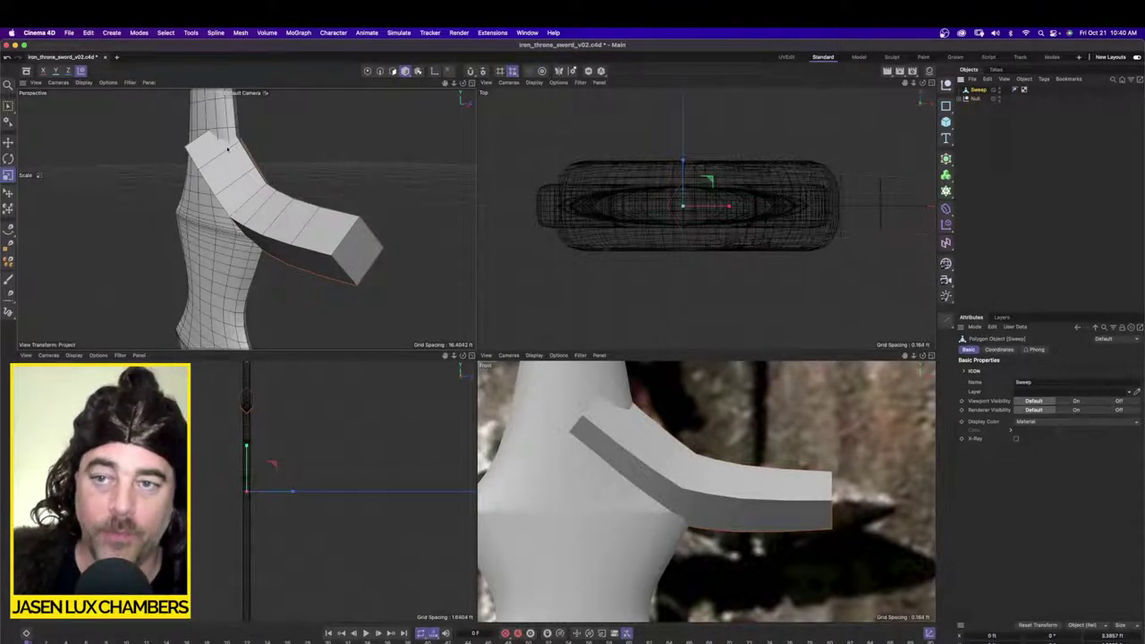
left_click(394, 72)
left_click(376, 253)
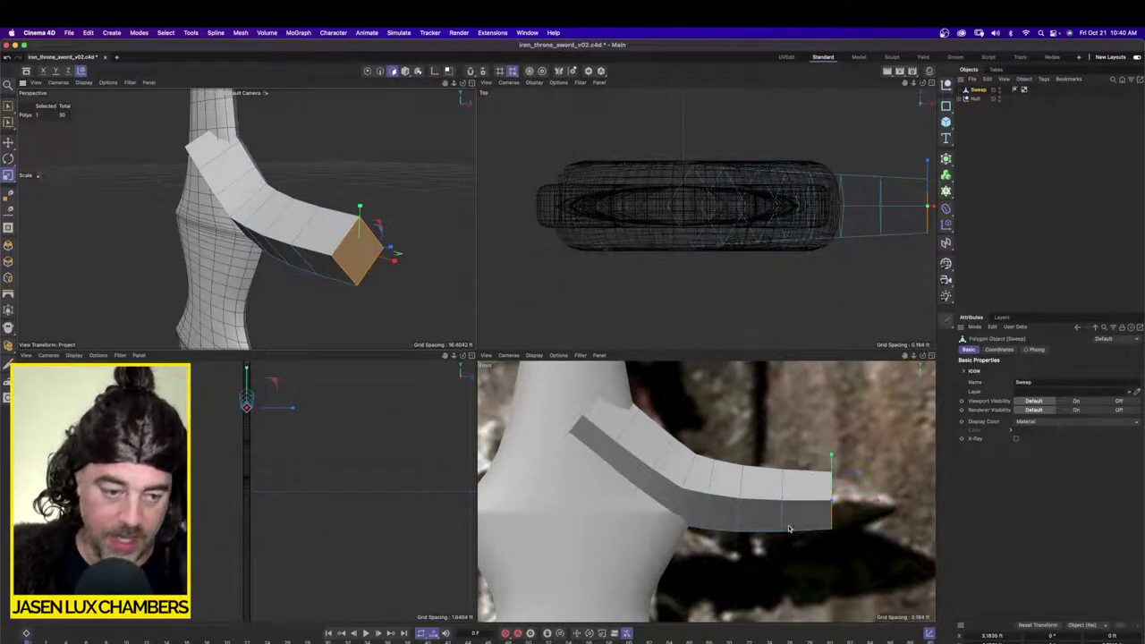
key("d")
left_click_drag(779, 532, 519, 537)
key("t")
key("e")
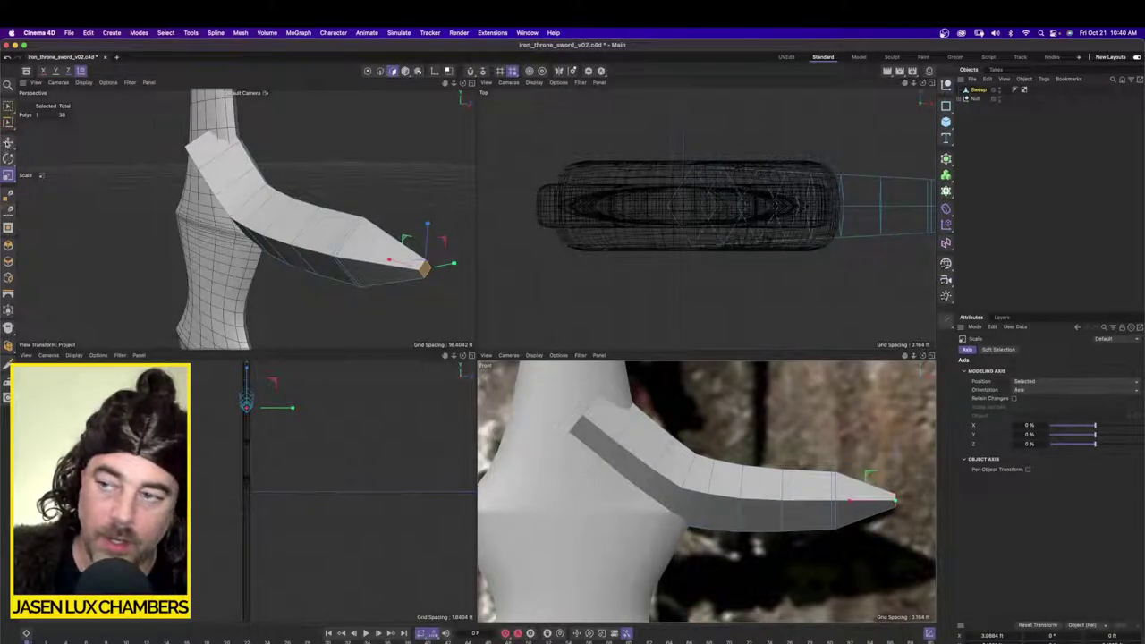
mouse_move(877, 501)
left_mouse_down()
mouse_move(845, 501)
mouse_move(876, 500)
mouse_move(863, 499)
left_mouse_up()
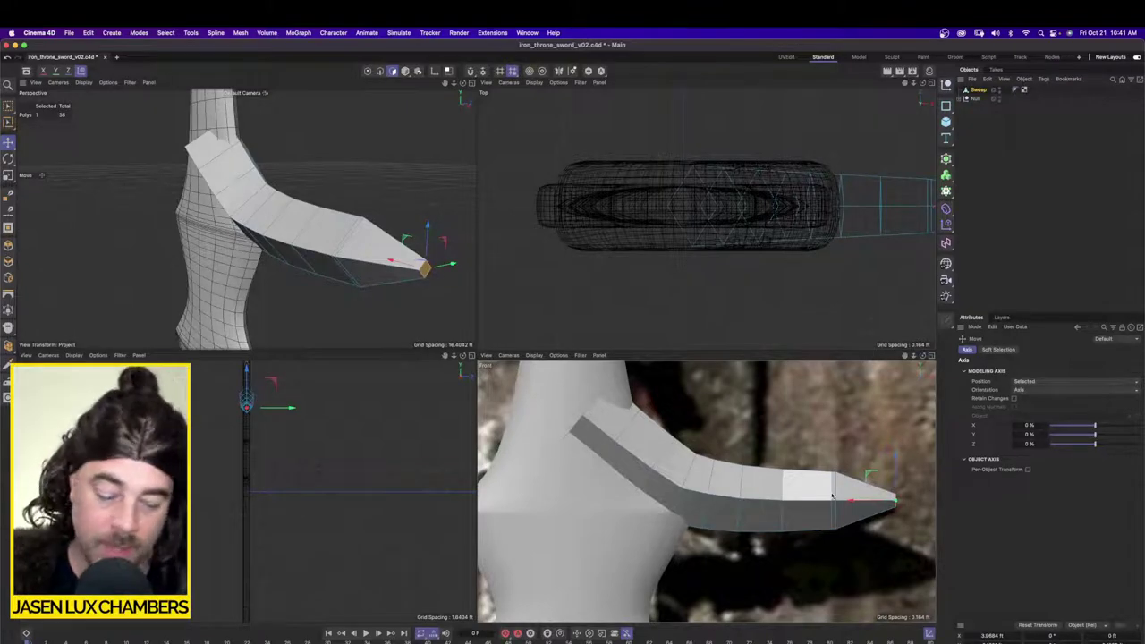
left_click(977, 116)
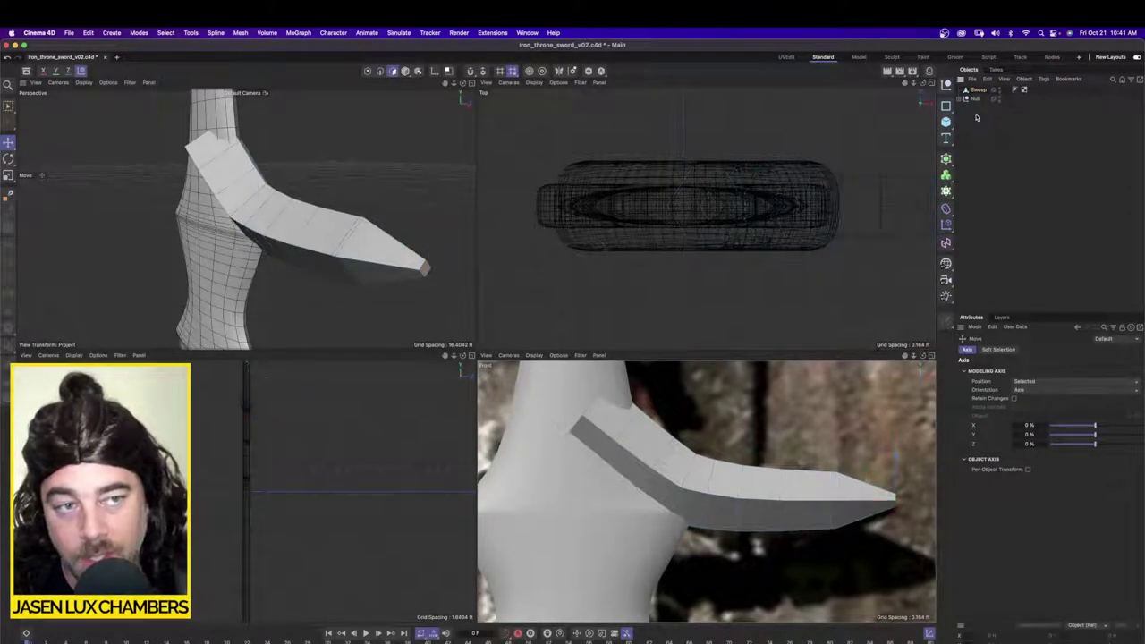
Step: Examine the pointed spike and how it meets the hilt from several angles, and compare it with the reference photo
left_click_drag(249, 207, 285, 212, "alt")
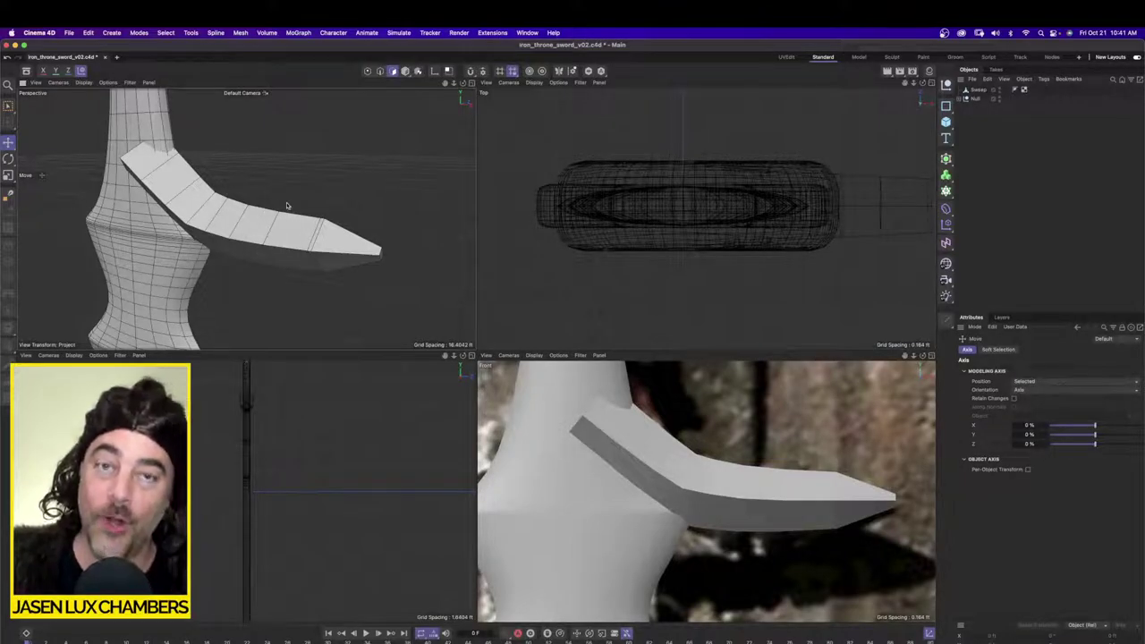
mouse_move(286, 206)
left_mouse_down("alt")
mouse_move(259, 215)
mouse_move(276, 222)
left_mouse_up("alt")
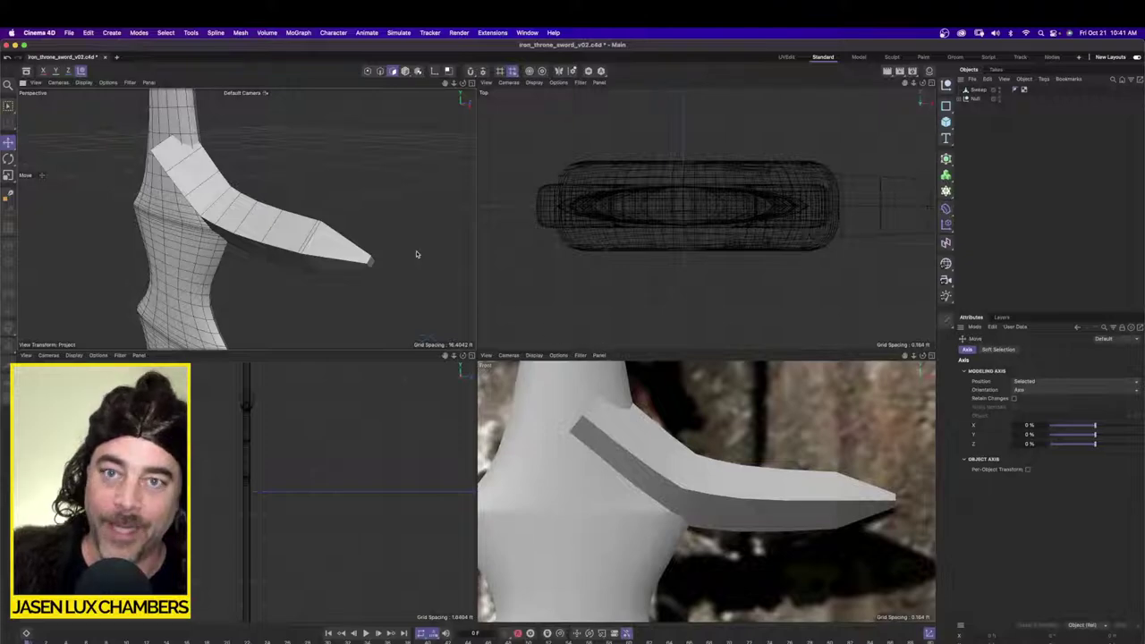
left_click(977, 90)
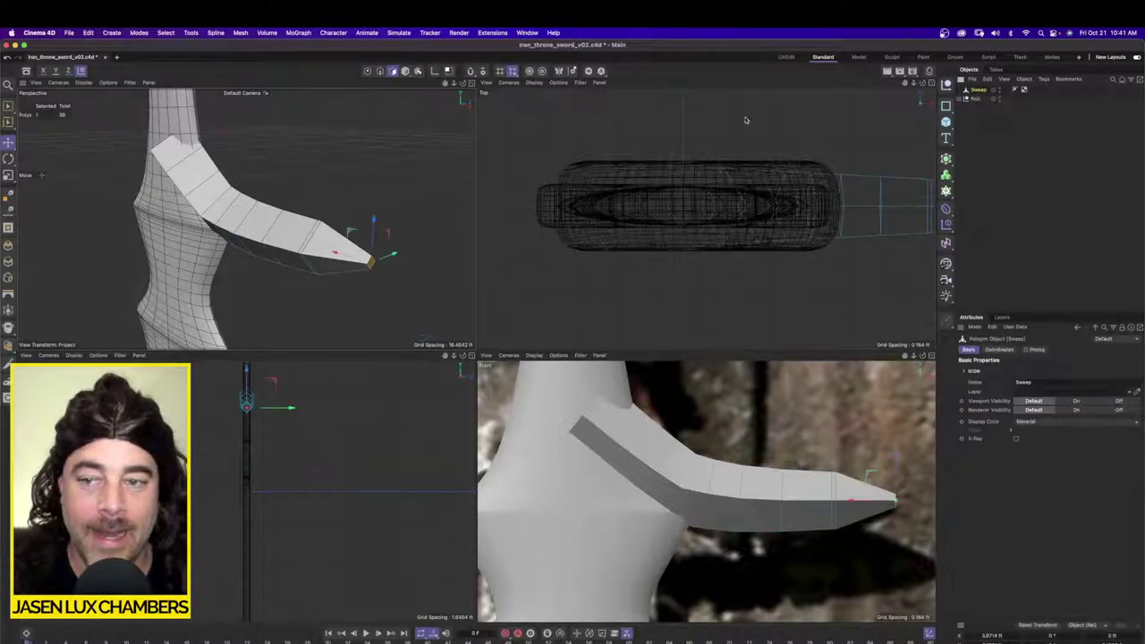
middle_click(474, 111)
scroll(505, 230, "down", 3)
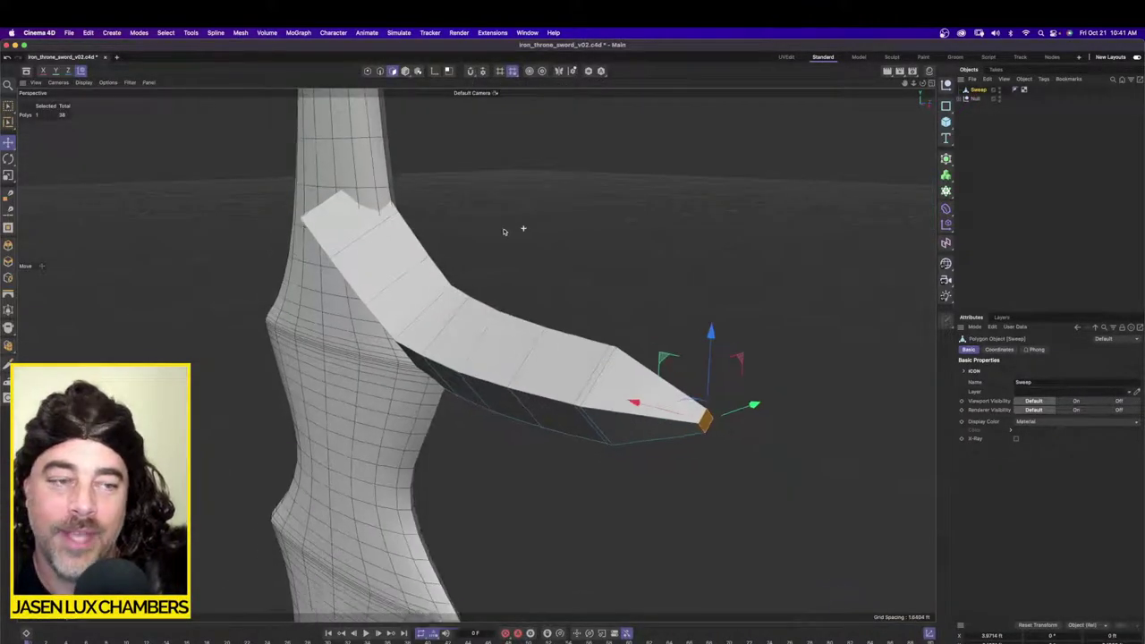
left_click_drag(383, 246, 451, 229, "alt")
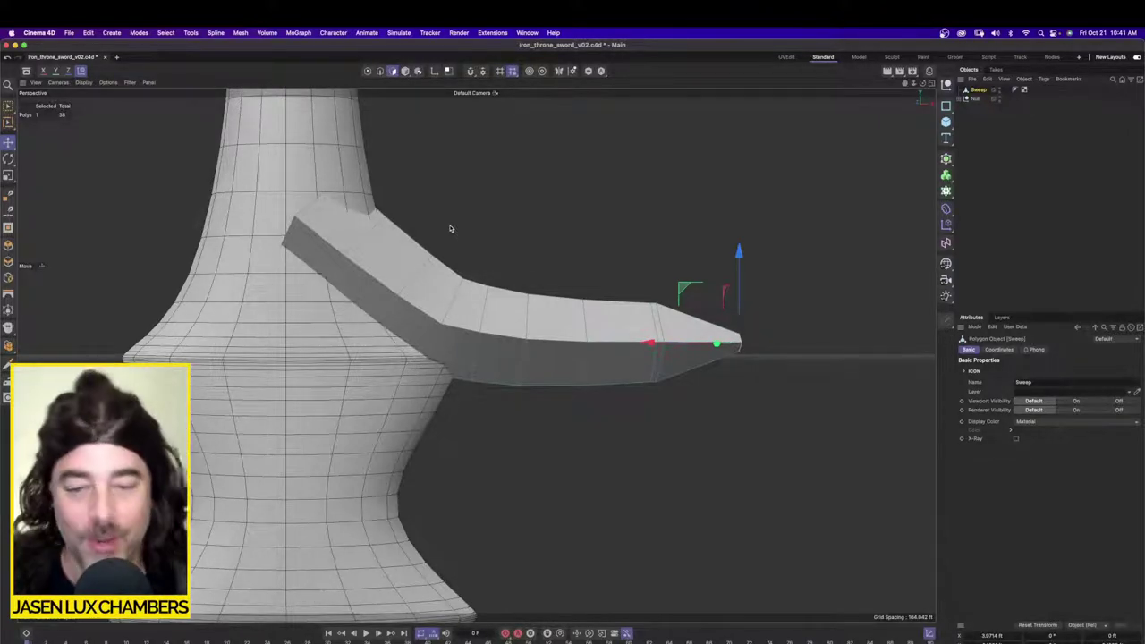
scroll(360, 262, "down", 2)
left_click_drag(360, 262, 367, 275, "alt")
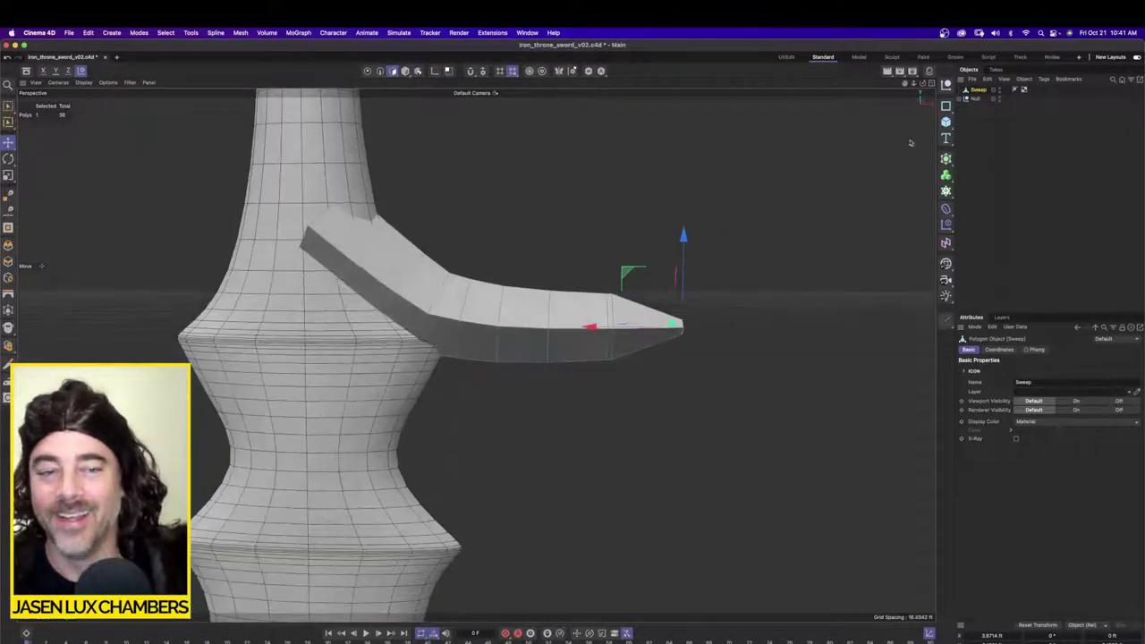
left_click(930, 83)
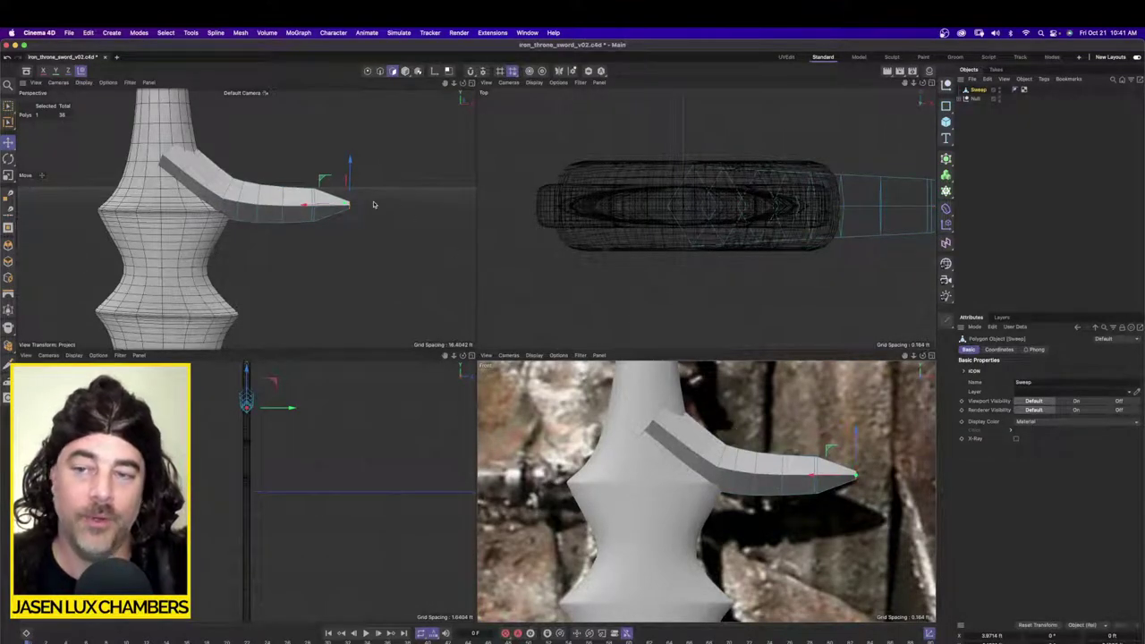
left_click_drag(374, 205, 398, 118, "alt")
left_click(472, 83)
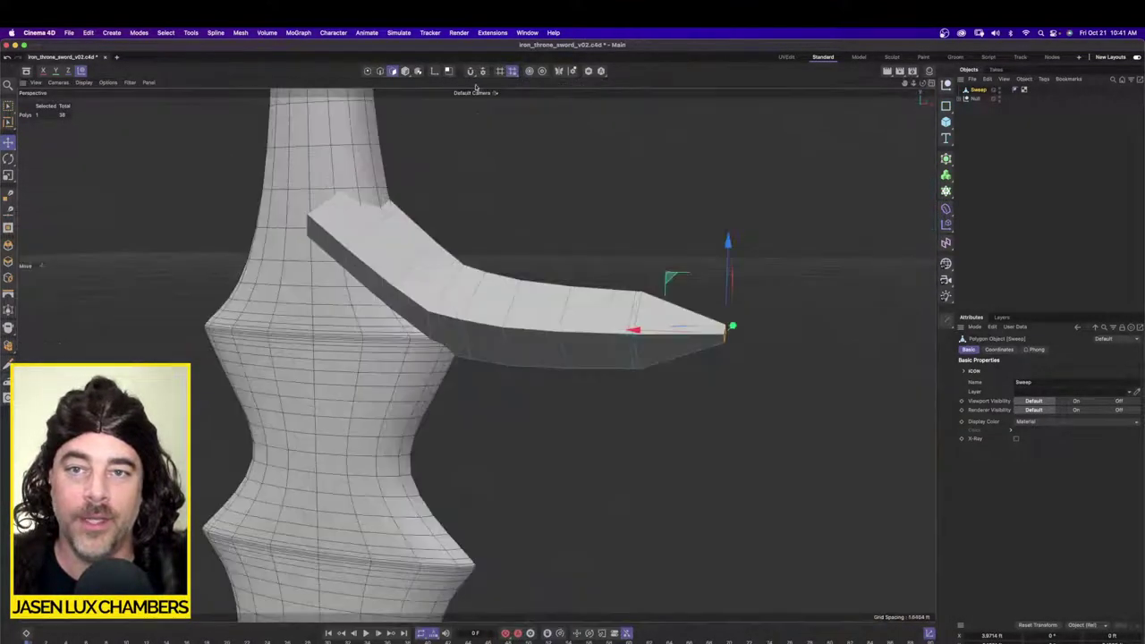
left_click_drag(506, 220, 467, 304, "alt")
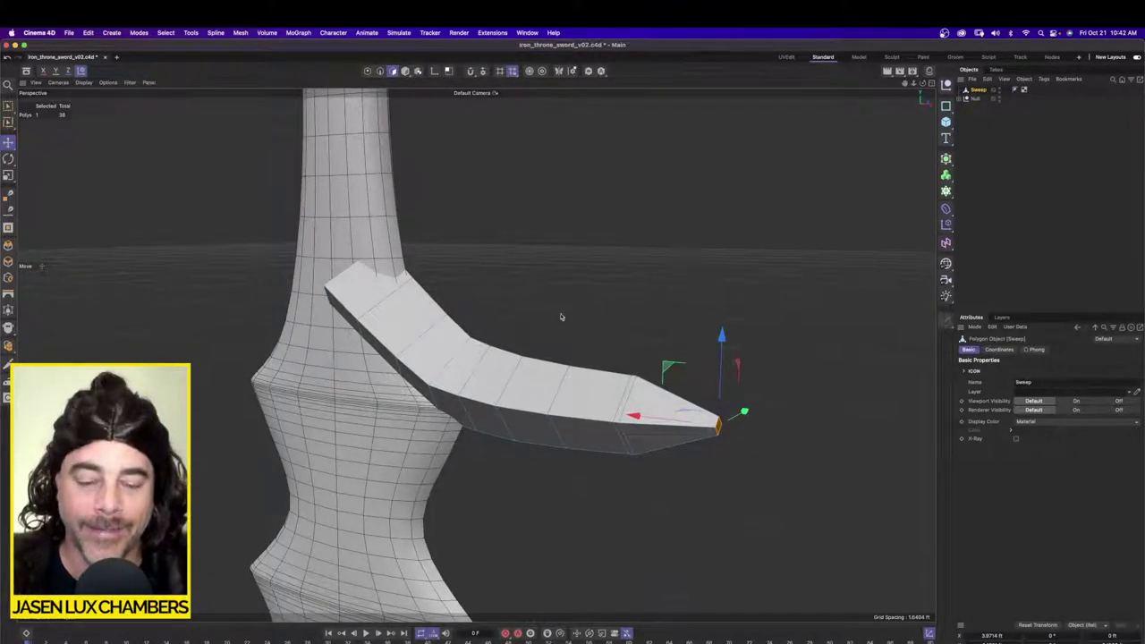
left_click_drag(507, 313, 554, 304, "alt")
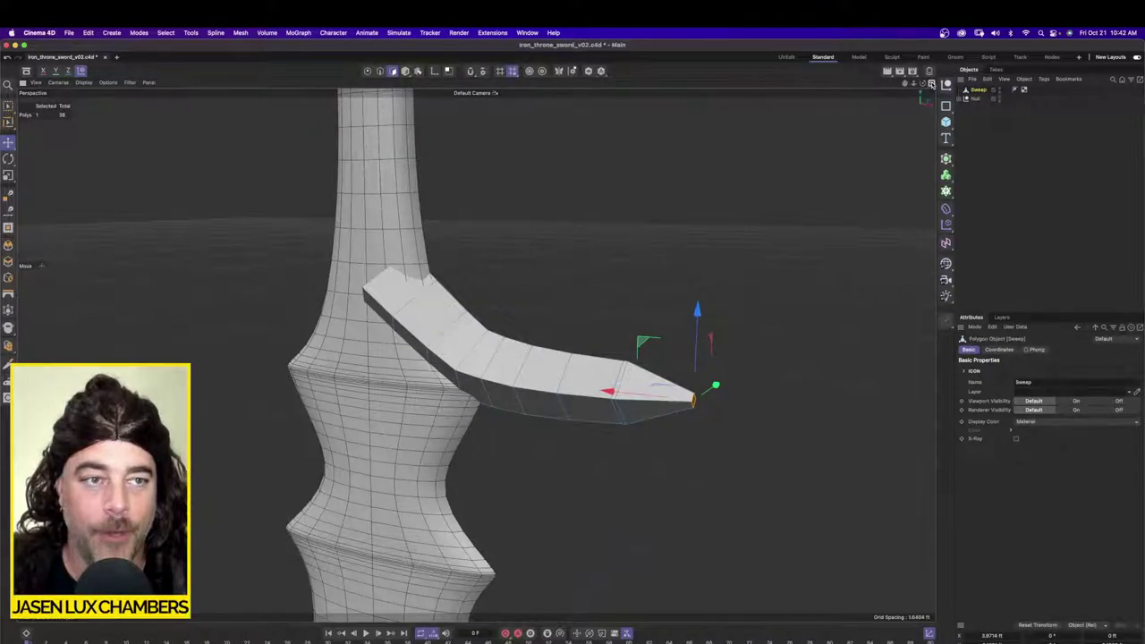
left_click(931, 83)
scroll(728, 459, "up", 3)
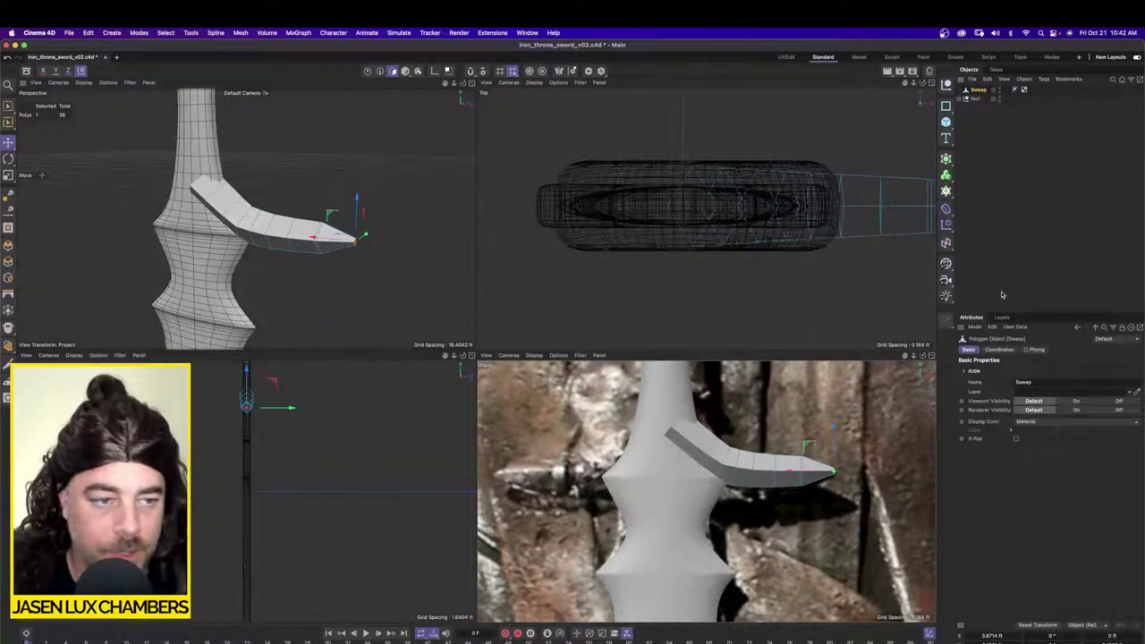
Step: Add a Symmetry object and nest the Sweep spike inside it to mirror the spike across the ZY plane
left_click(946, 159)
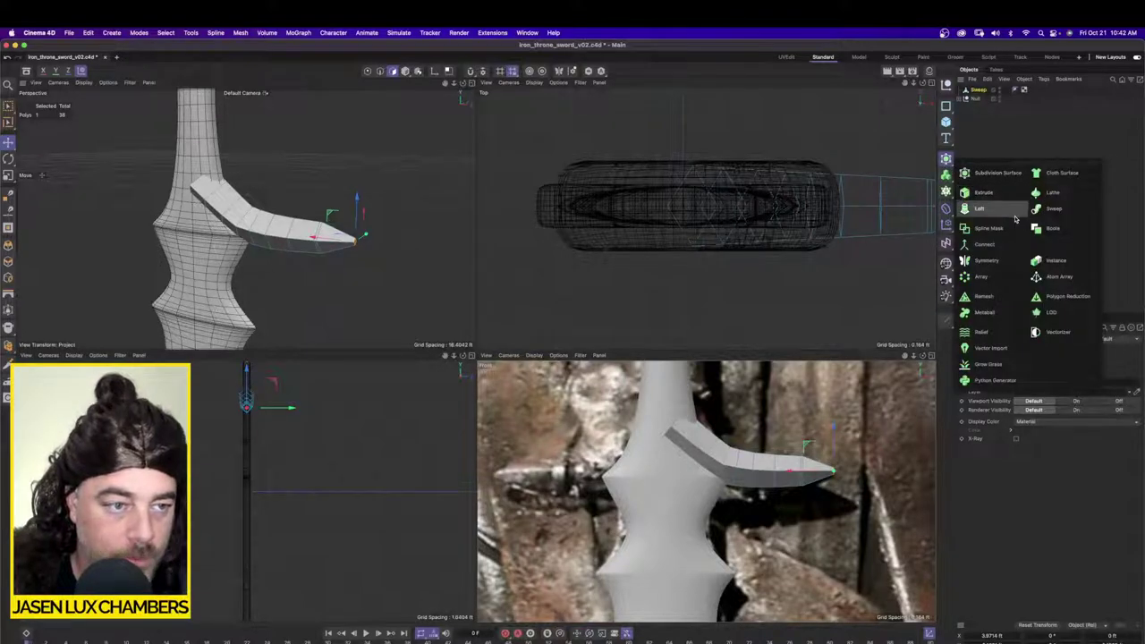
left_click(986, 260)
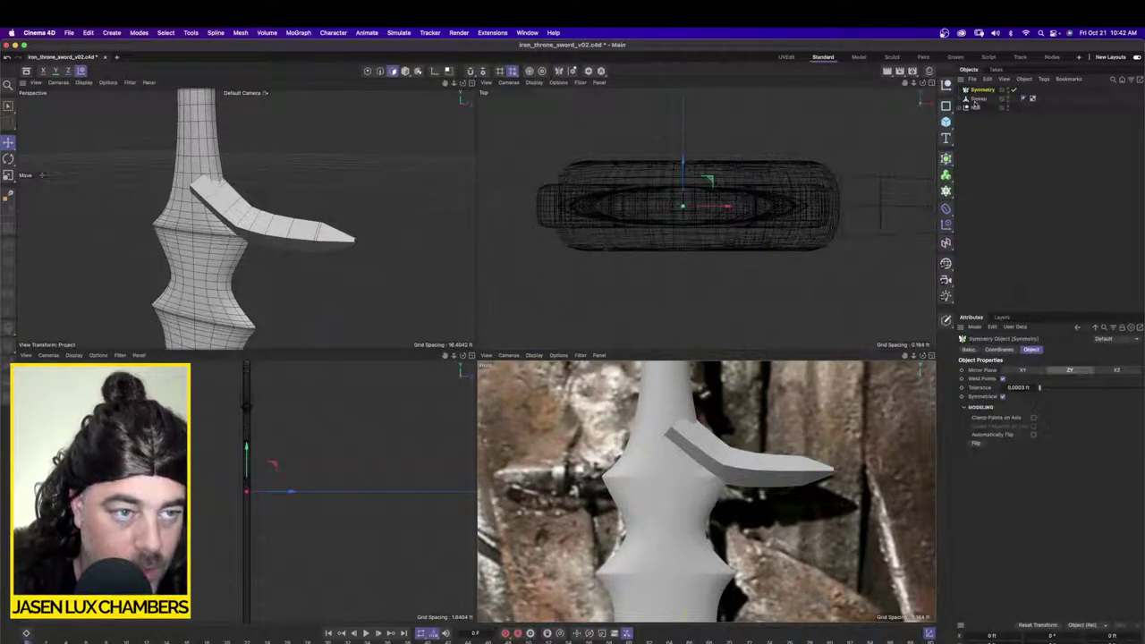
left_click_drag(977, 100, 987, 90)
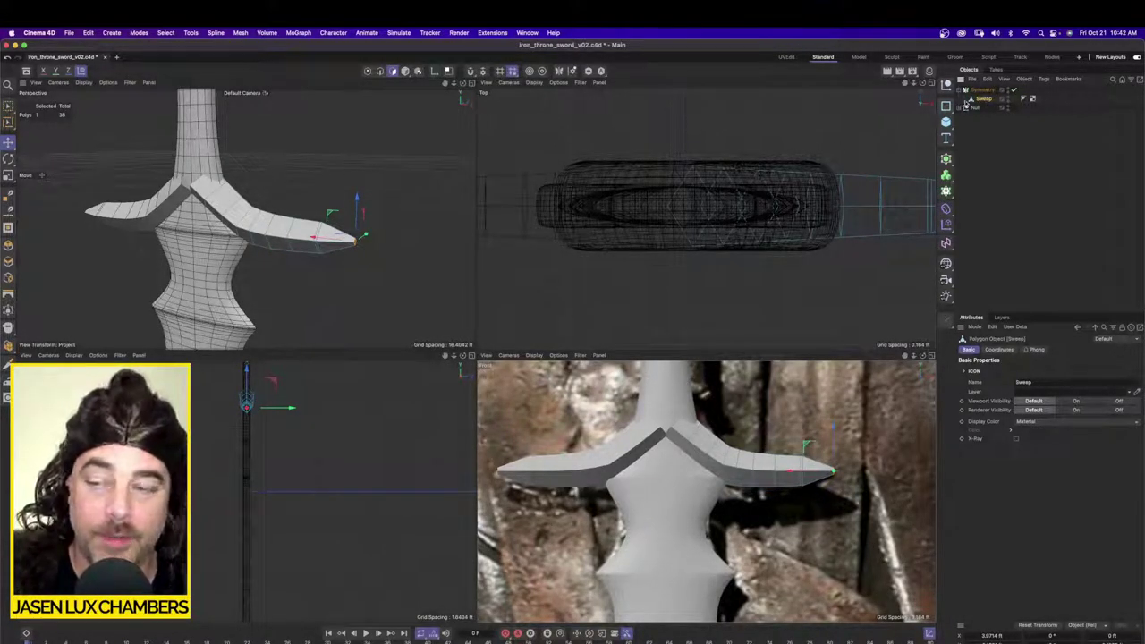
Step: Select the four points at the spike's inner end and delete them to shorten the spike at the hilt's centre
left_click(367, 70)
left_click_drag(8, 106, 33, 137)
scroll(704, 431, "up", 5)
left_click_drag(686, 379, 656, 466)
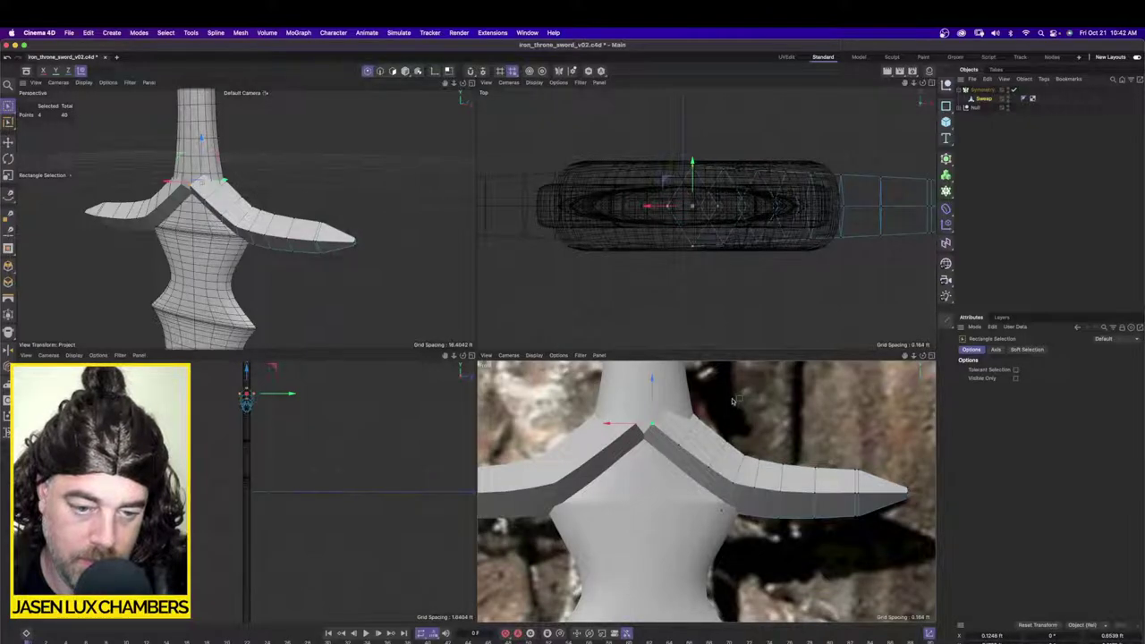
key("Delete")
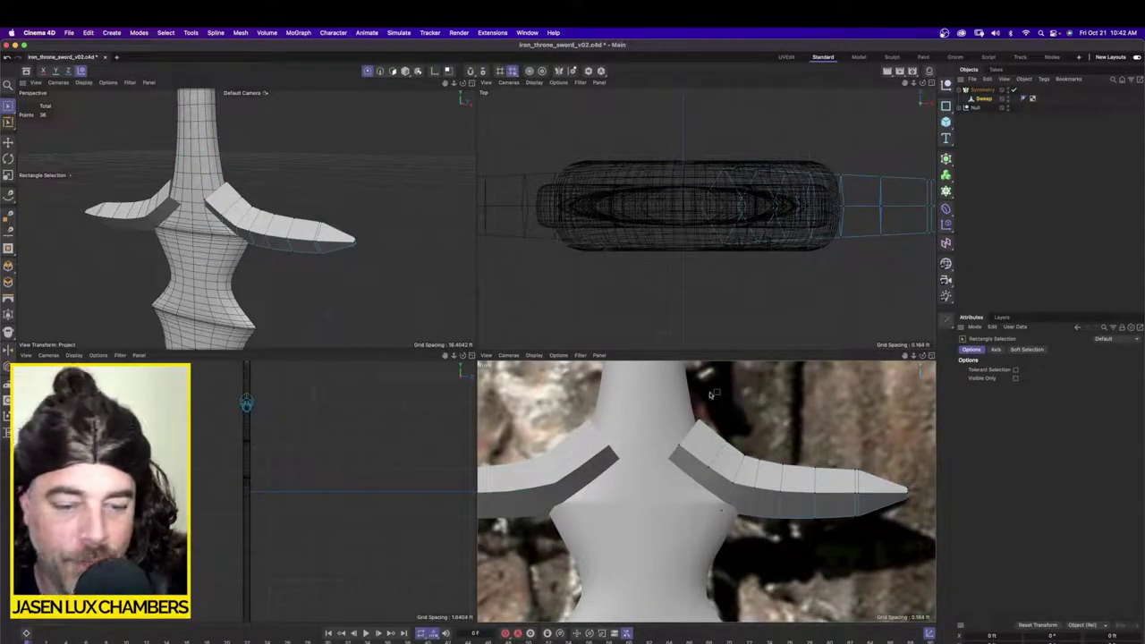
Step: Hide the Symmetry object and the sword group to examine the spike in the reference photo
double_click(1008, 88)
double_click(1009, 105)
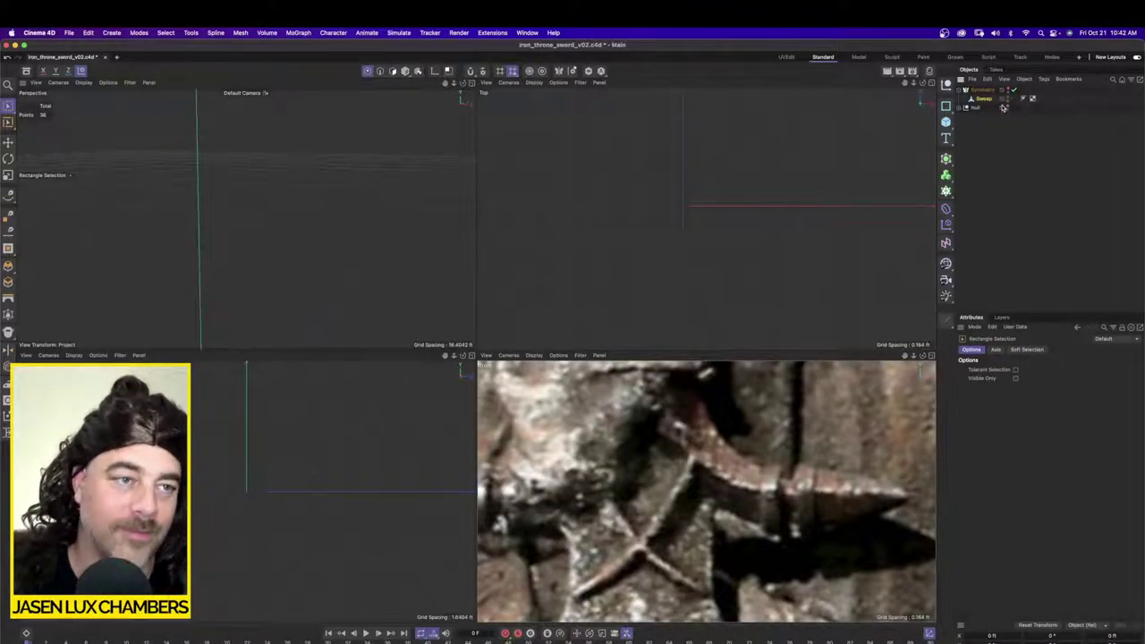
Step: Show the sword group and the mirrored spikes again and examine from several angles where the spikes meet the hilt
left_click(1006, 107)
left_click(1006, 91)
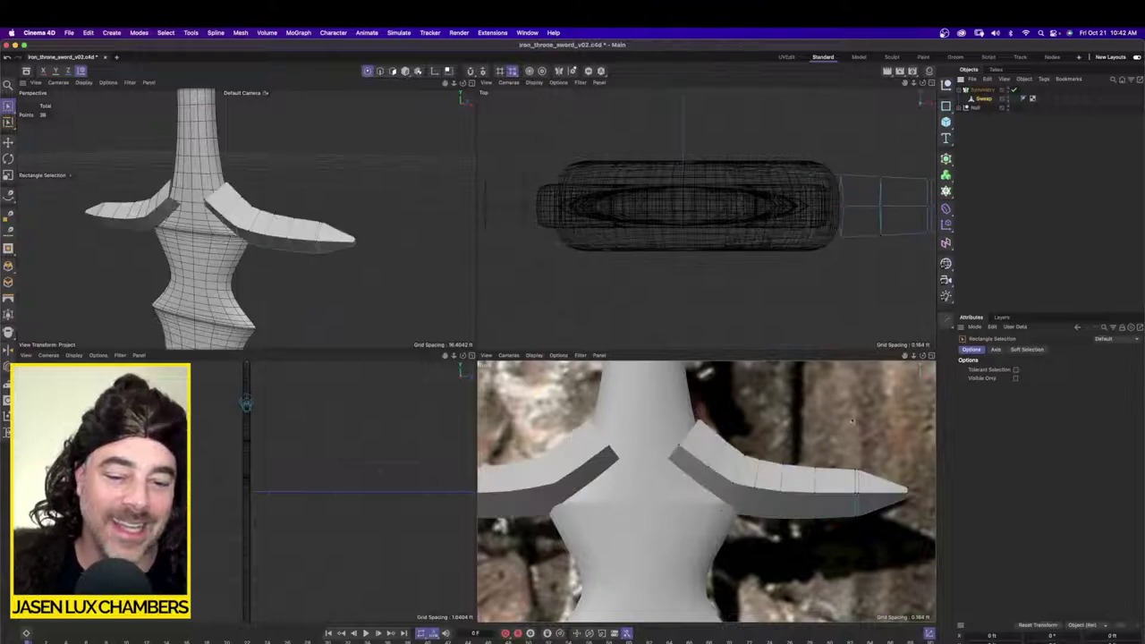
mouse_move(248, 272)
left_mouse_down("alt")
mouse_move(116, 235)
mouse_move(225, 202)
mouse_move(309, 310)
mouse_move(268, 260)
mouse_move(348, 269)
mouse_move(268, 264)
left_mouse_up("alt")
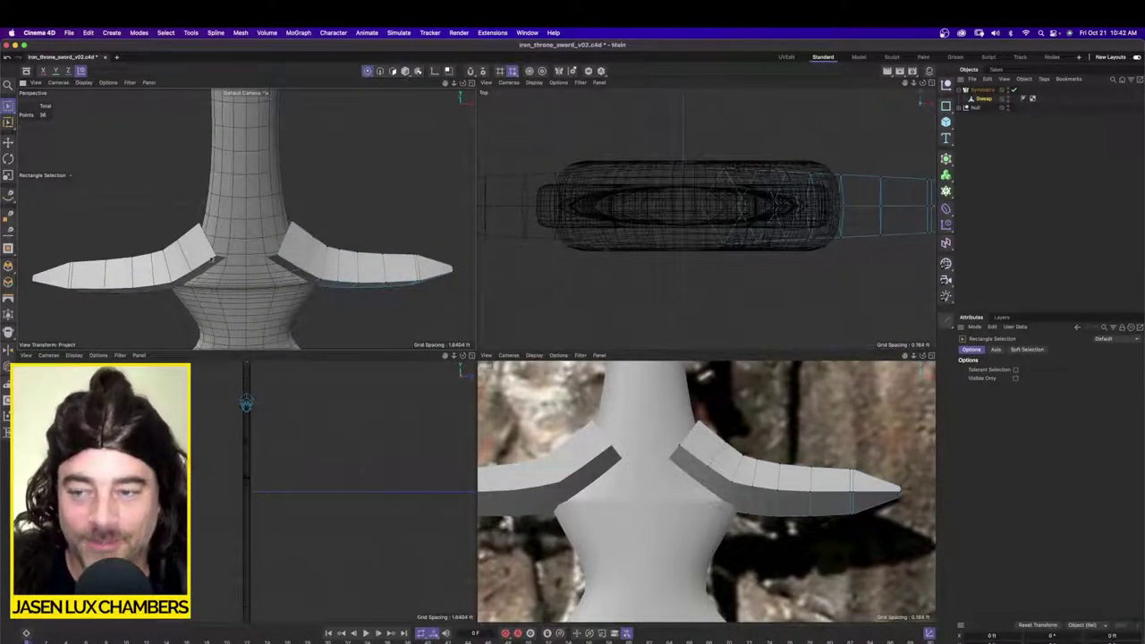
left_click_drag(286, 224, 269, 214, "alt")
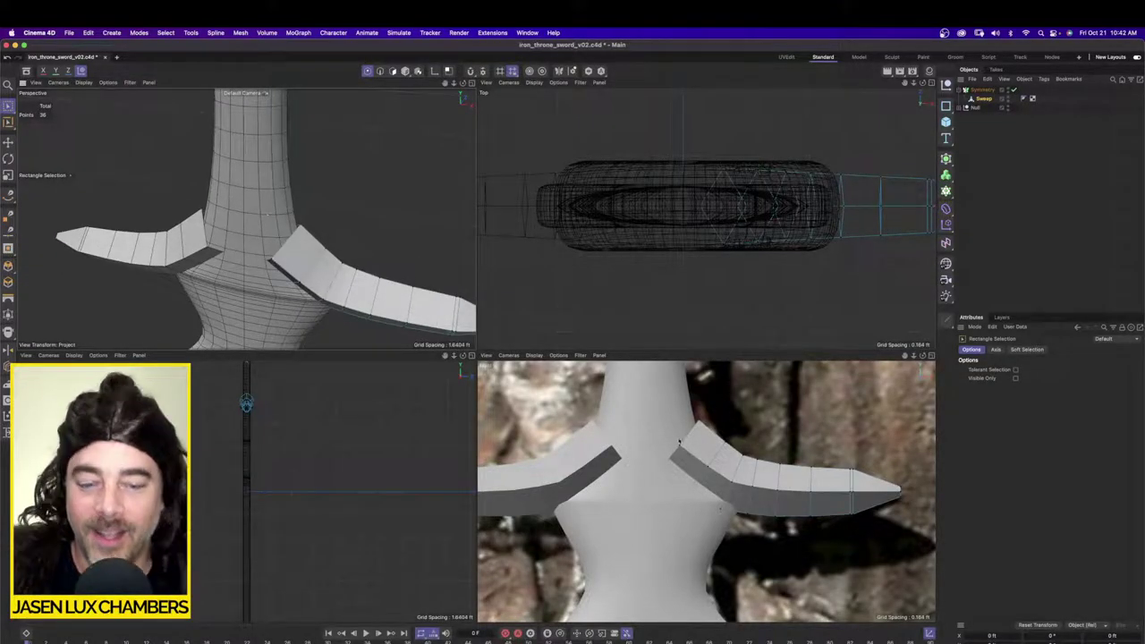
Step: Hide the sword group and draw a straight, vertical four-point spline over the reference photo, centred just above the gap between the spikes
left_click(1007, 108)
scroll(715, 408, "down", 5)
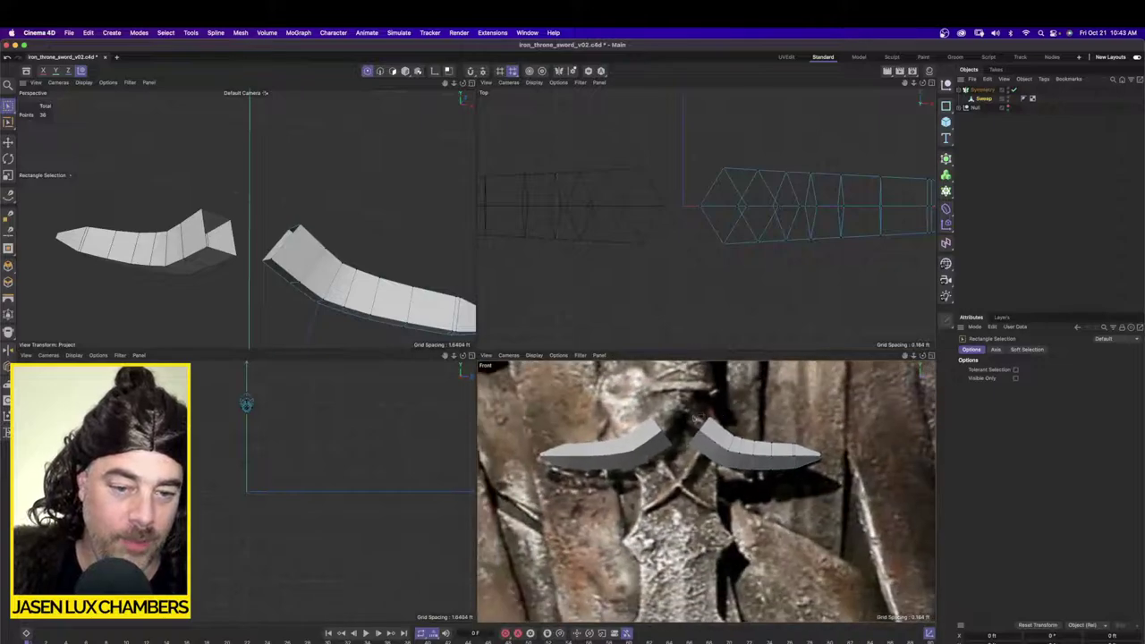
middle_click_drag(692, 397, 700, 443, "alt")
scroll(718, 434, "up", 5)
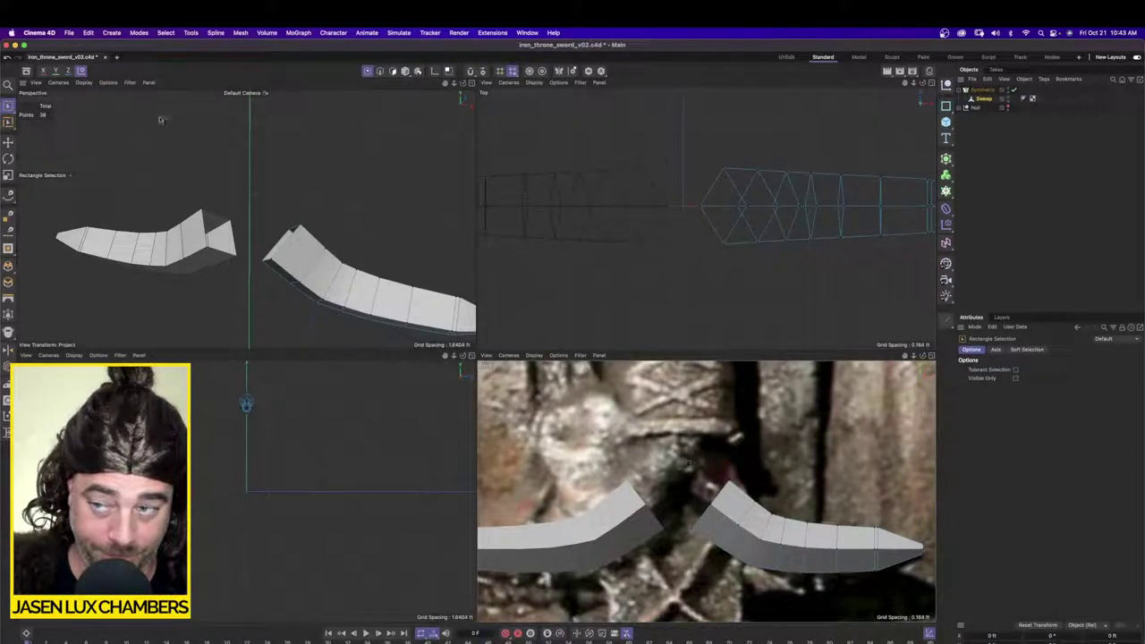
left_click(11, 195)
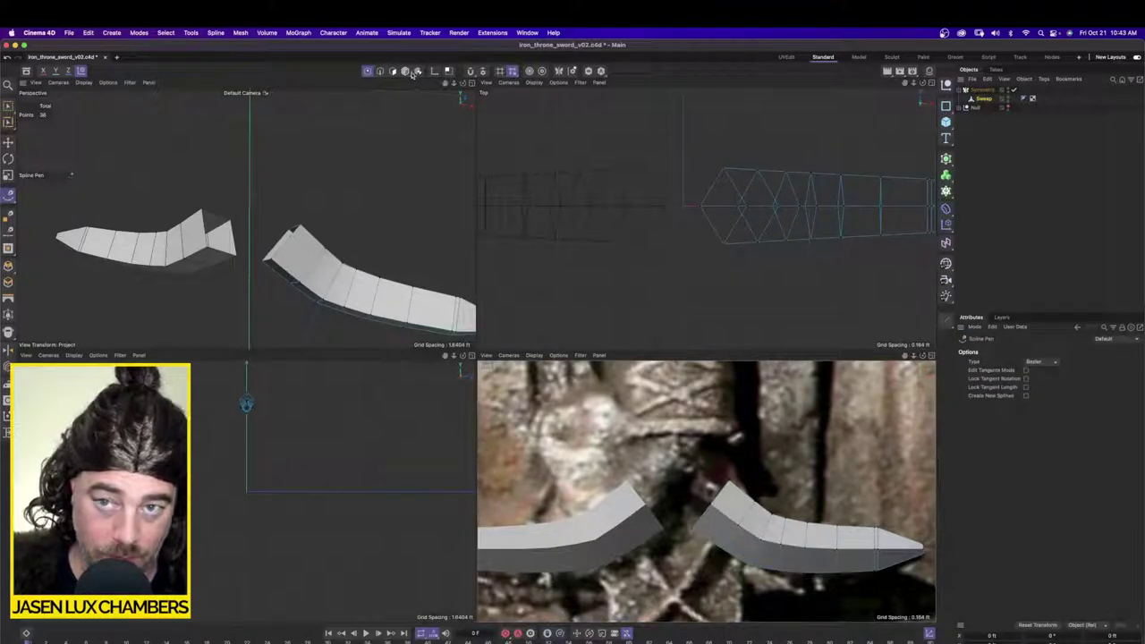
left_click(408, 72)
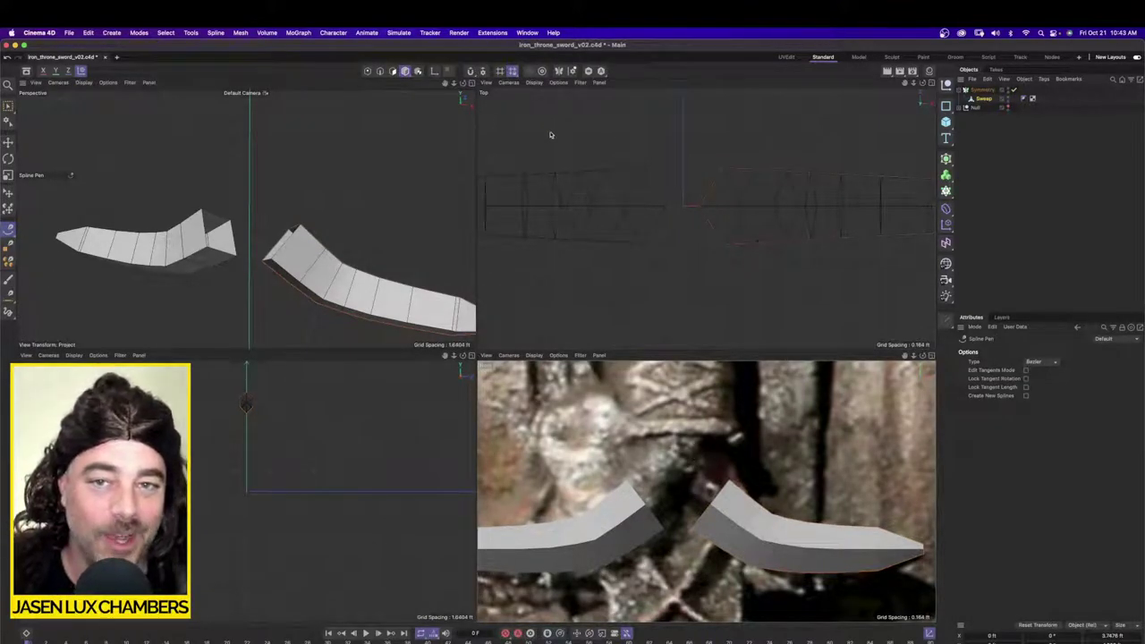
left_click(680, 429)
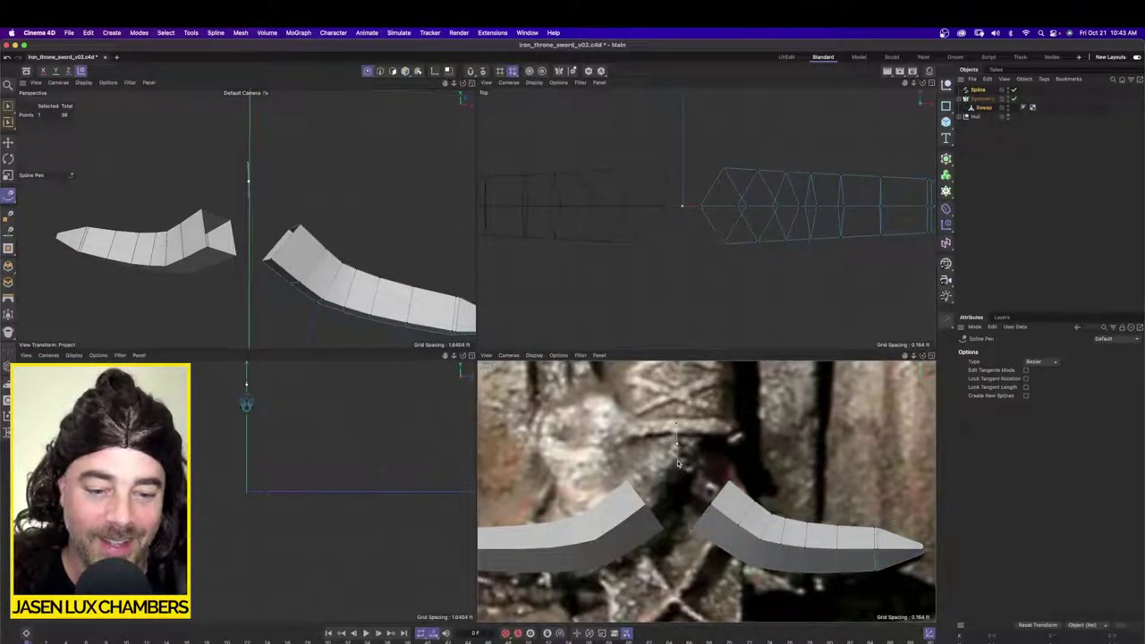
left_click(677, 461)
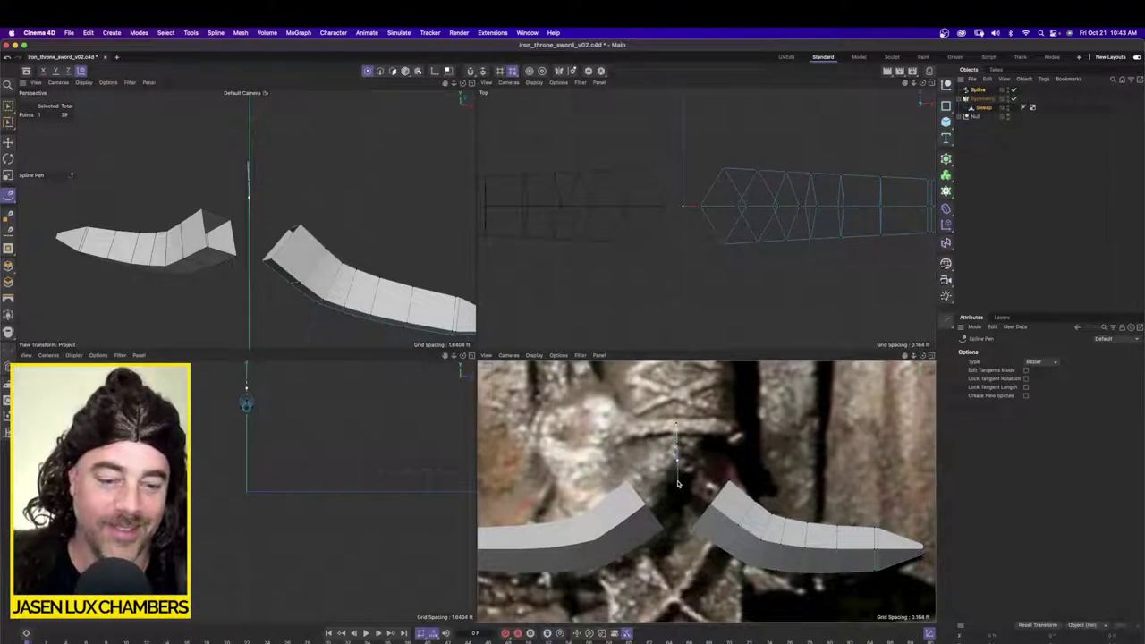
left_click(677, 482)
key("Escape")
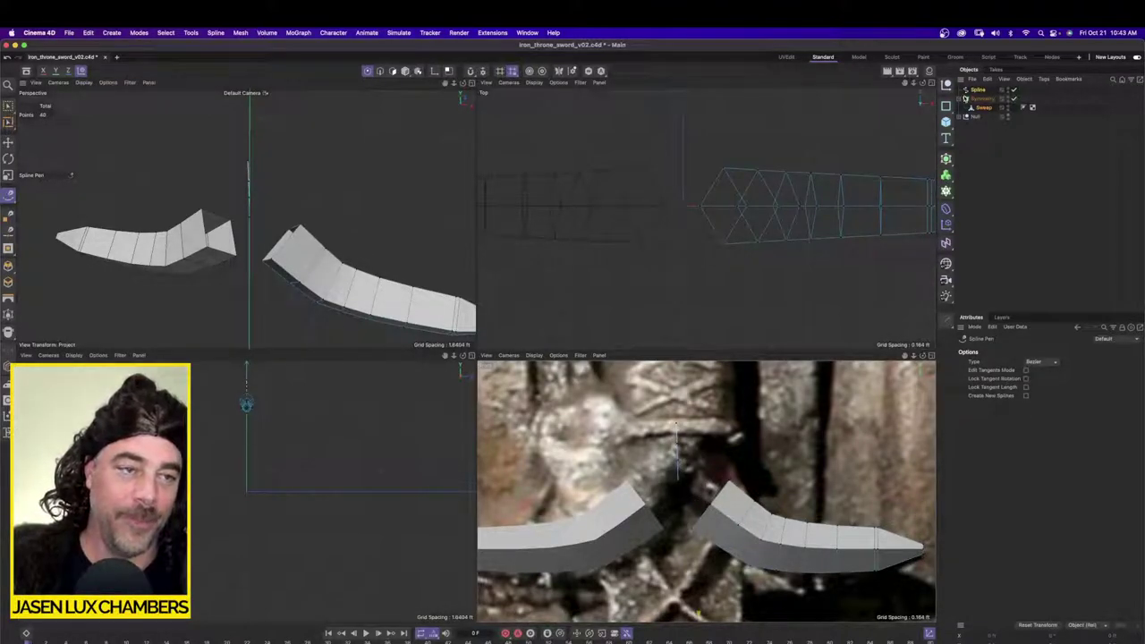
Step: Select all four points of the new spline and shift them slightly sideways to centre the line on the photographed hilt
left_click(979, 90)
left_click_drag(8, 108, 39, 136)
left_click_drag(703, 408, 643, 518)
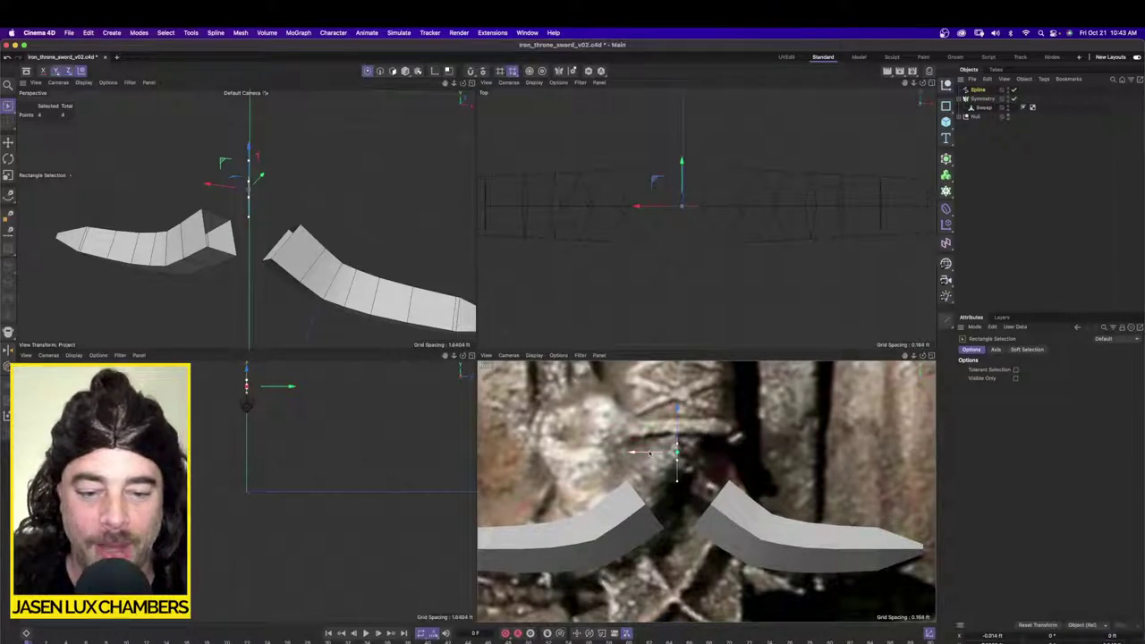
left_click_drag(650, 454, 647, 454)
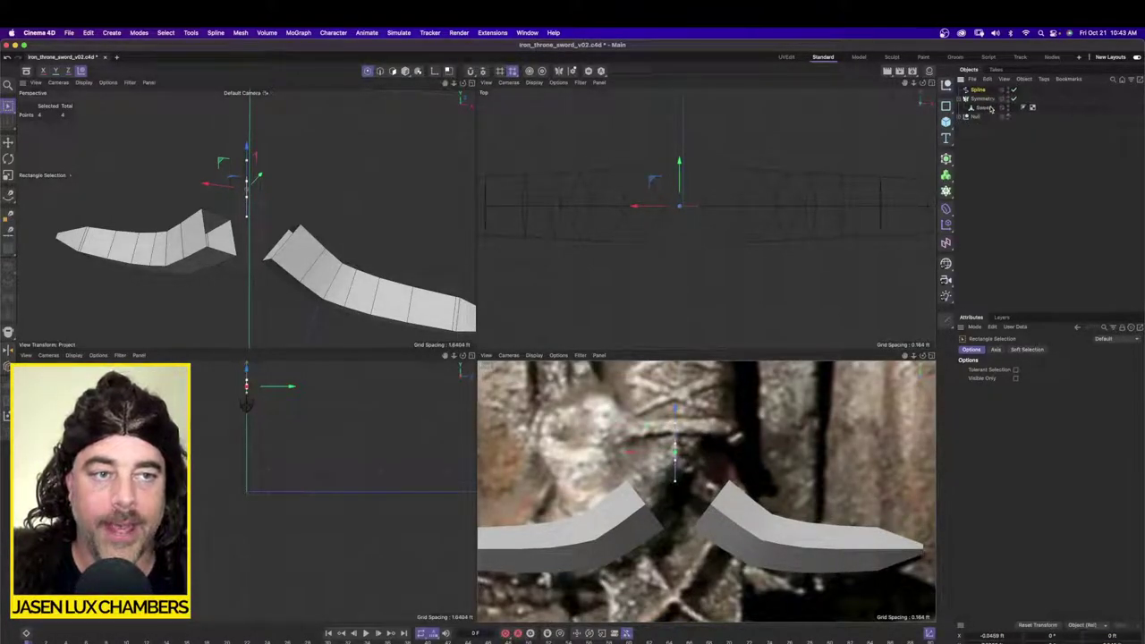
left_click(986, 149)
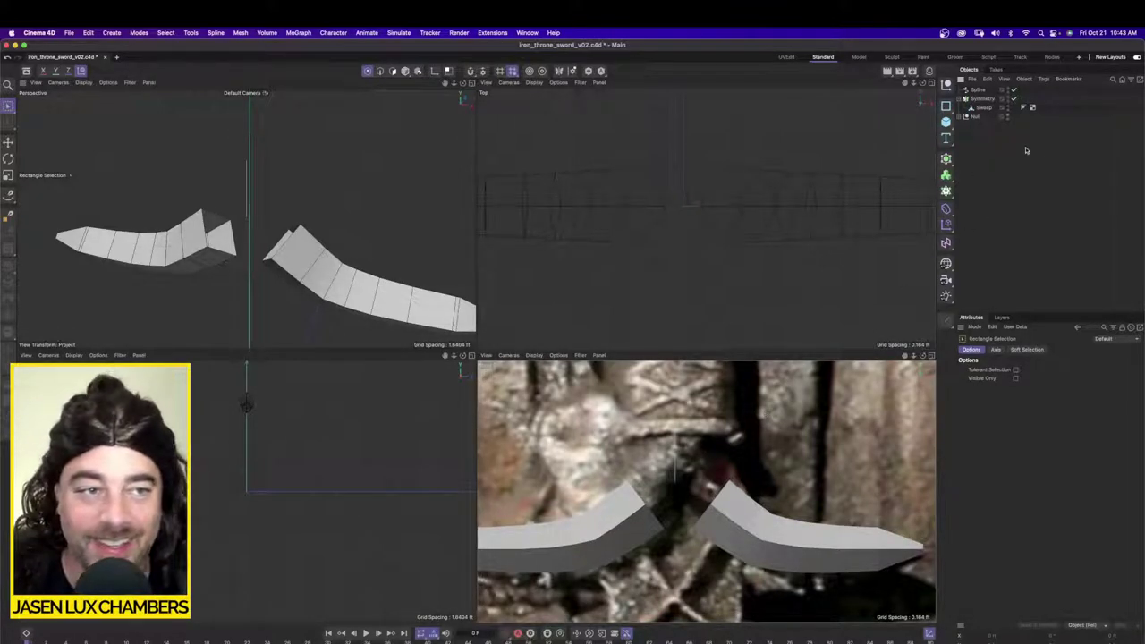
Step: Add a Rectangle spline and a Sweep generator, and nest the rectangle and the vertical spline inside the Sweep
left_click_drag(946, 105, 979, 148)
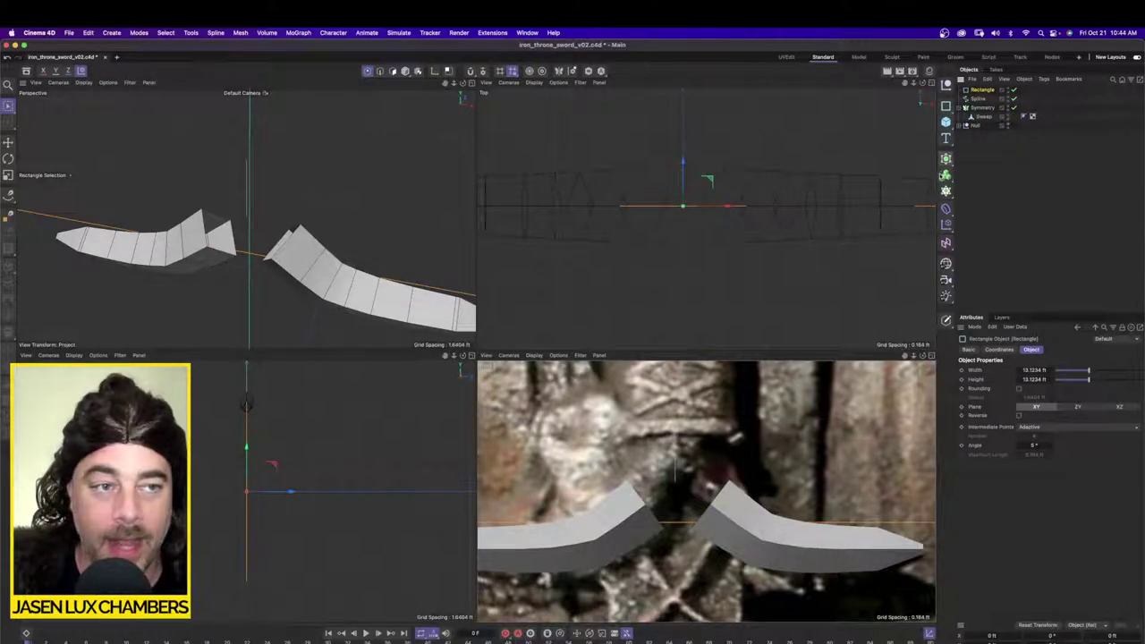
left_click(946, 158)
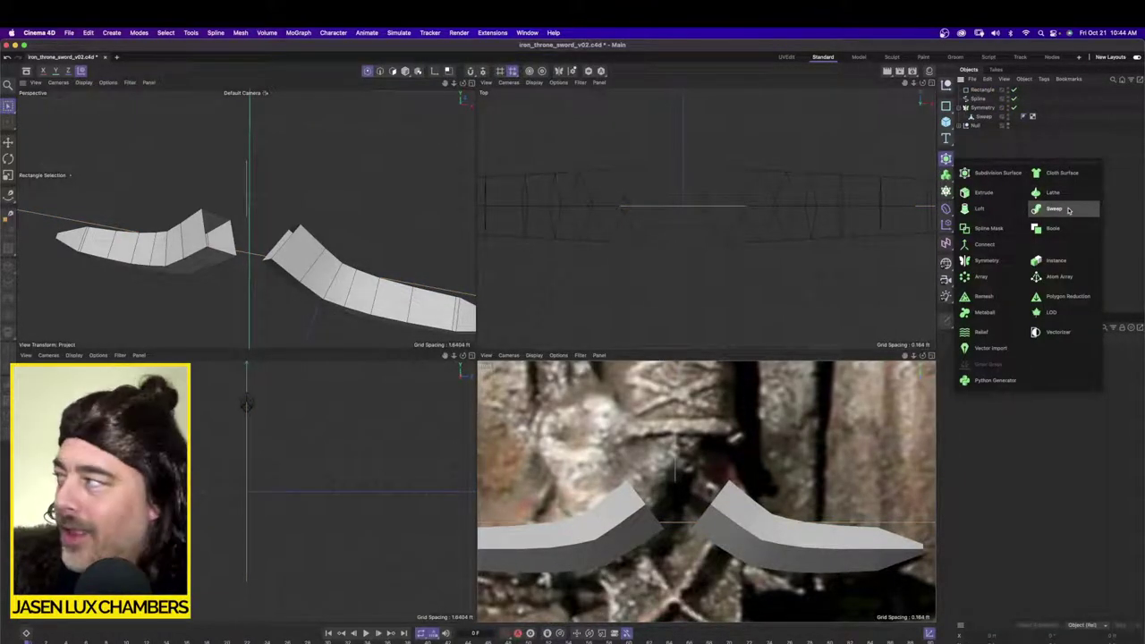
left_click(1068, 209)
left_click(982, 99)
left_click(982, 108, "shift")
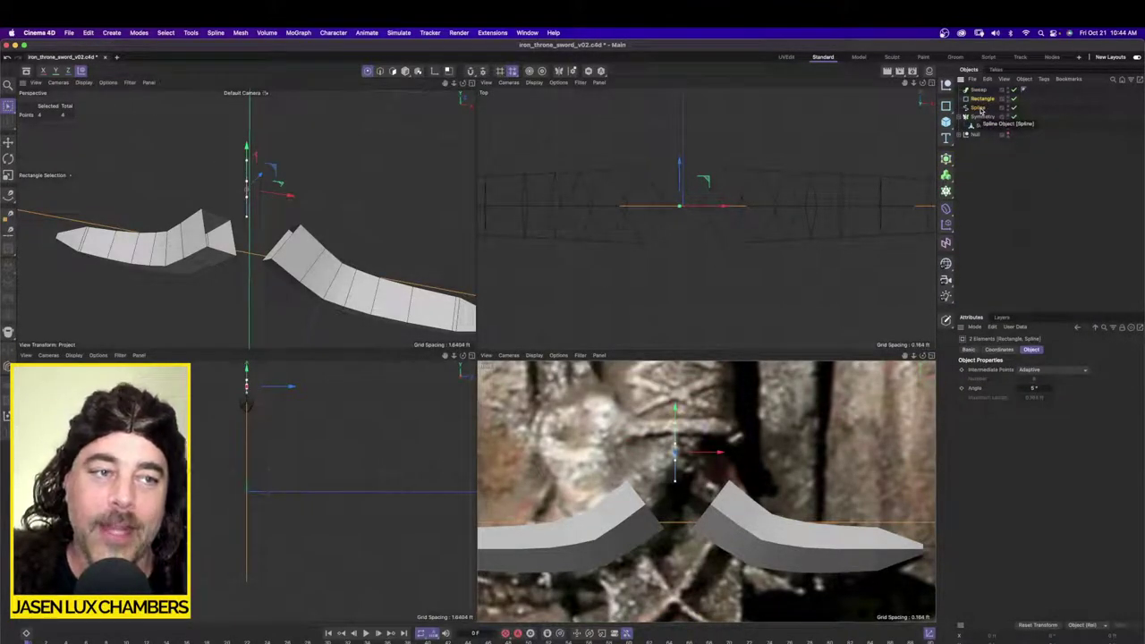
left_click_drag(983, 98, 980, 90)
Step: Scale the Rectangle profile down until the swept block is a small, narrow box between the grip and the spikes
left_click(987, 98)
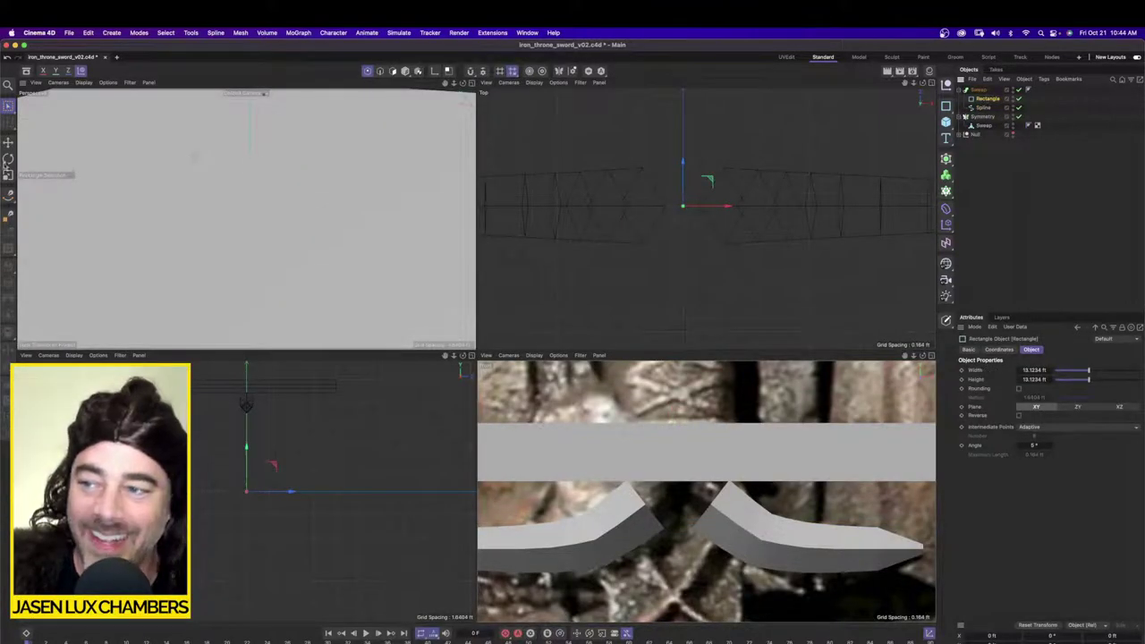
left_click(8, 176)
left_click_drag(747, 239, 555, 238)
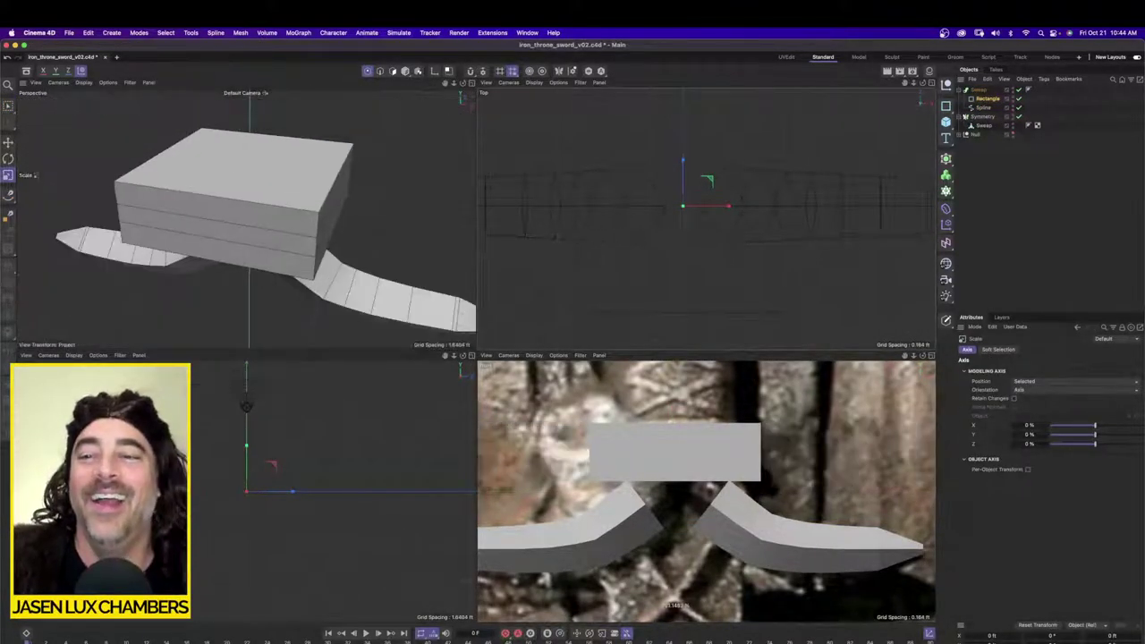
left_click_drag(776, 449, 573, 450)
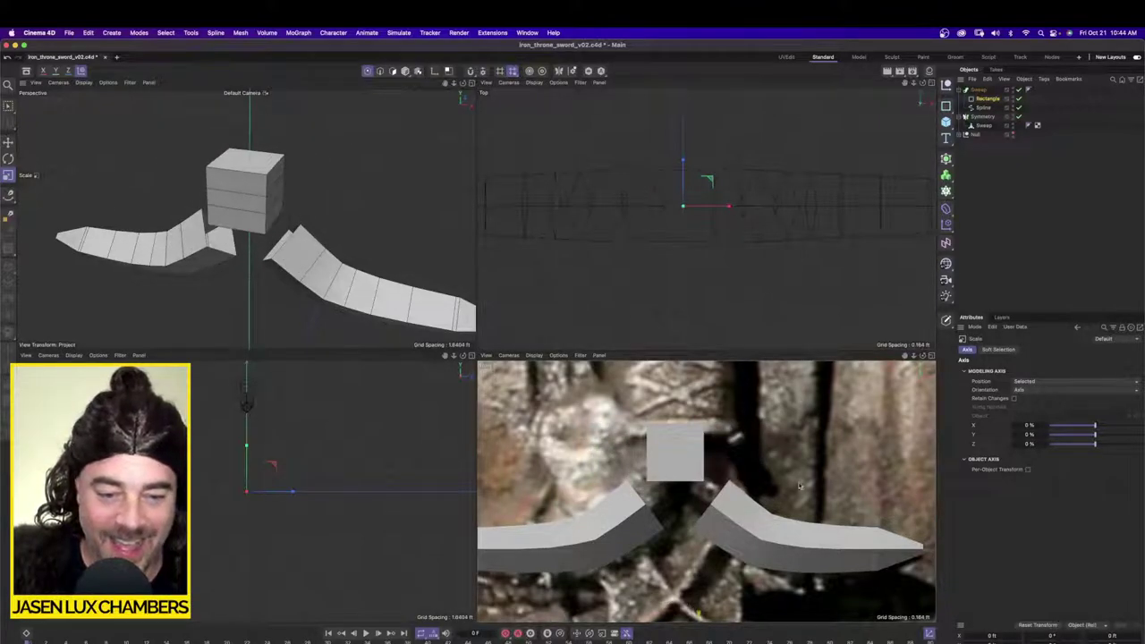
left_click_drag(707, 448, 607, 451)
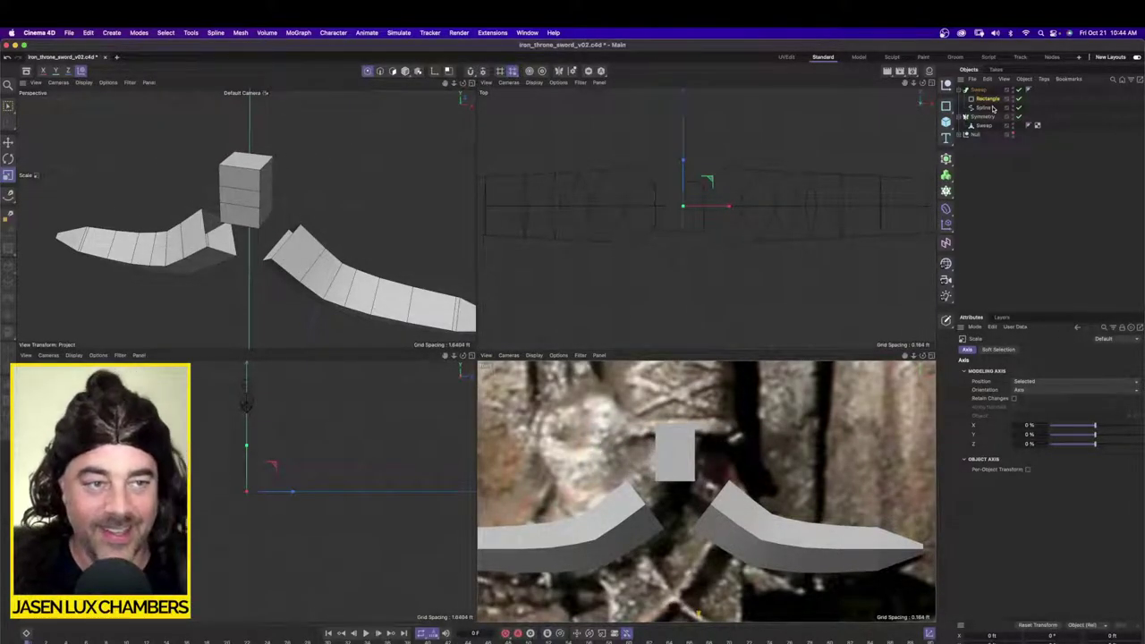
Step: Make the Rectangle profile editable and rotate all its points so the block has a diamond cross-section with an edge facing front
left_click(988, 100)
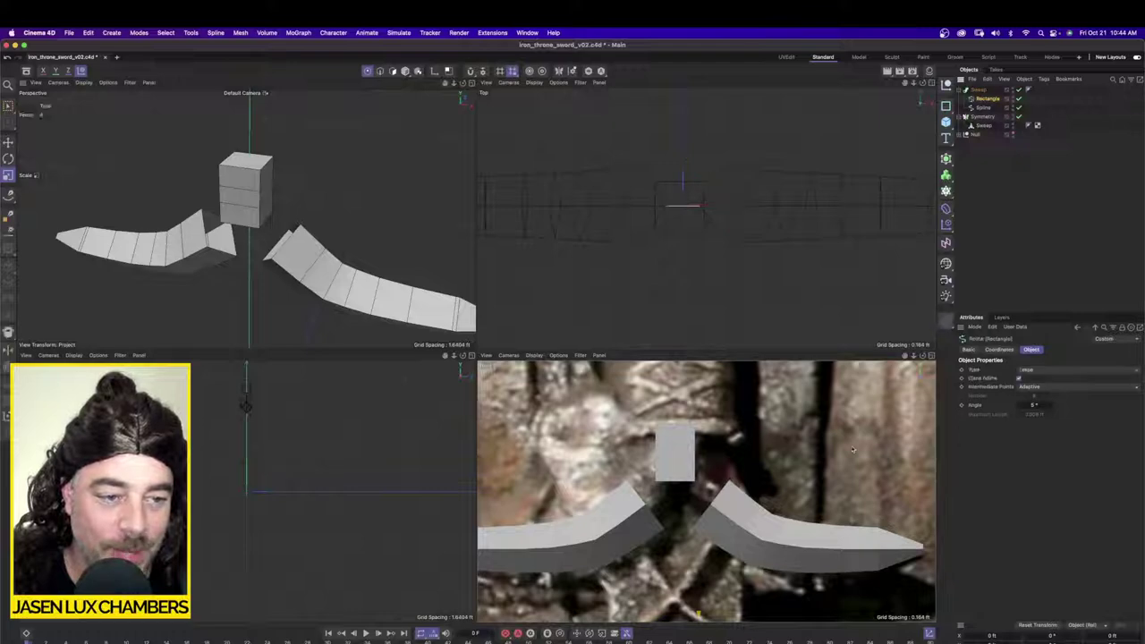
key("c")
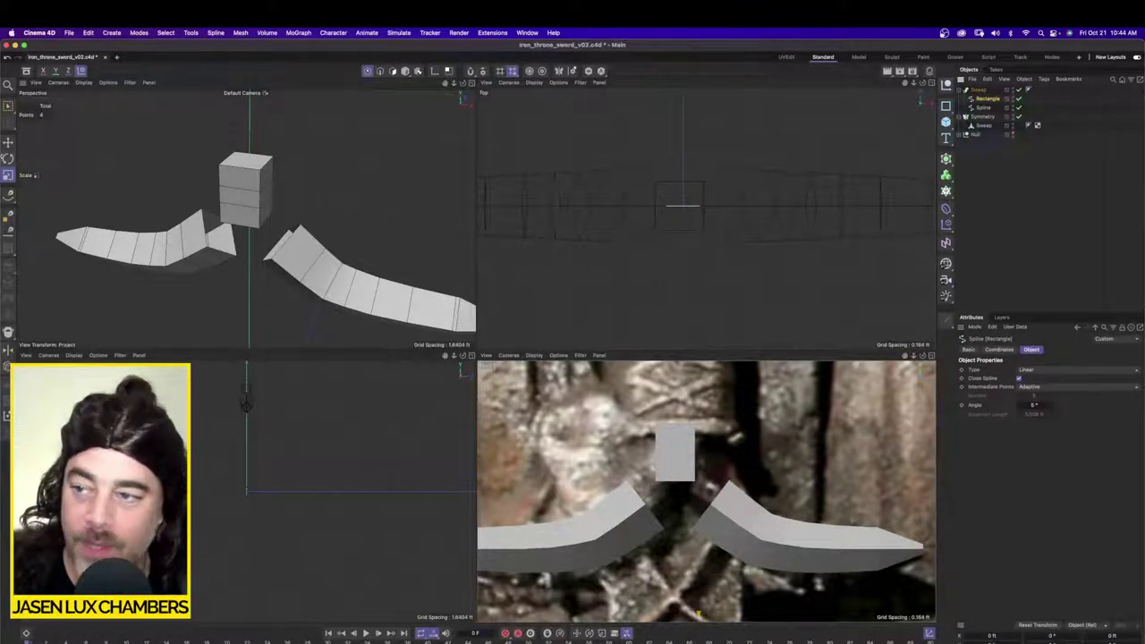
key("e")
key("super+a")
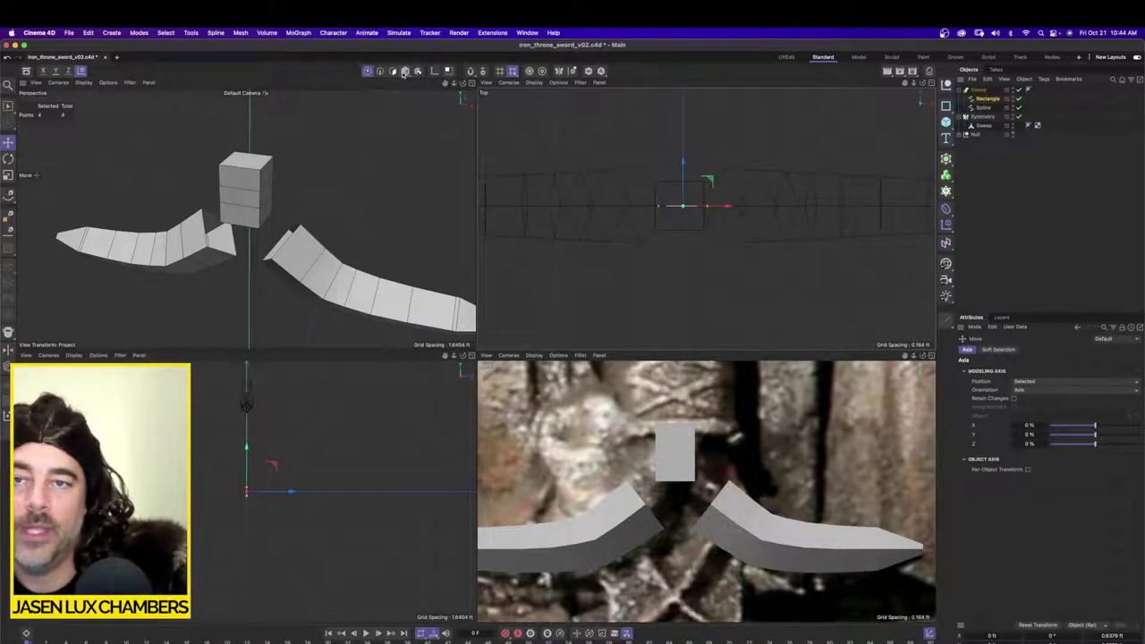
key("r")
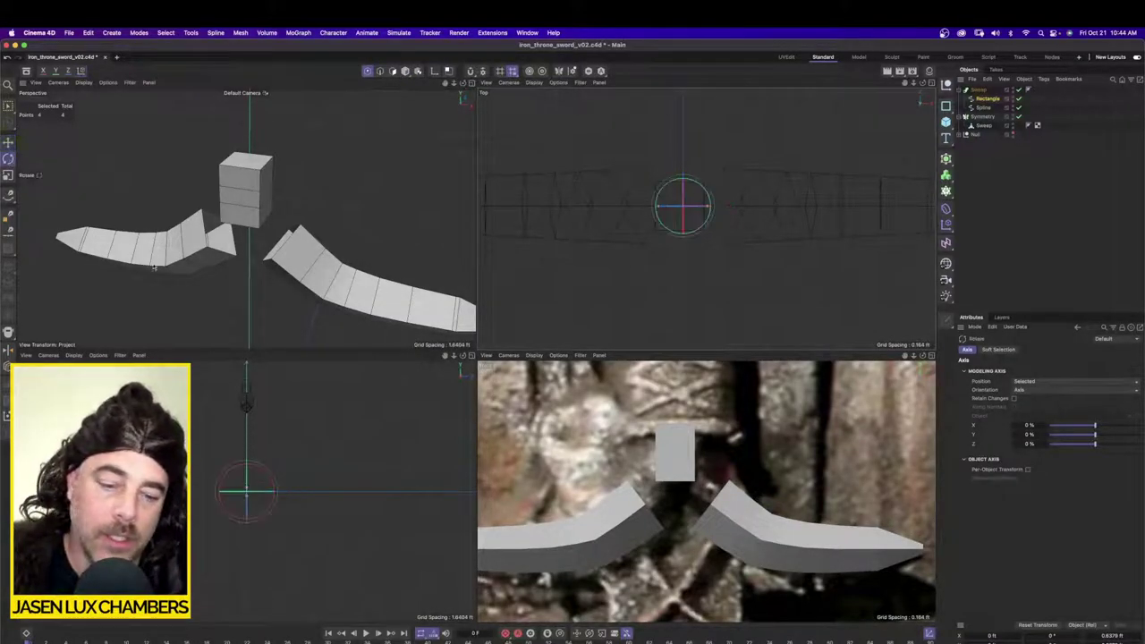
scroll(724, 455, "down", 12)
scroll(725, 456, "up", 3)
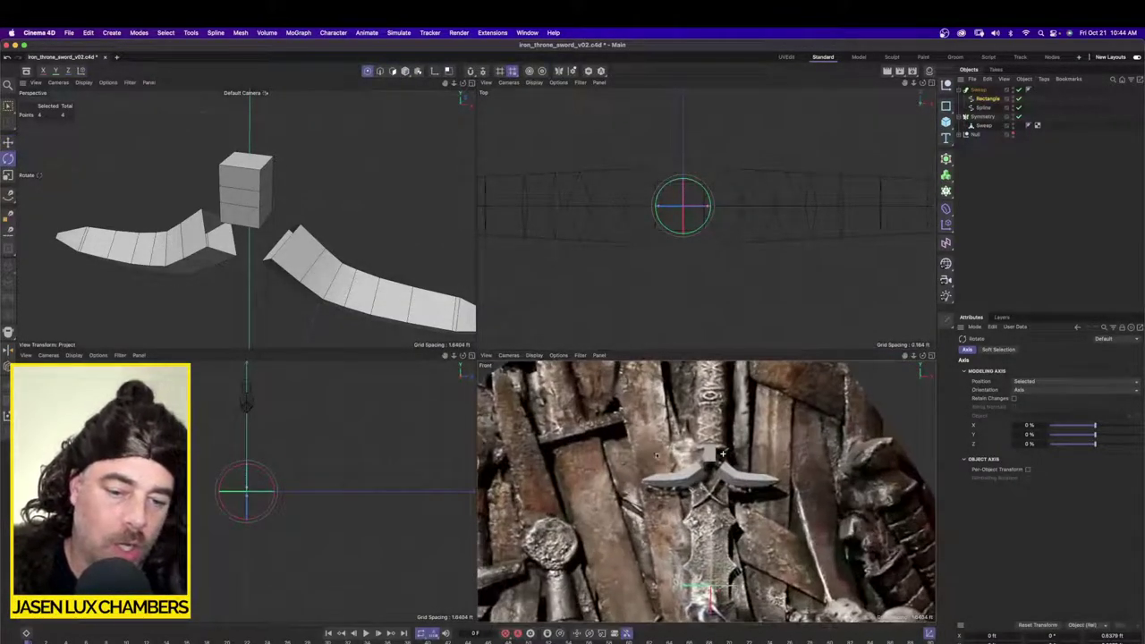
middle_click_drag(710, 497, 706, 450, "alt")
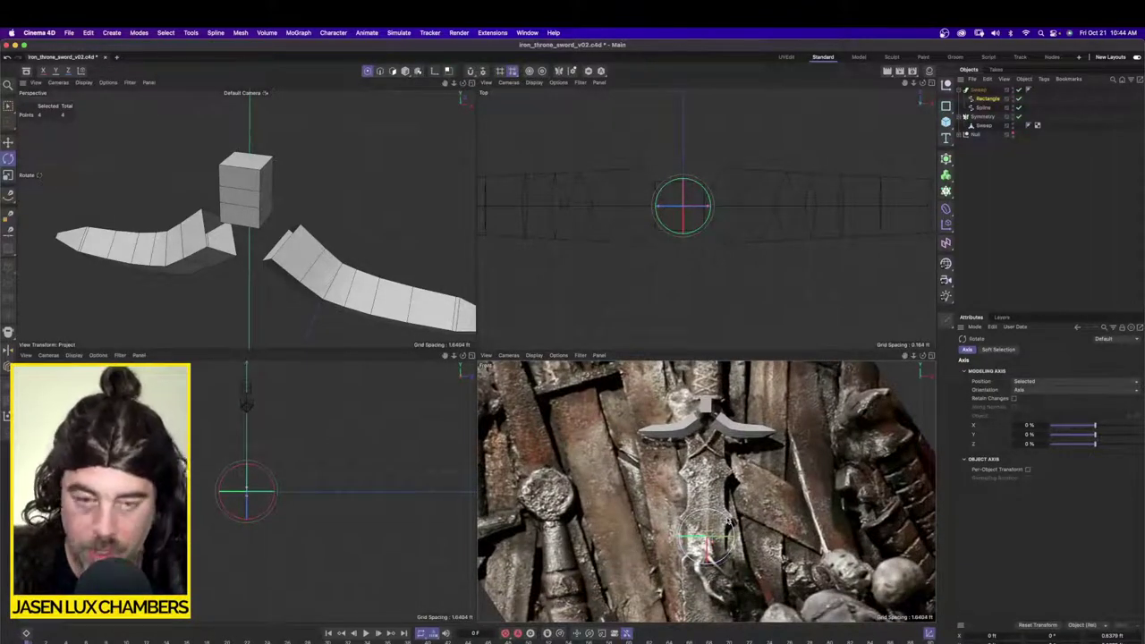
mouse_move(729, 521)
left_mouse_down()
mouse_move(730, 556)
mouse_move(730, 540)
left_mouse_up()
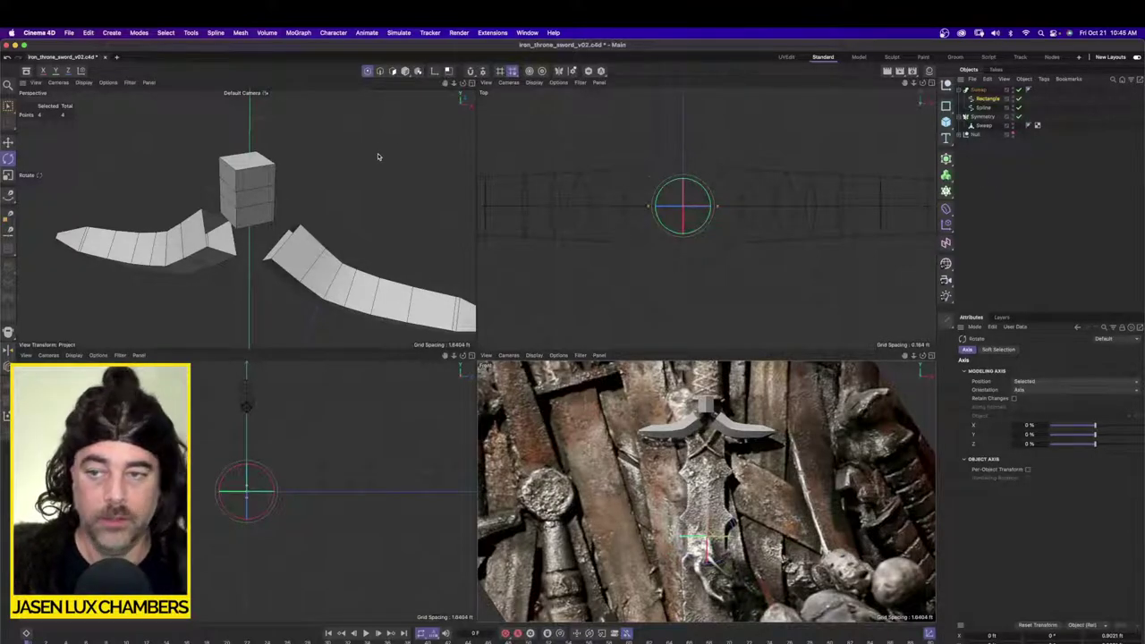
Step: Select the new Sweep together with its Rectangle and Spline and convert it to an editable polygon object
left_click_drag(377, 157, 304, 182, "alt")
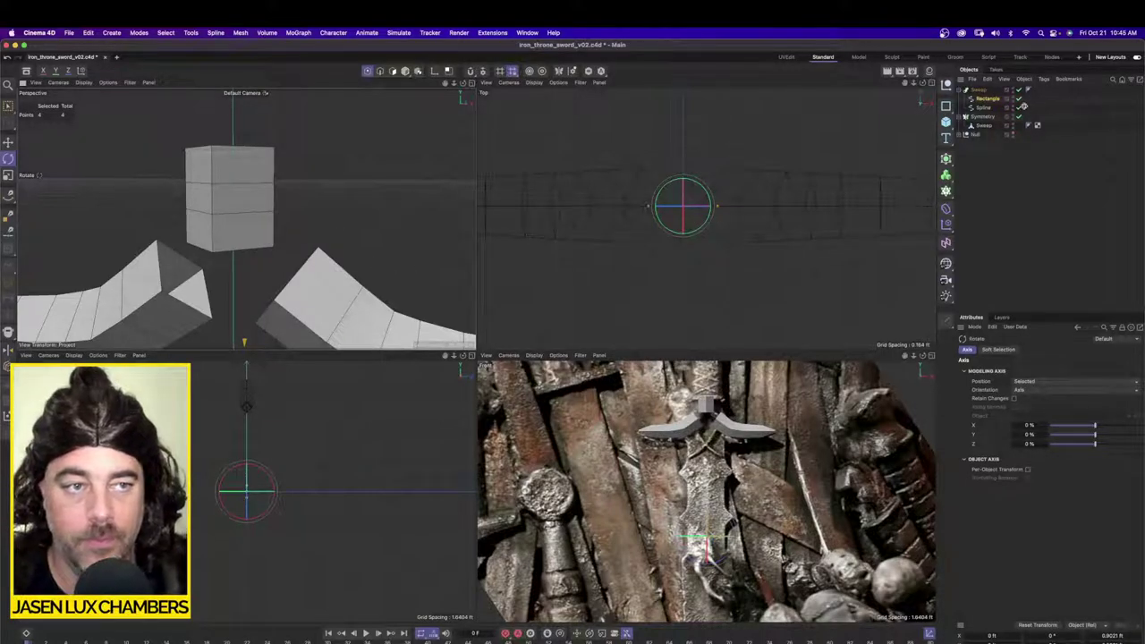
left_click(979, 91)
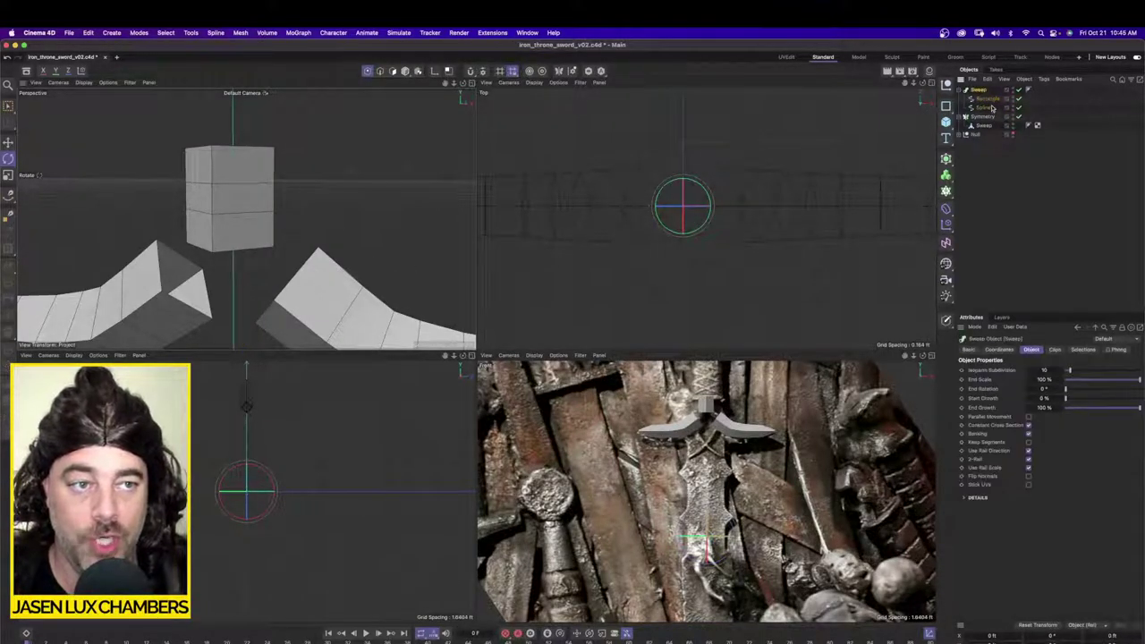
left_click_drag(999, 113, 966, 84)
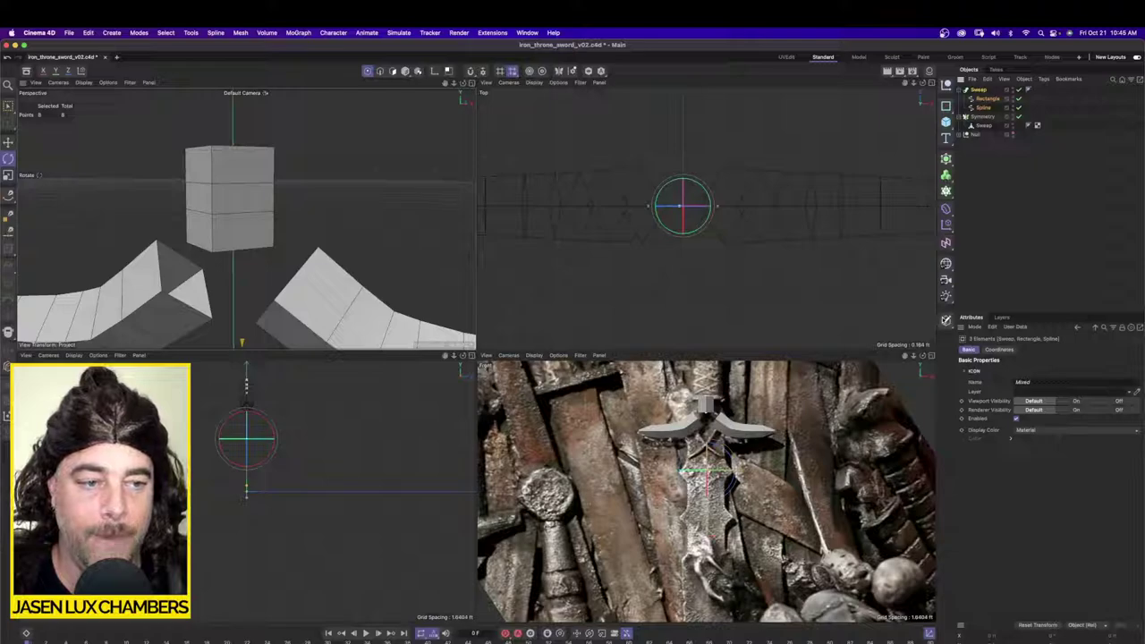
key("c")
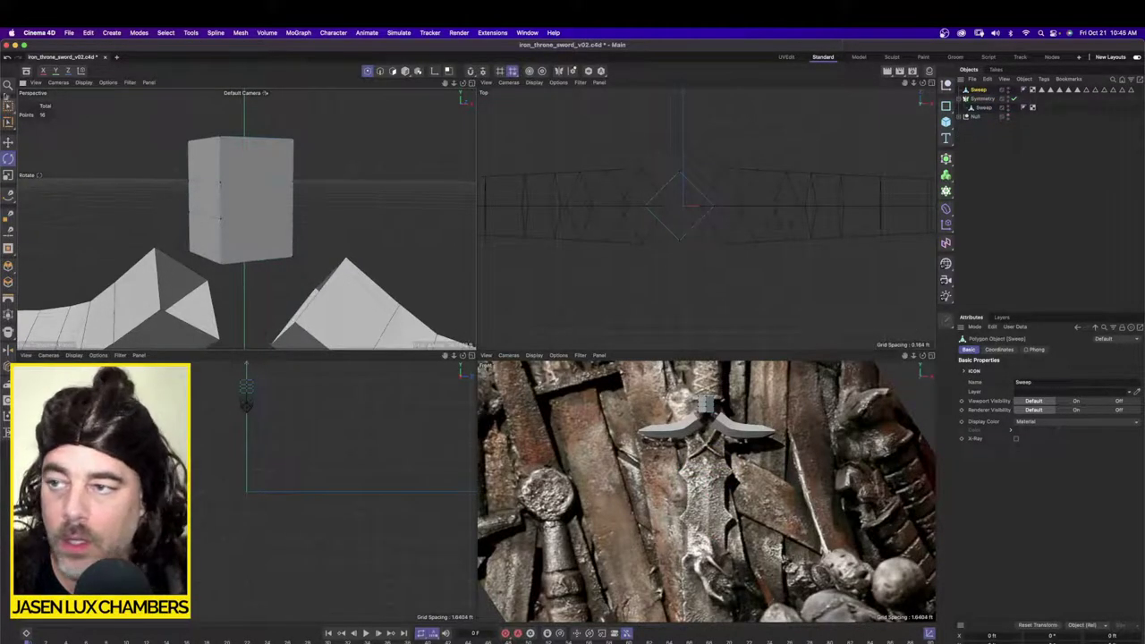
Step: Select all points of the diamond block and move them slightly upward along the vertical axis
key("ctrl+a")
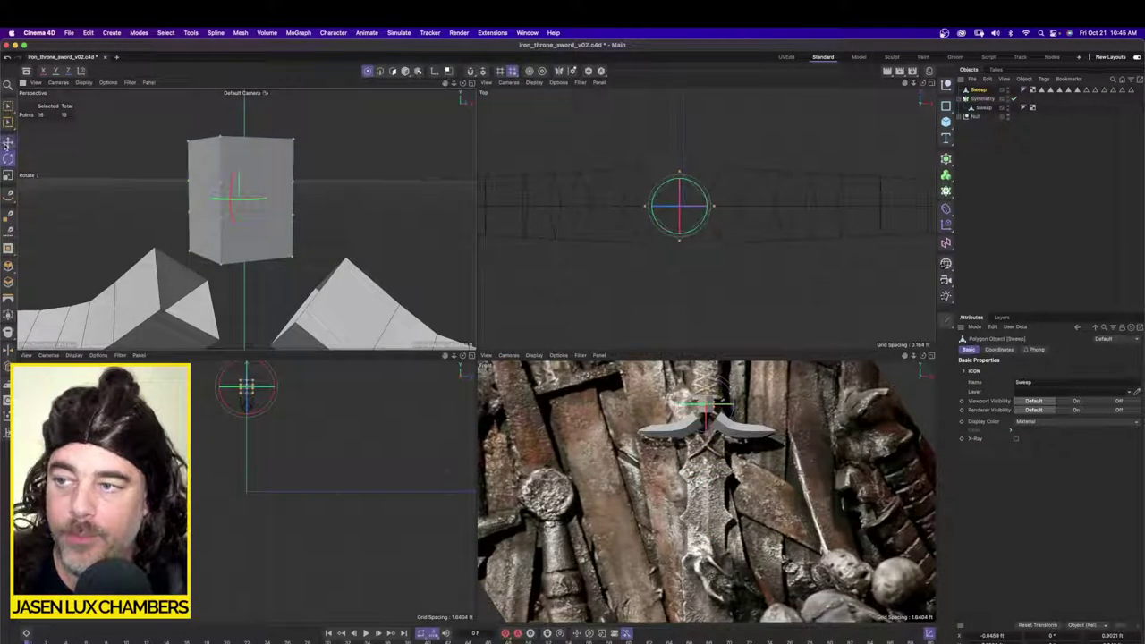
left_click(8, 143)
key("l")
left_click_drag(238, 161, 243, 131)
left_click_drag(267, 186, 361, 163, "alt")
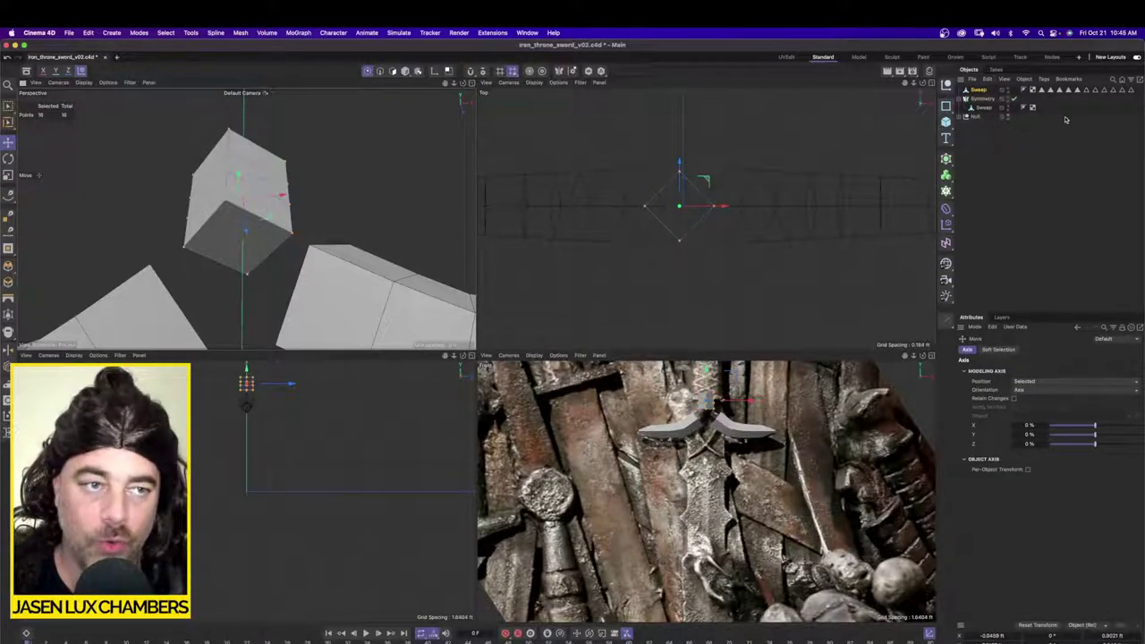
Step: Merge the Symmetry object and its nested spike into one mesh with Connect Objects + Delete
left_click(982, 108)
right_click(984, 107)
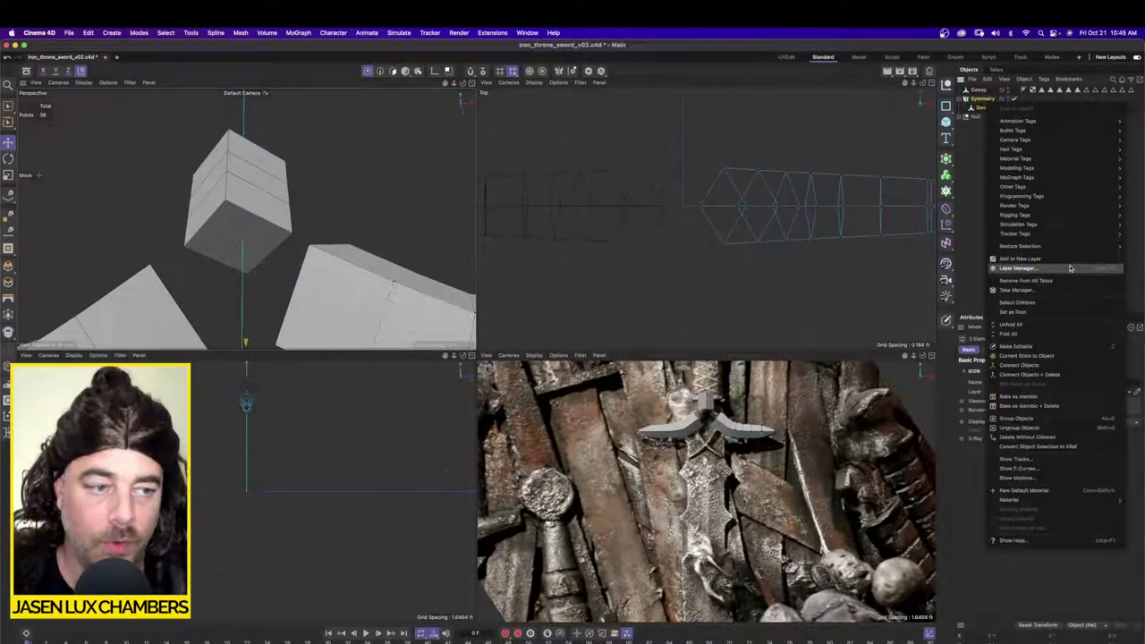
left_click(1072, 374)
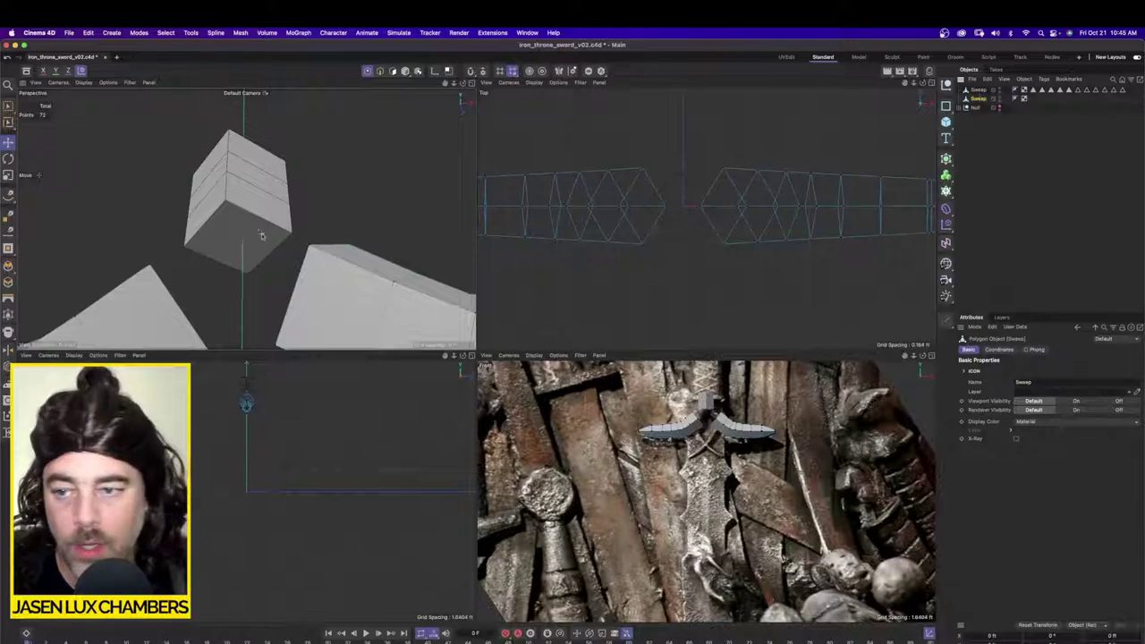
Step: Delete the end-cap polygon on the underside of the diamond block so its lower end is open toward the spikes
left_click_drag(261, 236, 265, 234, "alt")
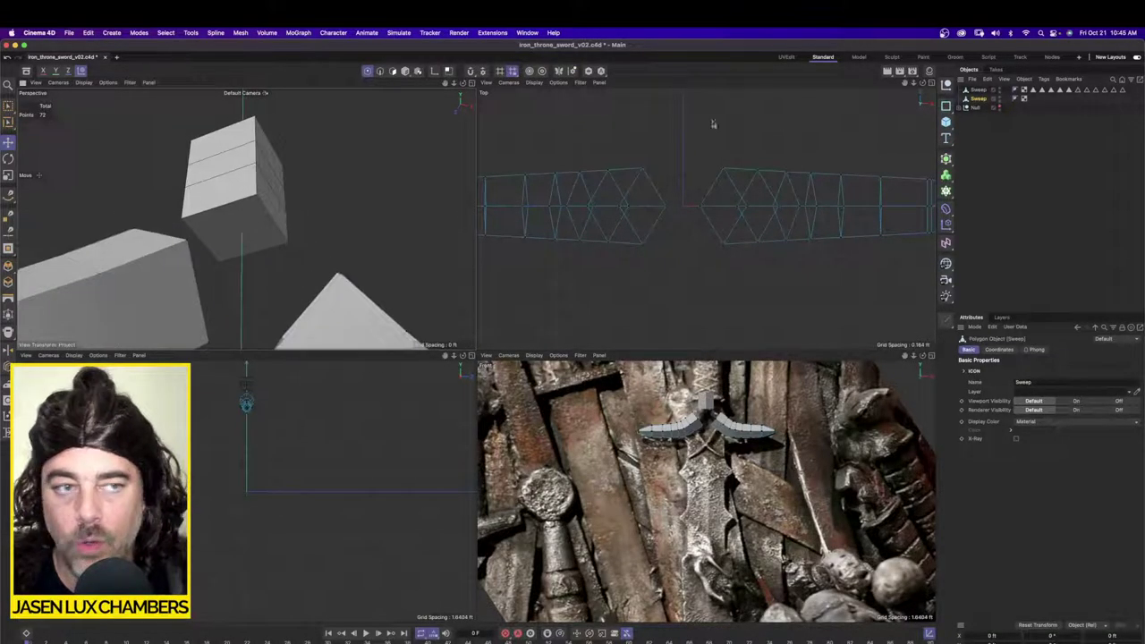
left_click(979, 90)
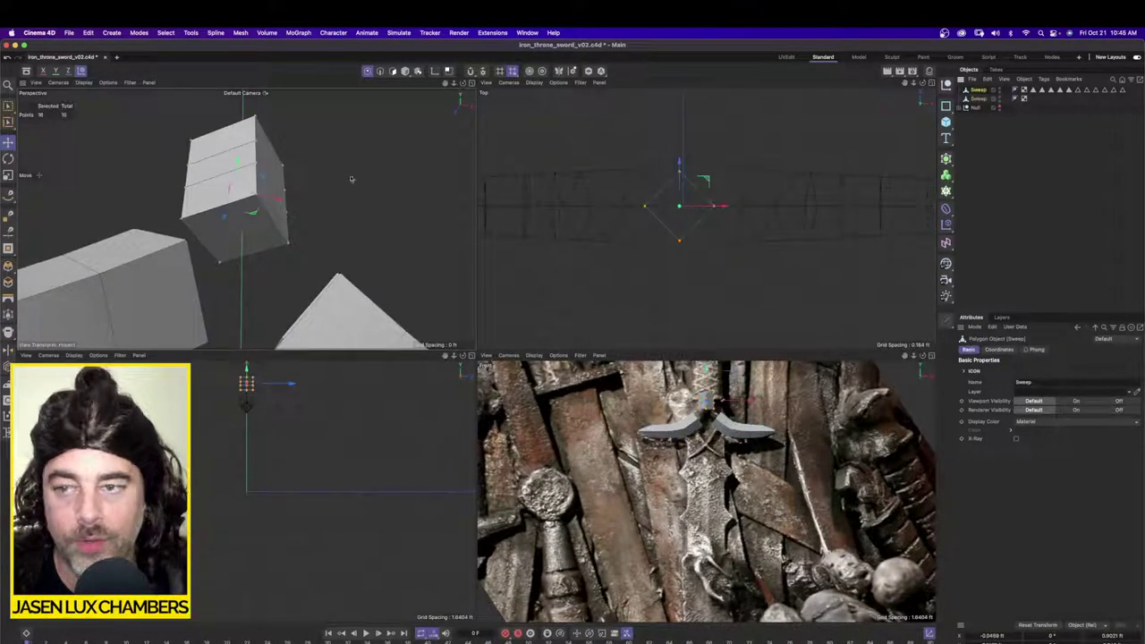
left_click(394, 71)
left_click(244, 221)
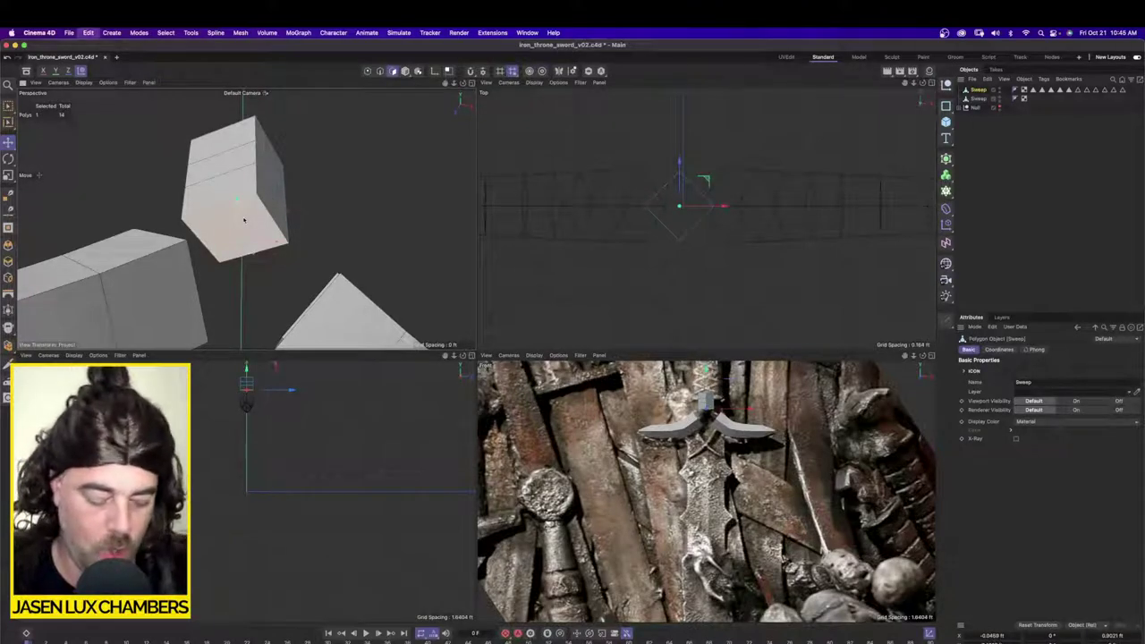
key("Delete")
left_click_drag(244, 221, 344, 219, "alt")
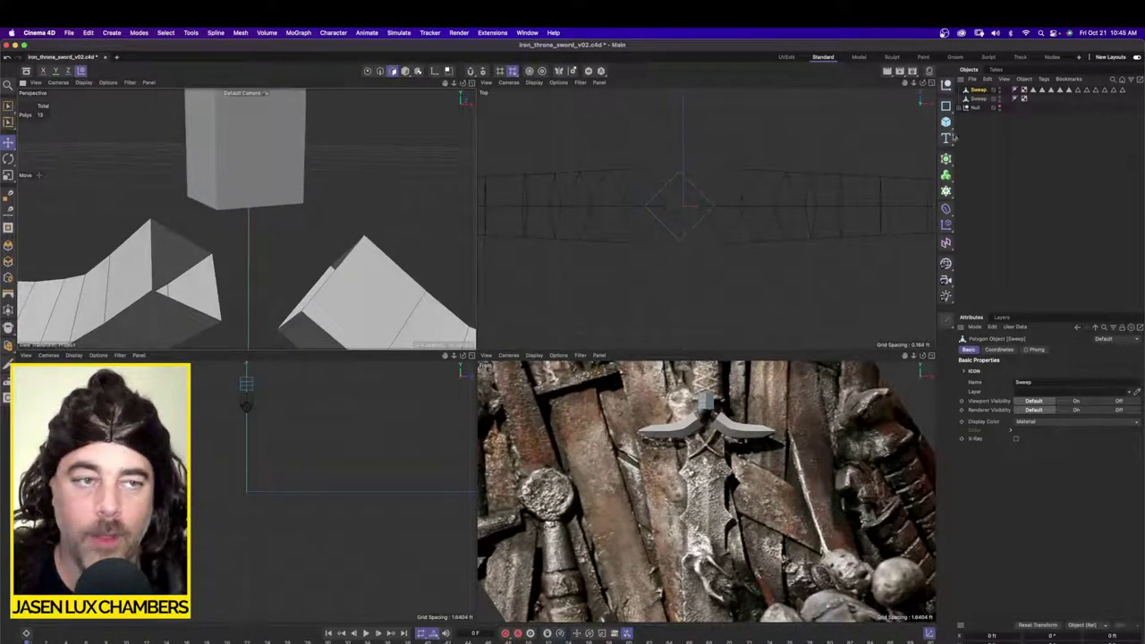
Step: Merge the diamond block and the pair of side spikes into one polygon object with Connect Objects + Delete
left_click(472, 82)
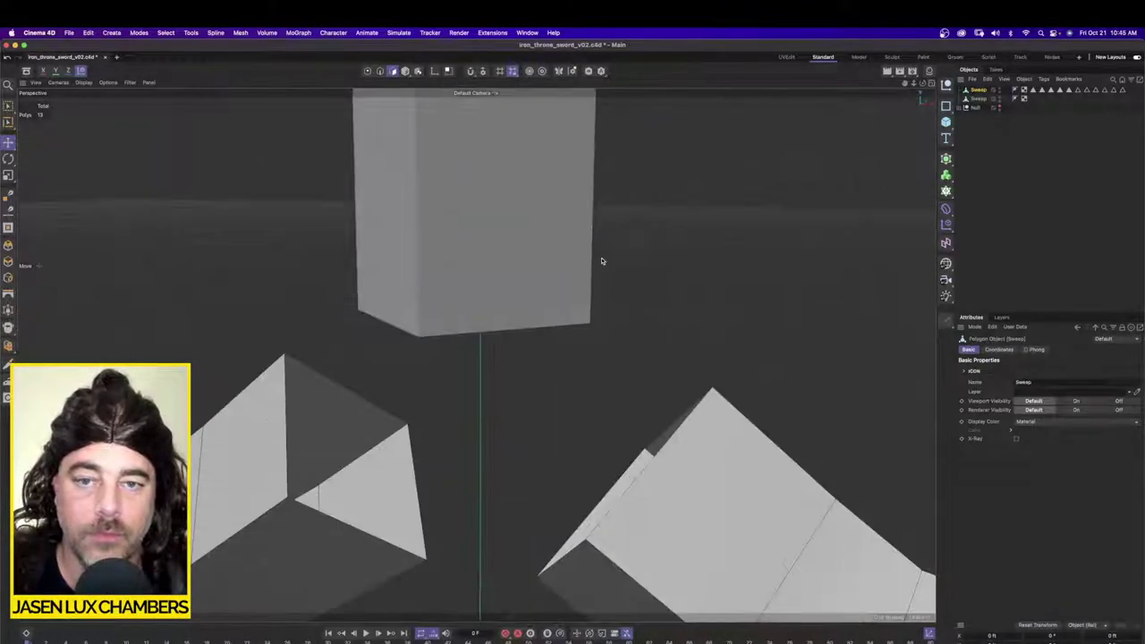
left_click_drag(602, 261, 586, 298, "alt")
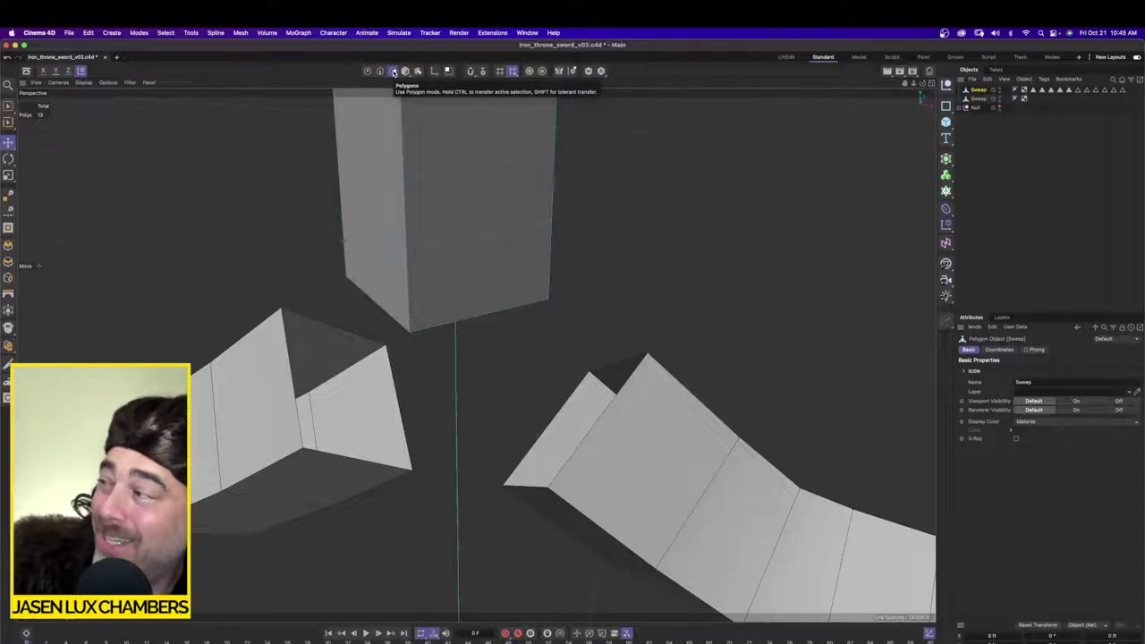
left_click(394, 72)
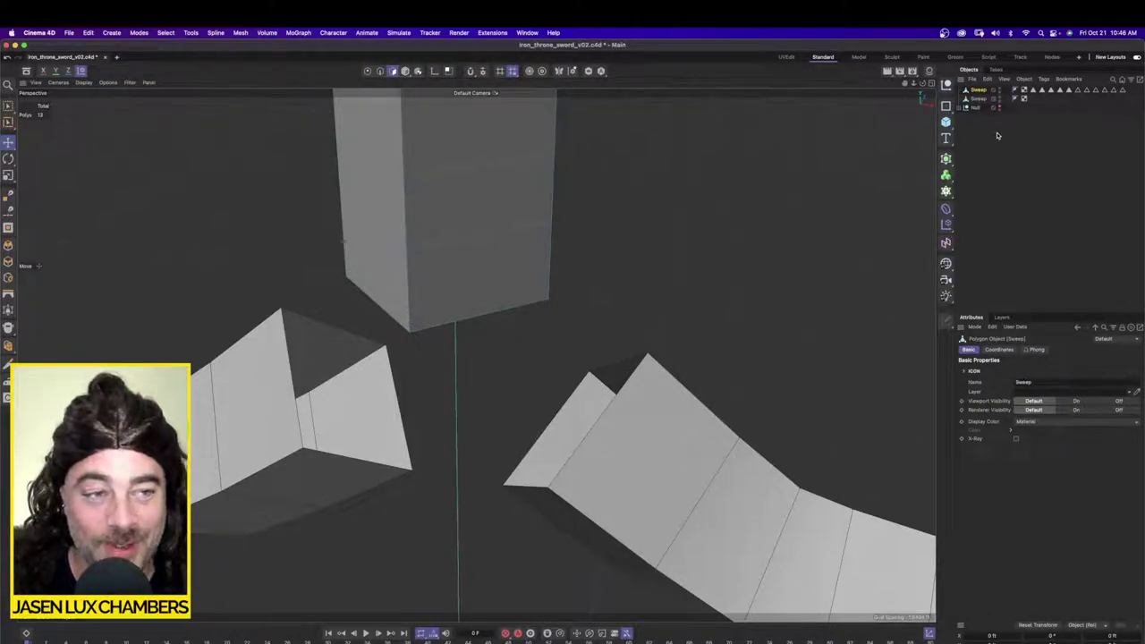
mouse_move(753, 257)
left_mouse_down("alt")
mouse_move(582, 250)
mouse_move(706, 161)
mouse_move(644, 215)
mouse_move(669, 251)
mouse_move(626, 227)
mouse_move(785, 330)
left_mouse_up("alt")
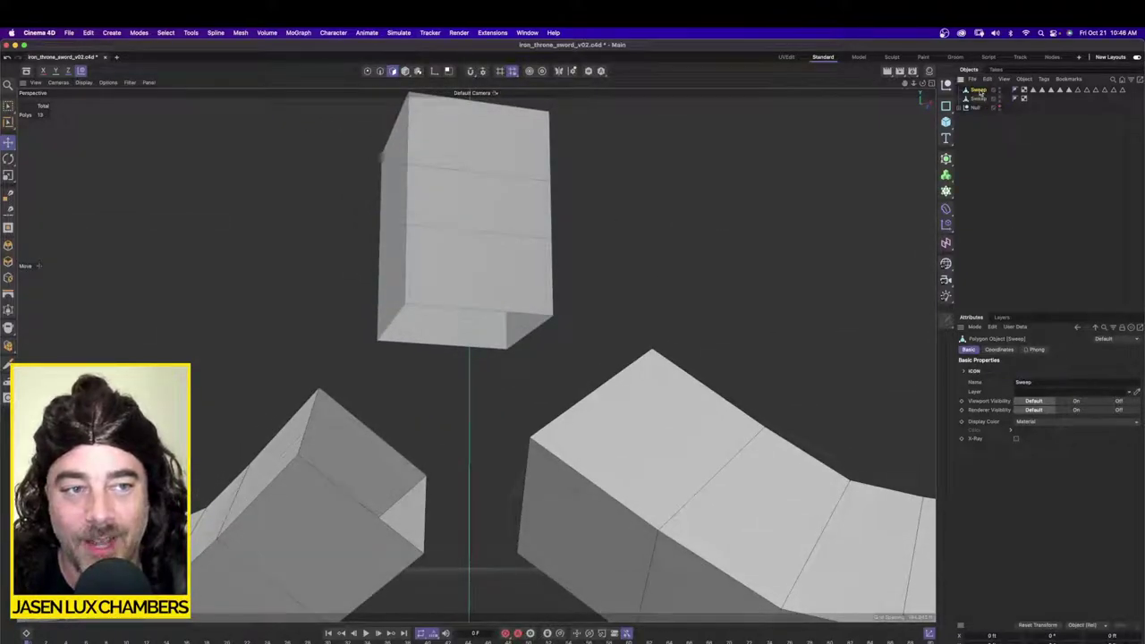
left_click(977, 98)
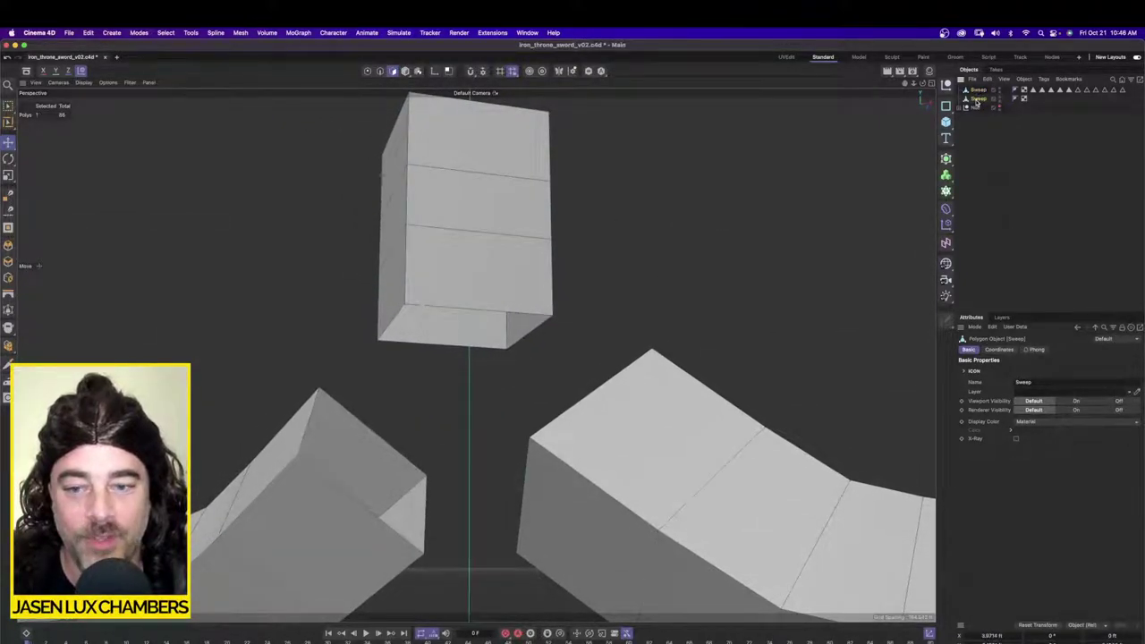
left_click(699, 281)
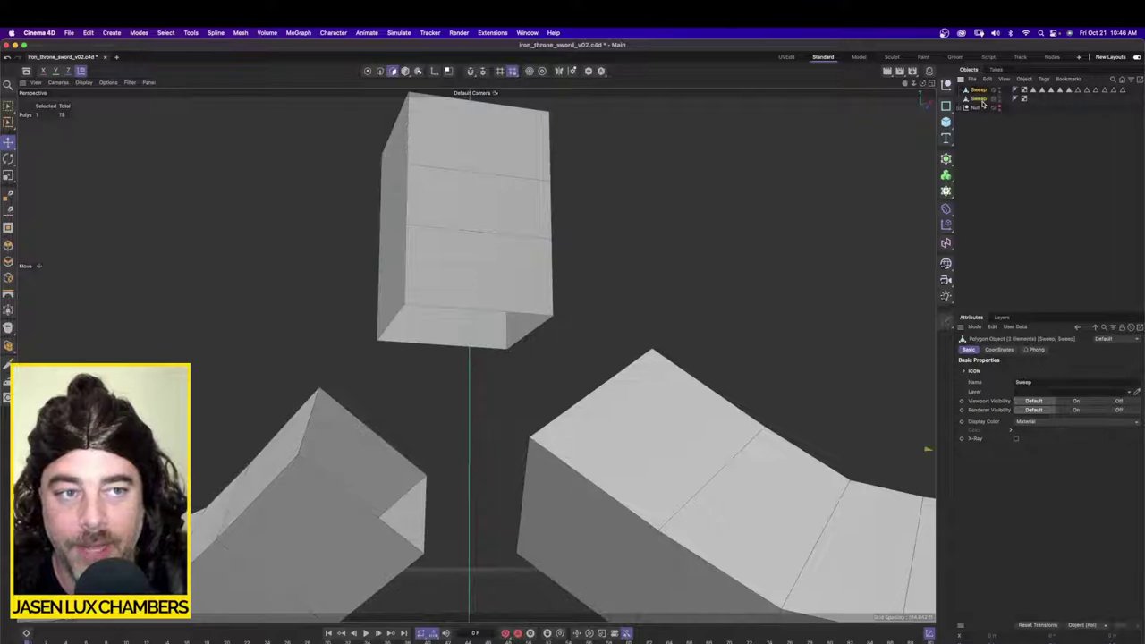
right_click(984, 99)
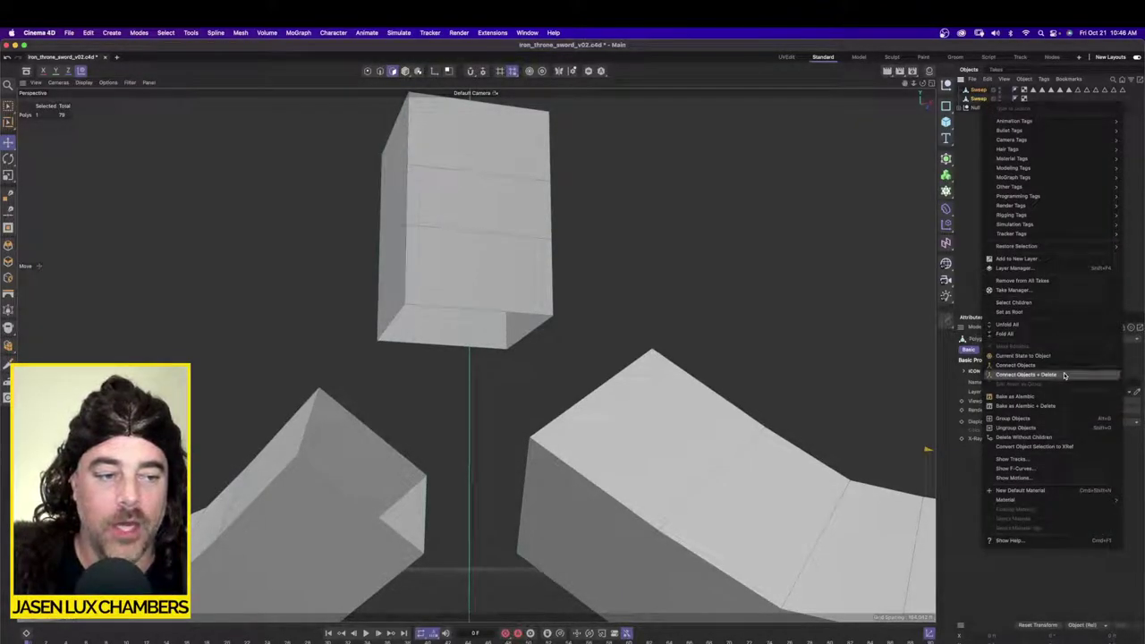
left_click(1029, 374)
Step: Bridge a lower front edge of the diamond block to the adjacent open inner edge of the right spike
left_click_drag(578, 251, 631, 178, "alt")
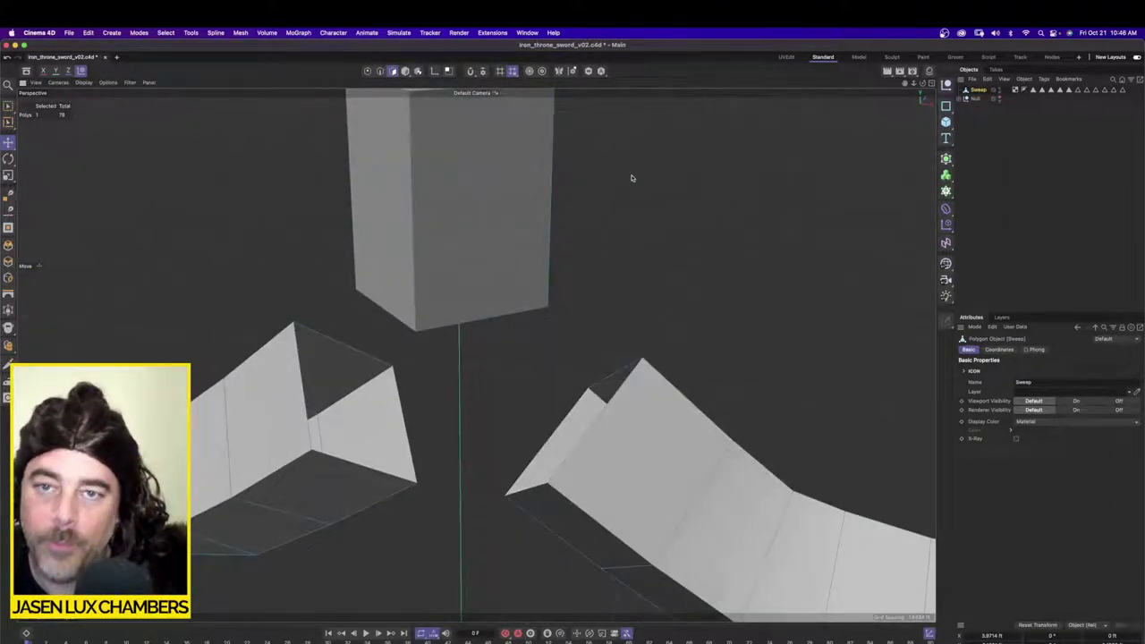
left_click(379, 71)
left_click(486, 339)
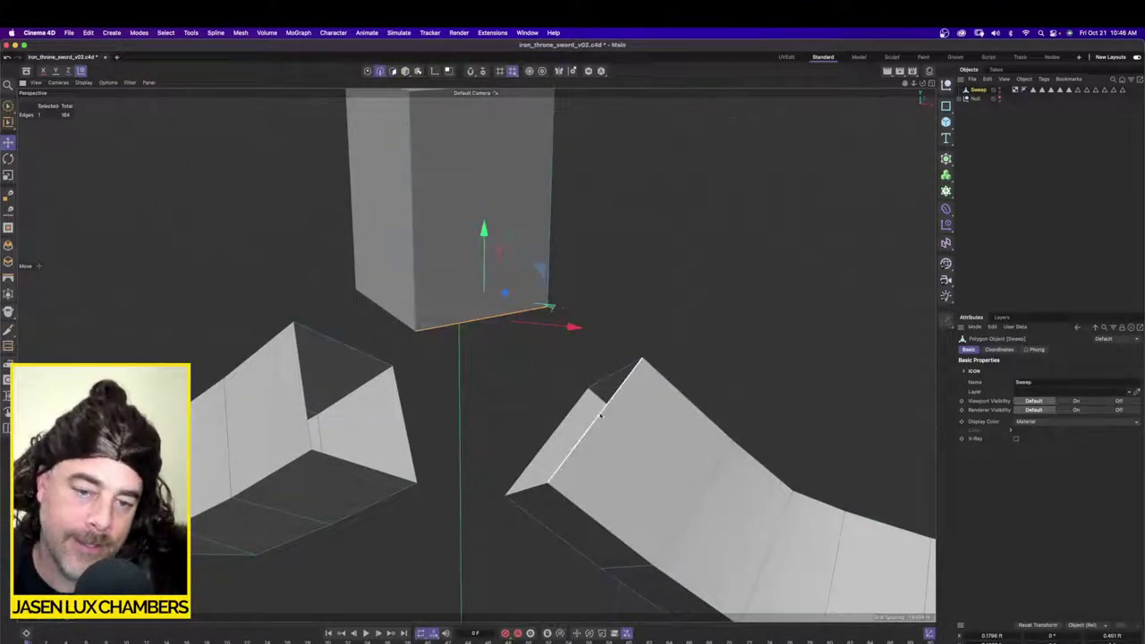
left_click(601, 415, "shift")
right_click(502, 369)
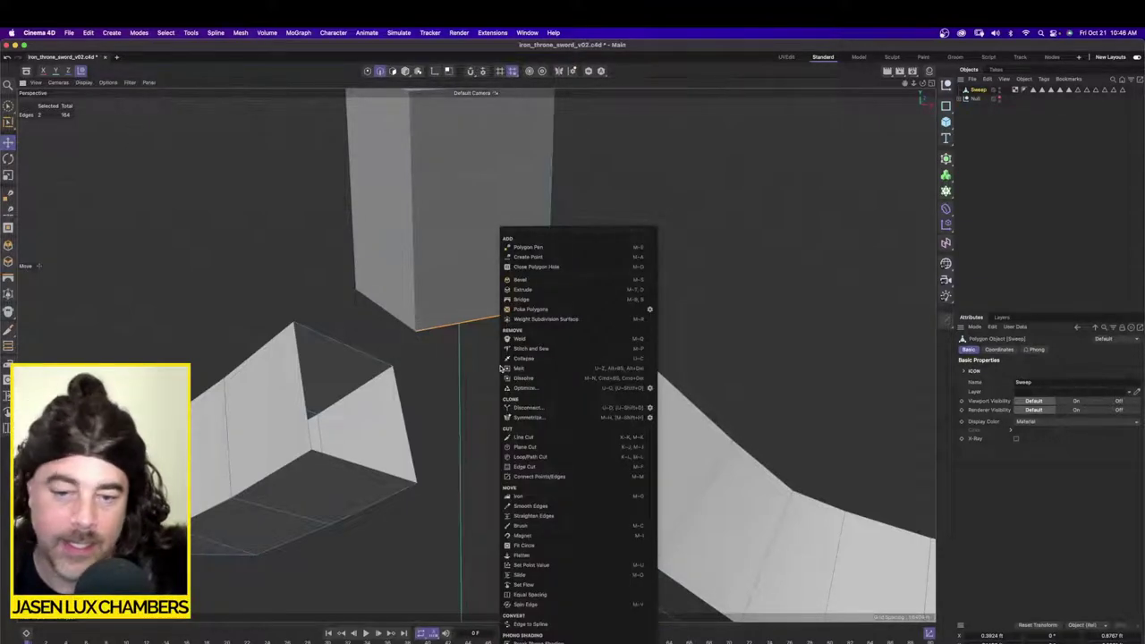
left_click(521, 299)
left_click_drag(471, 327, 605, 407)
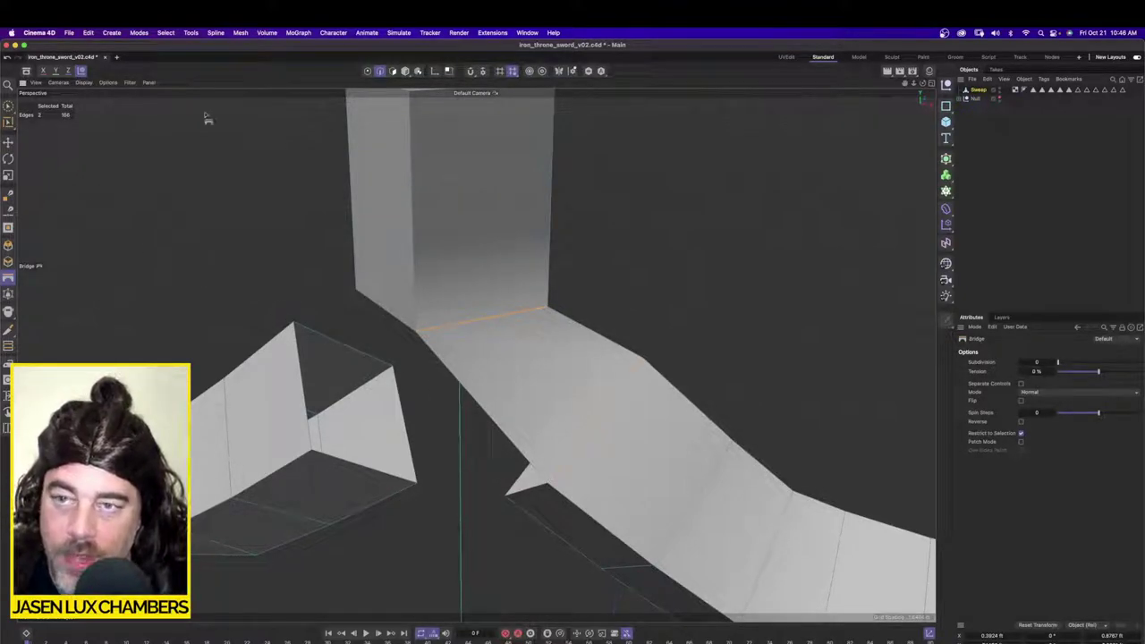
Step: Select matching open edges on the block and spikes and bridge the left spike to the block's adjacent lower edges
left_click(393, 317)
left_click_drag(395, 319, 302, 376)
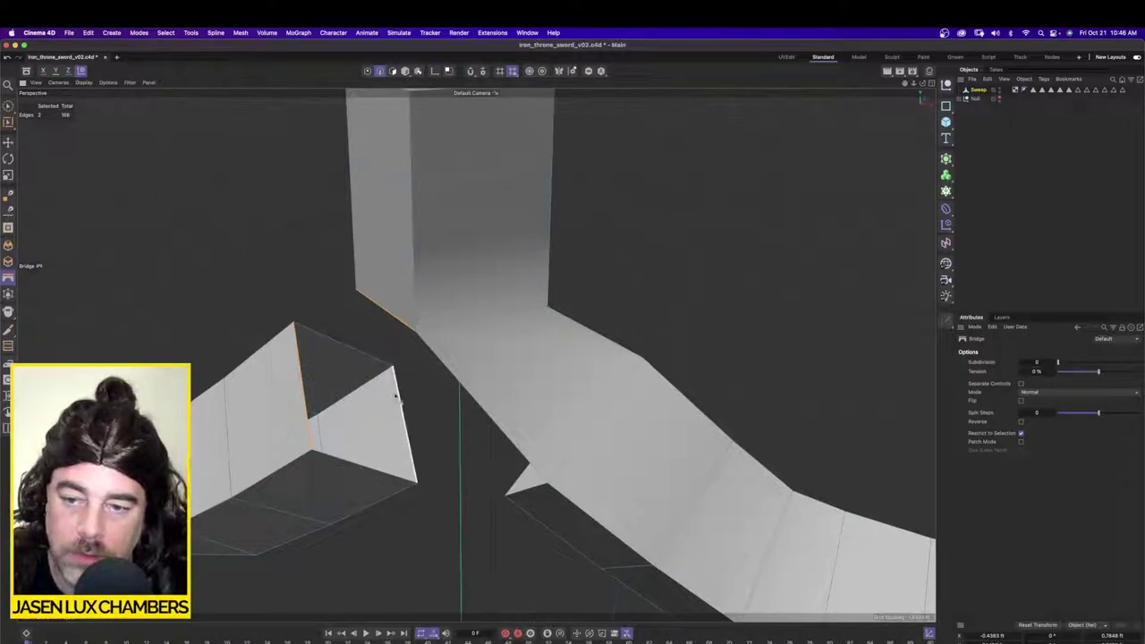
left_click_drag(388, 386, 531, 304, "alt")
left_click(601, 270)
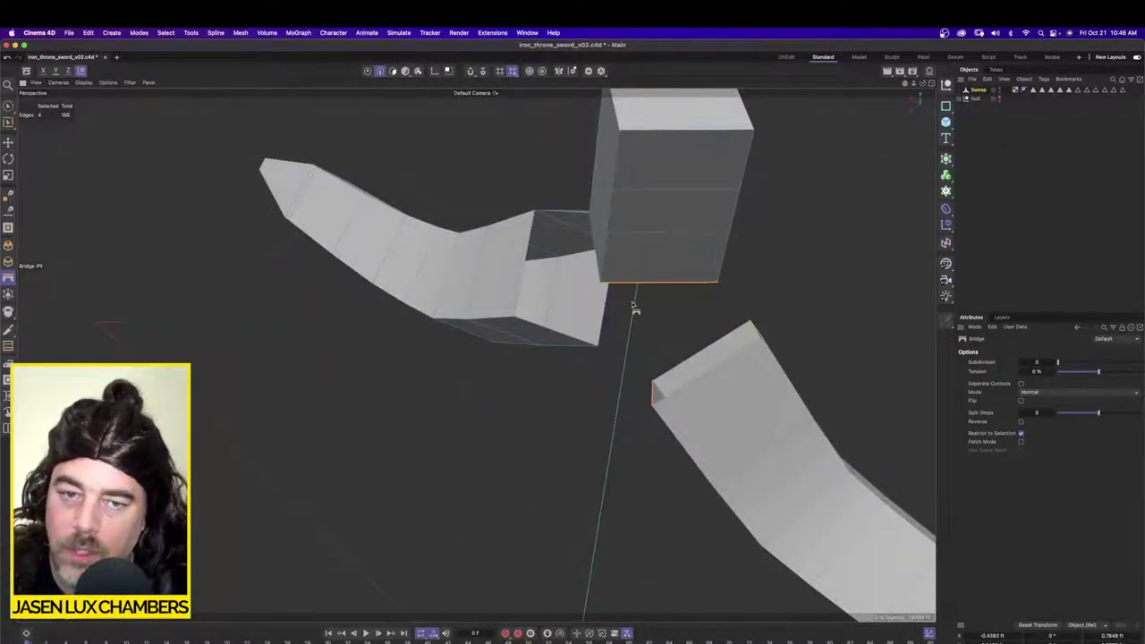
left_click_drag(633, 302, 469, 331, "alt")
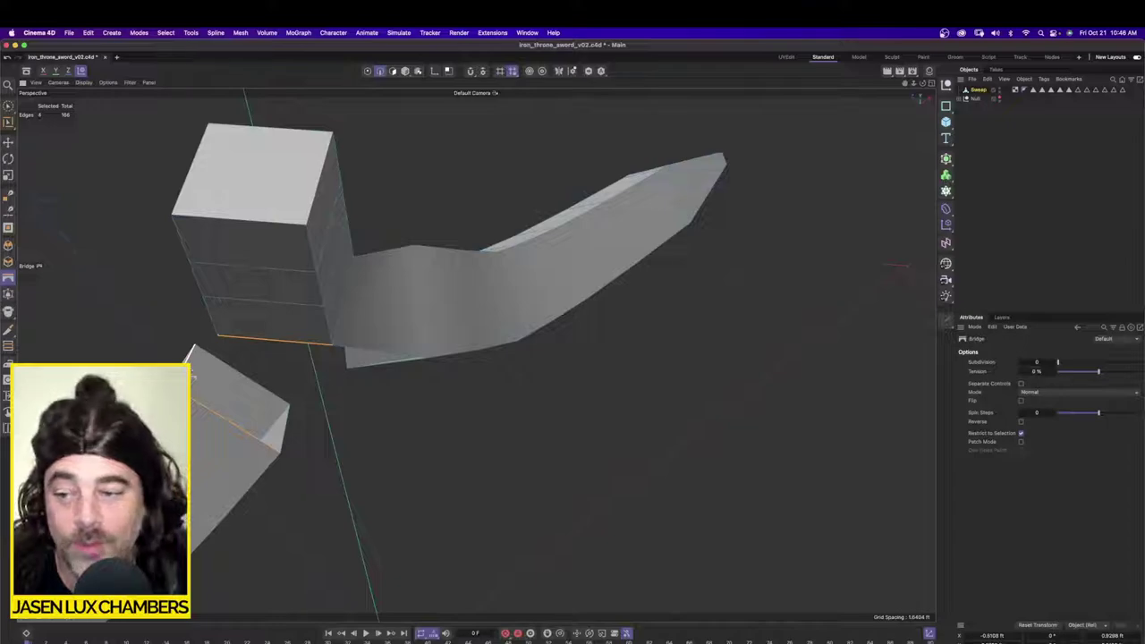
key("super+z")
left_click_drag(229, 391, 308, 311, "alt")
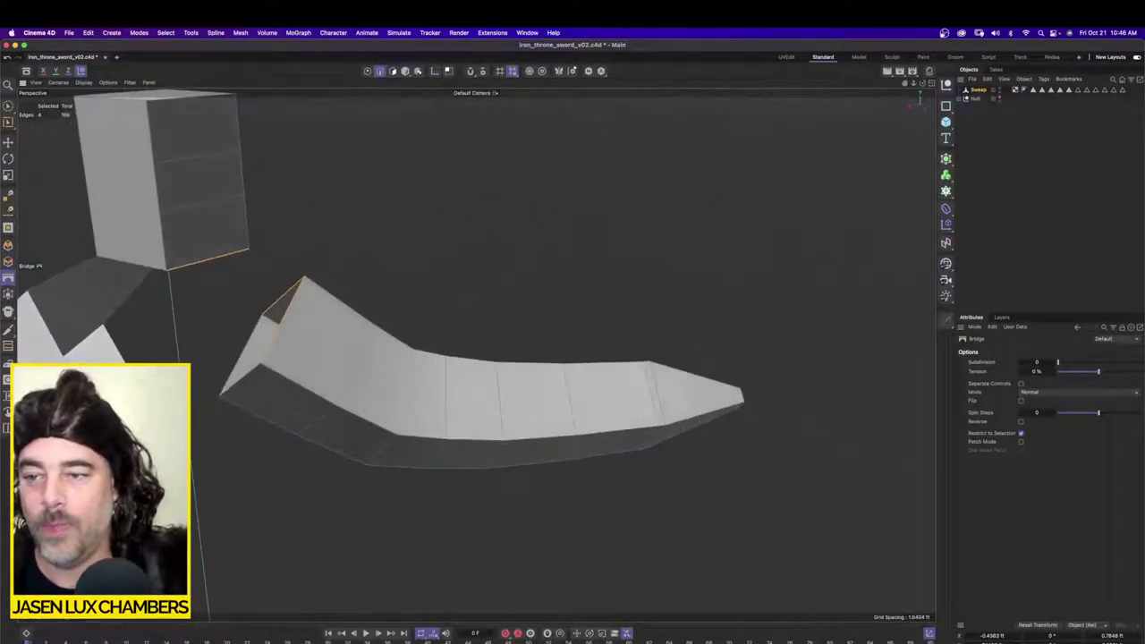
right_click(298, 309)
left_click(317, 299)
left_click_drag(175, 269, 488, 148)
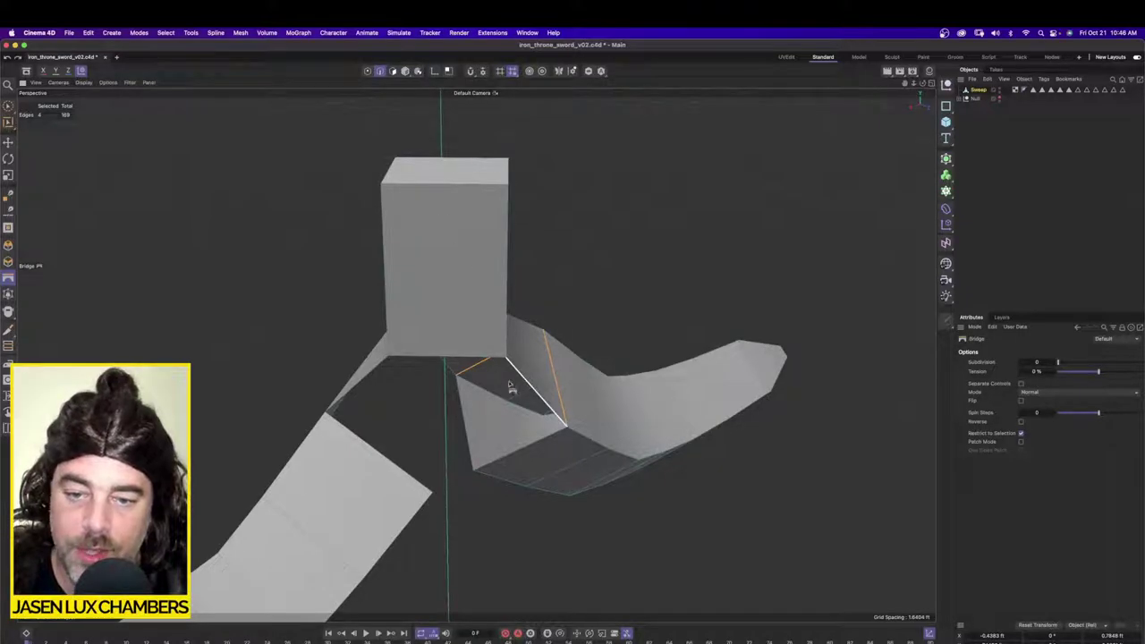
Step: Bridge the last open lower edge of the block to the upper inner edge of the facing spike
left_click_drag(511, 388, 338, 442, "alt")
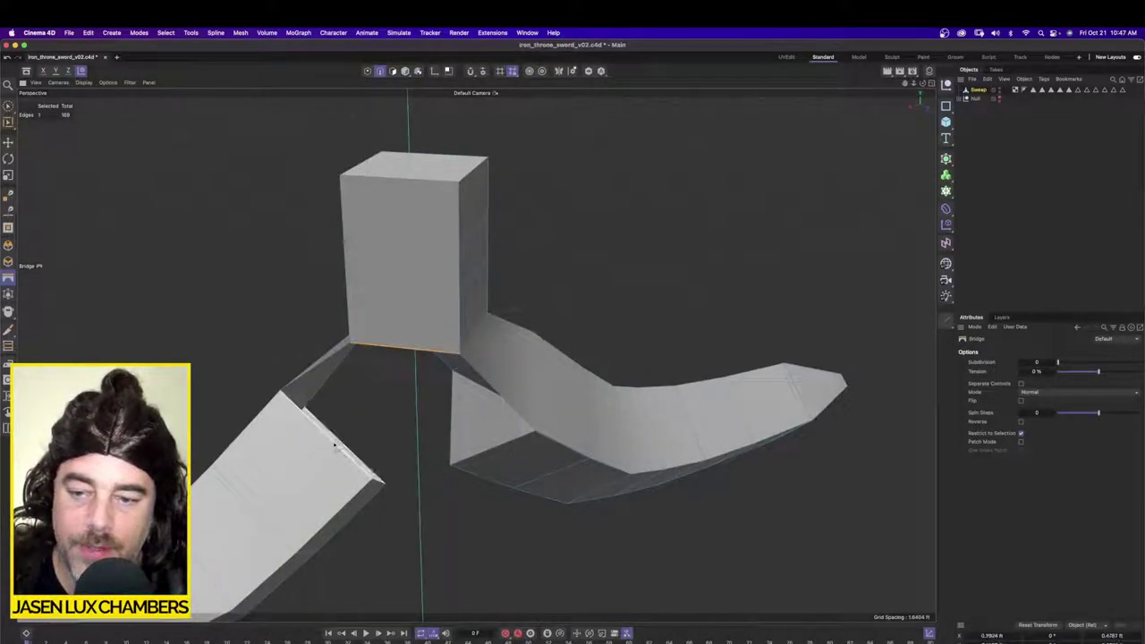
right_click(379, 403)
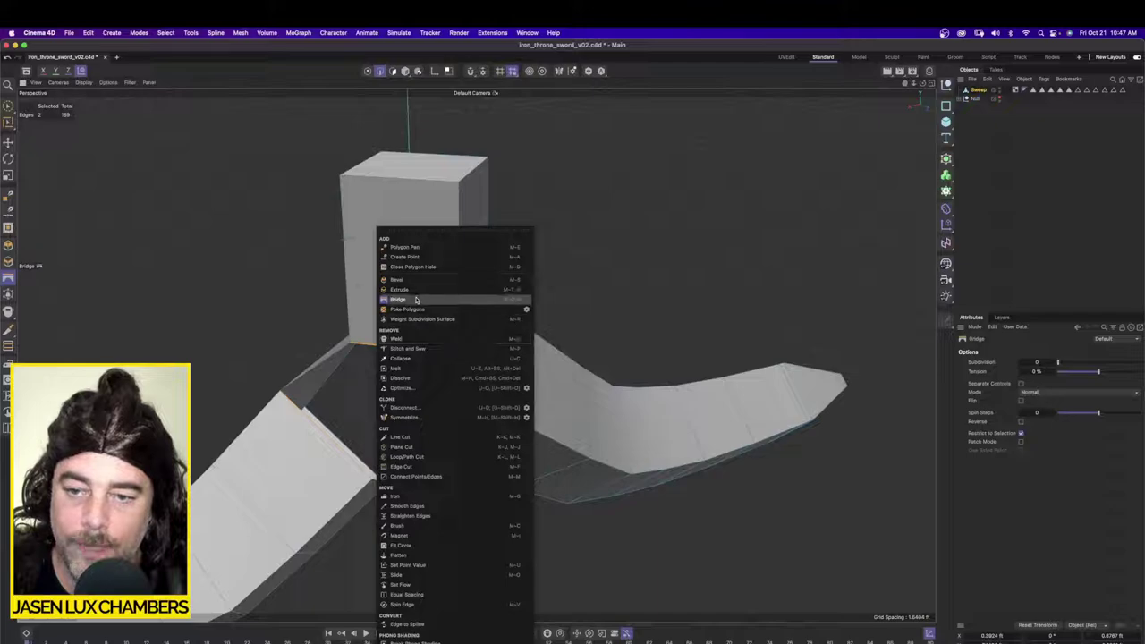
left_click(416, 301)
left_click_drag(399, 350, 314, 403)
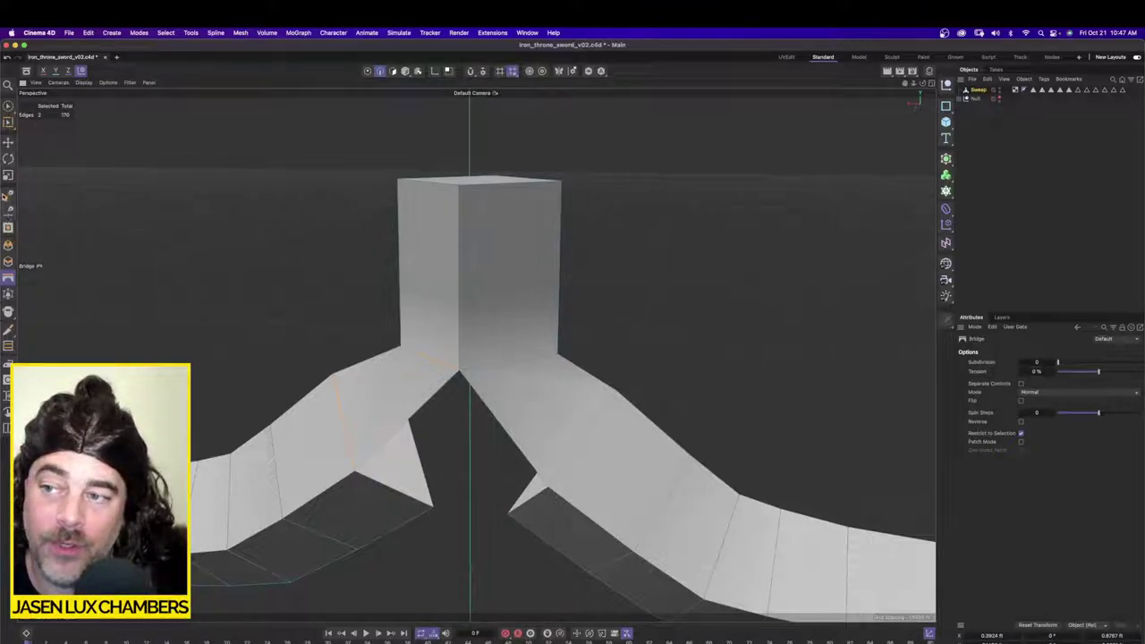
Step: Fill the triangular gaps between the two spikes below the block, front and back, using the Polygon Pen
left_click(8, 194)
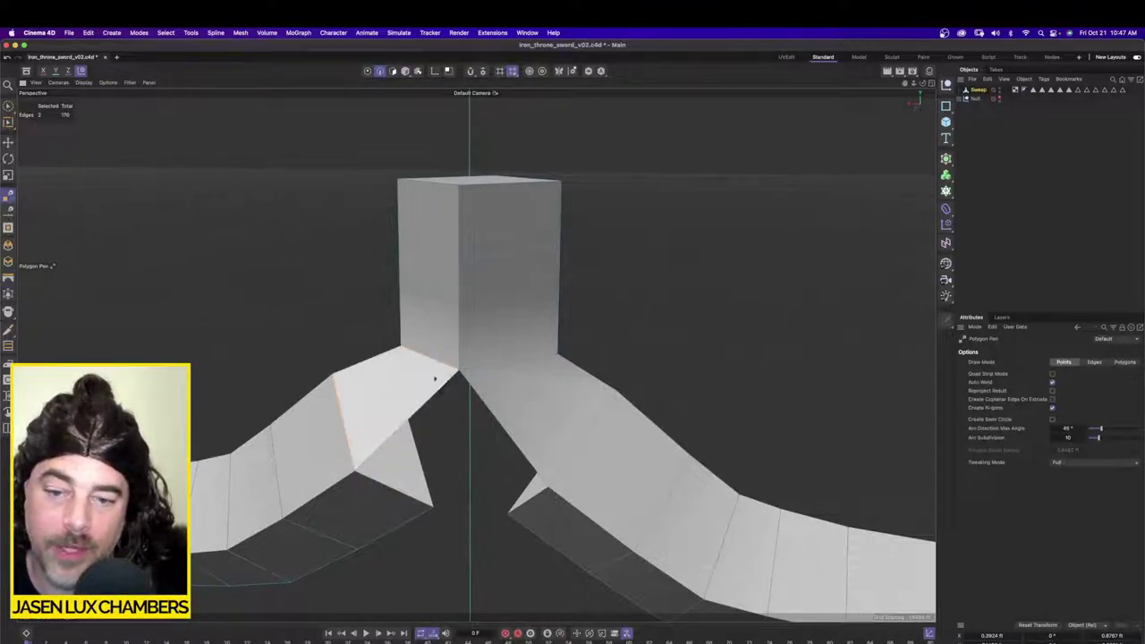
left_click(356, 473)
double_click(549, 488)
left_click_drag(594, 384, 301, 389, "alt")
left_click(741, 387)
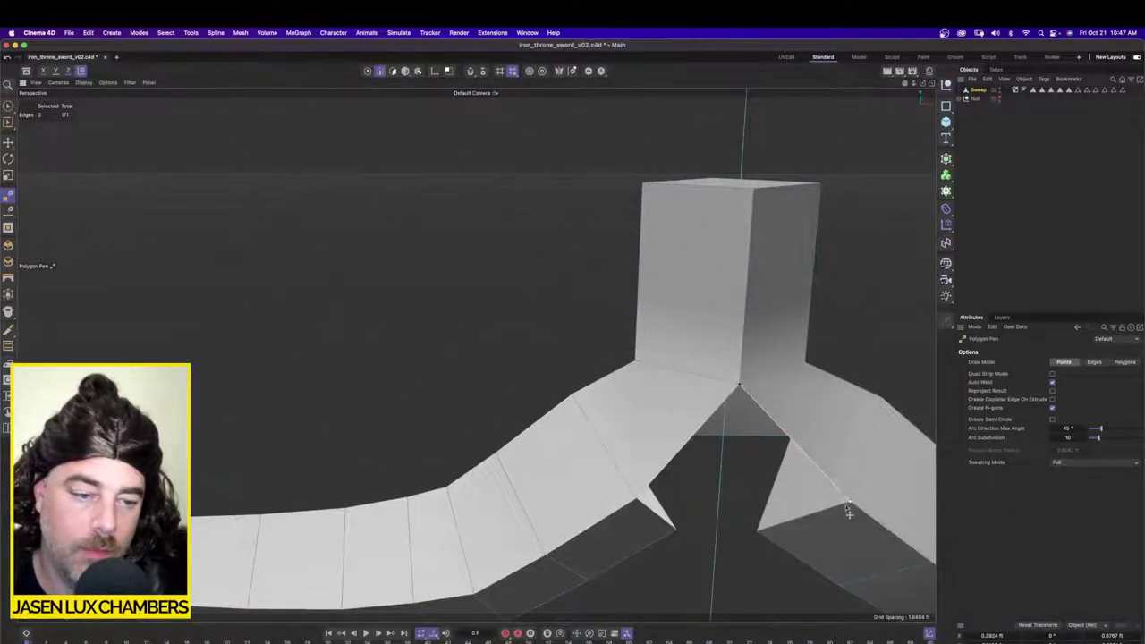
left_click_drag(848, 512, 315, 257)
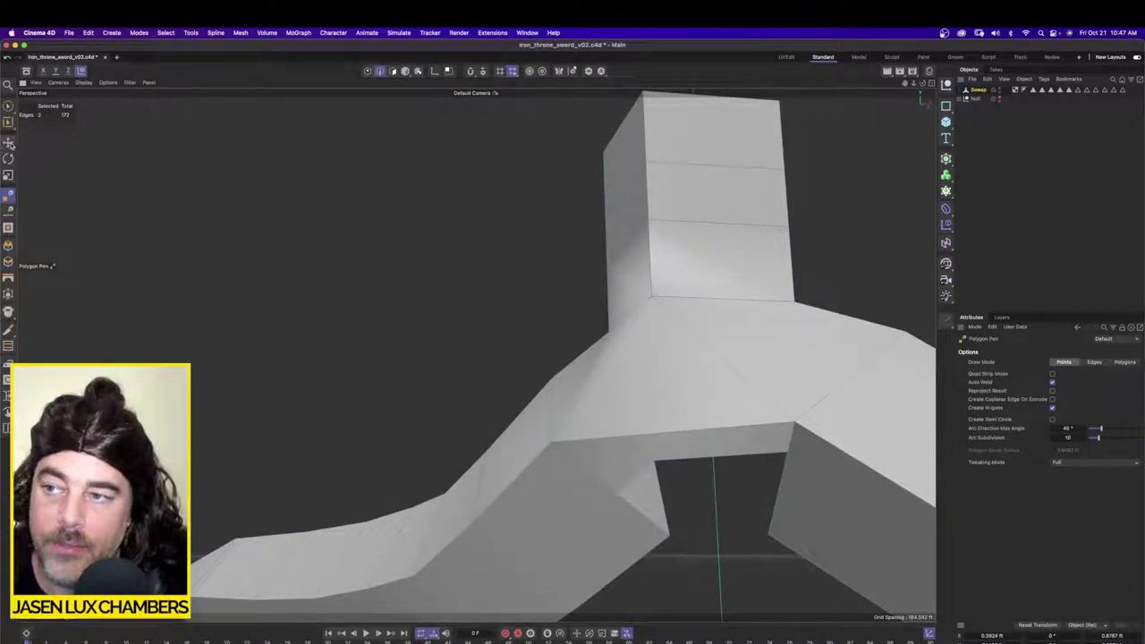
Step: Select the four open lower inner edges of both spikes and bridge them to close the underside of the cross guard
key("e")
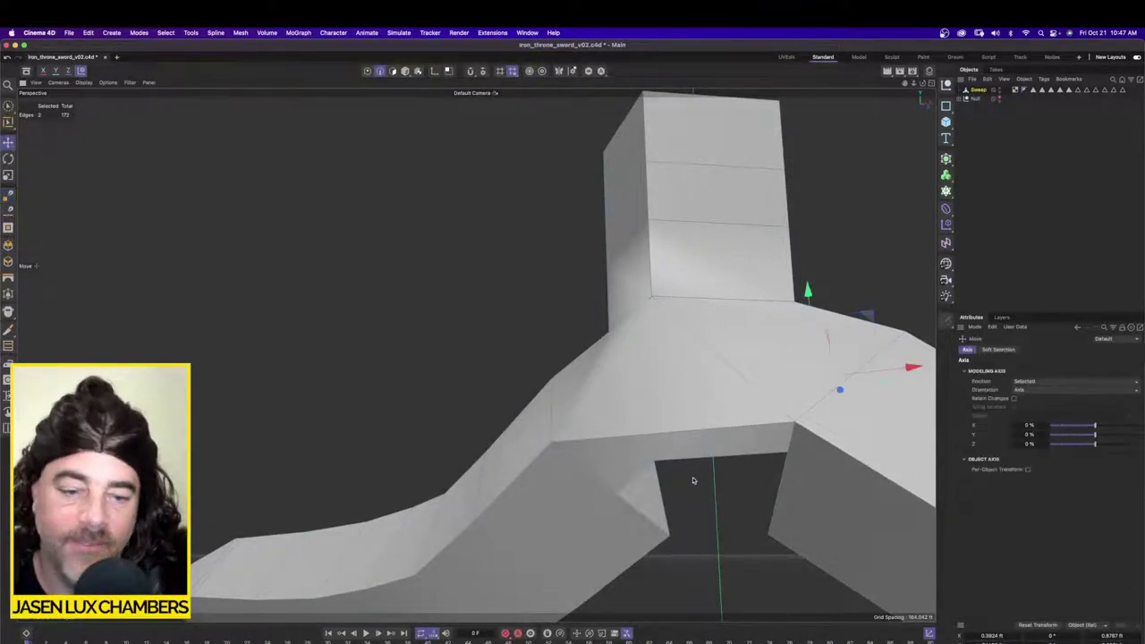
left_click(633, 508)
left_click(633, 509, "shift")
left_click(781, 487, "shift")
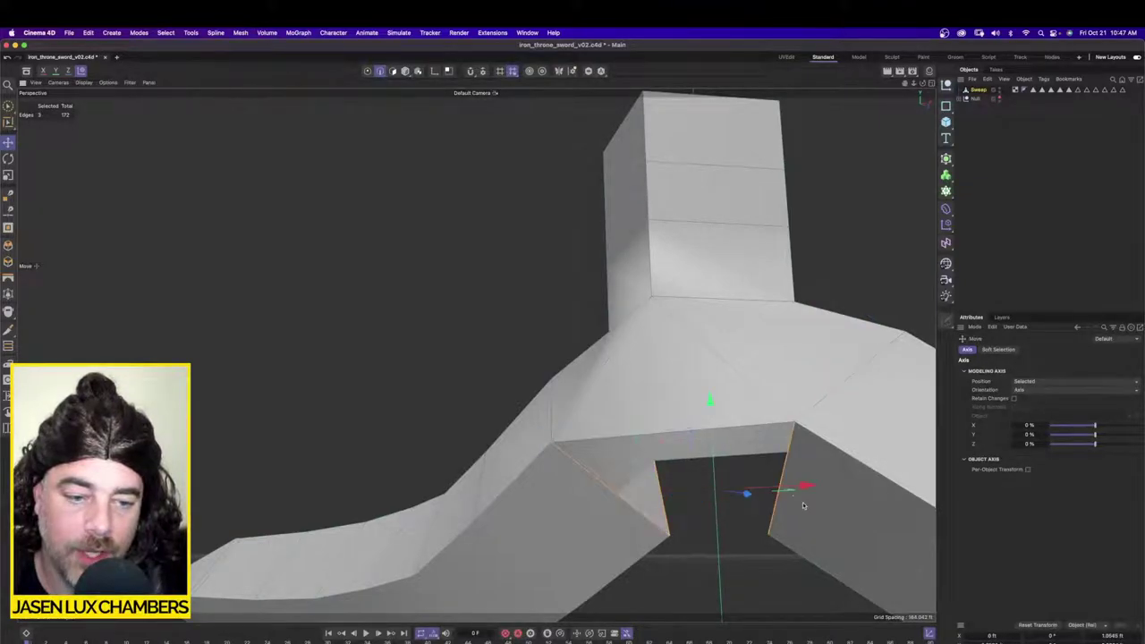
left_click_drag(781, 488, 567, 431, "alt")
left_click(796, 480, "shift")
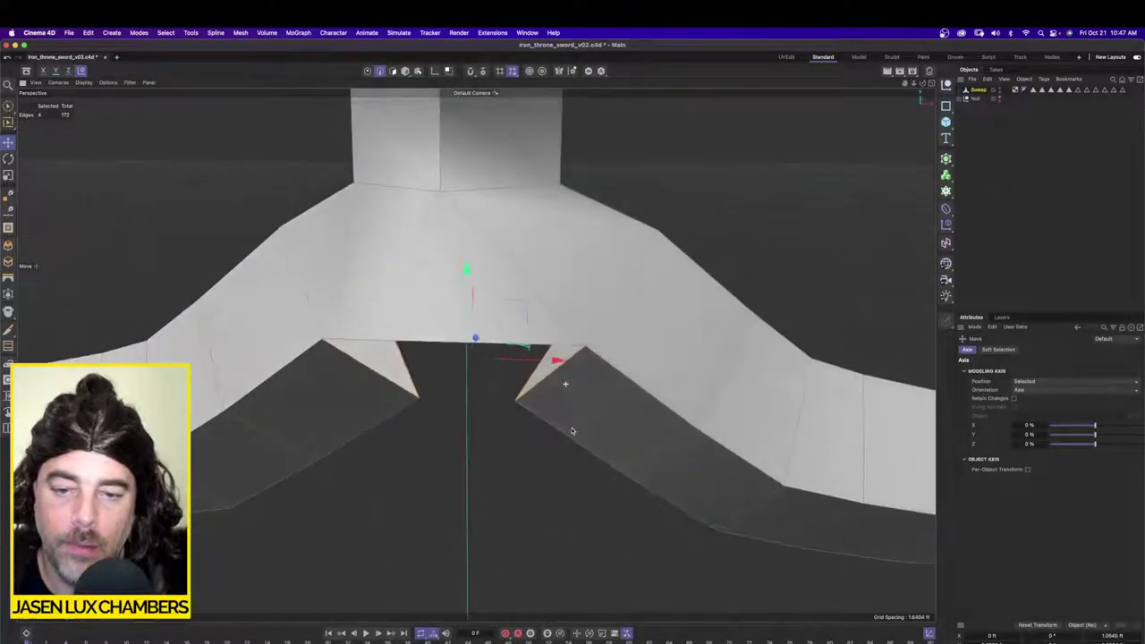
right_click(561, 410)
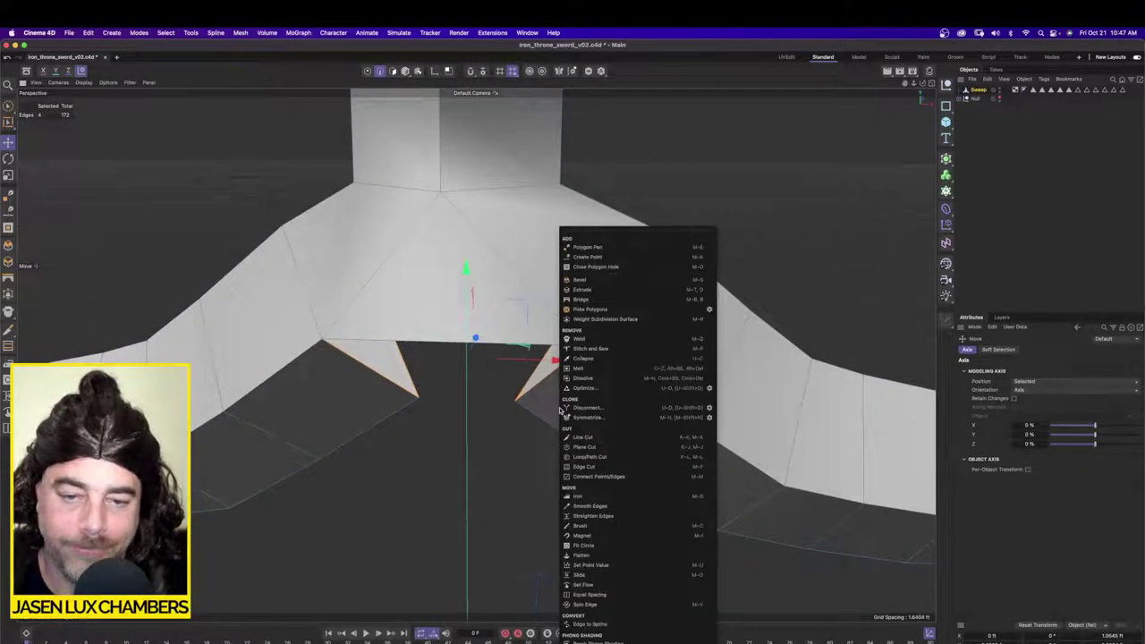
left_click(581, 299)
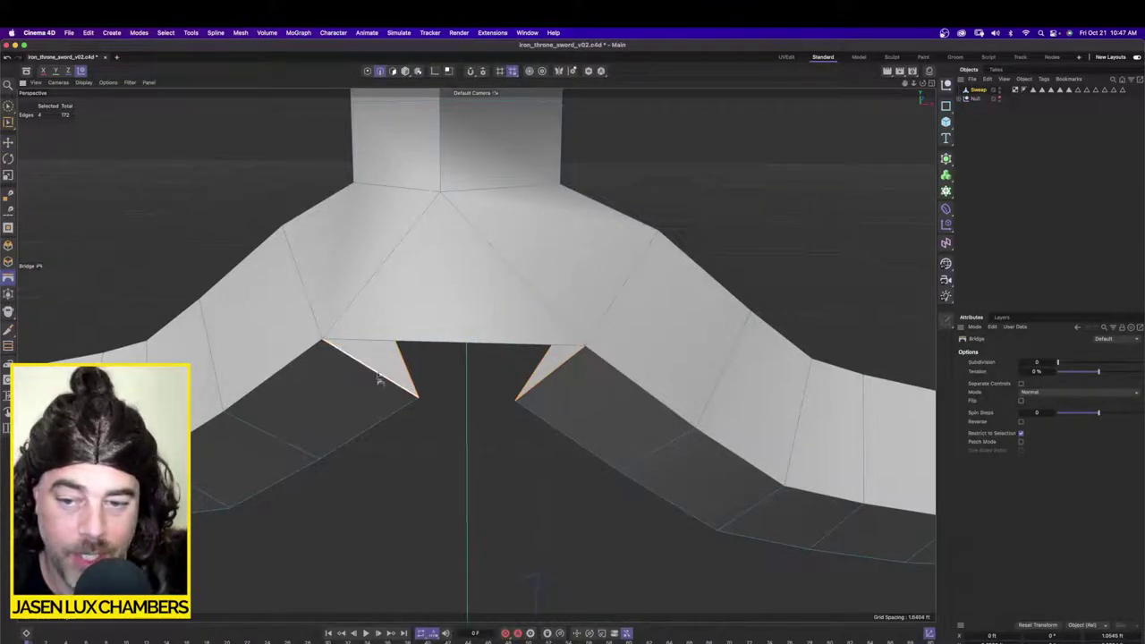
left_click_drag(359, 363, 557, 376)
Step: Show the hidden Null group with the rest of the sword and check the cross guard against the reference photo
left_click_drag(522, 420, 553, 401, "alt")
scroll(497, 426, "down", 5)
left_click(1054, 163)
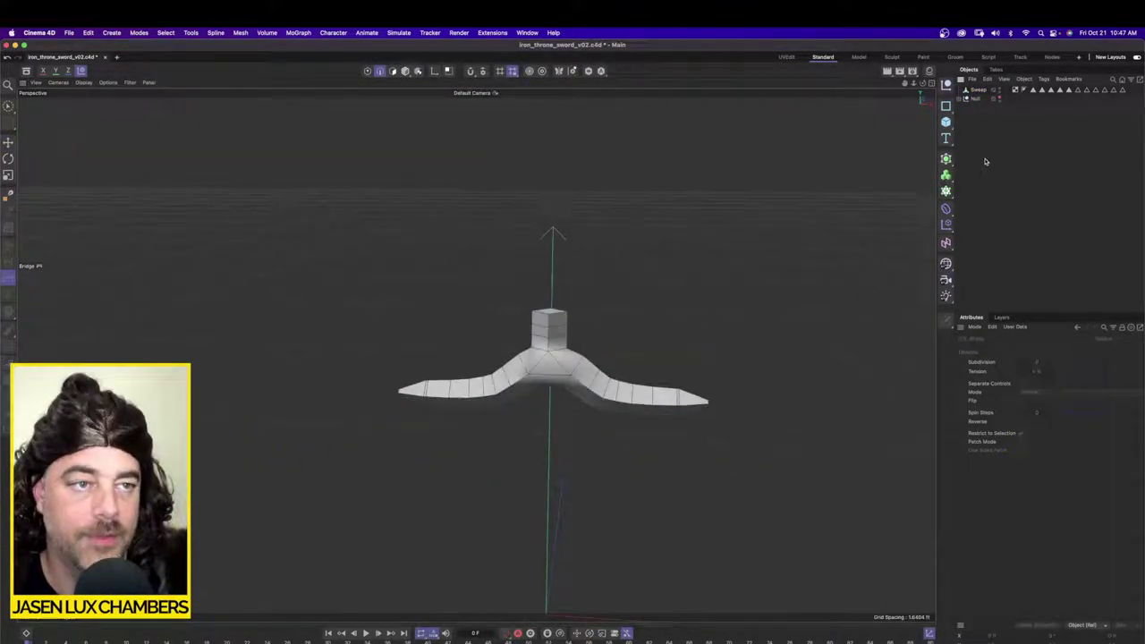
left_click(1000, 98)
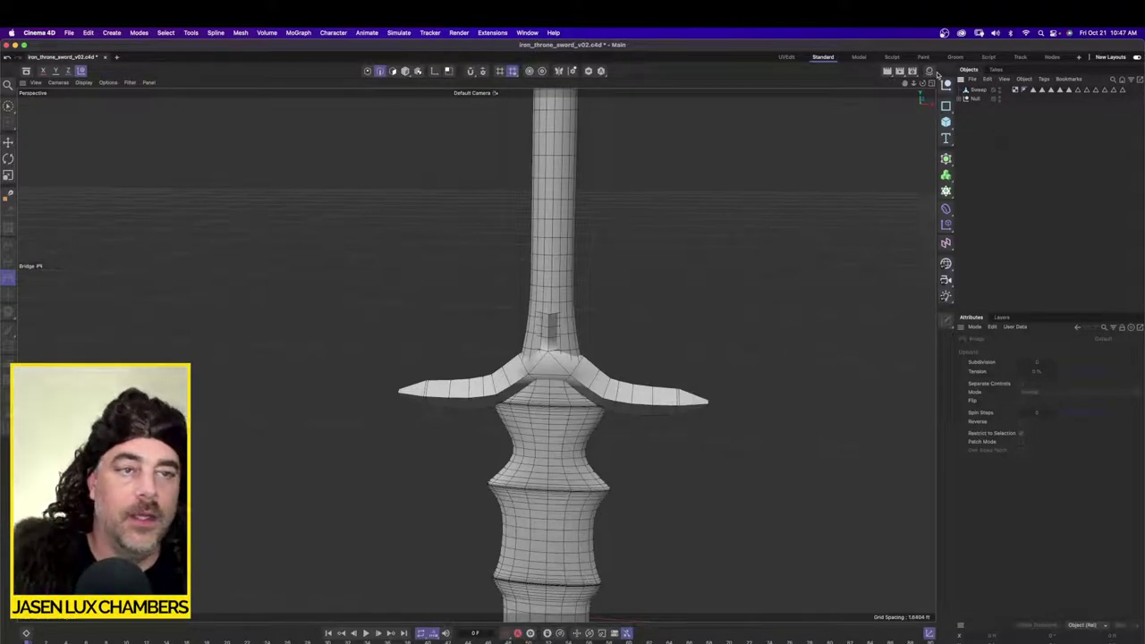
left_click(932, 82)
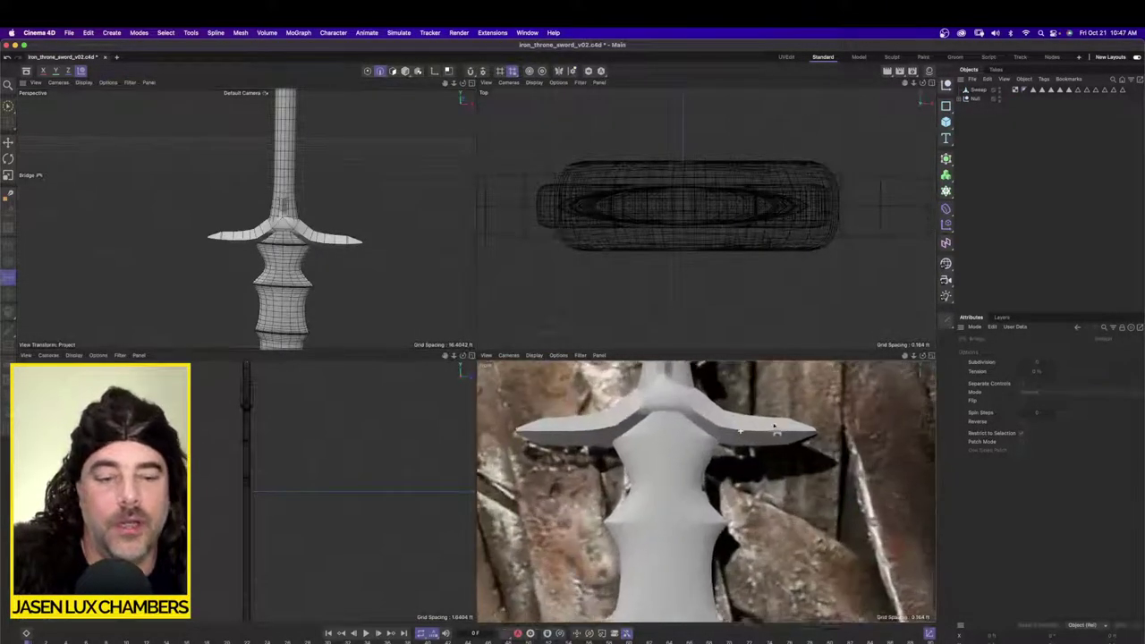
scroll(774, 428, "down", 3)
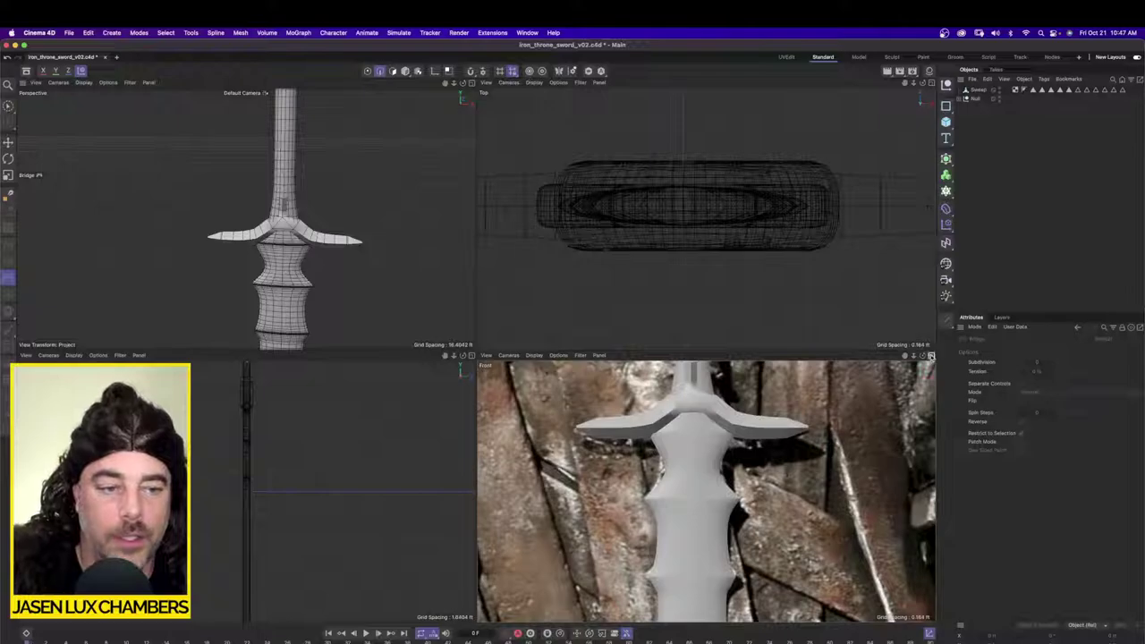
Step: Move the Sweep cross guard into the Null group and hide the whole group to uncover the grip in the reference photo
left_click(932, 355)
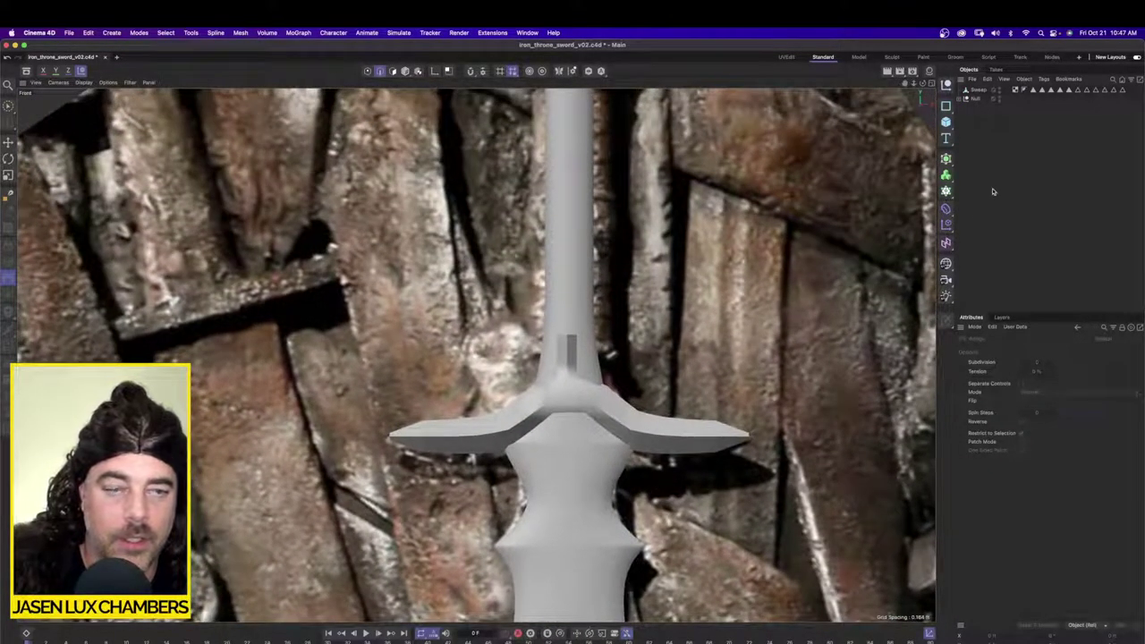
scroll(708, 283, "down", 6)
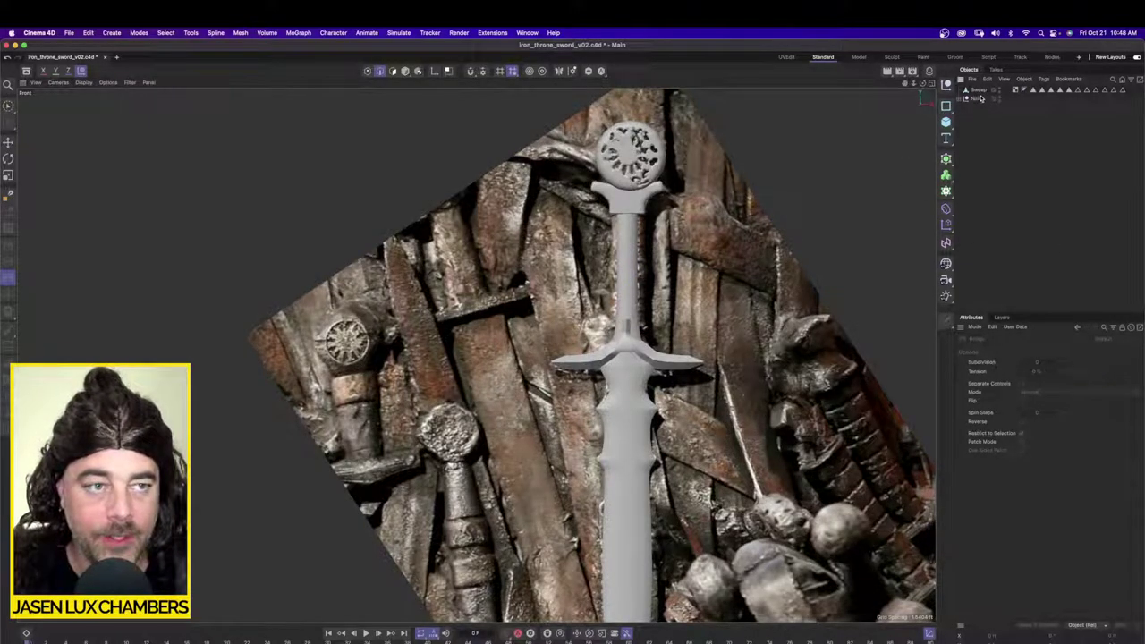
left_click_drag(979, 90, 982, 100)
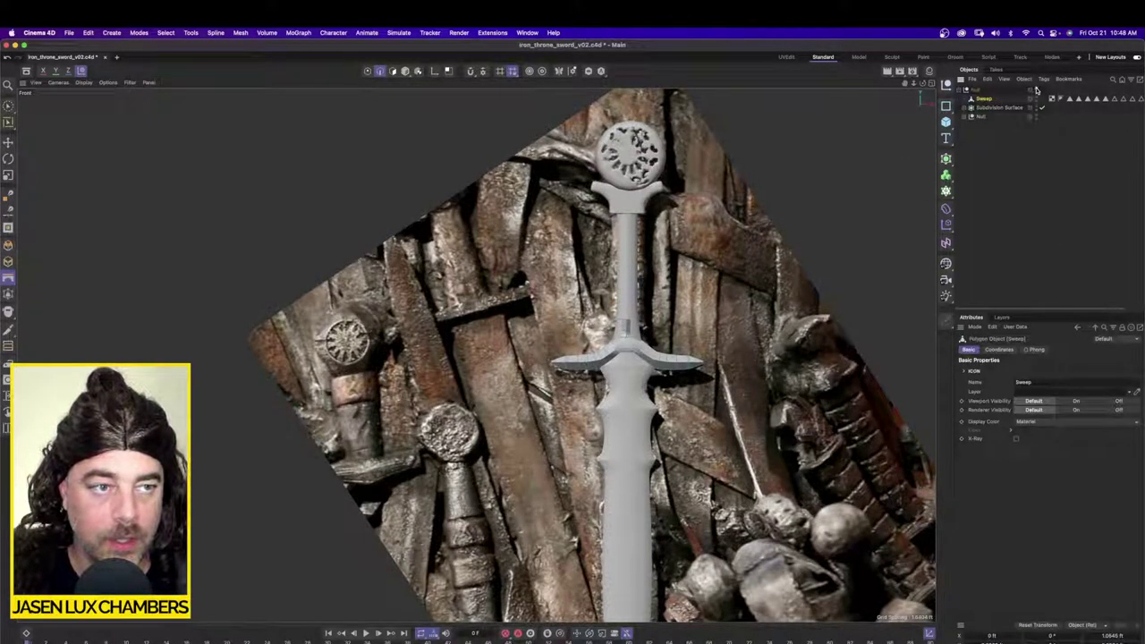
scroll(629, 266, "up", 6)
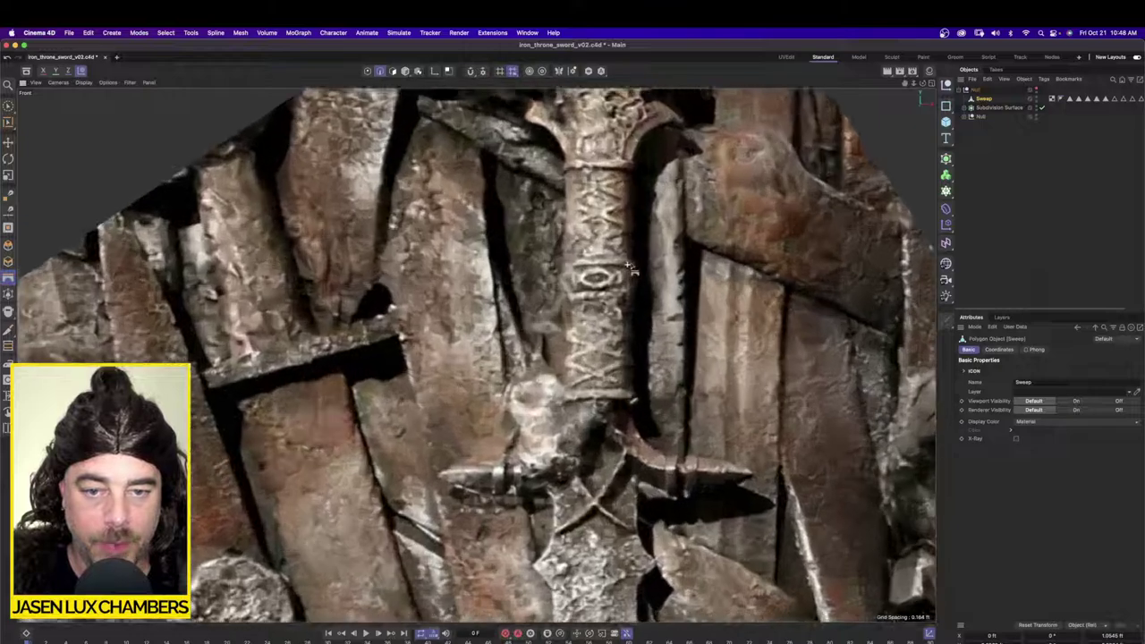
scroll(629, 267, "up", 2)
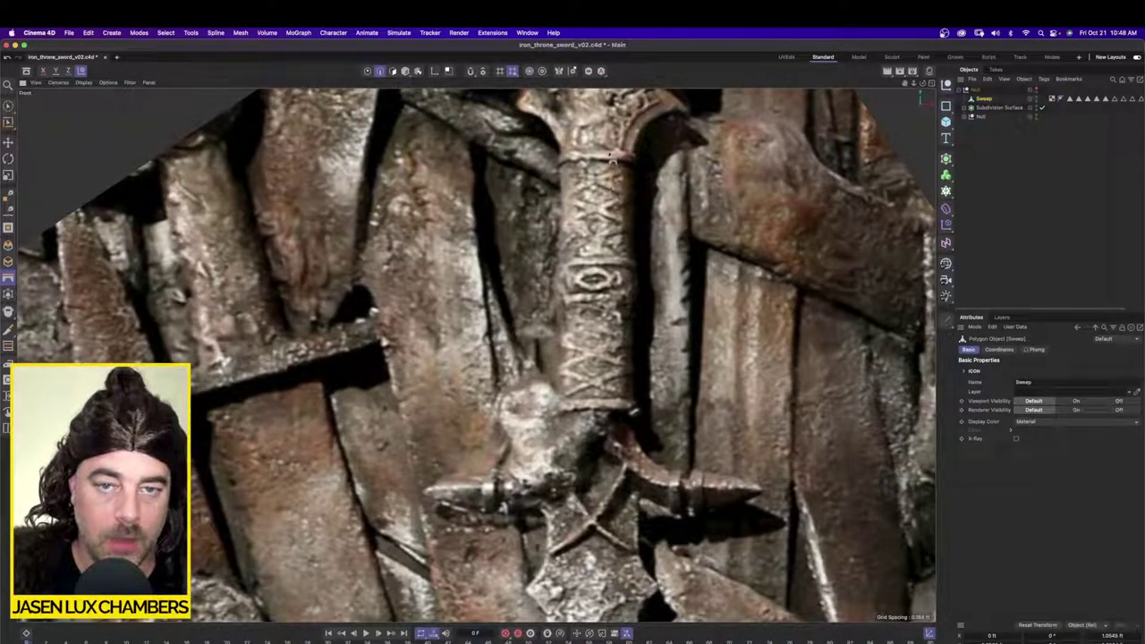
Step: Add a Tube primitive and raise it to the sword's hilt in the reference photo
left_click(946, 121)
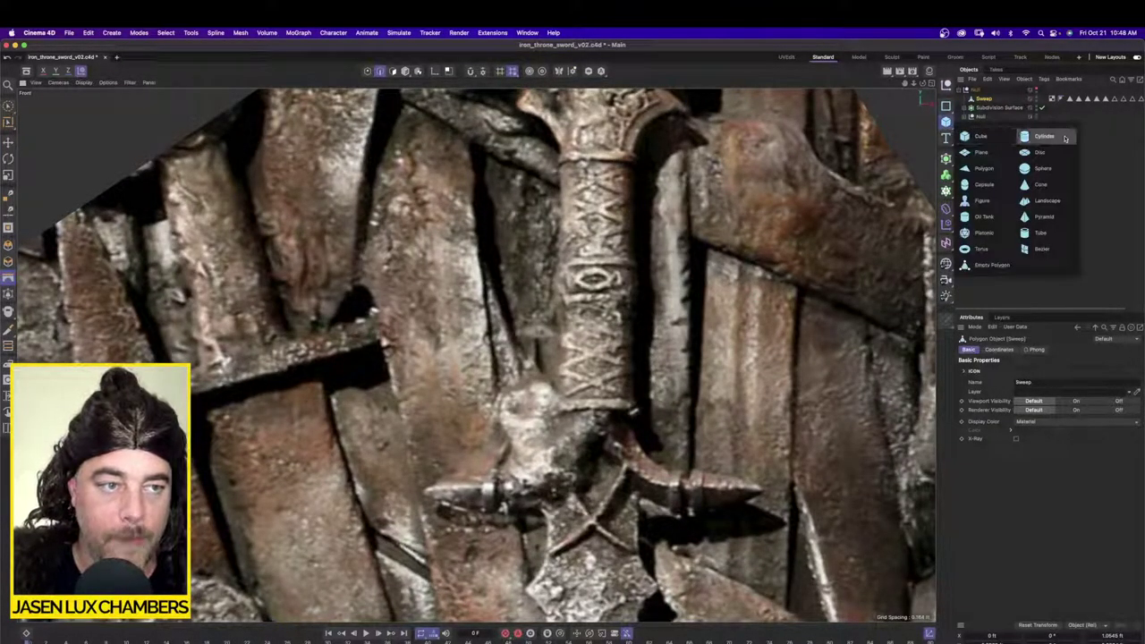
left_click(1040, 233)
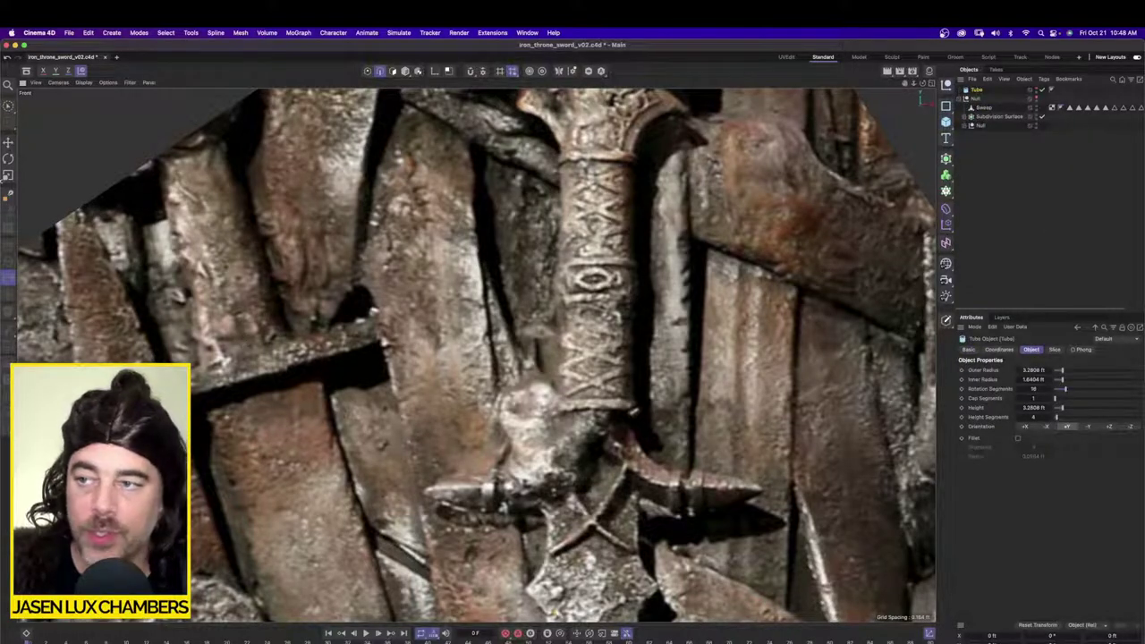
left_click(8, 143)
left_click(406, 72)
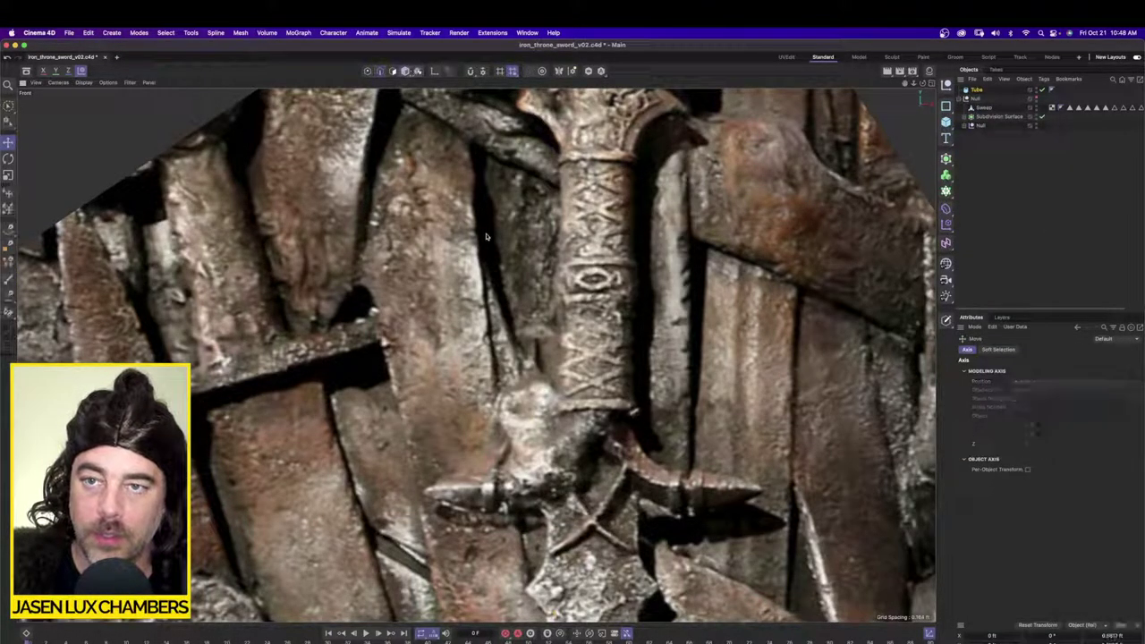
scroll(554, 295, "down", 10)
left_click_drag(564, 323, 565, 238)
Step: Scale and flatten the tube into a ring about 1.13 ft in outer radius and 0.26 ft high at the grip's lower end
left_click(8, 176)
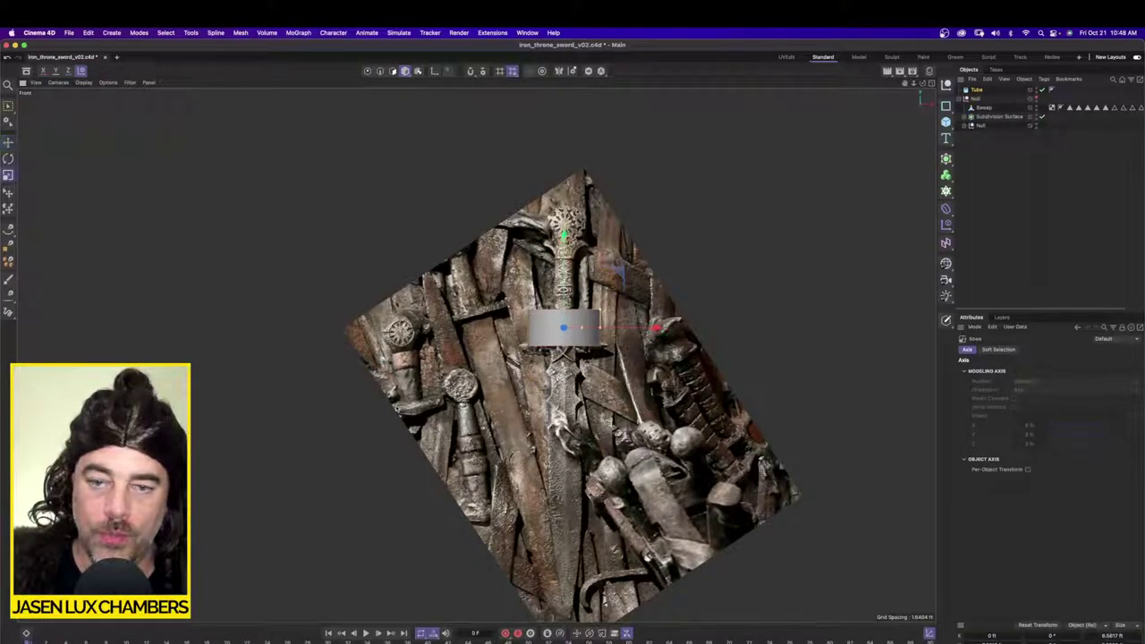
left_click_drag(397, 409, 319, 427)
right_click_drag(545, 371, 632, 272, "alt")
middle_click_drag(633, 272, 534, 405, "alt")
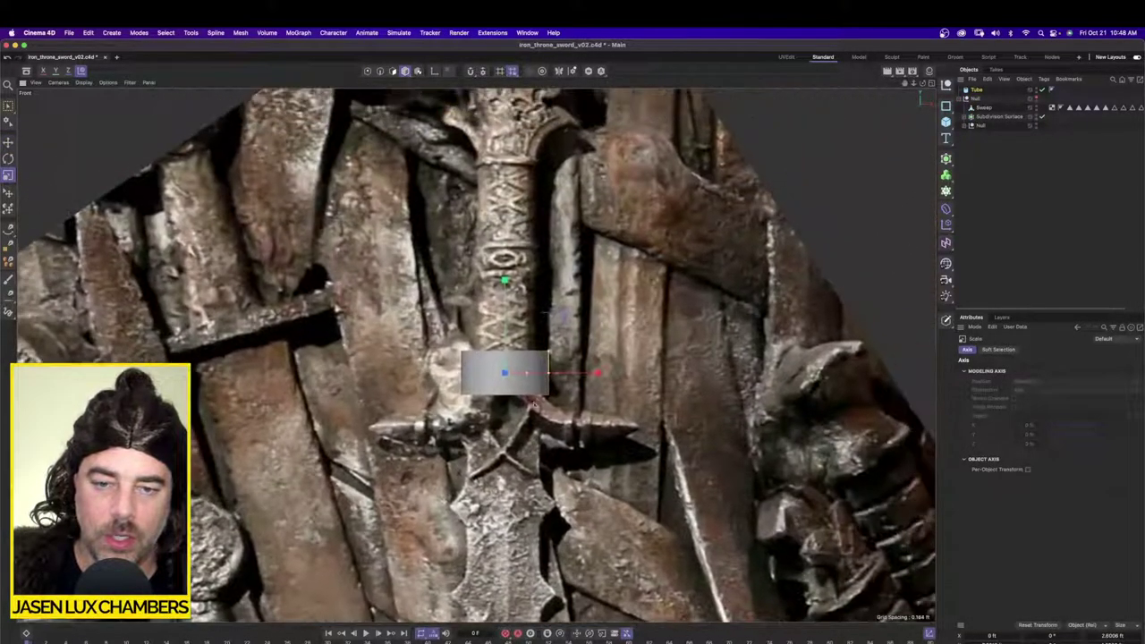
scroll(534, 406, "up", 3)
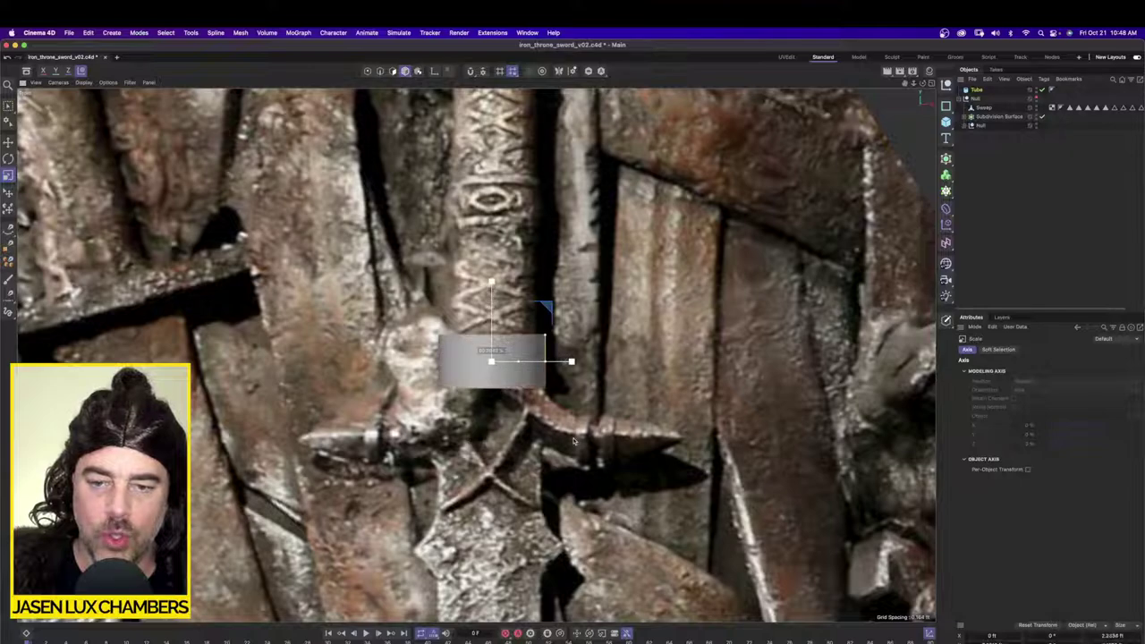
left_click_drag(545, 336, 523, 304)
key("e")
scroll(473, 305, "up", 2)
scroll(651, 315, "down", 1)
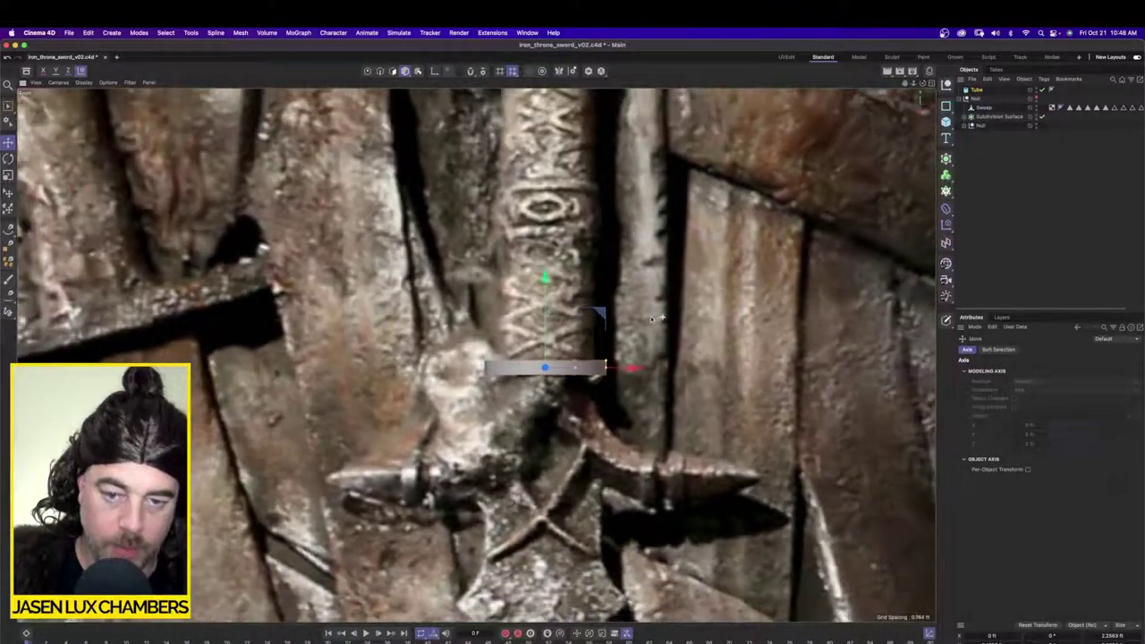
Step: Duplicate the ring to the grip's upper end and scale the copy to an outer radius of about 0.87 ft
scroll(650, 316, "down", 4)
scroll(607, 327, "up", 1)
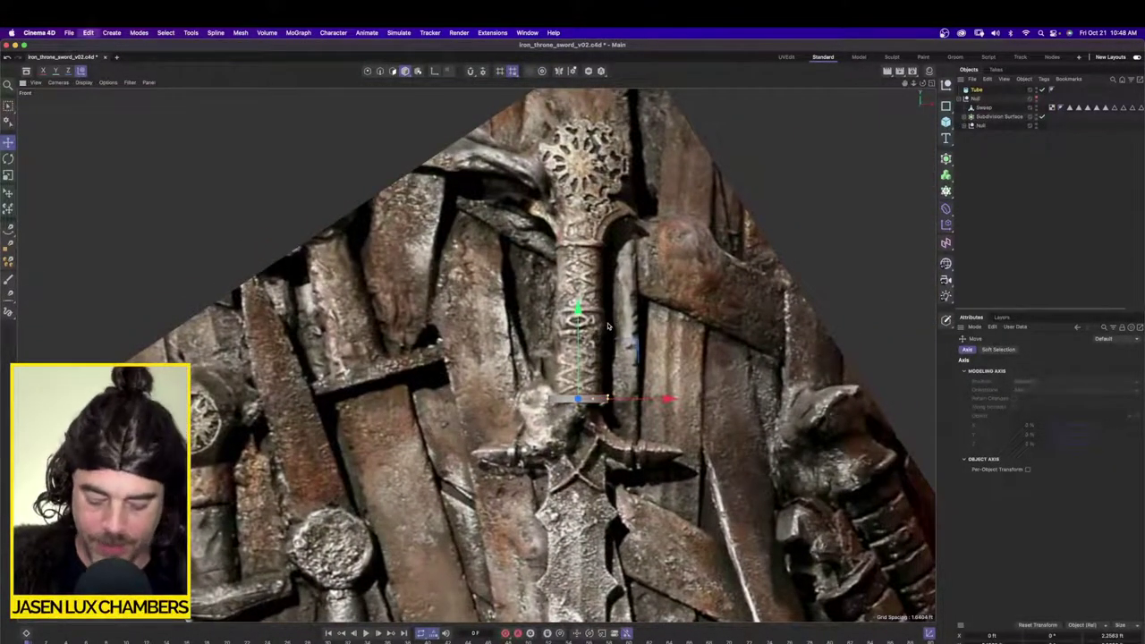
key("super+v")
left_click_drag(582, 346, 582, 192)
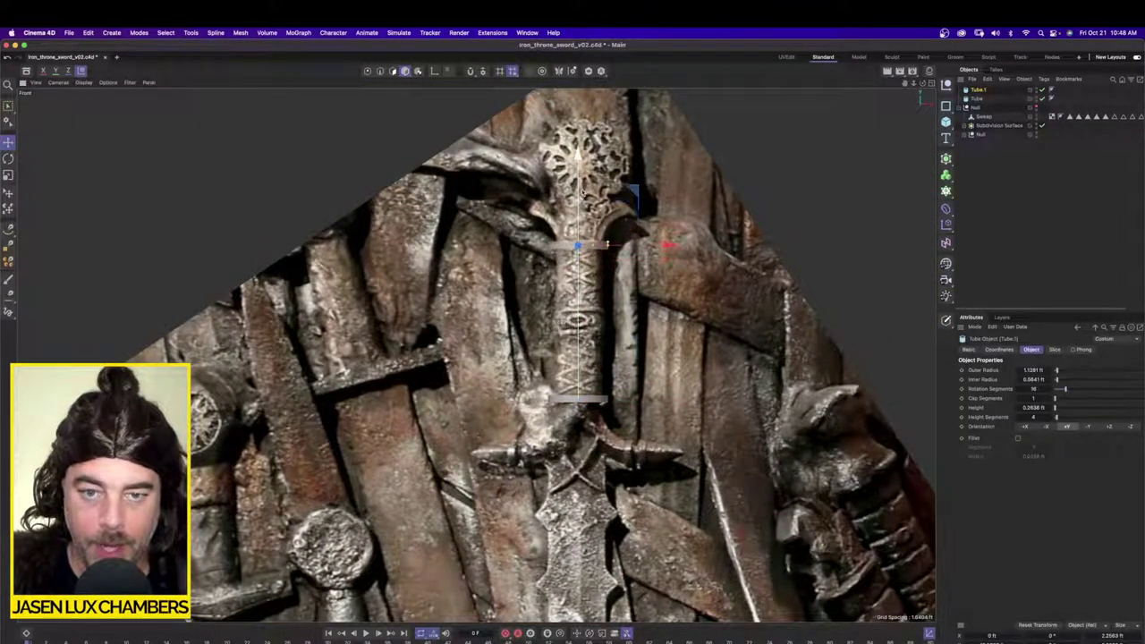
scroll(537, 318, "up", 5)
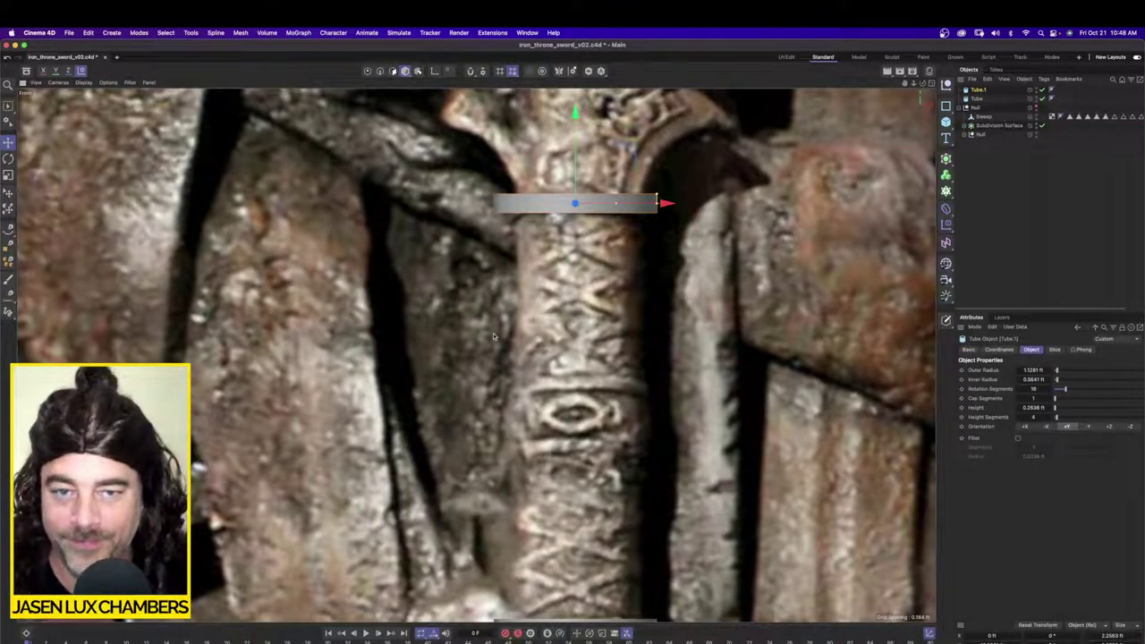
left_click(8, 175)
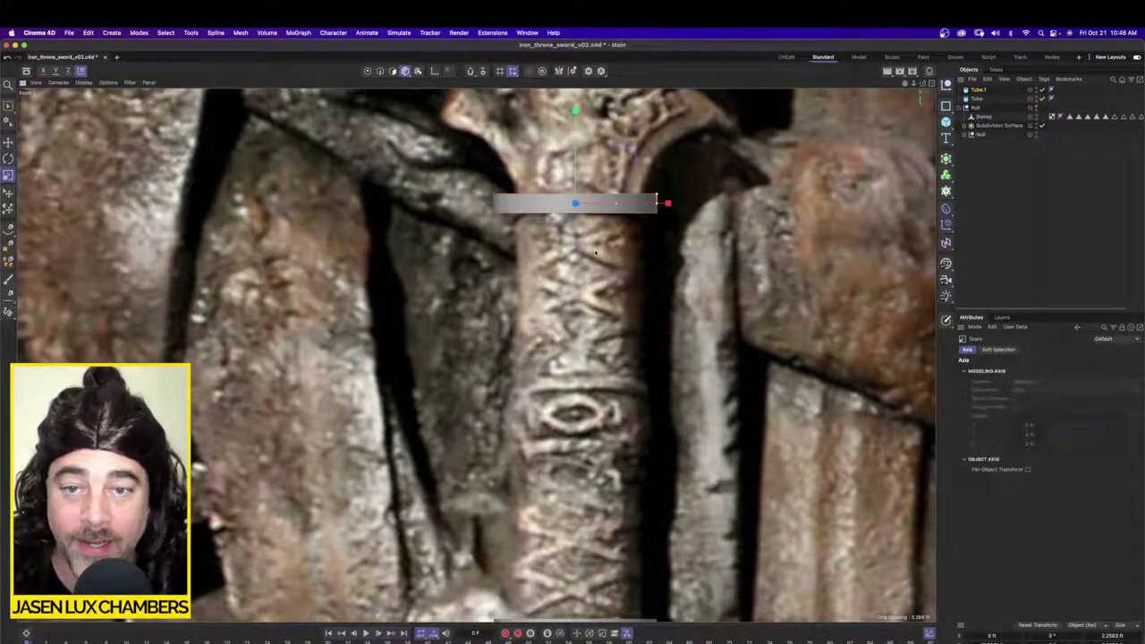
left_click_drag(608, 260, 498, 247)
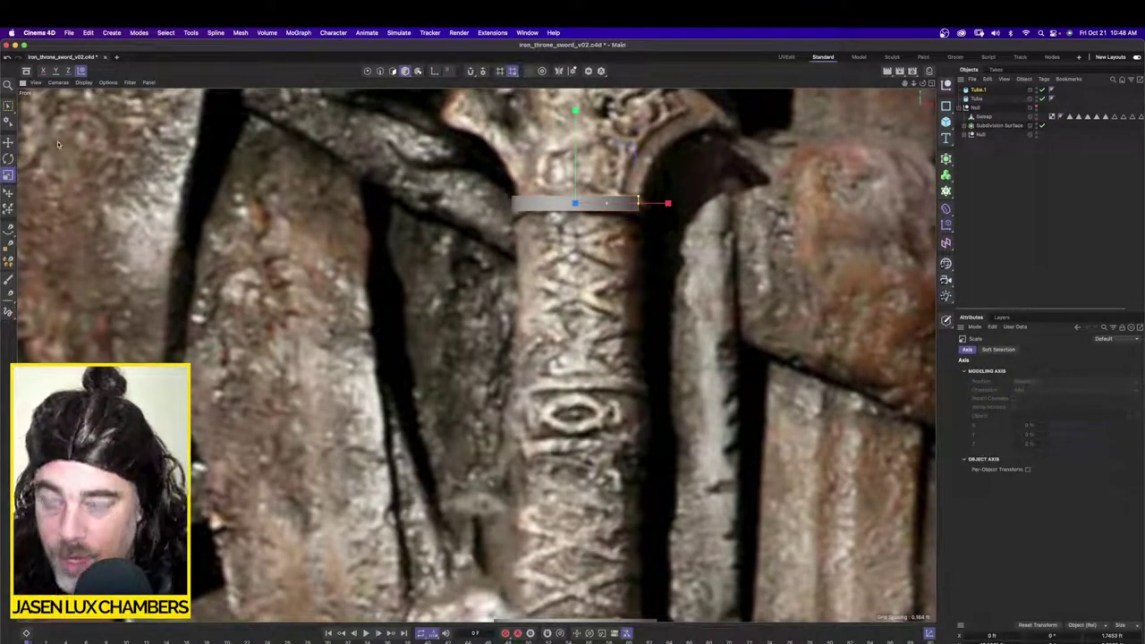
Step: Duplicate the upper ring, place the copy just above the grip's eye ornament and thin it to a height of about 0.15 ft
key("super+v")
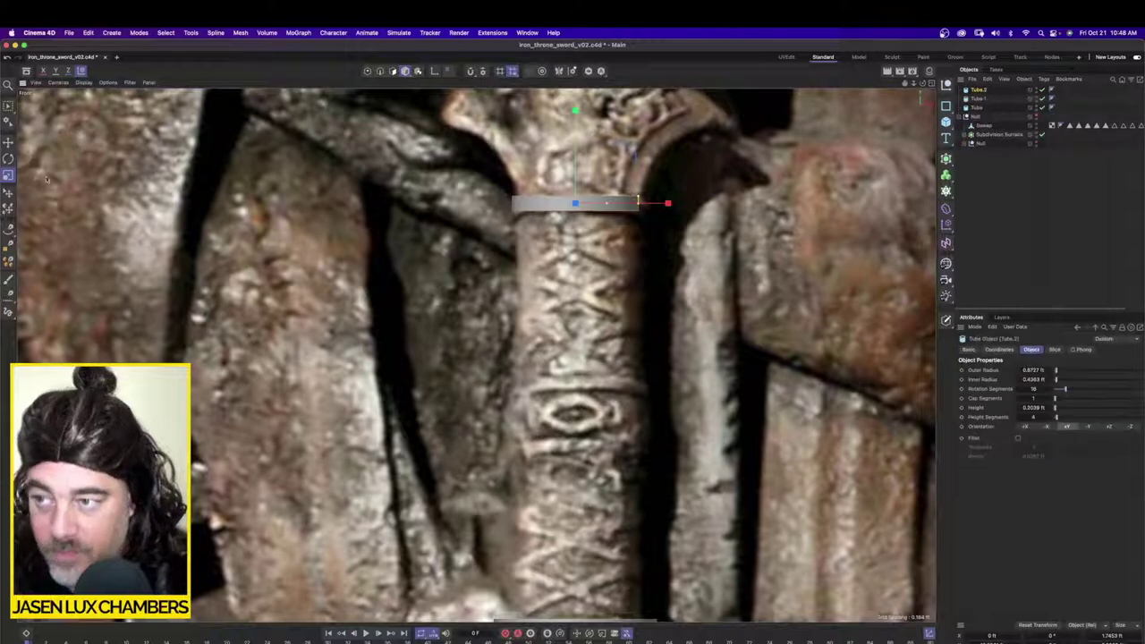
left_click(8, 143)
left_click_drag(577, 123, 585, 303)
key("super+z")
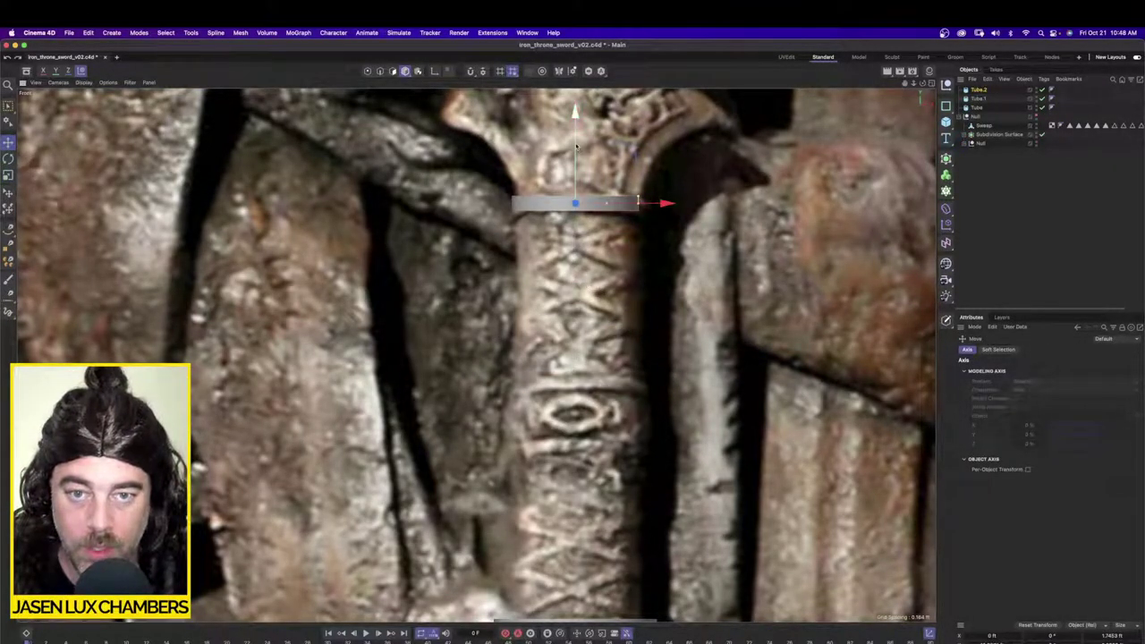
left_click_drag(576, 124, 581, 305)
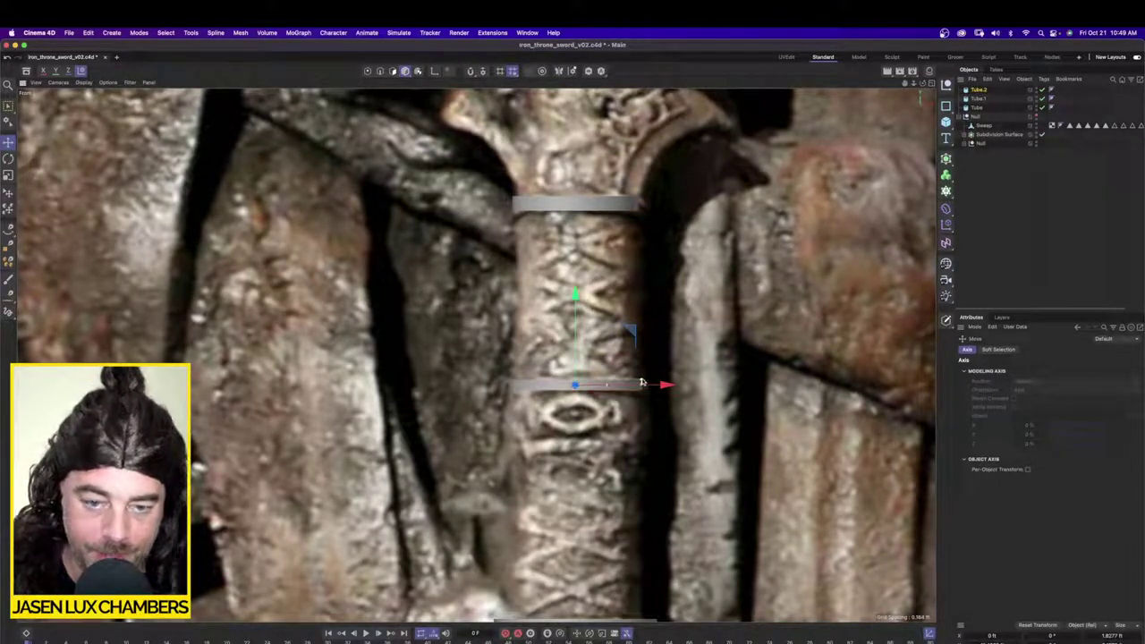
Step: Duplicate the thin ring and place the copy just below the eye ornament on the grip
key("super+c")
key("super+v")
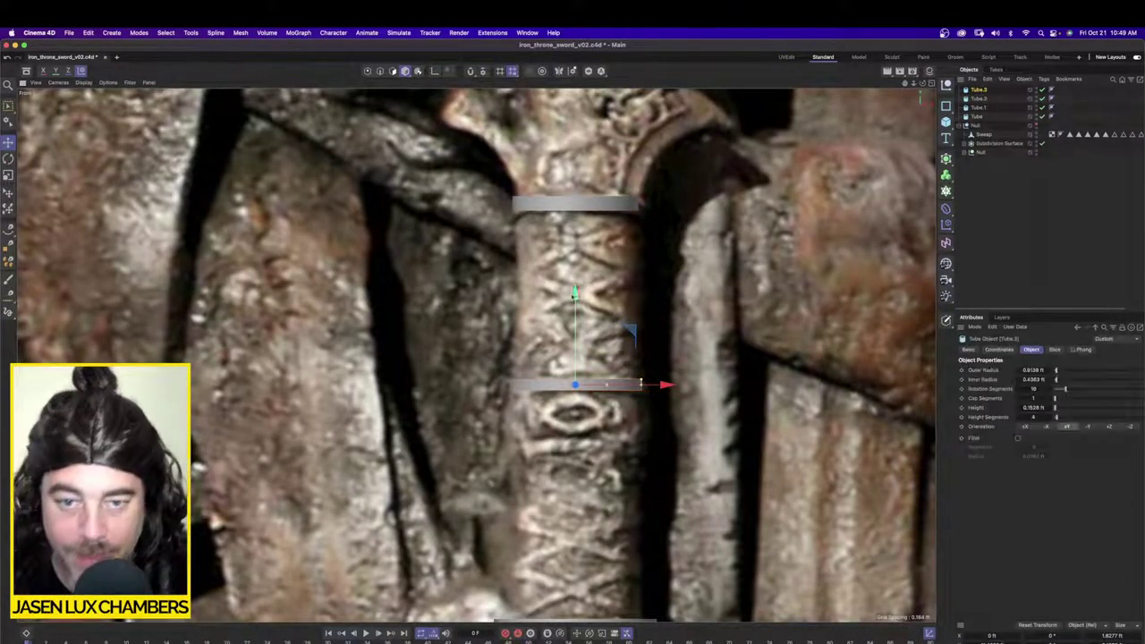
left_click_drag(577, 304, 580, 363)
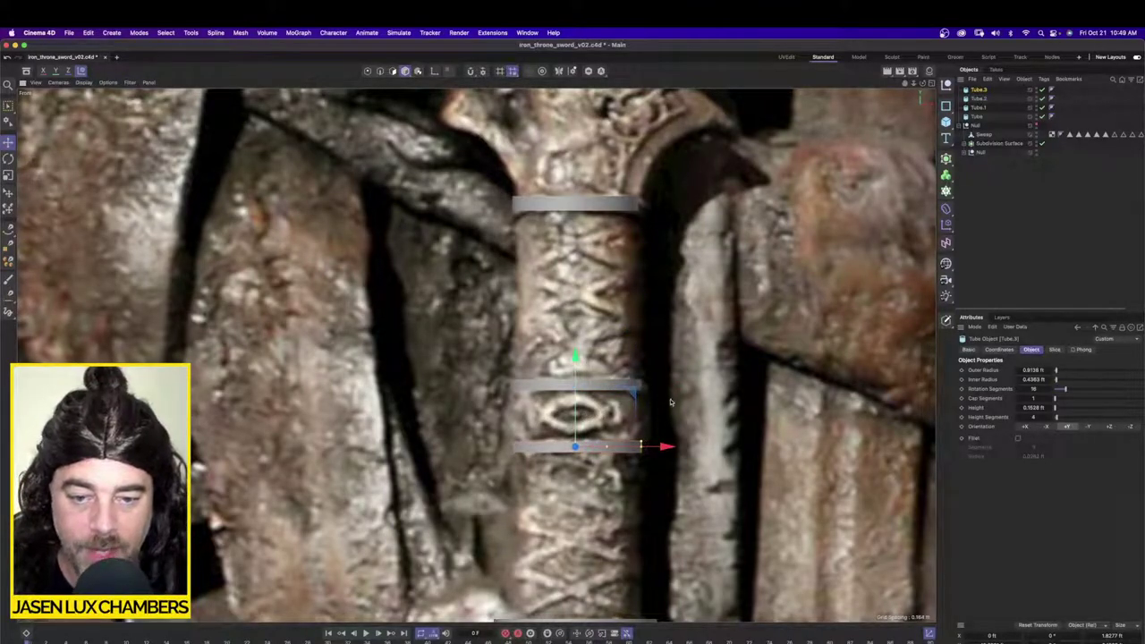
scroll(669, 399, "down", 3)
scroll(669, 399, "up", 5)
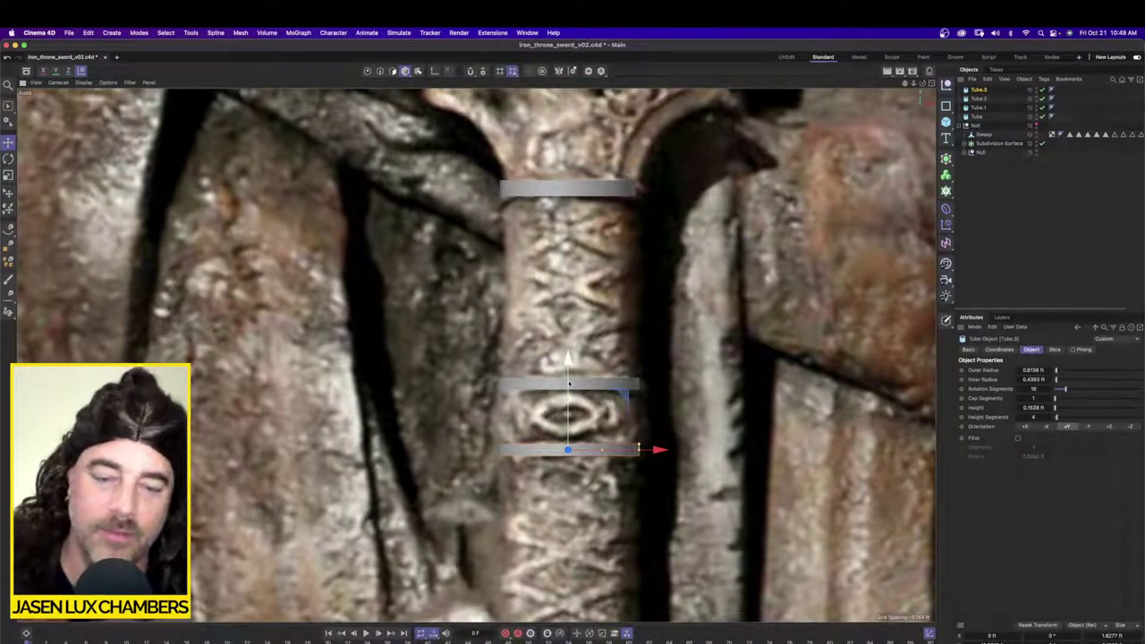
scroll(734, 351, "down", 4)
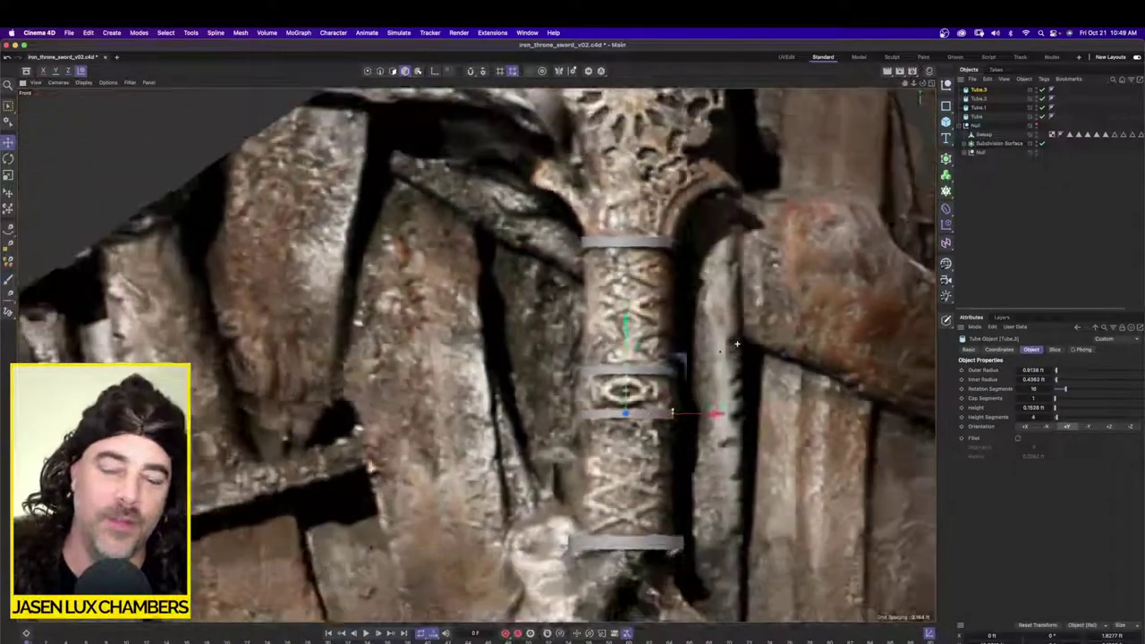
scroll(797, 431, "up", 3)
middle_click_drag(808, 419, 702, 405, "alt")
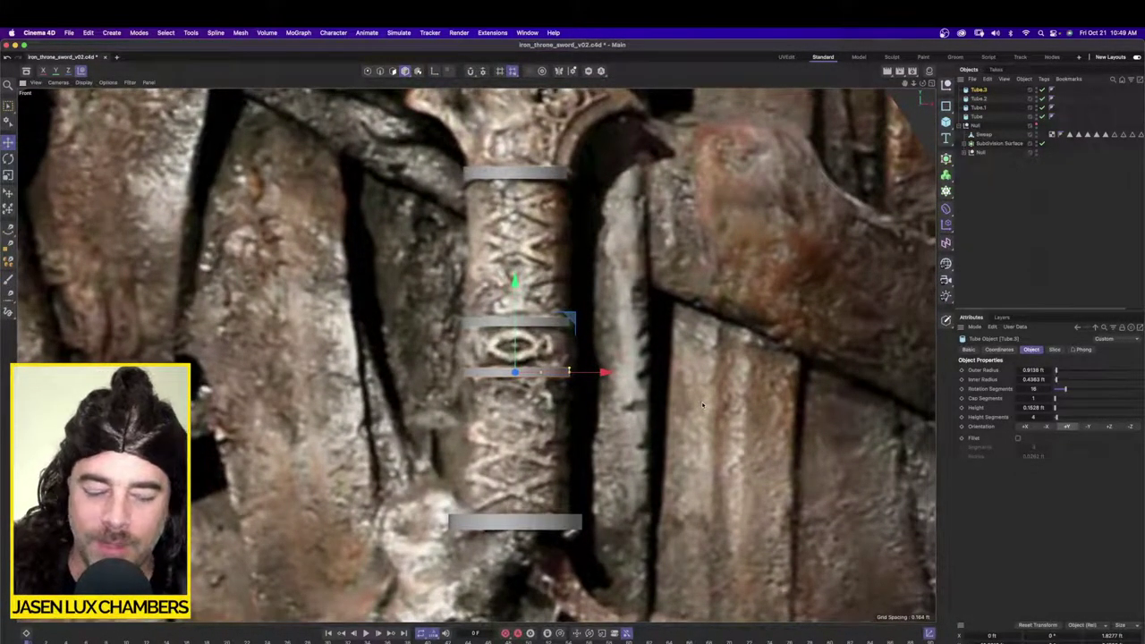
Step: Clear the selection and collapse the Null group in the object hierarchy
left_click(965, 215)
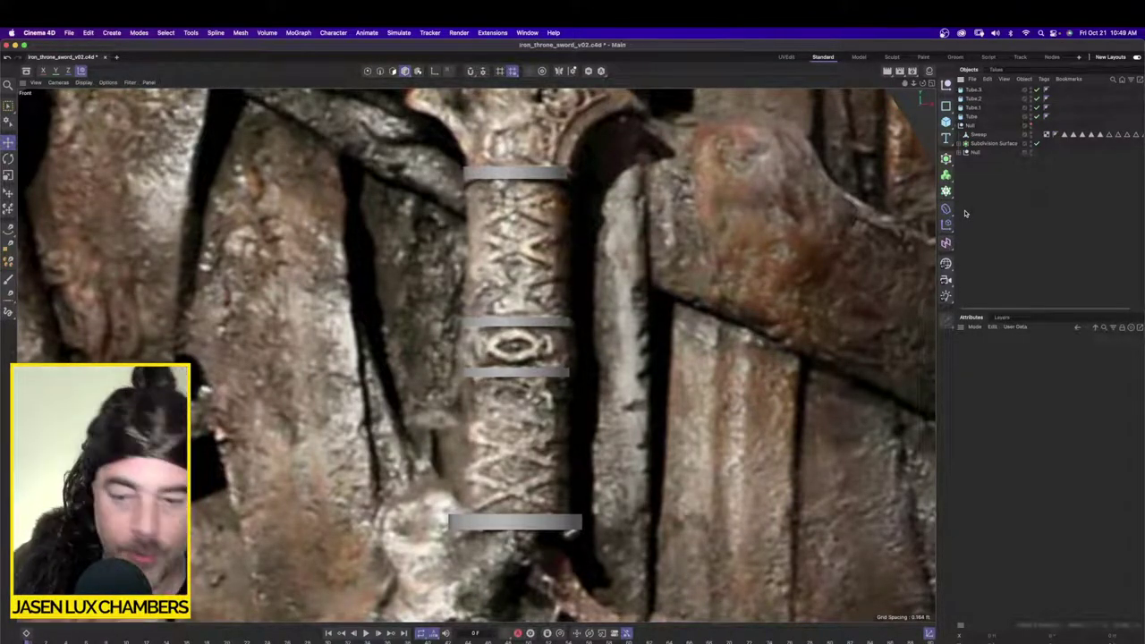
scroll(965, 214, "right", 2)
scroll(910, 171, "right", 1)
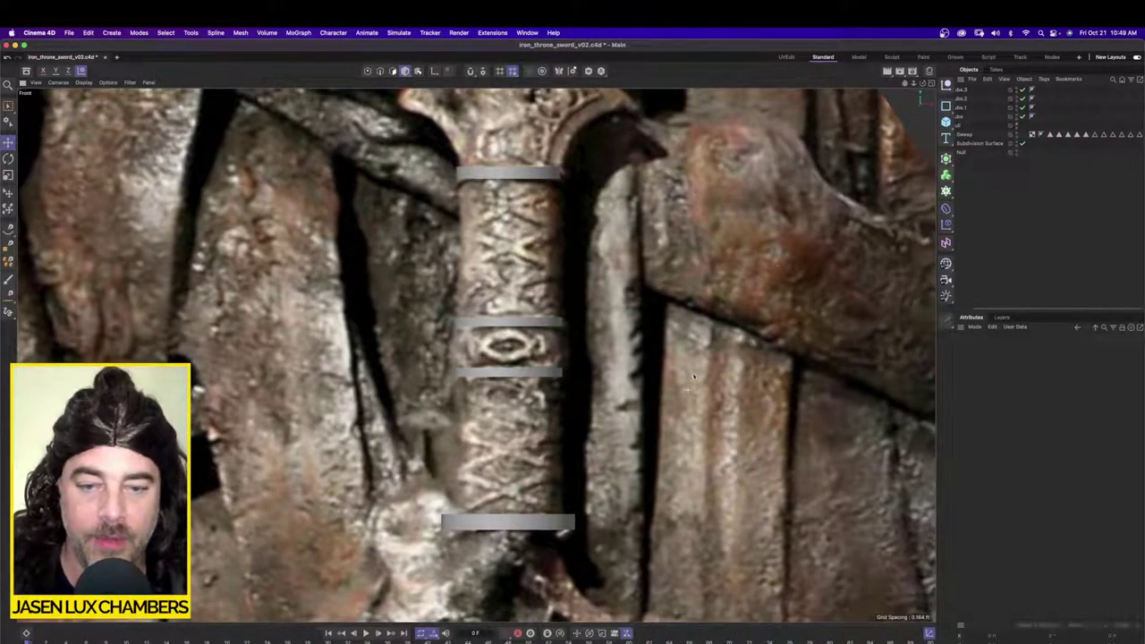
scroll(1021, 190, "left", 2)
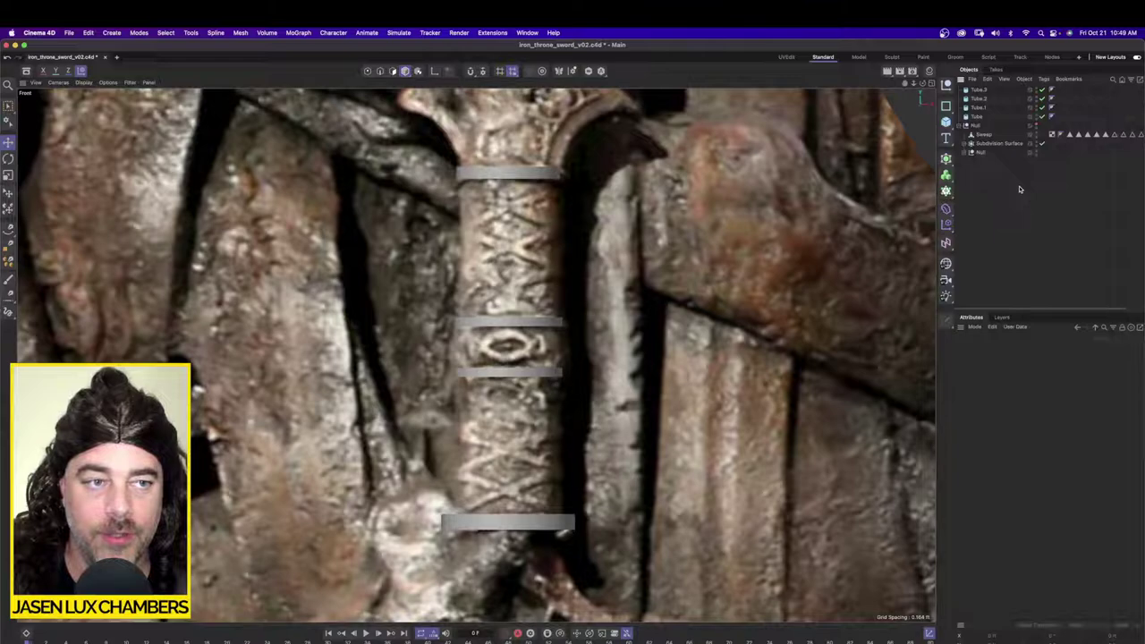
left_click(959, 127)
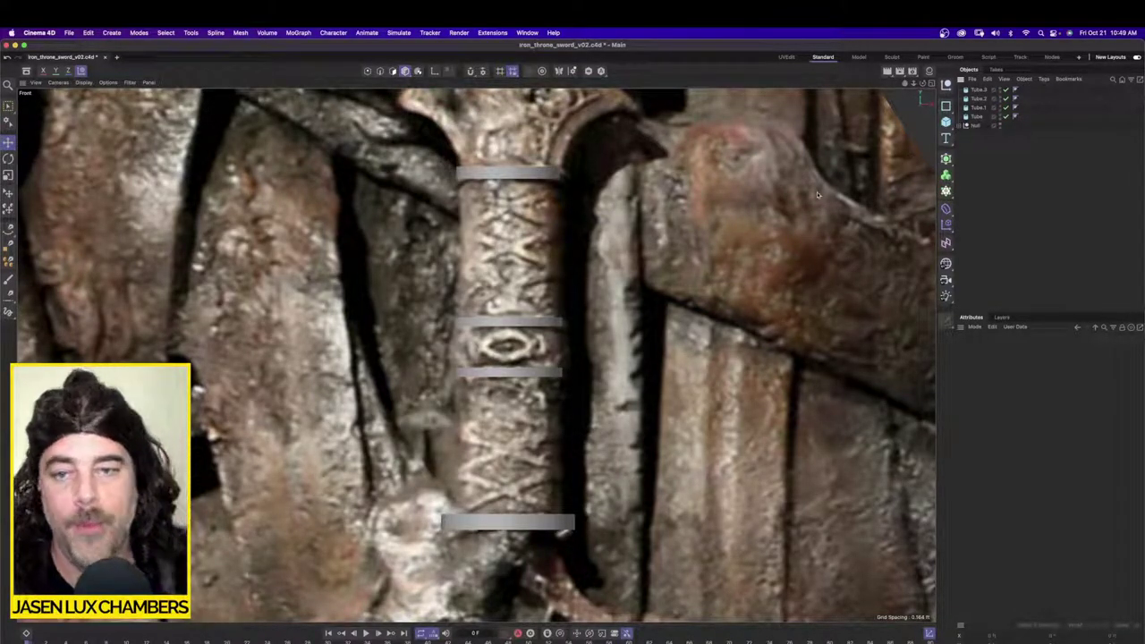
Step: Try to trace a diagonal strand of the crisscross wrap on the upper grip with the Spline Pen
left_click_drag(817, 191, 540, 333, "alt")
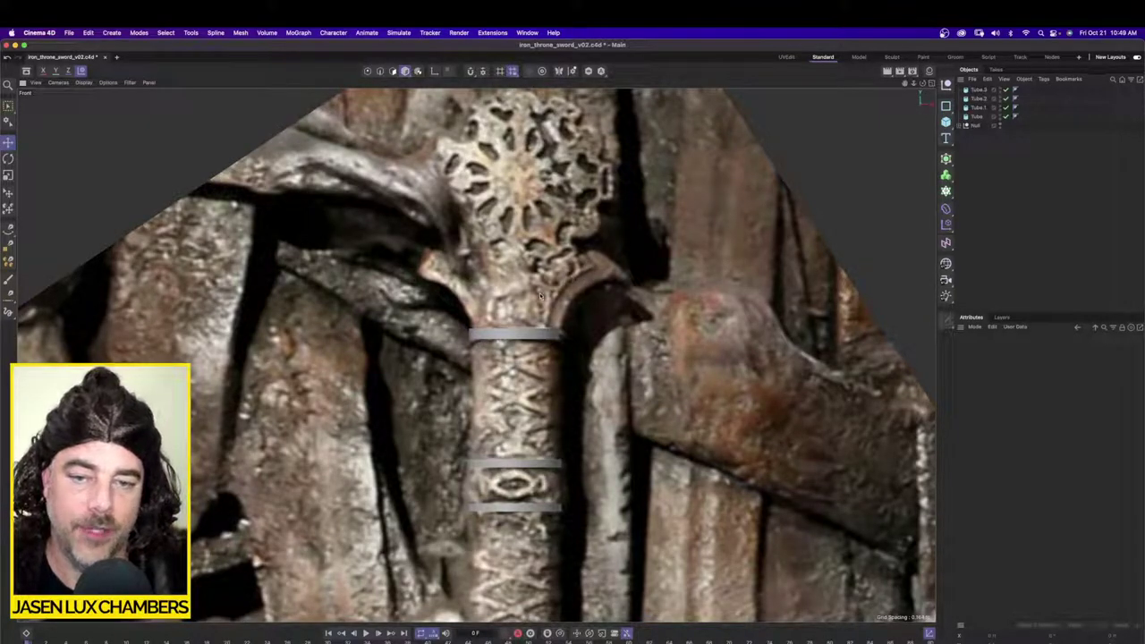
right_click_drag(590, 256, 577, 344, "alt")
middle_click_drag(577, 343, 579, 284, "alt")
right_click_drag(574, 276, 589, 270, "alt")
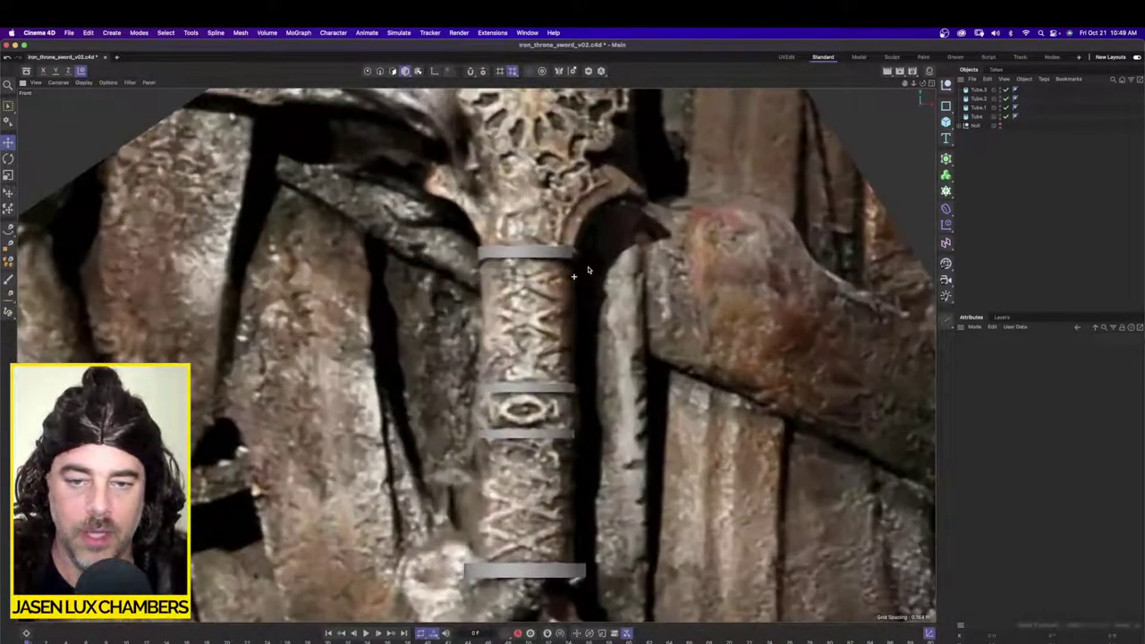
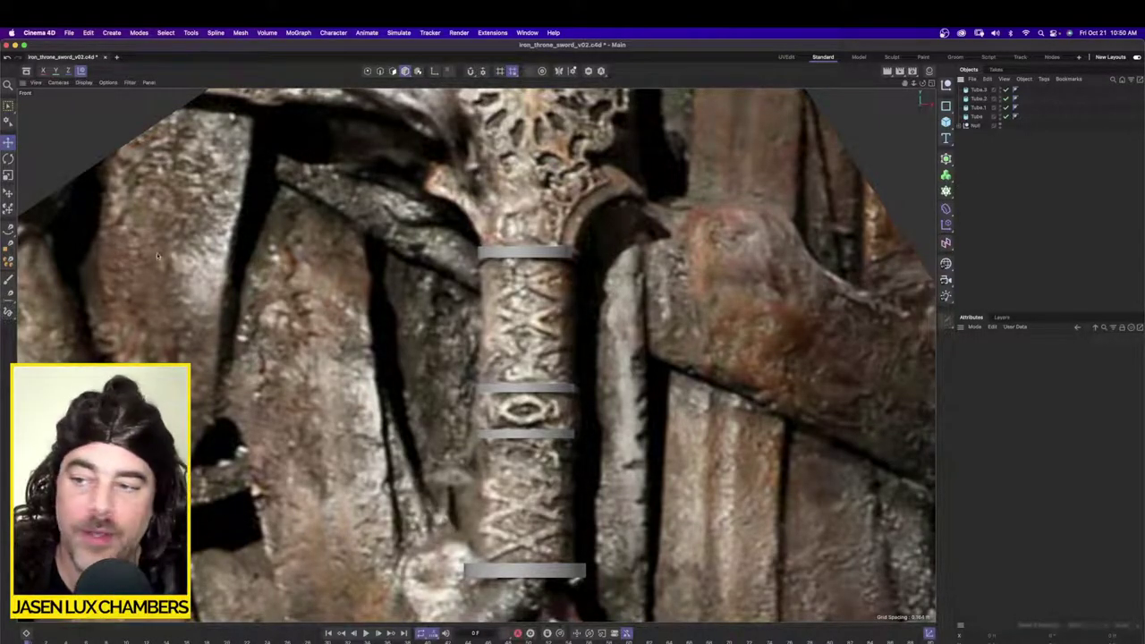
left_click(8, 229)
scroll(589, 306, "up", 2)
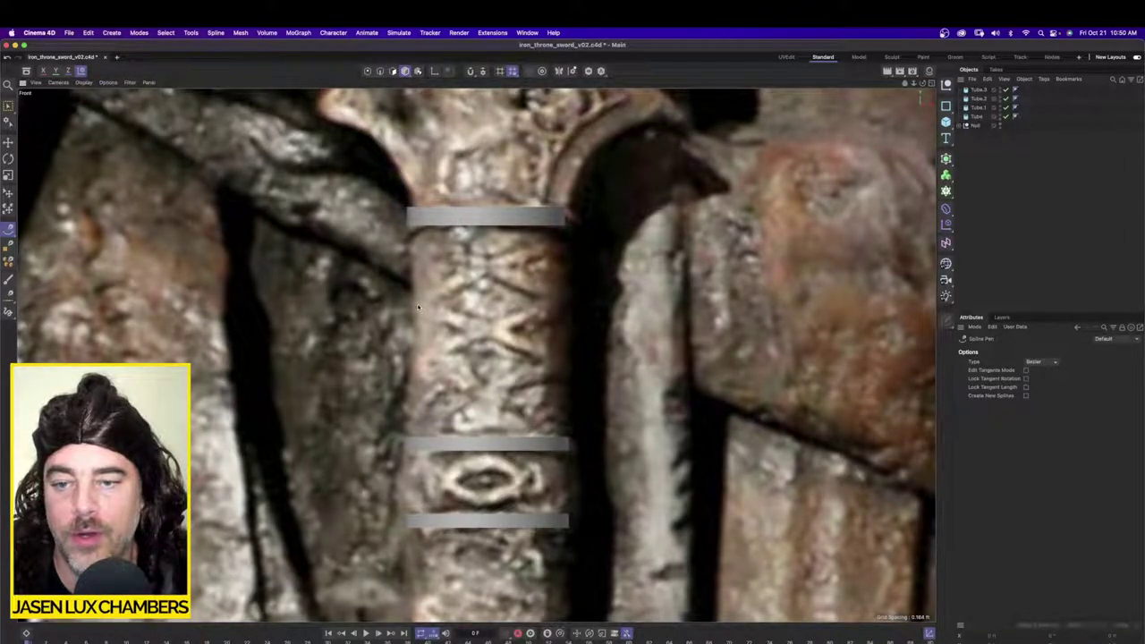
left_click(417, 307)
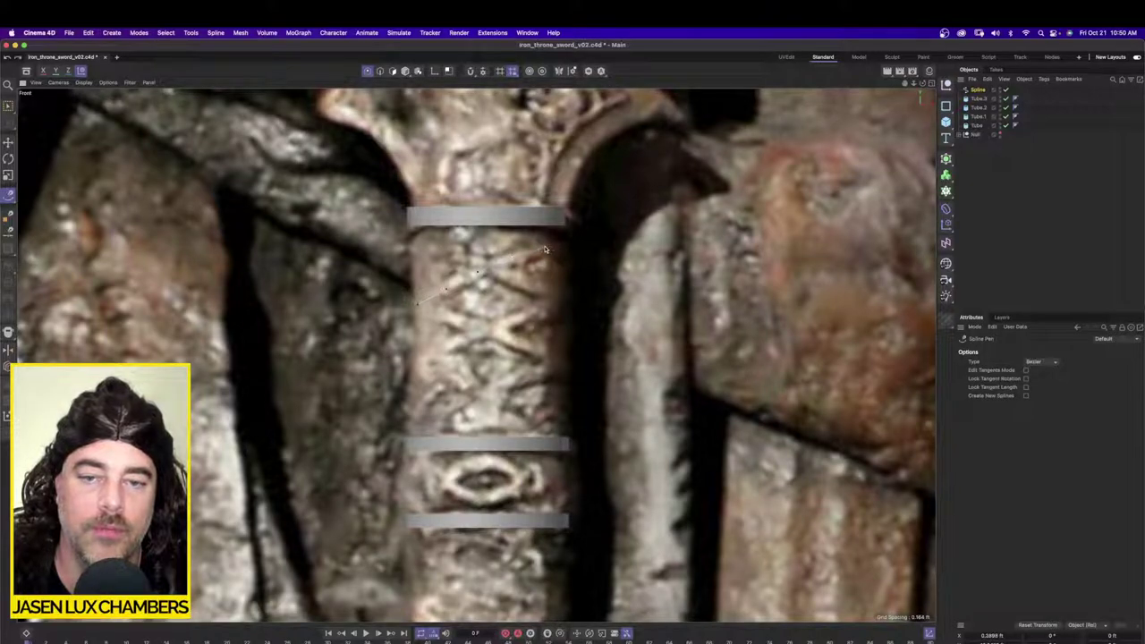
key("super+z")
key("super+z")
key("super+z")
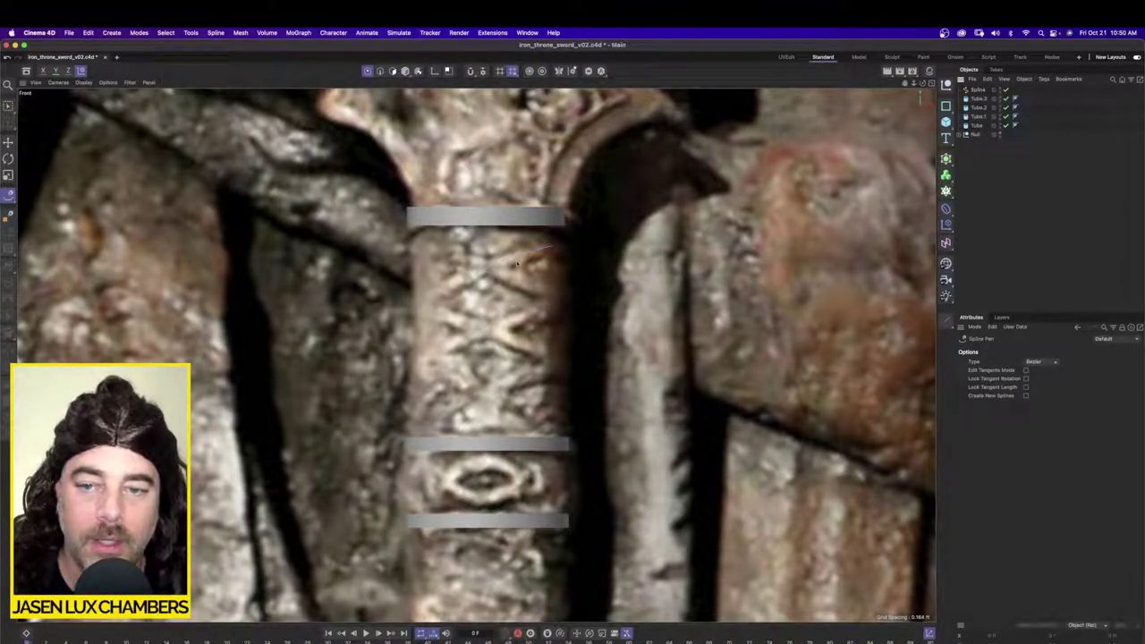
Step: Trace the opposite diagonal strand of the crisscross wrap on the upper grip with the Spline Pen
left_click(425, 243)
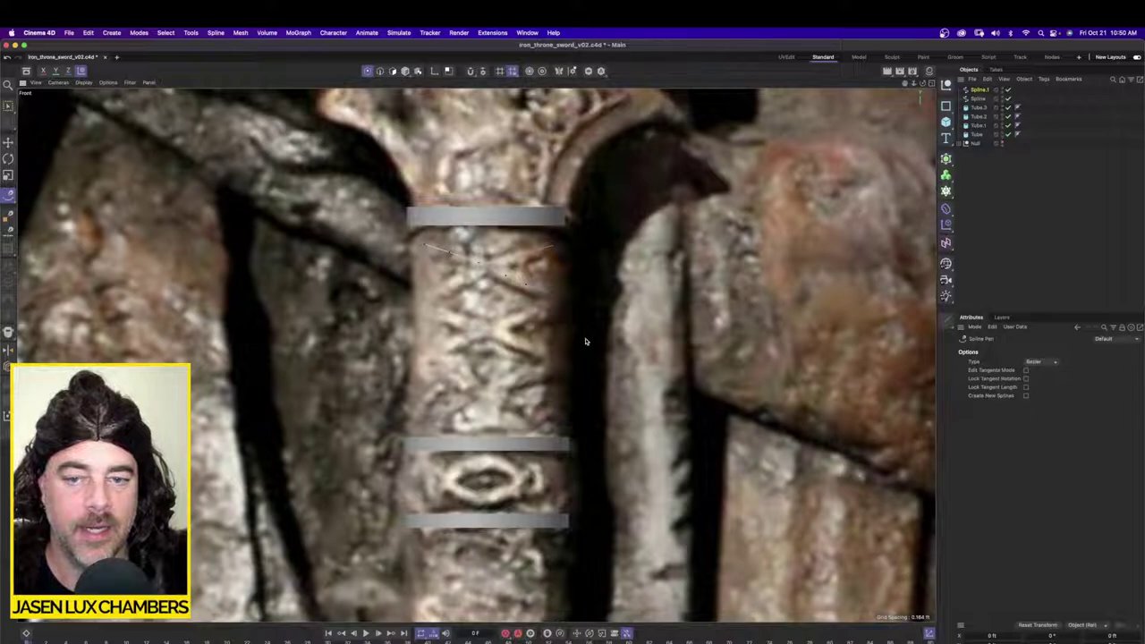
scroll(586, 341, "down", 8)
scroll(585, 339, "up", 1)
middle_click_drag(585, 339, 578, 308, "alt")
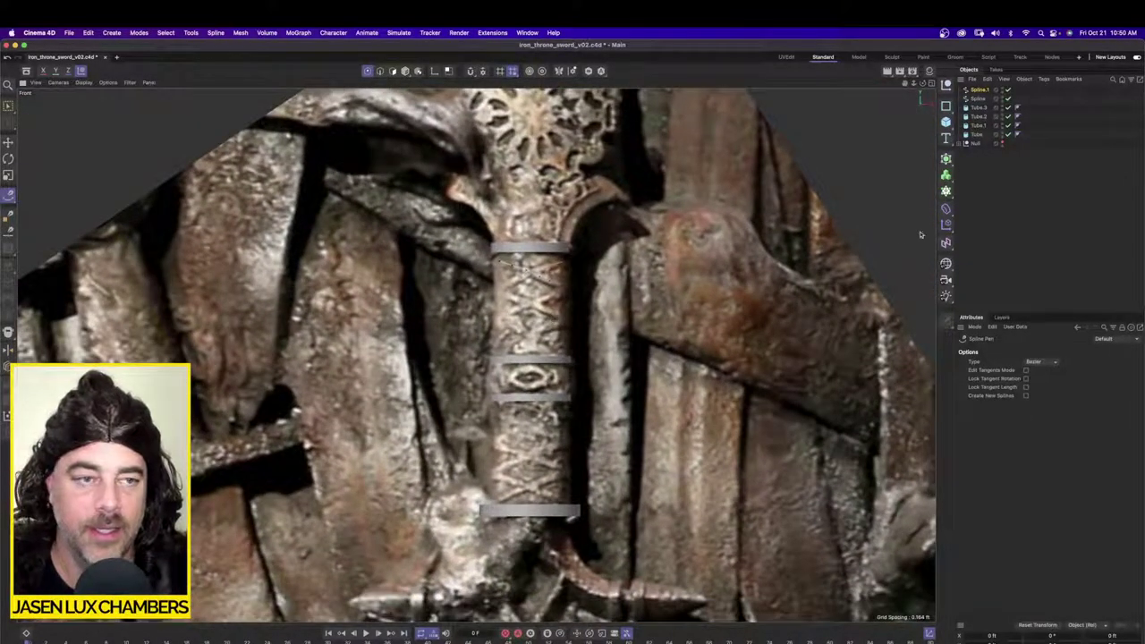
Step: Add a Cylinder primitive and move it up over the sword's grip in the front view
left_click(945, 121)
left_click(1044, 133)
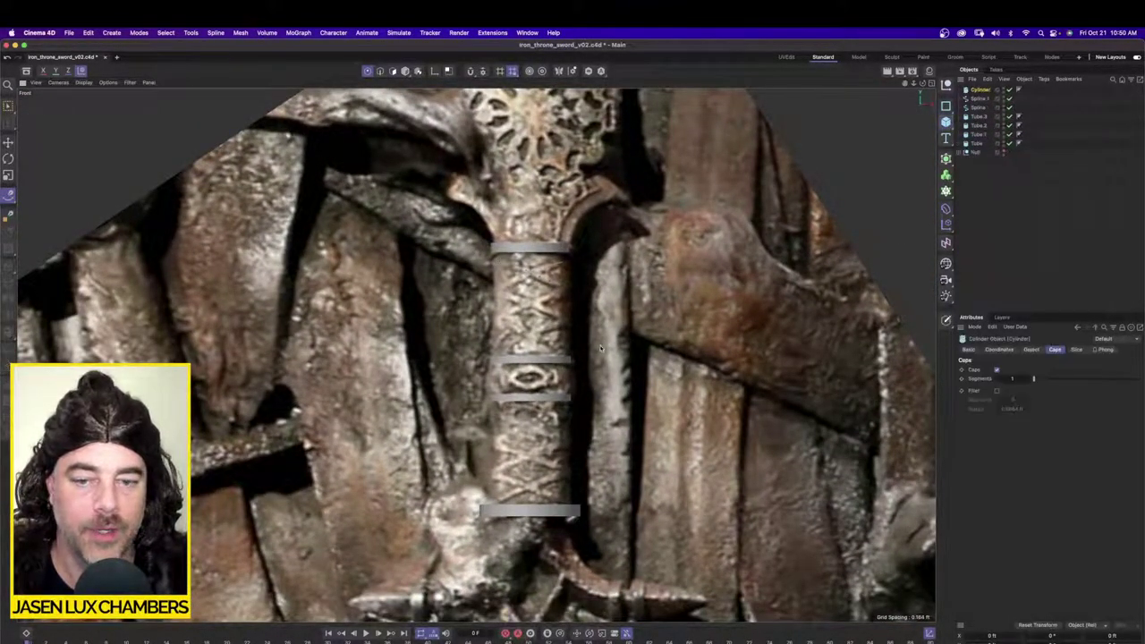
left_click(8, 142)
scroll(466, 504, "down", 5)
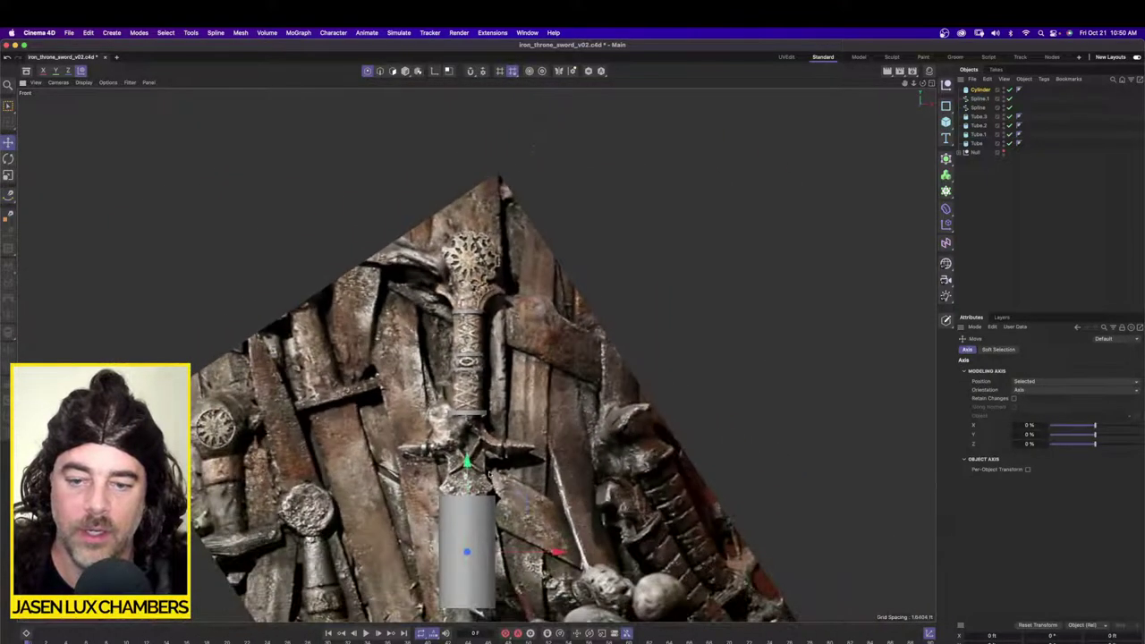
left_click_drag(466, 504, 466, 313)
scroll(474, 385, "up", 3)
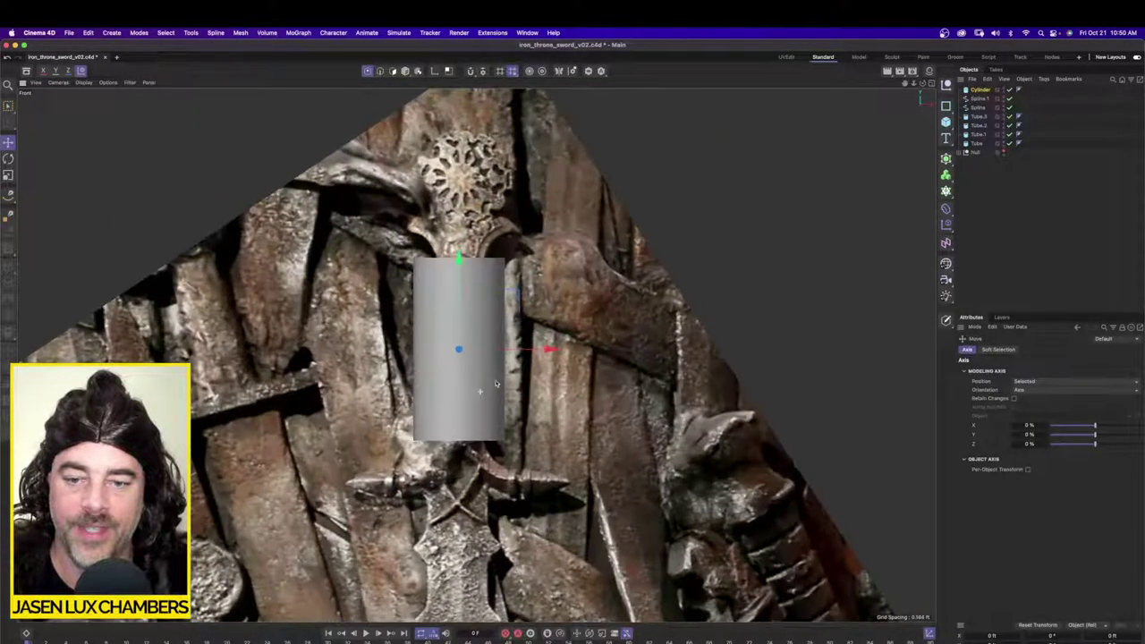
Step: Scale the cylinder down uniformly to the width of the grip and centre it between the upper and lower rings
left_click(8, 176)
left_click_drag(250, 164, 219, 164)
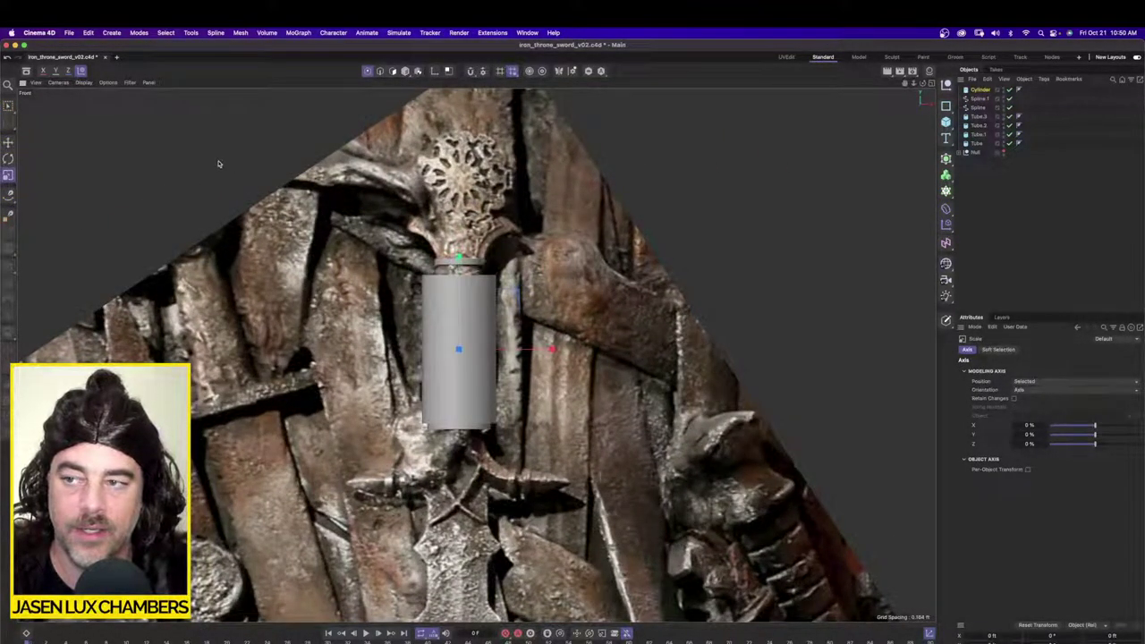
left_click(11, 144)
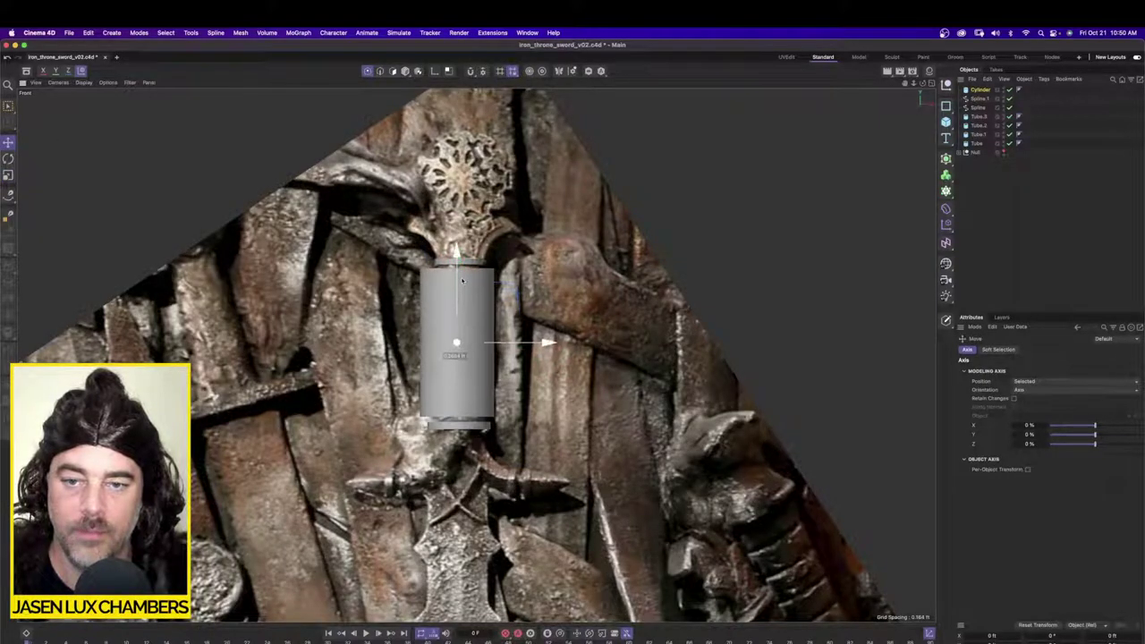
left_click_drag(459, 291, 459, 284)
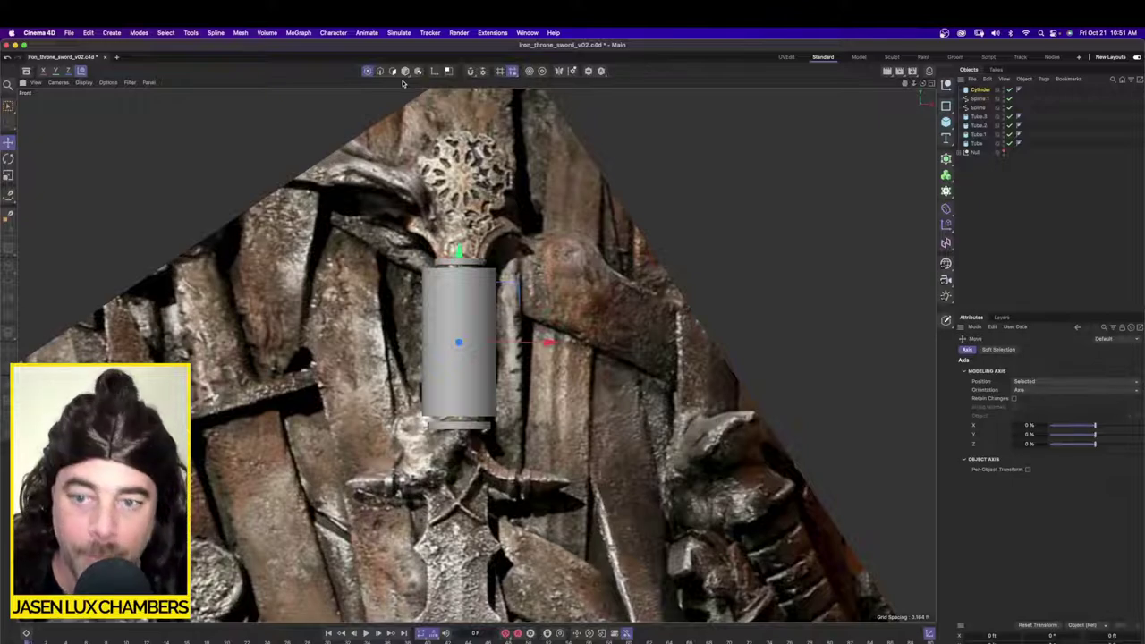
left_click(9, 176)
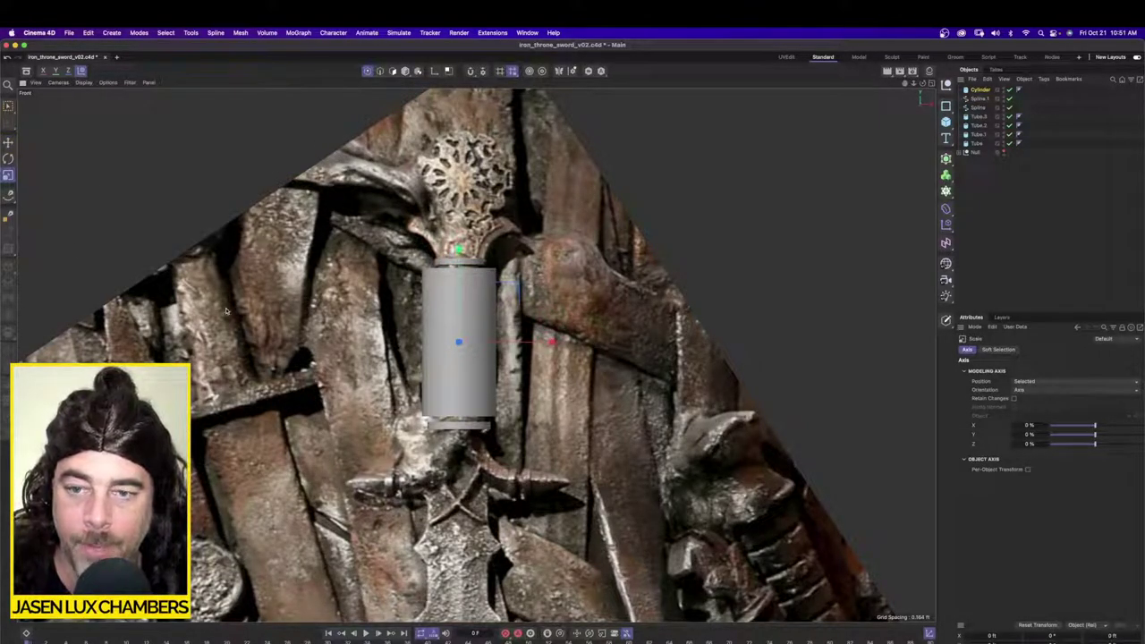
left_click_drag(570, 222, 430, 224)
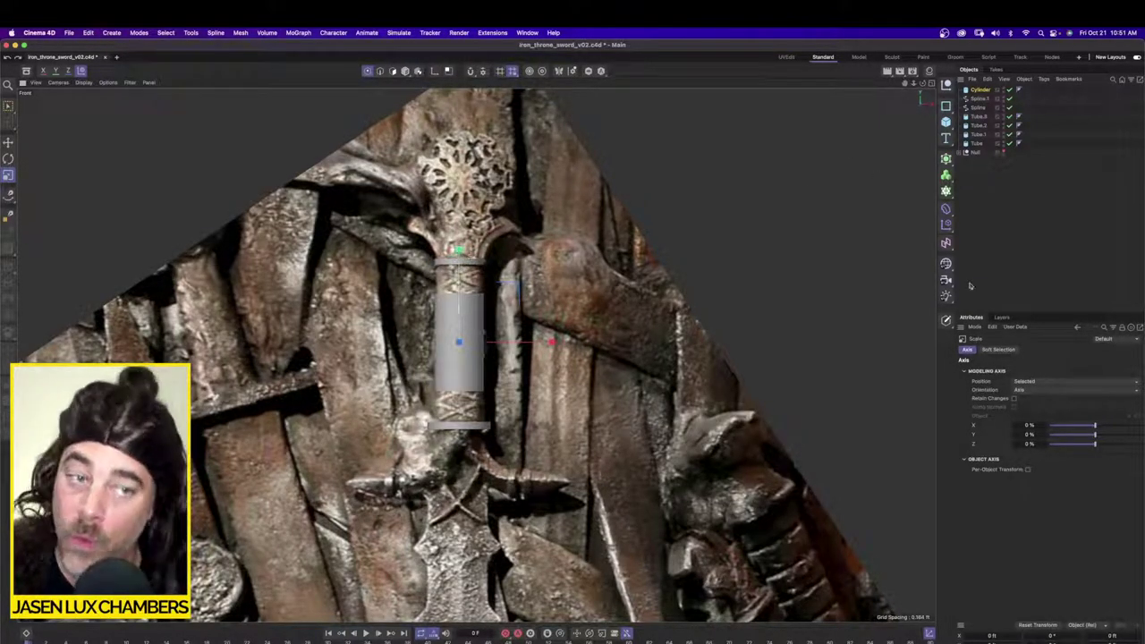
Step: Make the cylinder editable and stretch it lengthwise to span the grip from the top ring to the bottom ring
left_click(946, 322)
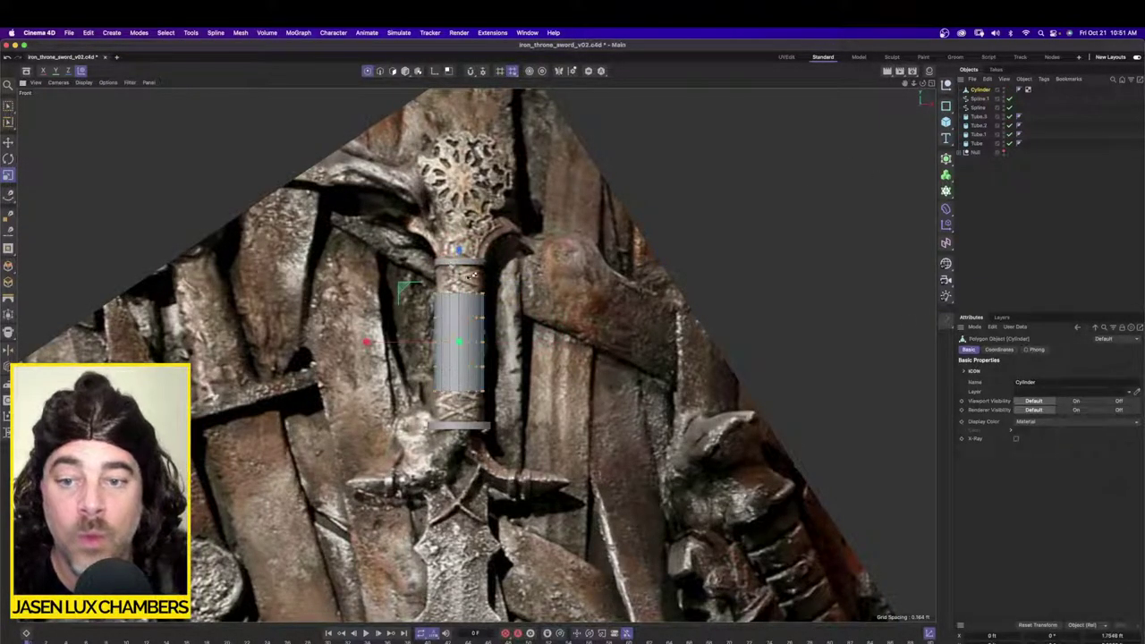
left_click_drag(458, 251, 460, 225)
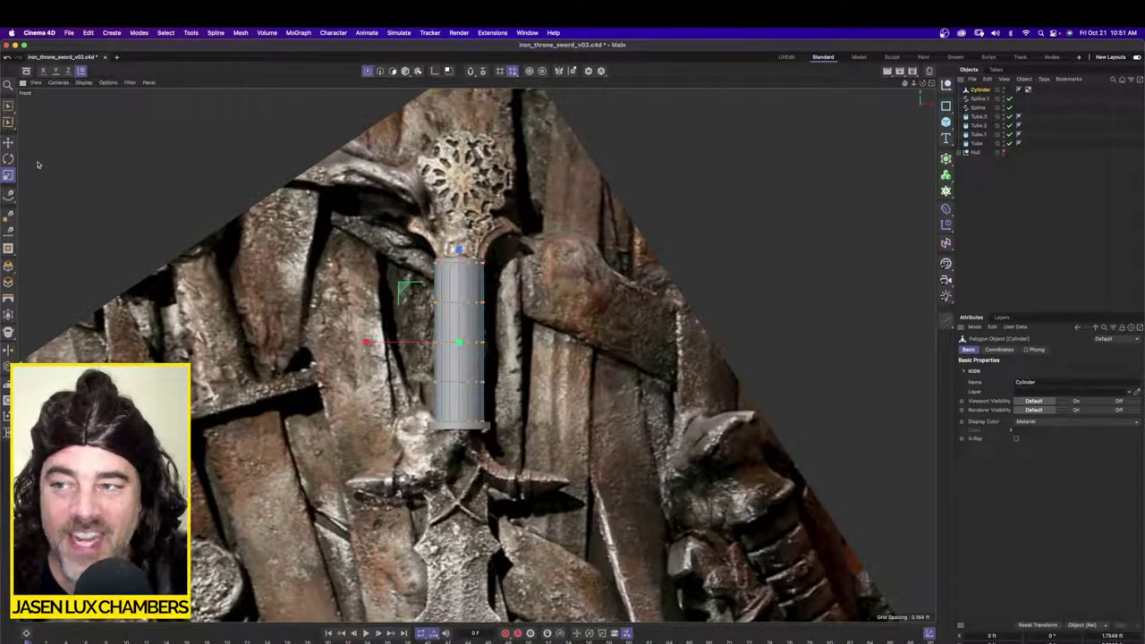
left_click(8, 142)
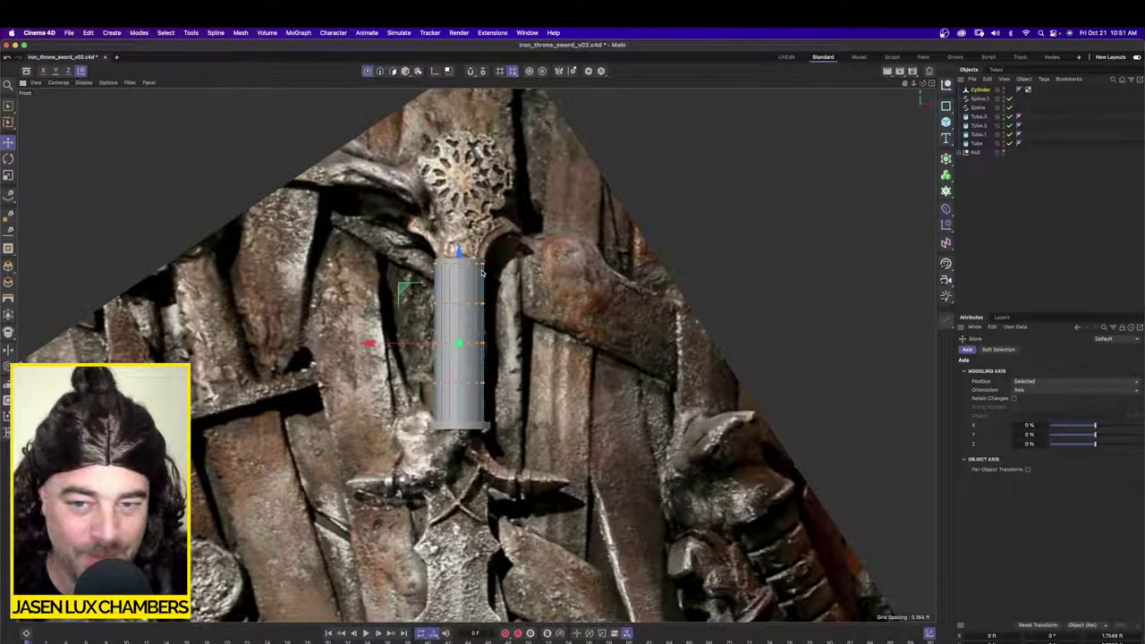
scroll(492, 269, "up", 3)
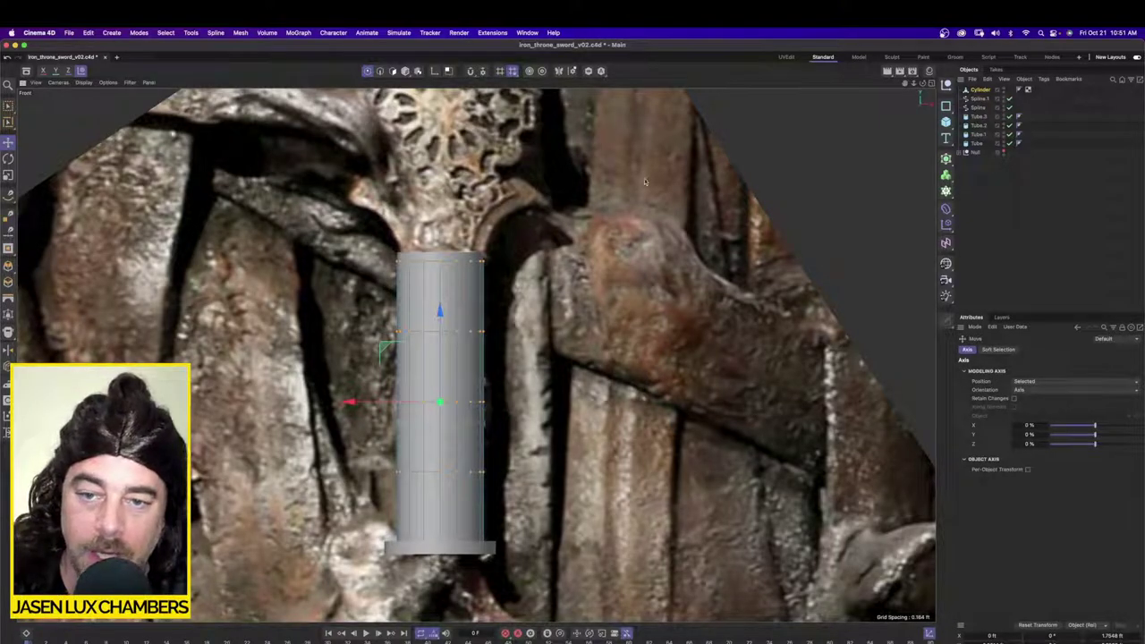
left_click(8, 175)
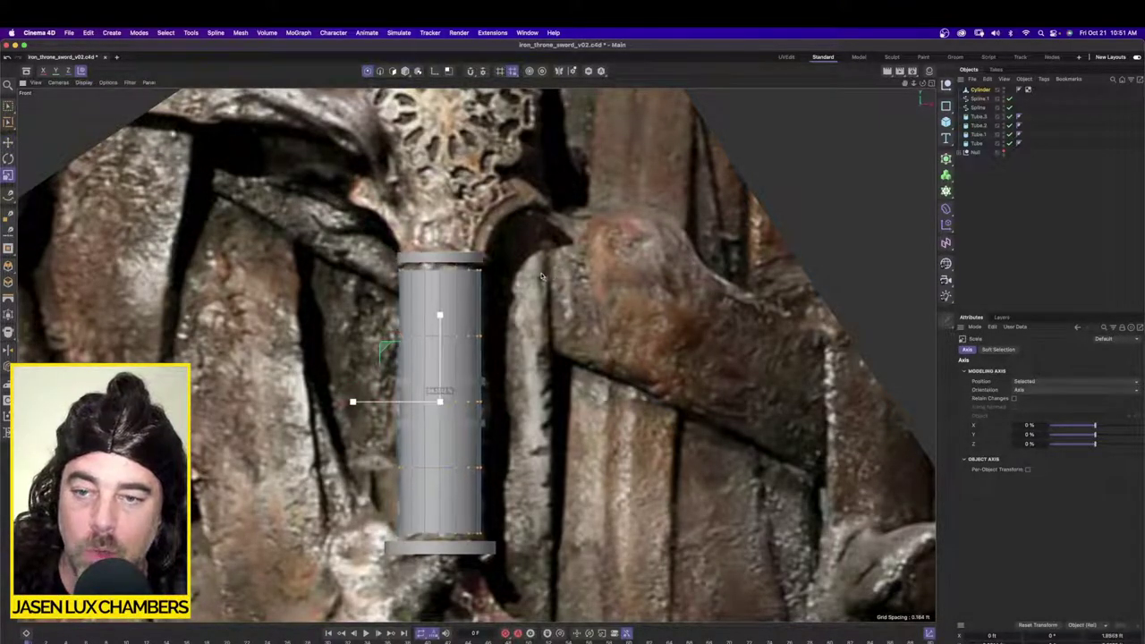
left_click_drag(514, 280, 530, 279)
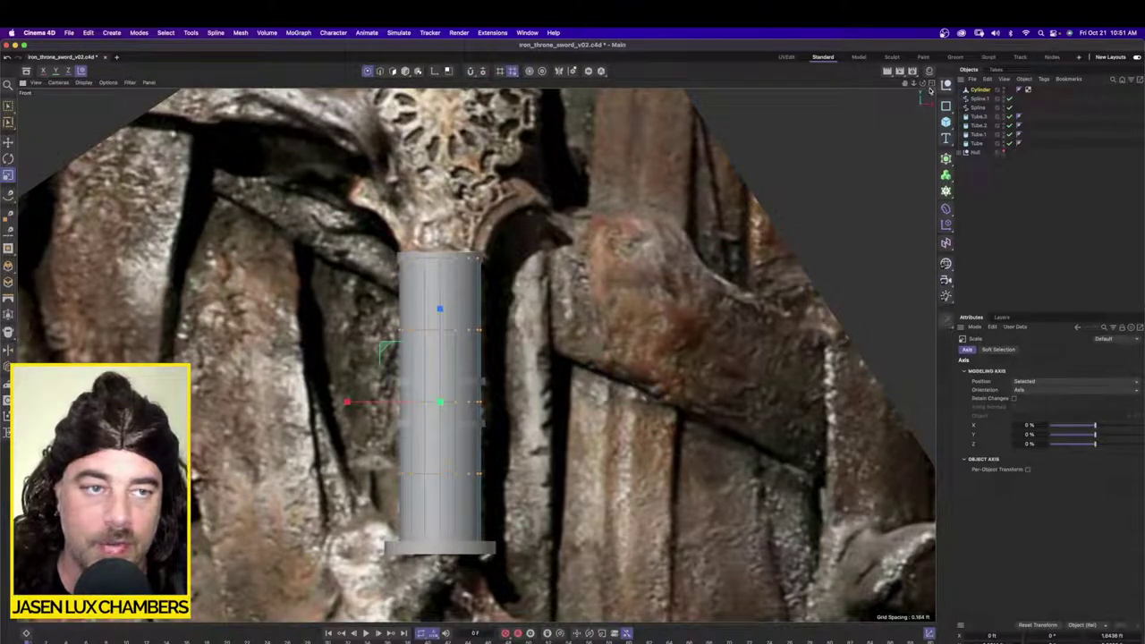
Step: Group the four ring tubes, Tube through Tube.3, under a Null
left_click(931, 84)
mouse_move(675, 184)
left_mouse_down()
mouse_move(682, 153)
mouse_move(684, 178)
left_mouse_up()
left_click(472, 82)
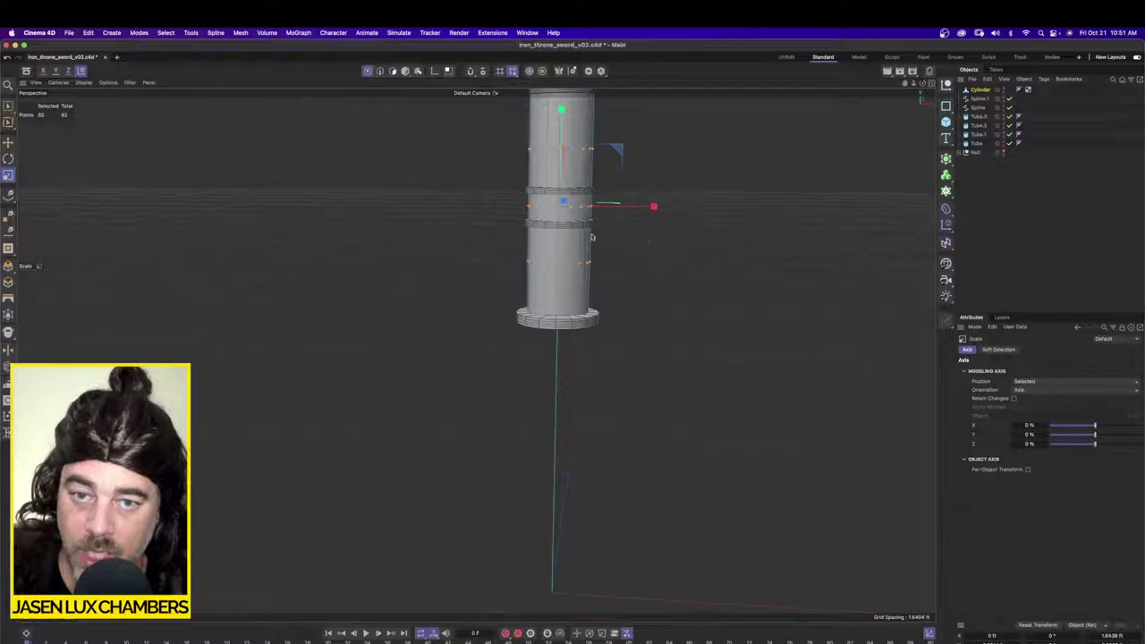
left_click_drag(592, 236, 906, 210, "alt")
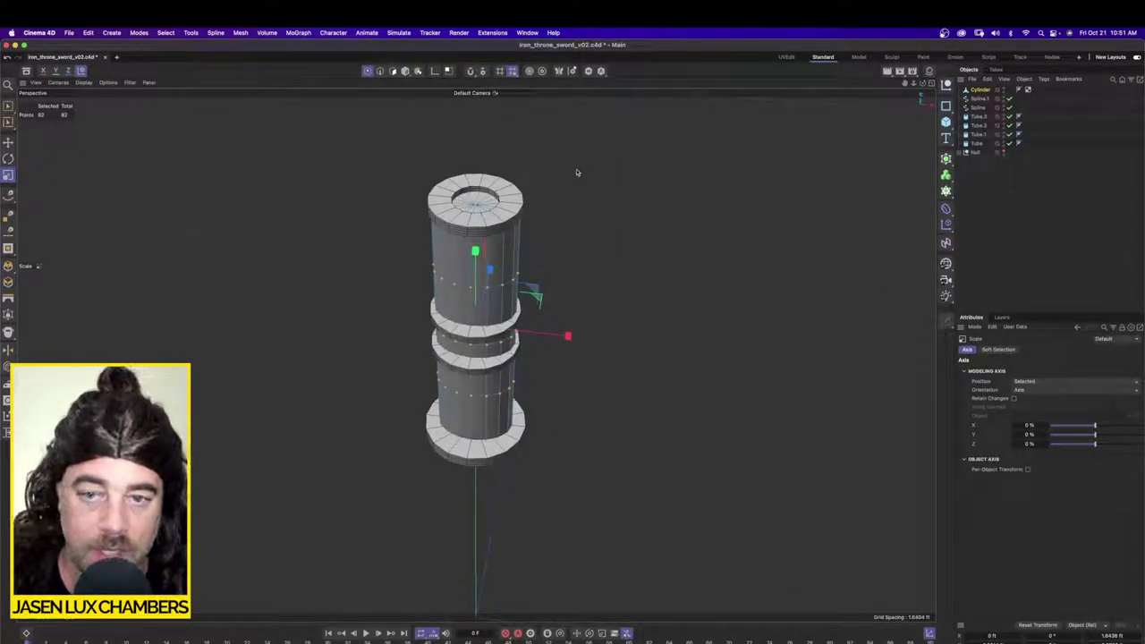
left_click(977, 144)
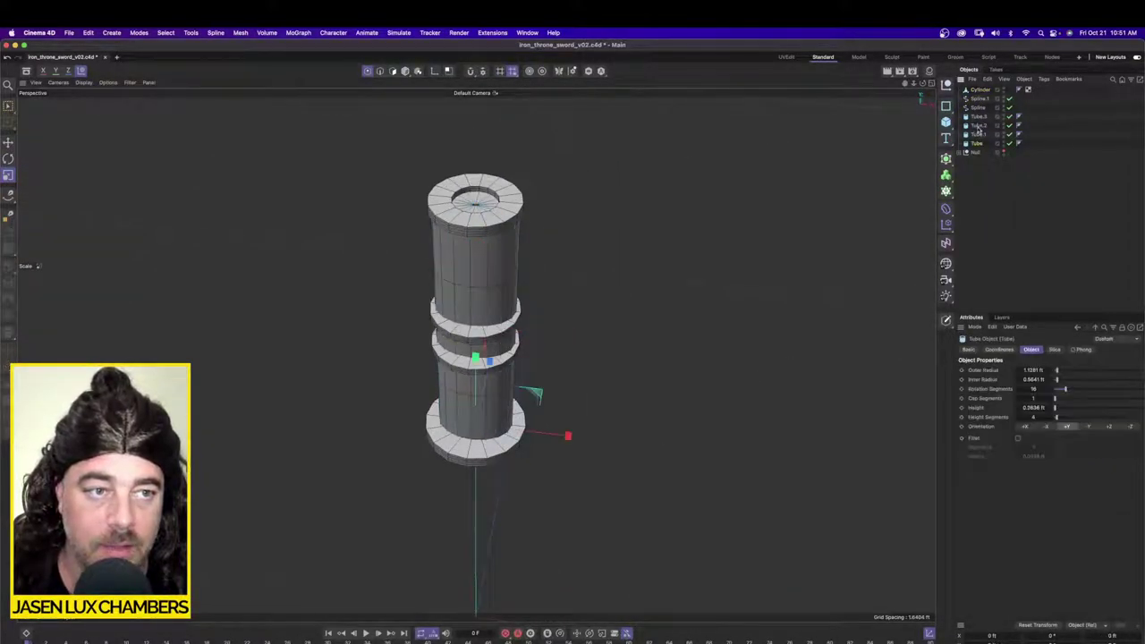
left_click(979, 117, "shift")
key("alt+g")
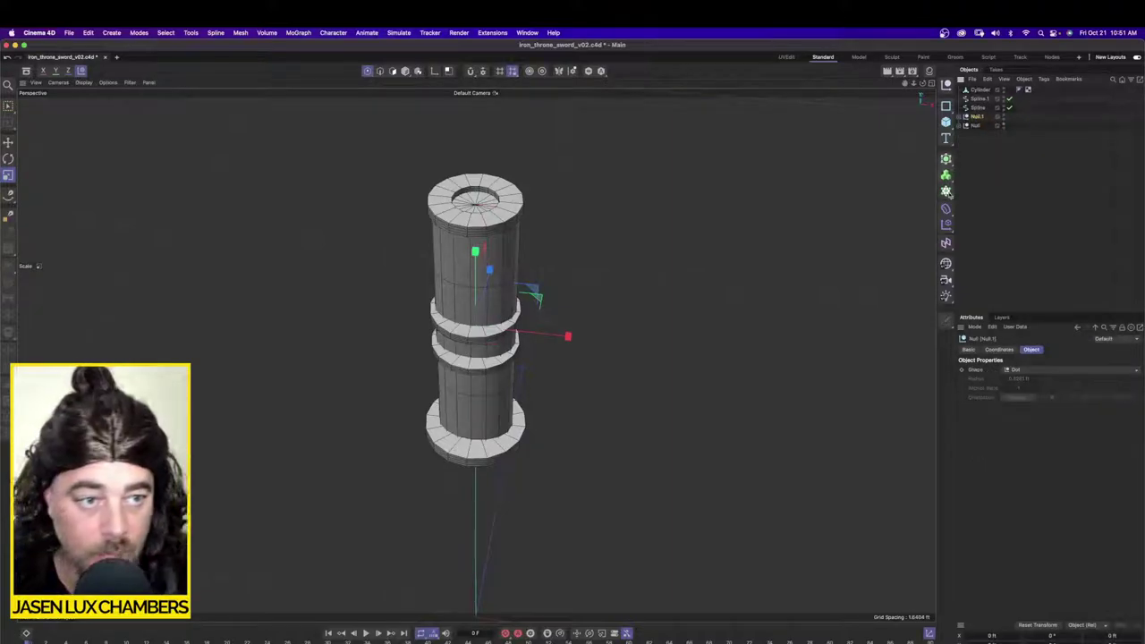
Step: Add an FFD deformer and move its cage up so that it encloses the grip and all four rings
left_click(946, 208)
left_click(993, 273)
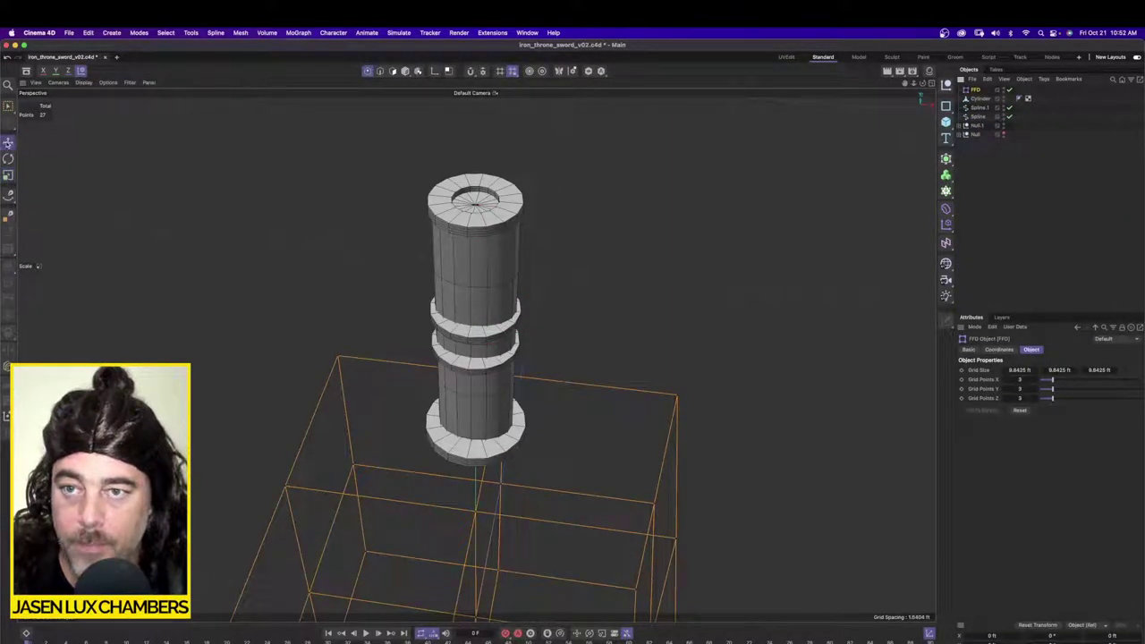
left_click(8, 143)
left_click_drag(544, 369, 549, 306, "alt")
scroll(549, 307, "down", 5)
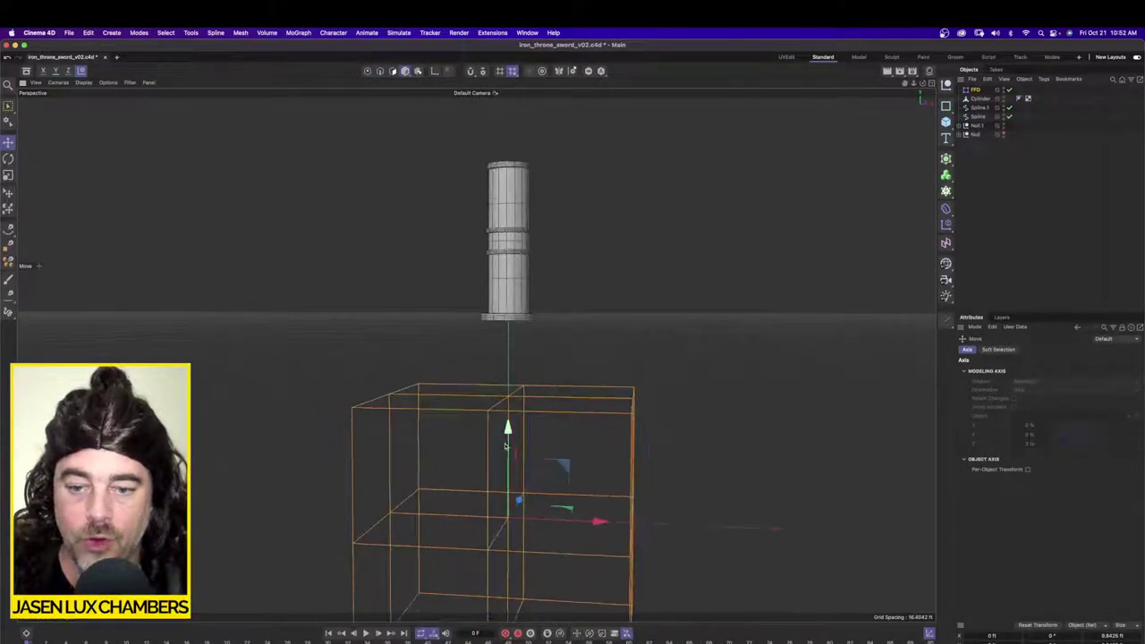
left_click_drag(506, 451, 472, 183)
middle_click_drag(526, 186, 494, 236, "alt")
left_click_drag(492, 235, 489, 263, "alt")
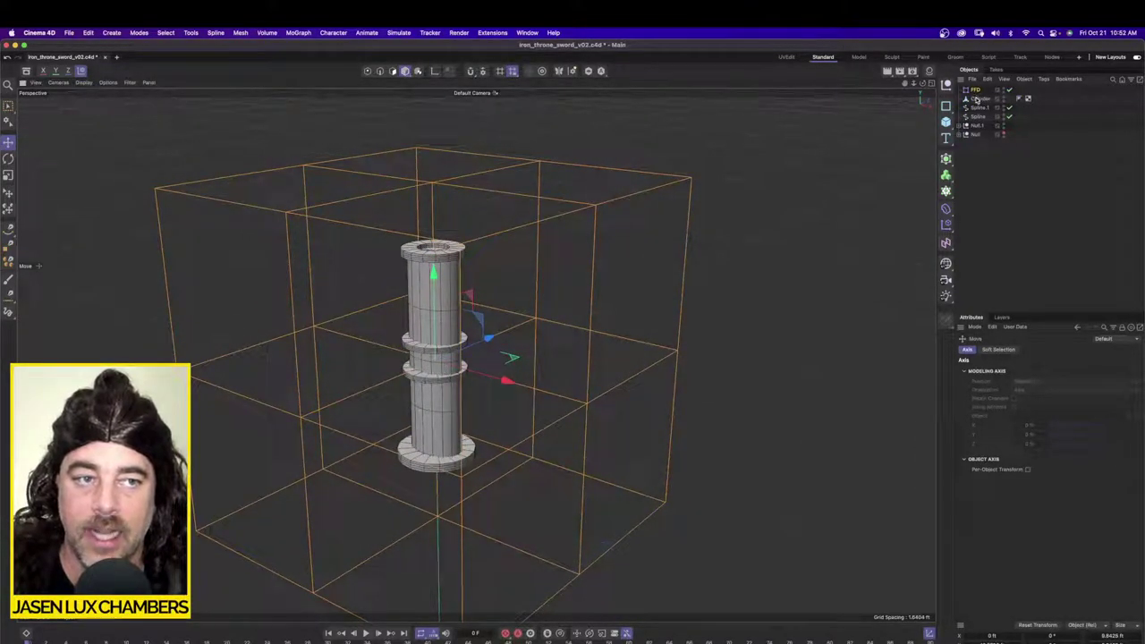
Step: Nest the FFD deformer inside the rings' Null group and reduce its grid points to 2 in X, Y and Z
left_click_drag(976, 91, 981, 127)
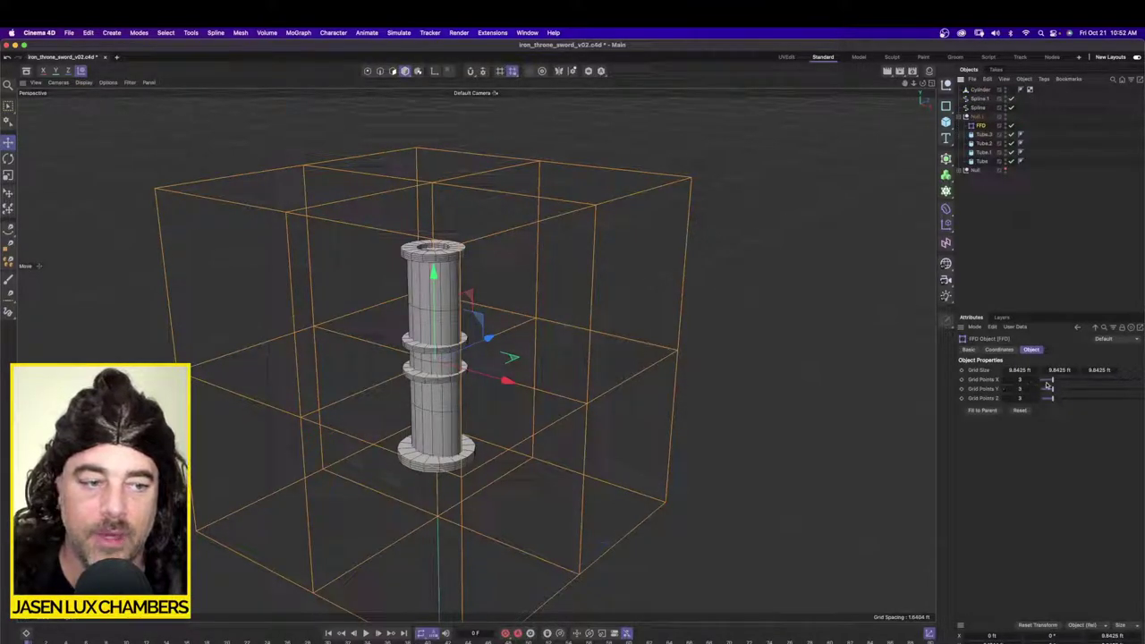
left_click_drag(1052, 380, 1006, 402)
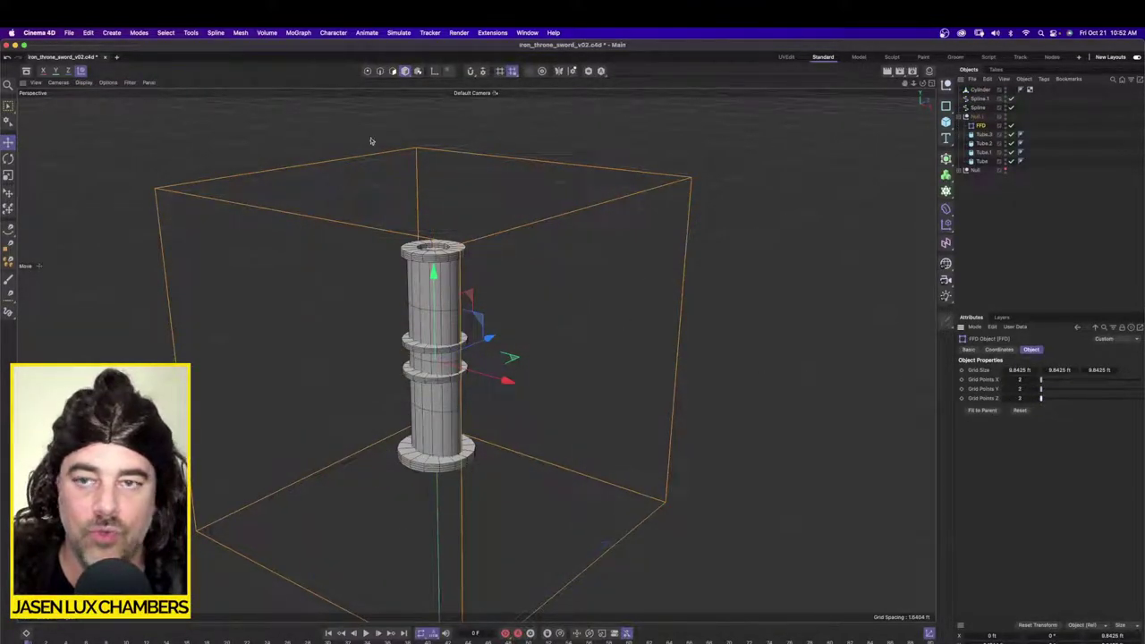
Step: Scale the FFD cage's points along the depth axis to flatten the rings into ovals
left_click(367, 71)
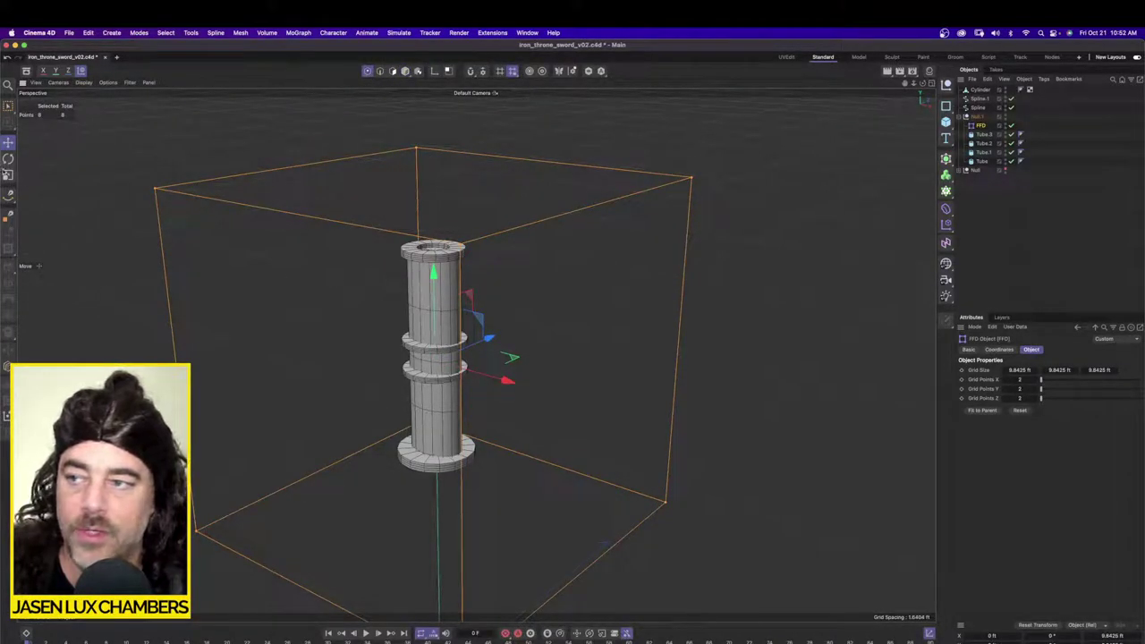
left_click(6, 174)
left_click_drag(421, 286, 470, 349, "alt")
left_click(552, 408)
left_click_drag(552, 408, 515, 336, "alt")
right_click_drag(514, 335, 555, 310, "alt")
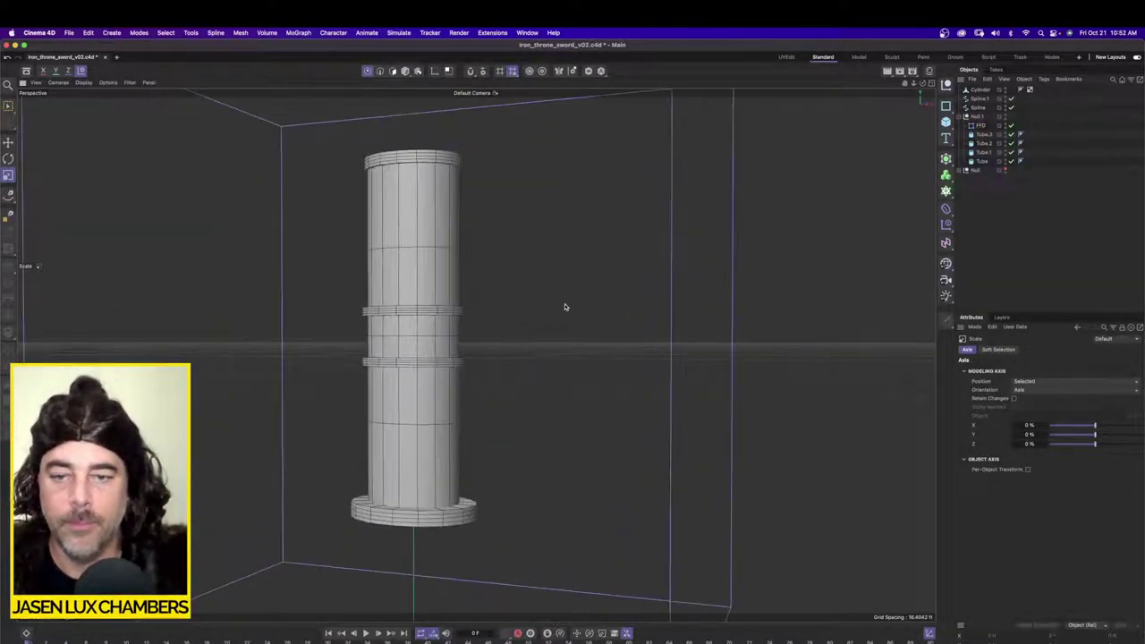
Step: Select all points of both wrap splines and move them along Z in the top view until they sit in front of the grip
left_click(979, 107)
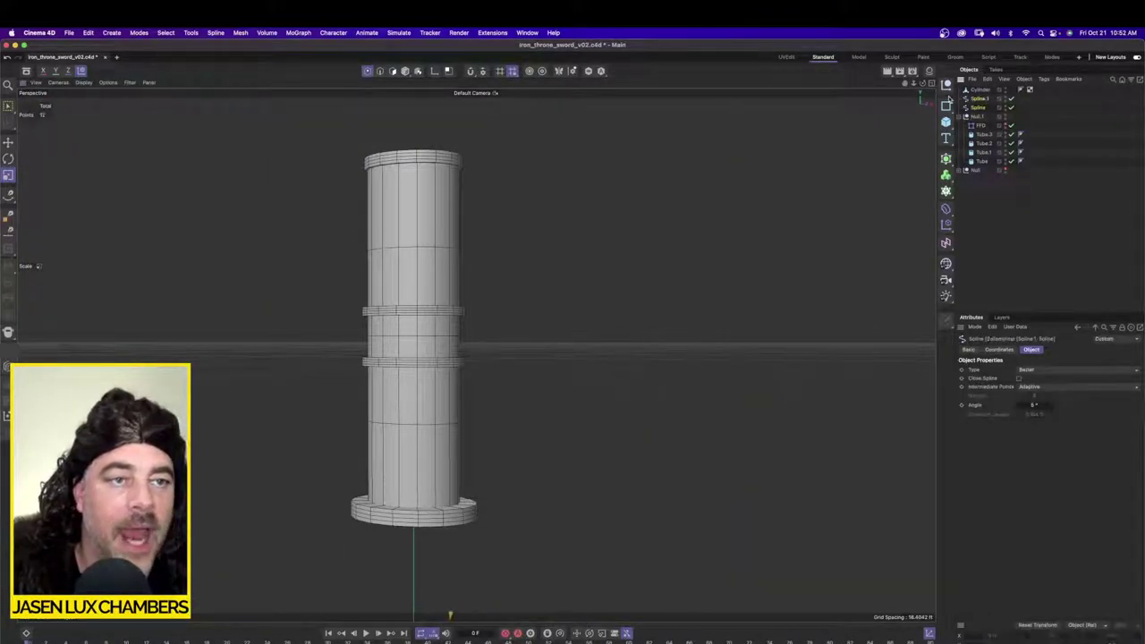
left_click(931, 82)
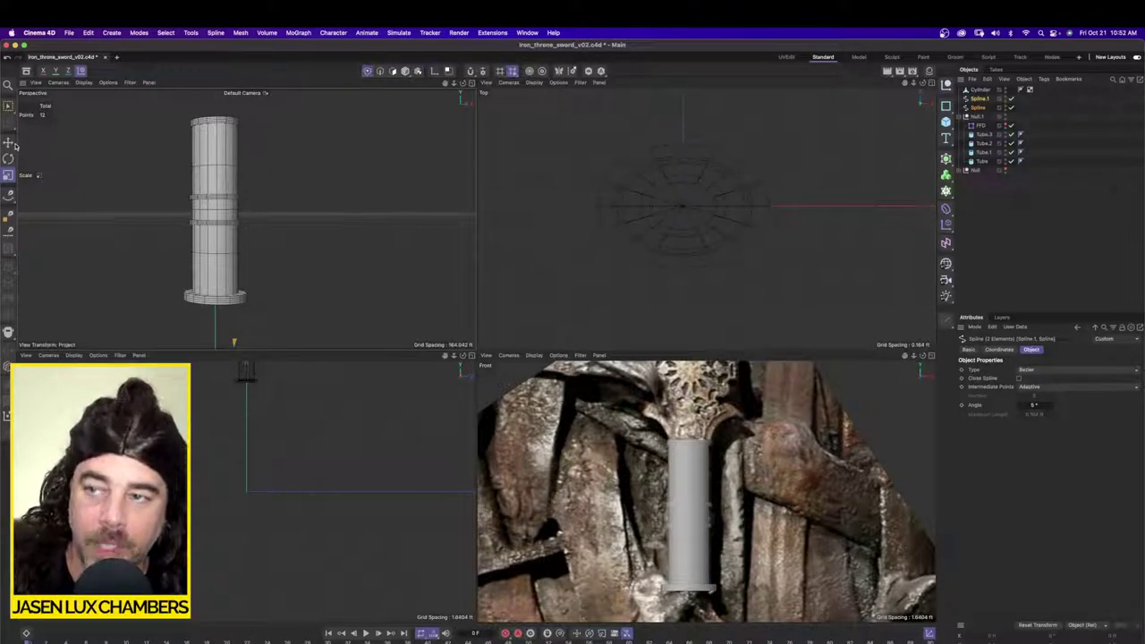
left_click(366, 71)
key("super+a")
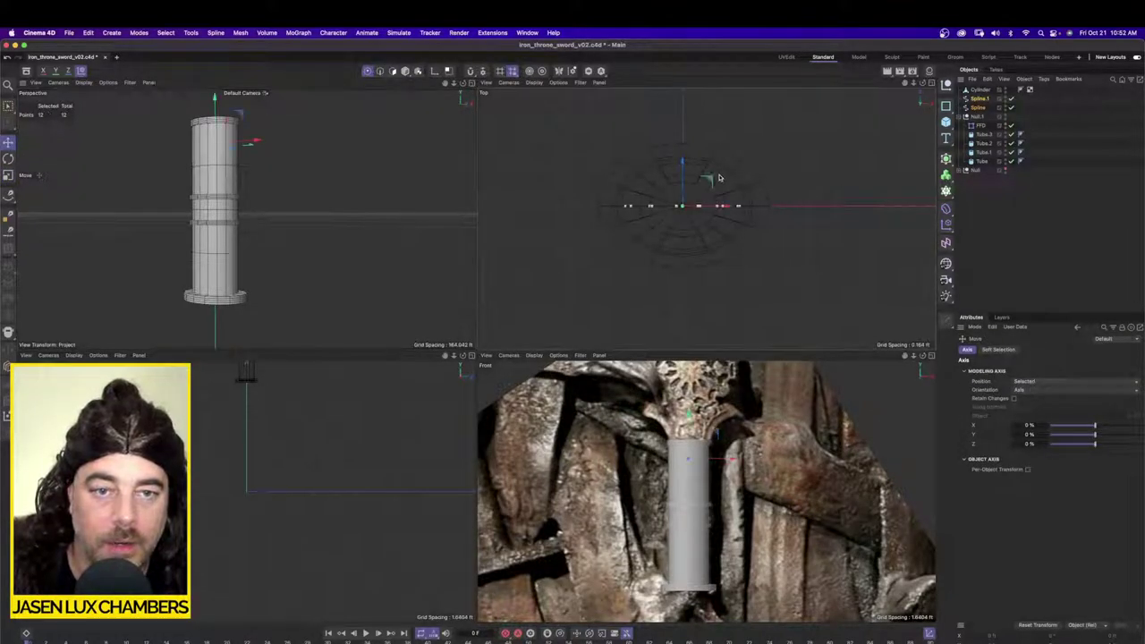
left_click_drag(687, 166, 687, 236)
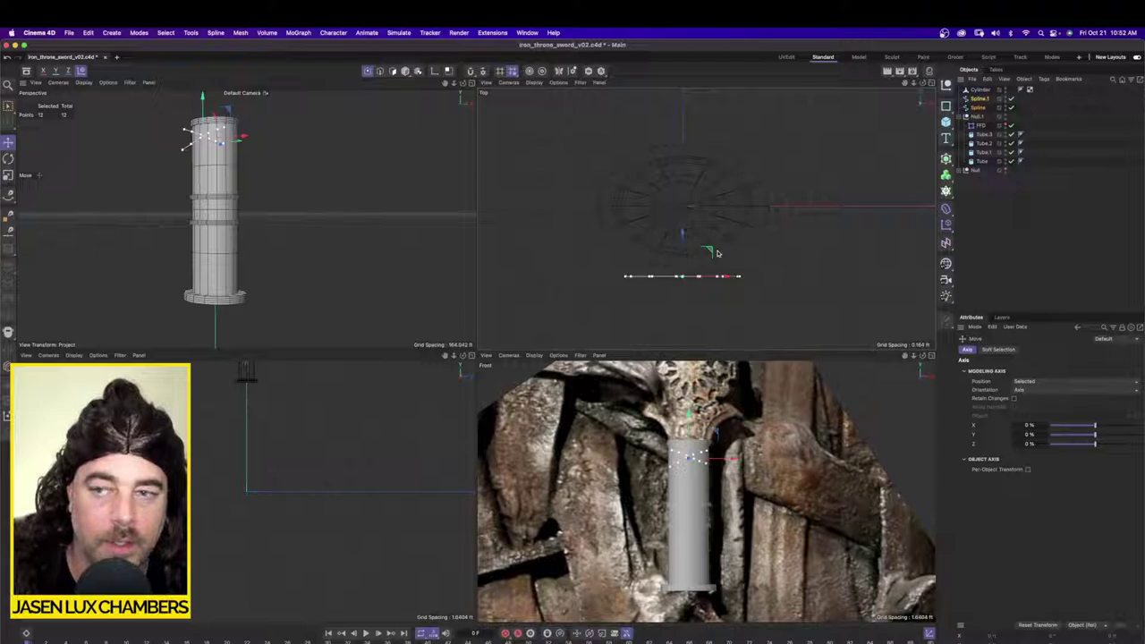
Step: In the front view, nudge the lower-left wrap end point inward and scale both left end points along X into vertical alignment
left_click(931, 355)
scroll(387, 264, "up", 2)
scroll(387, 264, "up", 1)
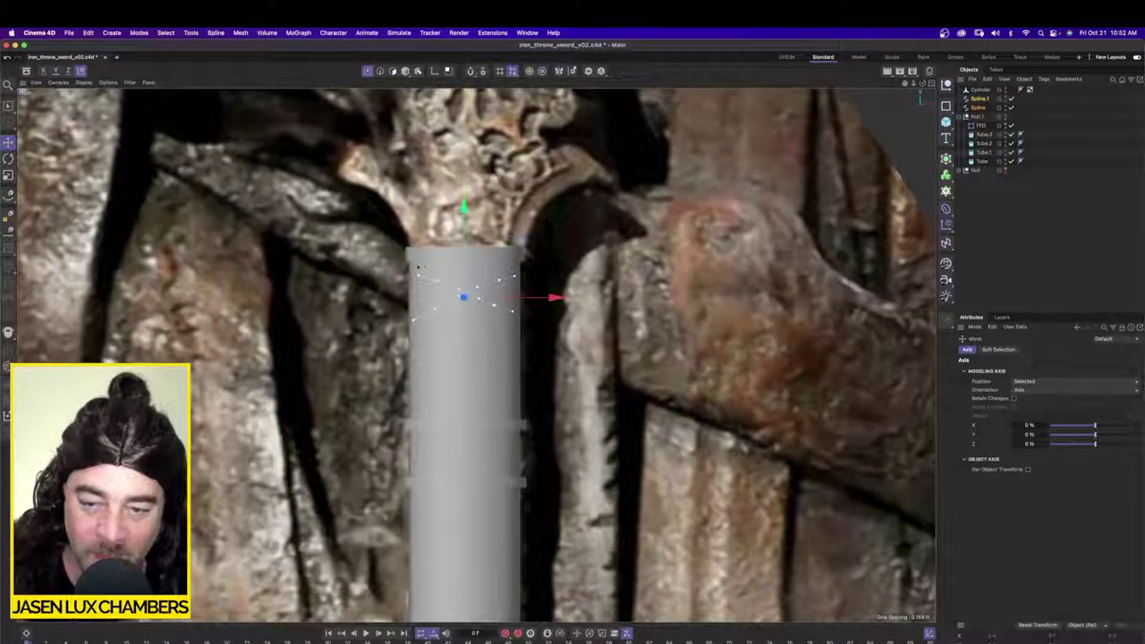
scroll(531, 267, "up", 1)
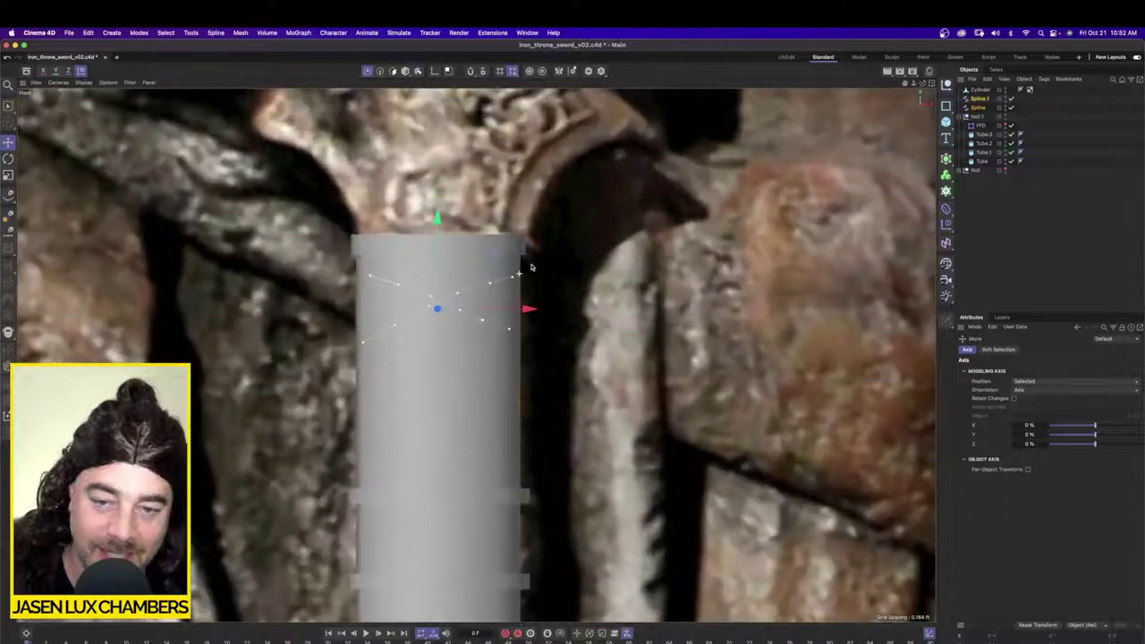
left_click(362, 343)
left_click_drag(380, 385, 388, 383)
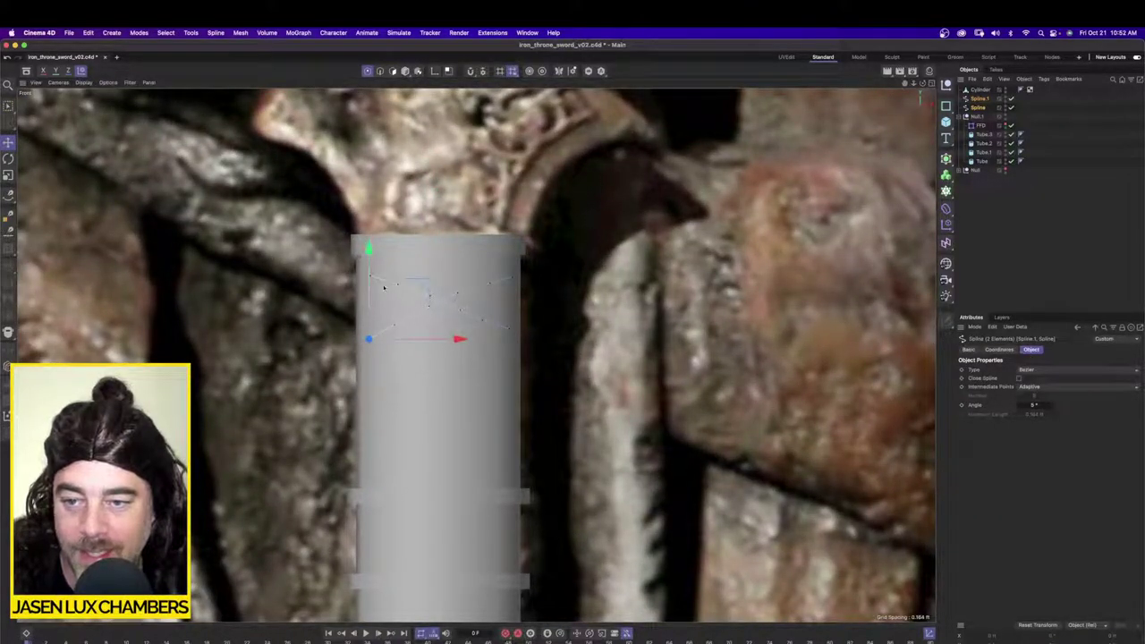
left_click(378, 285)
left_click(371, 276)
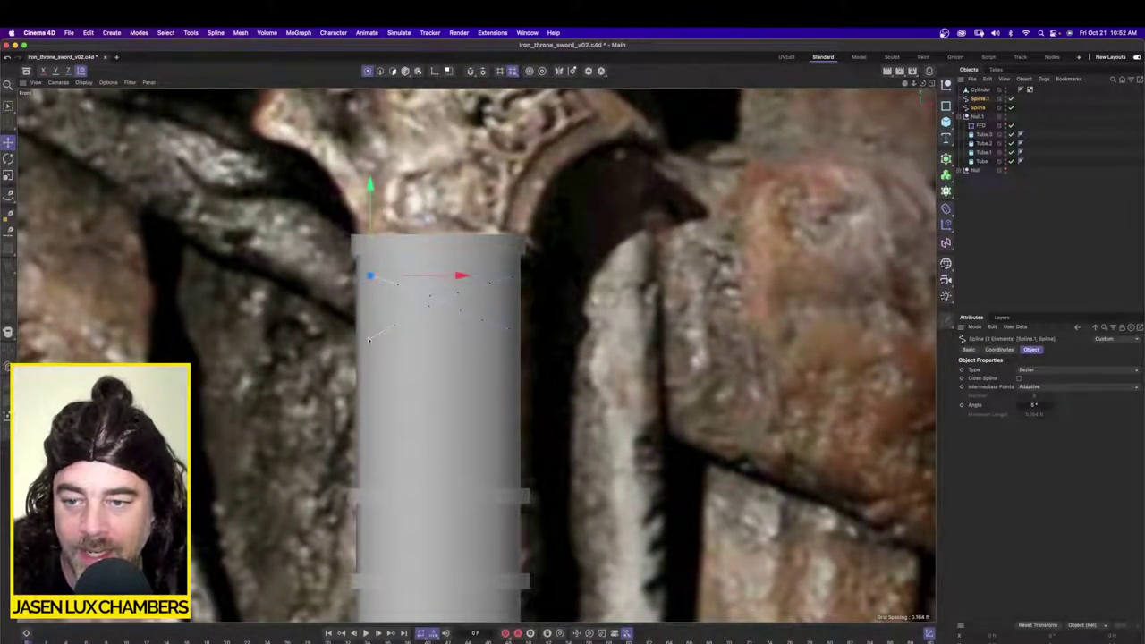
left_click(369, 340, "shift")
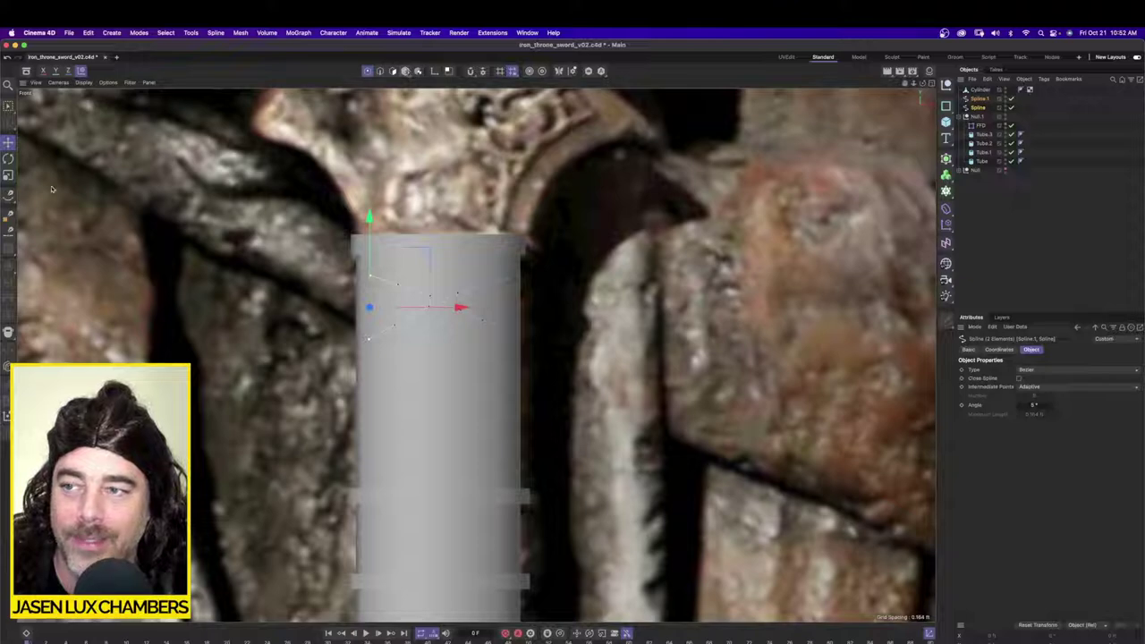
left_click(8, 175)
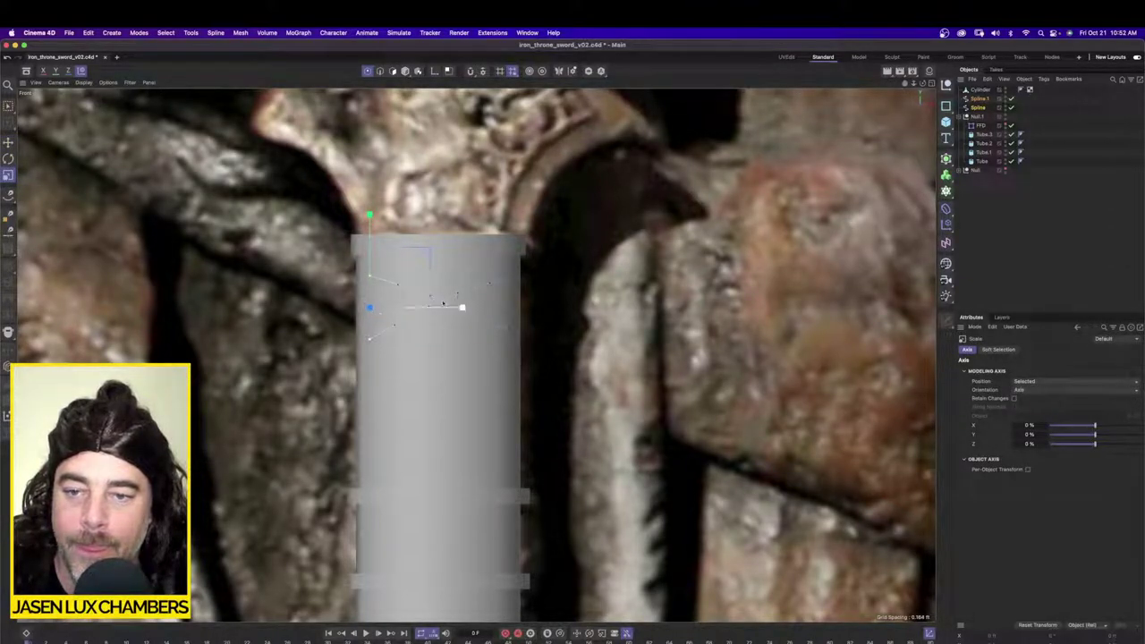
Step: Scale the two right end points of the wrap splines along X until they are vertically aligned
left_click(511, 278)
left_click(509, 329, "shift")
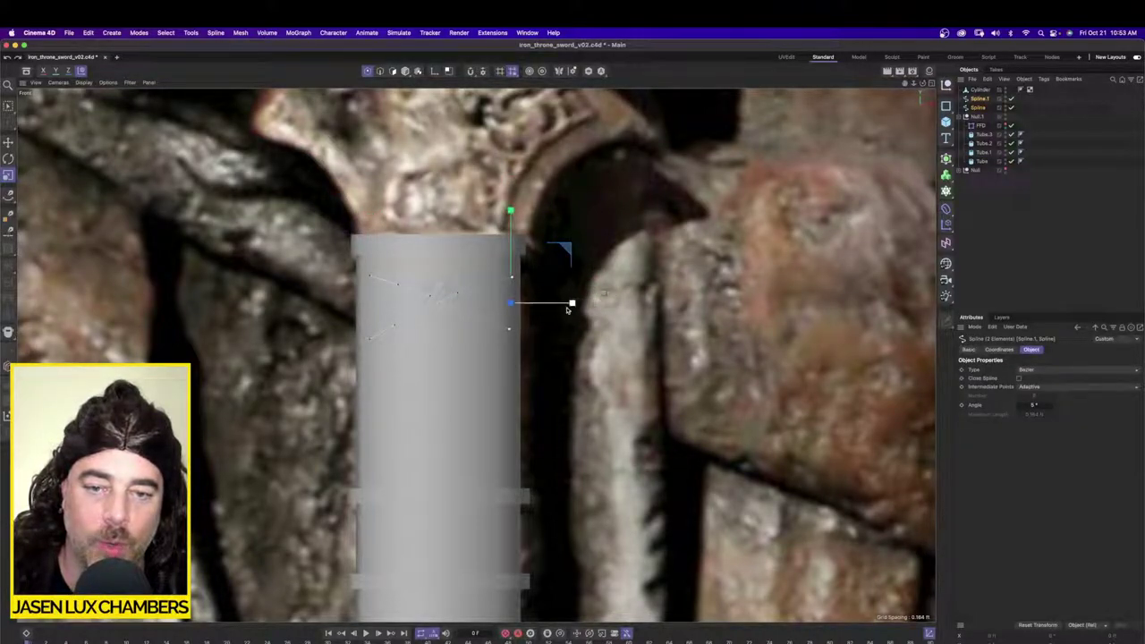
left_click_drag(514, 307, 511, 306)
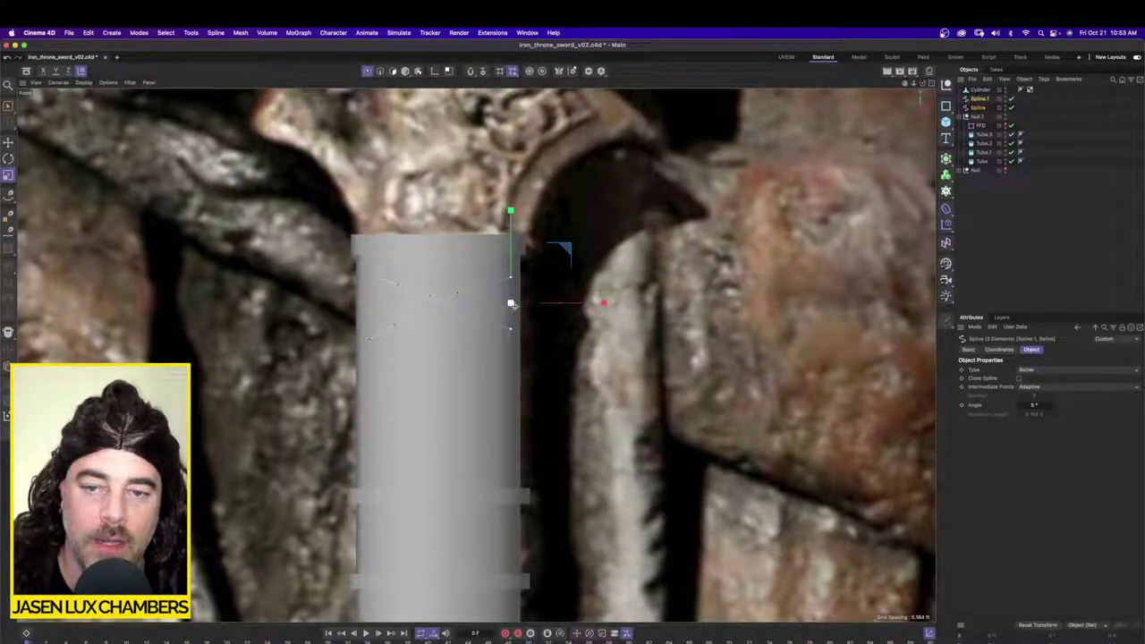
Step: Select all points of both wrap splines and project them onto the grip from the front view with the Project tool in View mode
left_click(526, 309)
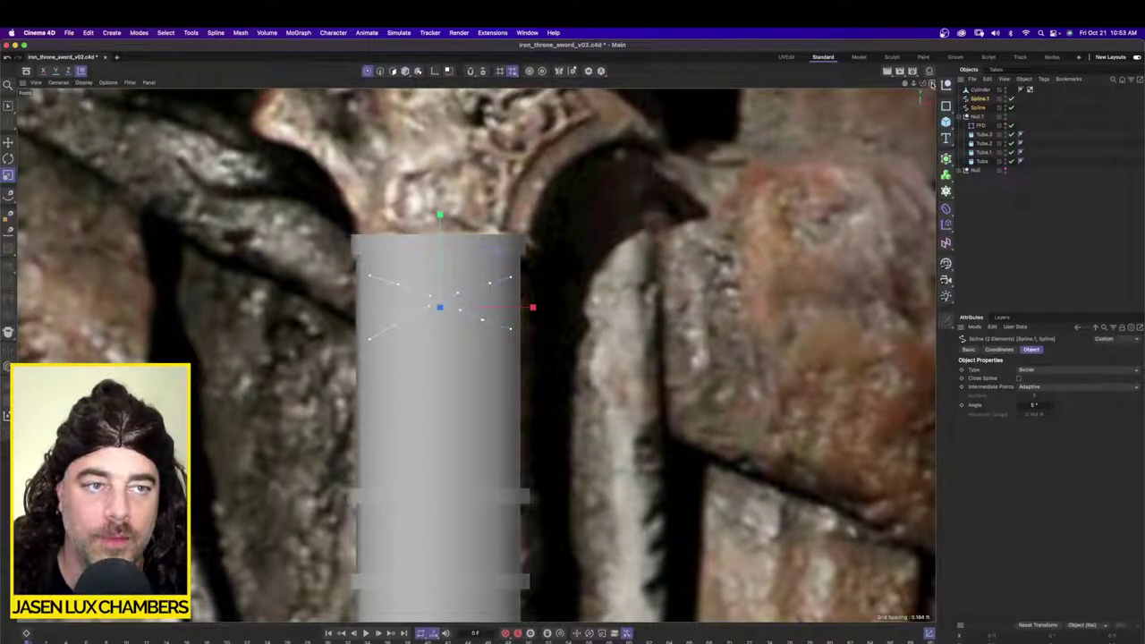
left_click(932, 83)
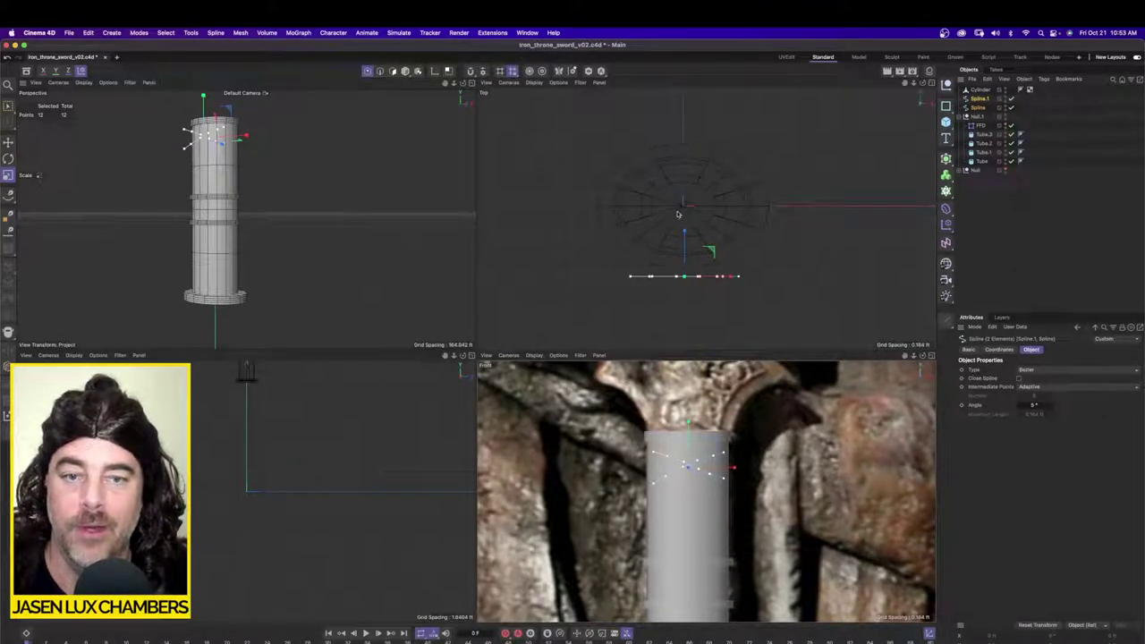
left_click(243, 32)
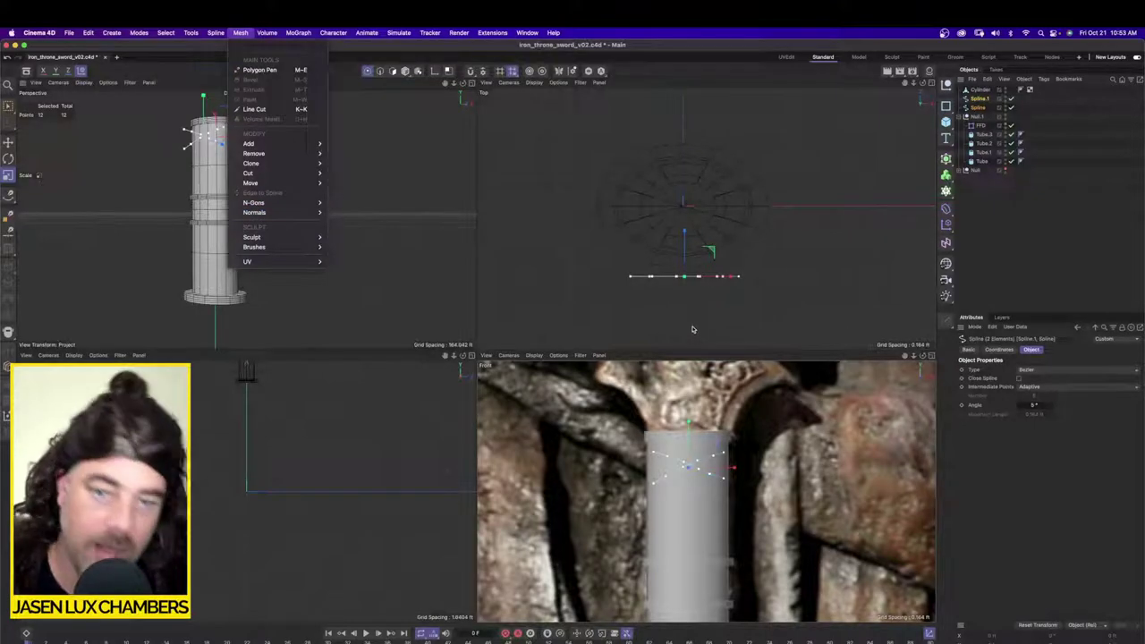
mouse_move(286, 183)
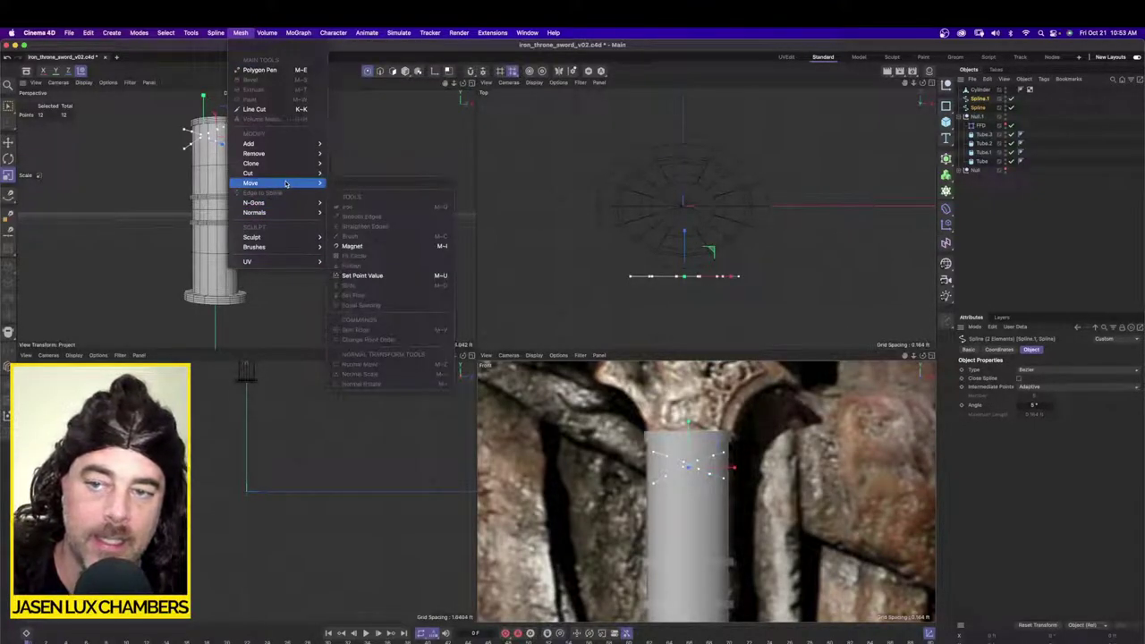
mouse_move(216, 32)
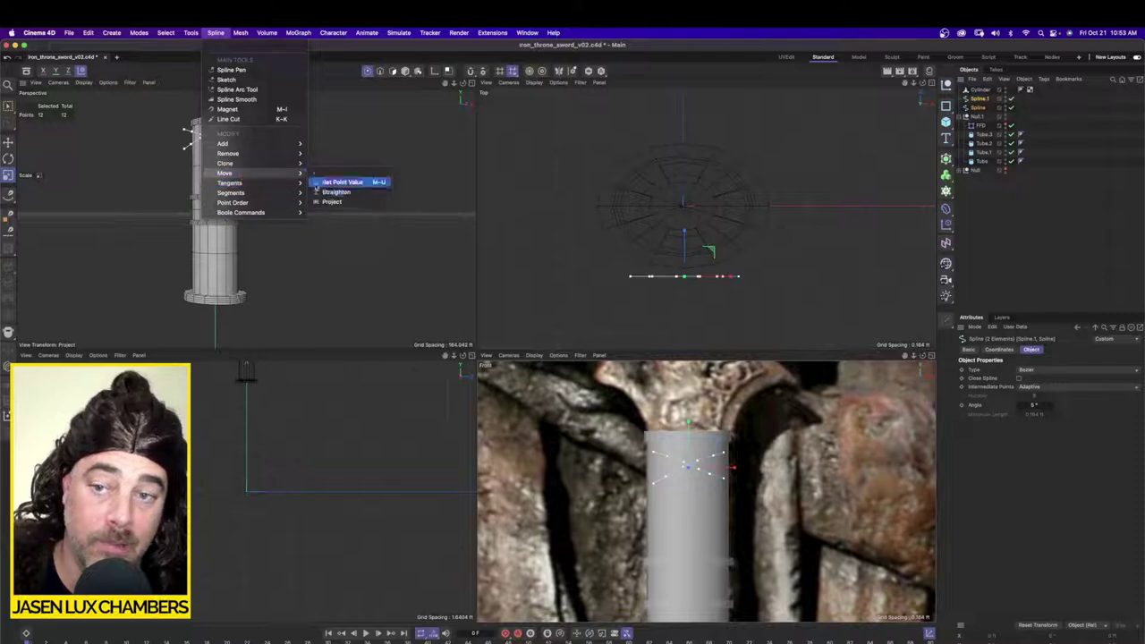
left_click(333, 201)
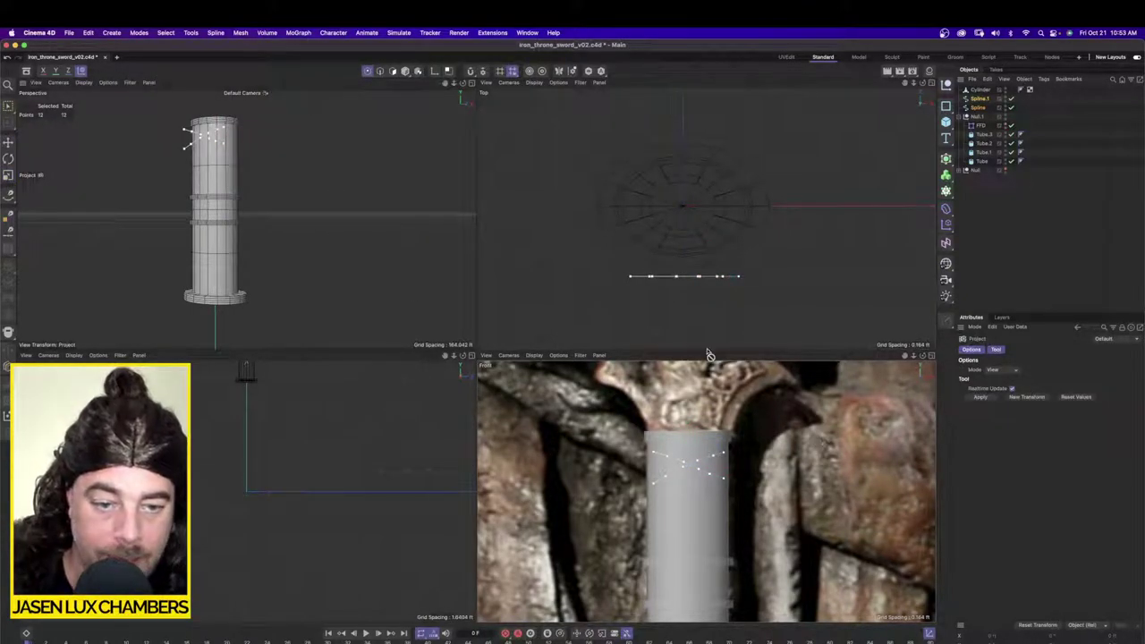
left_click(979, 397)
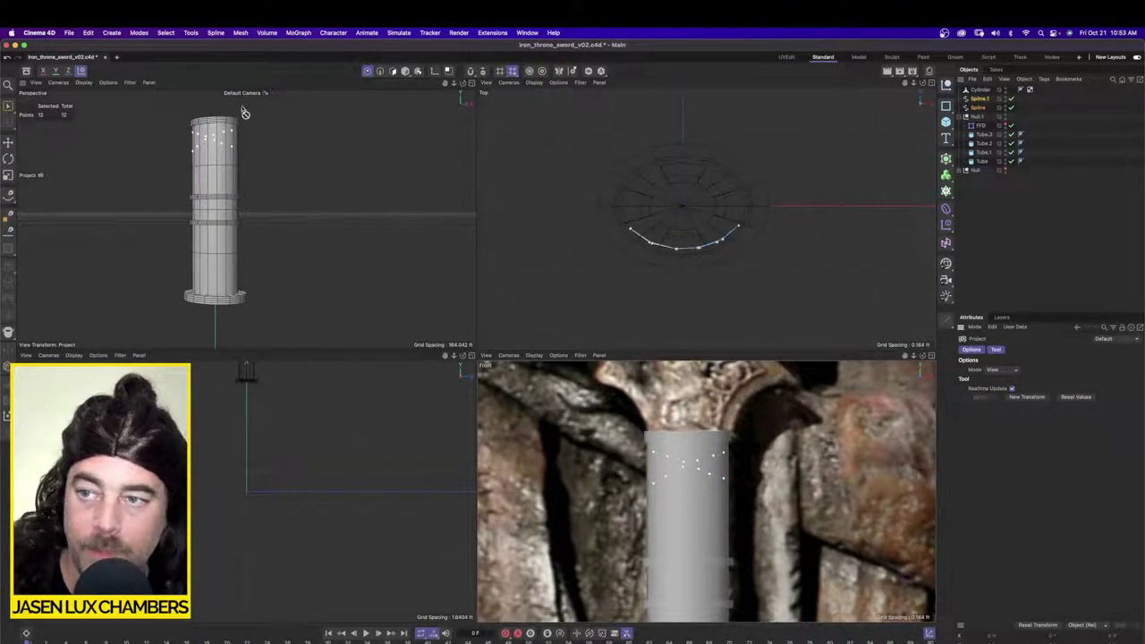
Step: Move the projected wrap spline points slightly outward along Z, off the front surface of the grip
left_click_drag(242, 113, 290, 152, "alt")
scroll(288, 147, "up", 10)
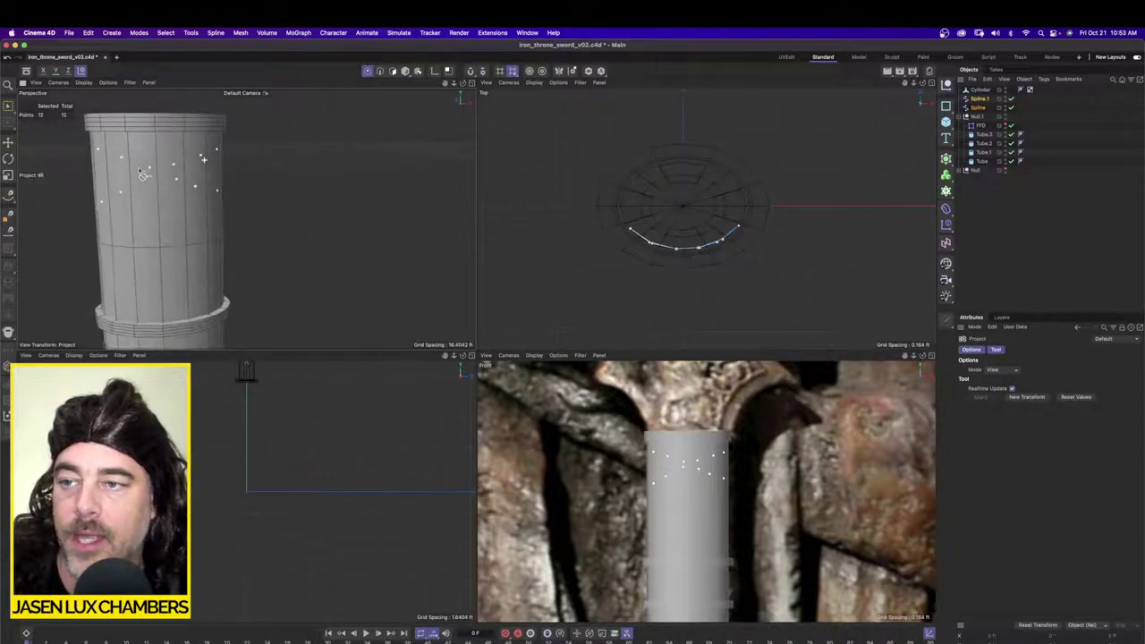
scroll(98, 169, "down", 3)
left_click_drag(77, 169, 117, 190, "alt")
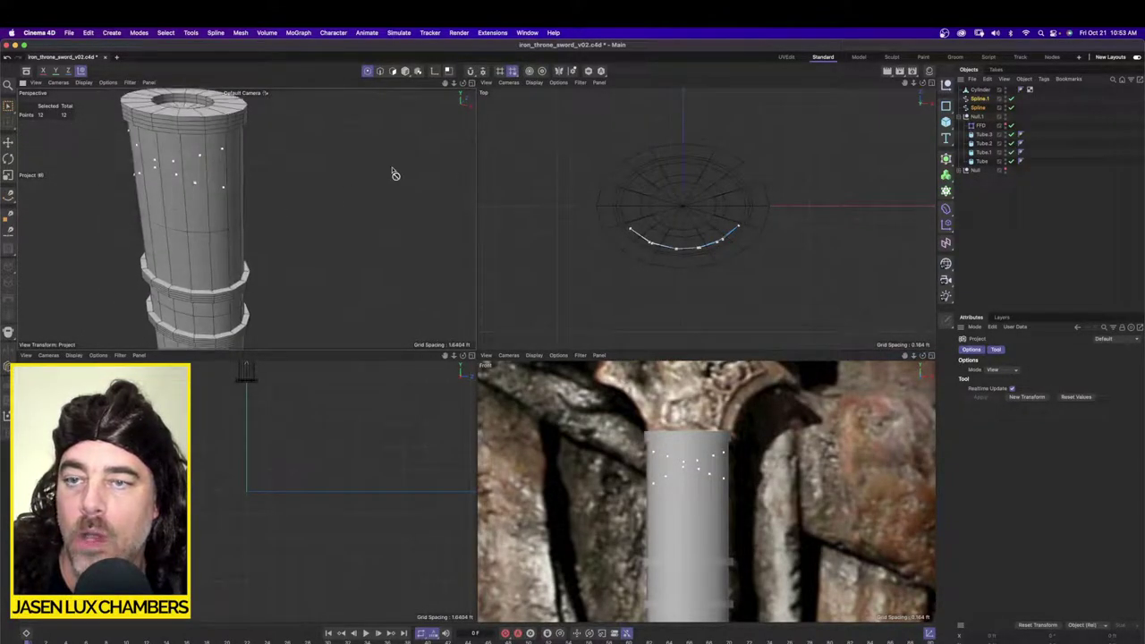
left_click(8, 142)
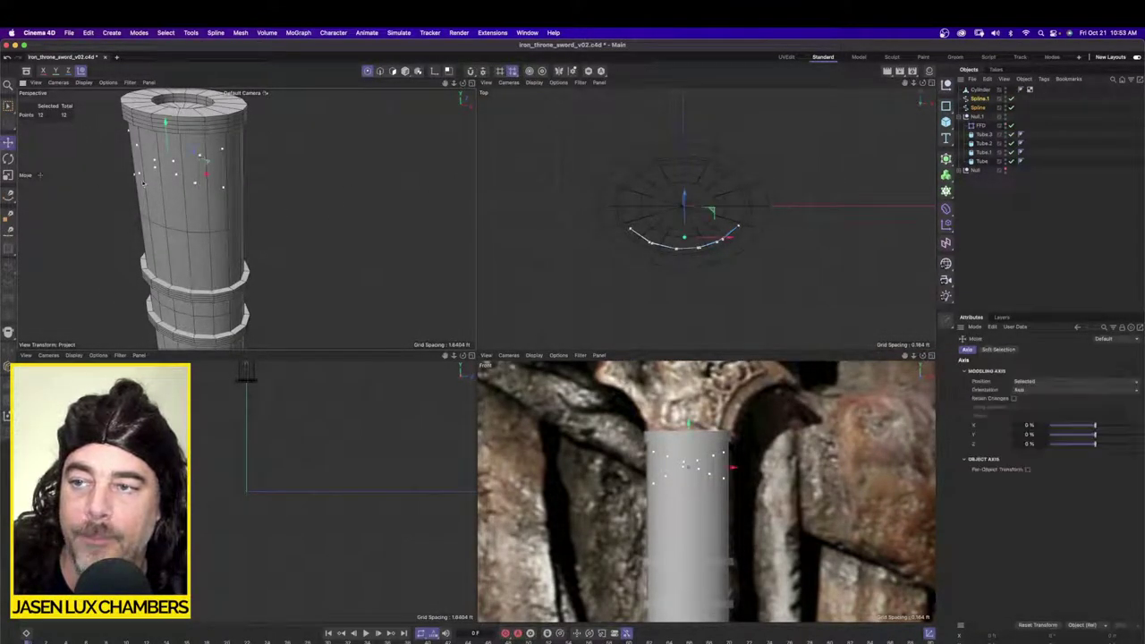
left_click_drag(192, 153, 188, 156)
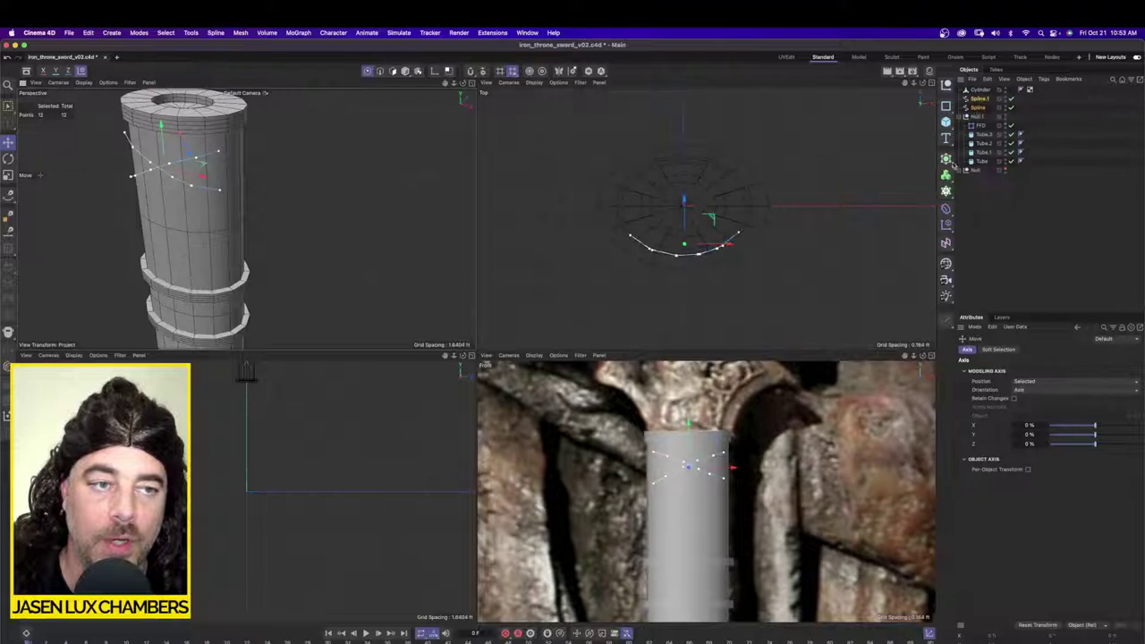
Step: Add a Rectangle spline as the cross-section profile for the grip's wrapping
left_click(946, 106)
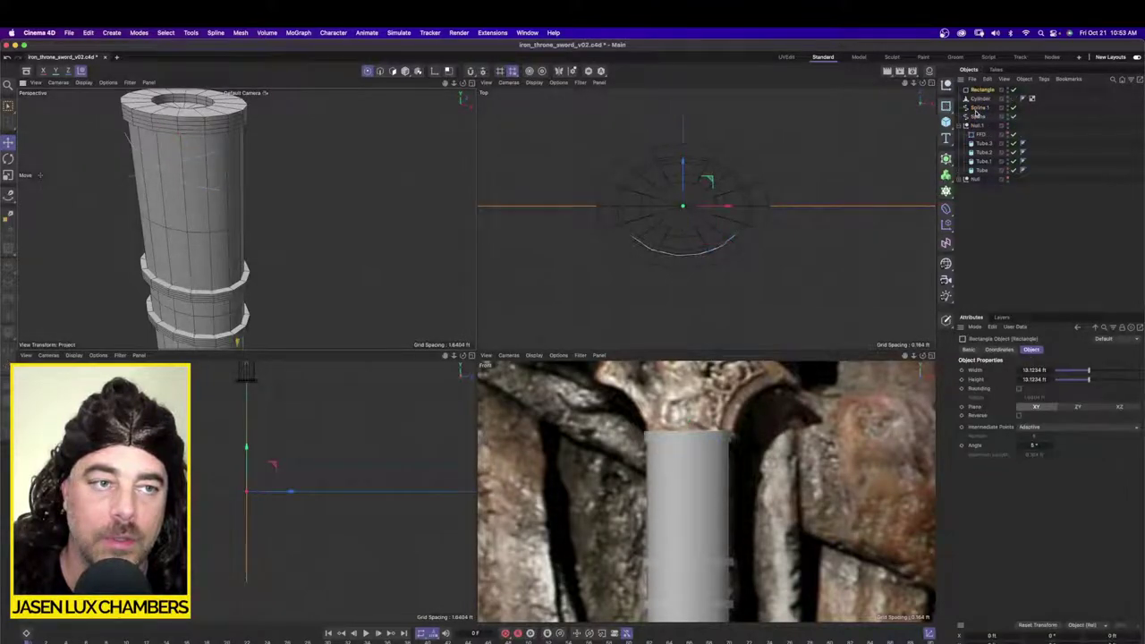
left_click(946, 160)
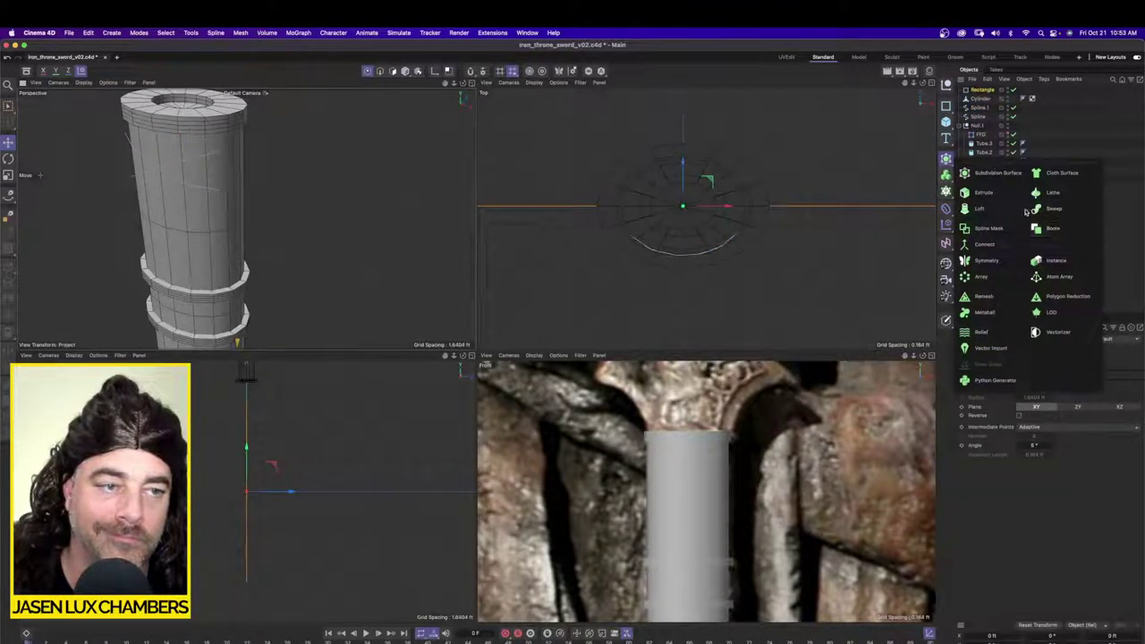
left_click(998, 194)
left_click(985, 117)
left_click(989, 100, "super")
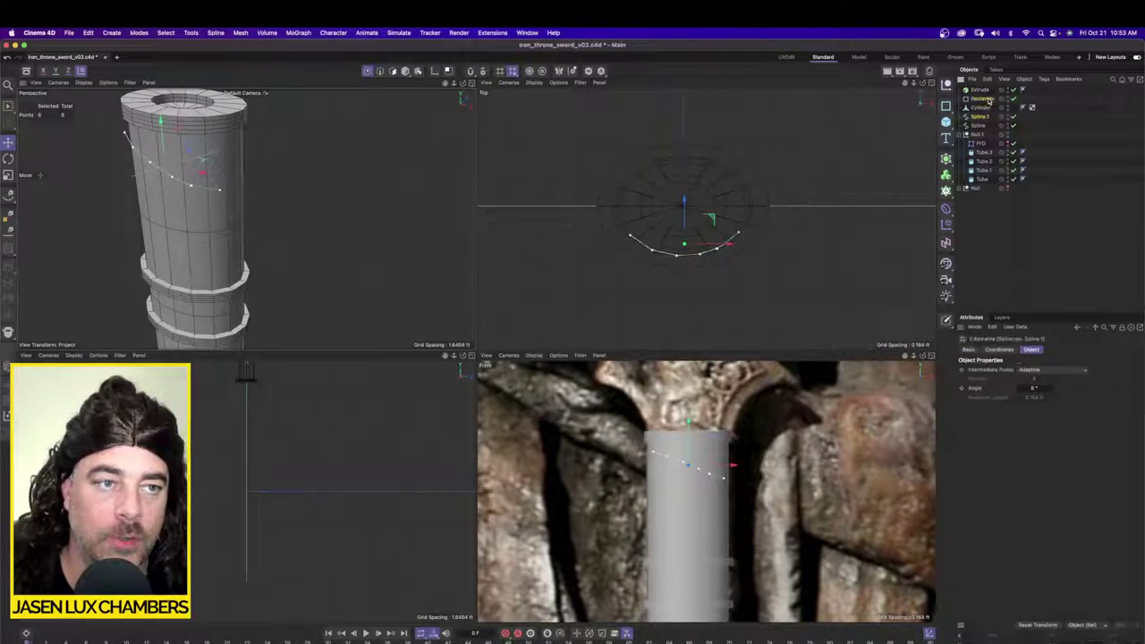
left_click_drag(989, 102, 981, 90)
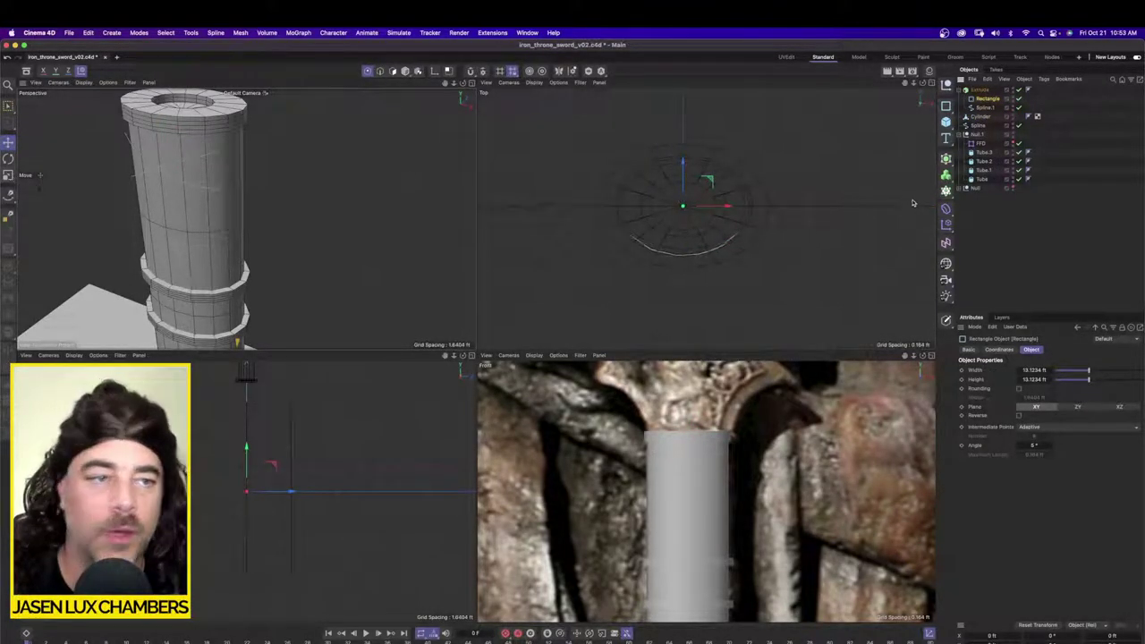
Step: Add a Sweep generator and nest the Rectangle profile and Spline.1 inside it
left_click(947, 159)
left_click(1048, 206)
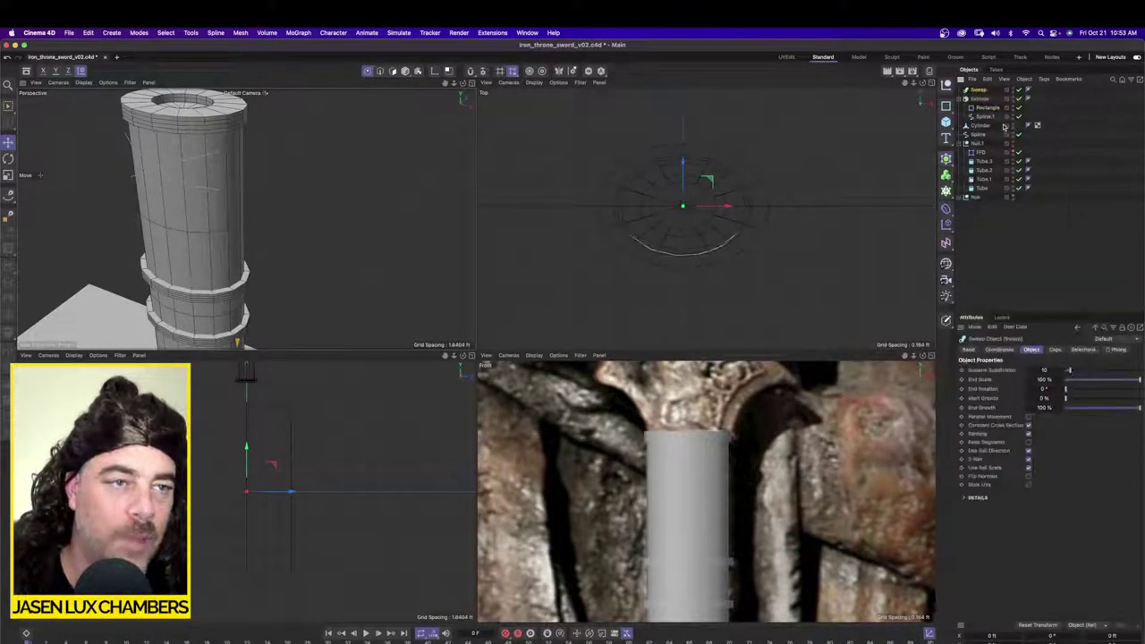
left_click(988, 109, "shift")
left_click_drag(988, 110, 986, 91)
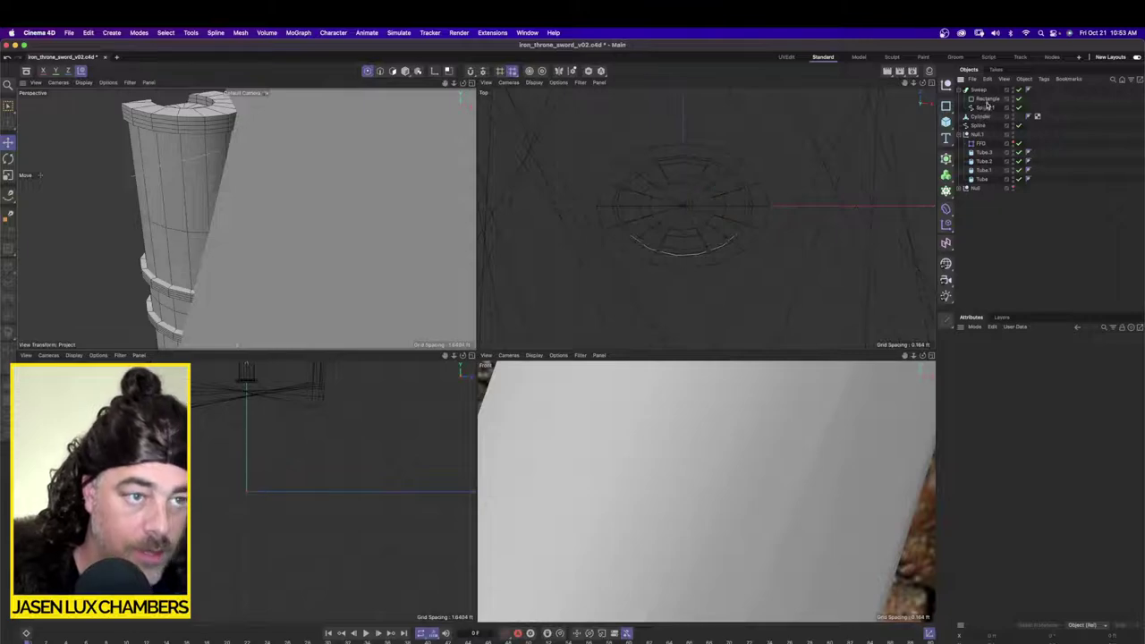
Step: Scale the Rectangle profile down until the sweep forms a thin strap around the front of the grip
left_click(986, 98)
left_click(7, 176)
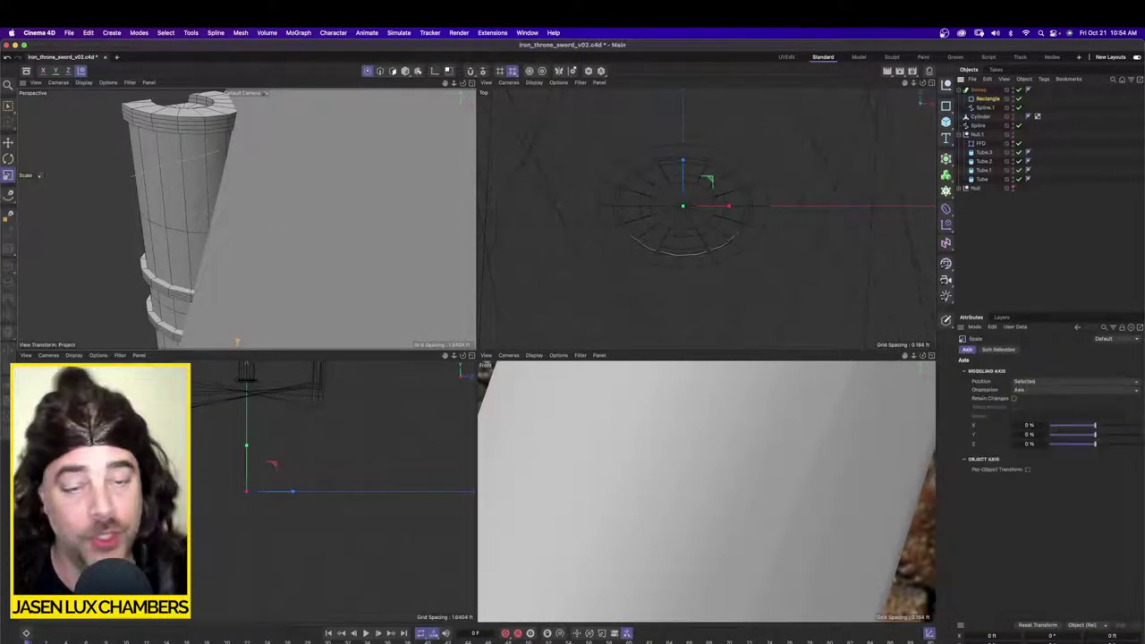
left_click_drag(803, 266, 919, 257)
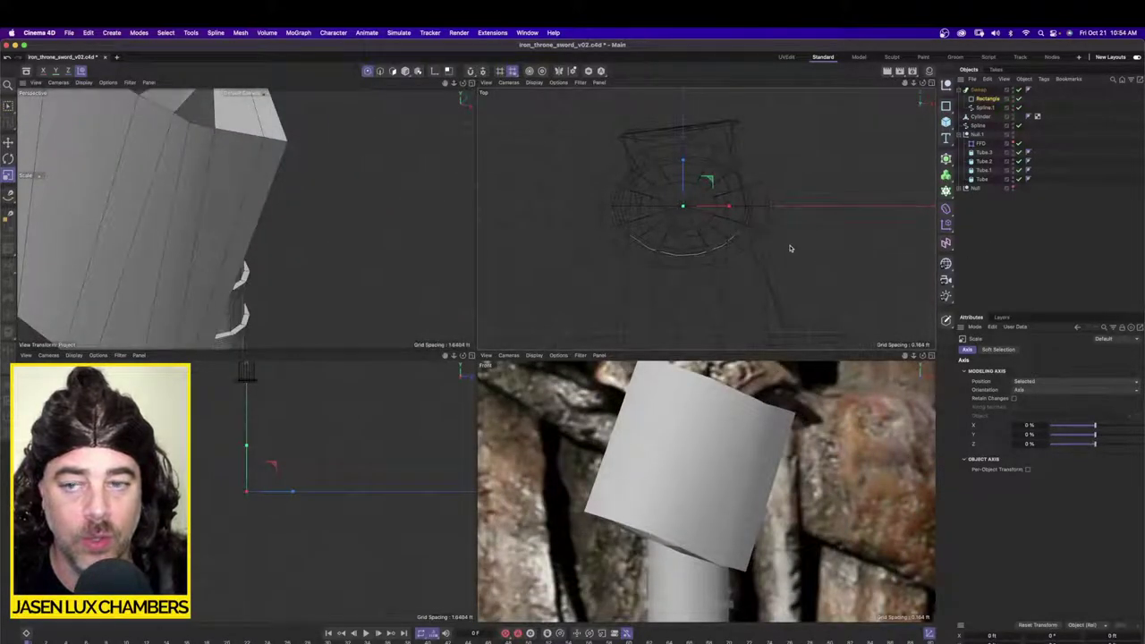
left_click_drag(790, 249, 574, 263)
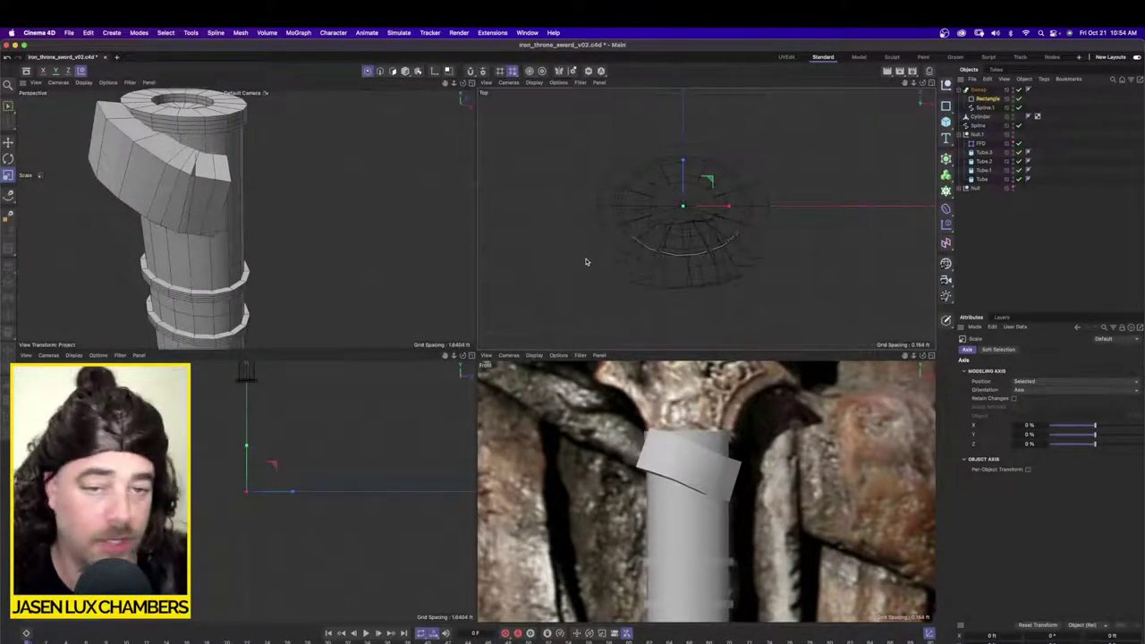
left_click_drag(723, 266, 506, 262)
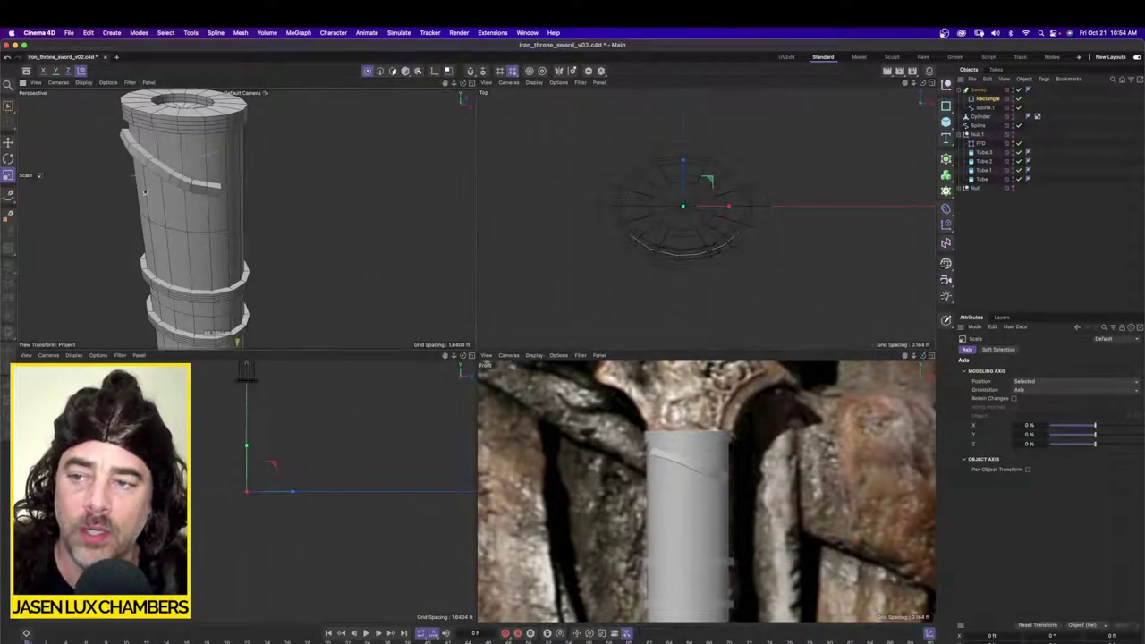
Step: Change the spline type of the swept Spline.1 to Linear
scroll(192, 193, "up", 5)
scroll(192, 193, "down", 5)
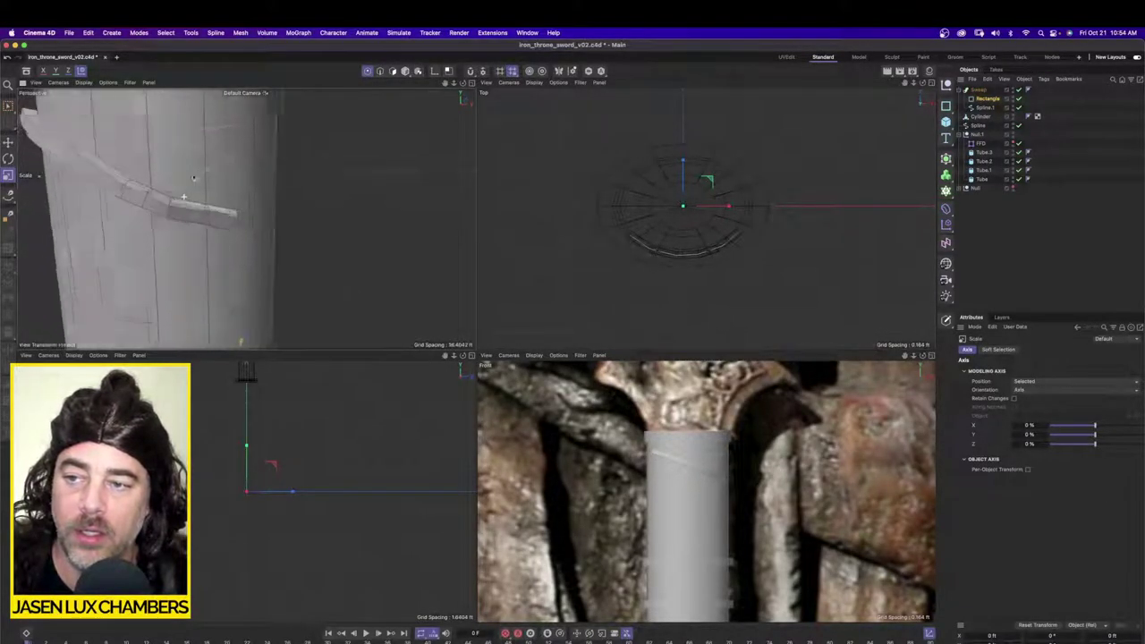
left_click(984, 107)
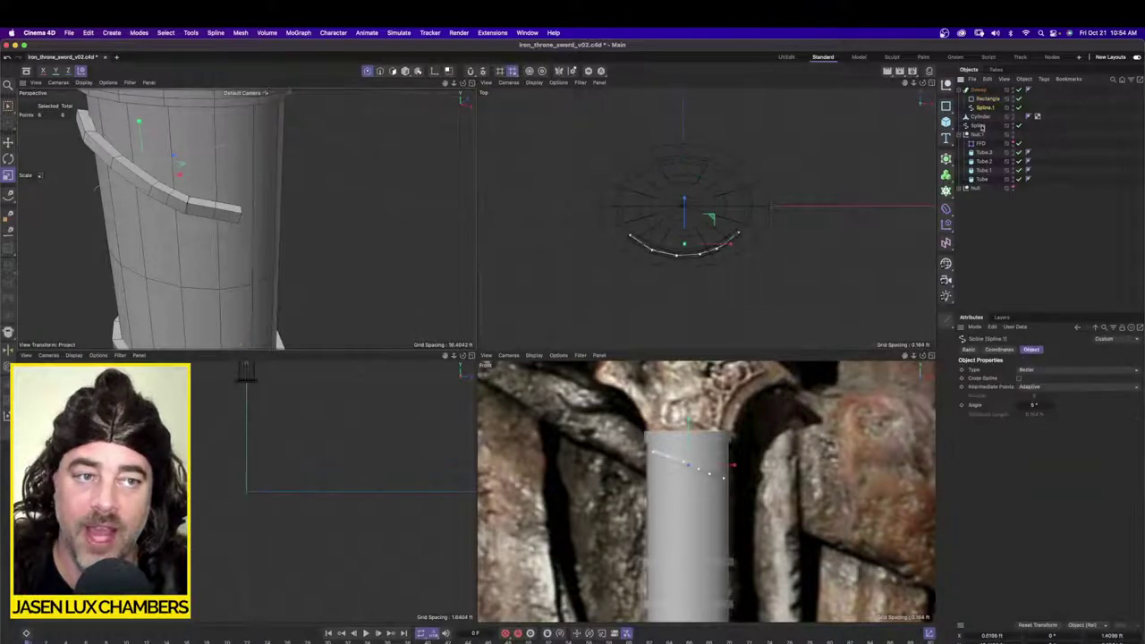
left_click(1079, 371)
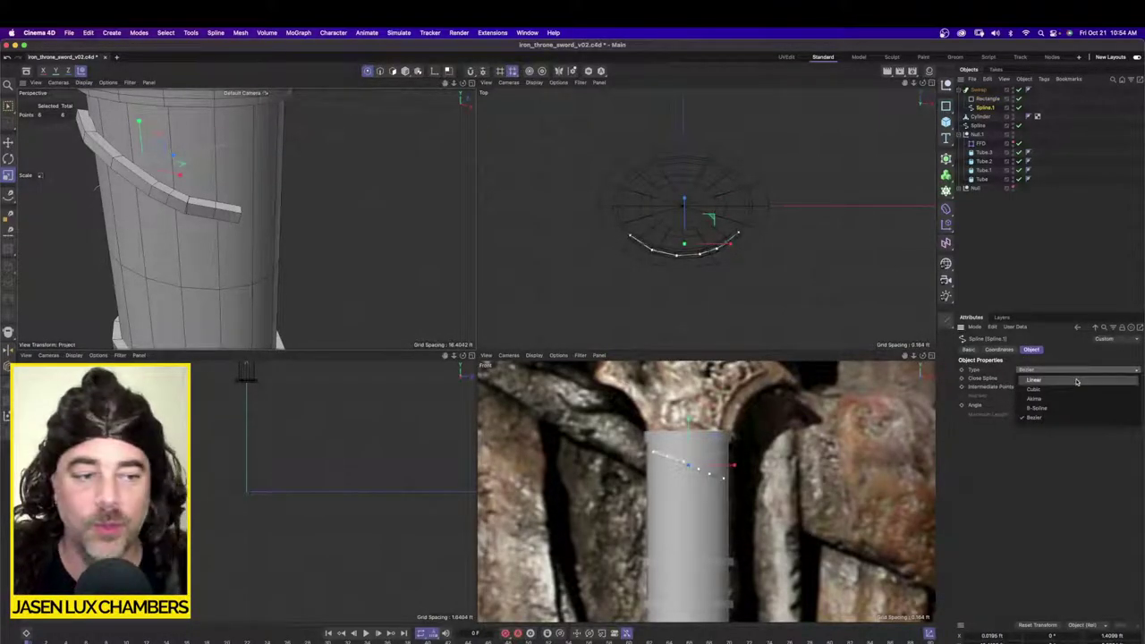
left_click(1078, 381)
left_click_drag(239, 215, 313, 194, "alt")
scroll(312, 194, "down", 3)
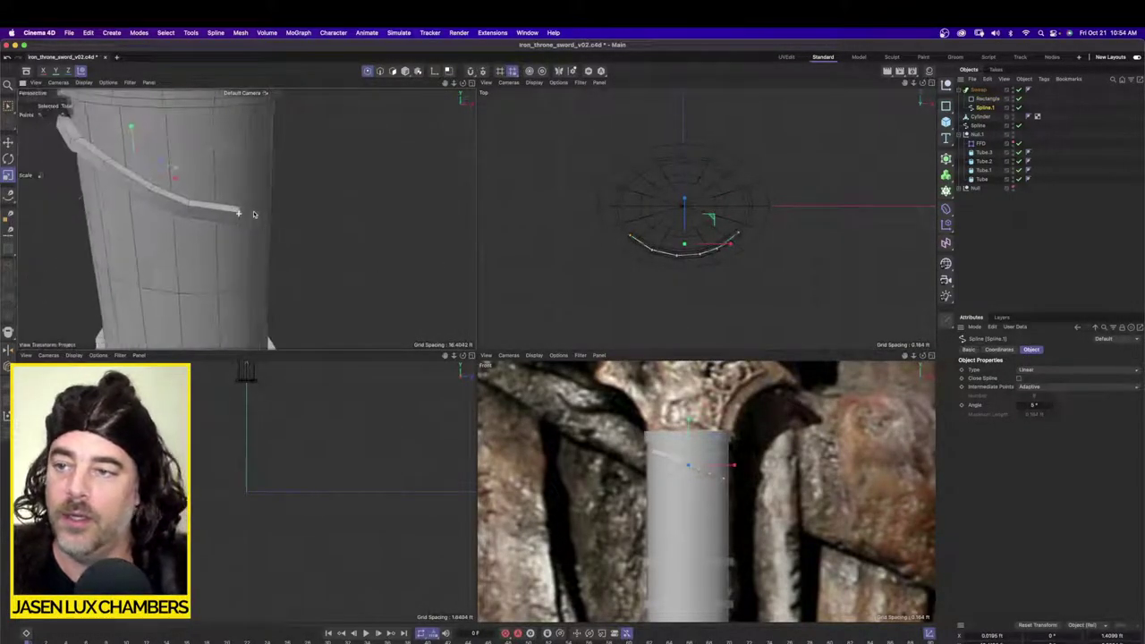
Step: Duplicate the Sweep object together with its Rectangle profile and path spline
left_click(980, 90)
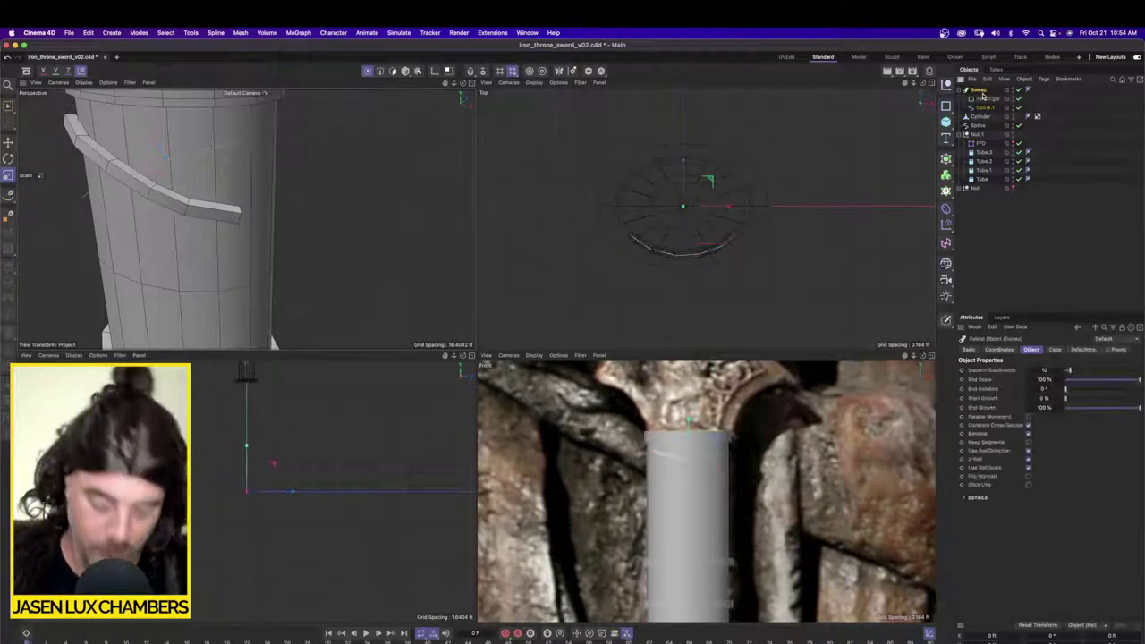
key("ctrl+c")
key("ctrl+v")
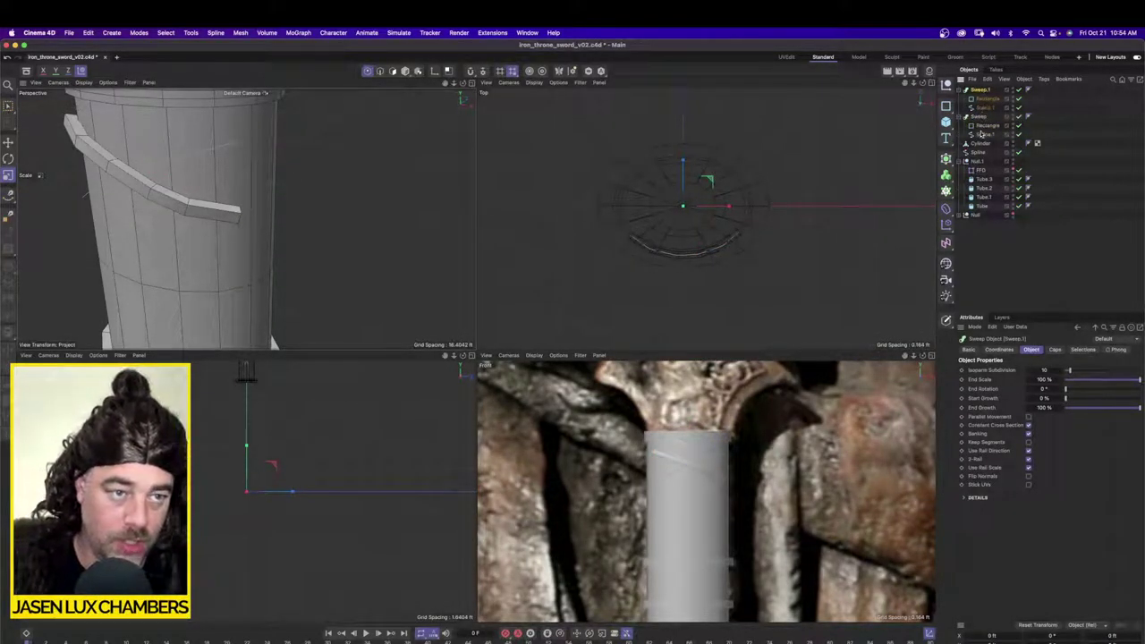
Step: Replace the path in the duplicated Sweep.1 with the other grip spline, Spline, and delete its copied Spline.1
left_click_drag(979, 154, 985, 117)
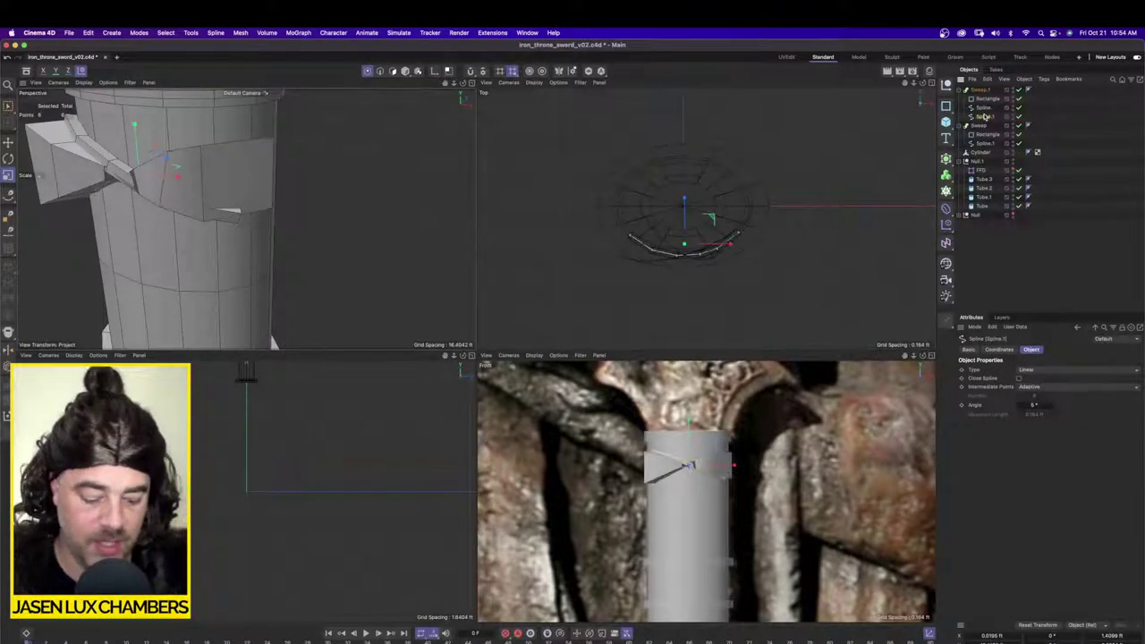
left_click_drag(110, 195, 230, 234, "alt")
scroll(170, 185, "down", 5)
scroll(185, 162, "up", 5)
scroll(276, 172, "down", 3)
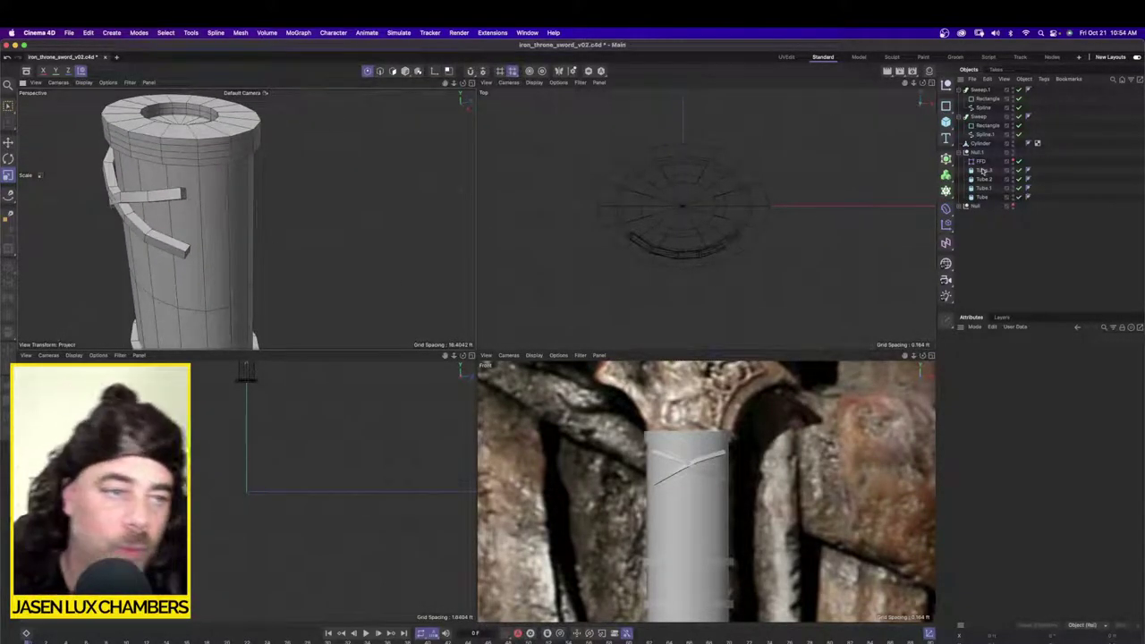
Step: Add a Symmetry generator and group the two sweep objects, Sweep.1 and Sweep, together under a null
left_click(948, 160)
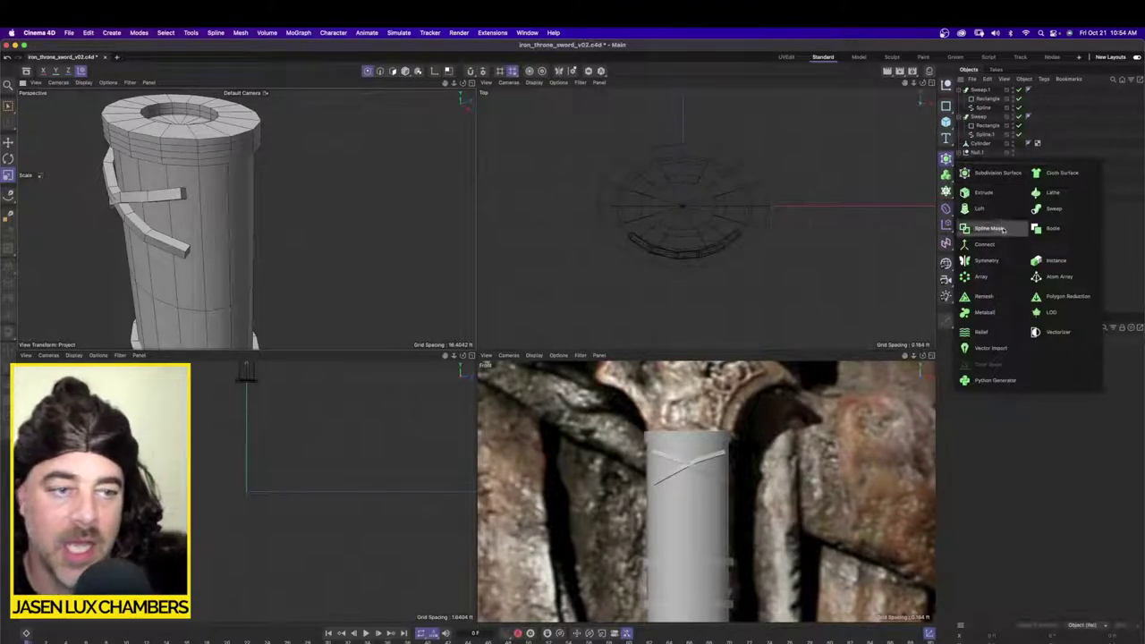
left_click(1004, 261)
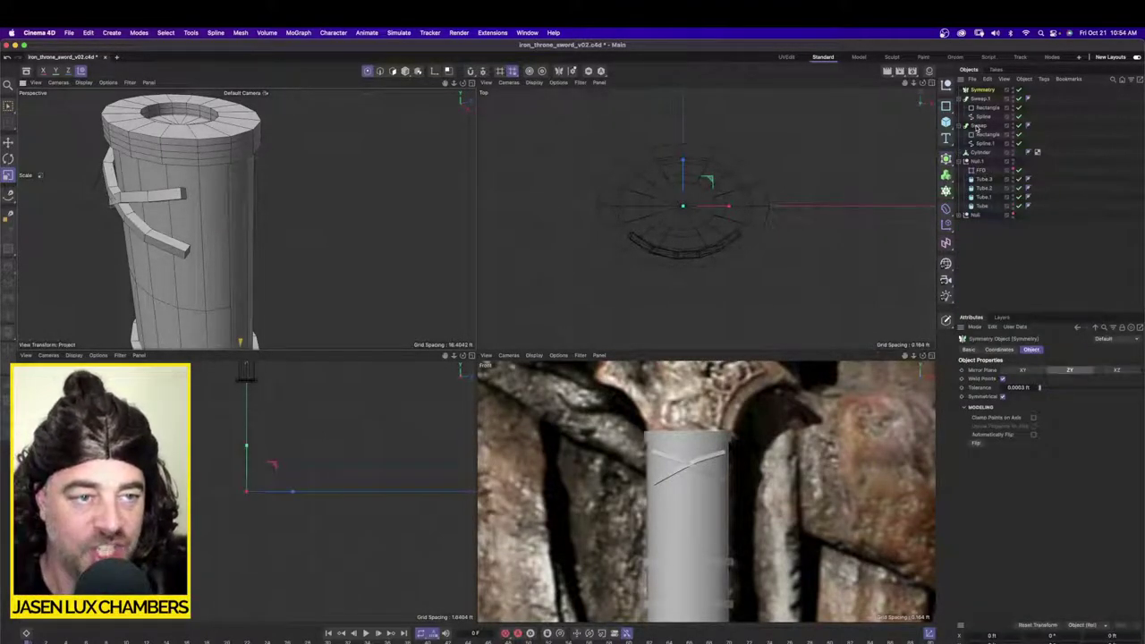
left_click(959, 126)
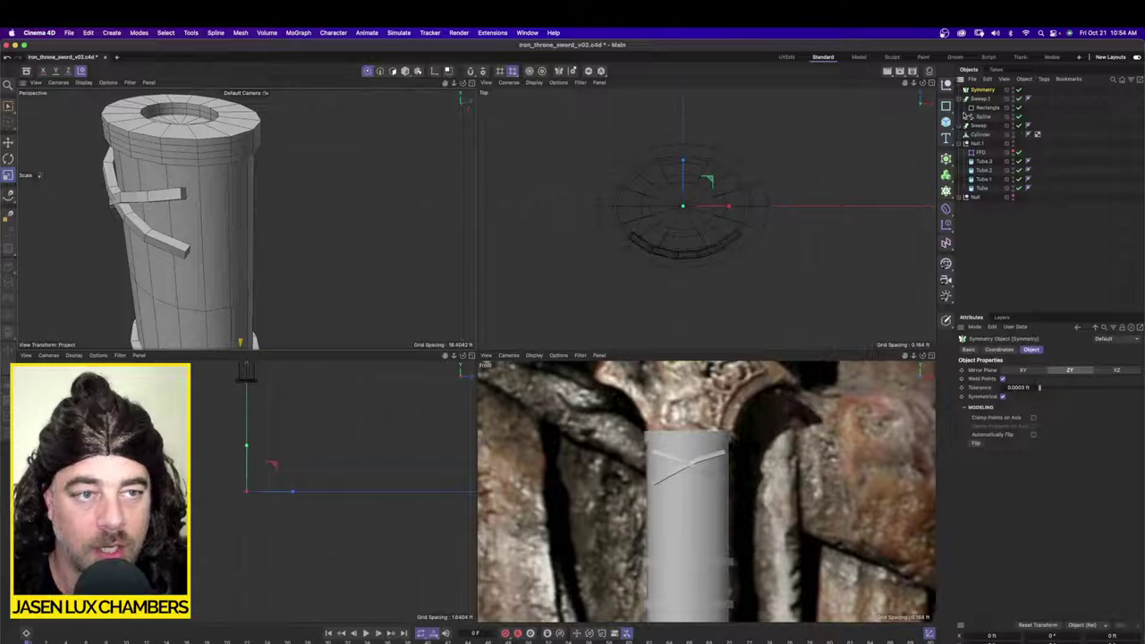
left_click(959, 99)
left_click(984, 99)
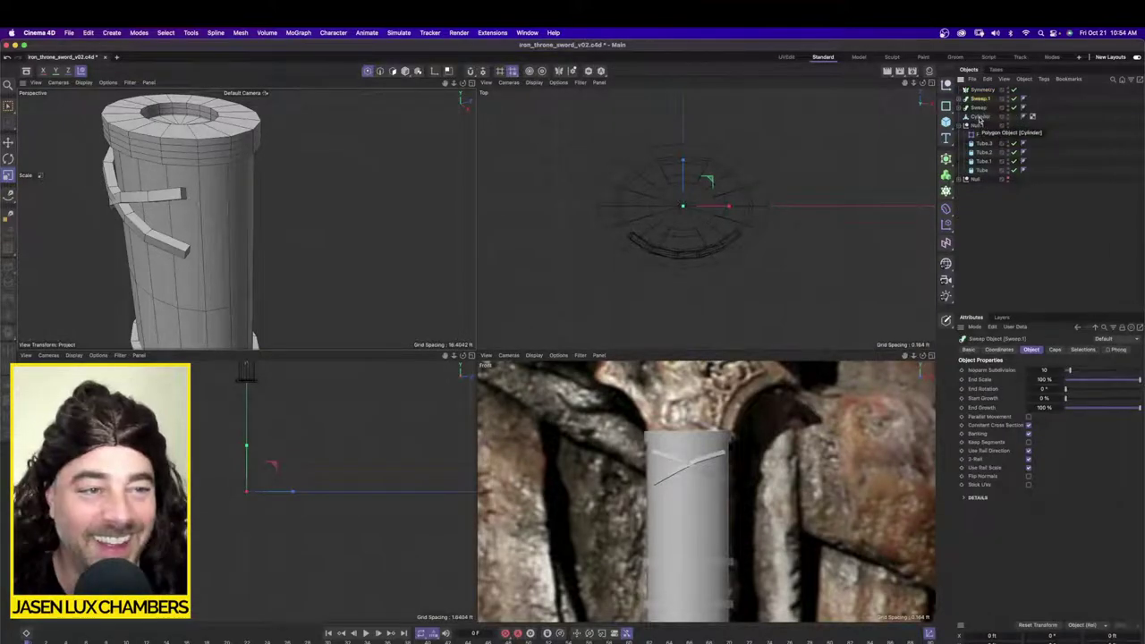
left_click(981, 117, "shift")
left_click(981, 117, "ctrl")
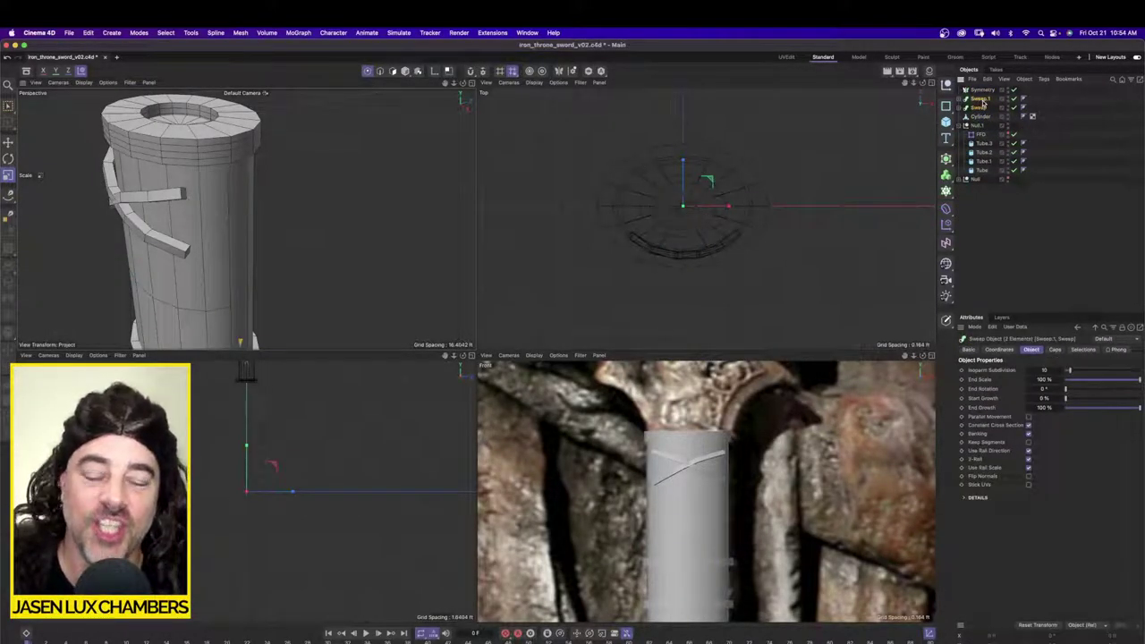
key("alt+g")
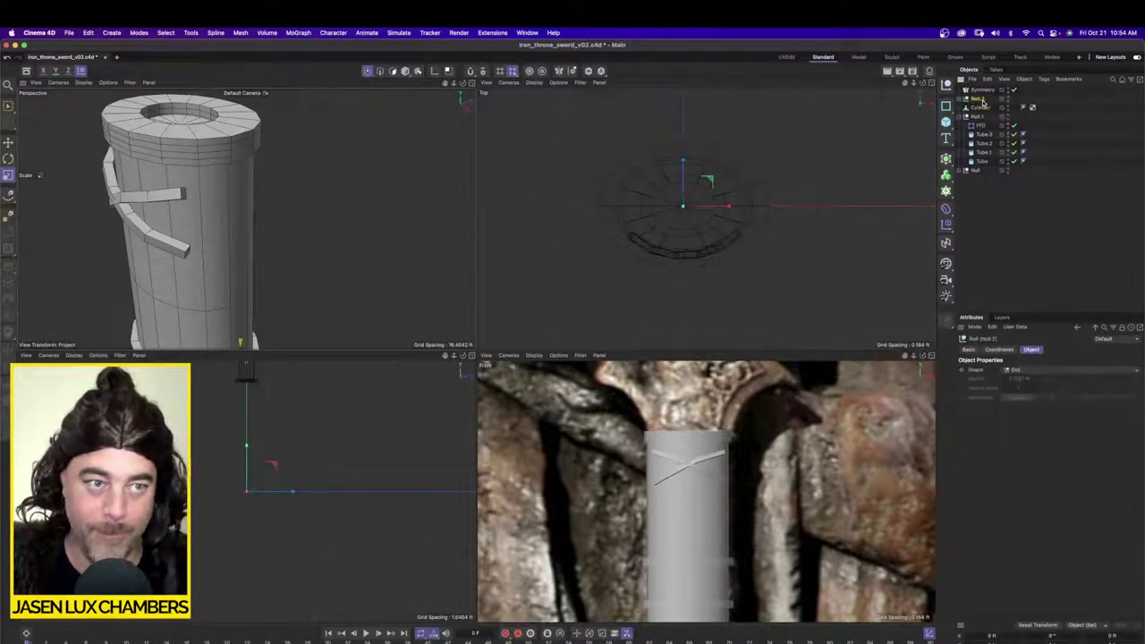
Step: Place Null.2 inside the Symmetry object and set the mirror plane to XY
left_click_drag(983, 104, 985, 90)
left_click(985, 91)
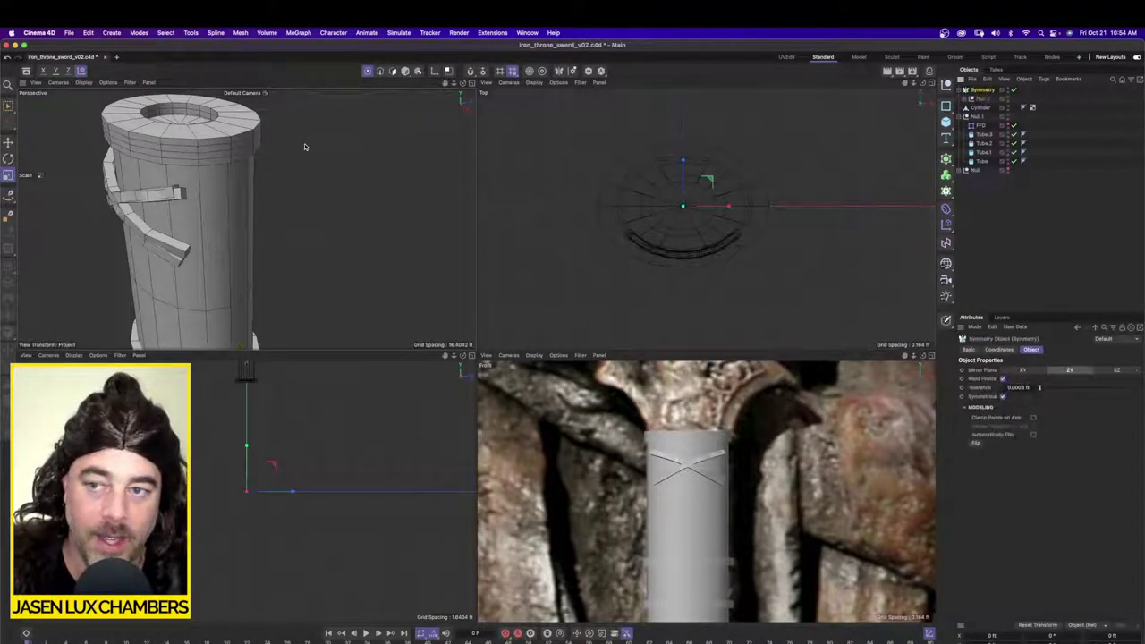
left_click_drag(304, 145, 257, 147, "alt")
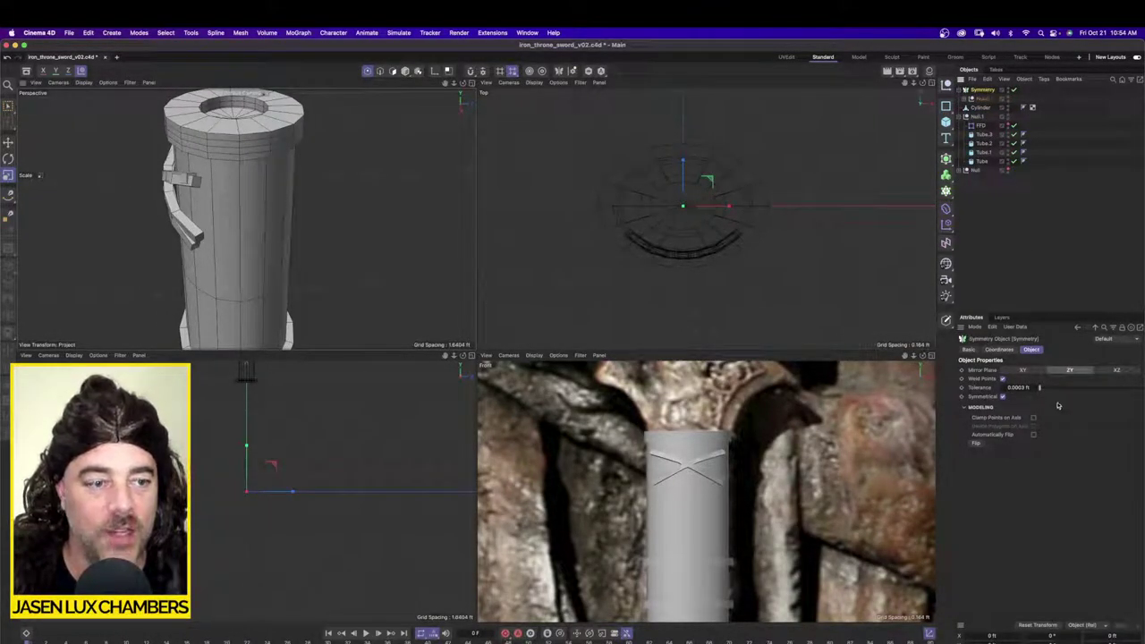
left_click(1027, 371)
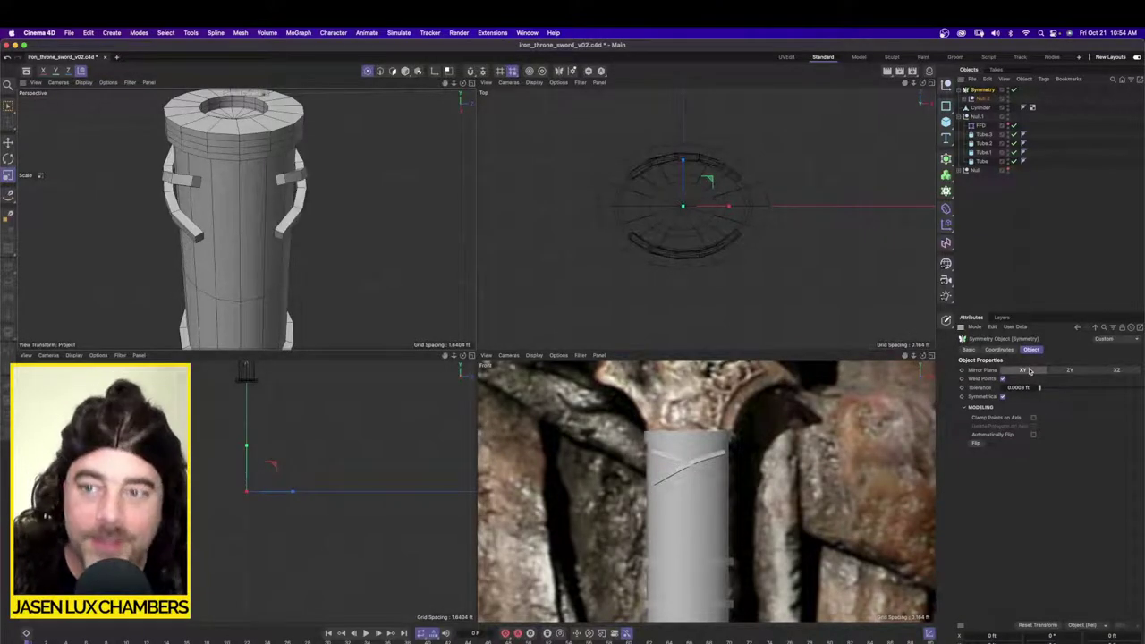
Step: Examine the mirrored crossing straps from several sides of the handle in an enlarged perspective view
left_click_drag(374, 254, 499, 302, "alt")
middle_click(393, 226)
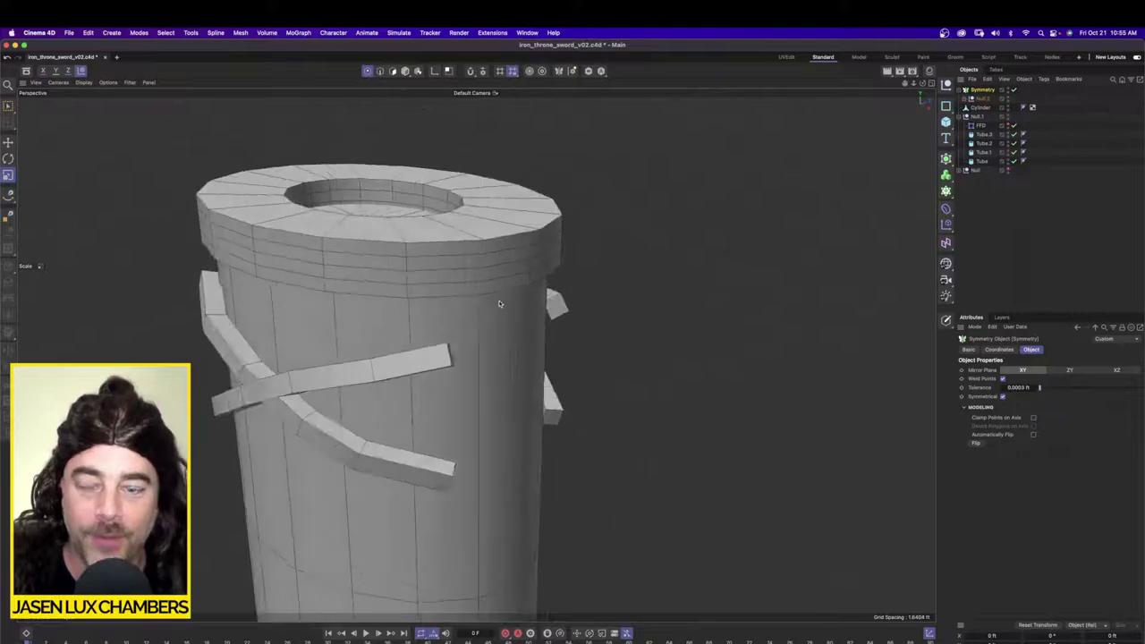
middle_click_drag(466, 357, 544, 337, "alt")
right_click_drag(544, 336, 548, 310, "alt")
left_click_drag(547, 310, 568, 295, "alt")
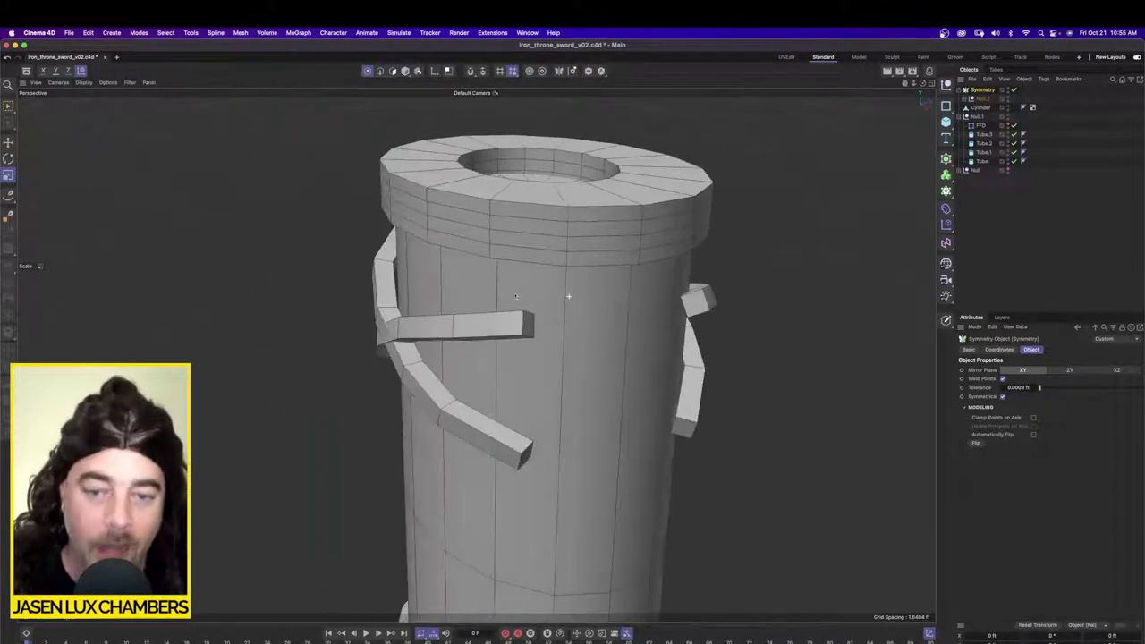
left_click_drag(638, 282, 519, 290, "alt")
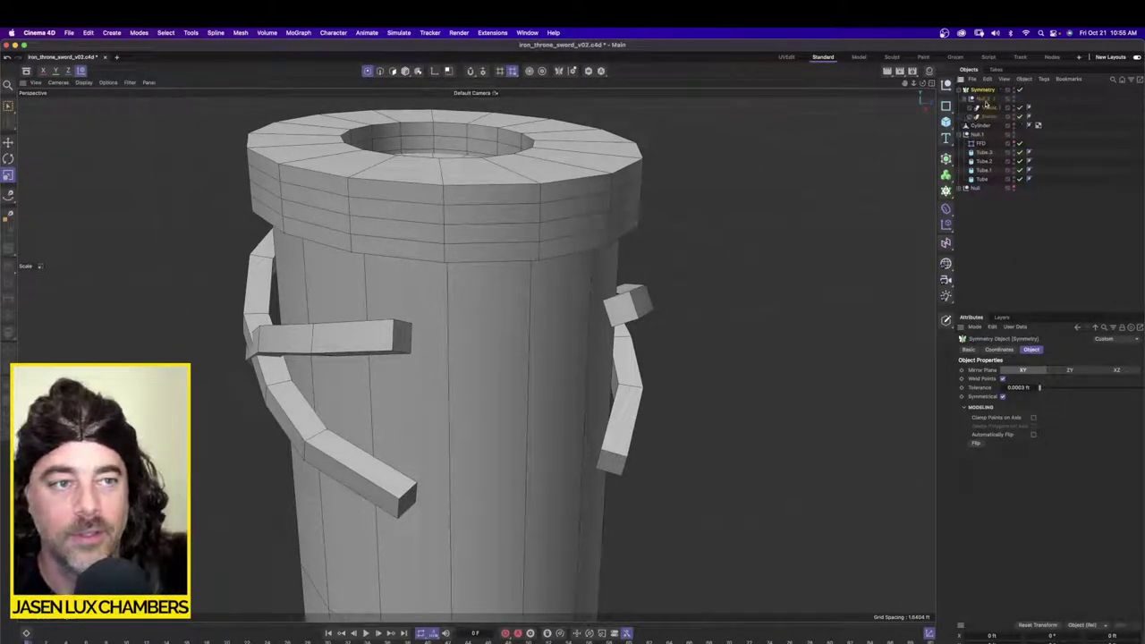
Step: Examine the rectangle profiles and the object settings of the two sweeps under Null.2
left_click(965, 100)
left_click(968, 112)
left_click(969, 108)
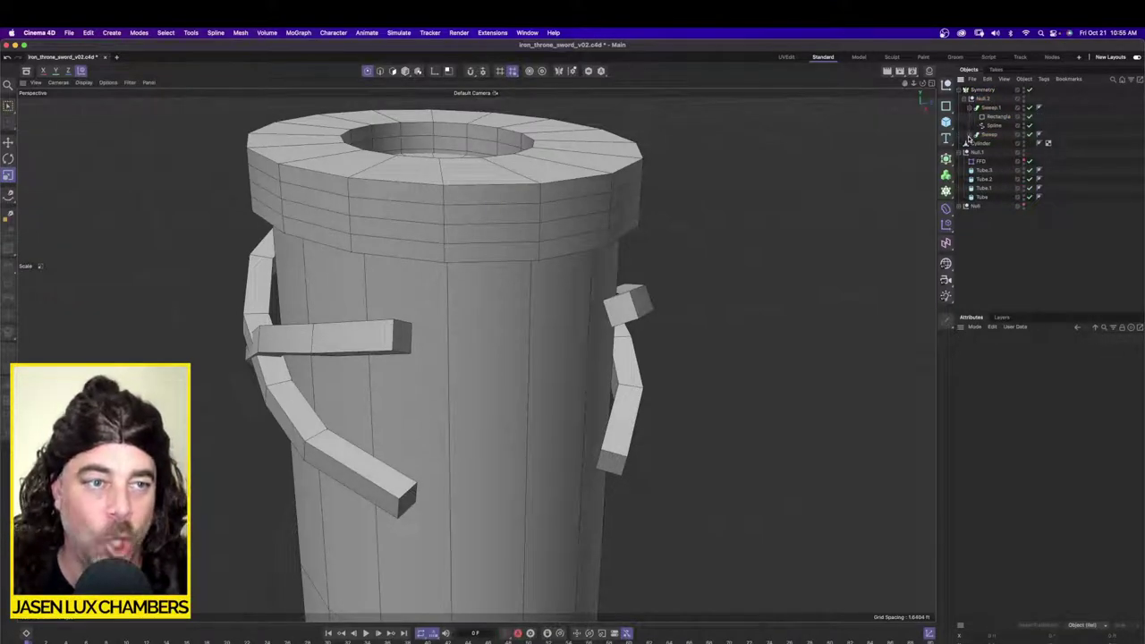
left_click(969, 134)
left_click(994, 145)
left_click(997, 117)
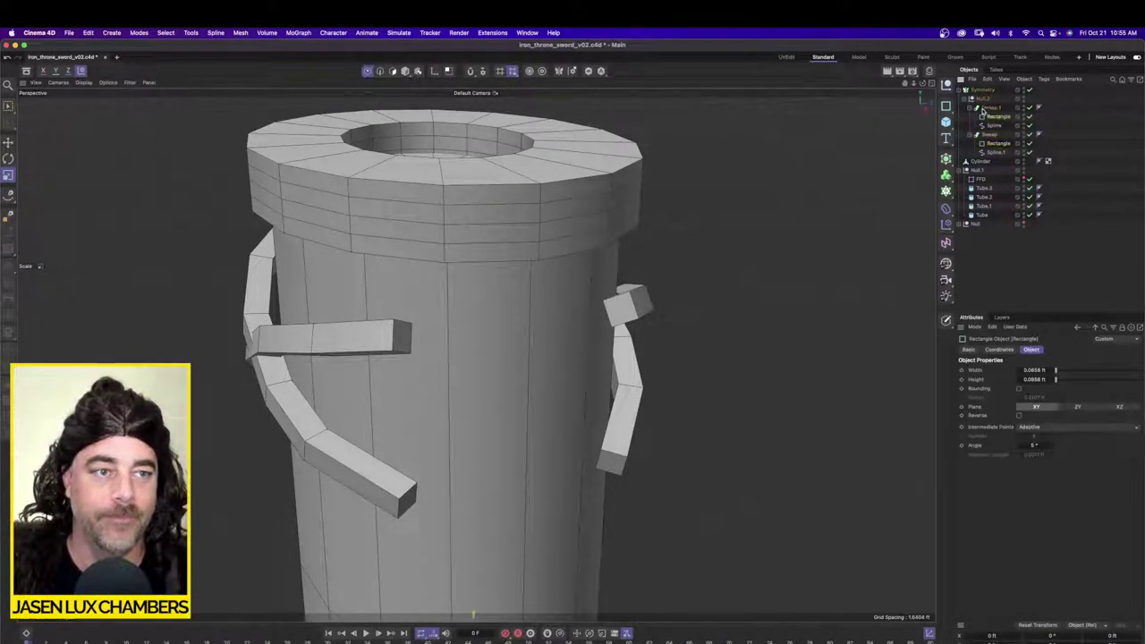
left_click(969, 109)
left_click(970, 118)
left_click(989, 117)
left_click(990, 109, "shift")
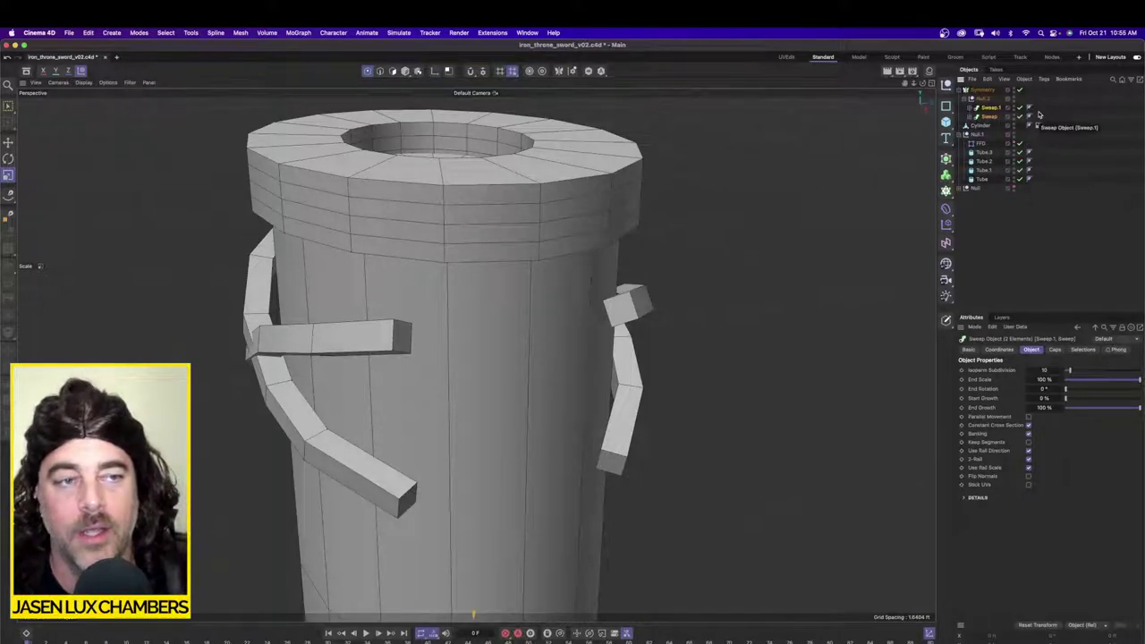
left_click_drag(538, 322, 592, 317, "alt")
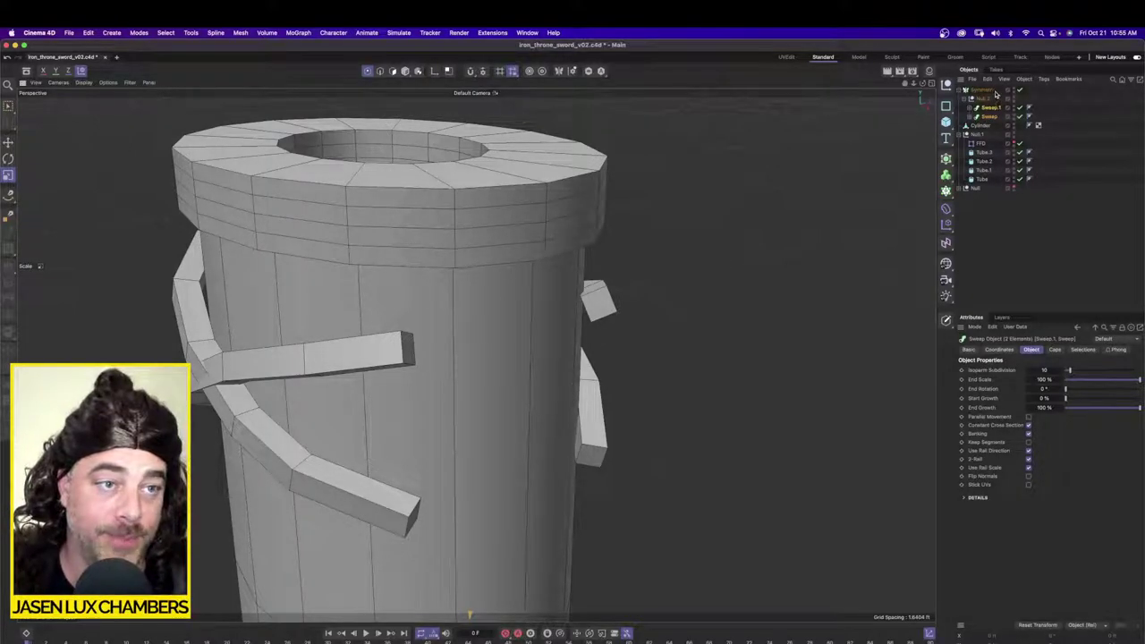
Step: Select the Symmetry object with its children and convert them into one polygon object using Connect Objects + Delete
right_click(994, 91)
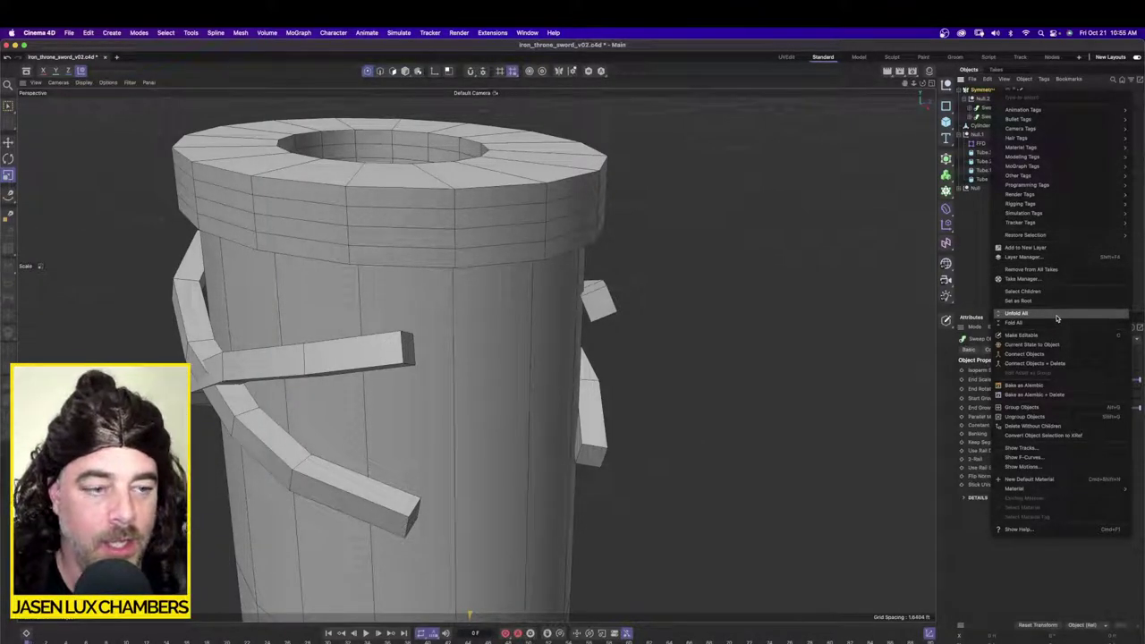
left_click(1056, 292)
right_click(985, 92)
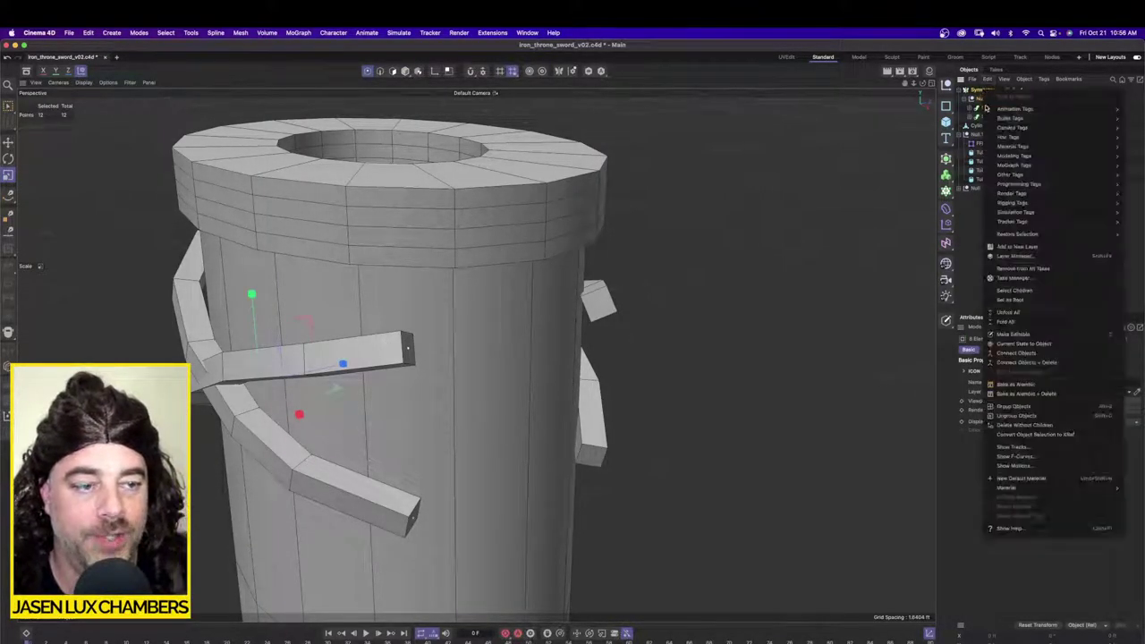
left_click(1062, 362)
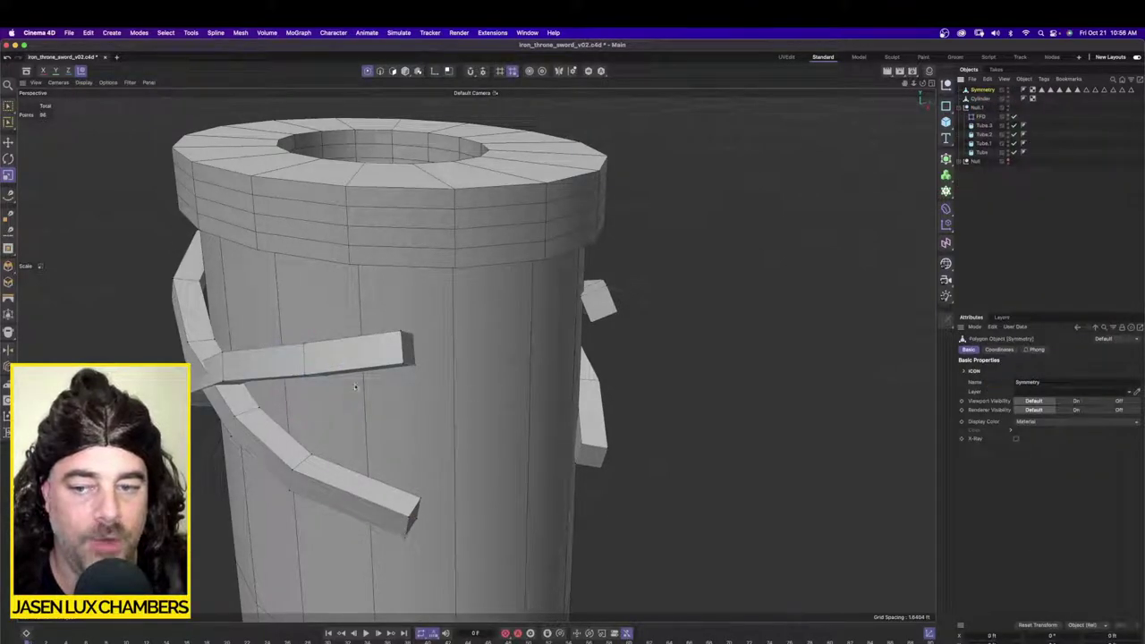
left_click(393, 71)
left_click(598, 299)
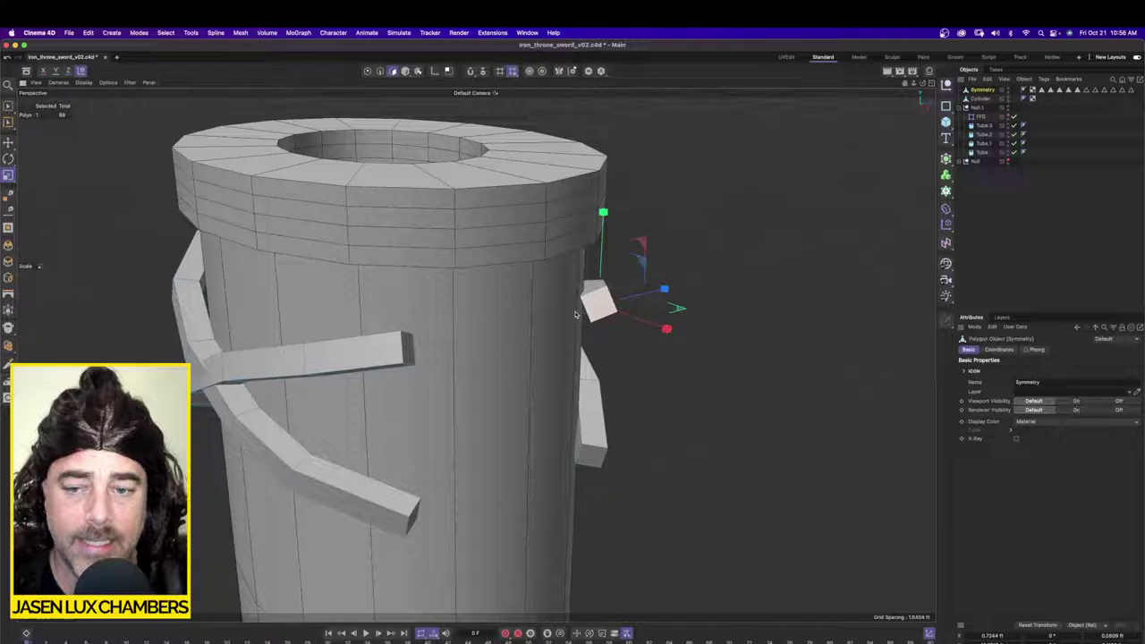
left_click(407, 348, "shift")
left_click(591, 455, "shift")
left_click(411, 516, "shift")
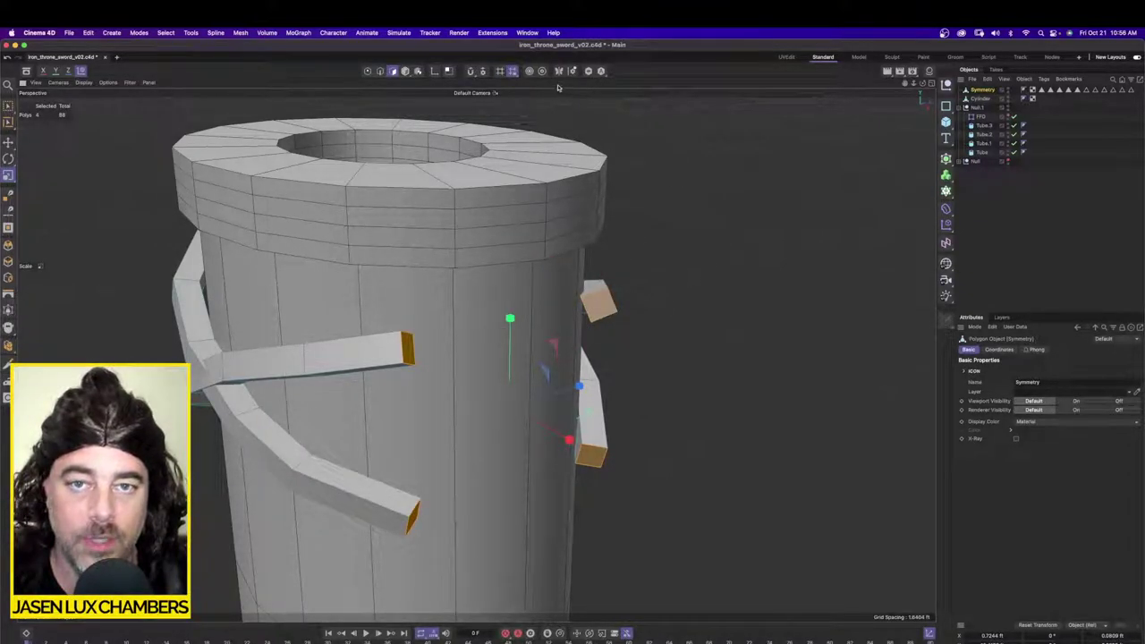
left_click(722, 214)
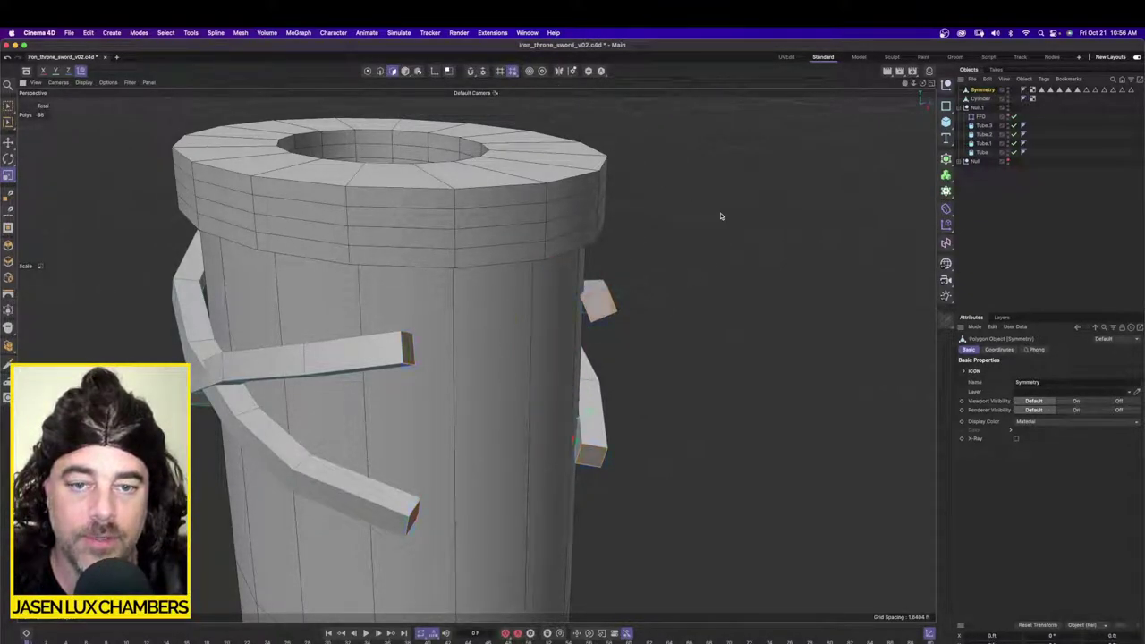
Step: Enable symmetry for modelling and delete the four end-cap polygons of the straps on the visible side of the handle
left_click(559, 71)
left_click(598, 302)
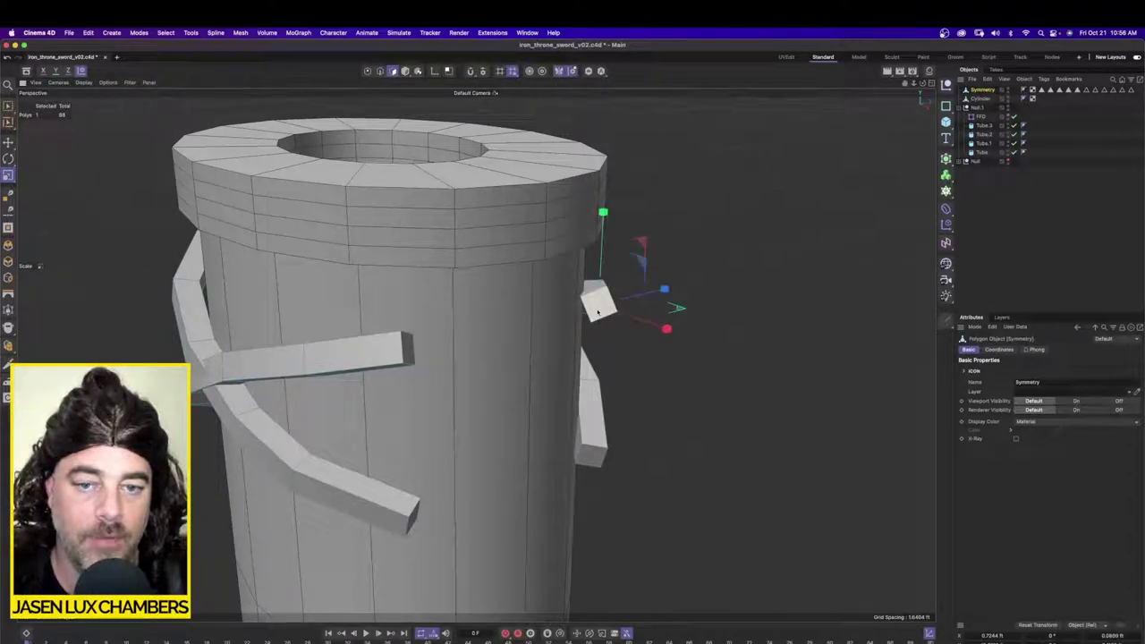
left_click(413, 352, "shift")
left_click(412, 516, "shift")
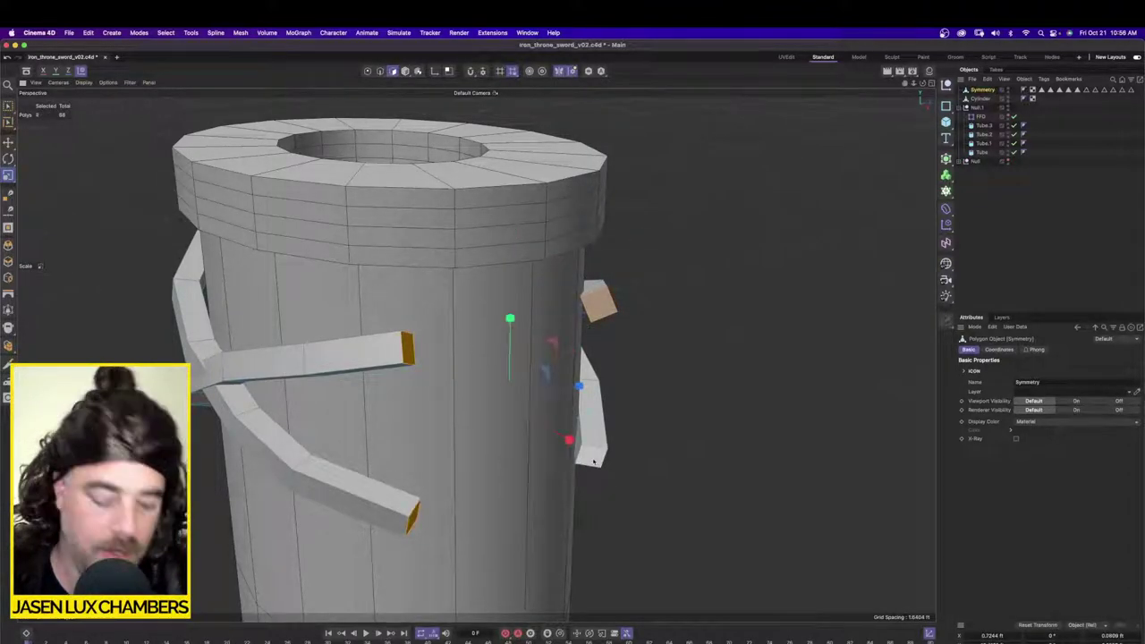
left_click_drag(578, 460, 496, 479, "alt")
key("super+shift+a")
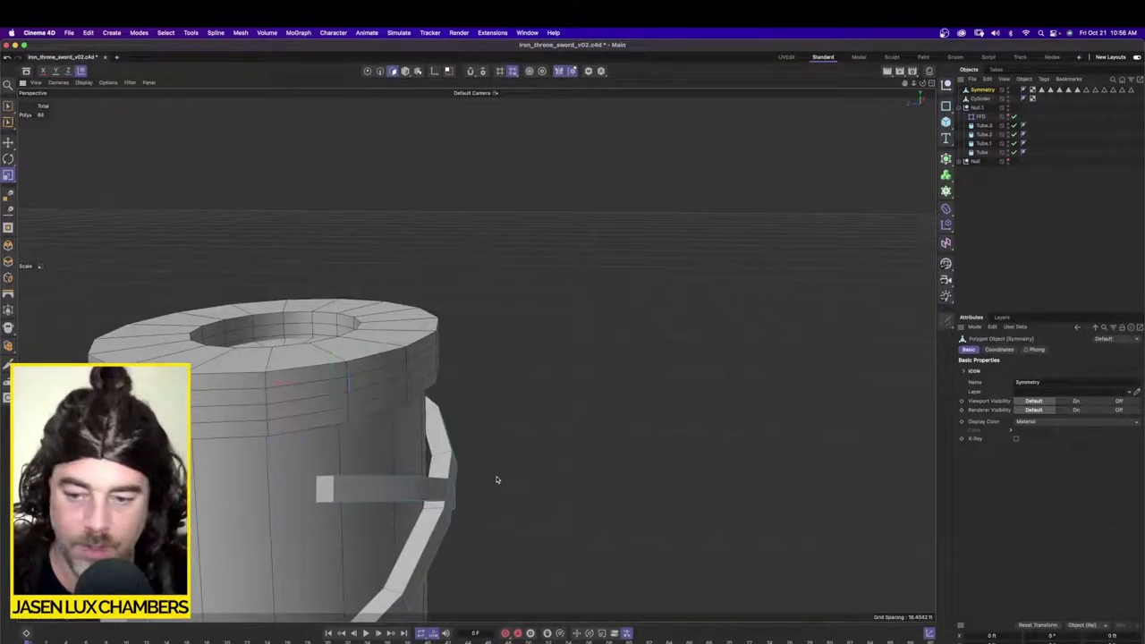
Step: Turn modelling symmetry off and delete the four strap end-cap polygons on the opposite side of the handle
middle_click_drag(397, 388, 454, 325, "alt")
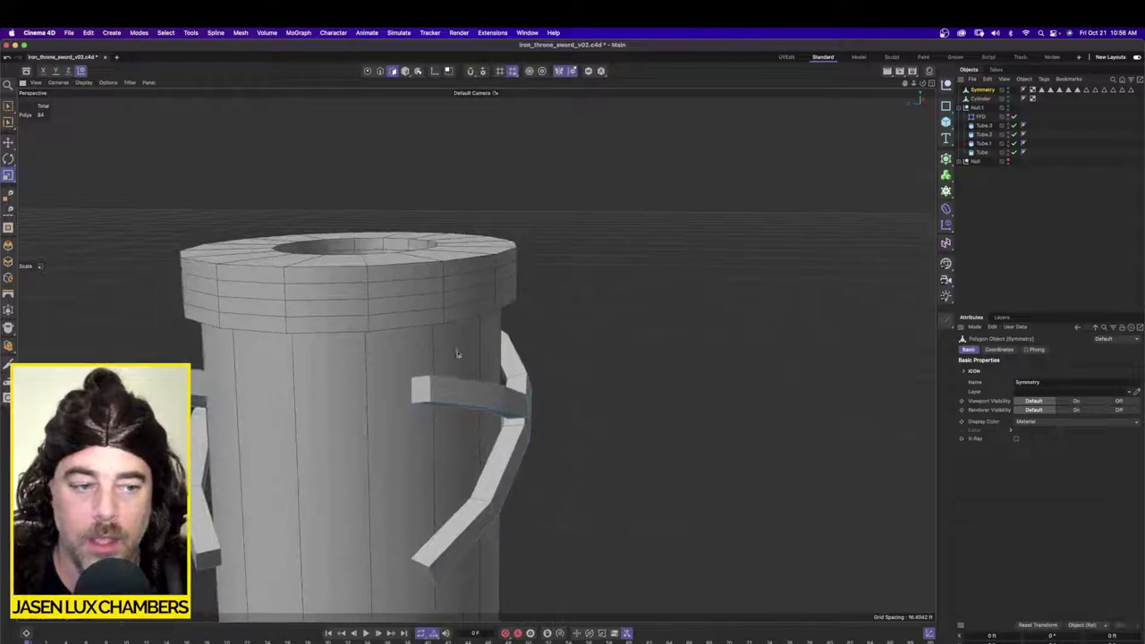
left_click(424, 391)
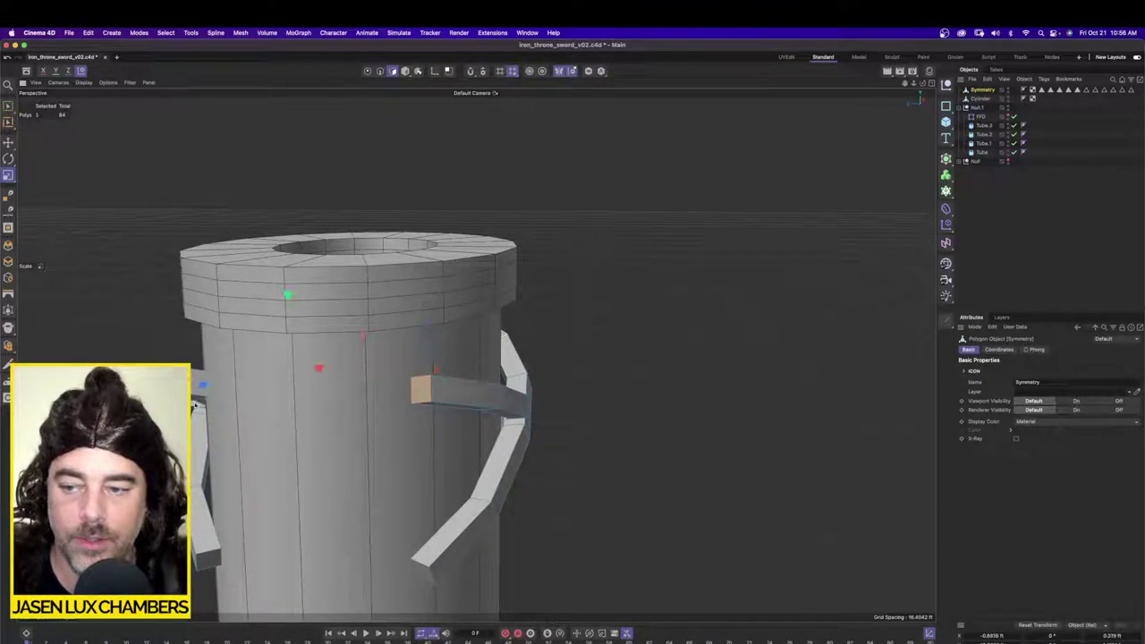
left_click(413, 391)
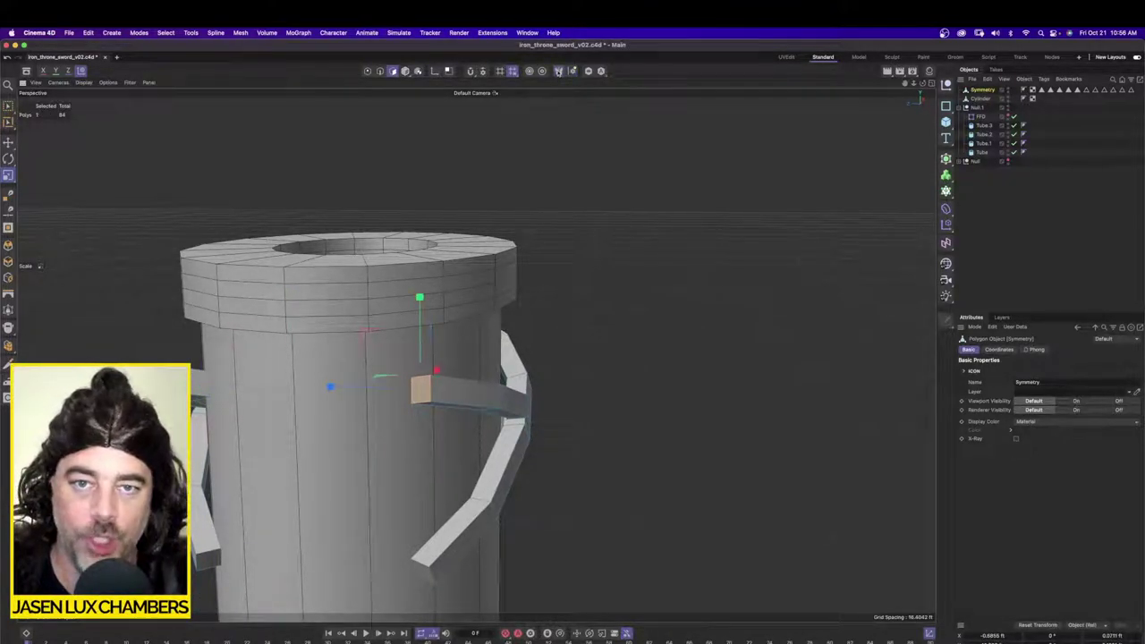
left_click(202, 383)
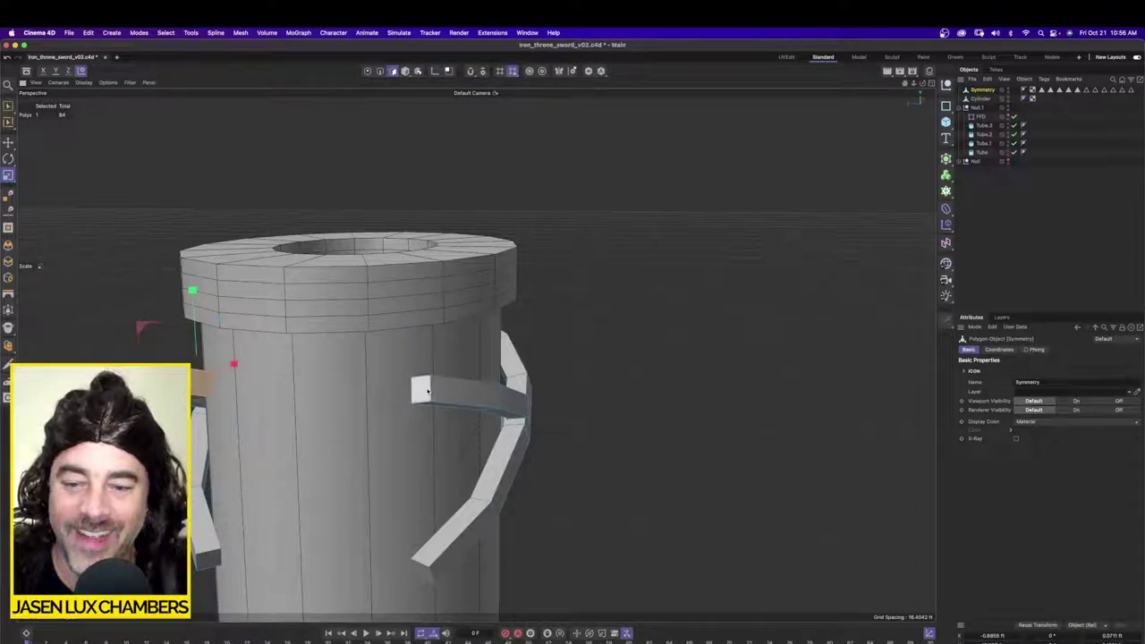
left_click(421, 391, "shift")
left_click(422, 573, "shift")
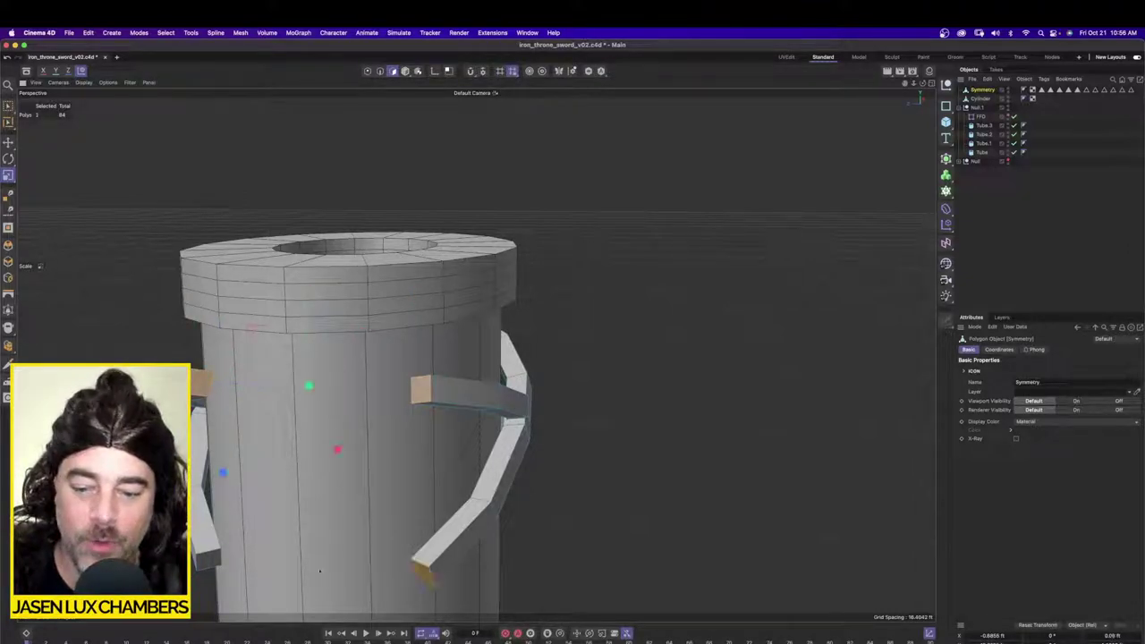
left_click(211, 565, "shift")
key("Delete")
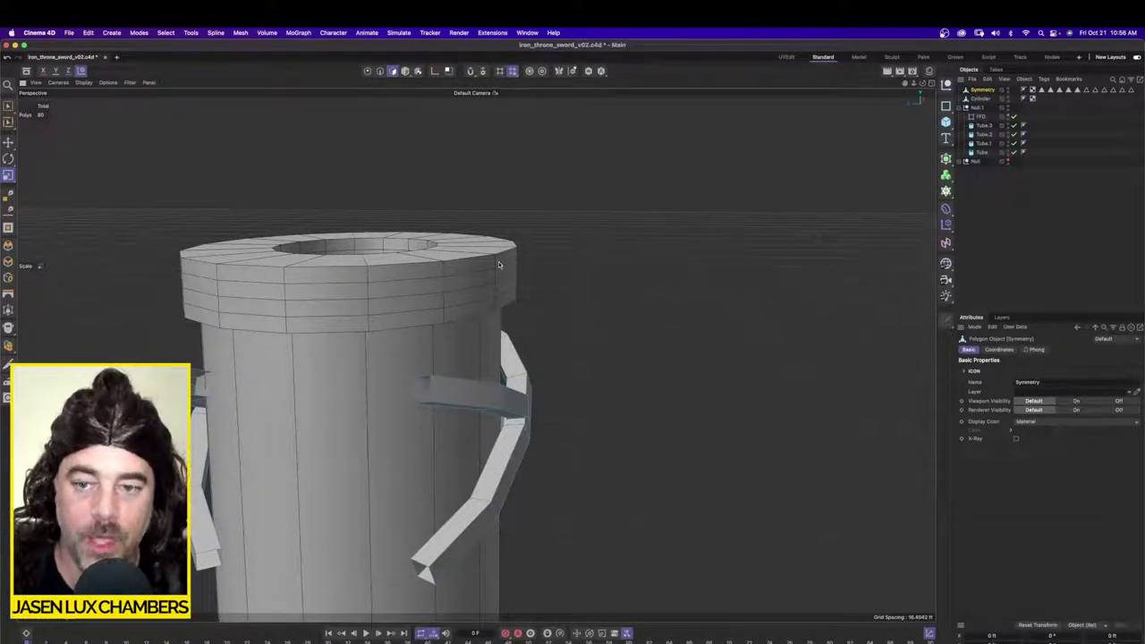
Step: Loop-select the open edges of the two upper strap ends and connect them with the Bridge tool
left_click_drag(500, 265, 425, 320, "alt")
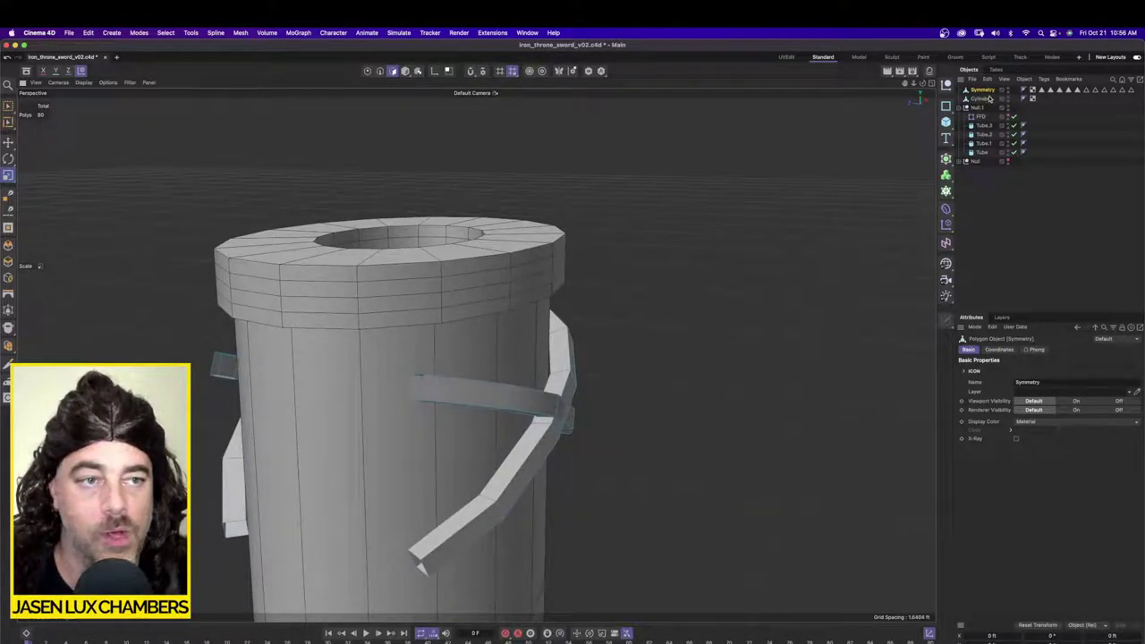
left_click(379, 71)
left_click(216, 33)
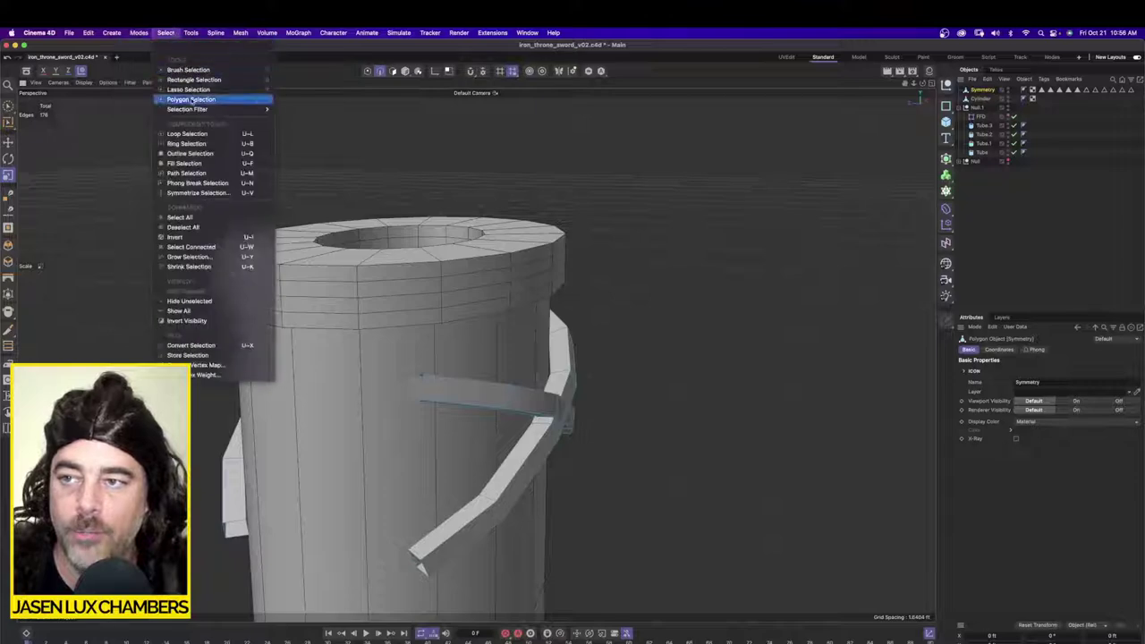
left_click(187, 133)
left_click(415, 386)
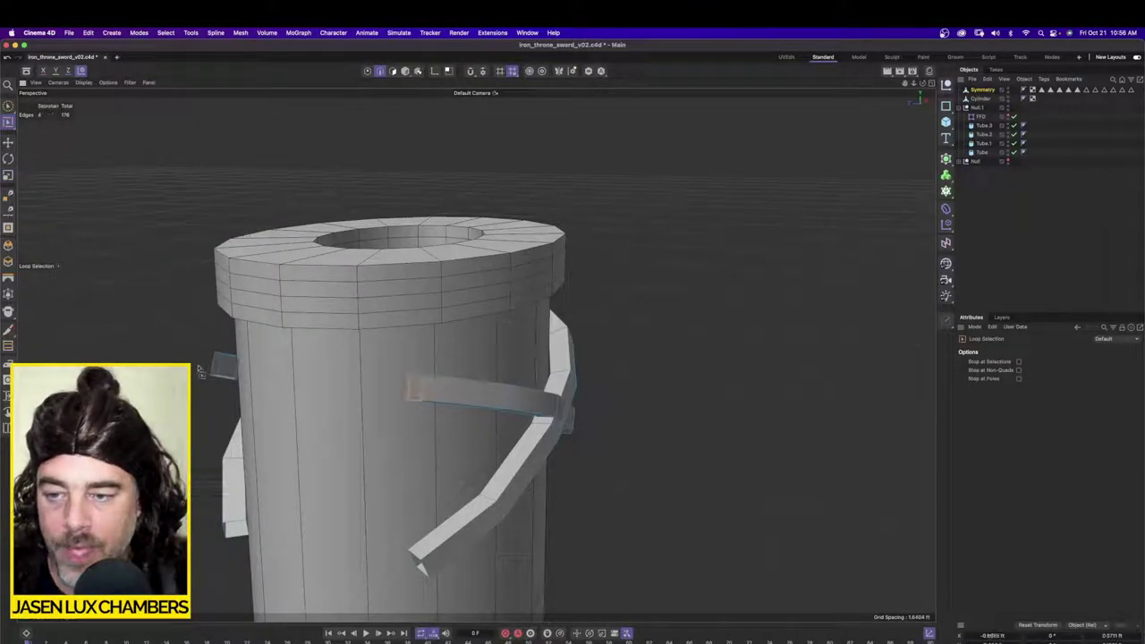
left_click_drag(247, 378, 304, 391, "alt")
right_click(304, 391)
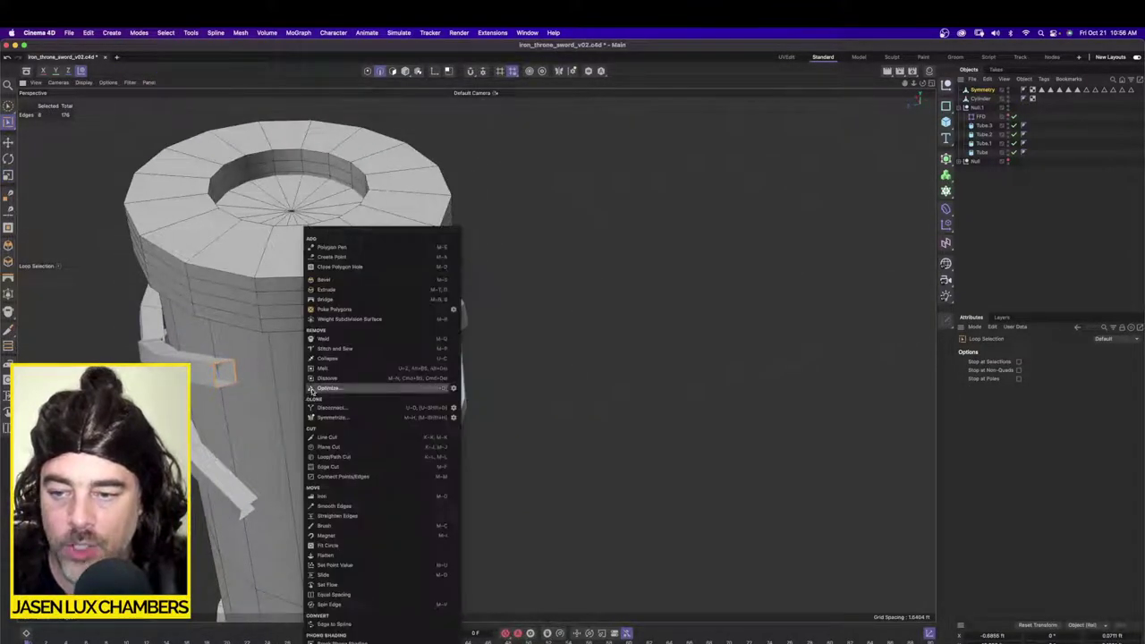
left_click(340, 303)
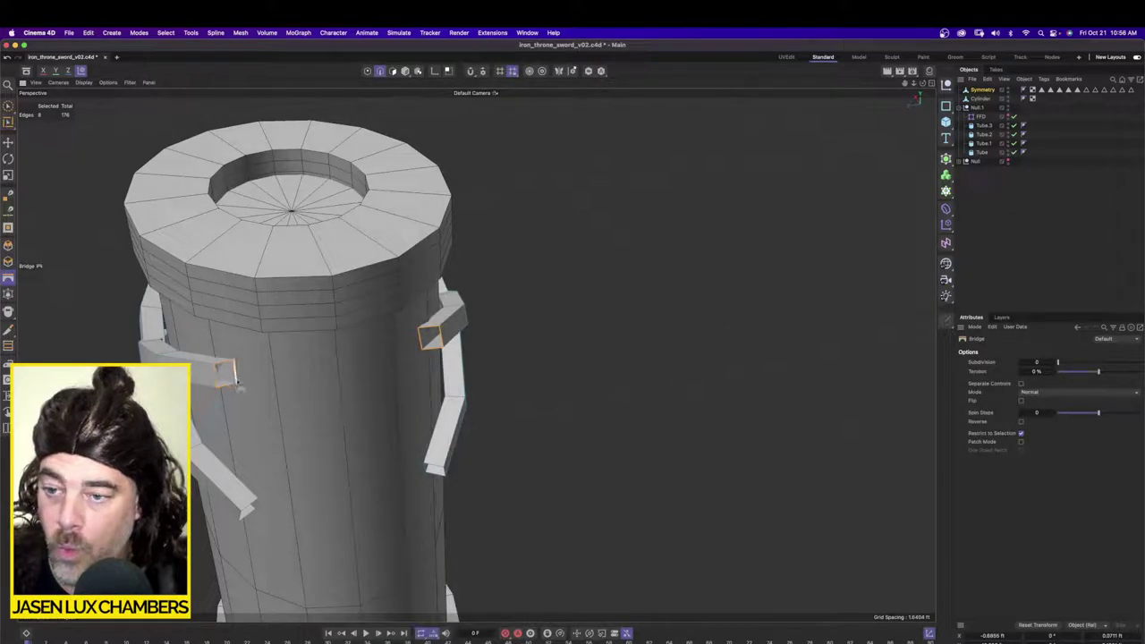
left_click(449, 356)
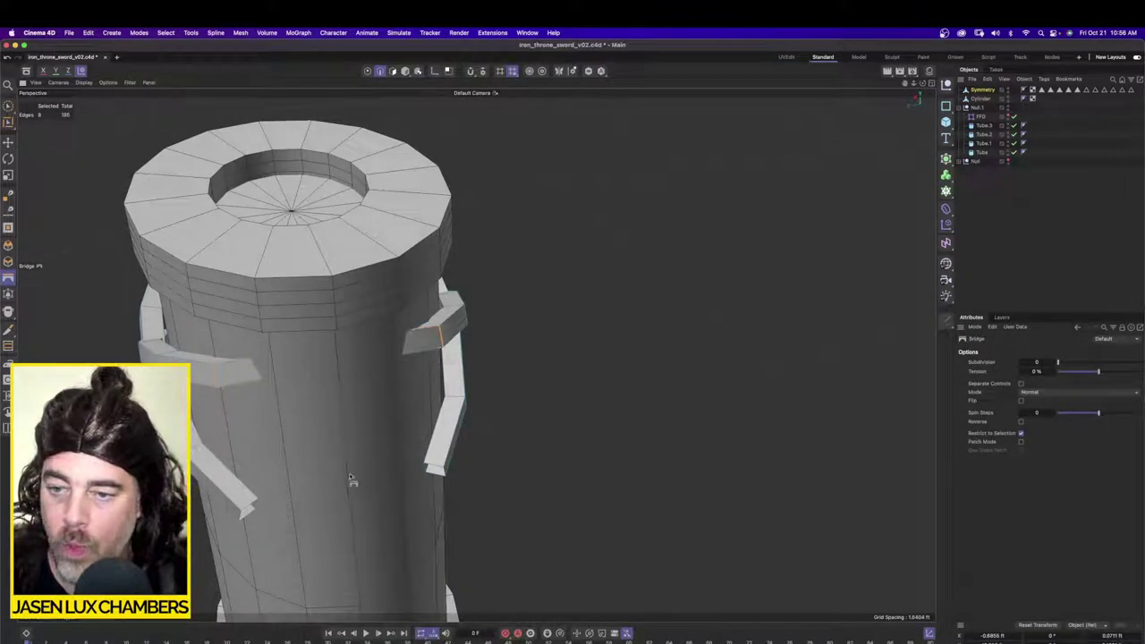
Step: Loop-select the open edges of the two lower strap ends on this side of the handle and connect them with the Bridge tool
left_click(166, 33)
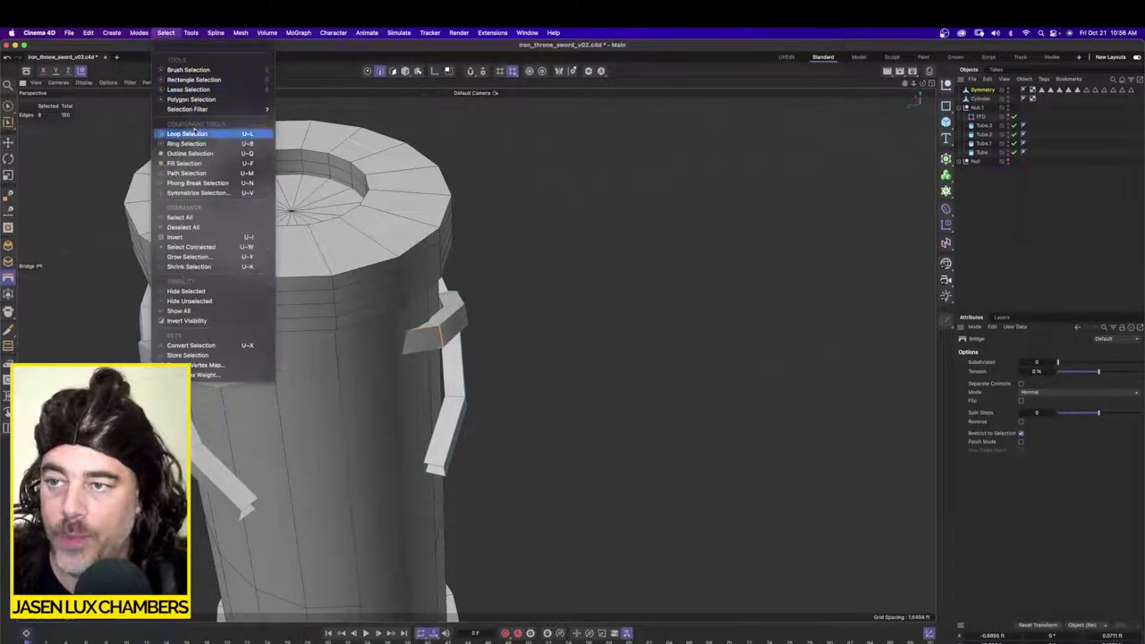
left_click(188, 134)
left_click(248, 509)
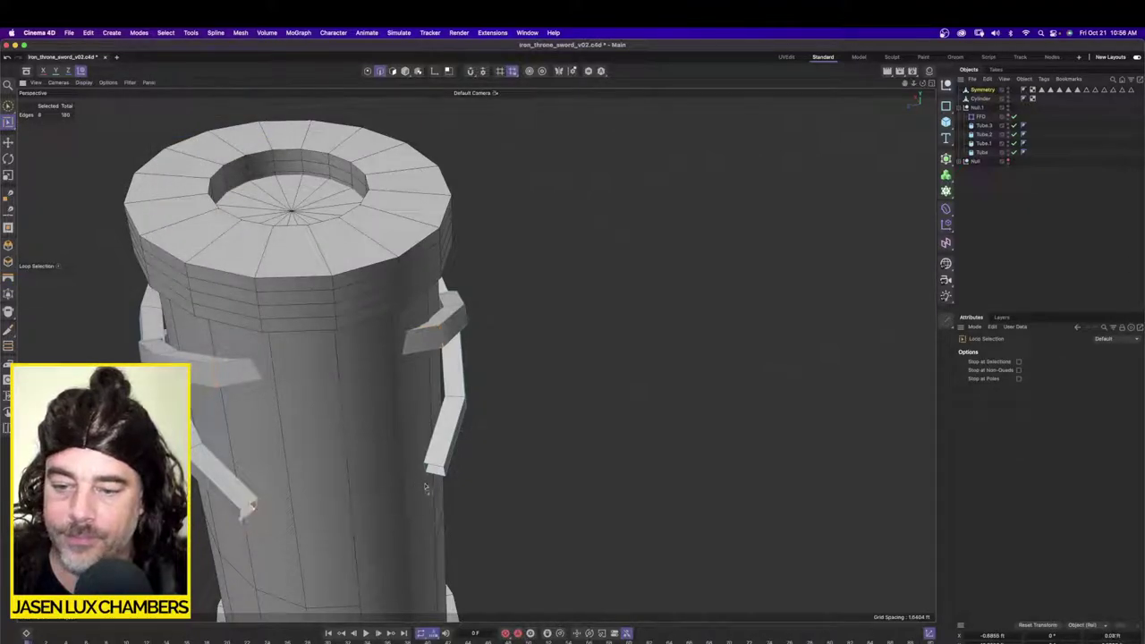
right_click(424, 502)
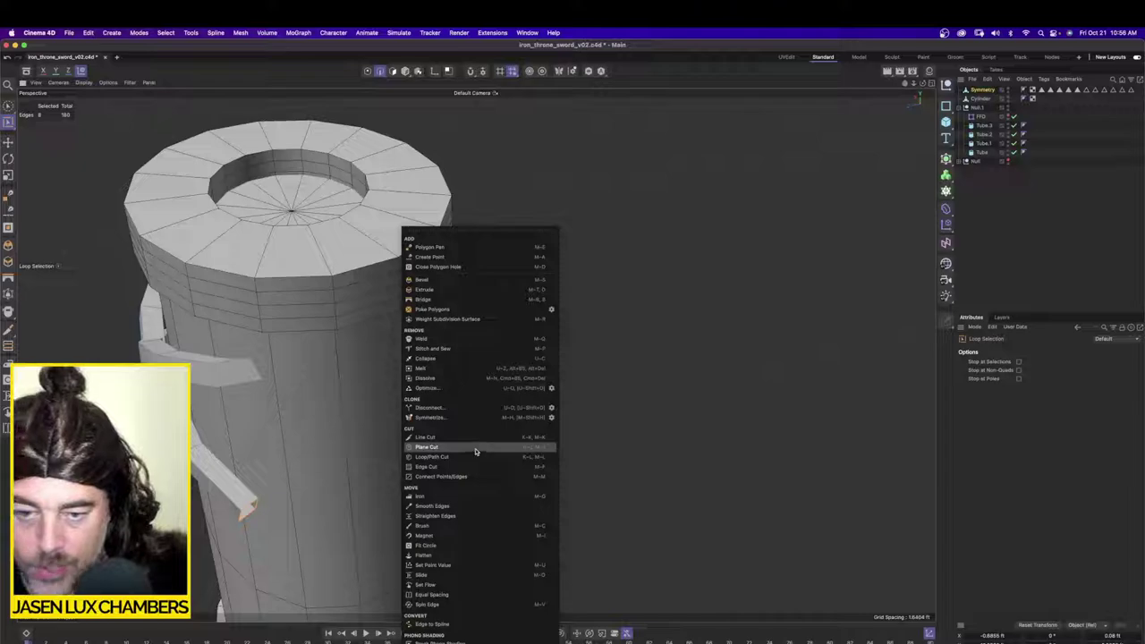
left_click(465, 300)
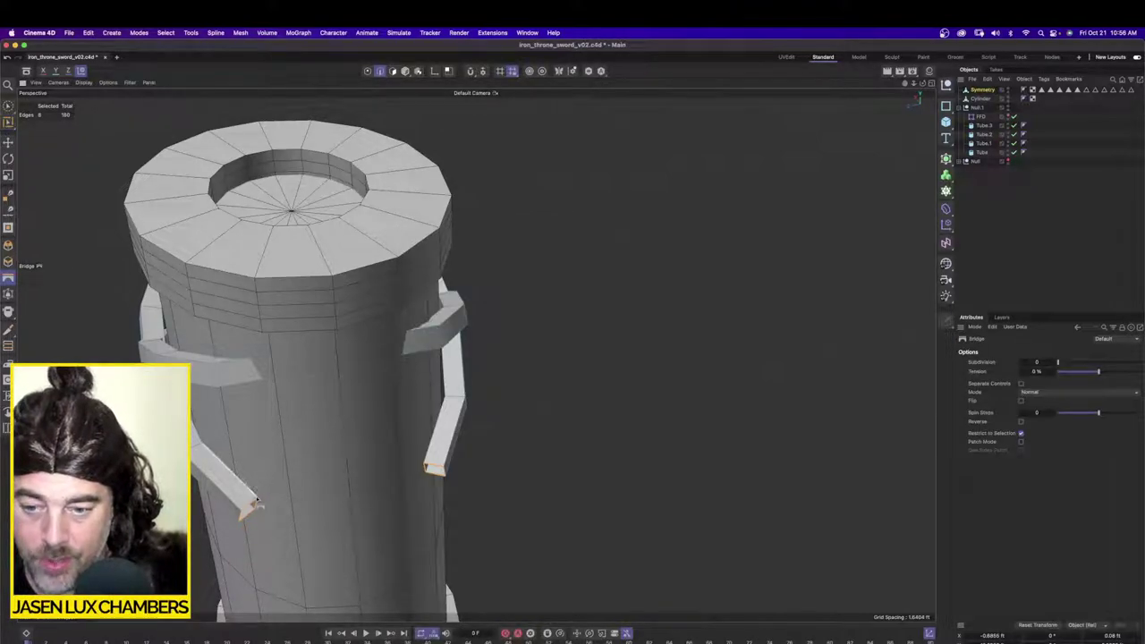
left_click_drag(257, 500, 429, 466)
Step: On the opposite side of the handle, loop-select the open edges of the two upper strap ends and bridge them
scroll(474, 521, "down", 3)
left_click_drag(281, 463, 398, 391, "alt")
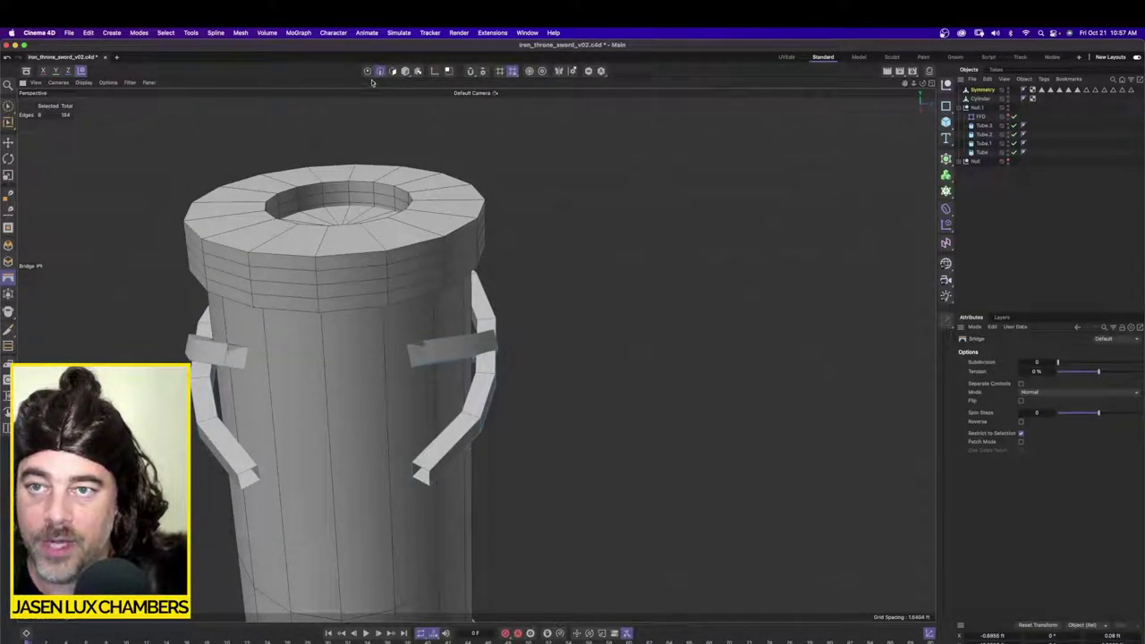
left_click(166, 32)
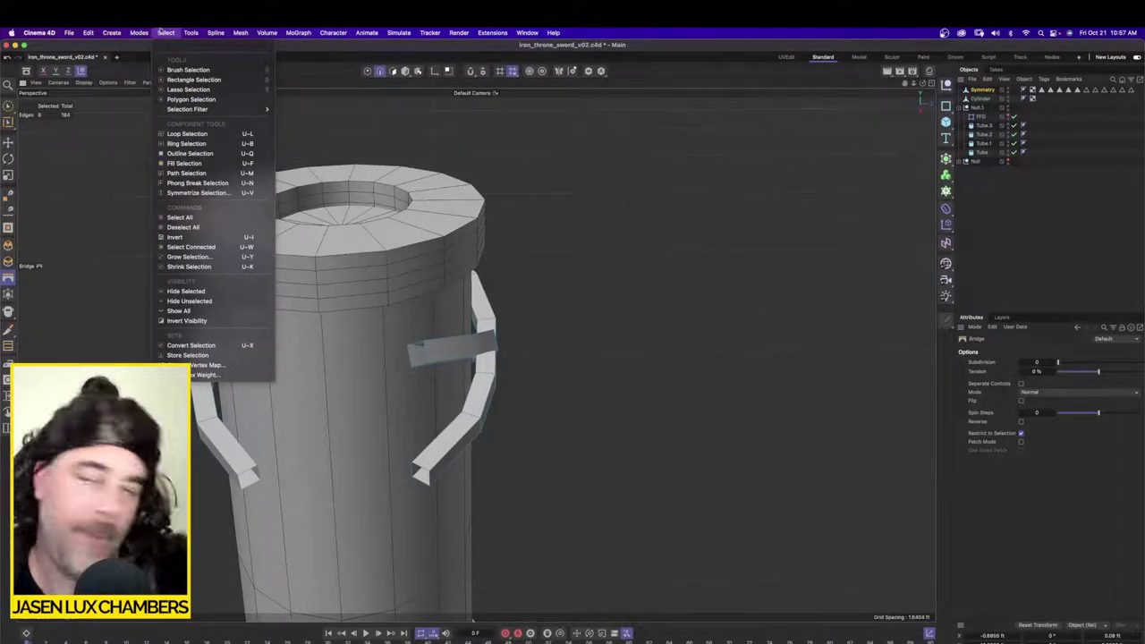
left_click(187, 133)
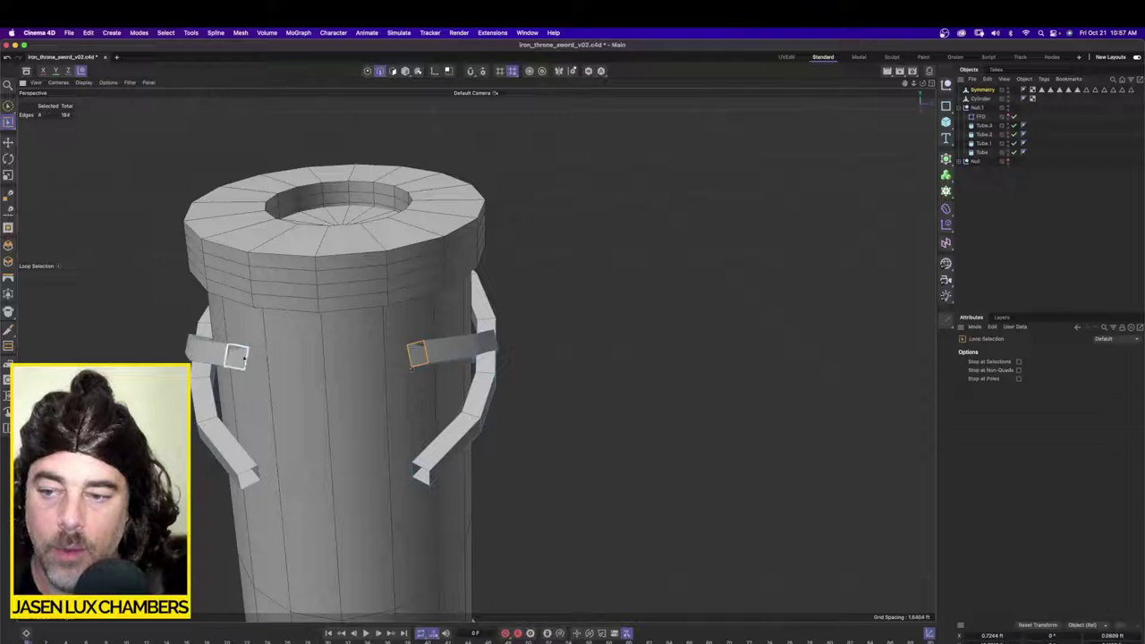
left_click(235, 358)
right_click(296, 374)
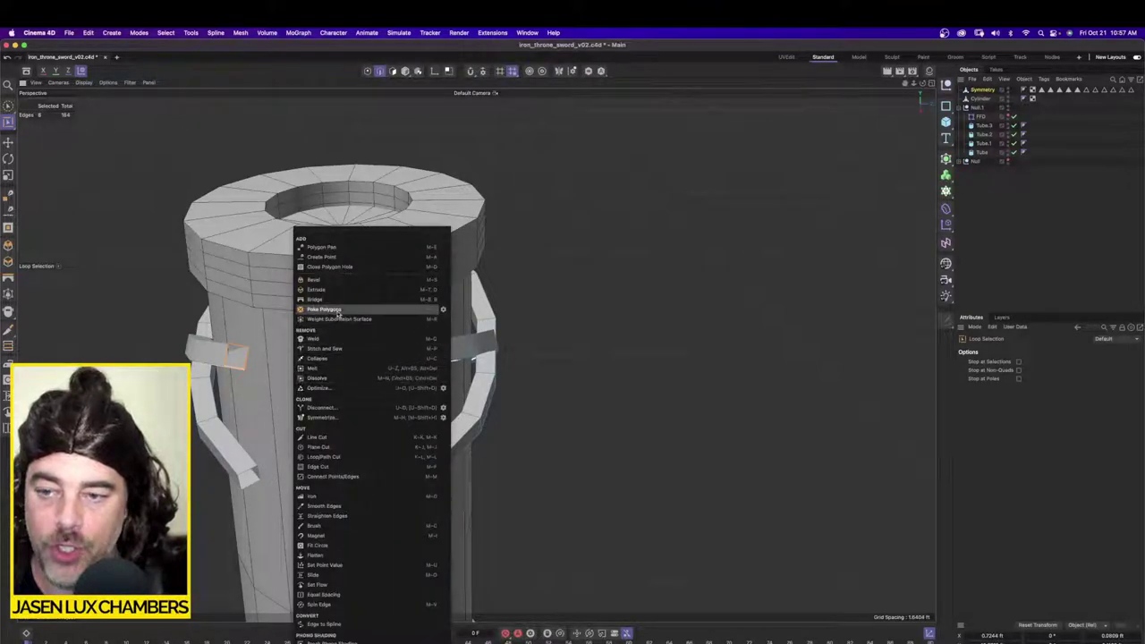
left_click(313, 299)
left_click_drag(245, 374, 417, 375)
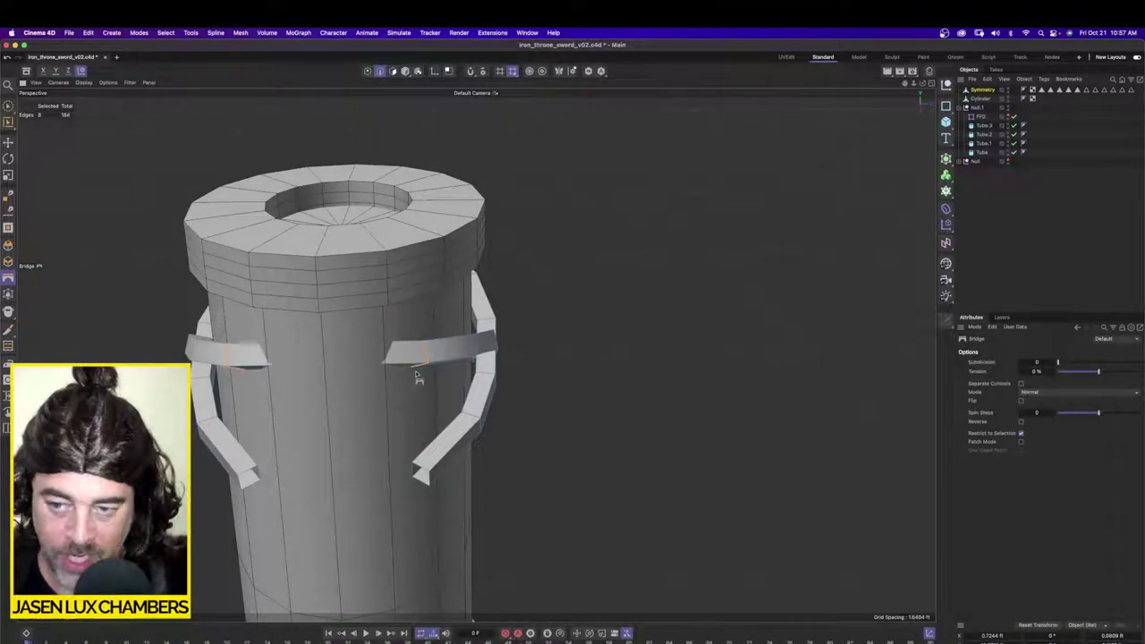
Step: Loop-select the two remaining open lower strap ends and close the gap between them with the Bridge tool
left_click(216, 32)
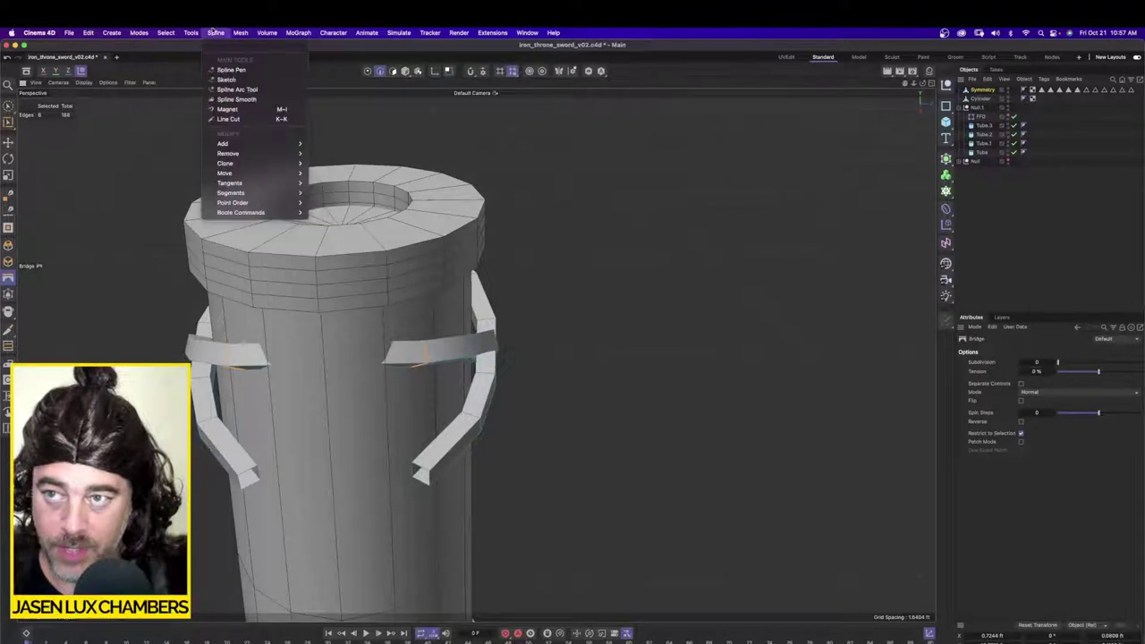
mouse_move(165, 34)
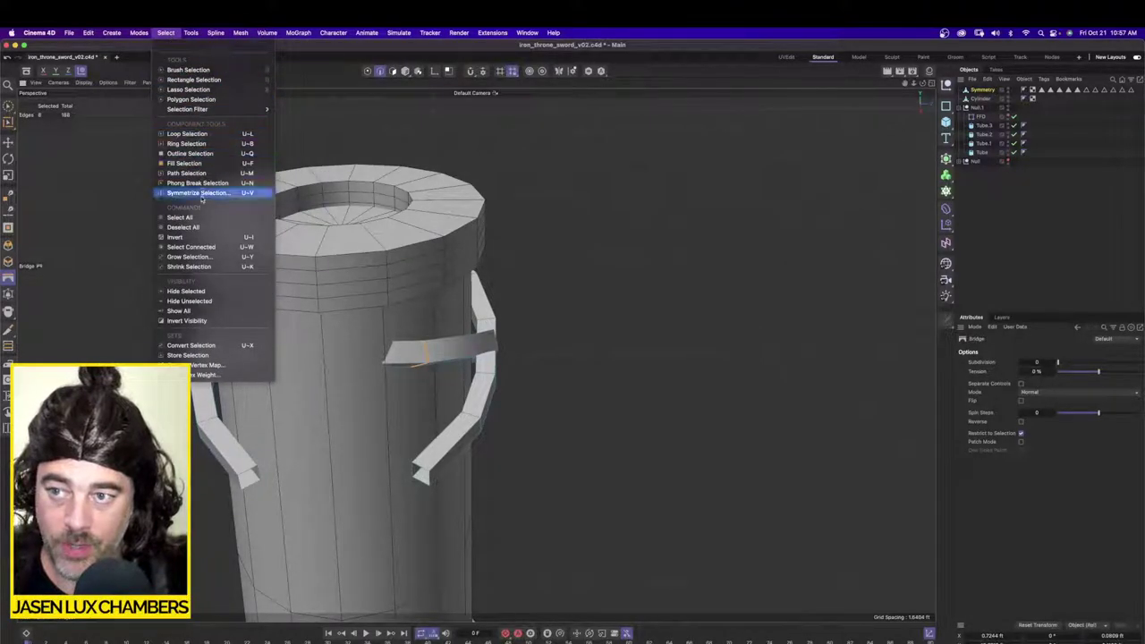
left_click(195, 34)
left_click(216, 32)
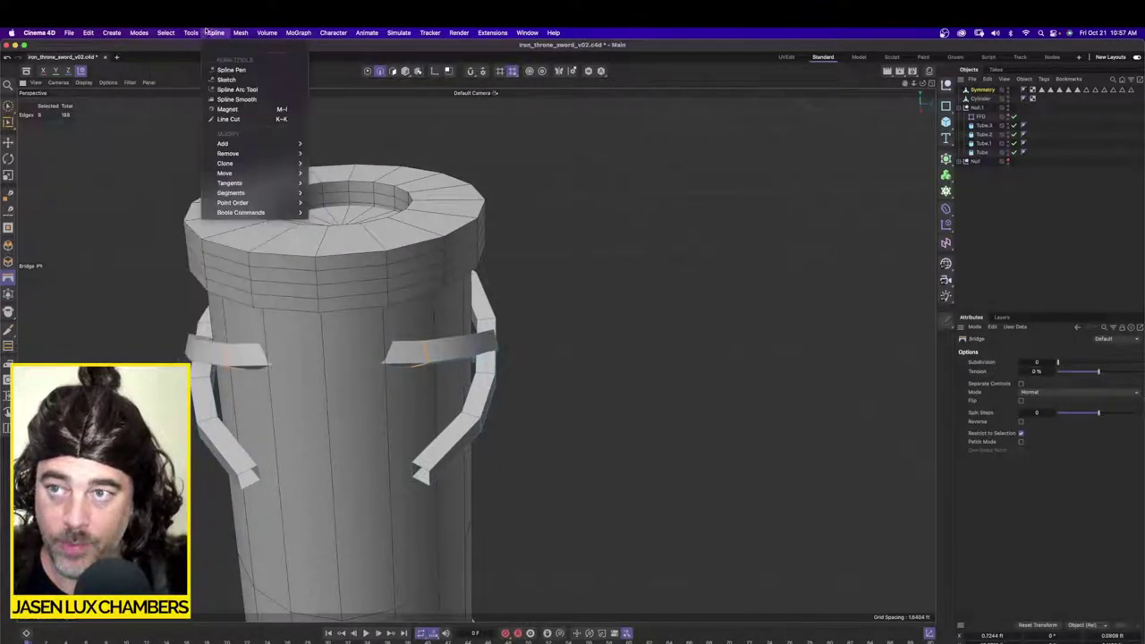
mouse_move(165, 33)
left_click(187, 134)
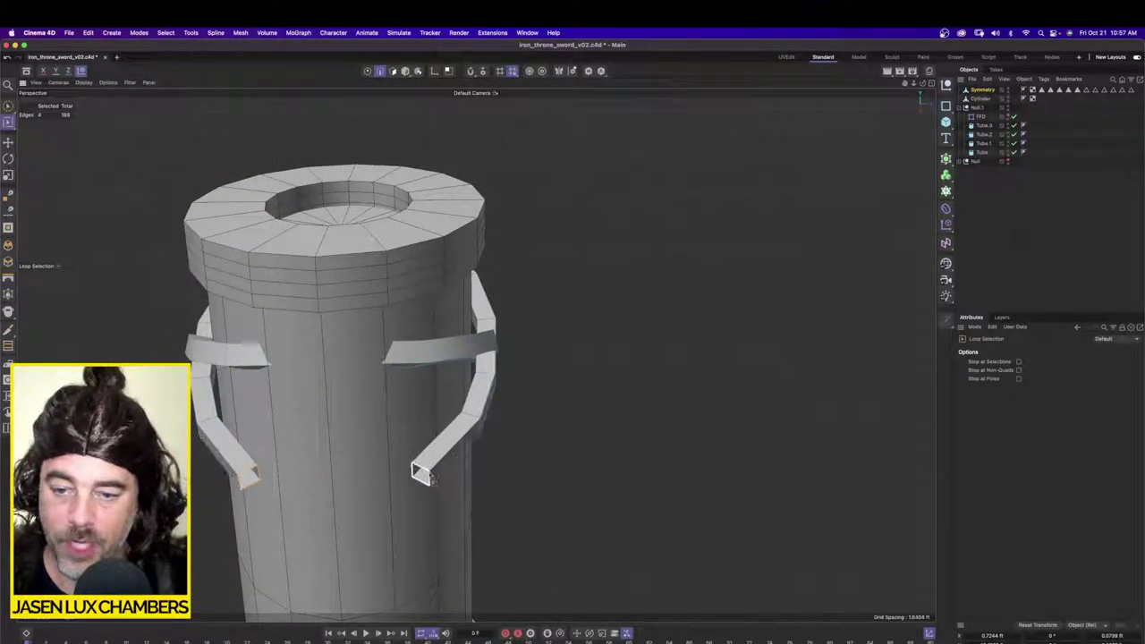
right_click(313, 478)
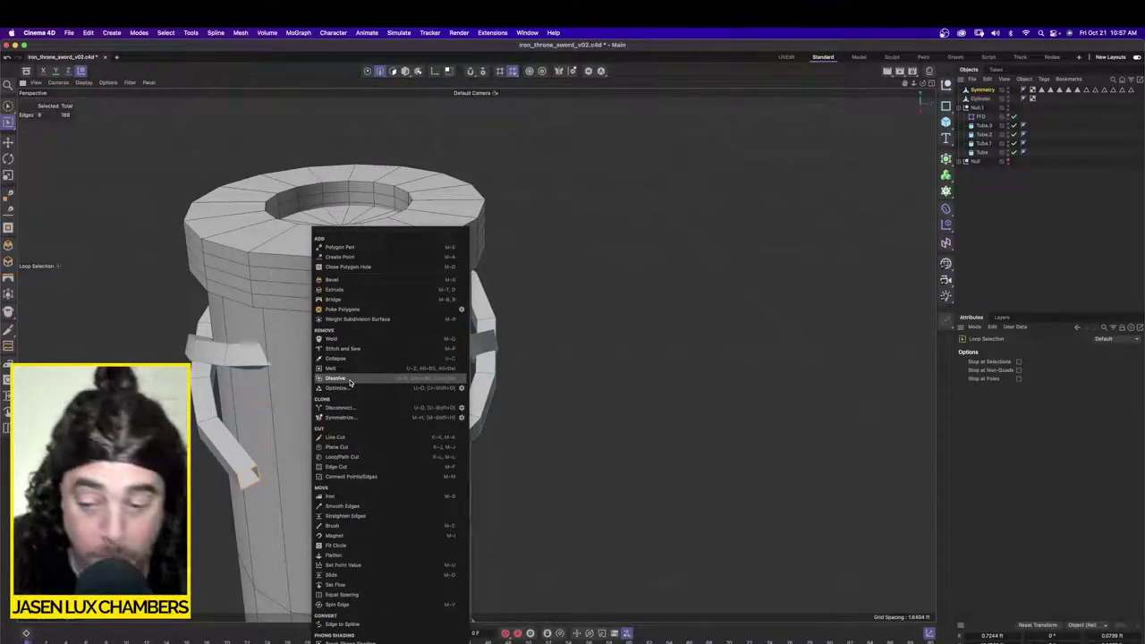
left_click(353, 301)
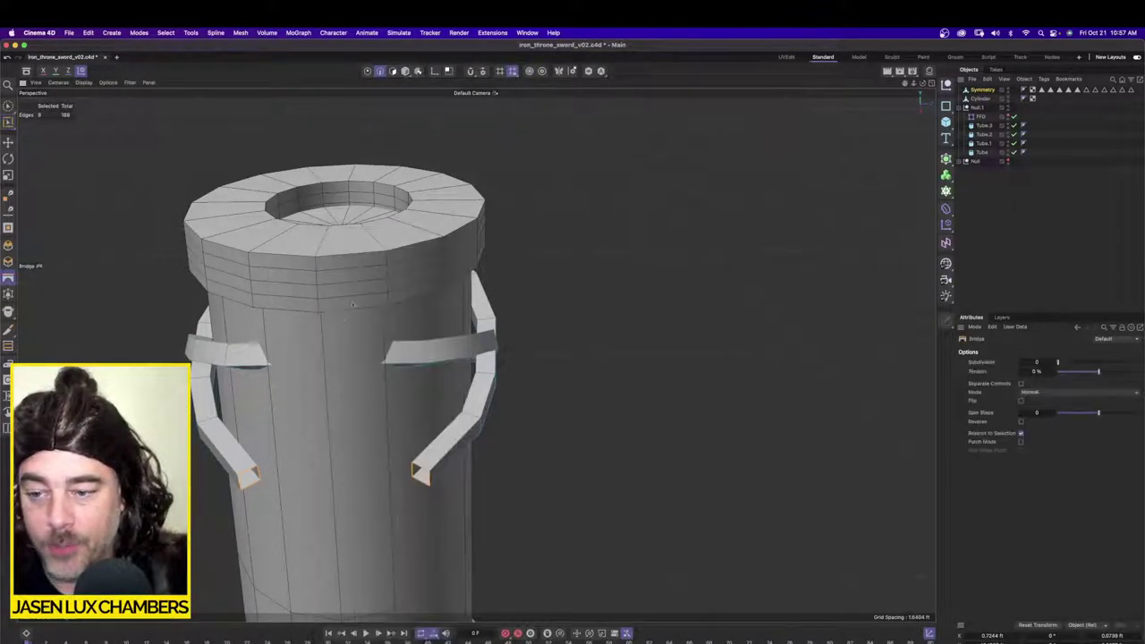
left_click_drag(260, 473, 414, 472)
Step: Hide the Cylinder handle in the viewport to expose the bridged straps
left_click_drag(491, 513, 417, 422, "alt")
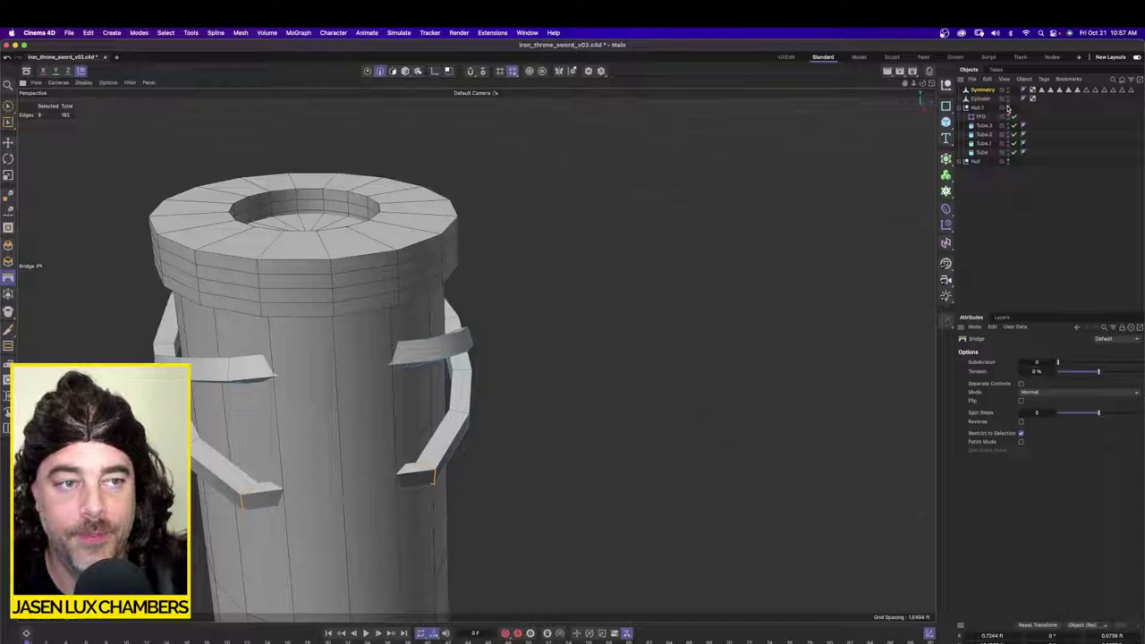
left_click(1008, 109)
left_click(1008, 108)
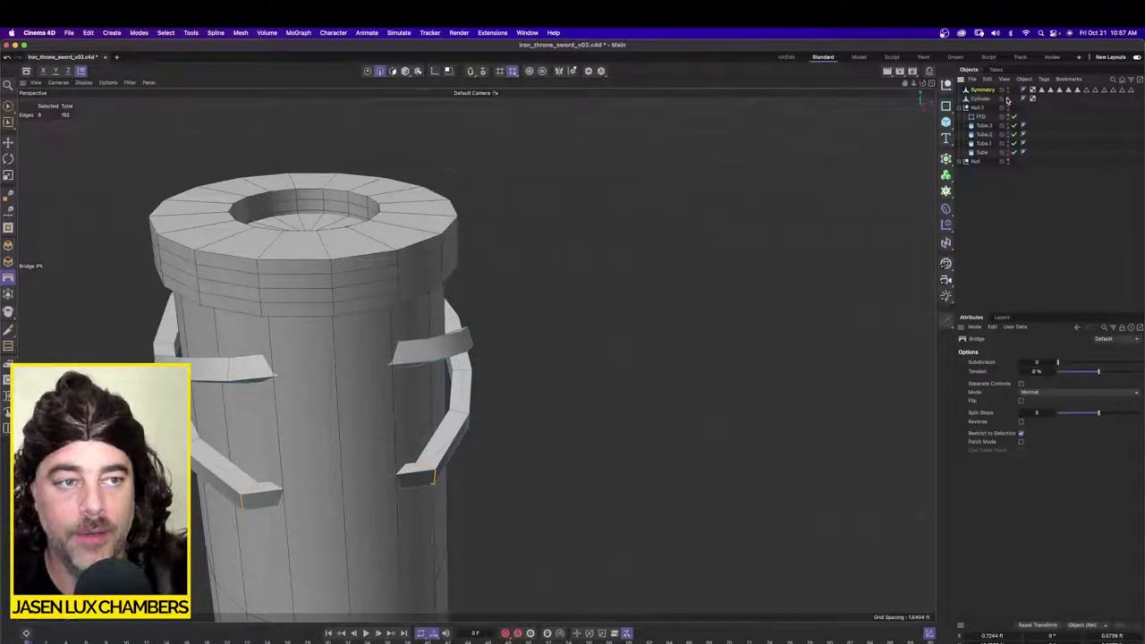
left_click(1008, 99)
left_click_drag(460, 334, 466, 371, "alt")
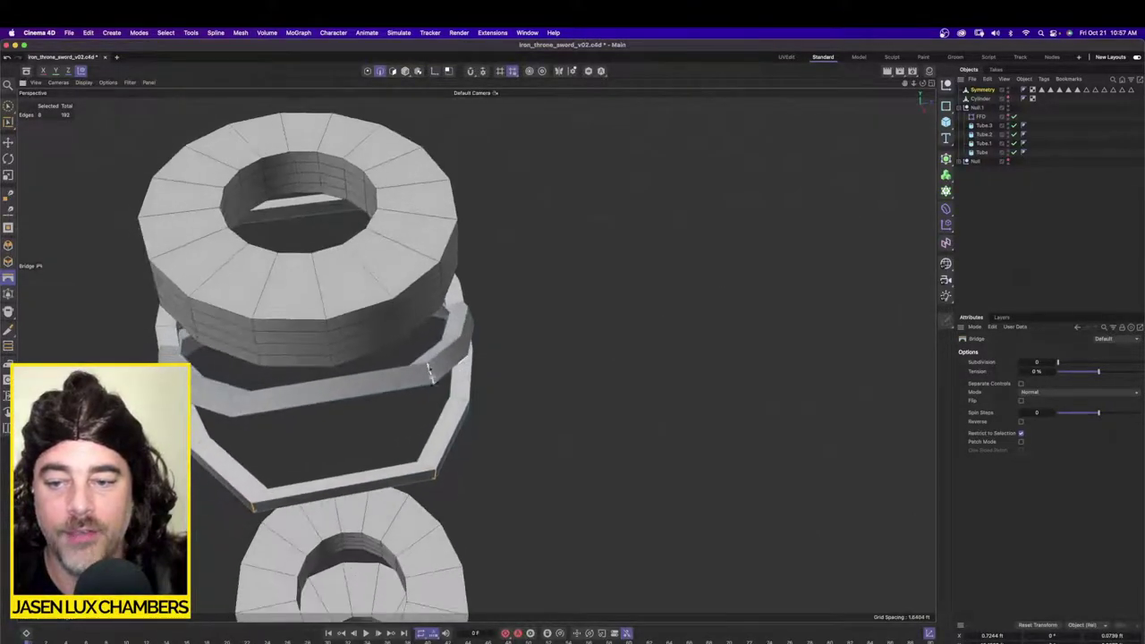
middle_click_drag(431, 369, 551, 336, "alt")
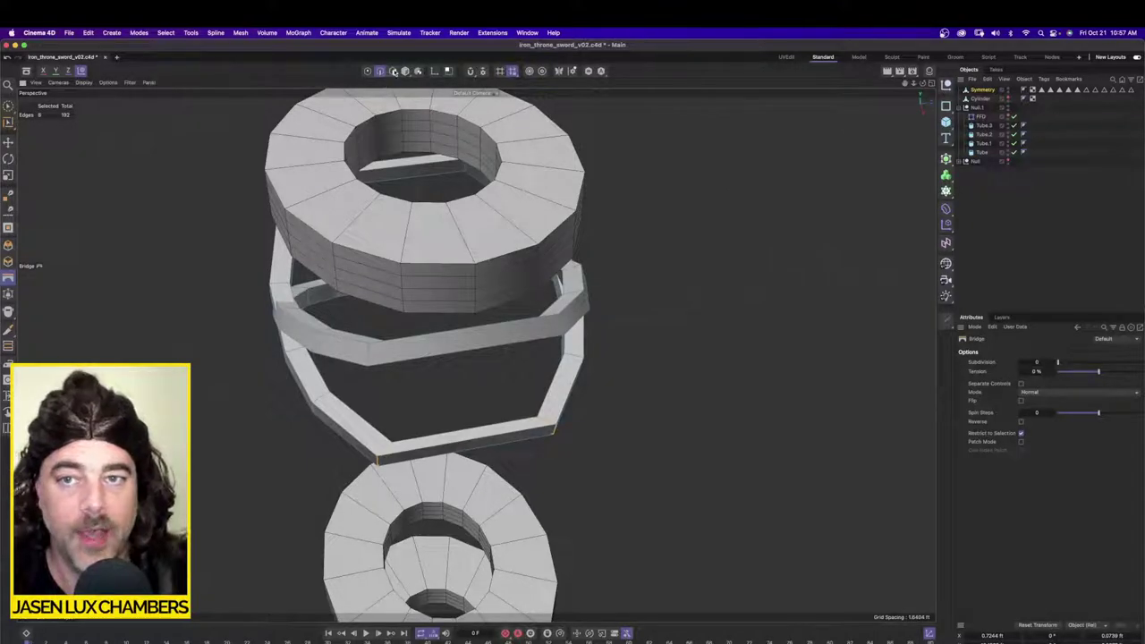
Step: In polygon mode, brush-select the bridged strap segments on both sides of the handle with Visible Only turned off
left_click(395, 72)
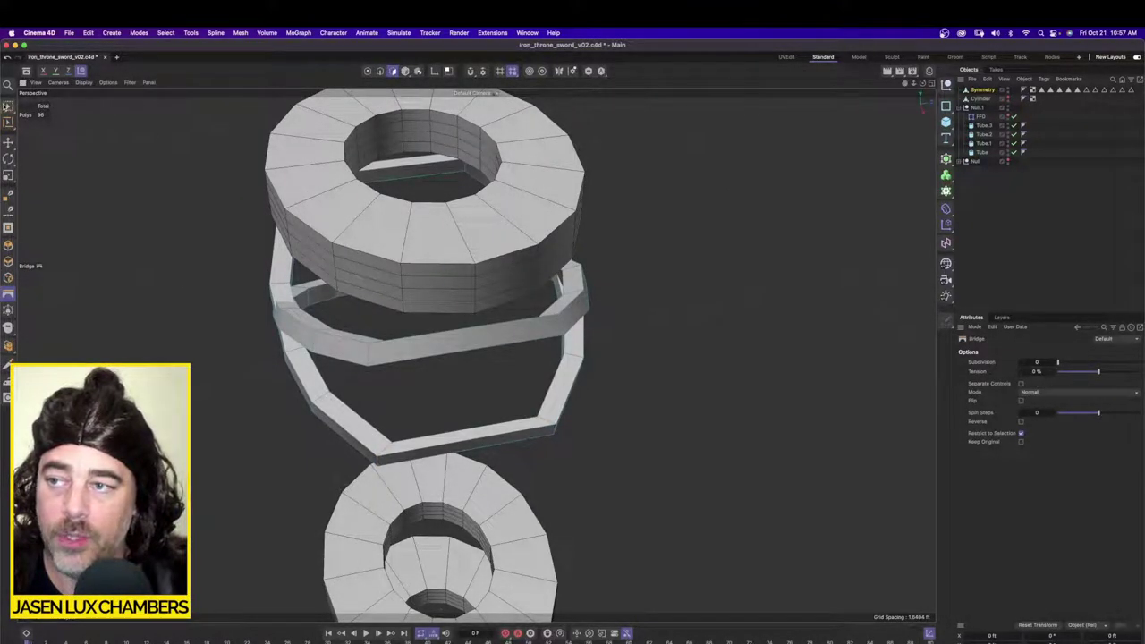
key("0")
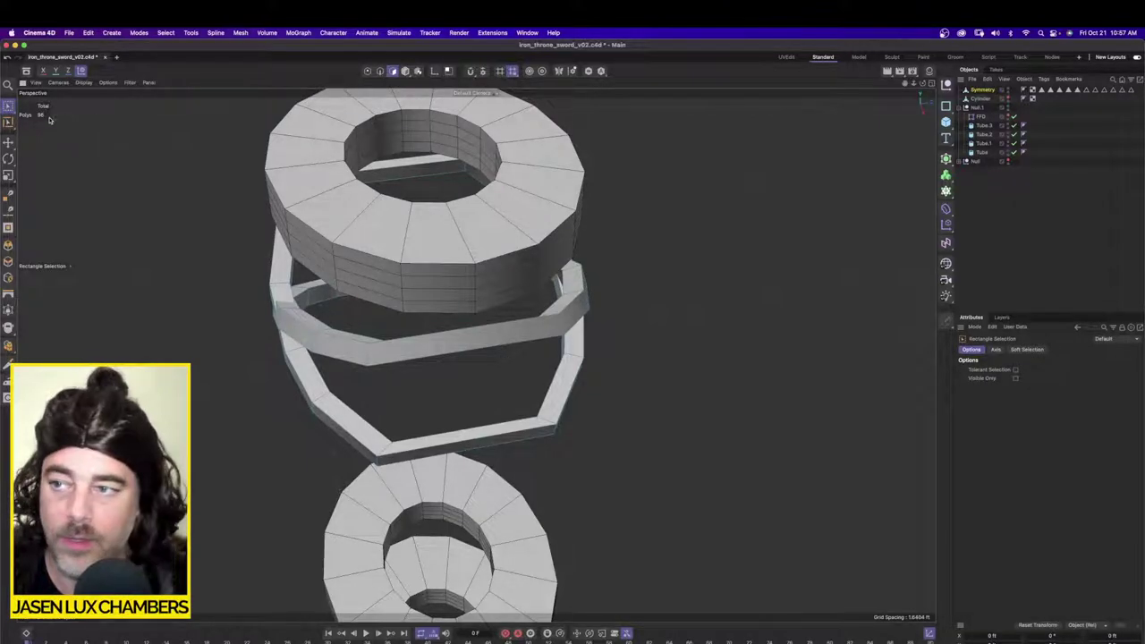
left_click_drag(8, 106, 41, 123)
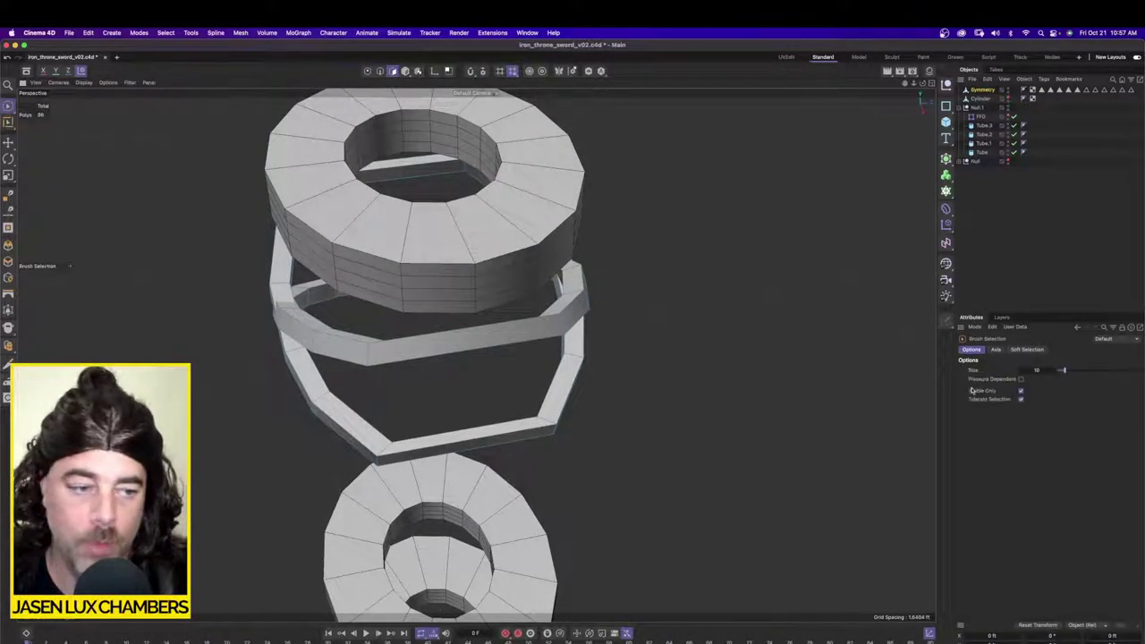
left_click(1021, 399)
mouse_move(546, 331)
left_mouse_down()
mouse_move(462, 340)
mouse_move(470, 451)
mouse_move(468, 436)
left_mouse_up()
mouse_move(476, 356)
left_mouse_down("alt")
mouse_move(494, 380)
mouse_move(743, 361)
mouse_move(564, 292)
mouse_move(505, 397)
mouse_move(500, 362)
mouse_move(502, 495)
mouse_move(516, 448)
left_mouse_up("alt")
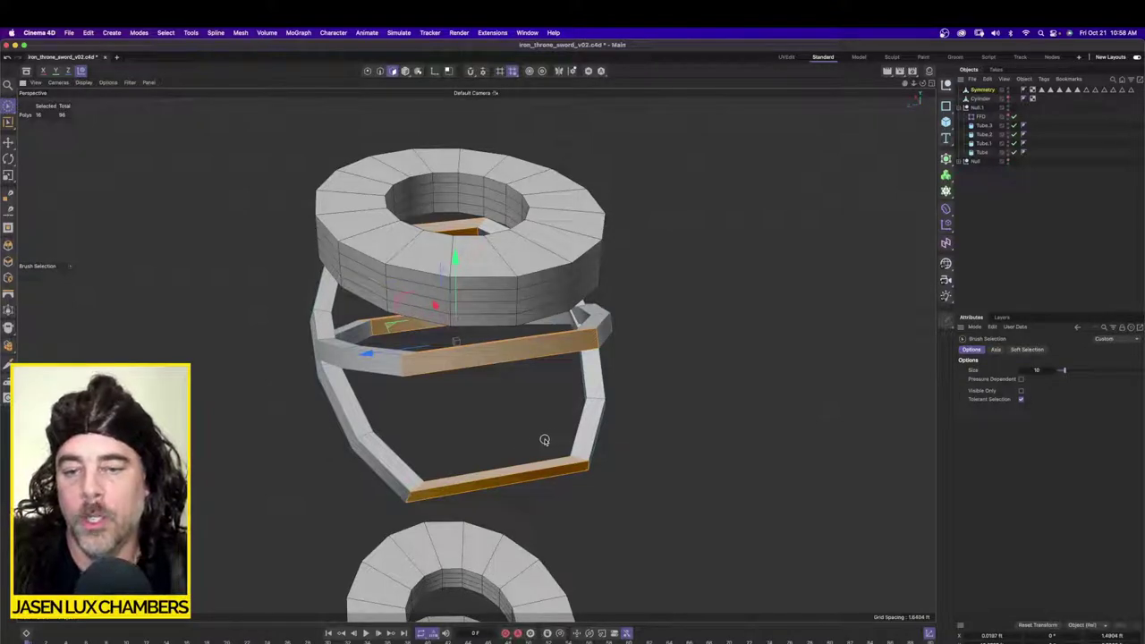
Step: In the Top view, cut straight across the middle of the selected bridge segments using Line Cut with Visible Only turned off
left_click(216, 32)
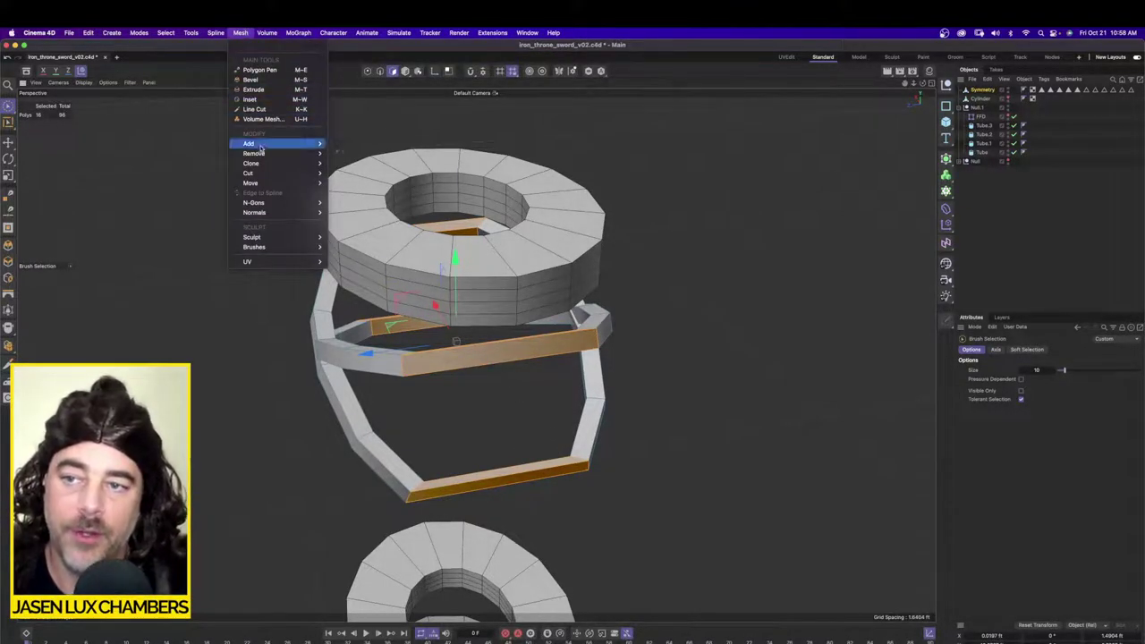
mouse_move(259, 175)
left_click(392, 181)
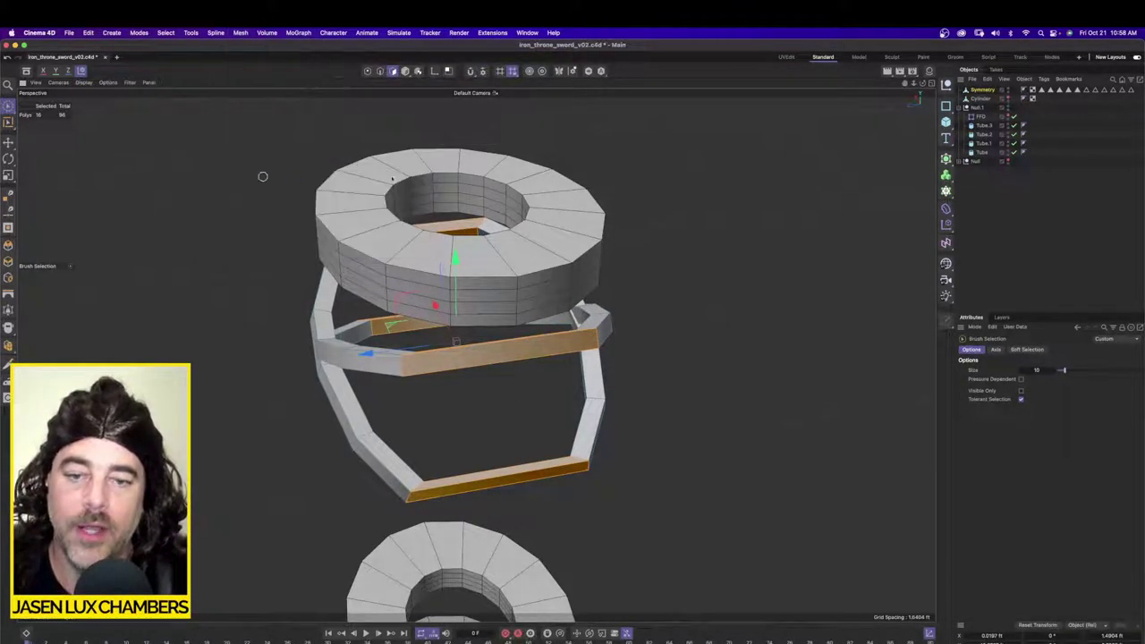
left_click(930, 83)
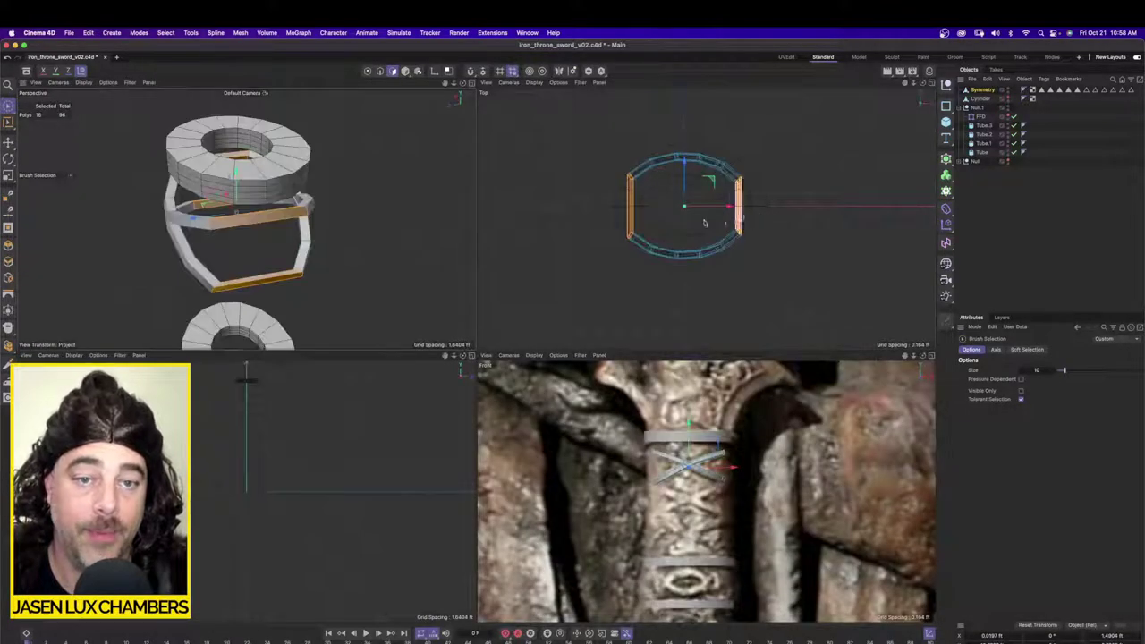
left_click(185, 32)
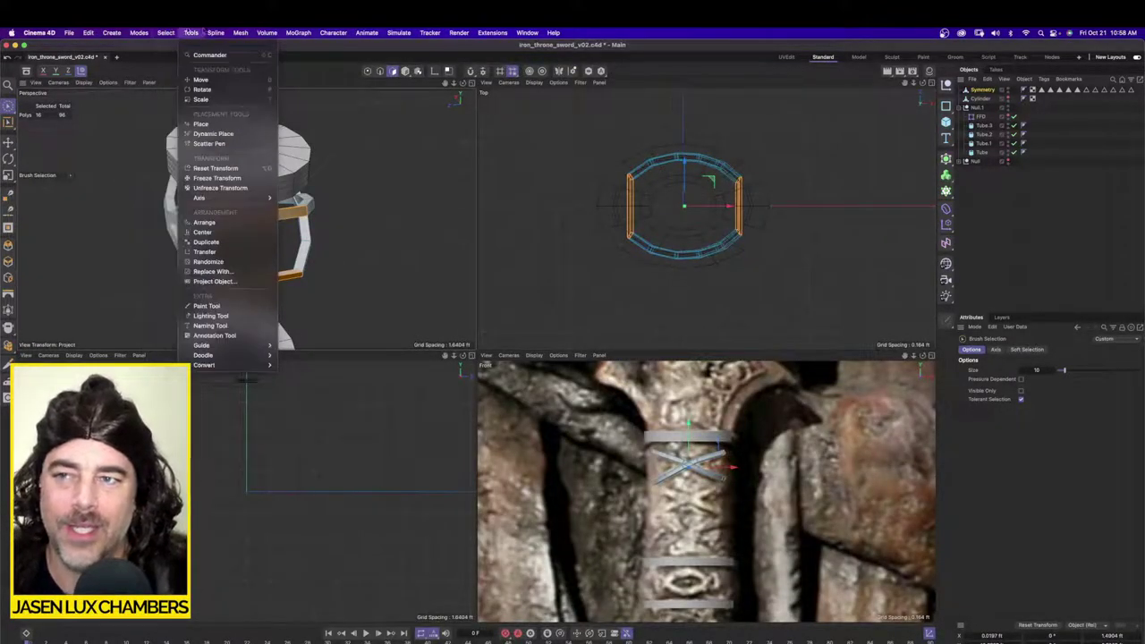
mouse_move(238, 33)
left_click(255, 109)
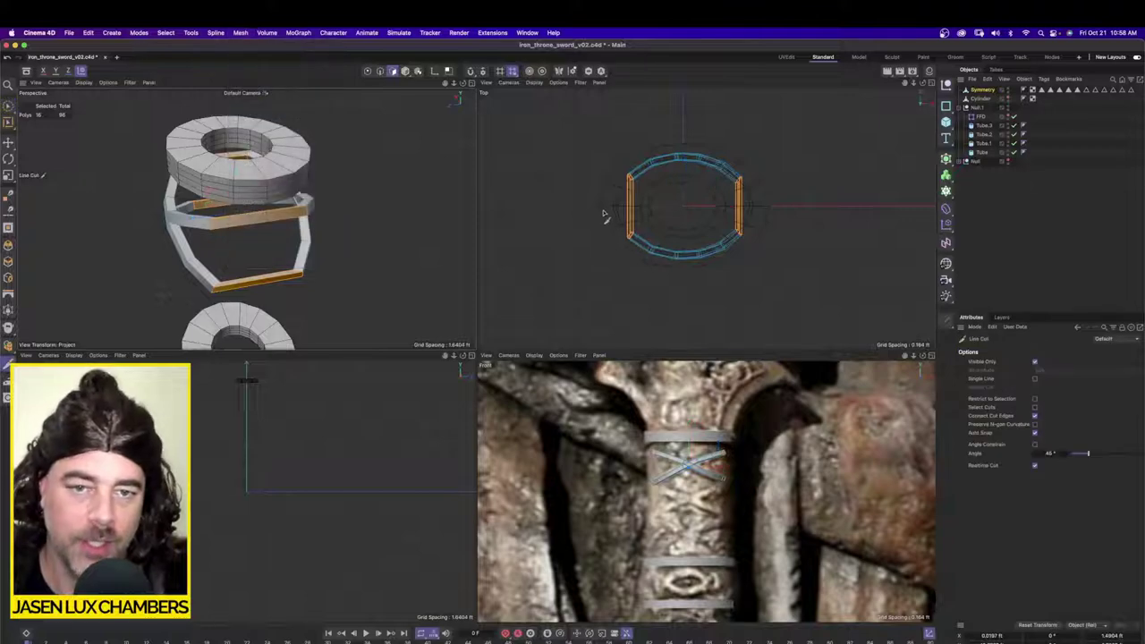
left_click_drag(590, 212, 830, 215)
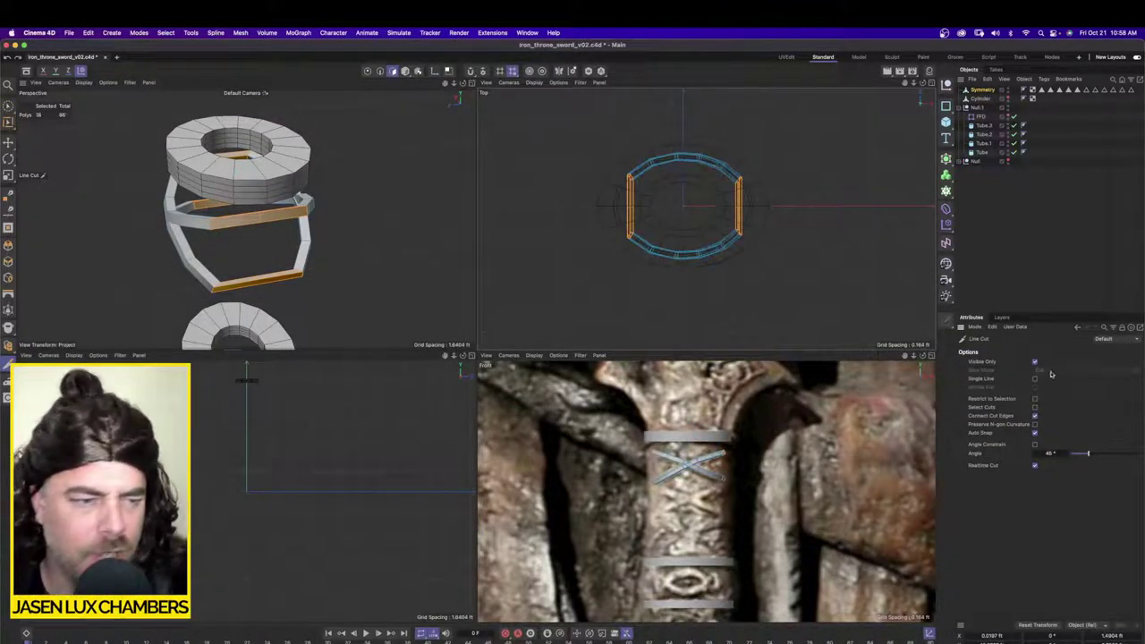
left_click(1035, 362)
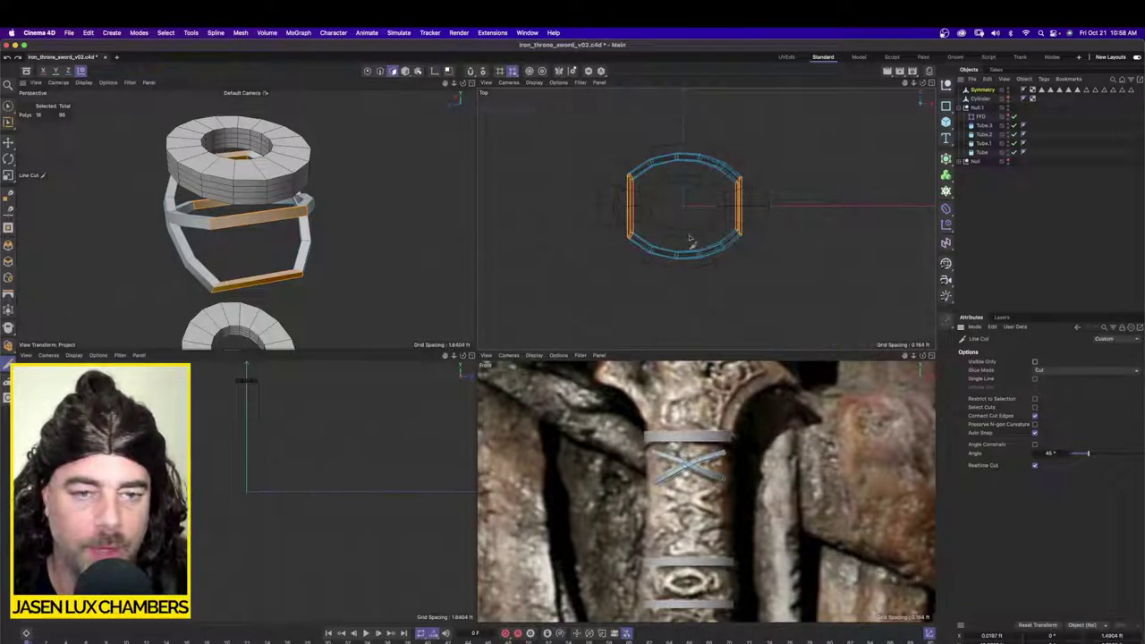
left_click_drag(608, 207, 794, 211)
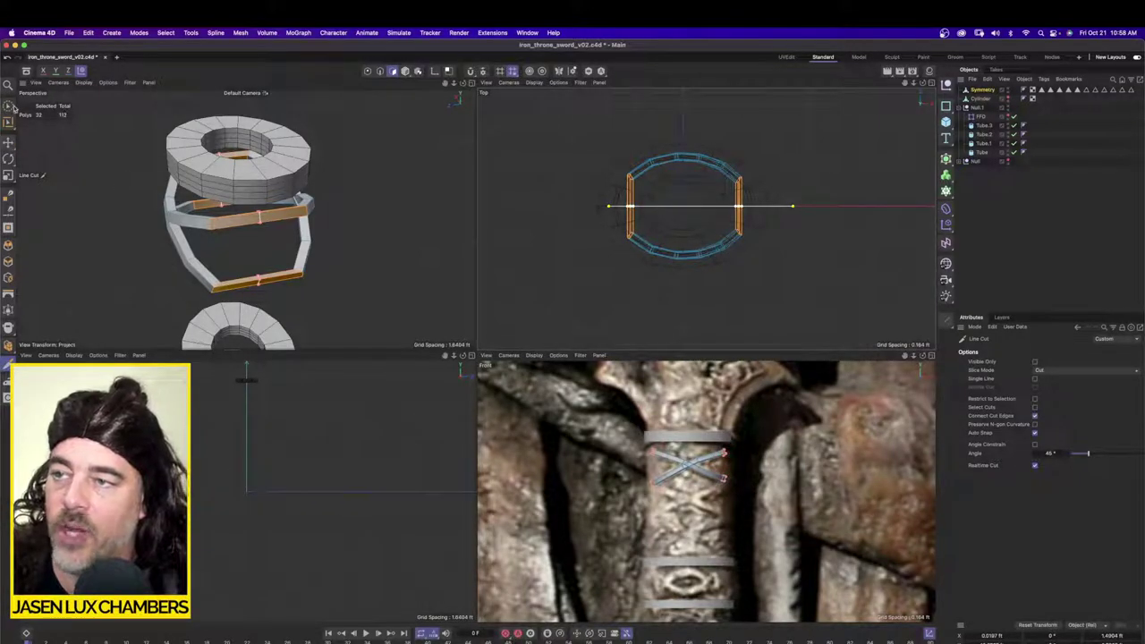
Step: In point mode, select the new middle points on the negative X side and move them outward to about X -0.83 ft
left_click_drag(9, 107, 54, 131)
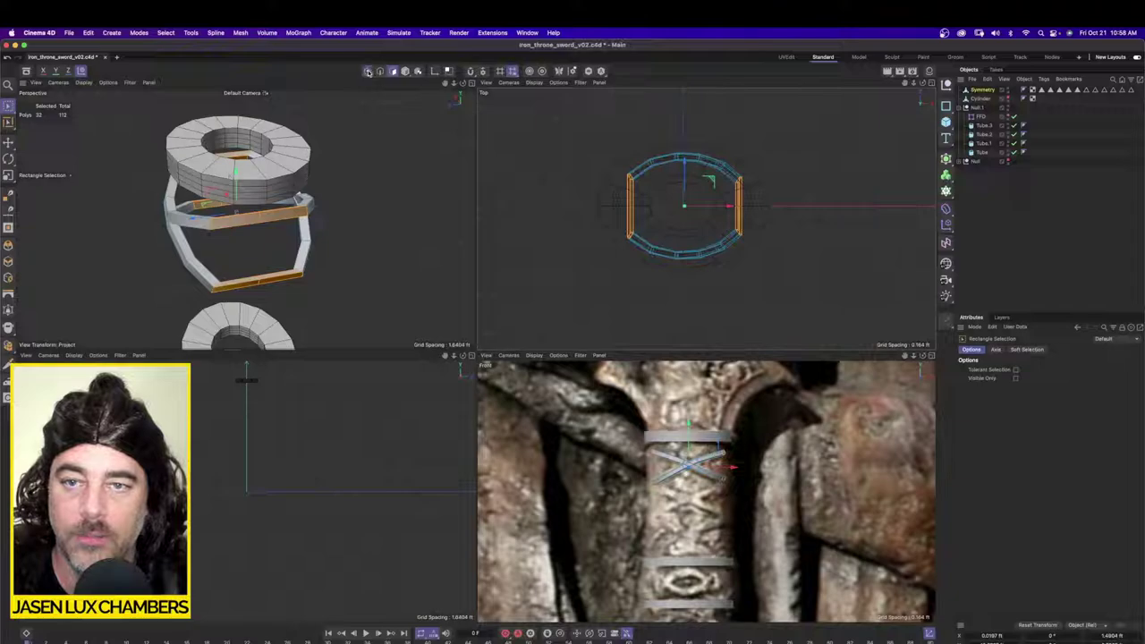
left_click(368, 71)
scroll(653, 220, "up", 5)
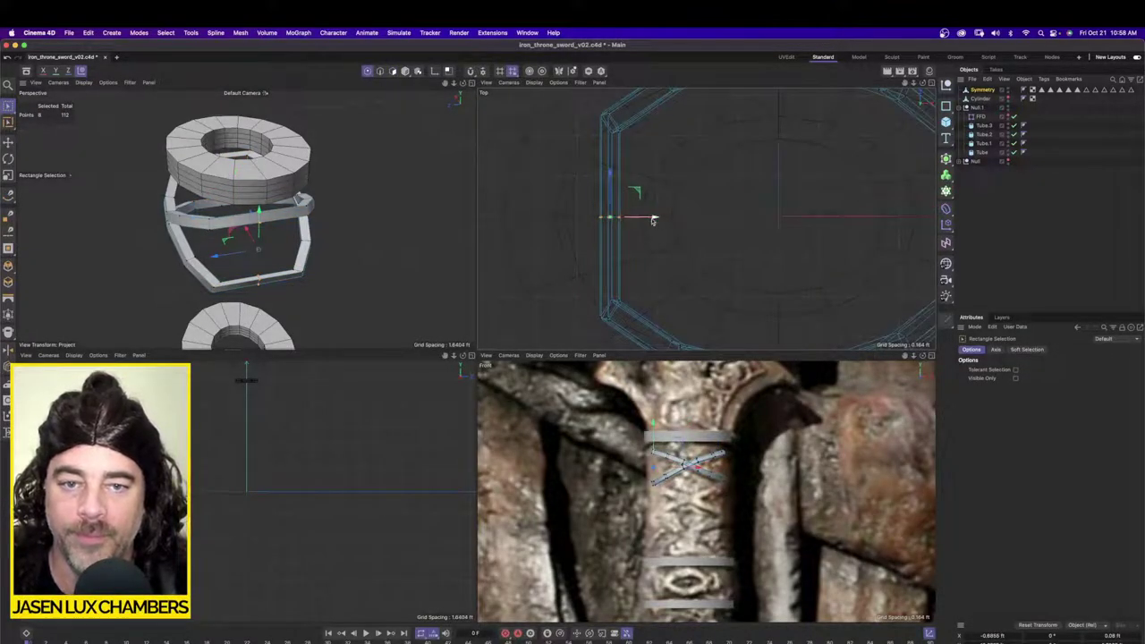
left_click_drag(653, 220, 619, 217)
Step: Select the middle points of the bridged straps on the positive X side and move them outward to about X 0.85 ft
left_click_drag(288, 244, 356, 235, "alt")
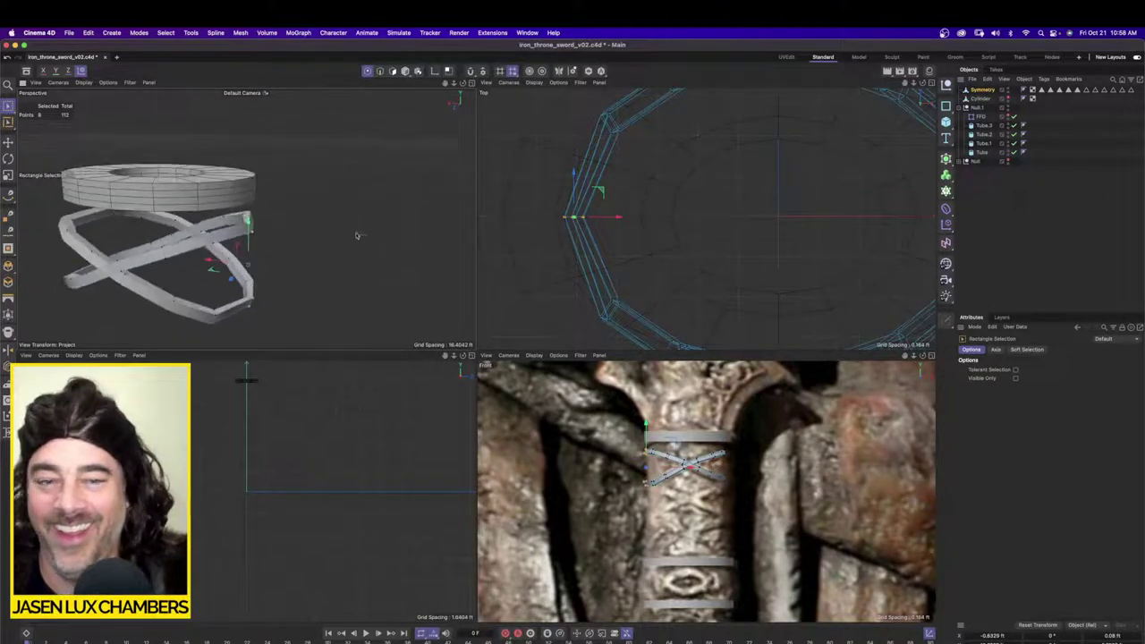
scroll(820, 218, "down", 5)
left_click_drag(761, 204, 888, 265)
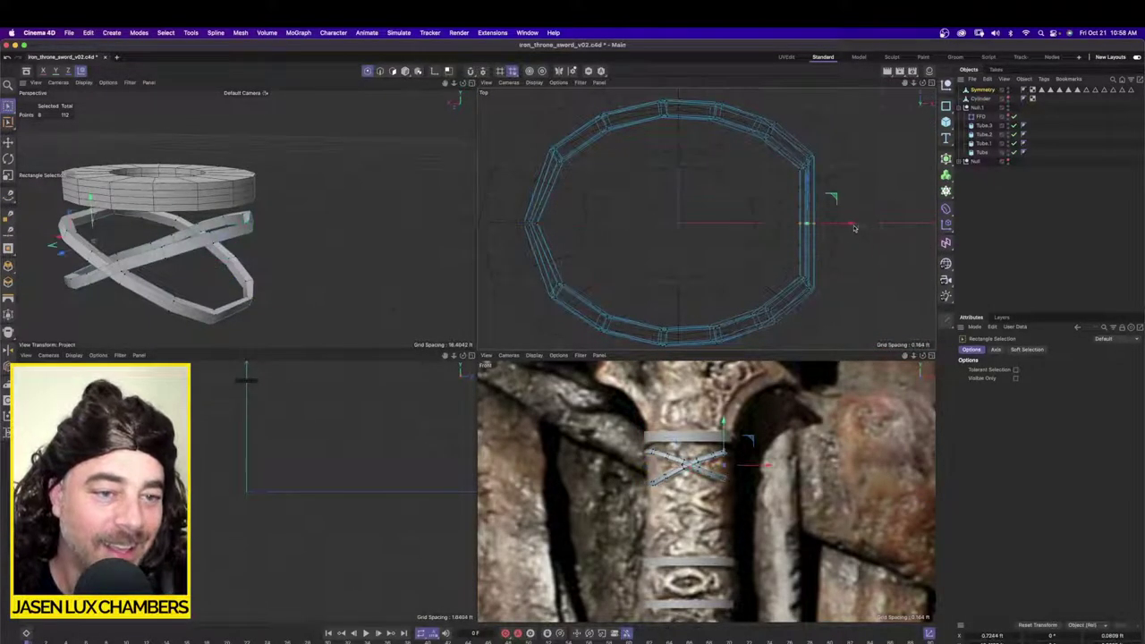
left_click_drag(825, 223, 869, 225)
scroll(266, 193, "up", 3)
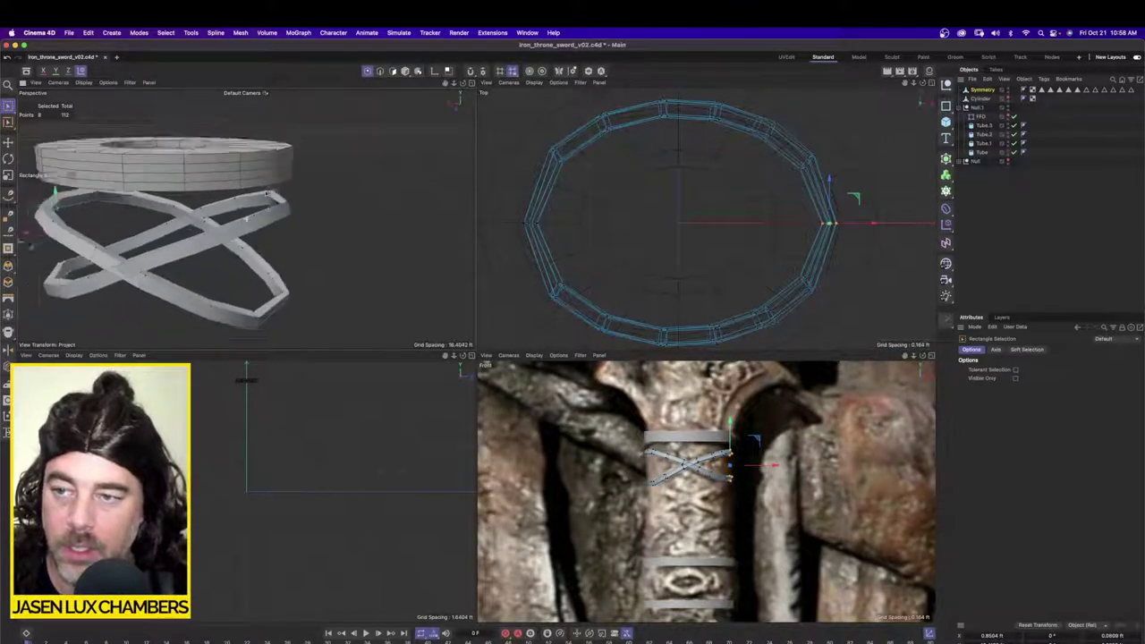
middle_click_drag(266, 193, 316, 174, "alt")
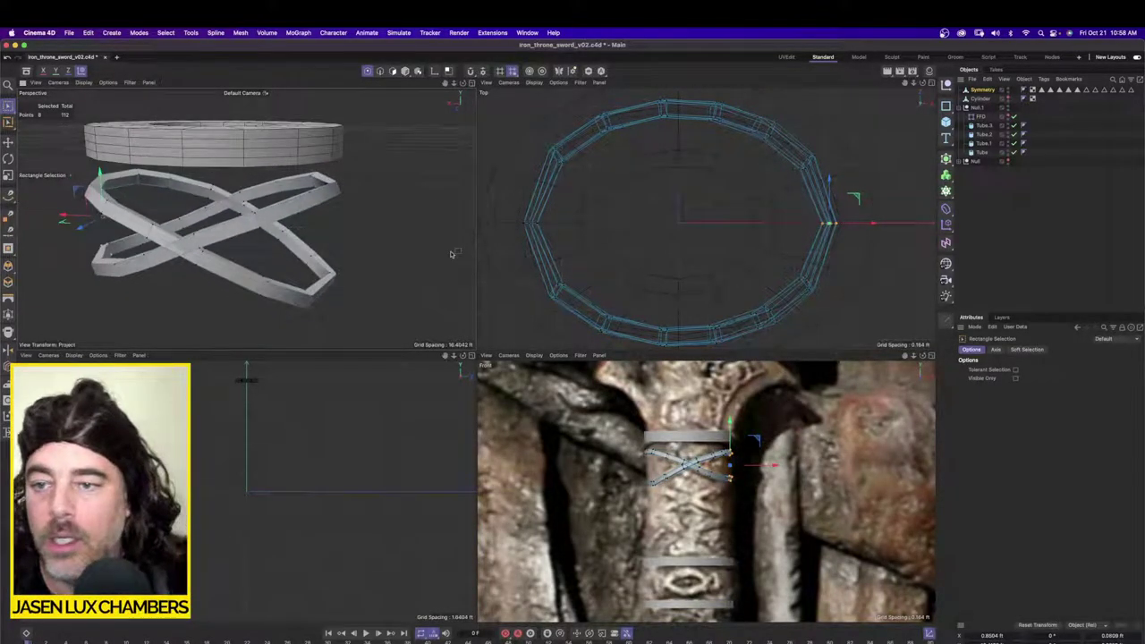
left_click_drag(407, 272, 499, 250, "alt")
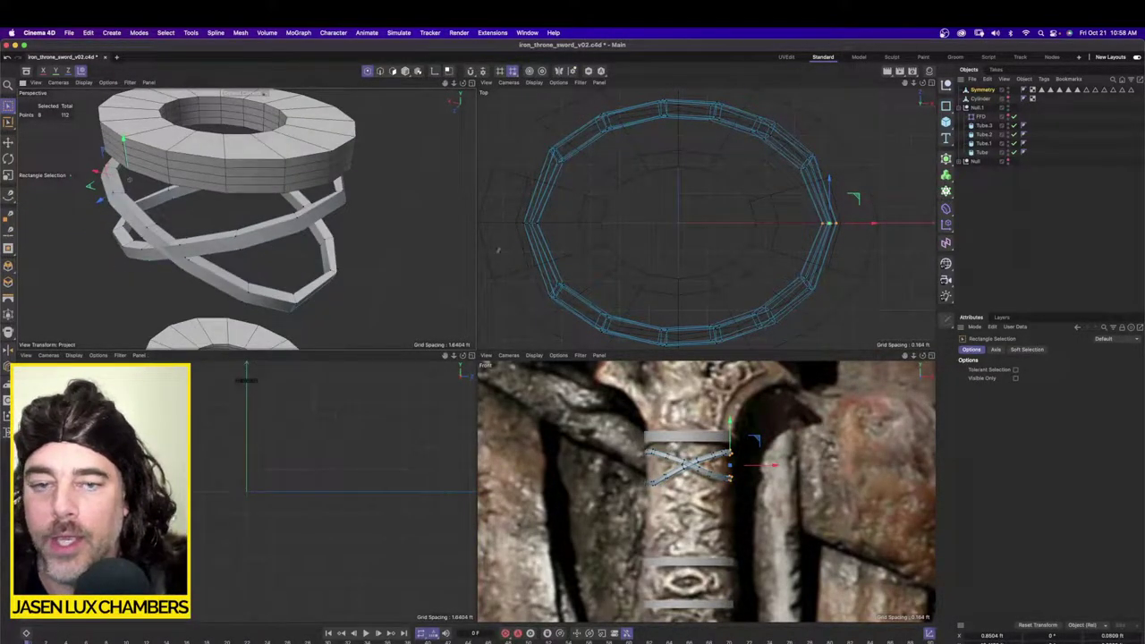
Step: Unhide the Cylinder handle and place the Symmetry strap mesh inside a new Subdivision Surface
left_click(1009, 97)
mouse_move(340, 234)
left_mouse_down("alt")
mouse_move(322, 177)
mouse_move(365, 209)
mouse_move(300, 229)
left_mouse_up("alt")
scroll(317, 175, "down", 5)
left_click(946, 160)
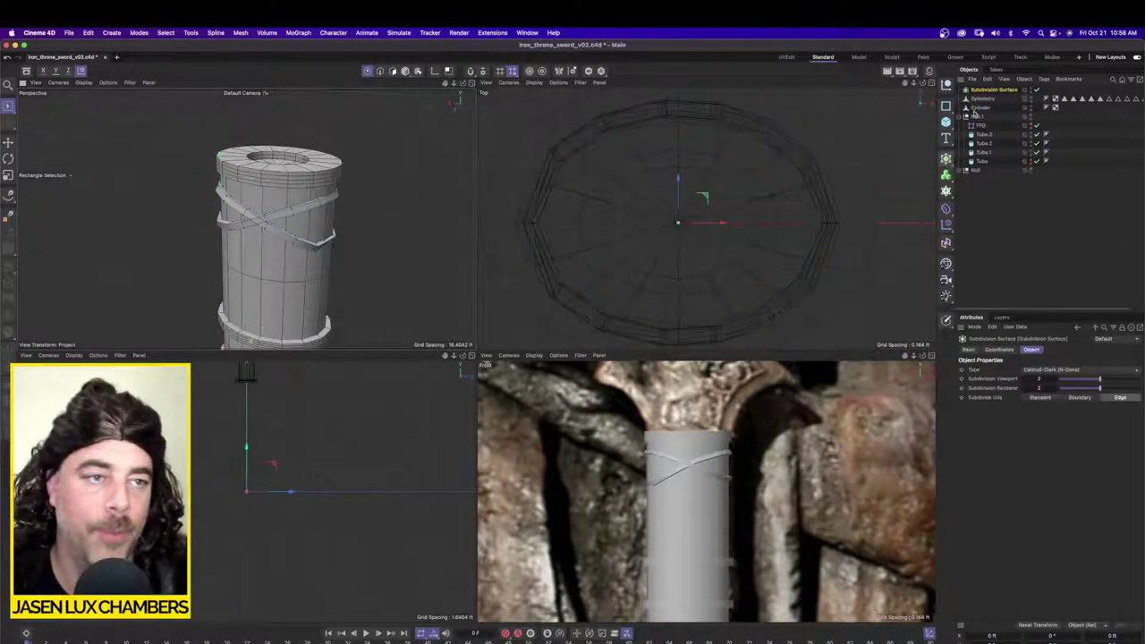
left_click_drag(982, 100, 993, 93)
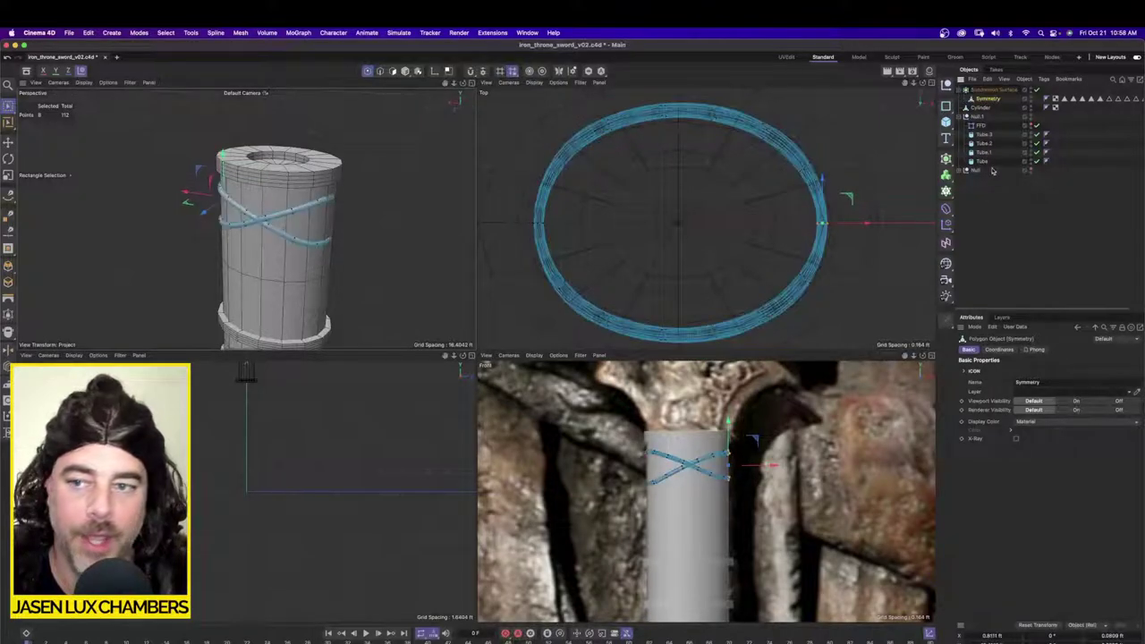
Step: Subdivide all polygons of the Symmetry strap mesh once, using the Catmull-Clark pattern without smooth subdivision
left_click(740, 235)
left_click(984, 99)
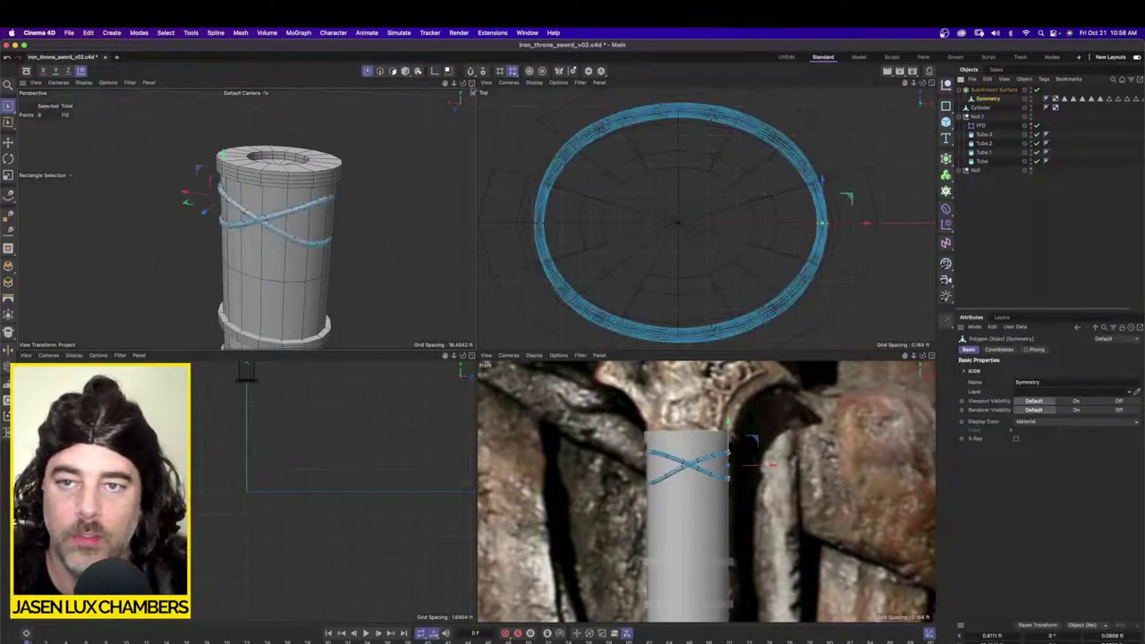
left_click(472, 82)
left_click(392, 72)
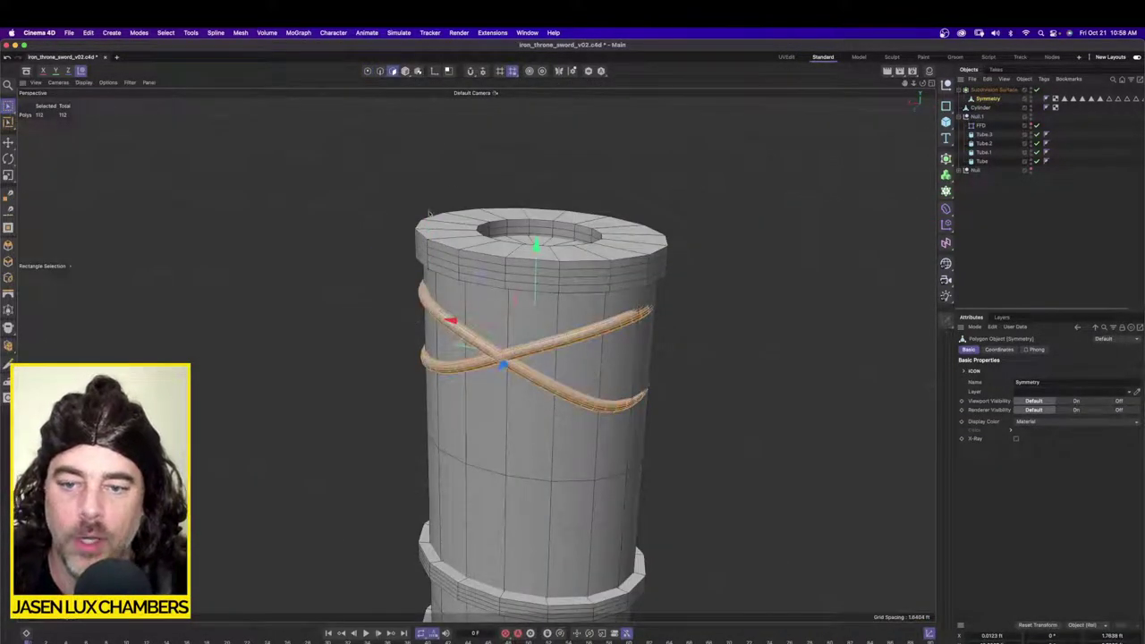
left_click(240, 33)
mouse_move(287, 154)
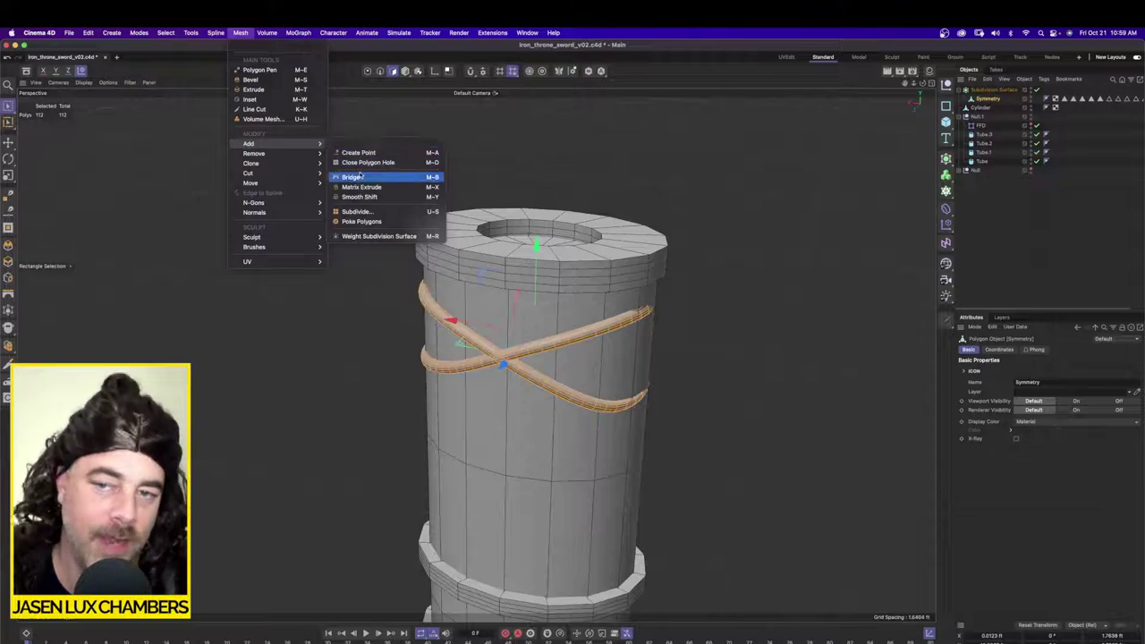
left_click(356, 211)
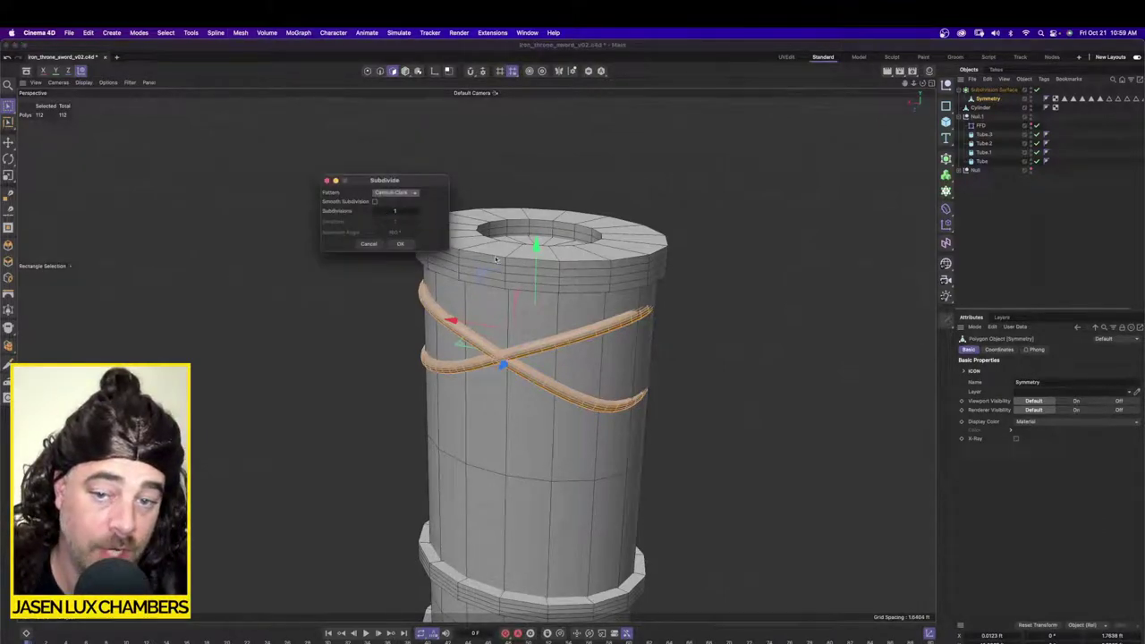
left_click(405, 245)
left_click(981, 268)
Step: Set the perspective view to shading without wireframe lines and inspect the straps around the handle
right_click_drag(675, 261, 516, 282, "alt")
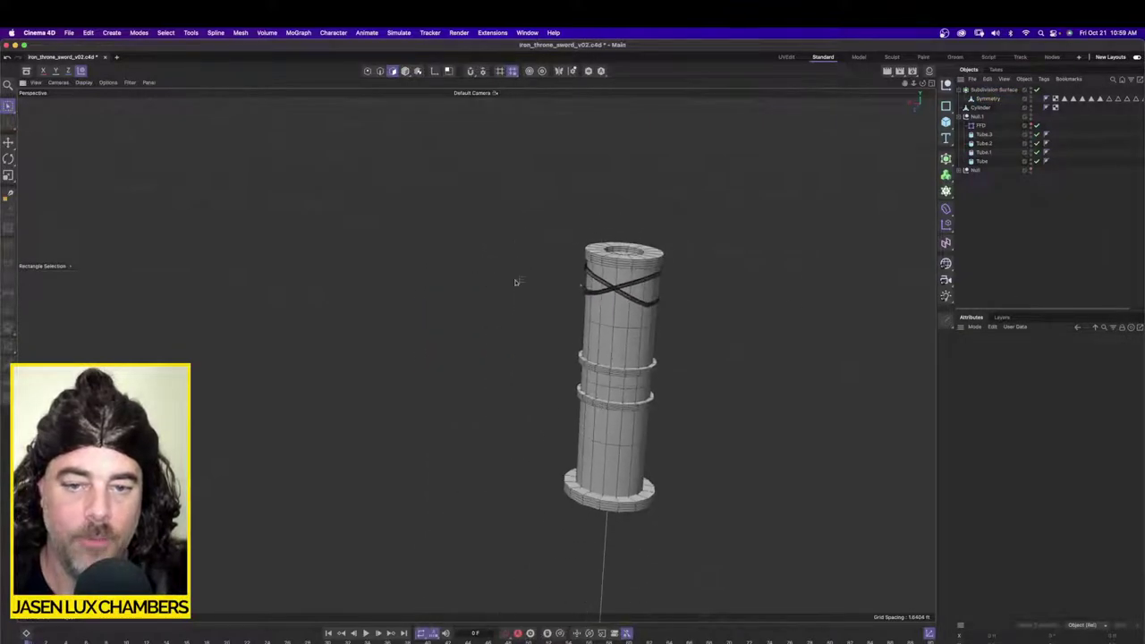
left_click_drag(516, 283, 642, 275, "alt")
right_click_drag(642, 275, 730, 257, "alt")
middle_click_drag(729, 257, 547, 260, "alt")
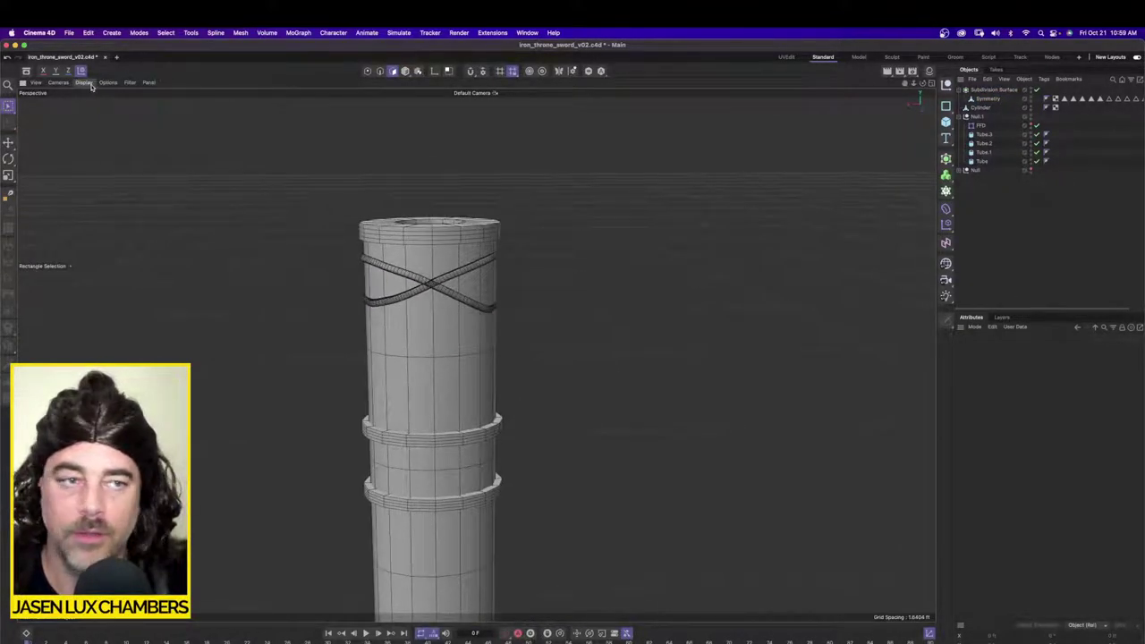
left_click(90, 86)
left_click(98, 104)
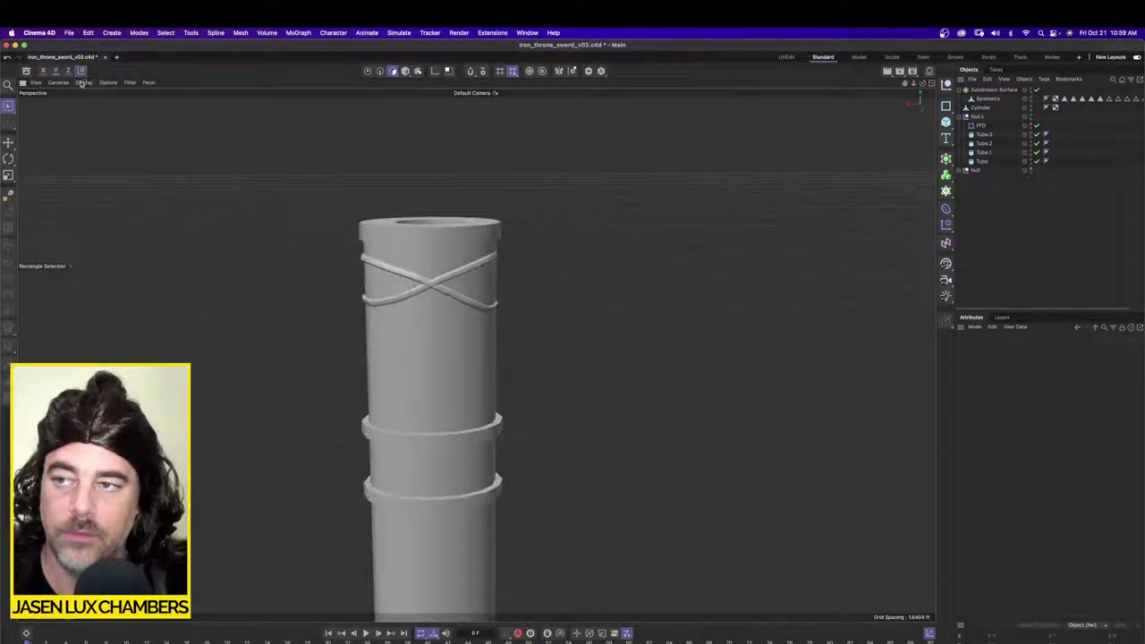
left_click(82, 84)
left_click(94, 111)
right_click_drag(535, 322, 366, 321, "alt")
left_click_drag(367, 320, 515, 326, "alt")
right_click_drag(515, 325, 465, 327, "alt")
left_click_drag(465, 328, 491, 320, "alt")
right_click_drag(491, 321, 615, 291, "alt")
middle_click_drag(615, 291, 513, 319, "alt")
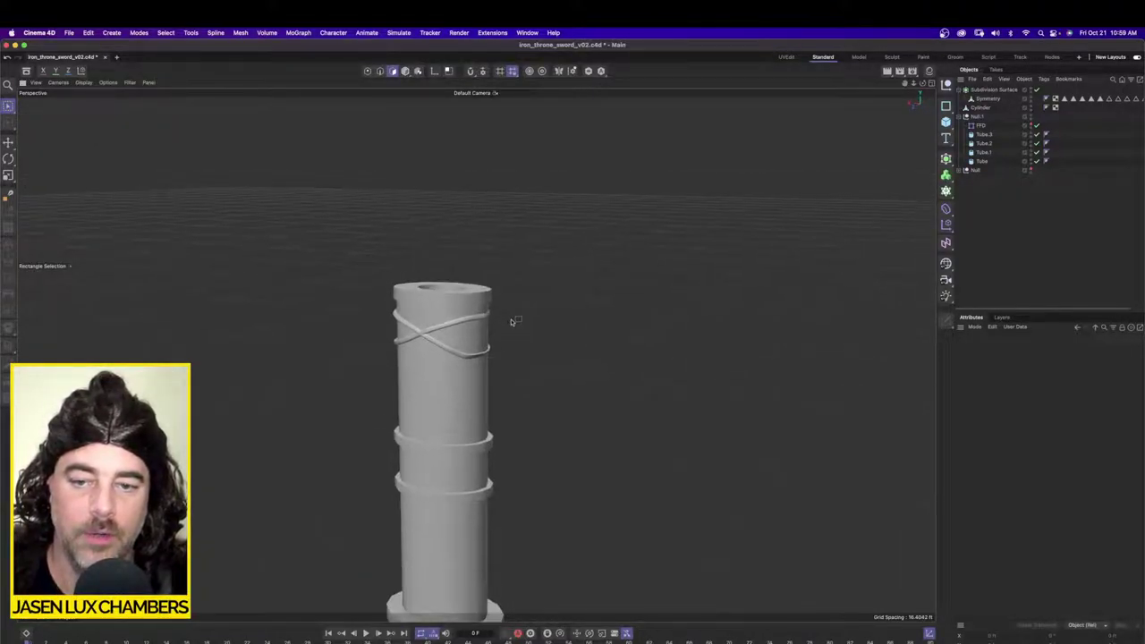
Step: Duplicate the Symmetry strap mesh and group both copies in a null inside the Subdivision Surface
left_click(982, 101)
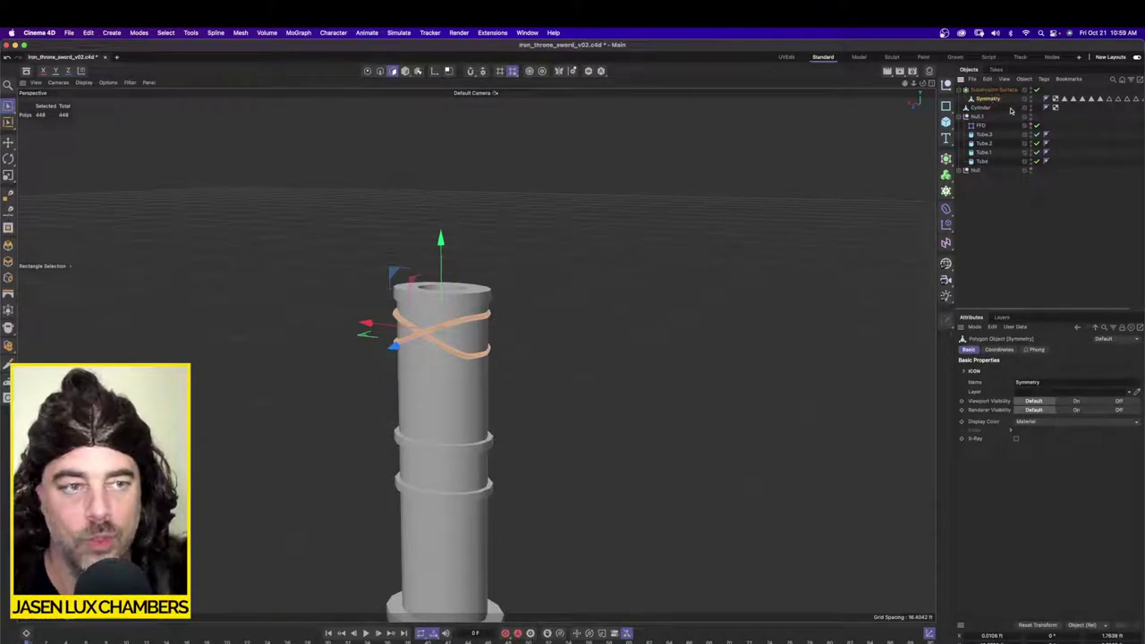
left_click_drag(989, 100, 992, 101, "ctrl")
left_click(1058, 91)
scroll(580, 283, "up", 2)
key("alt+g")
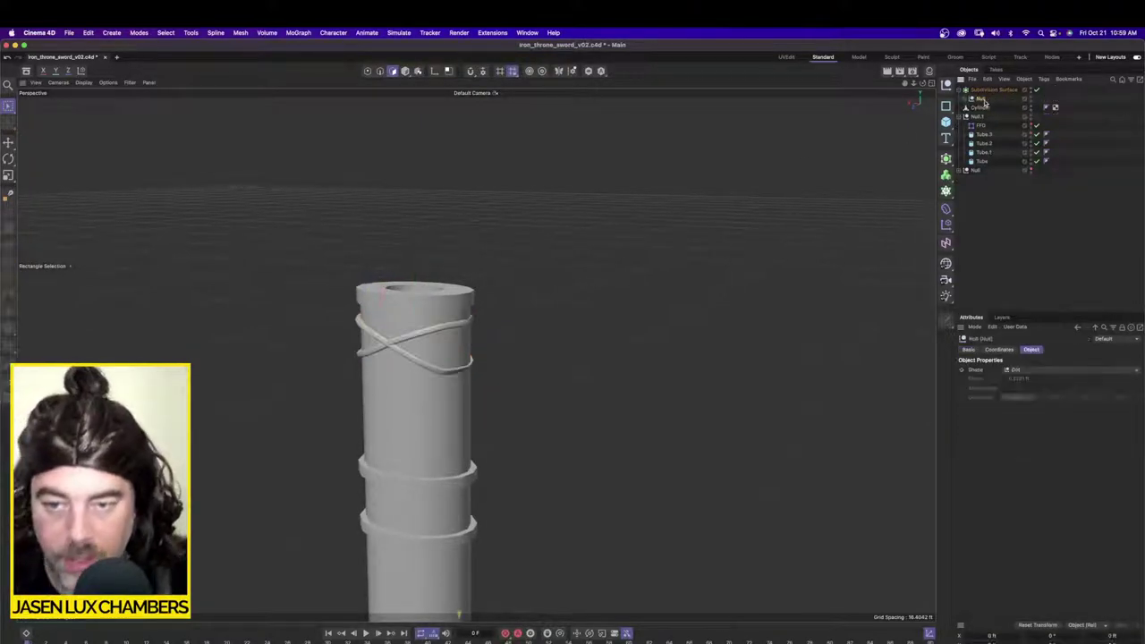
Step: Move the duplicated Symmetry.1 straps down the handle below the original pair and rotate them around the handle
left_click(964, 99)
left_click(994, 107)
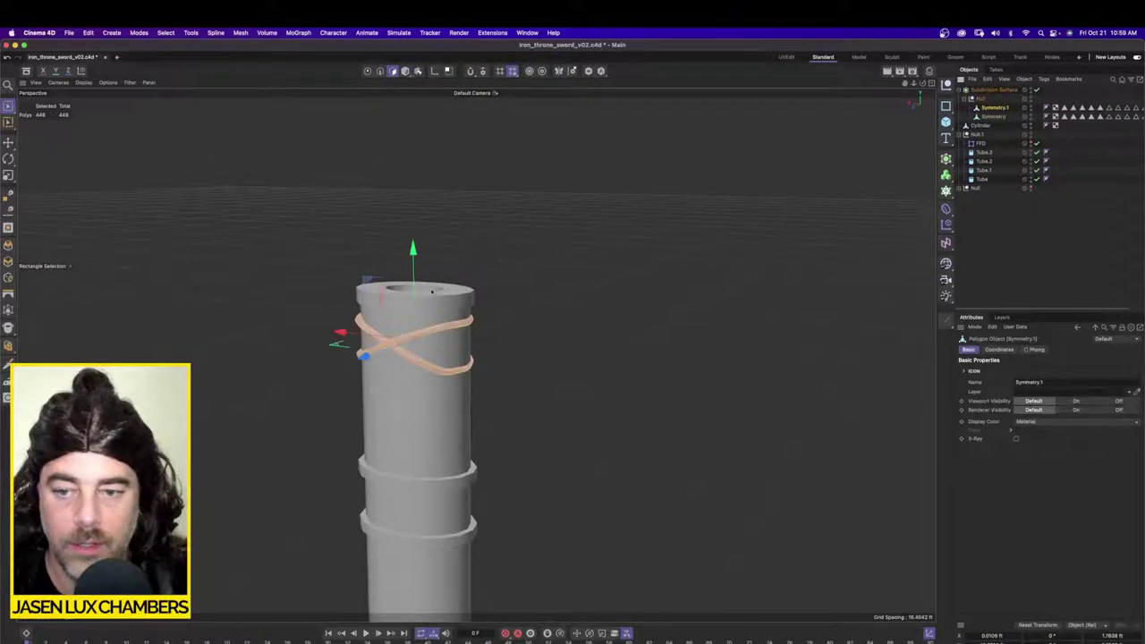
left_click_drag(414, 251, 414, 306)
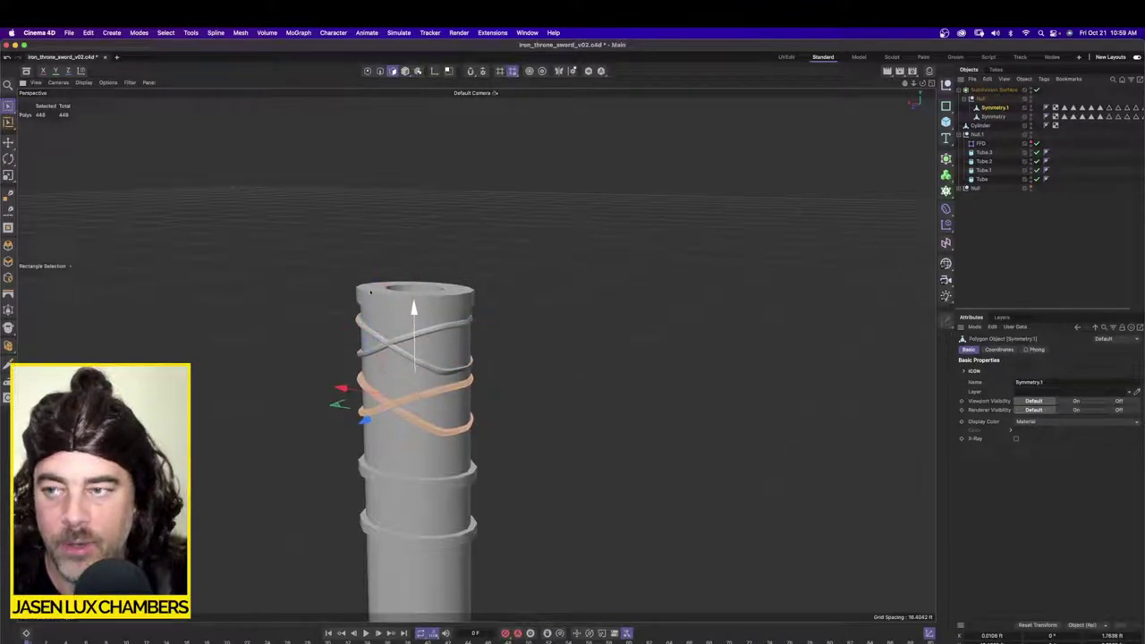
key("r")
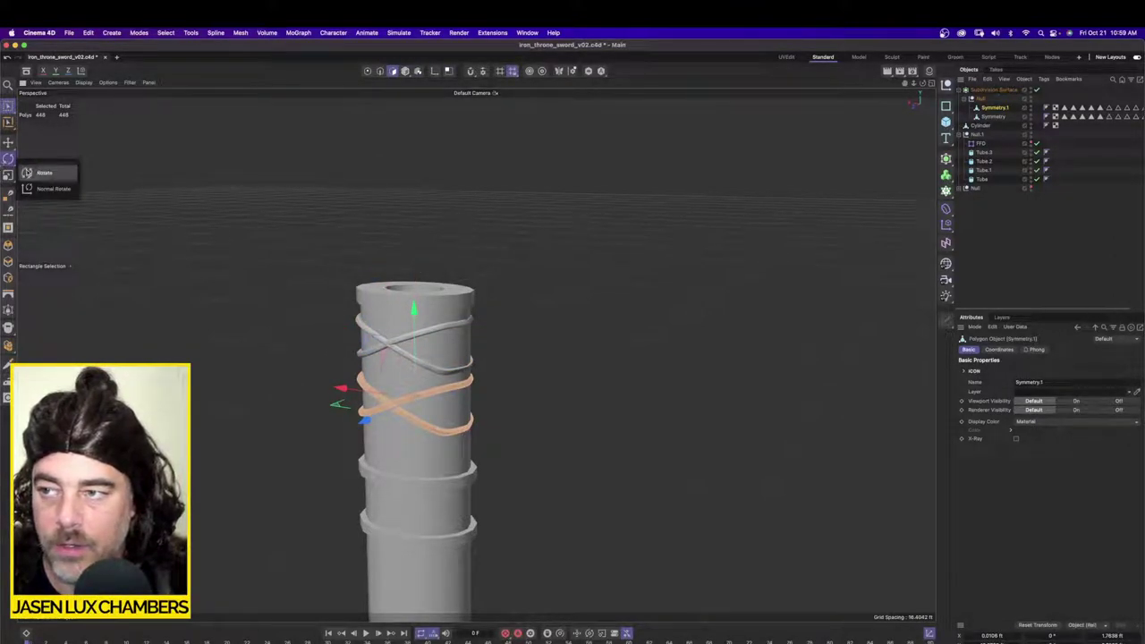
left_click(45, 171)
left_click_drag(445, 360, 394, 420)
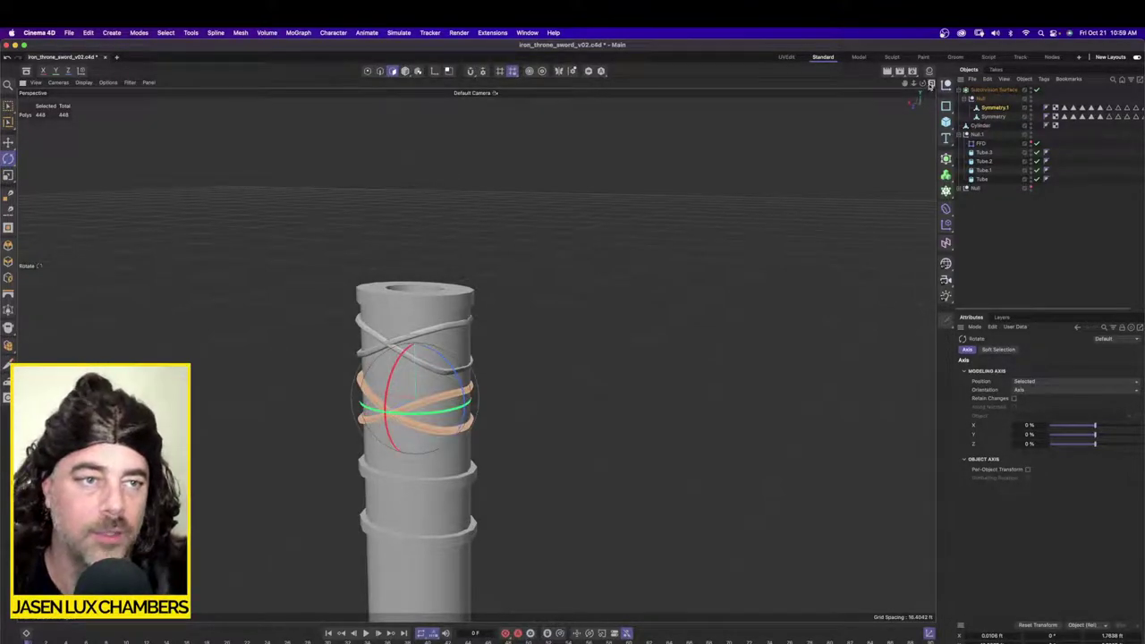
Step: In the Front view, hide the Cylinder and move the duplicated straps up until their ends nearly meet the upper pair
left_click(930, 83)
left_click(932, 357)
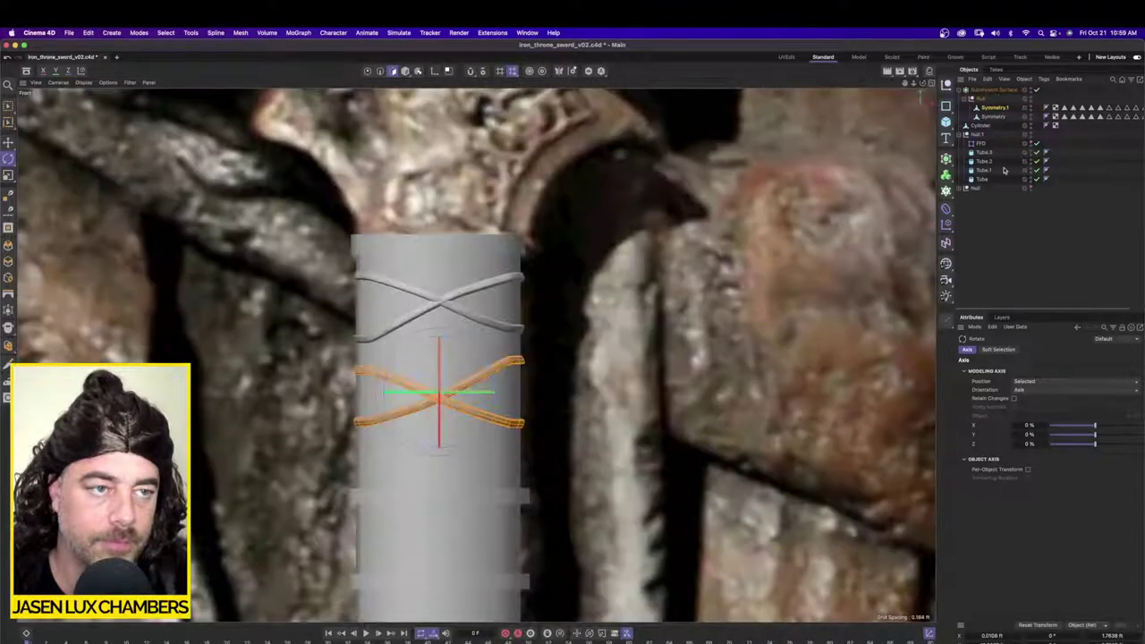
left_click(1030, 126)
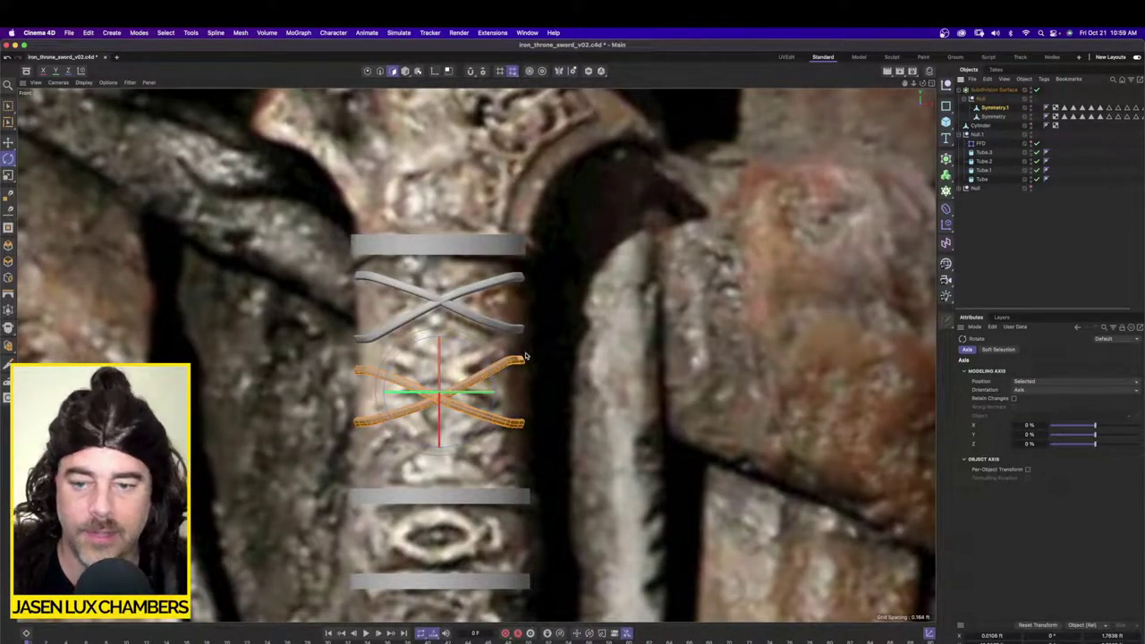
left_click(8, 141)
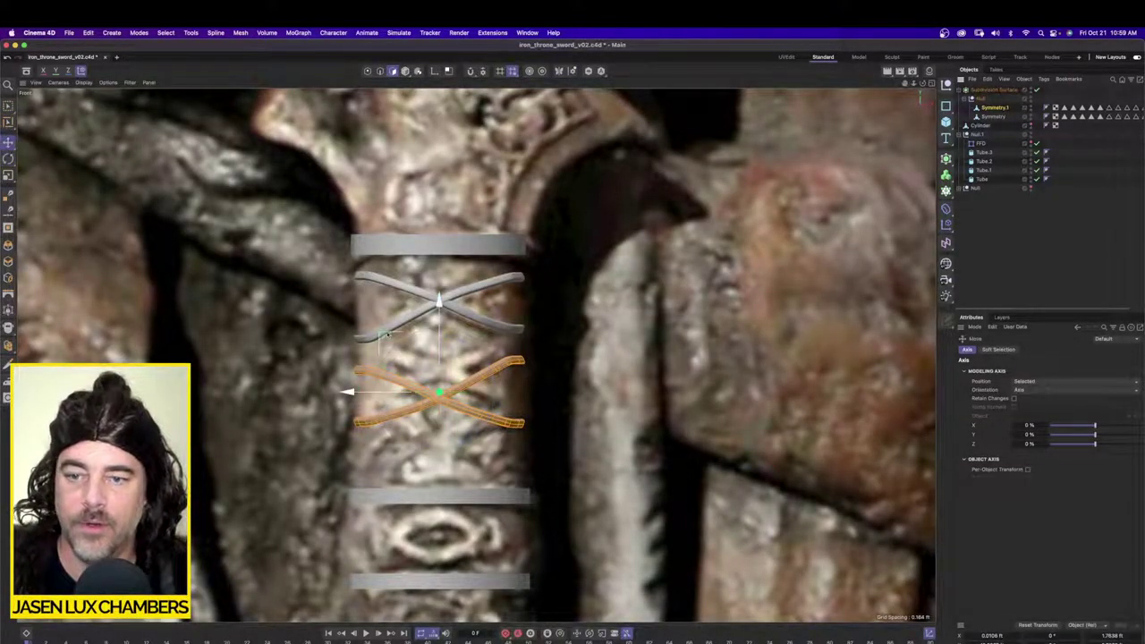
left_click_drag(442, 320, 439, 298)
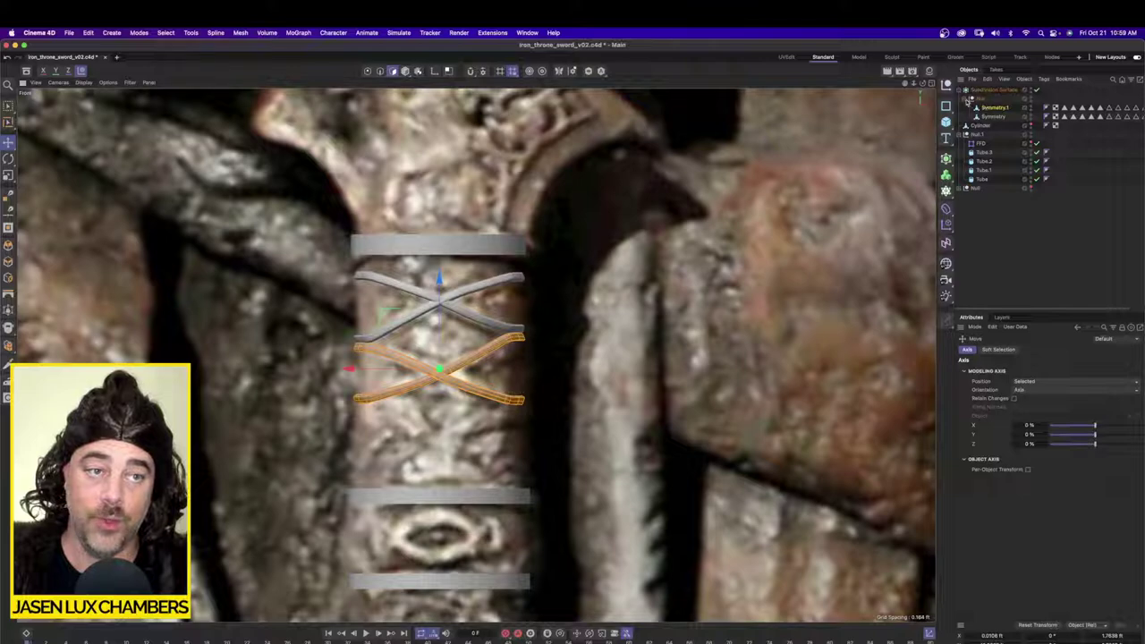
Step: Collapse the null holding the straps and add a MoGraph Cloner to the scene
left_click(968, 99)
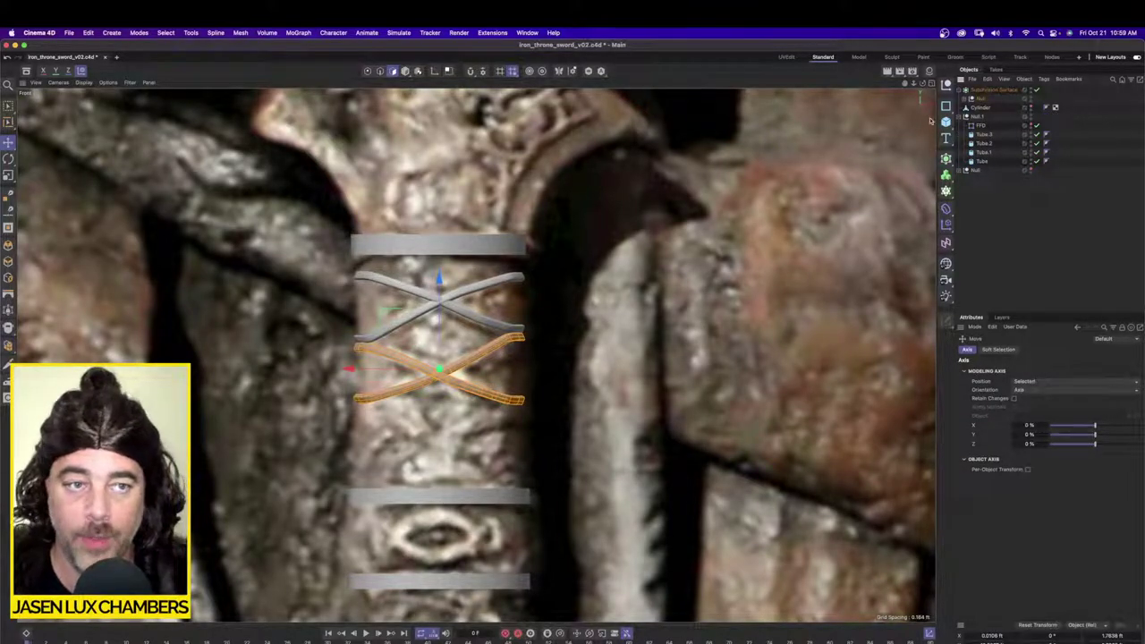
left_click(947, 159)
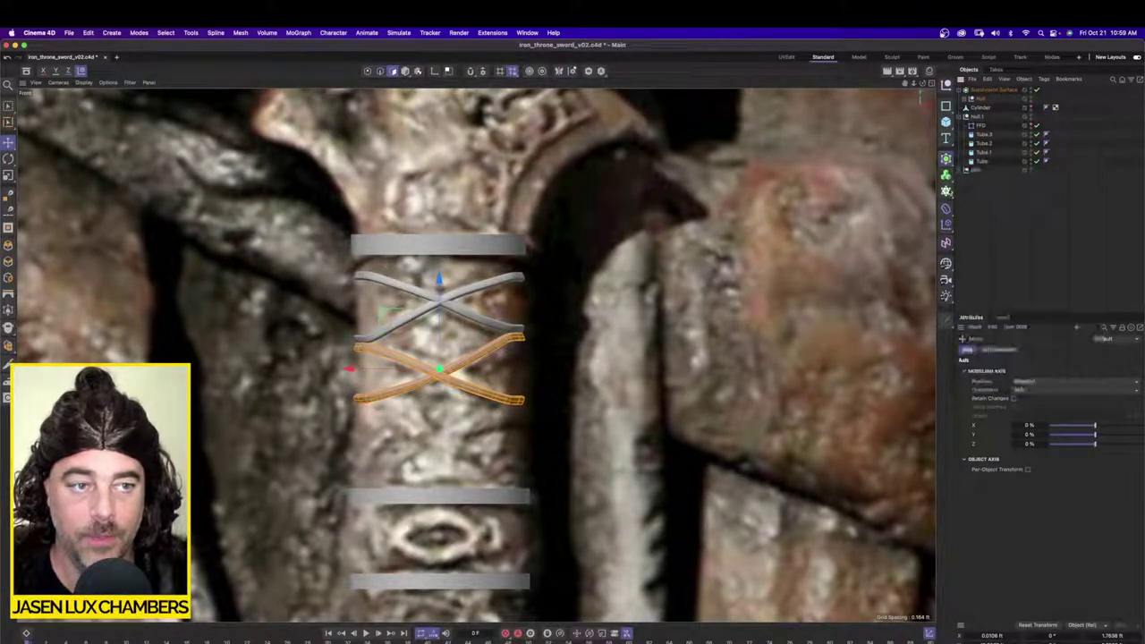
left_click(947, 190)
left_click(1007, 206)
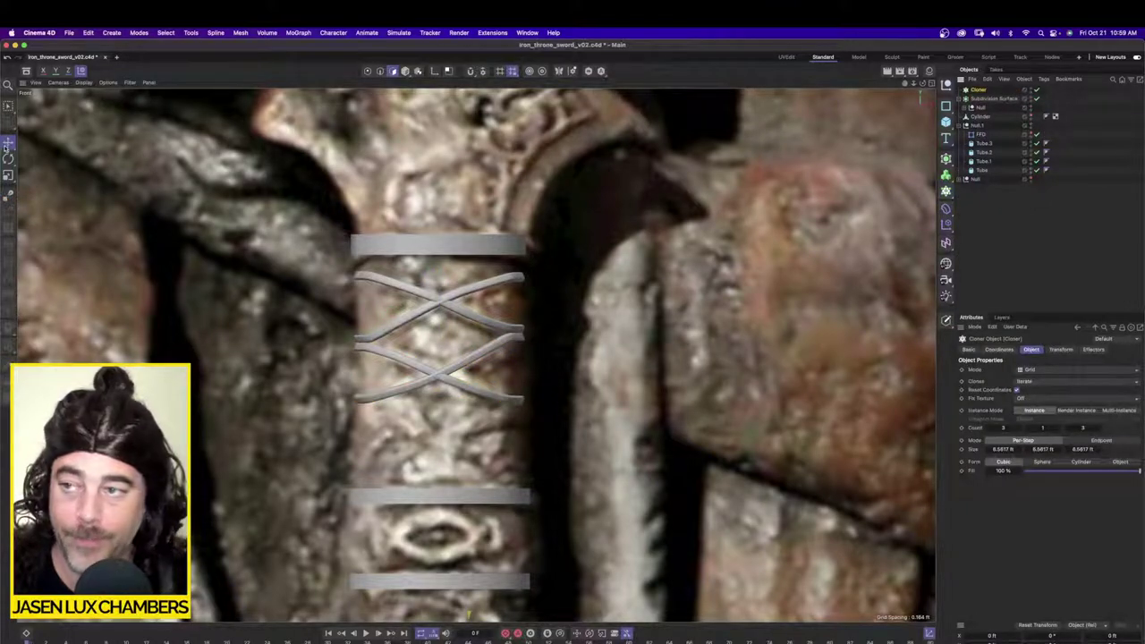
left_click(6, 146)
Step: Group the Subdivision Surface that contains the crossing straps into a new null
left_click(989, 99)
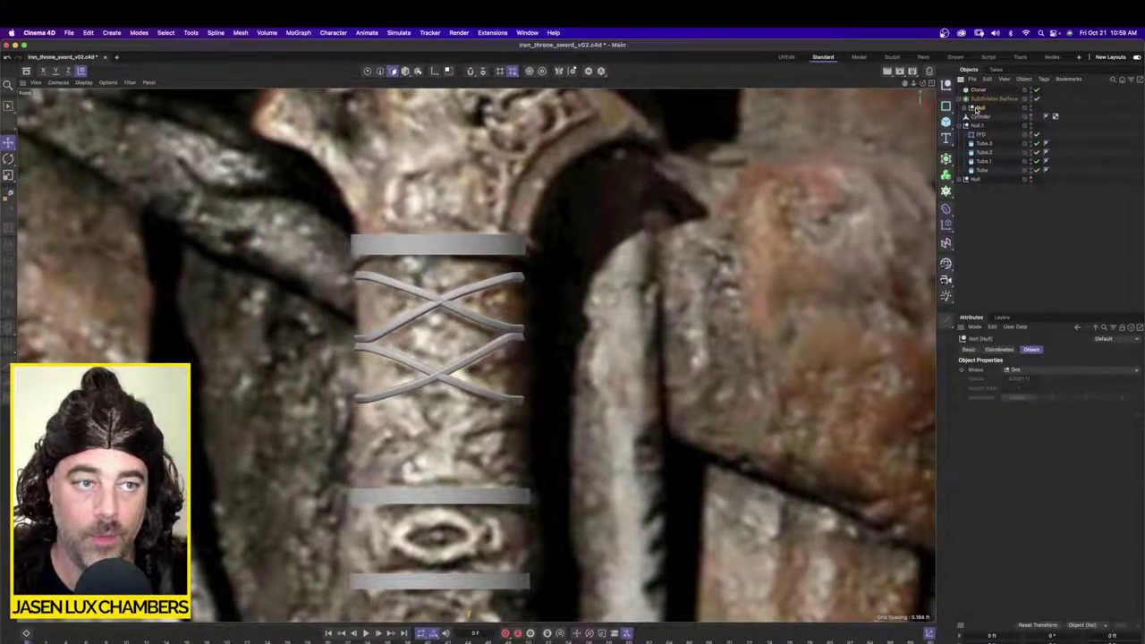
left_click(982, 117)
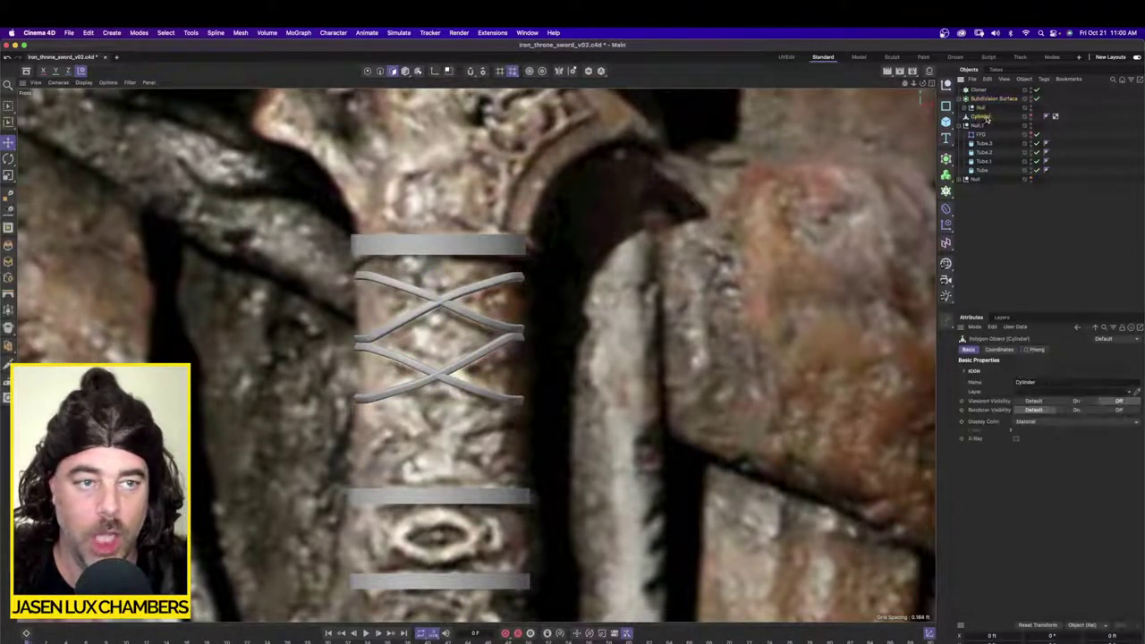
left_click(985, 99)
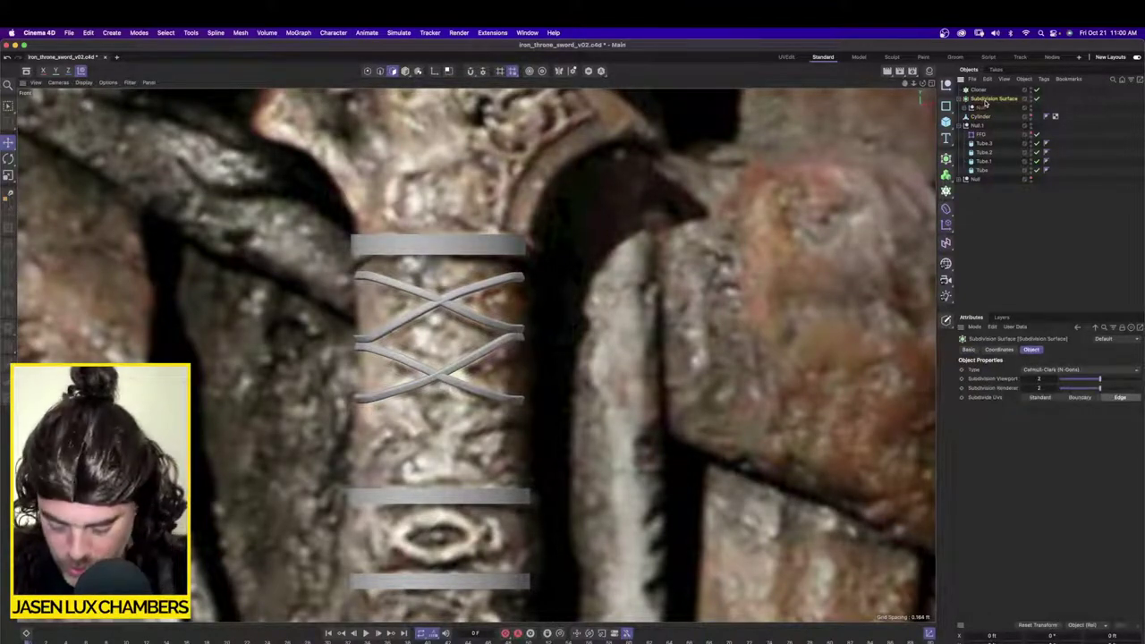
key("alt+g")
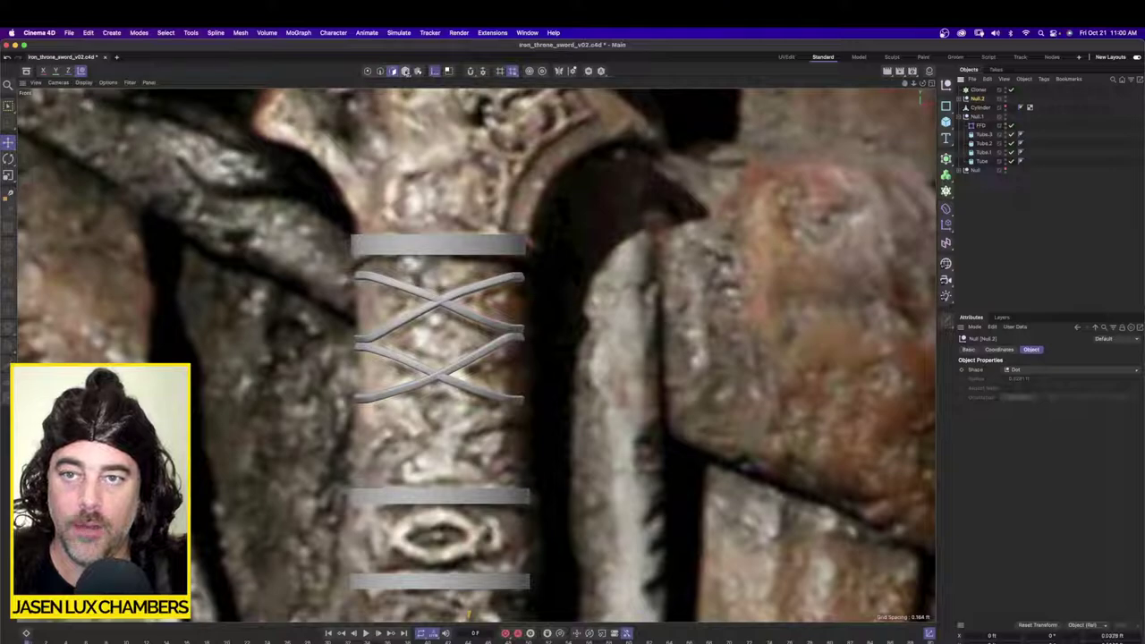
Step: In model mode with axis editing enabled, move the new strap null's axis up to the handle's uppermost band
left_click(406, 72)
scroll(574, 265, "down", 10)
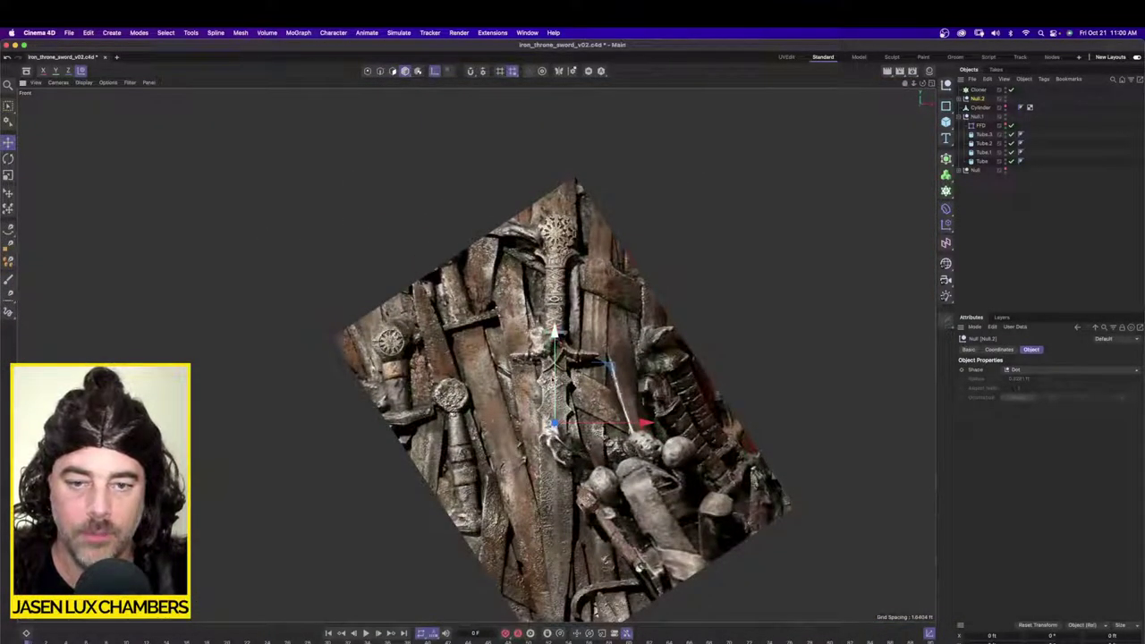
left_click_drag(555, 333, 554, 176)
scroll(582, 246, "up", 8)
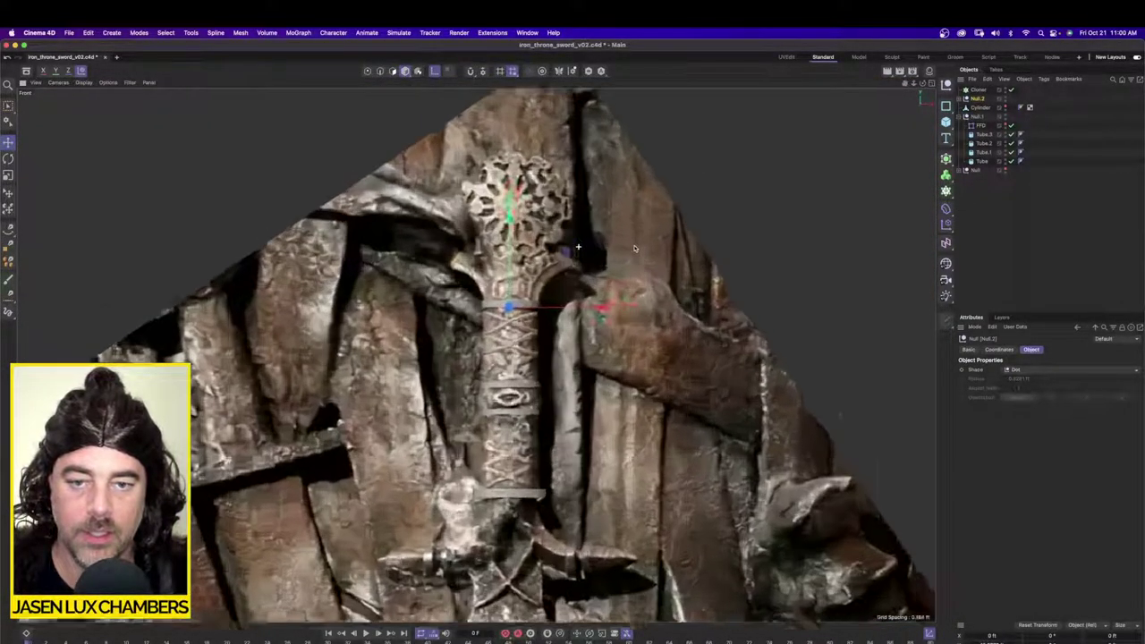
scroll(497, 375, "up", 3)
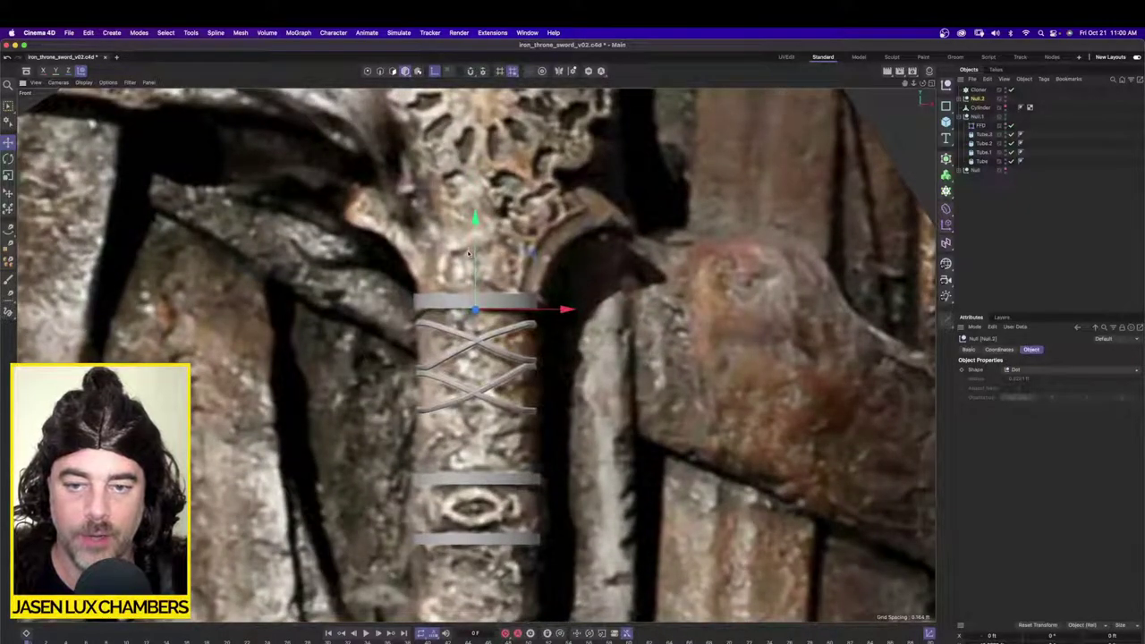
Step: Lower the strap null's axis to the upper strap crossing, align the Cloner to it, and nest the null inside the Cloner
left_click_drag(470, 249, 477, 261)
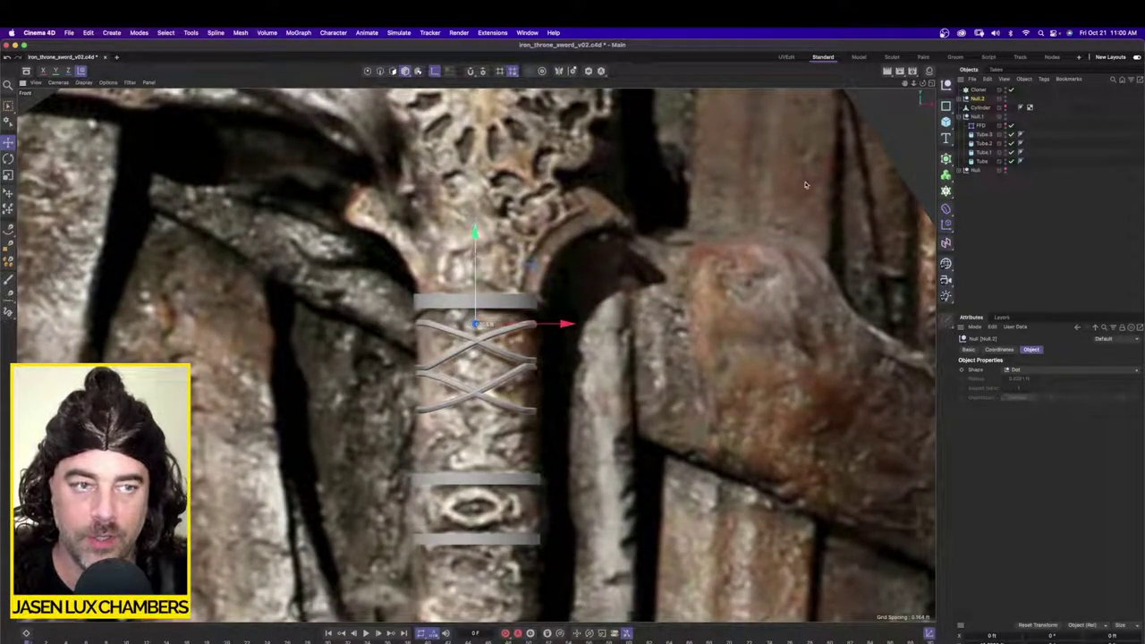
left_click_drag(979, 100, 985, 100)
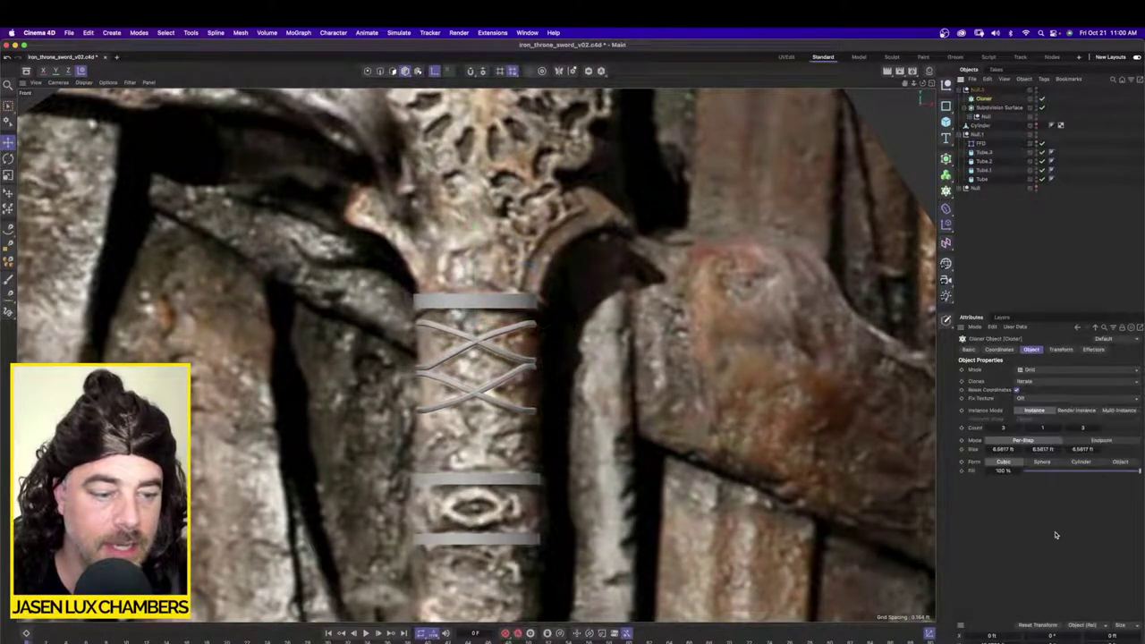
left_click(999, 642)
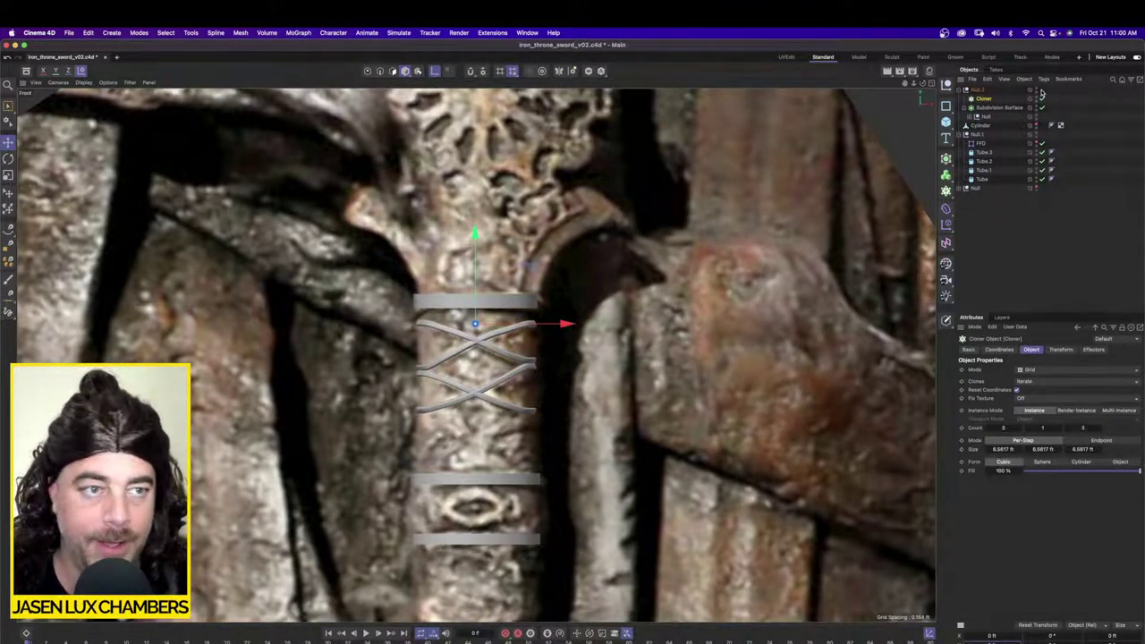
left_click_drag(985, 101, 986, 92)
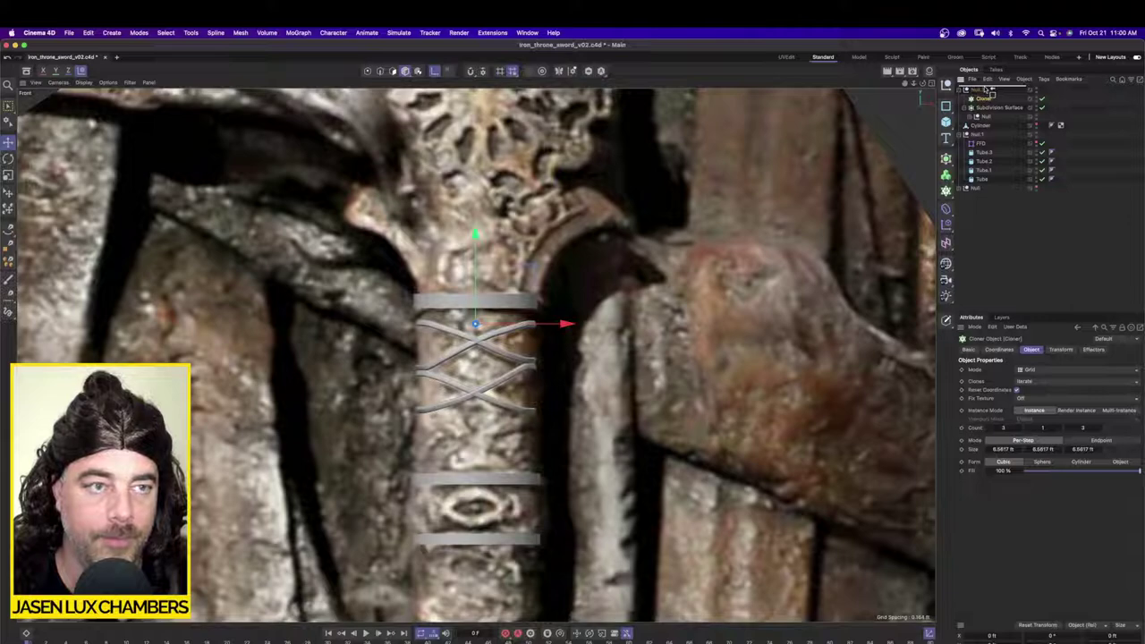
left_click_drag(986, 91, 986, 91)
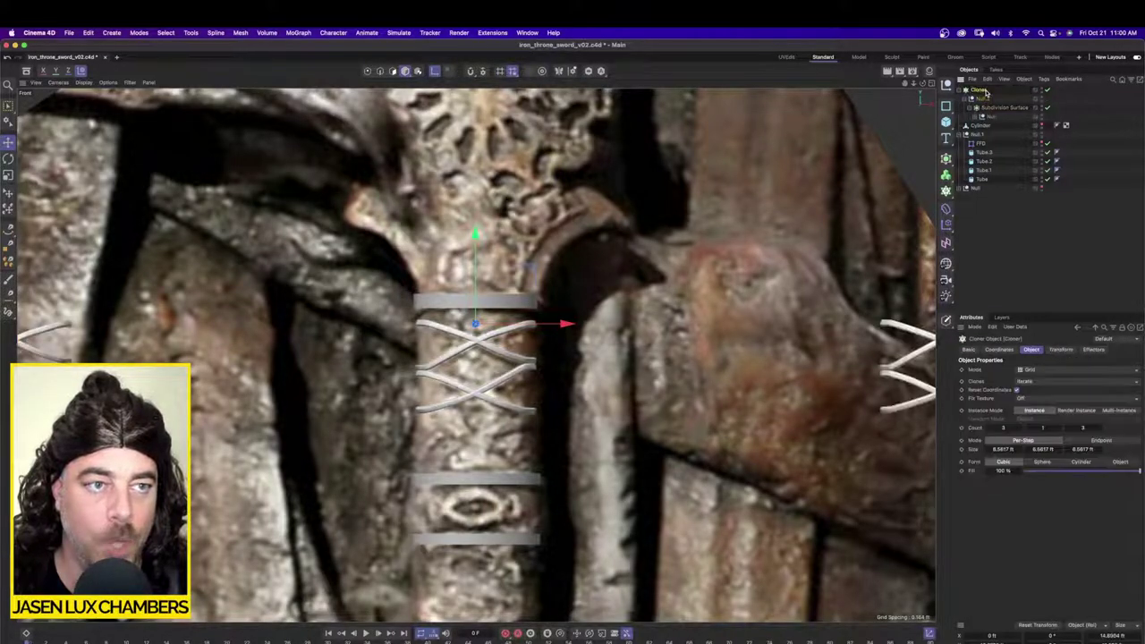
Step: Set the Cloner to Linear mode with a negative Y offset so the strap clones run down the handle
left_click(1036, 371)
left_click(1028, 383)
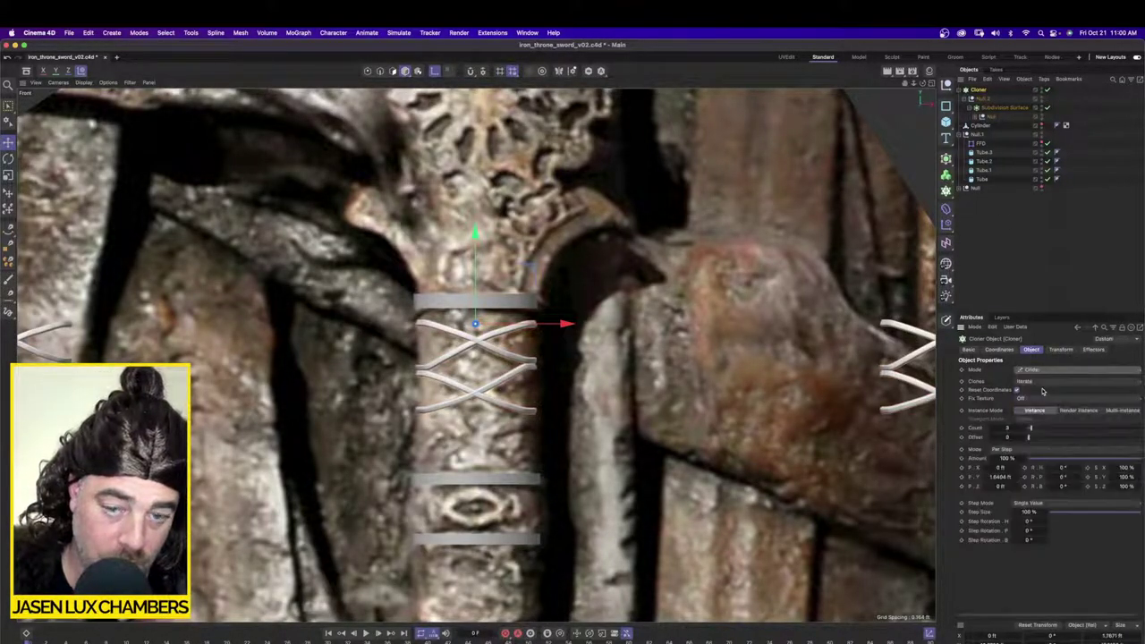
left_click(1001, 459)
left_click(1000, 478)
left_click(991, 478)
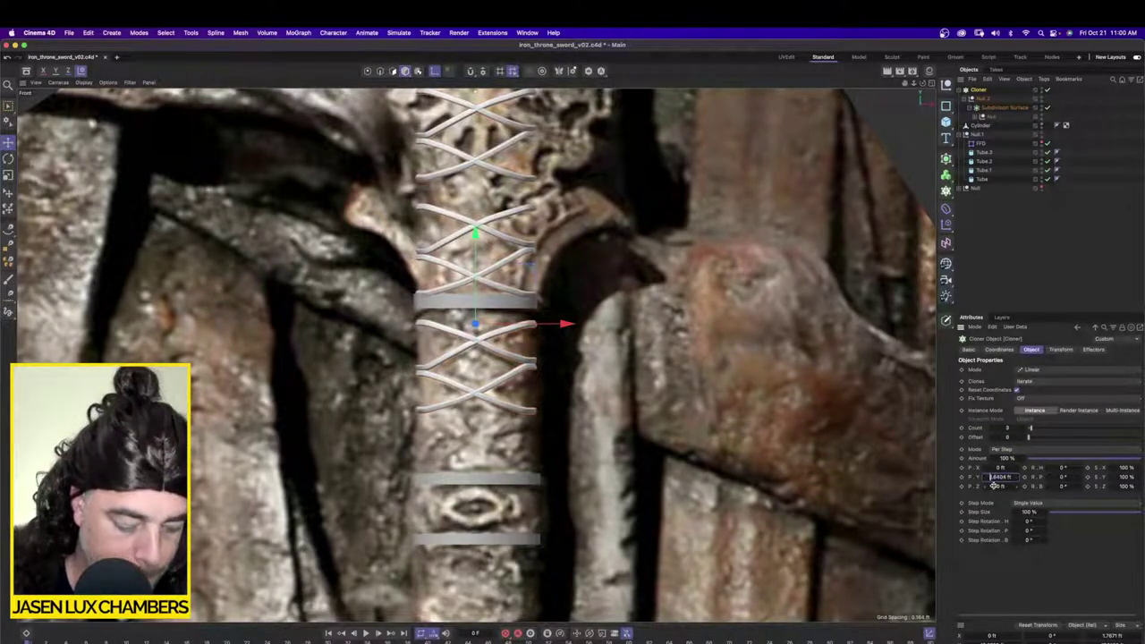
key("Return")
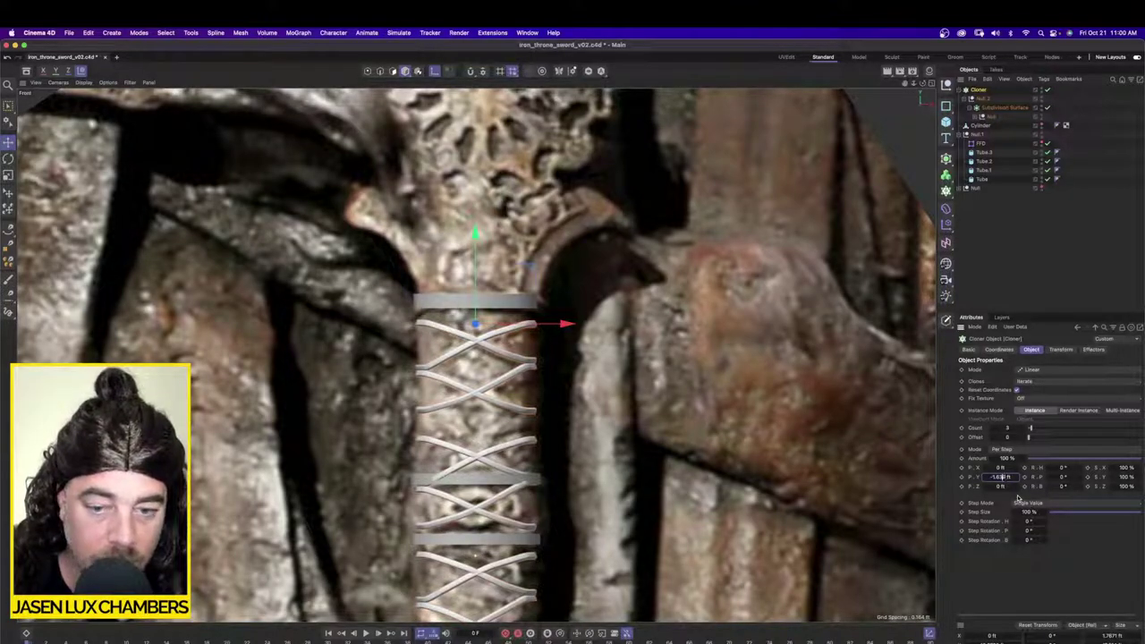
Step: Fine-tune the Cloner's Y position offset to -1.338 ft so each strap clone follows closely beneath the previous one
key("Up")
key("Up")
key("Left")
key("Up")
key("Up")
key("Up")
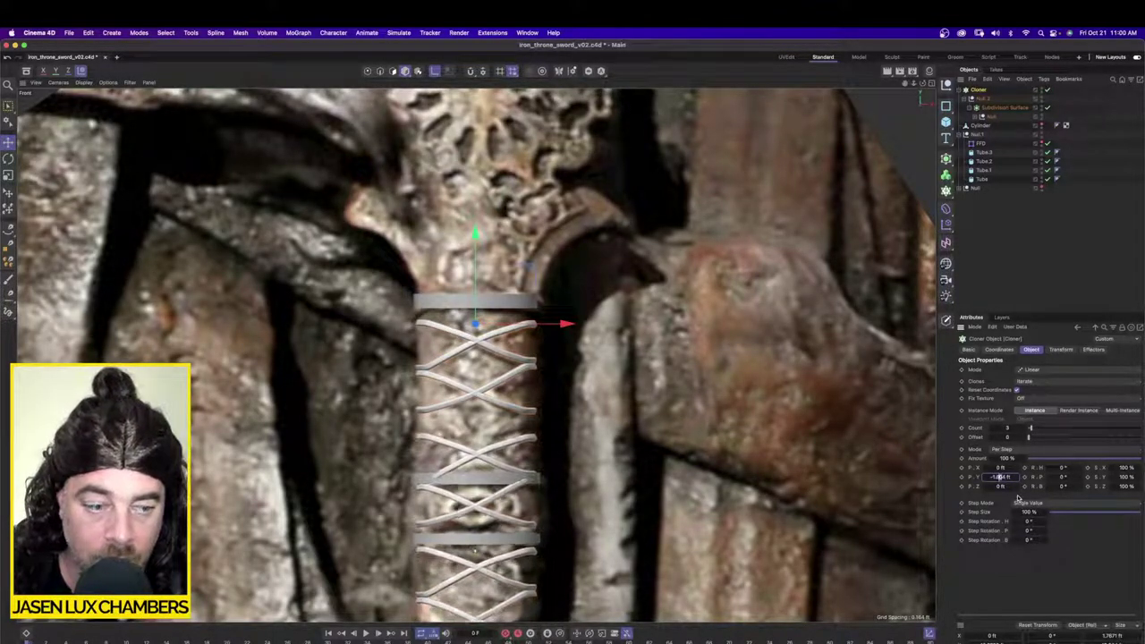
key("Left")
key("Up")
key("Up")
key("Up")
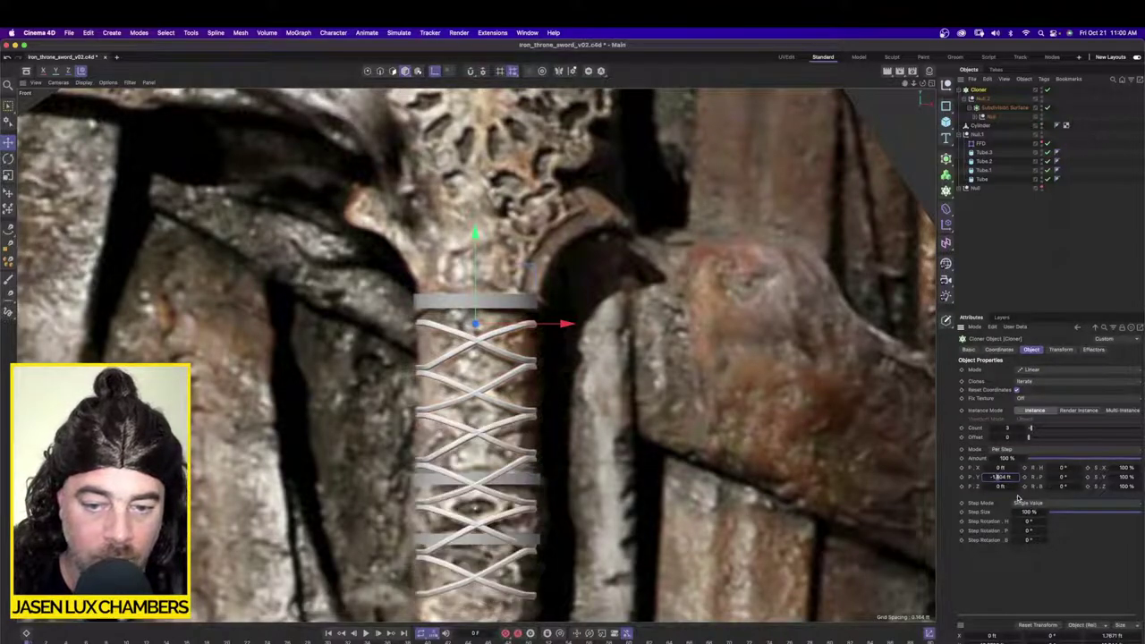
key("Right")
key("Down")
key("Down")
key("Down")
key("Down")
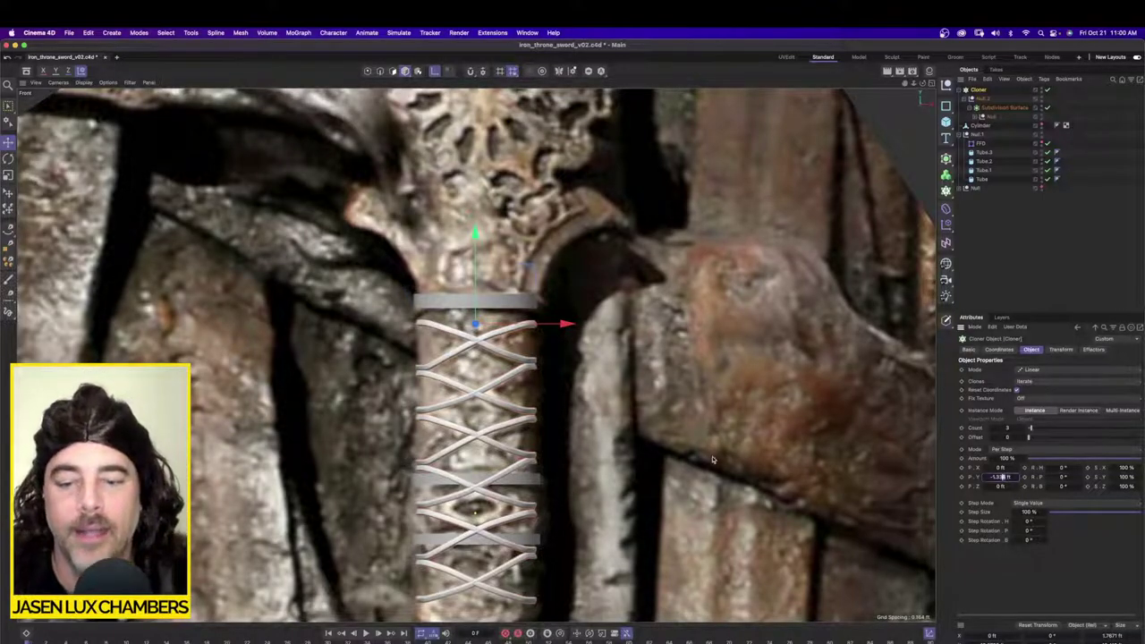
Step: Increase the Cloner's count until the straps cover the handle down to its lowest band, and check their spacing
scroll(713, 460, "down", 5)
middle_click_drag(678, 475, 643, 358, "alt")
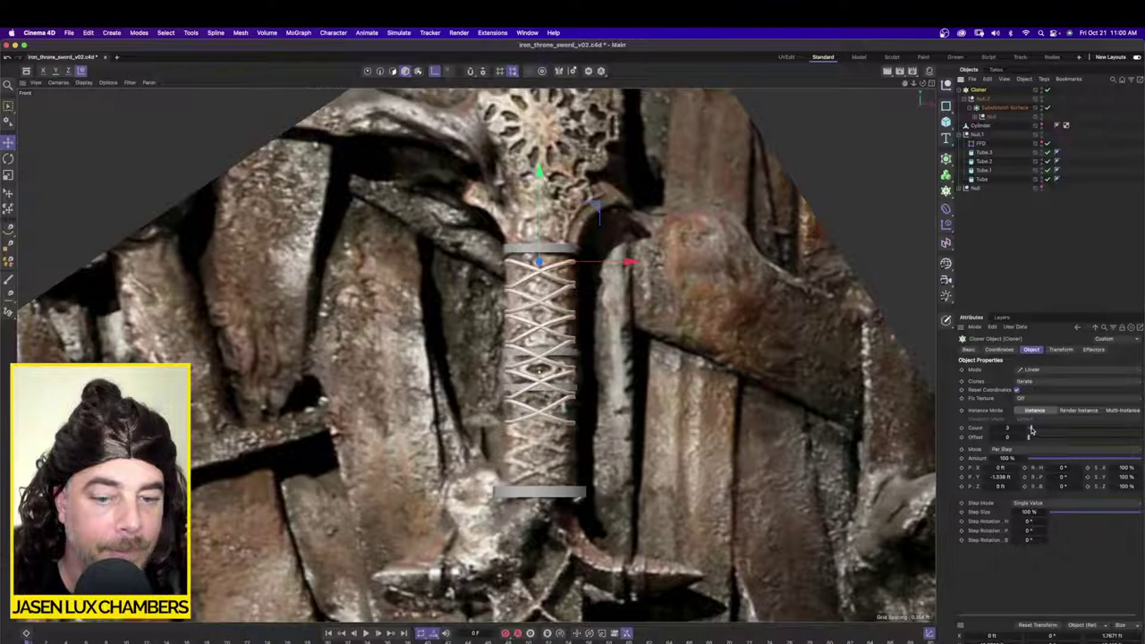
left_click_drag(1031, 431, 1032, 430)
left_click(995, 231)
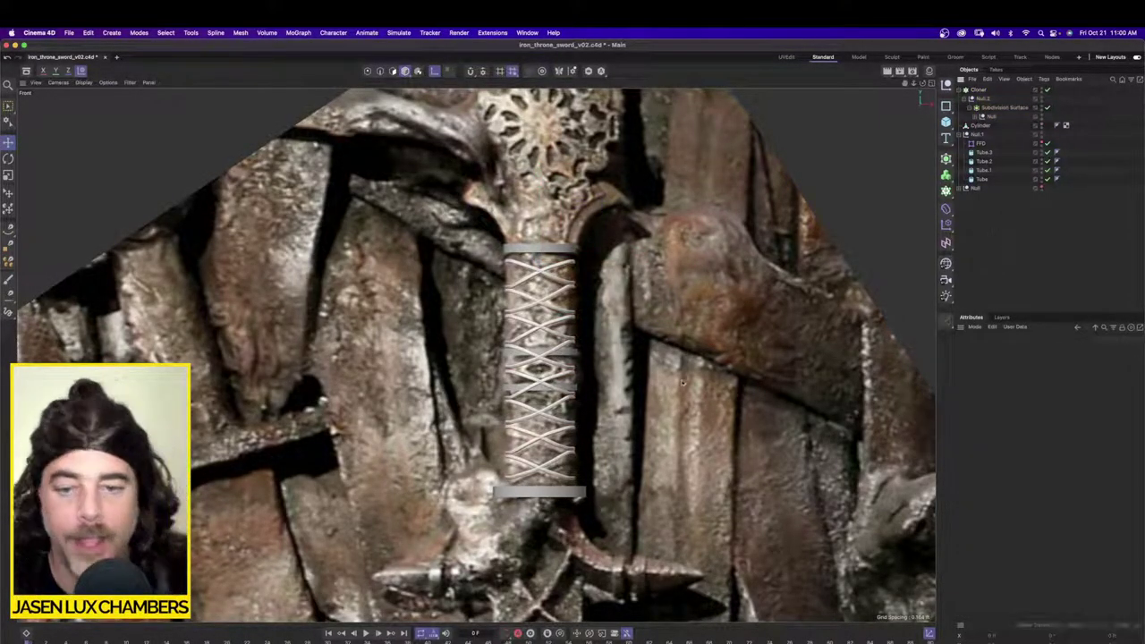
scroll(556, 373, "up", 10)
scroll(555, 349, "up", 3)
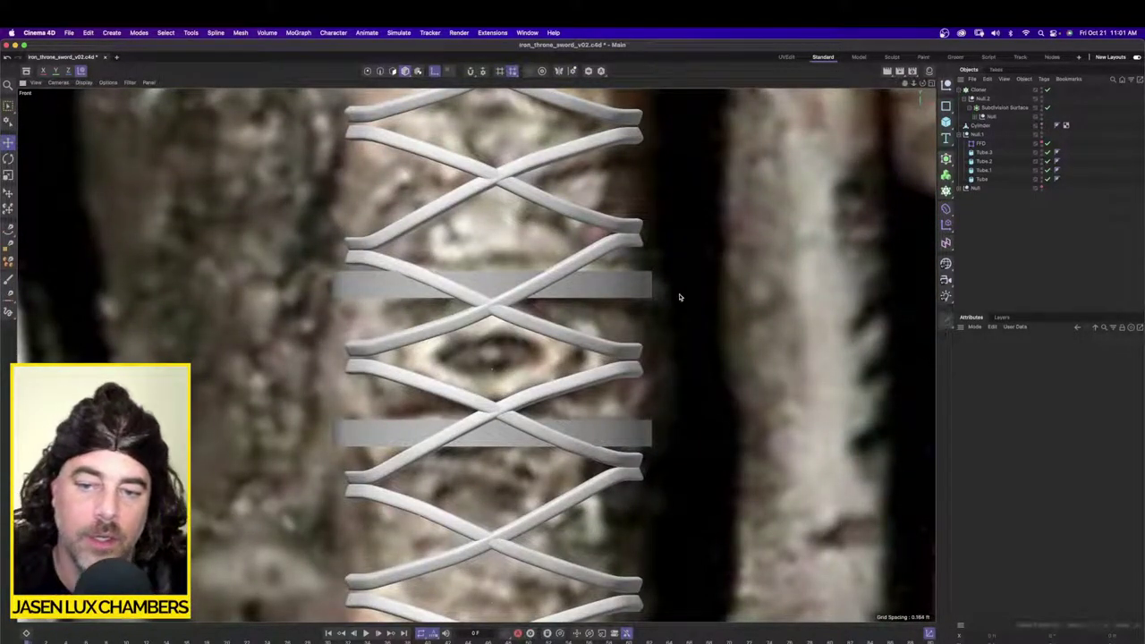
Step: Bring back the four-view layout and unhide the handle Cylinder and the null holding the rest of the sword
left_click(930, 82)
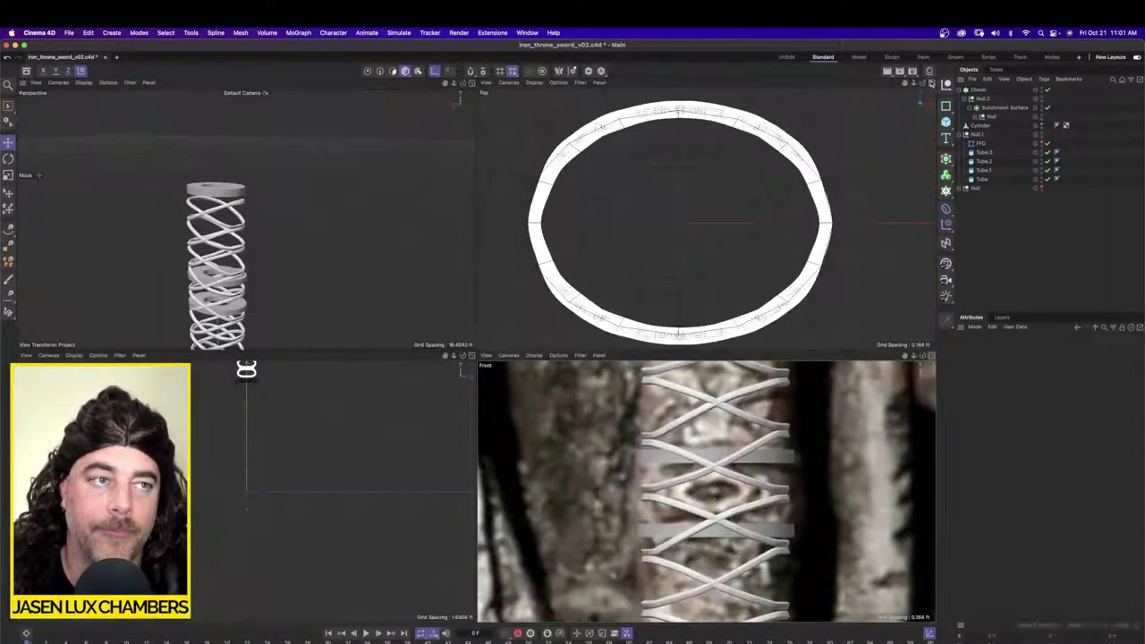
scroll(355, 205, "down", 5)
left_click_drag(309, 271, 329, 186, "alt")
scroll(331, 184, "up", 4)
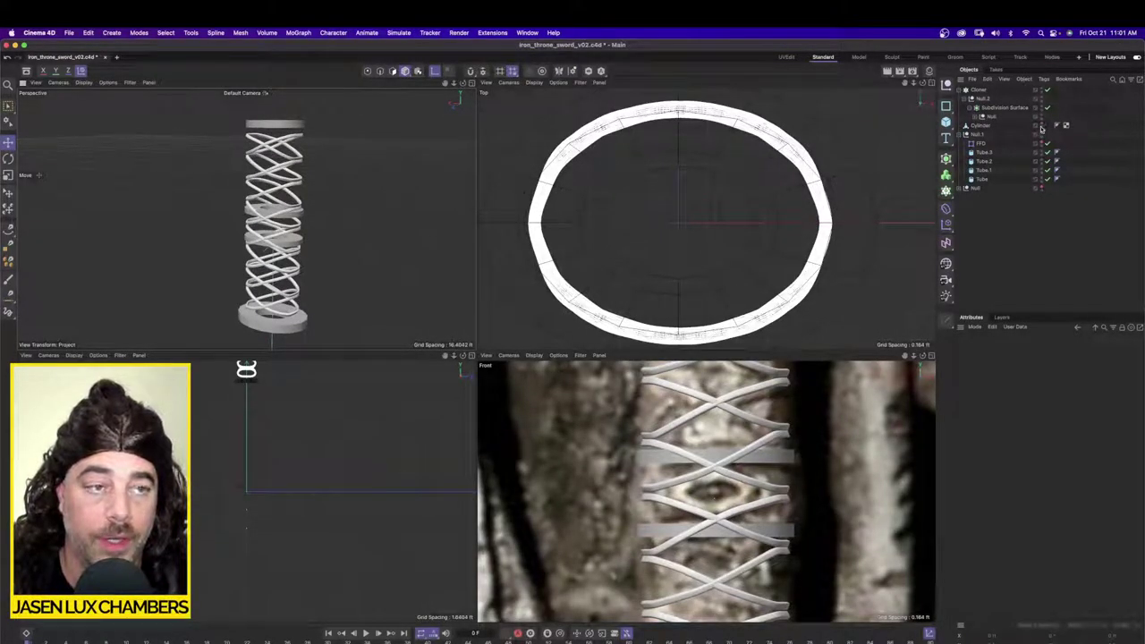
left_click(1042, 126)
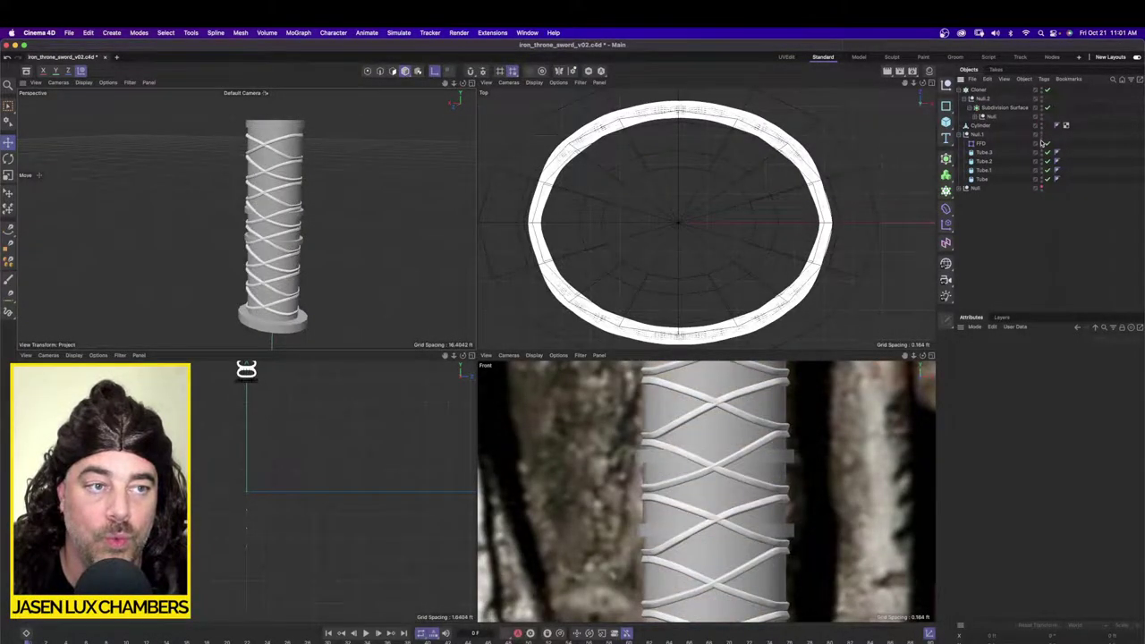
left_click(1041, 189)
Step: Examine the whole sword in the perspective view, from the strapped handle up to the pommel
scroll(249, 197, "down", 3)
scroll(267, 175, "up", 2)
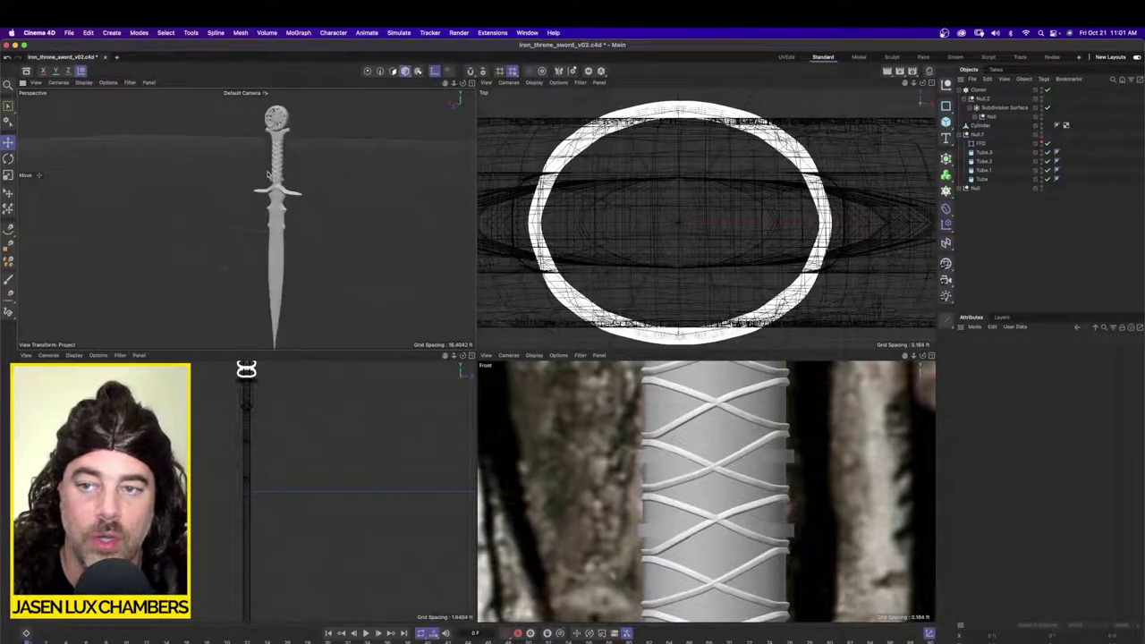
left_click_drag(246, 218, 230, 185, "alt")
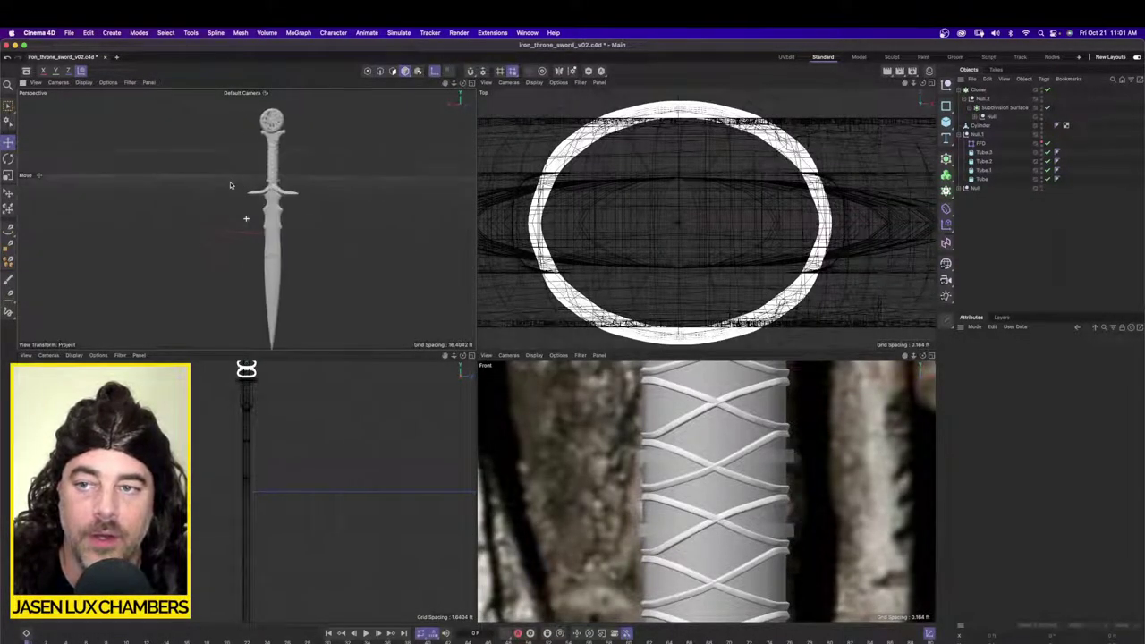
scroll(260, 206, "up", 6)
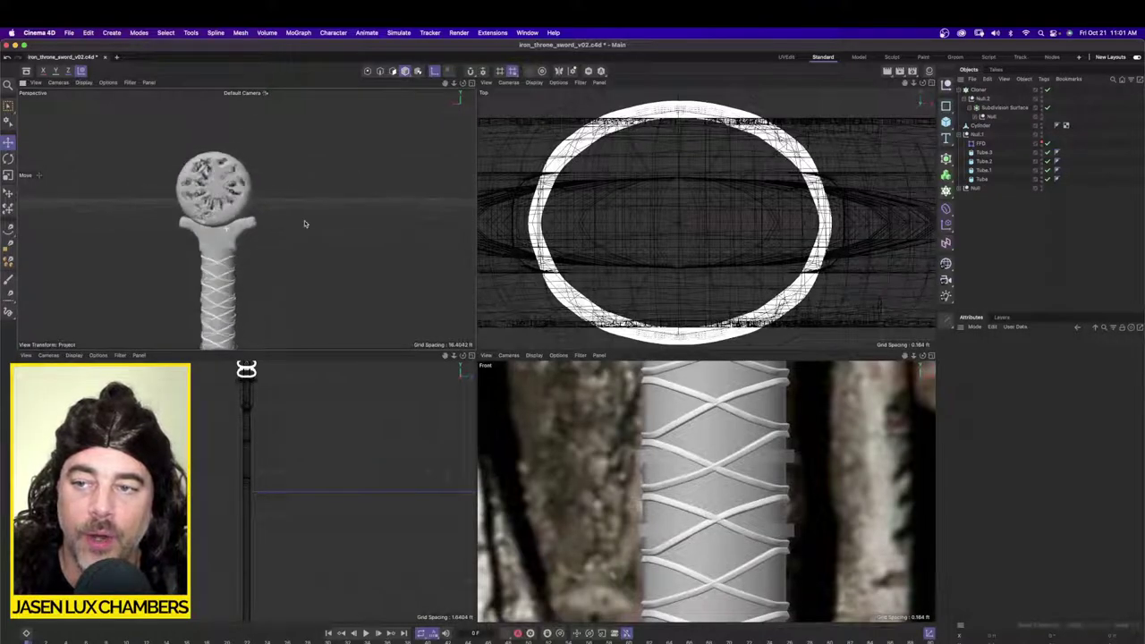
left_click_drag(306, 224, 325, 232, "alt")
right_click_drag(324, 232, 279, 223, "alt")
middle_click_drag(279, 223, 294, 173, "alt")
left_click_drag(294, 173, 247, 117, "alt")
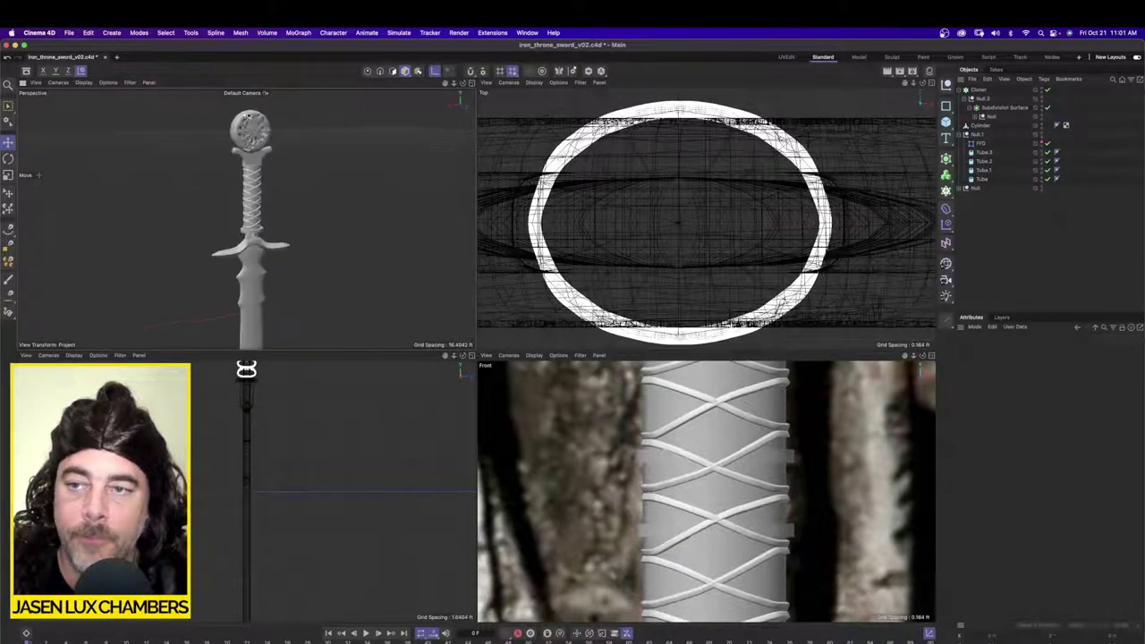
right_click_drag(248, 116, 344, 181, "alt")
left_click_drag(345, 182, 355, 187, "alt")
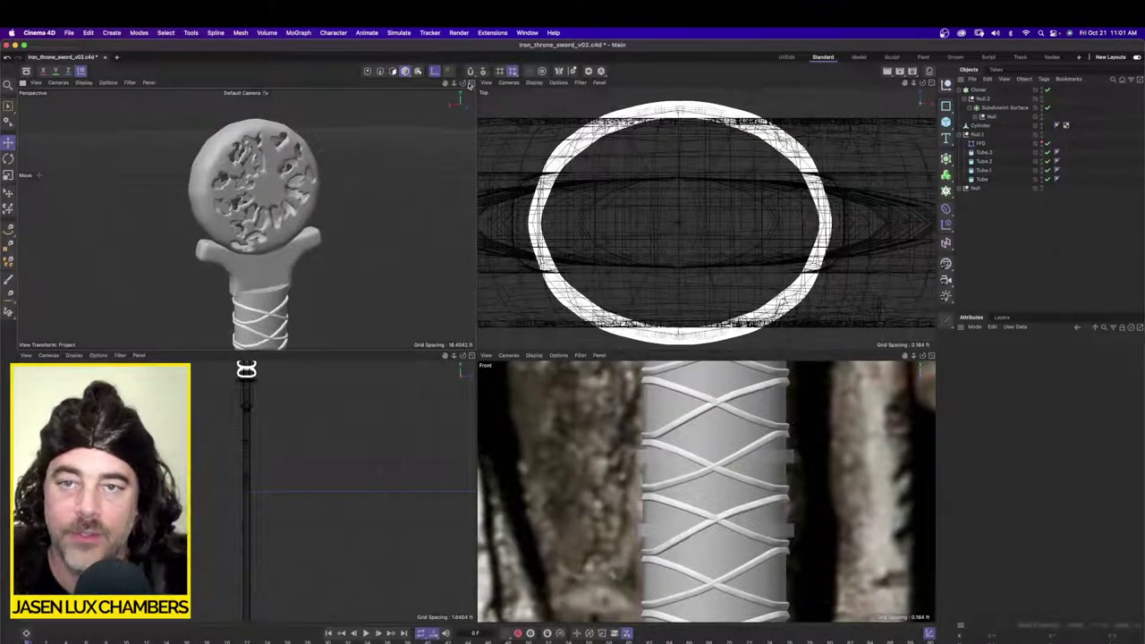
Step: Maximise the perspective view and add a Volume Builder nested inside a Volume Mesher
left_click(470, 84)
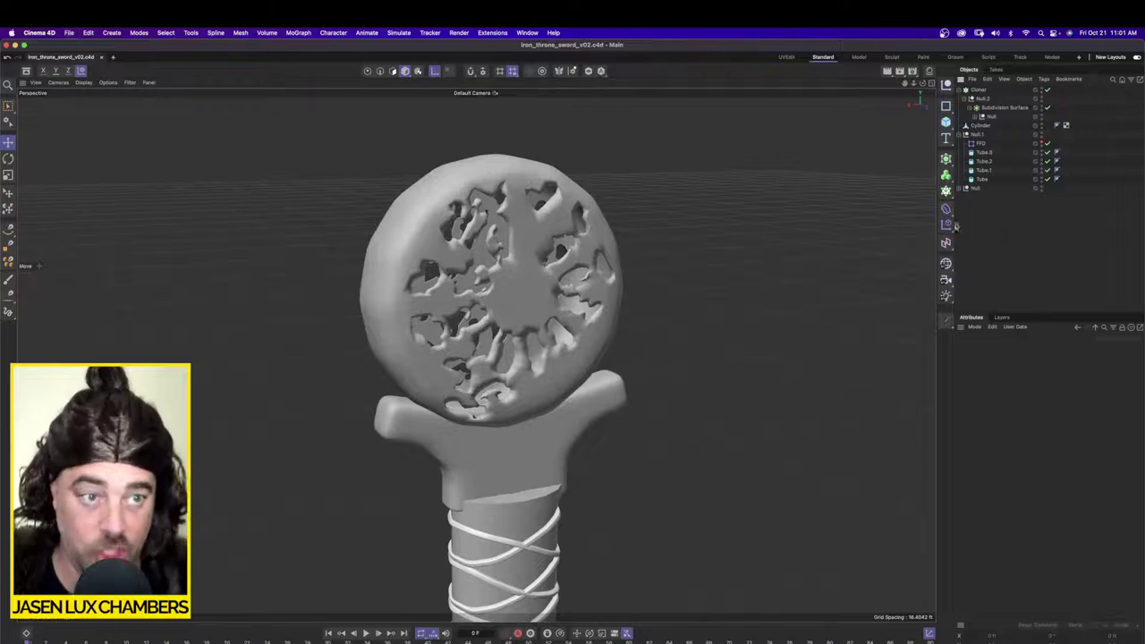
left_click_drag(948, 178, 974, 198)
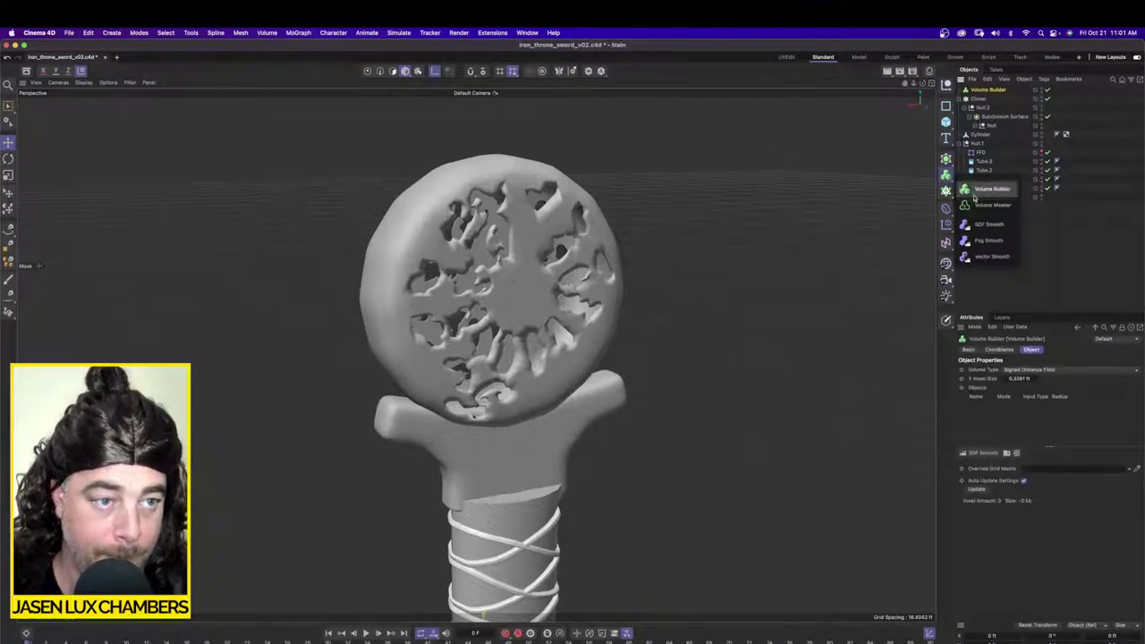
left_click(990, 205, "alt")
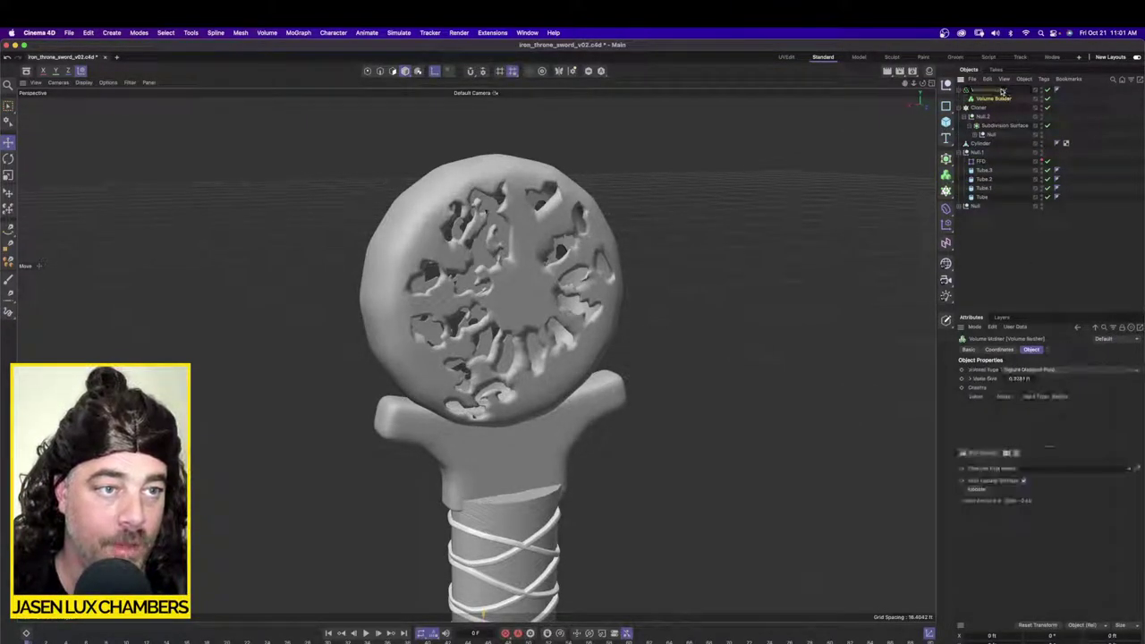
Step: Expand the sword's nulls, select the pommel's Boole with its Remesh and Cylinder children, and wrap the Boole in a Connect object
left_click(981, 144)
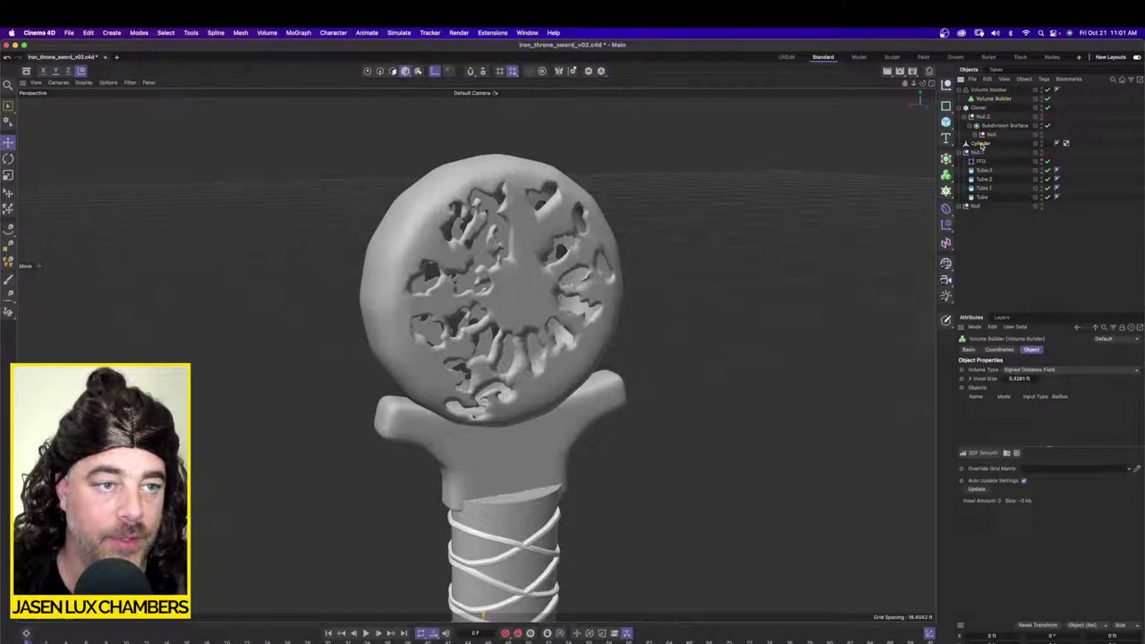
left_click(964, 206)
left_click(982, 216)
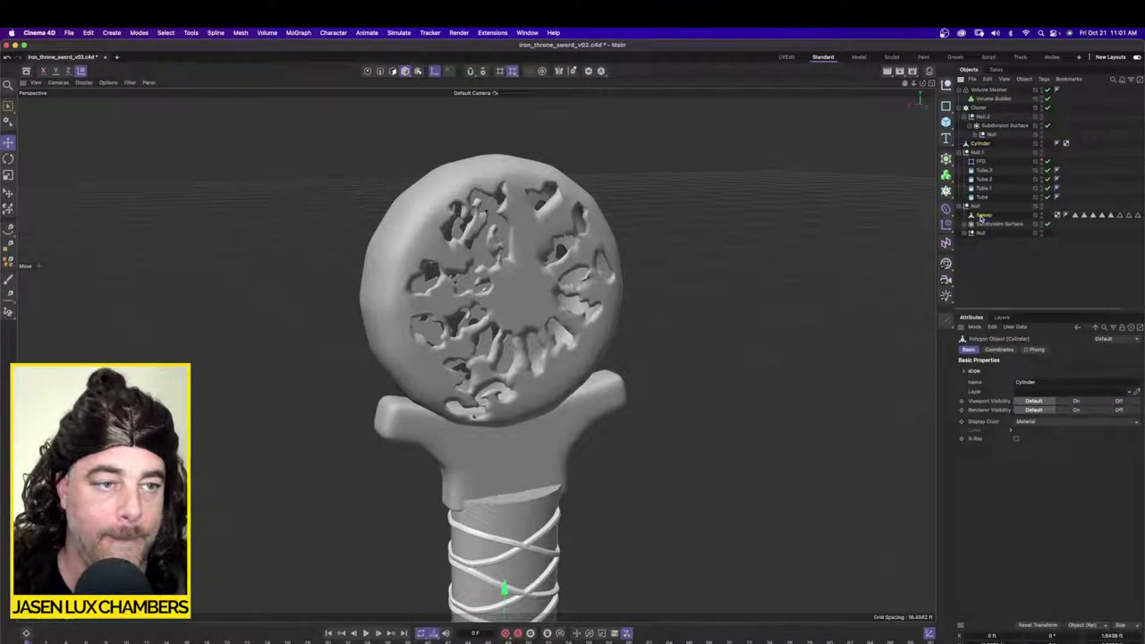
left_click(9, 143)
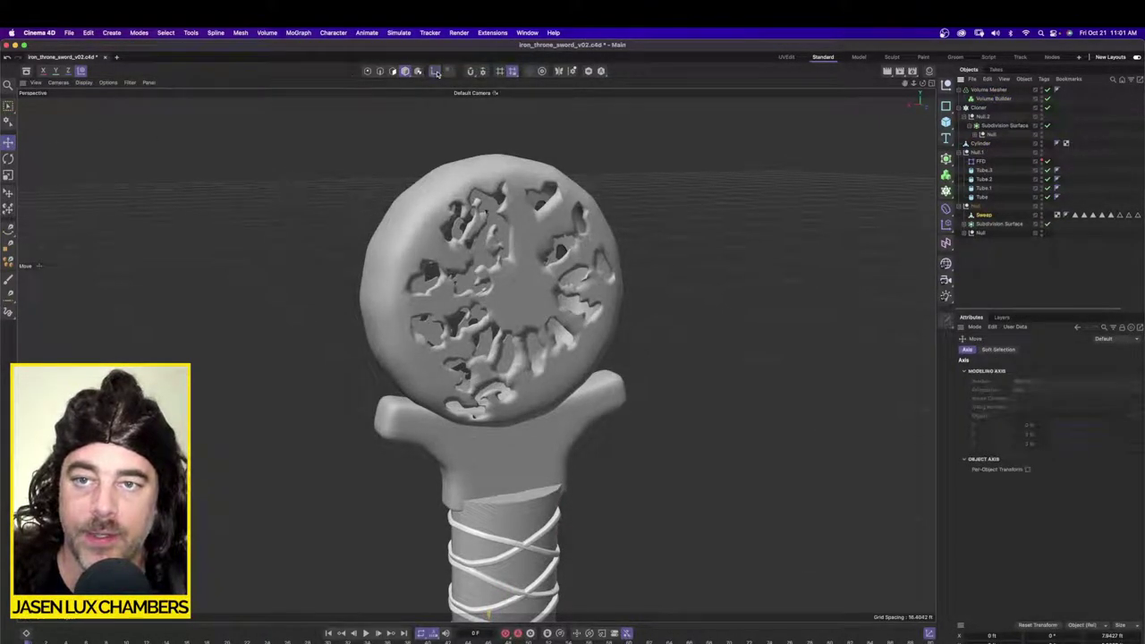
left_click(463, 174)
left_click(964, 234)
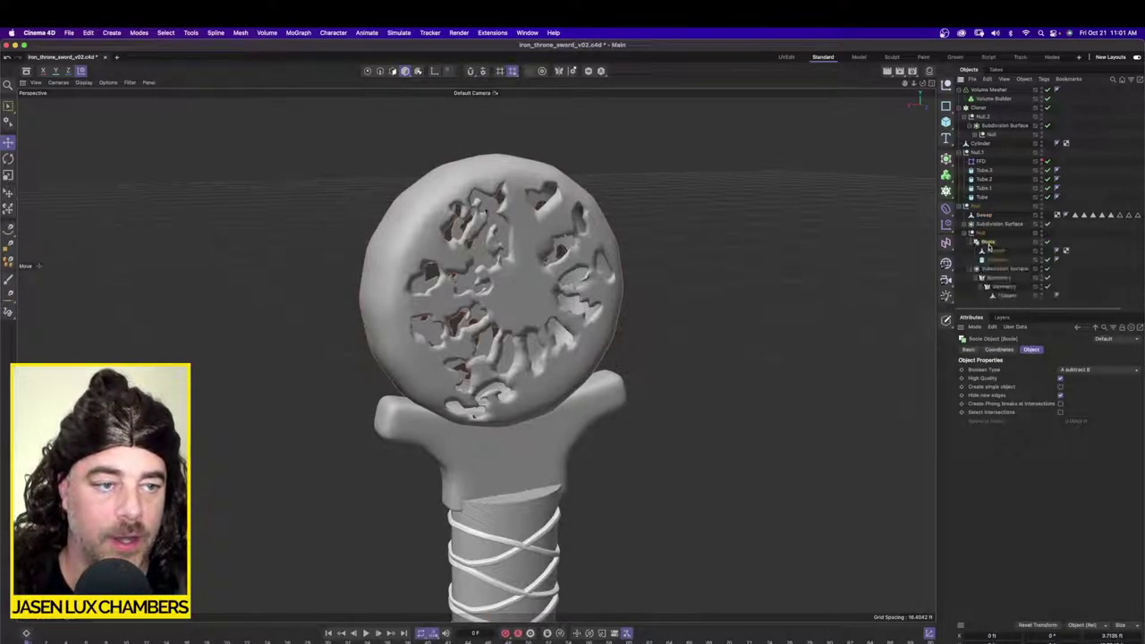
left_click(997, 259, "shift")
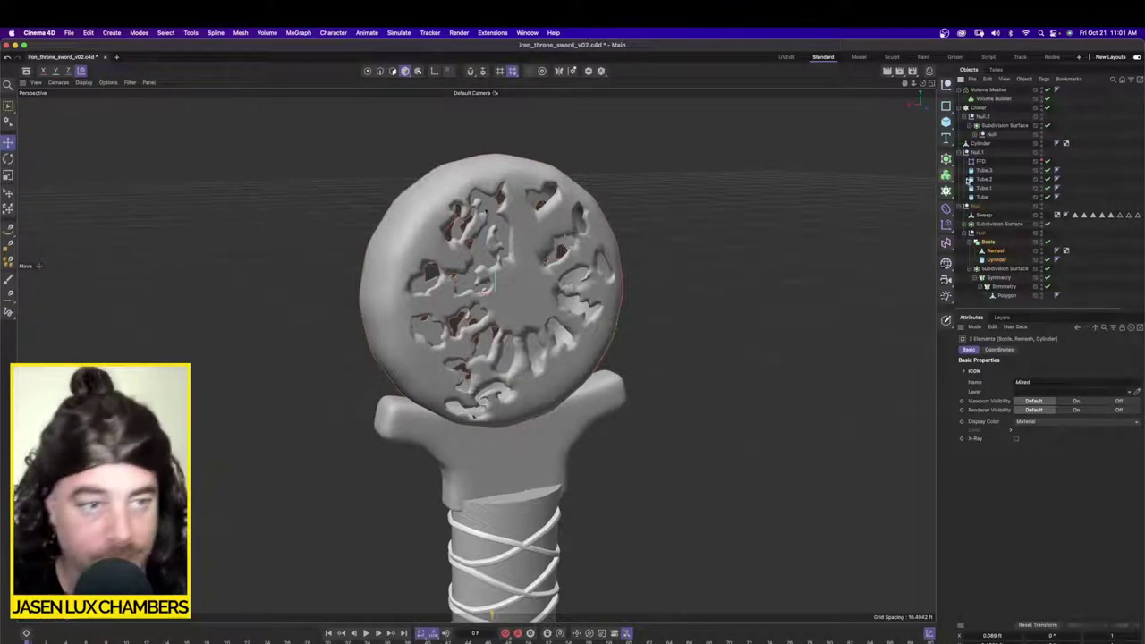
left_click(947, 159)
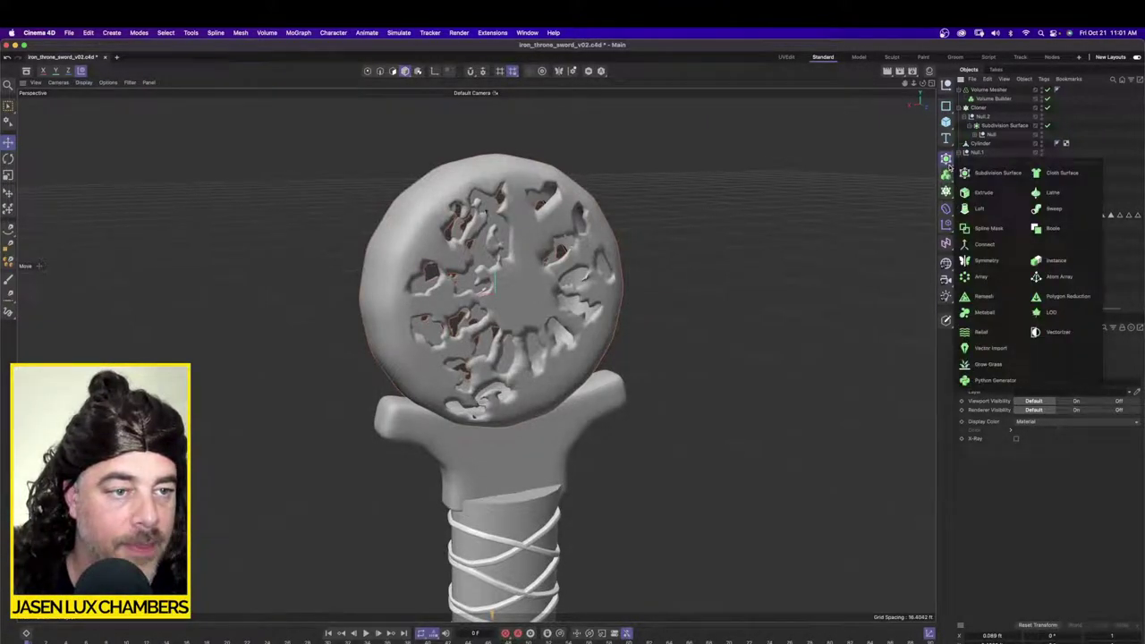
left_click(987, 244)
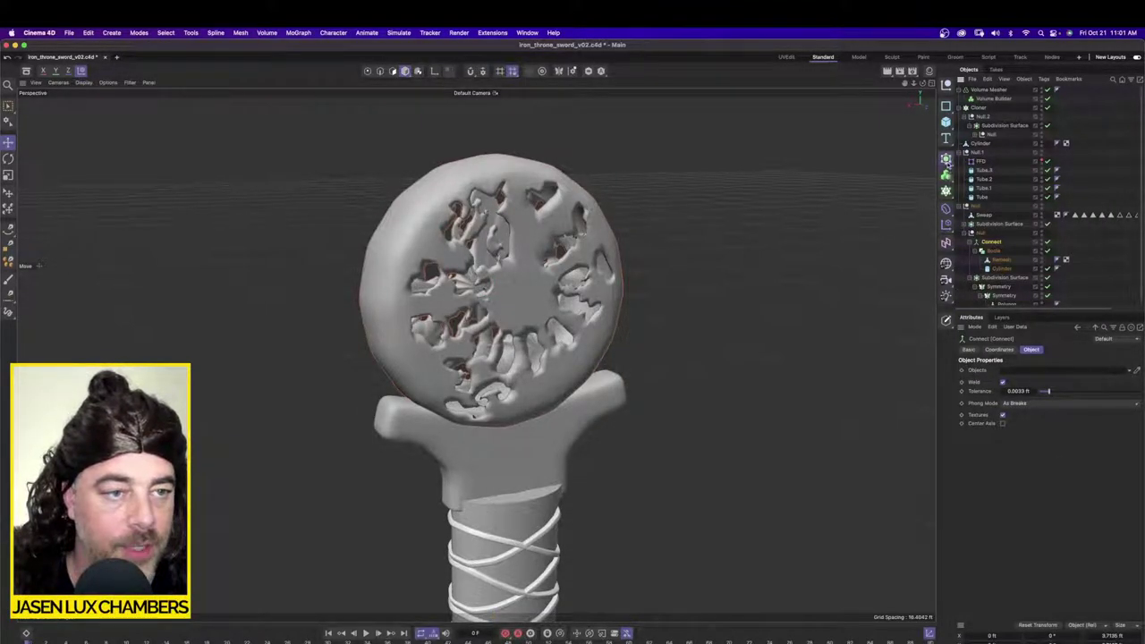
Step: Wrap the pommel's Connect object in a Remesh generator and check the pommel's openwork from the front
left_click(947, 164)
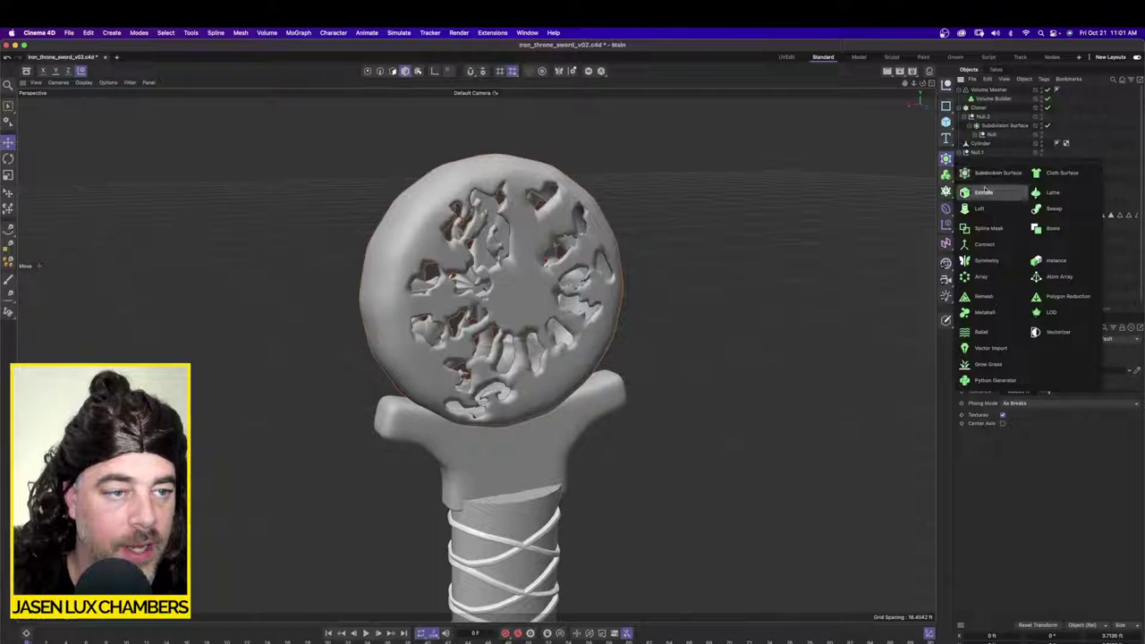
left_click(990, 296)
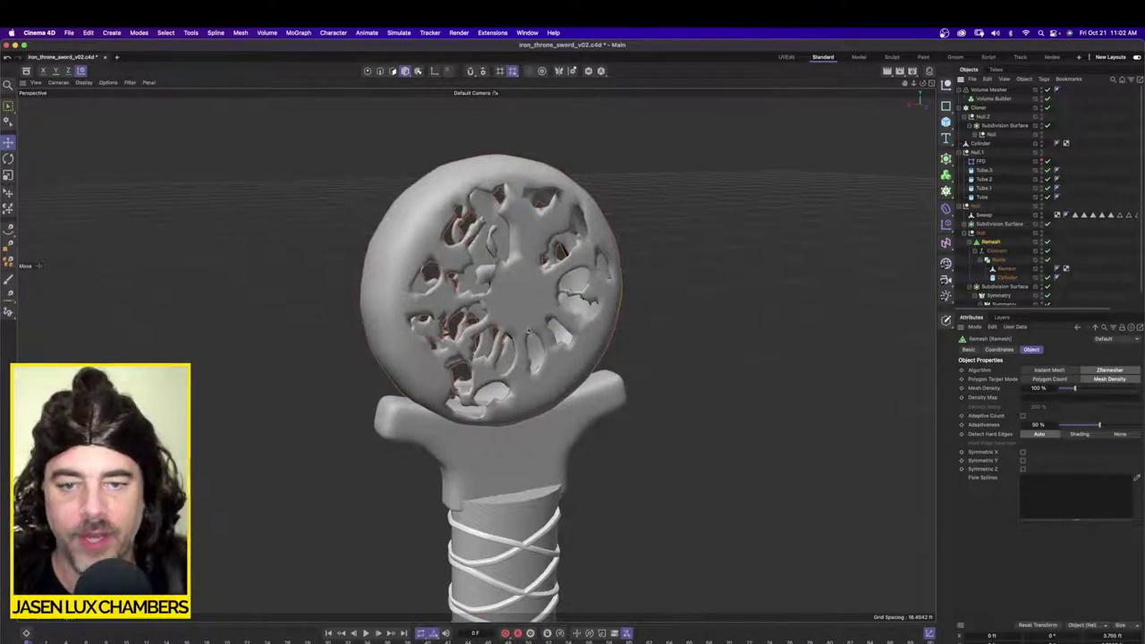
left_click_drag(530, 332, 578, 298, "alt")
scroll(579, 299, "up", 1)
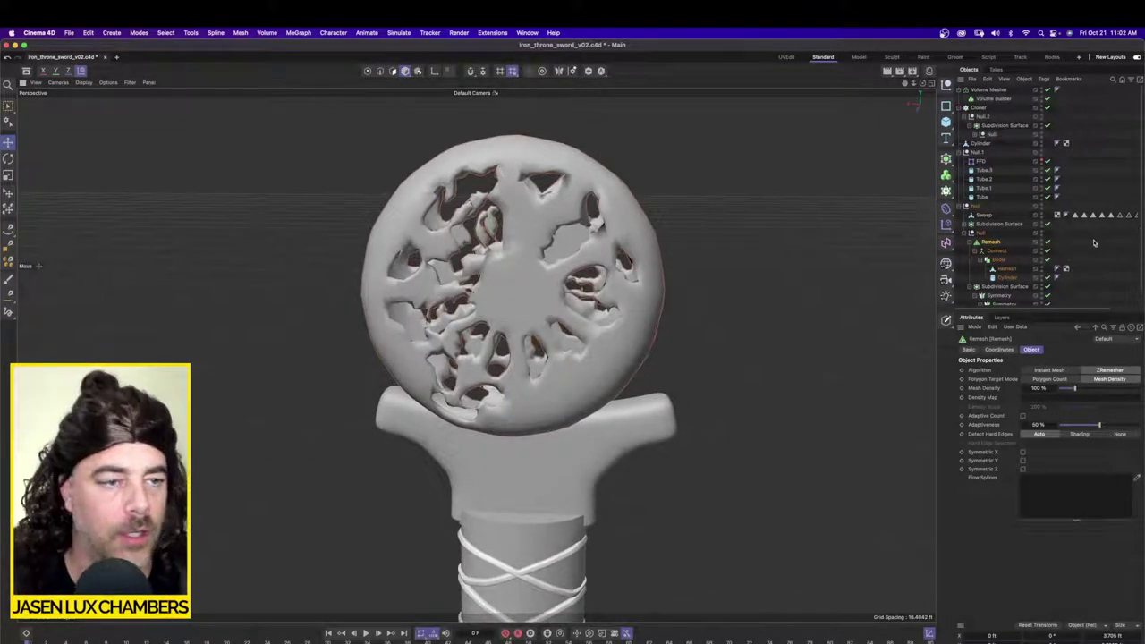
Step: Select the pommel's Remesh generator together with its children and save the project as an incremental version
right_click(995, 242)
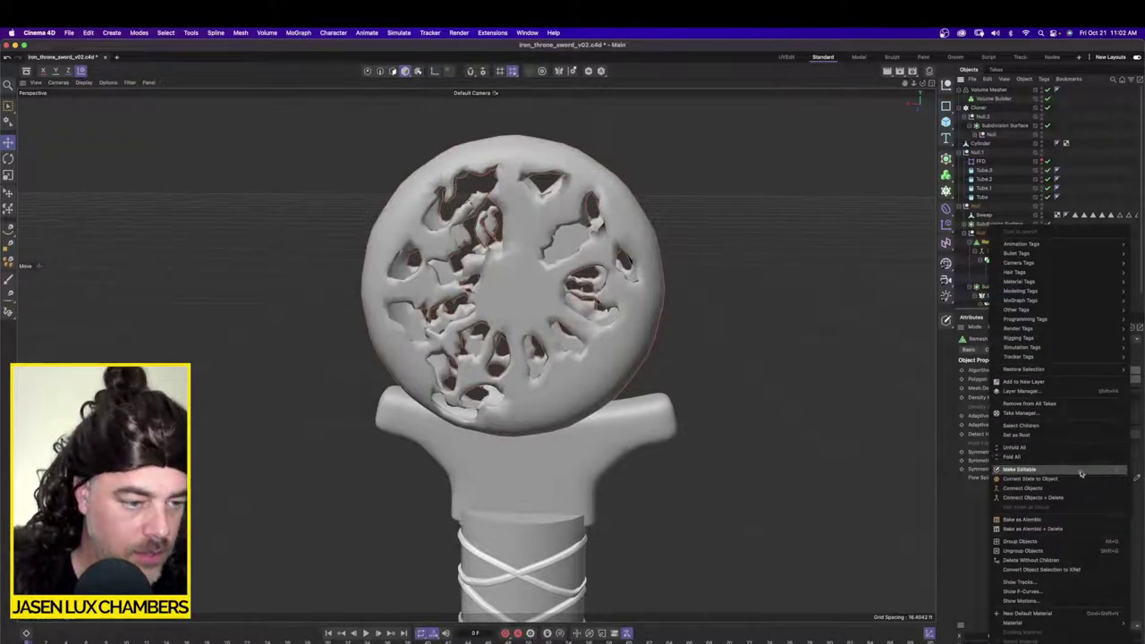
left_click(1020, 426)
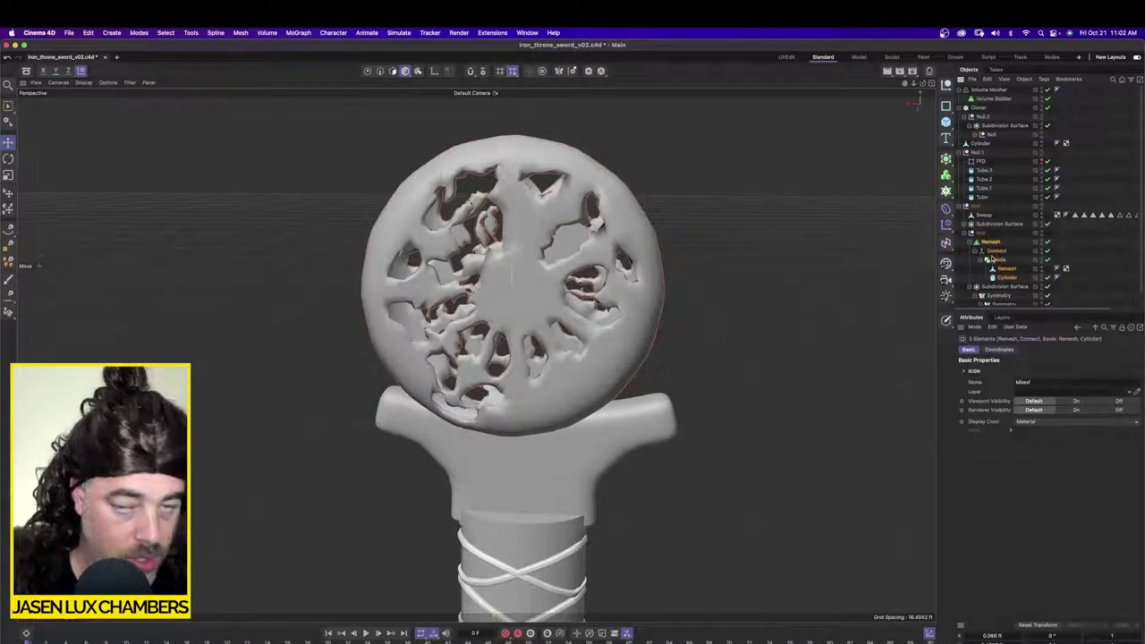
left_click(54, 32)
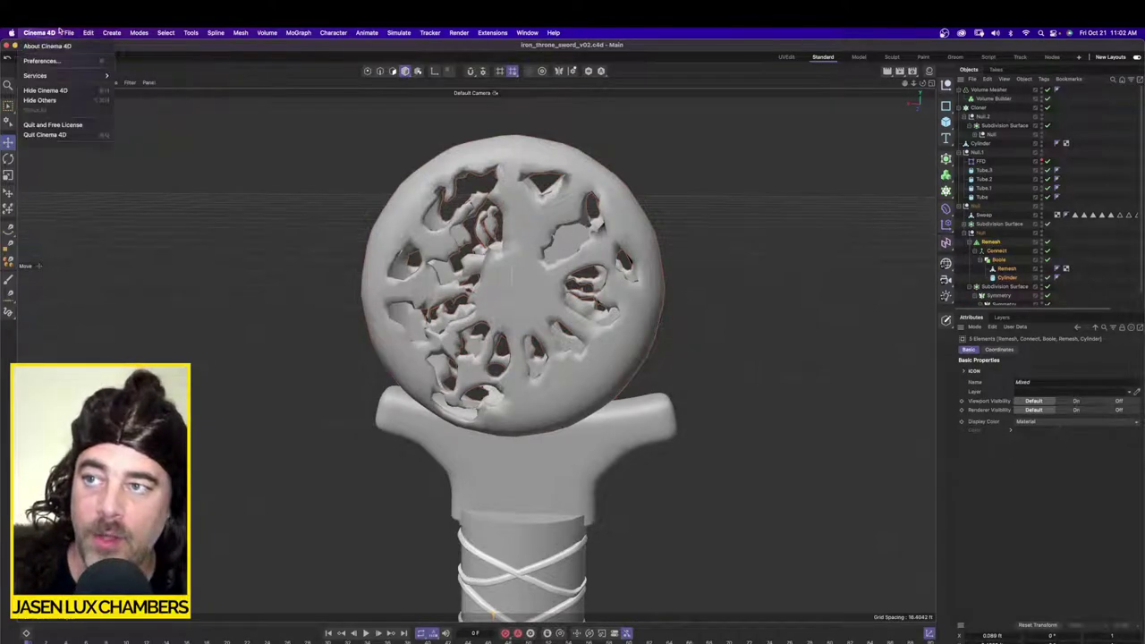
mouse_move(68, 33)
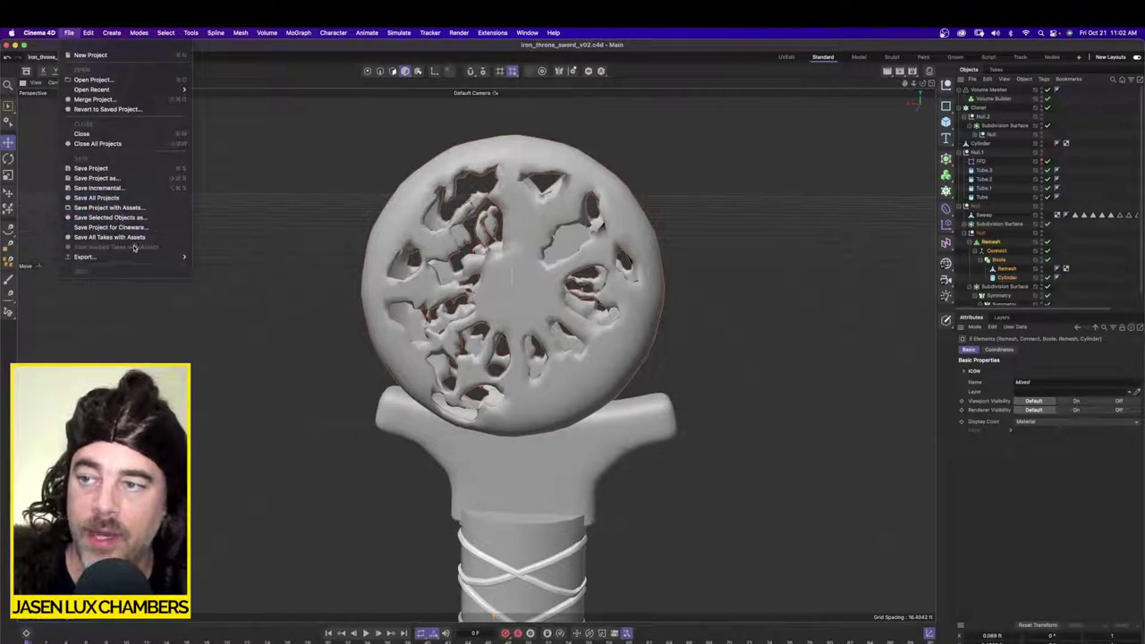
left_click(128, 191)
Step: Collapse the pommel's selected hierarchy with Connect Objects + Delete and nest the resulting Remesh object in the Volume Builder
right_click(991, 242)
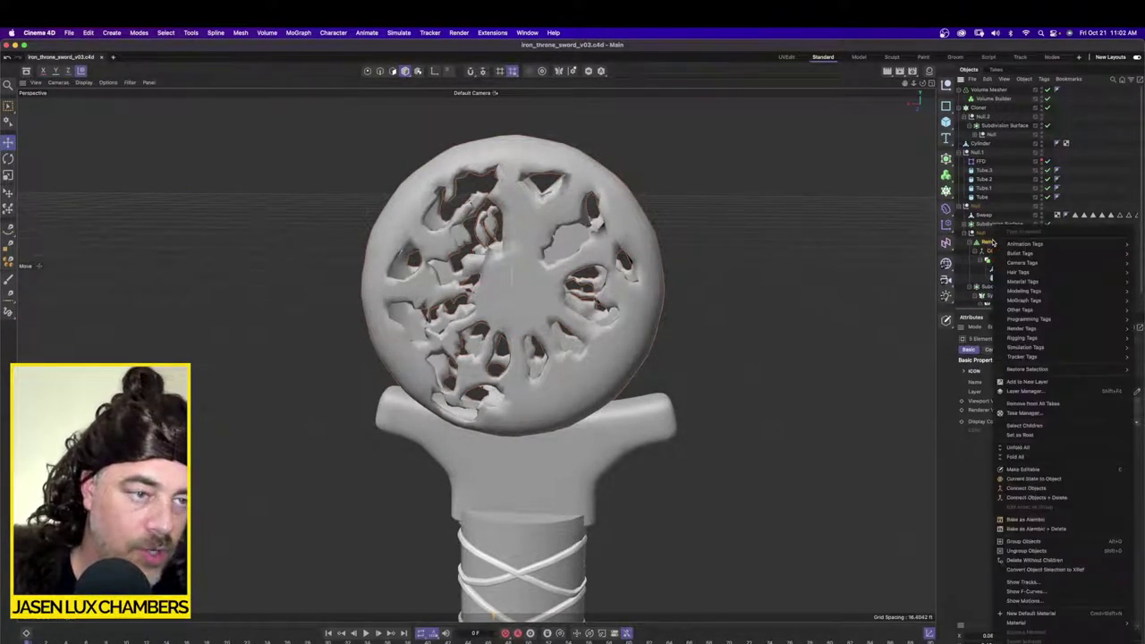
left_click(1091, 500)
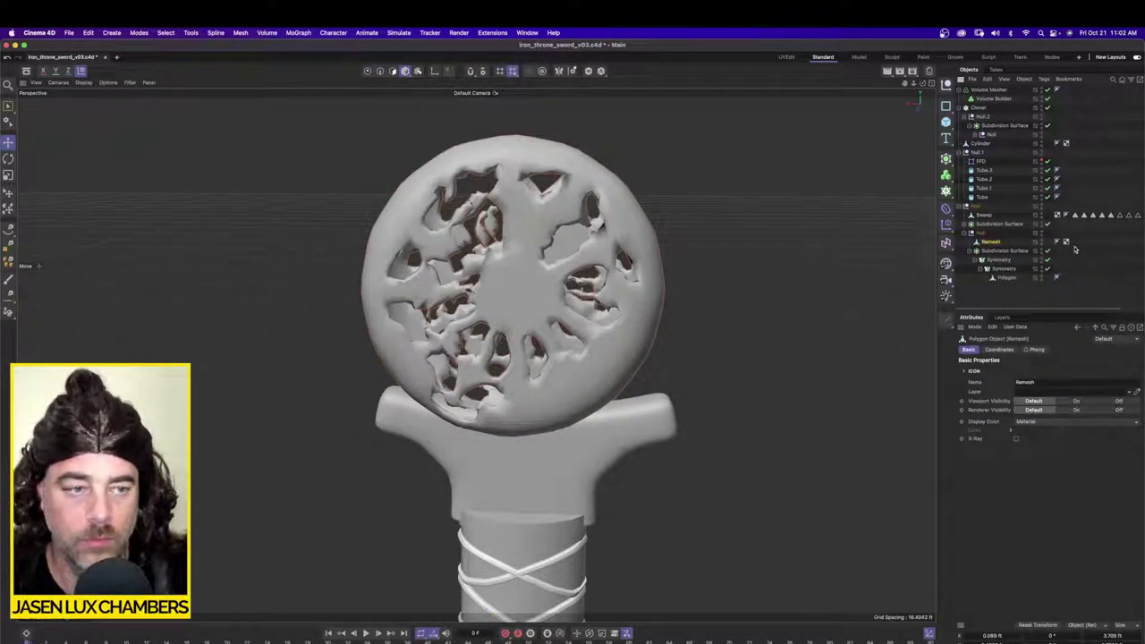
left_click(1076, 249)
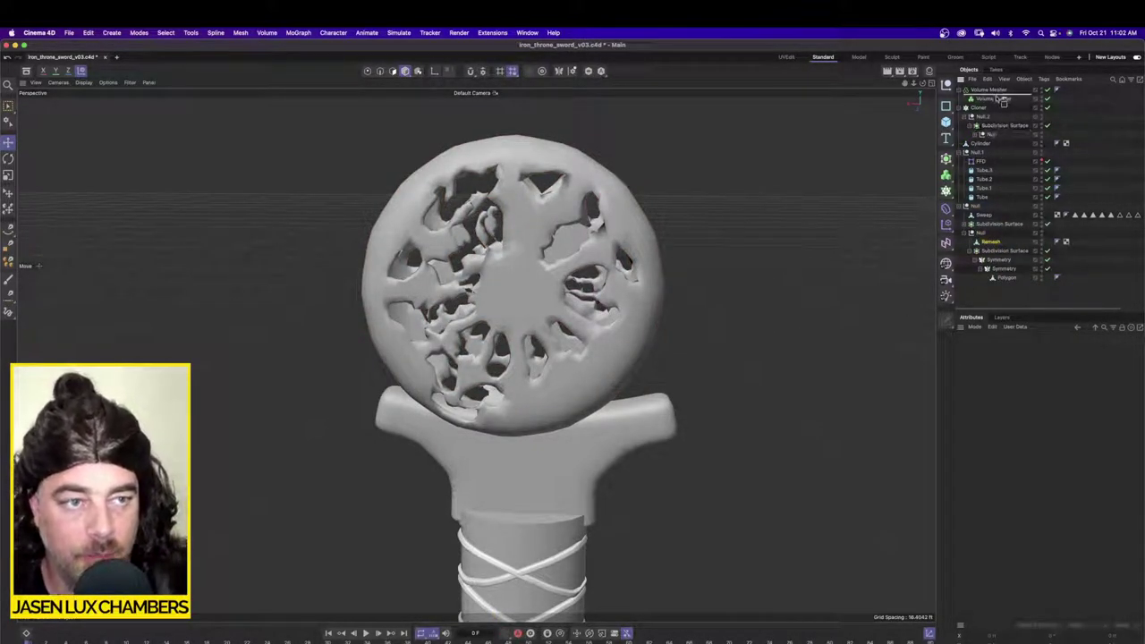
left_click_drag(1000, 101, 998, 100)
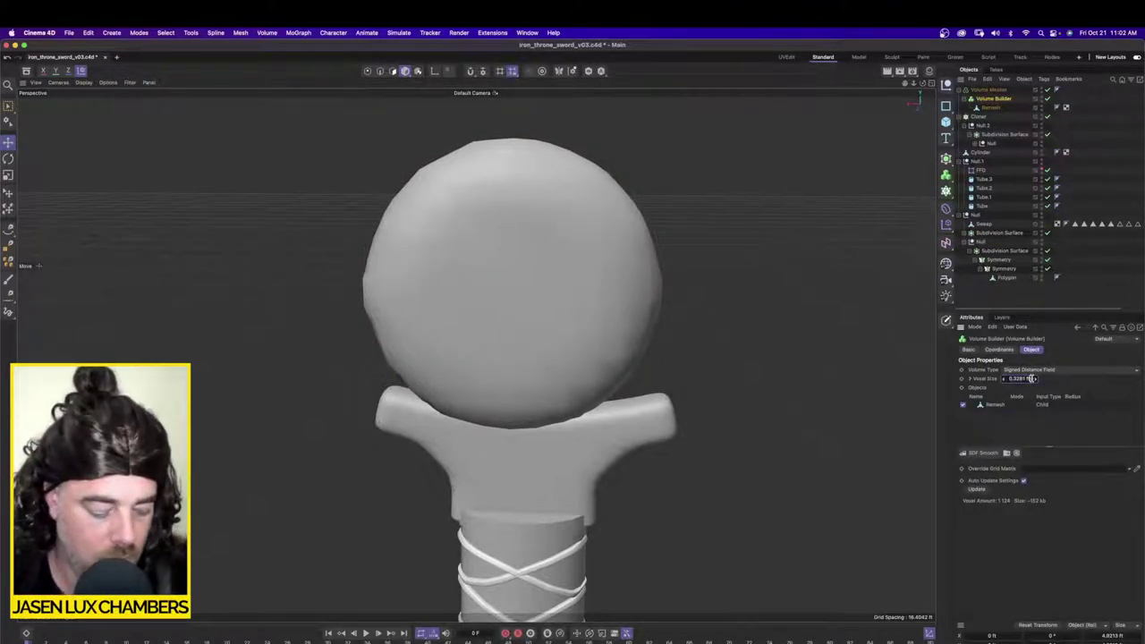
Step: Reduce the Volume Builder's voxel size in stages to 0.0052 ft
left_click_drag(1035, 378, 1031, 380)
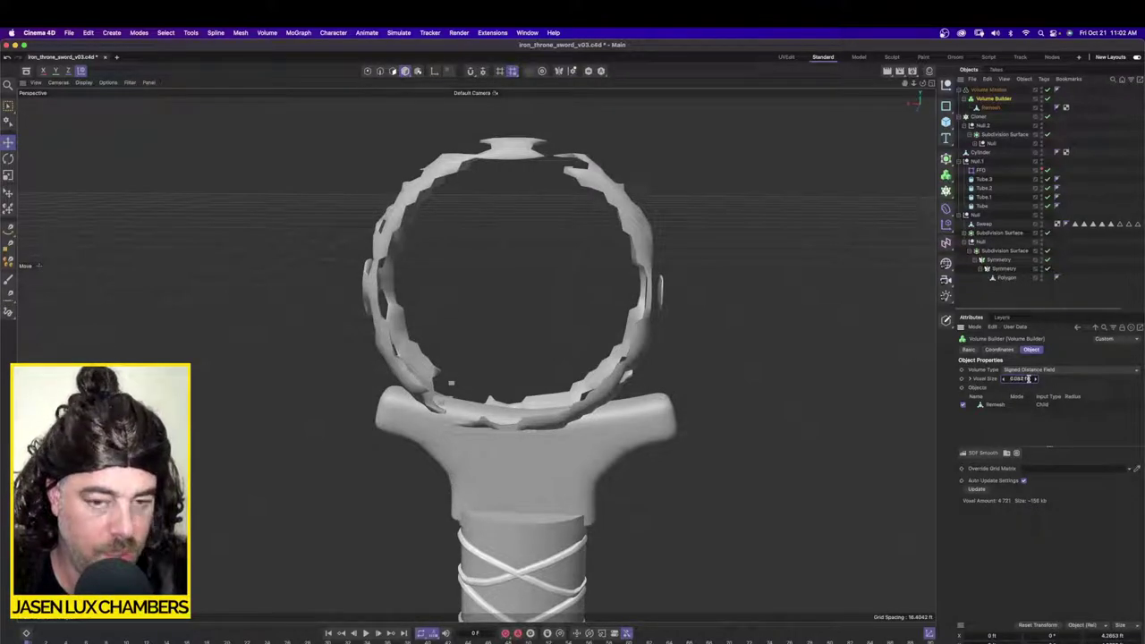
left_click_drag(1028, 379, 1030, 378)
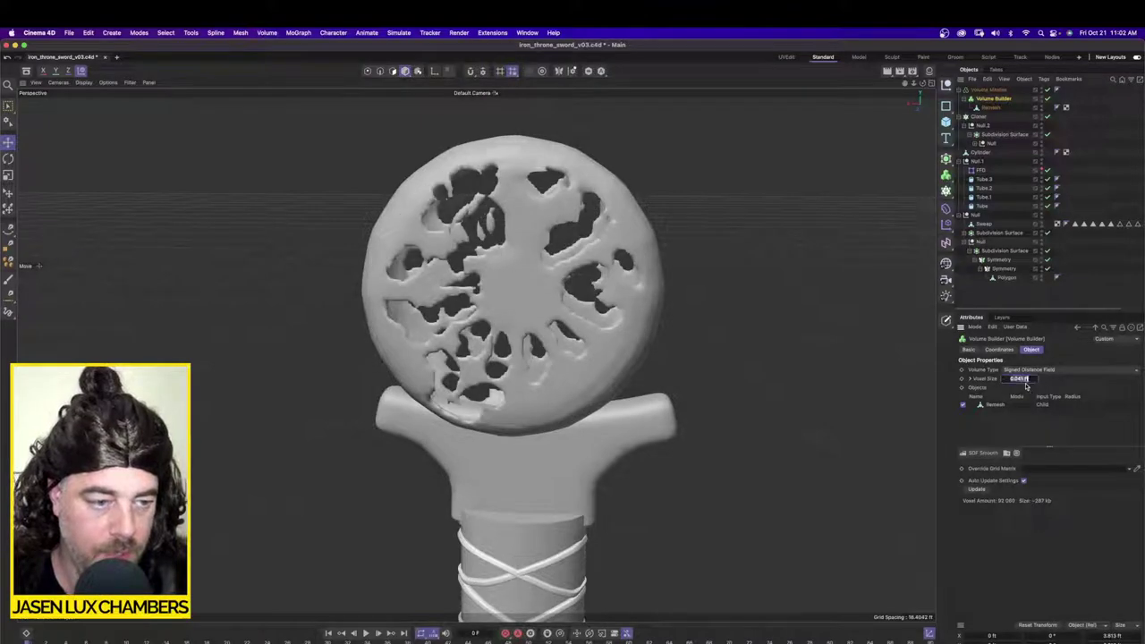
left_click_drag(1032, 378, 1030, 378)
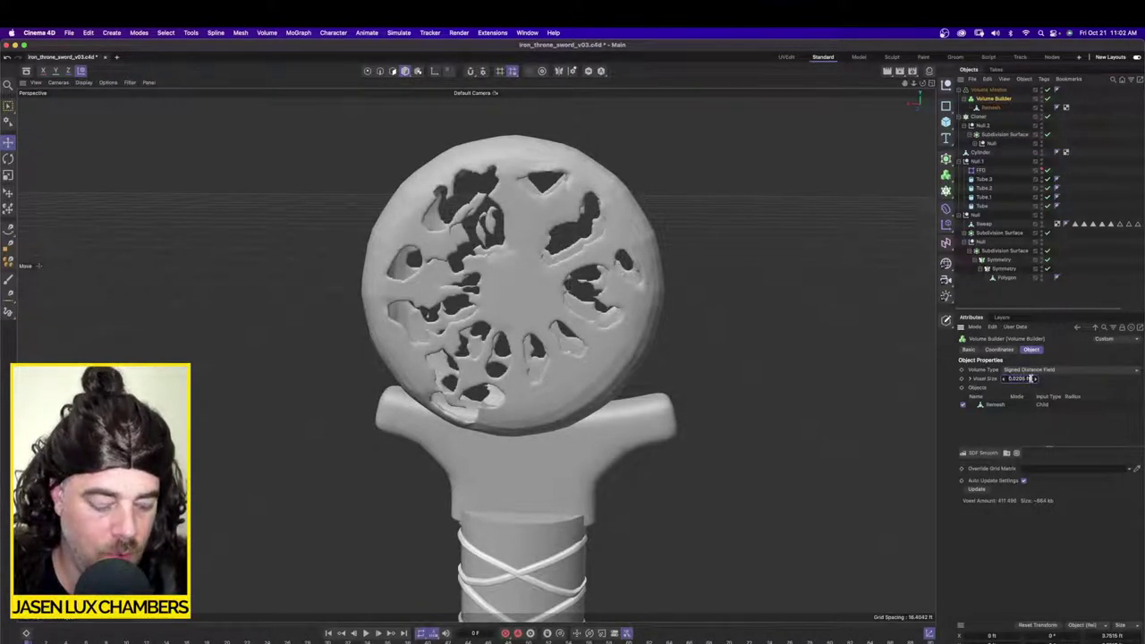
left_click_drag(1033, 378, 1032, 378)
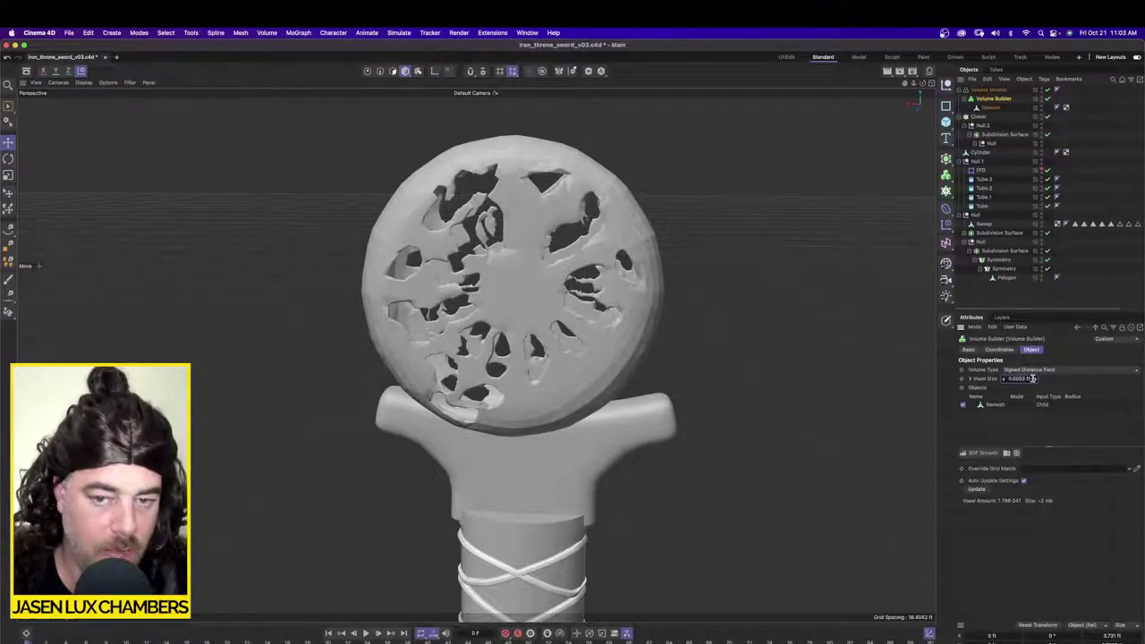
left_click_drag(1033, 379, 1033, 378)
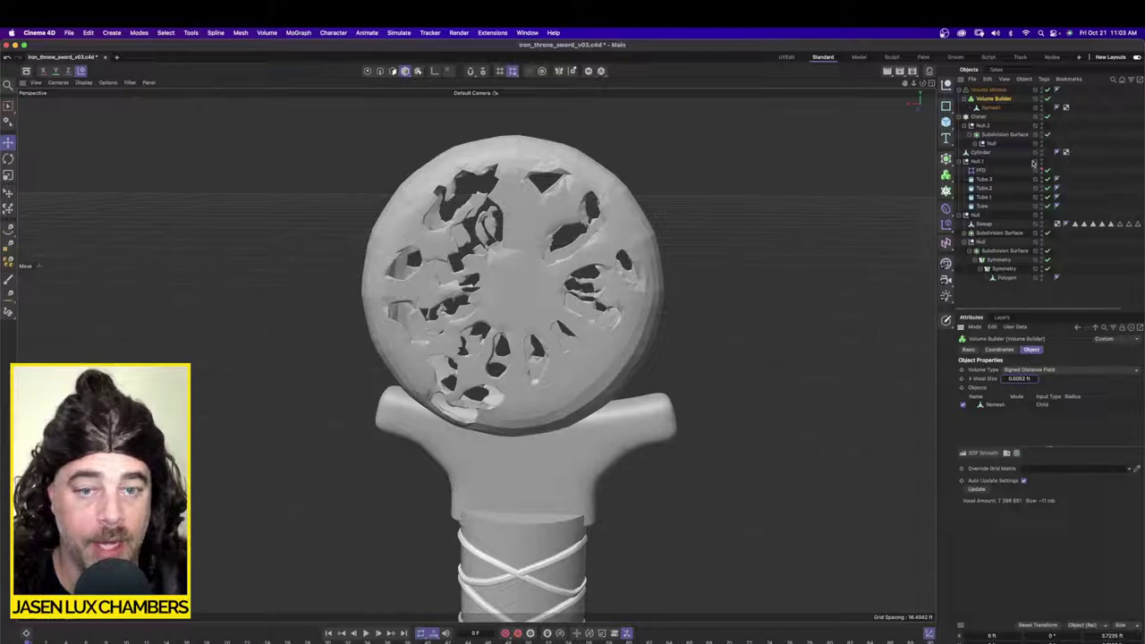
Step: Add a Subdivision Surface inside the Volume Builder, nest the pommel's Remesh object in it and check the smoother pommel
left_click(946, 173)
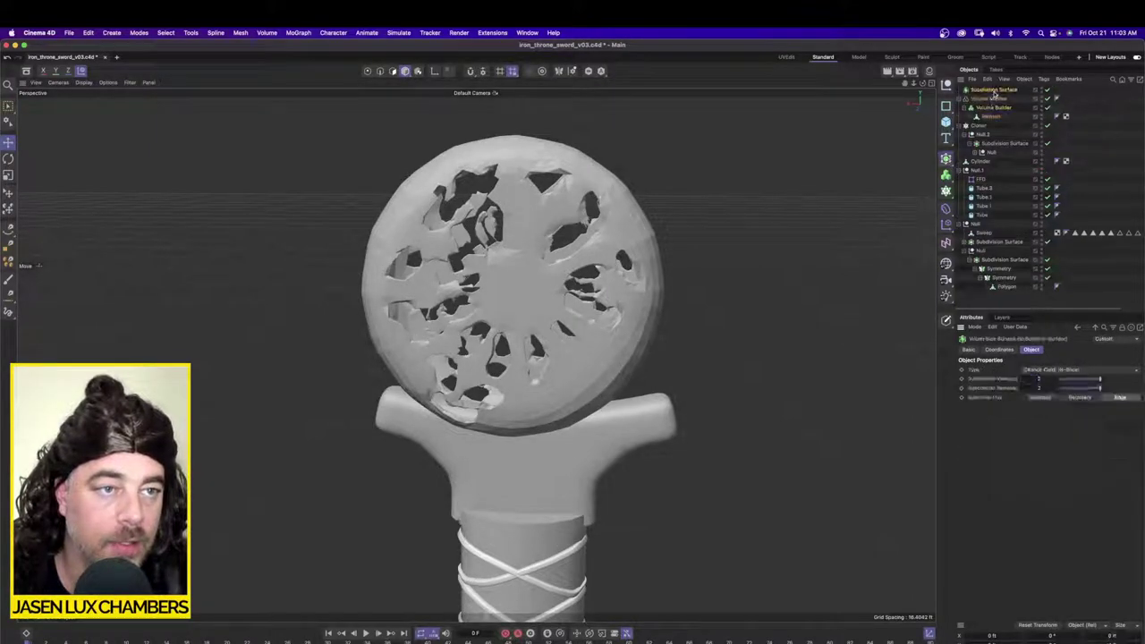
left_click_drag(1000, 116, 1005, 109)
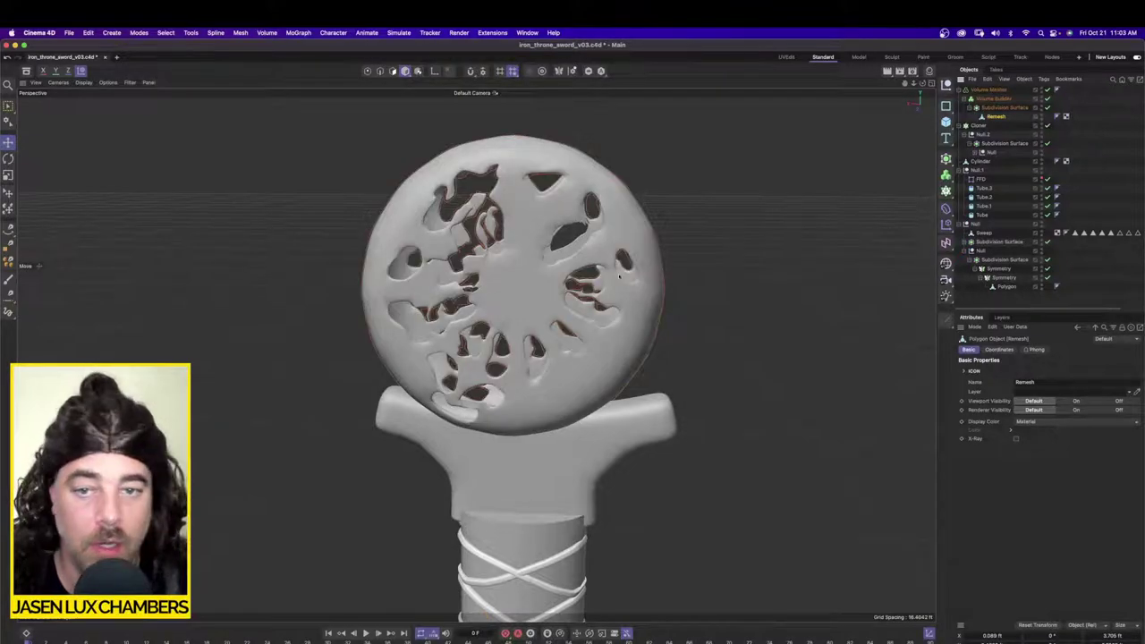
left_click_drag(508, 320, 638, 288, "alt")
scroll(544, 306, "down", 5)
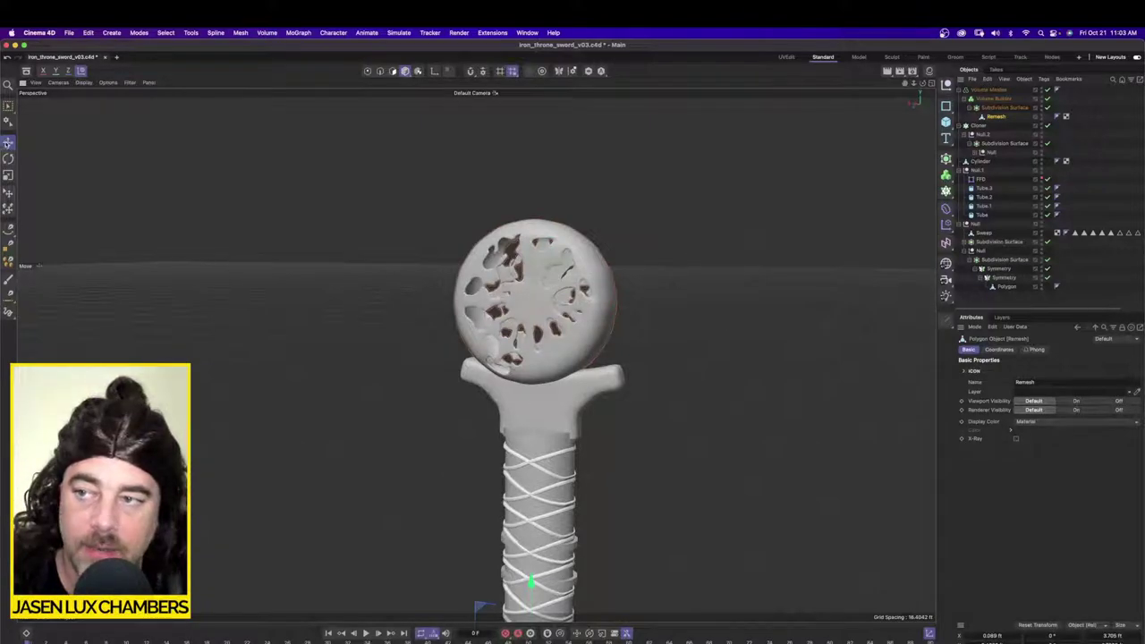
Step: Move the Subdivision Surface of the forked piece beneath the pommel, with its Cube, into the Volume Builder
left_click(8, 144)
left_click(576, 408)
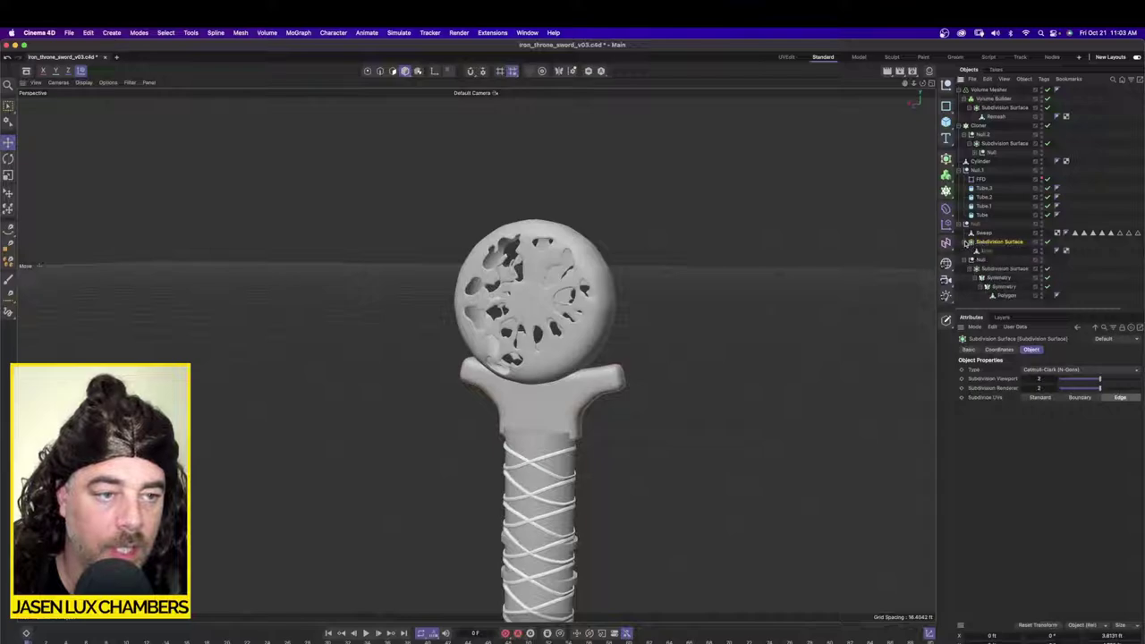
left_click_drag(982, 243, 1009, 106)
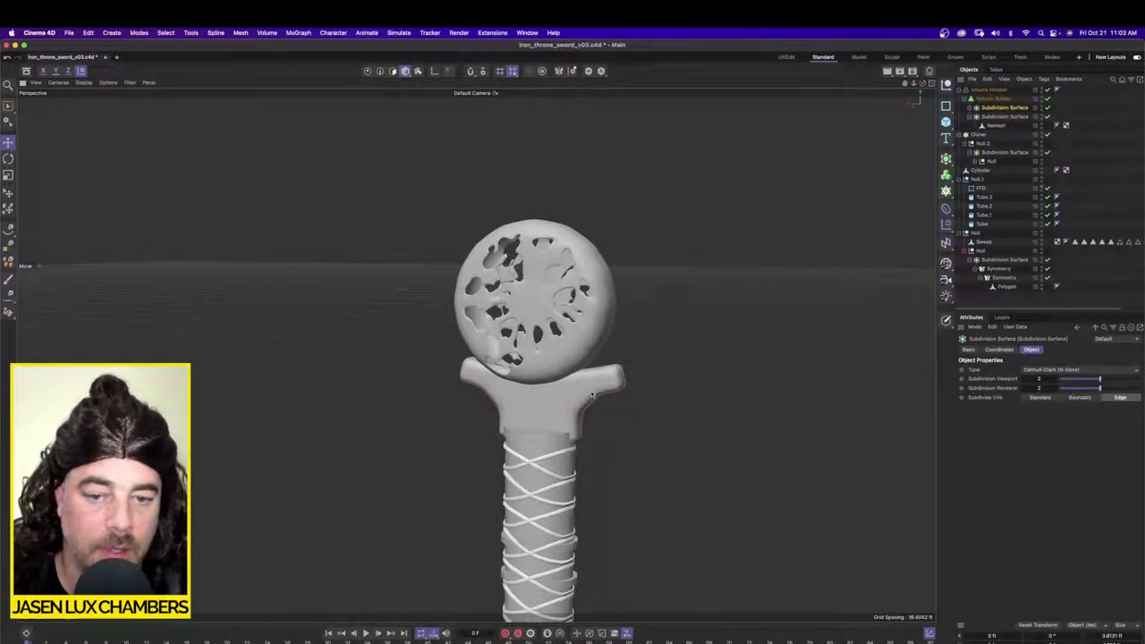
left_click_drag(667, 392, 642, 399, "alt")
scroll(642, 399, "up", 1)
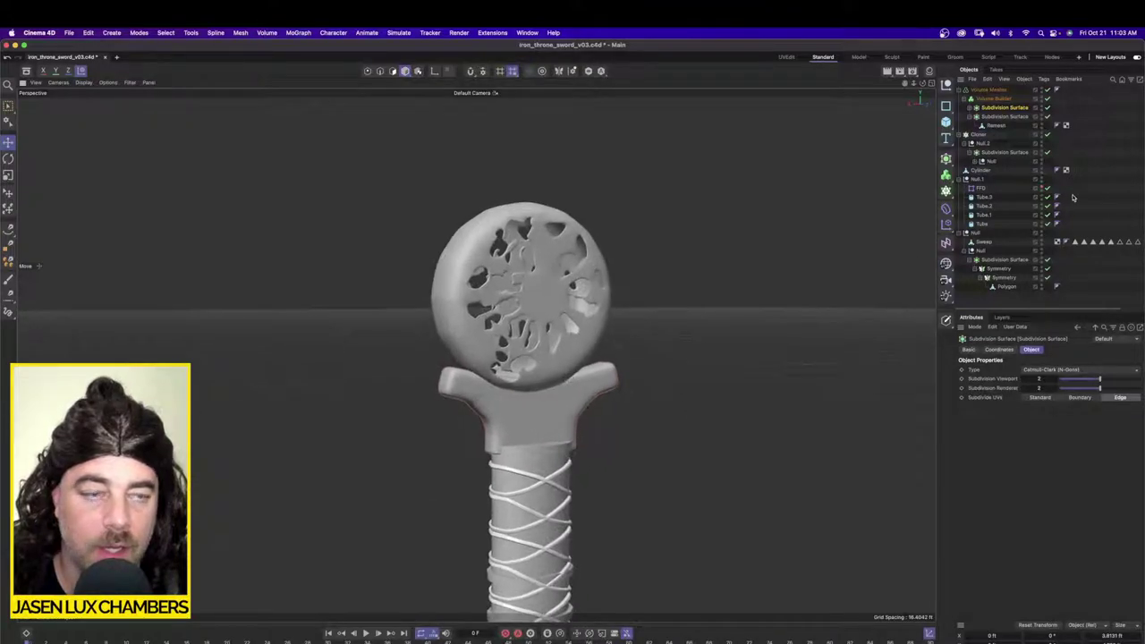
Step: Add an SDF Smooth filter to the Volume Builder and check the join between the pommel and the forked piece
left_click(997, 98)
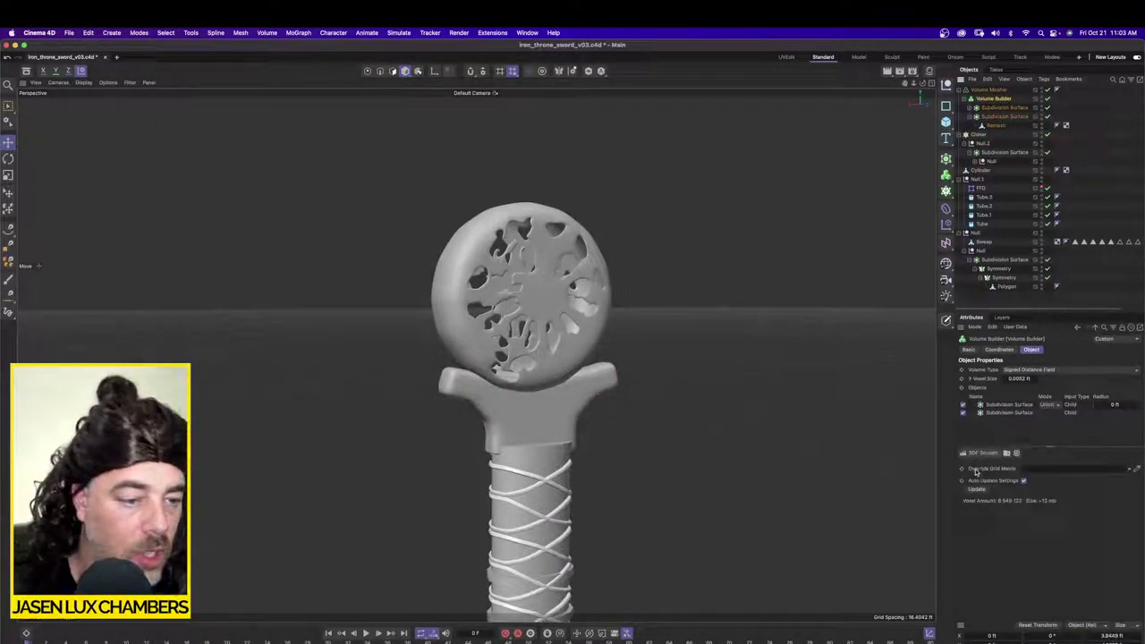
left_click(982, 453)
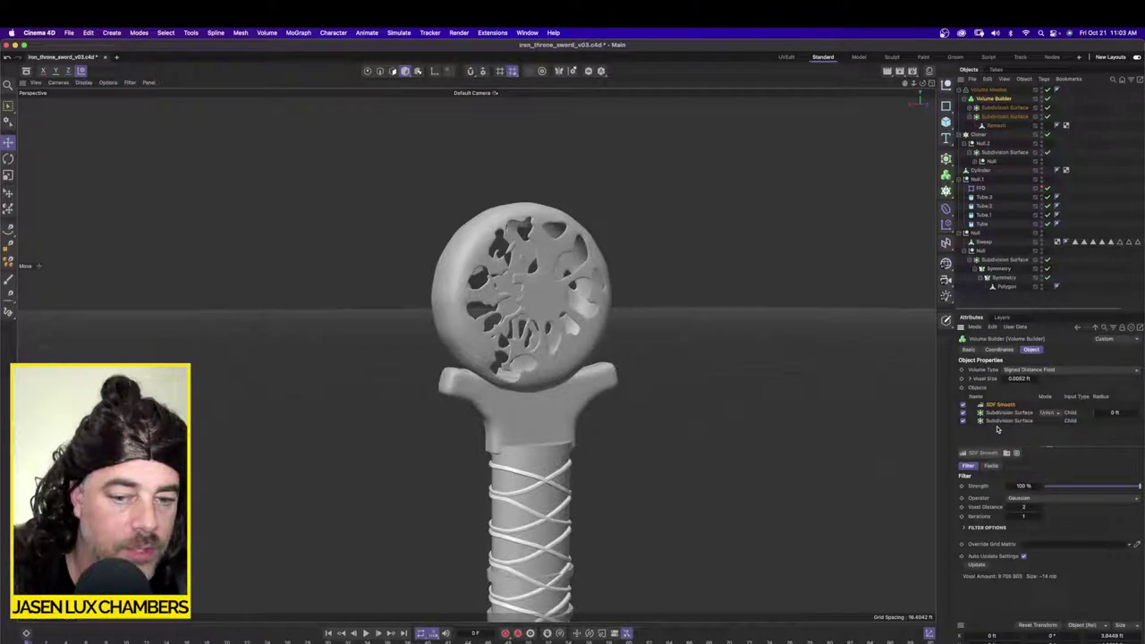
left_click_drag(558, 412, 549, 443, "alt")
scroll(527, 383, "up", 10)
scroll(501, 400, "down", 5)
scroll(508, 414, "down", 3)
scroll(435, 441, "down", 5)
scroll(564, 440, "down", 2)
Step: Examine the whole sword, then the strapped handle and the forked piece's fit on it from the side
left_click_drag(564, 440, 481, 450, "alt")
scroll(568, 333, "down", 2)
scroll(583, 326, "down", 3)
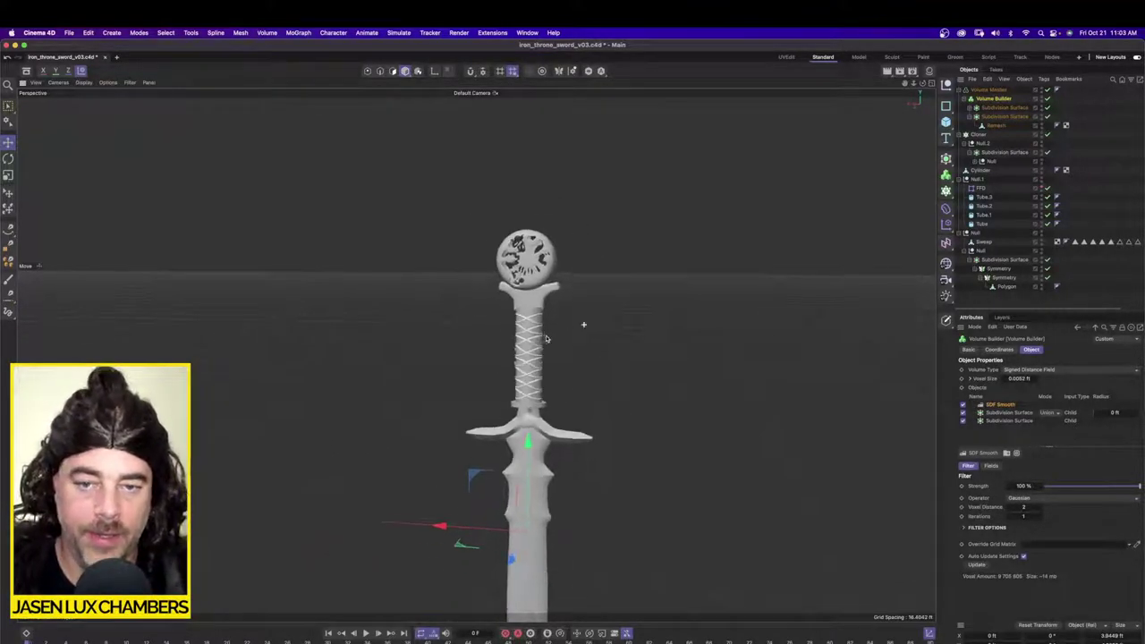
middle_click_drag(570, 362, 546, 221, "alt")
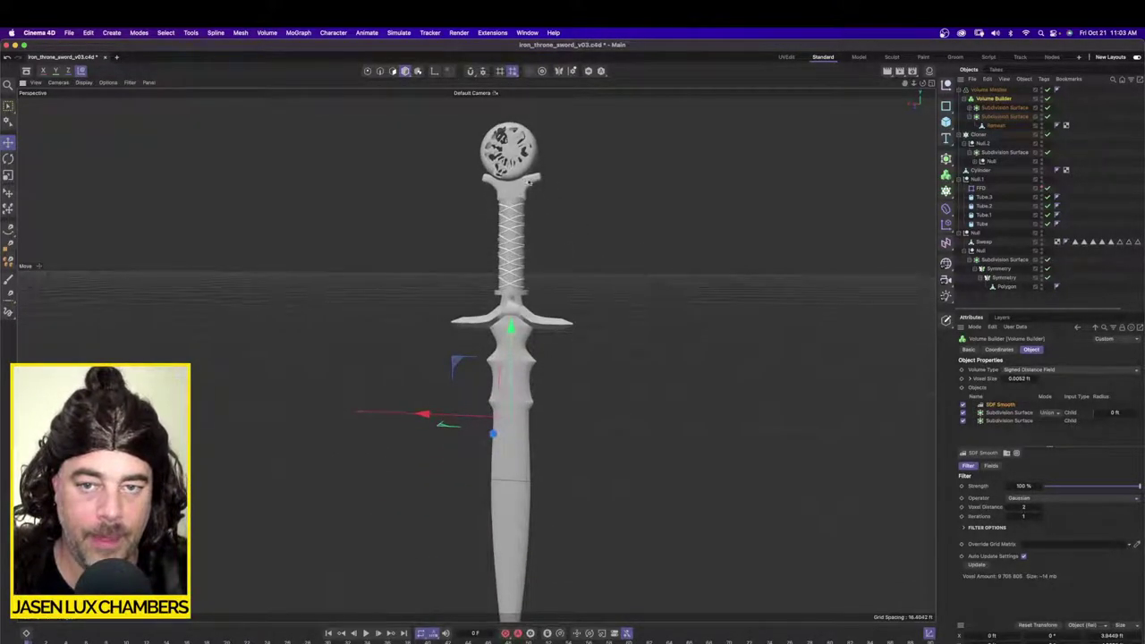
left_click_drag(529, 183, 555, 182, "alt")
right_click_drag(554, 183, 649, 179, "alt")
left_click_drag(650, 179, 583, 207, "alt")
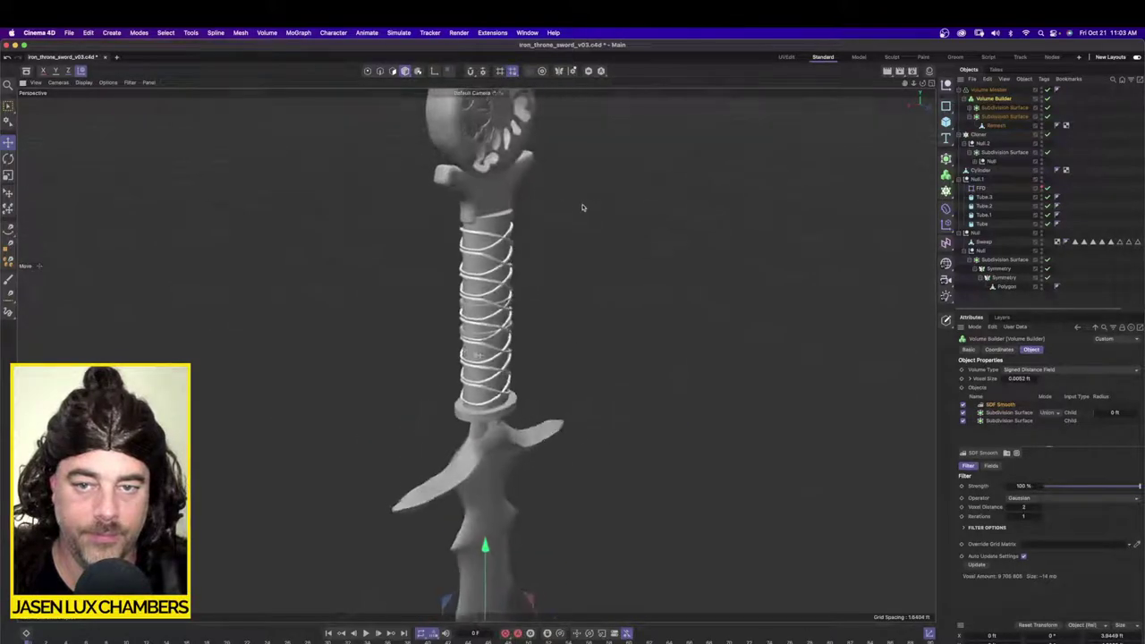
scroll(581, 208, "up", 5)
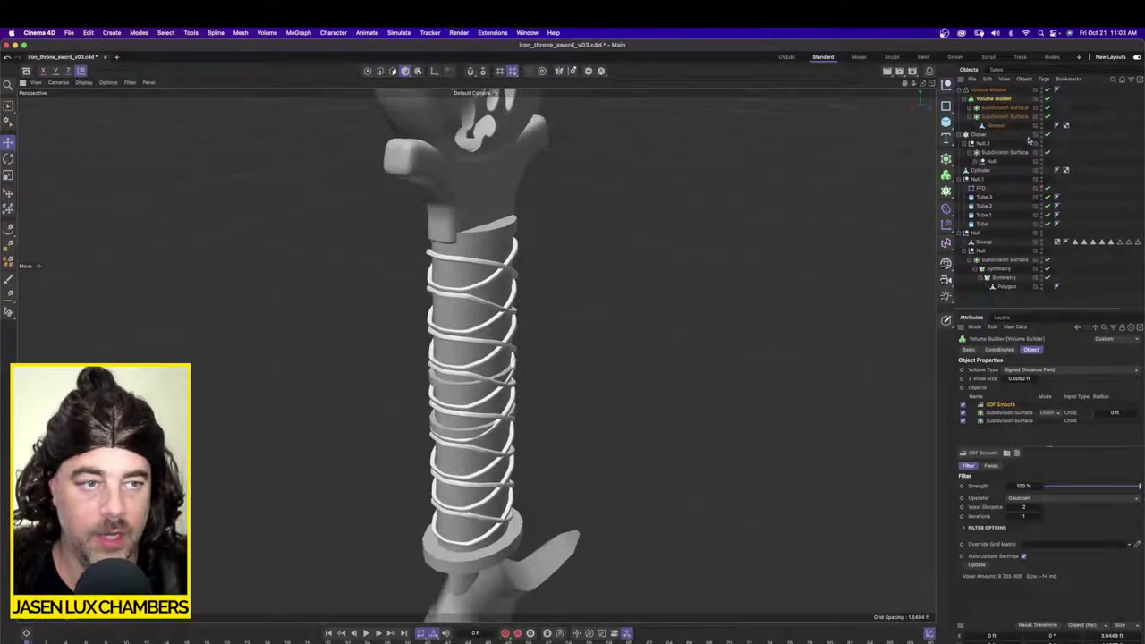
Step: Disable the Volume Builder and Volume Mesher, and select the forked piece's Cube for point editing with Rectangle Selection
left_click(1048, 98)
left_click(1048, 89)
left_click(970, 108)
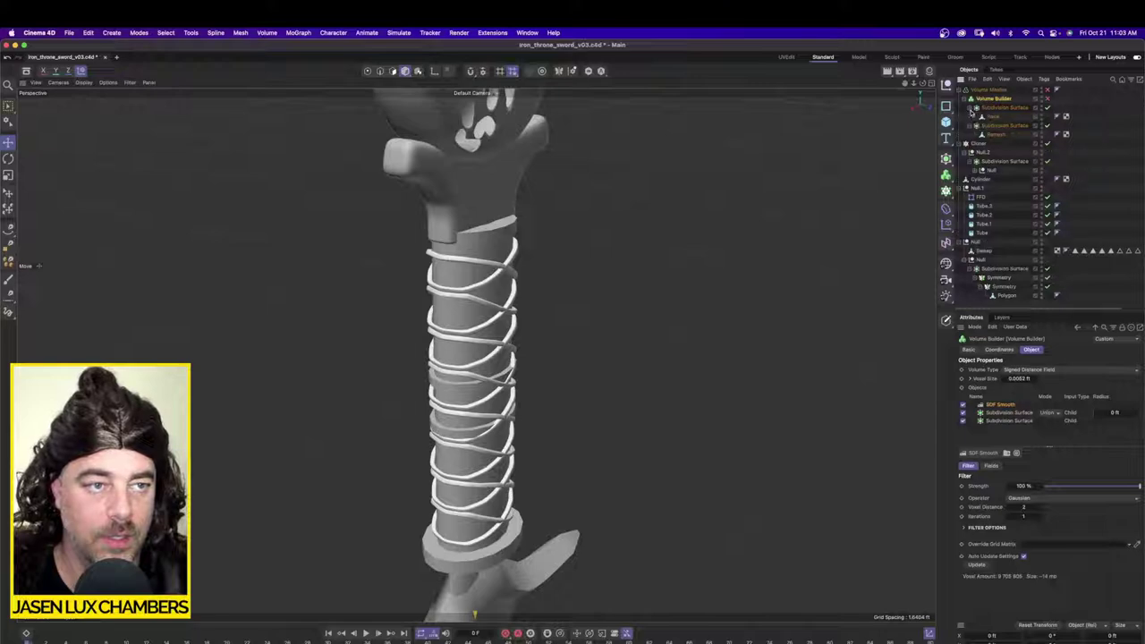
left_click(996, 117)
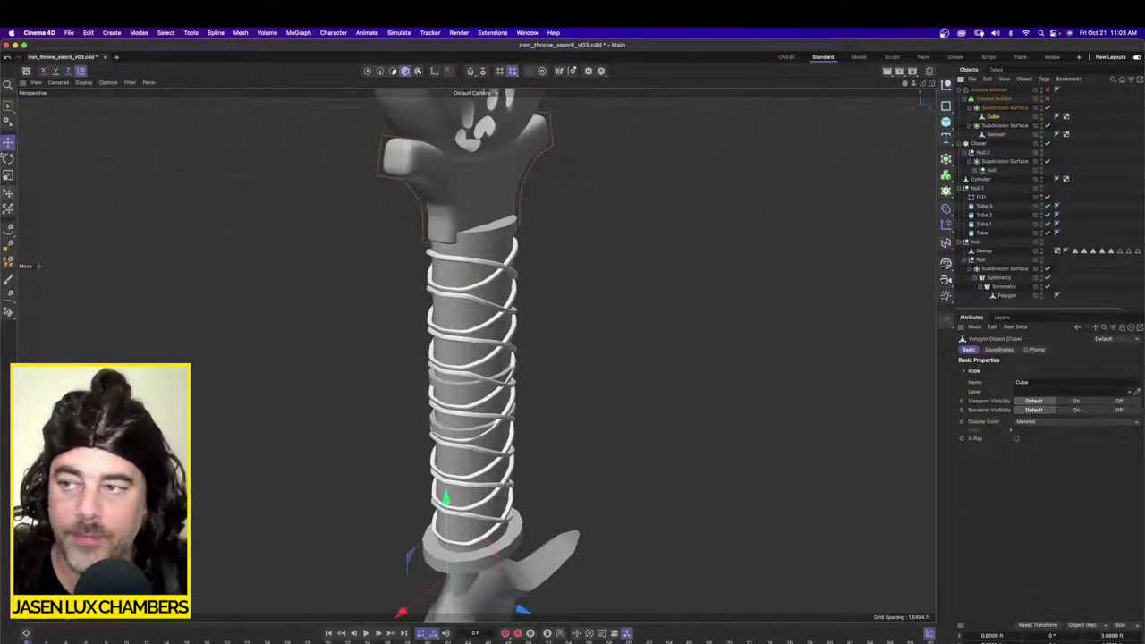
left_click(8, 106)
left_click(50, 132)
left_click(367, 70)
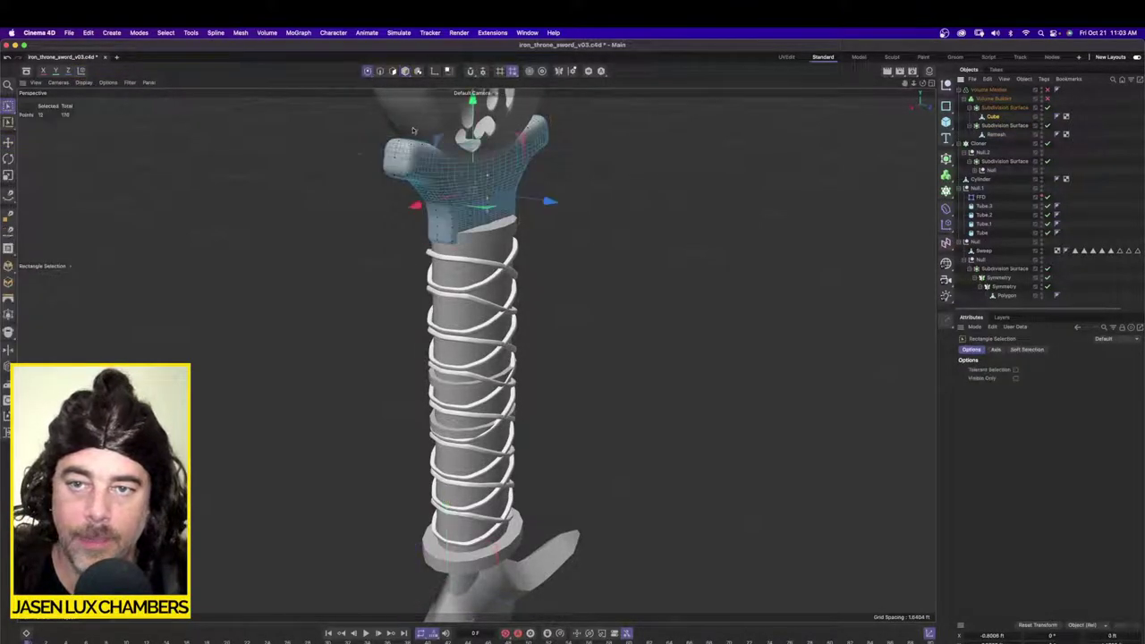
Step: Switch to the four-view layout and delete one lengthwise half of the forked piece's points in the top view
left_click_drag(414, 131, 463, 244, "alt")
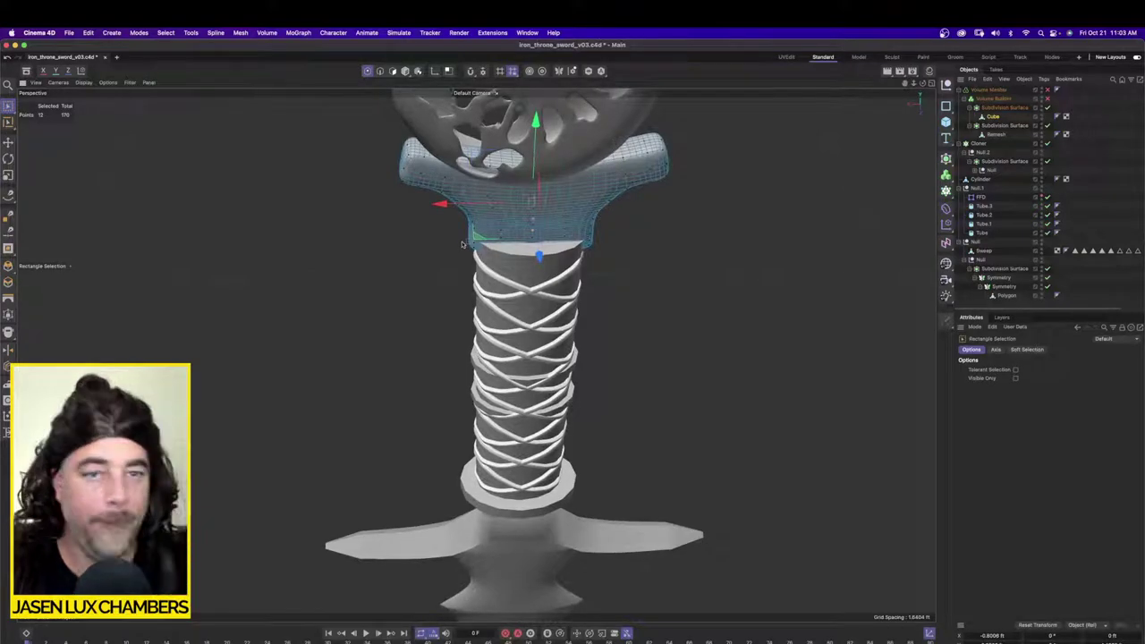
left_click(931, 83)
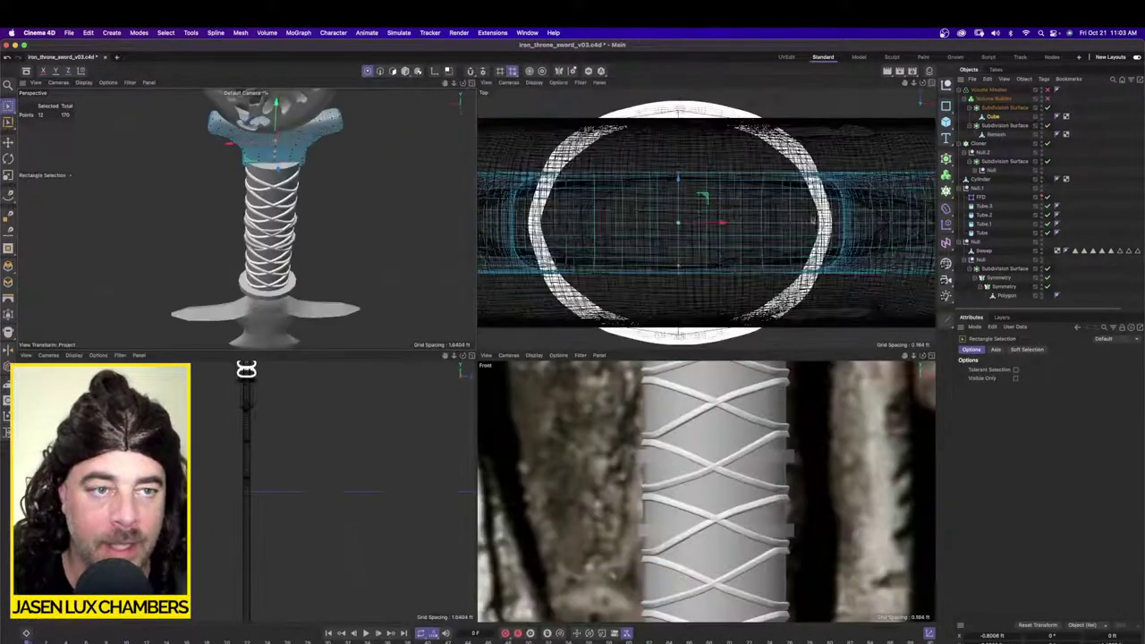
scroll(754, 233, "up", 2)
scroll(754, 234, "down", 3)
scroll(725, 304, "down", 3)
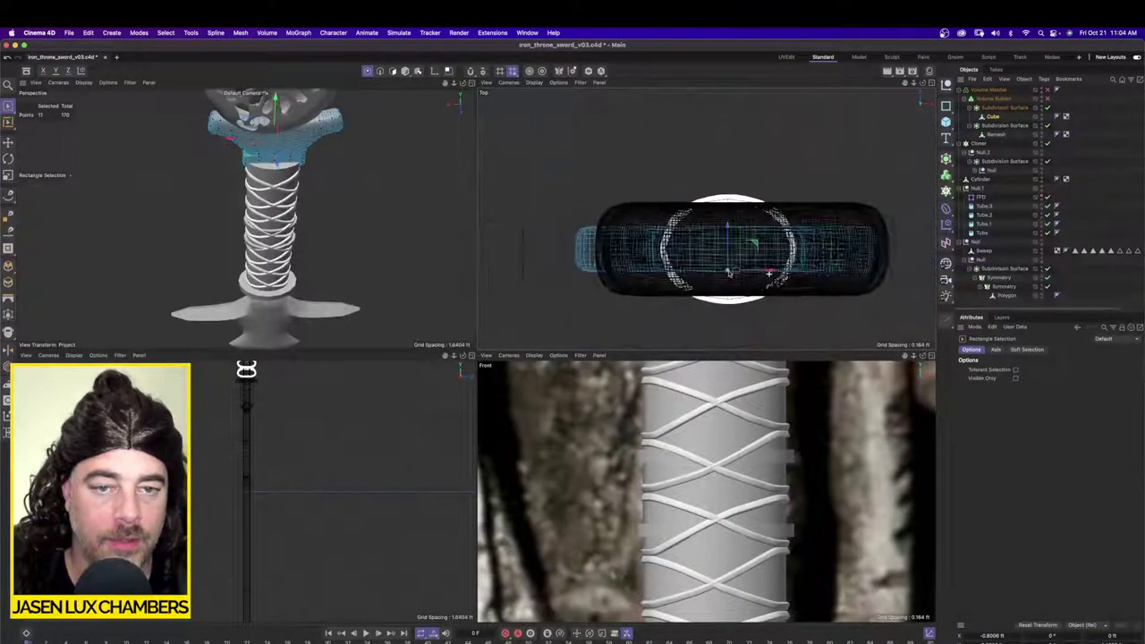
left_click_drag(562, 191, 917, 240)
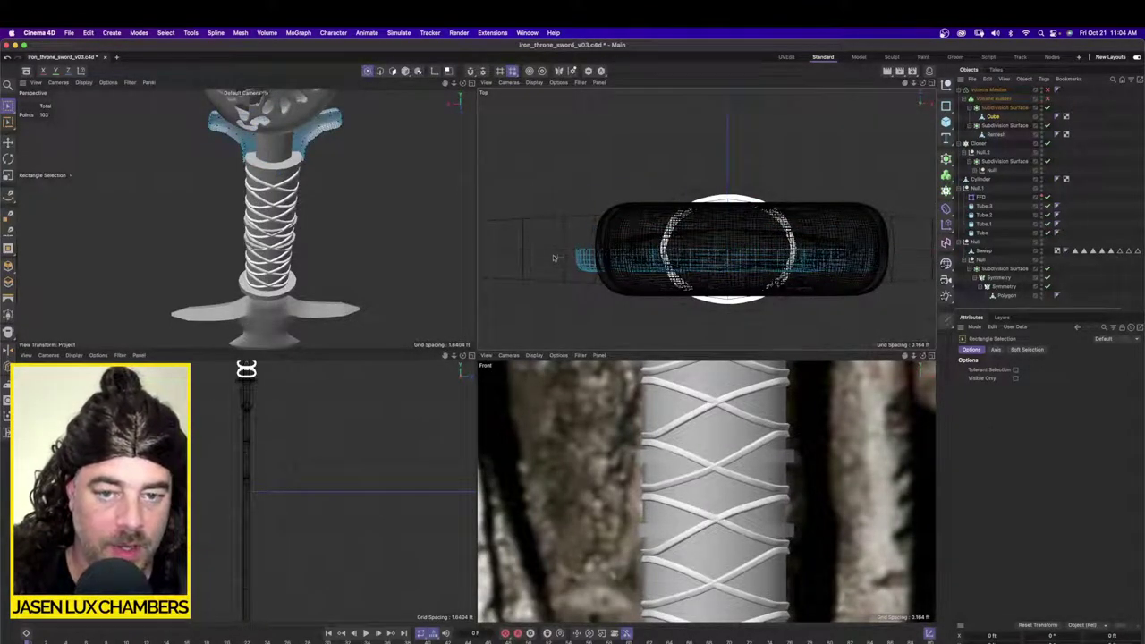
Step: In the top view, pull the centre column of points on the forked piece's remaining half outward to the handle's round edge
left_click_drag(273, 176, 439, 153, "alt")
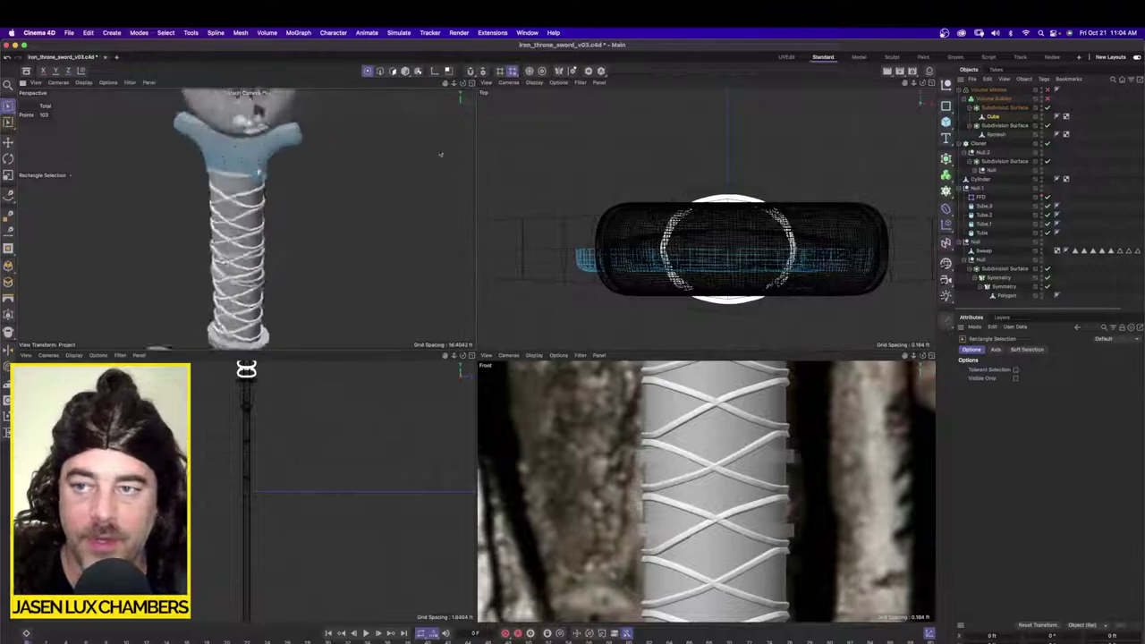
scroll(300, 177, "up", 4)
left_click_drag(247, 182, 235, 184, "alt")
middle_click_drag(246, 219, 245, 315, "alt")
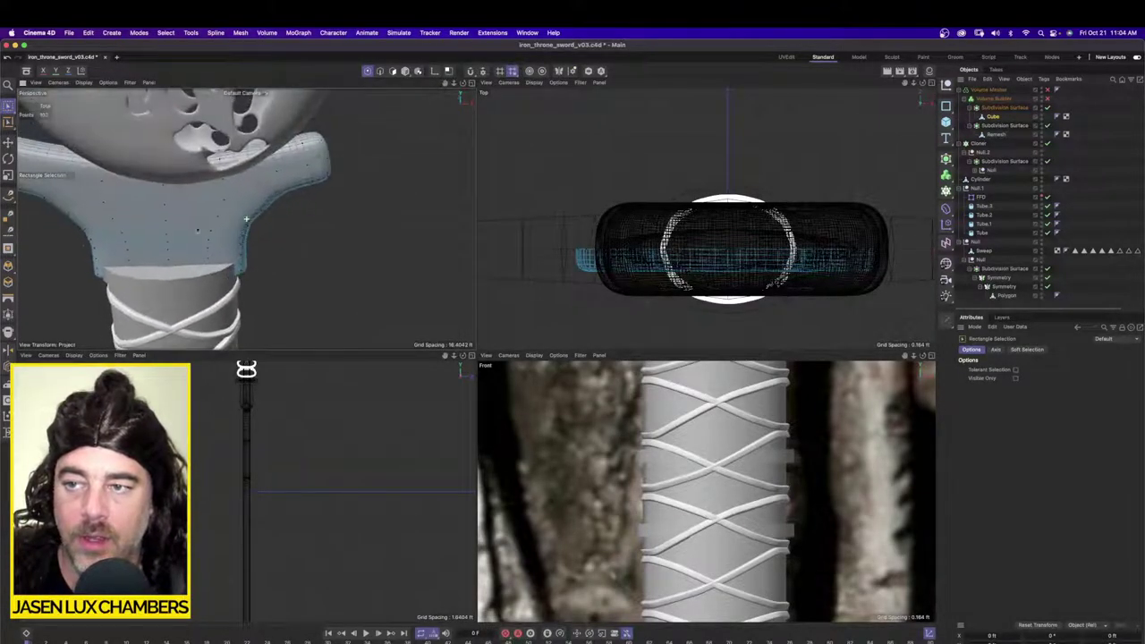
left_click_drag(708, 308, 727, 258)
left_click_drag(757, 216, 801, 285)
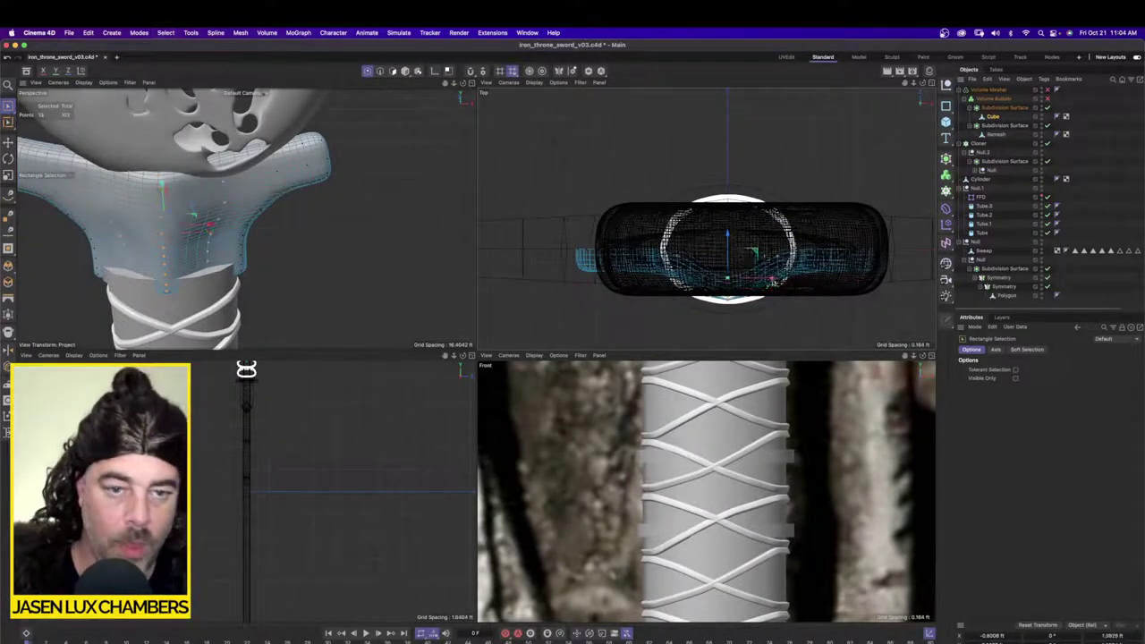
Step: Add the neighbouring columns to the point selection and move the middle points outward so the forked piece bulges around the handle
left_click_drag(742, 202, 716, 353)
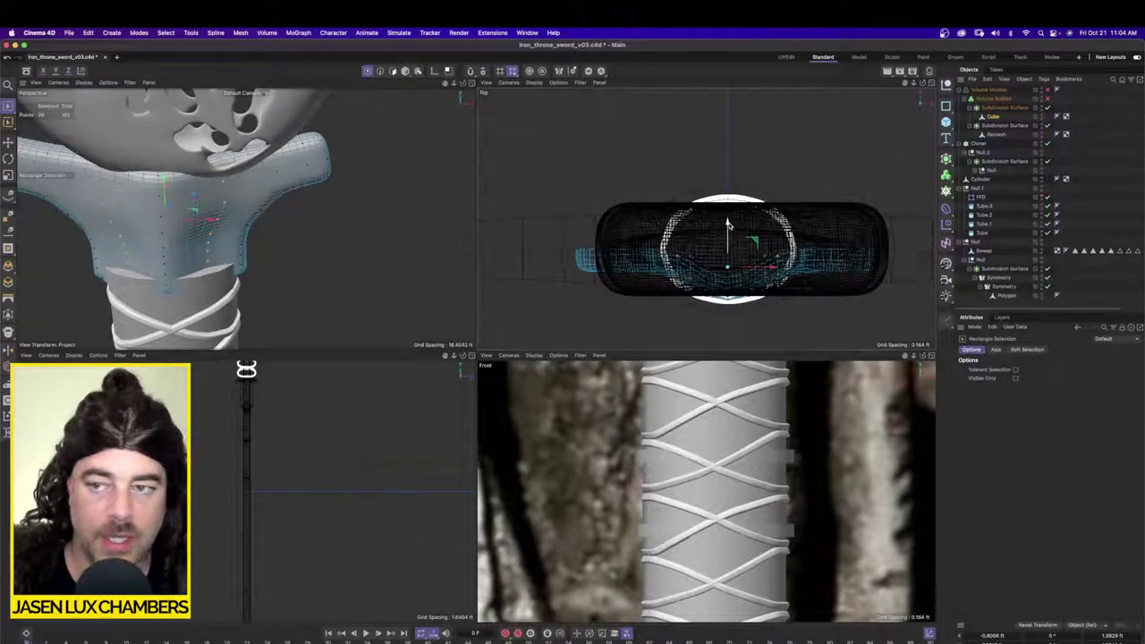
left_click_drag(728, 224, 730, 254)
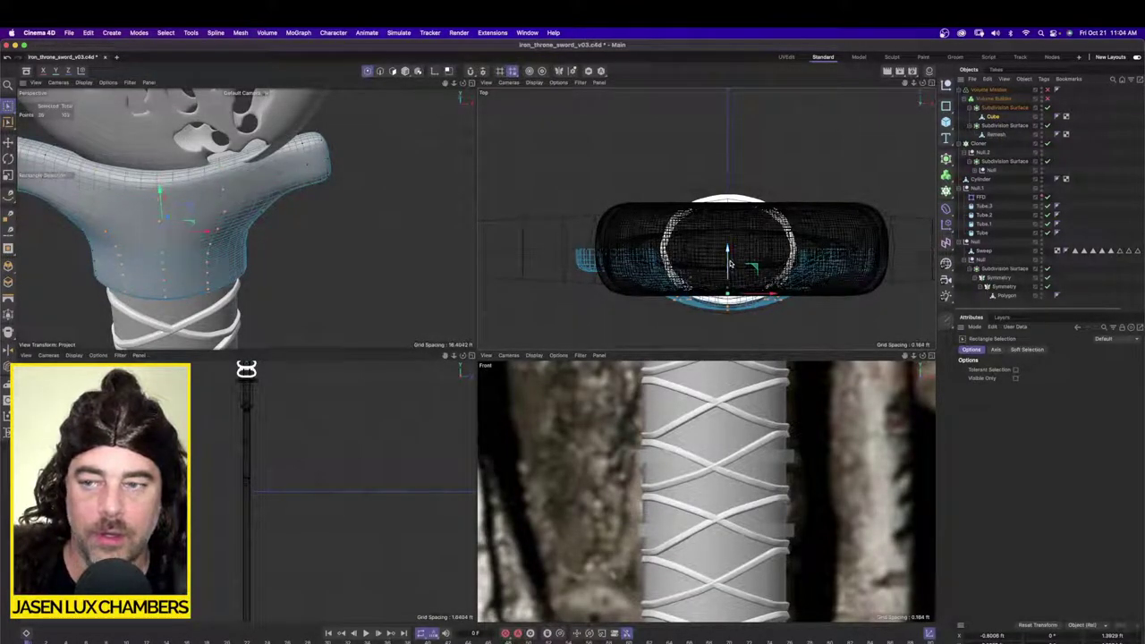
left_click_drag(729, 261, 729, 263)
Step: Mirror the half piece across the XY plane with a Symmetry object placed between its Subdivision Surface, taken out of the Volume Builder, and the Cube
left_click_drag(121, 266, 141, 230, "alt")
scroll(170, 240, "down", 3)
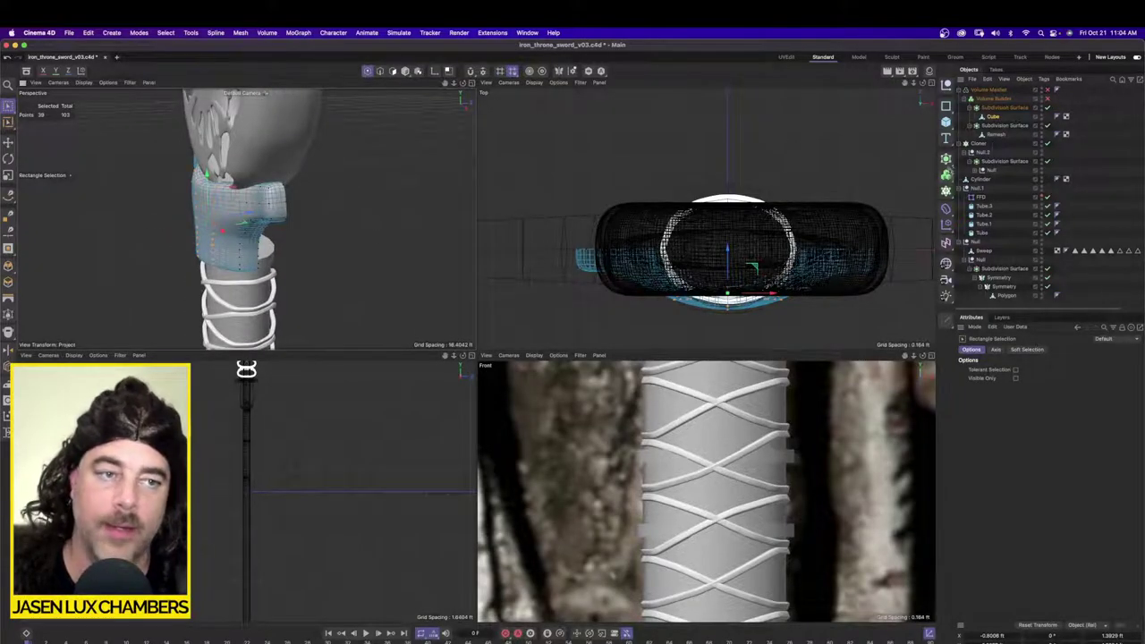
left_click(946, 176)
left_click(991, 261)
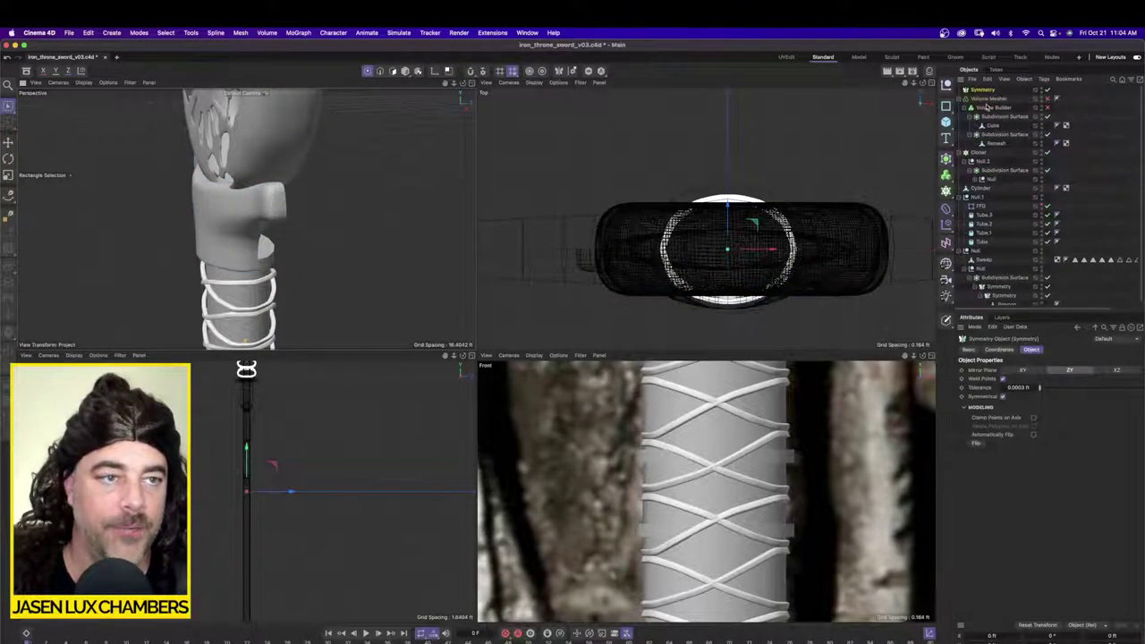
left_click_drag(997, 117, 997, 90)
left_click(993, 98)
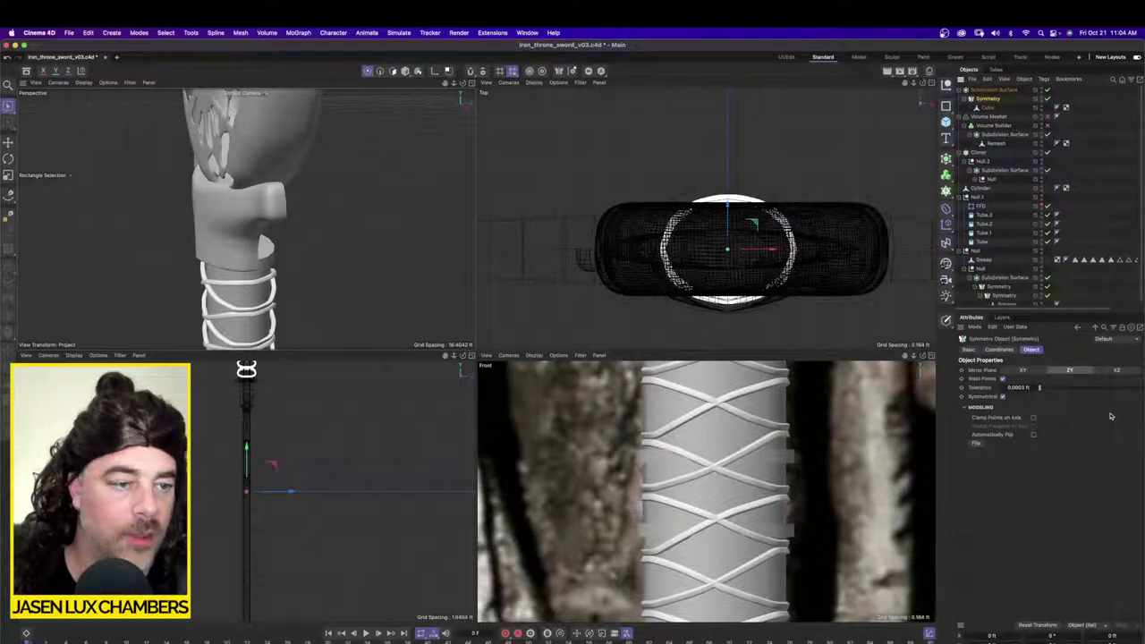
left_click(1023, 370)
scroll(349, 226, "down", 4)
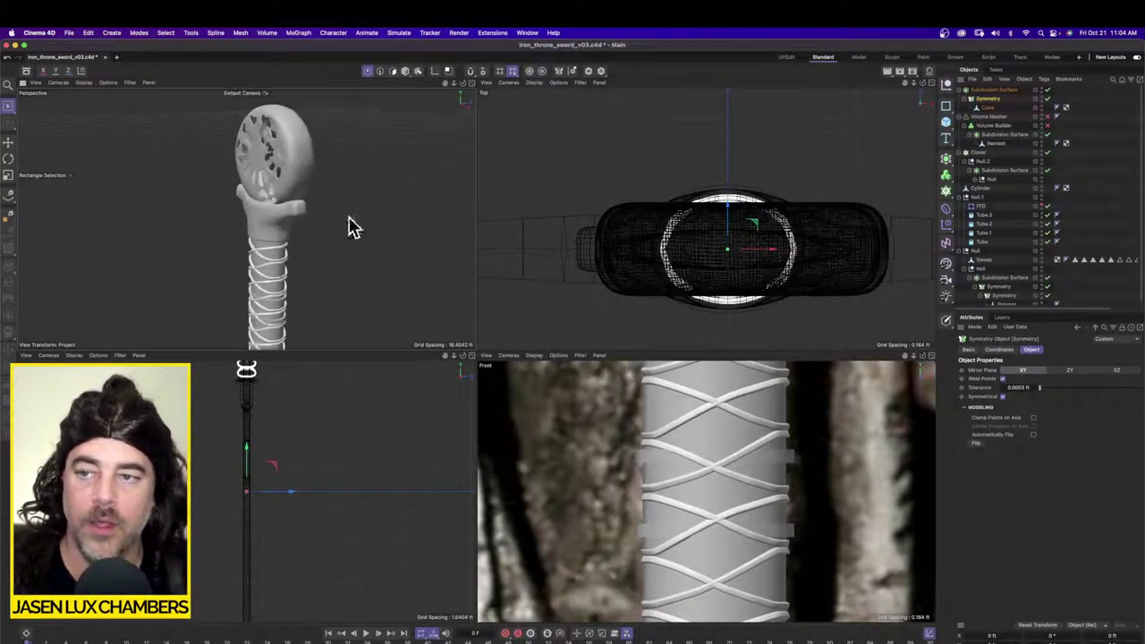
left_click_drag(349, 225, 304, 235, "alt")
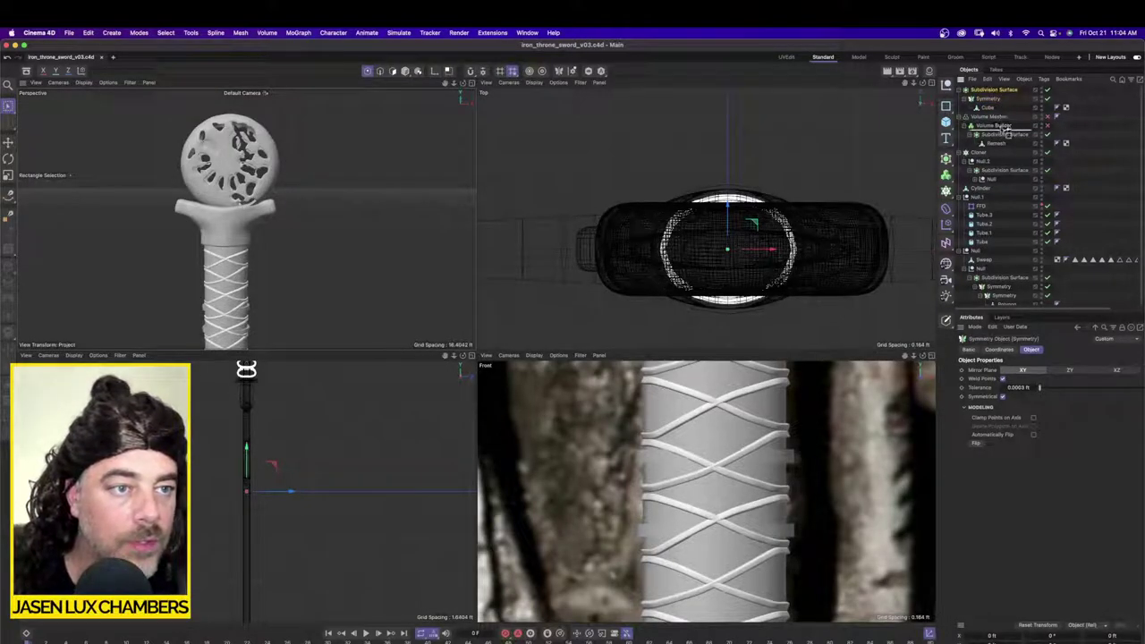
Step: Put the mirrored piece's Subdivision Surface back into the Volume Builder and place SDF Smooth first in its object list
left_click_drag(1007, 130, 1007, 131)
left_click(997, 99)
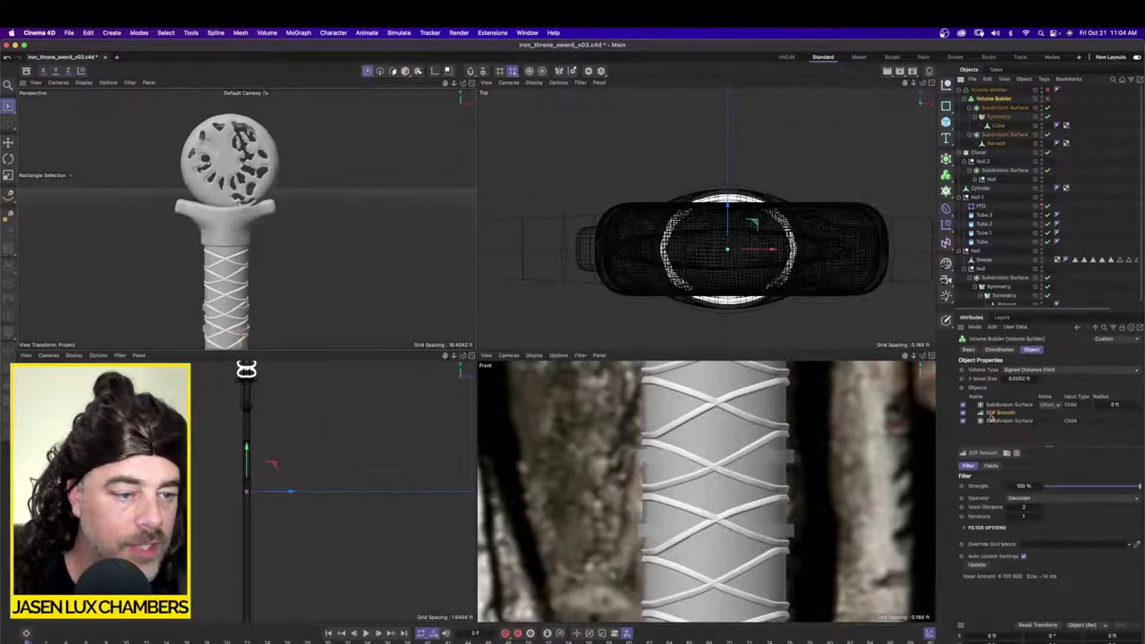
left_click_drag(991, 416, 990, 402)
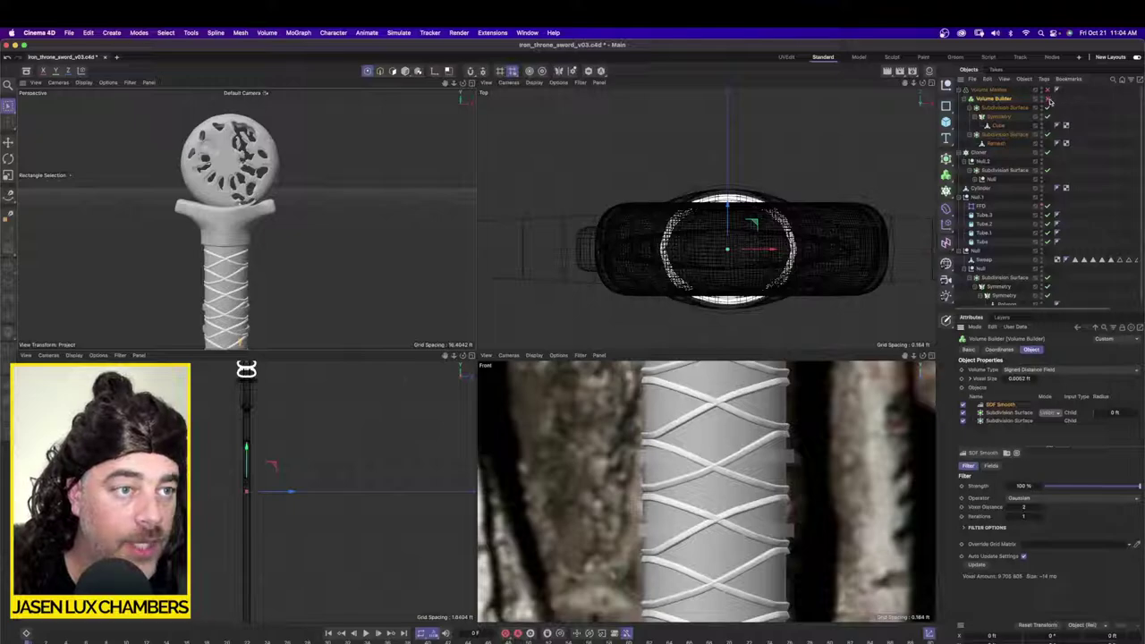
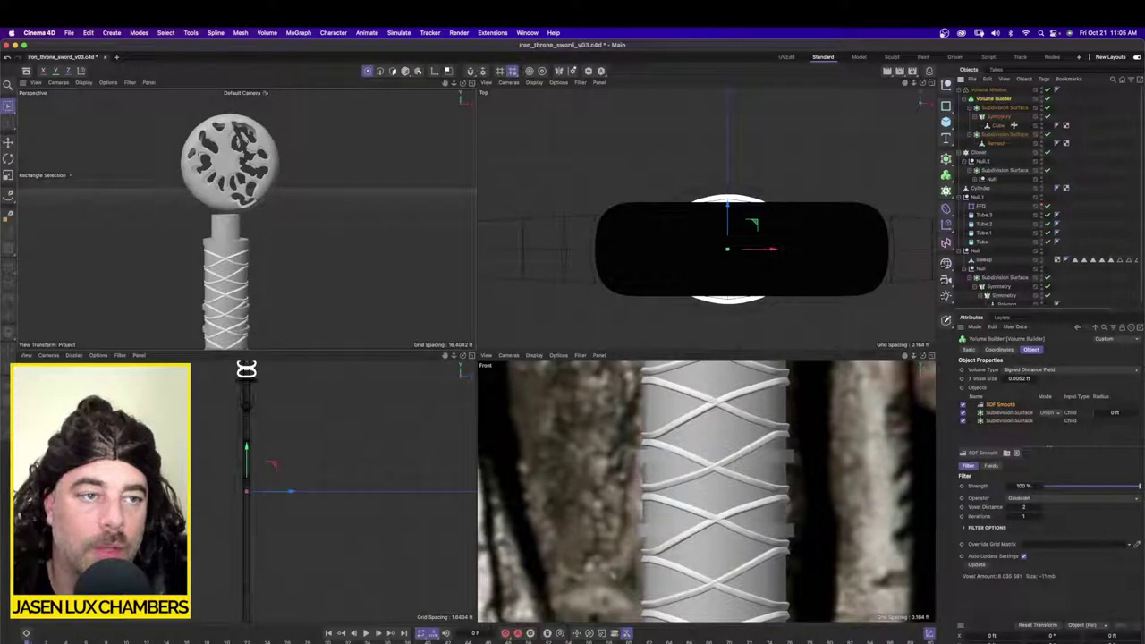
Step: Merge the Symmetry object and its Cube into one polygon object inside the Subdivision Surface
left_click_drag(1013, 125, 1004, 119)
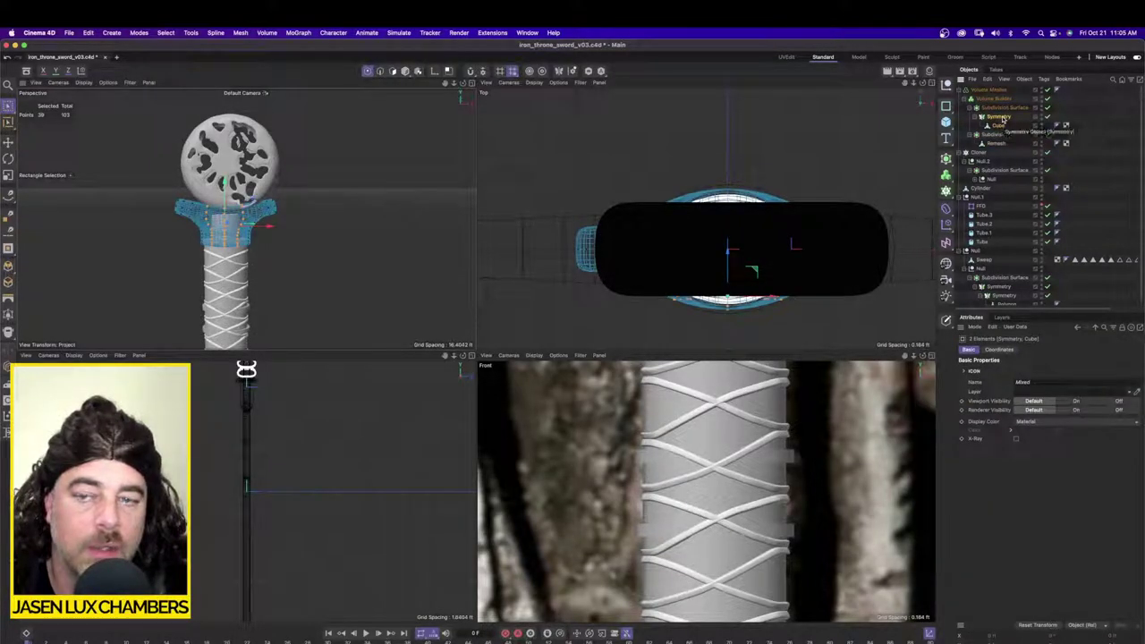
right_click(1002, 119)
left_click(1121, 389)
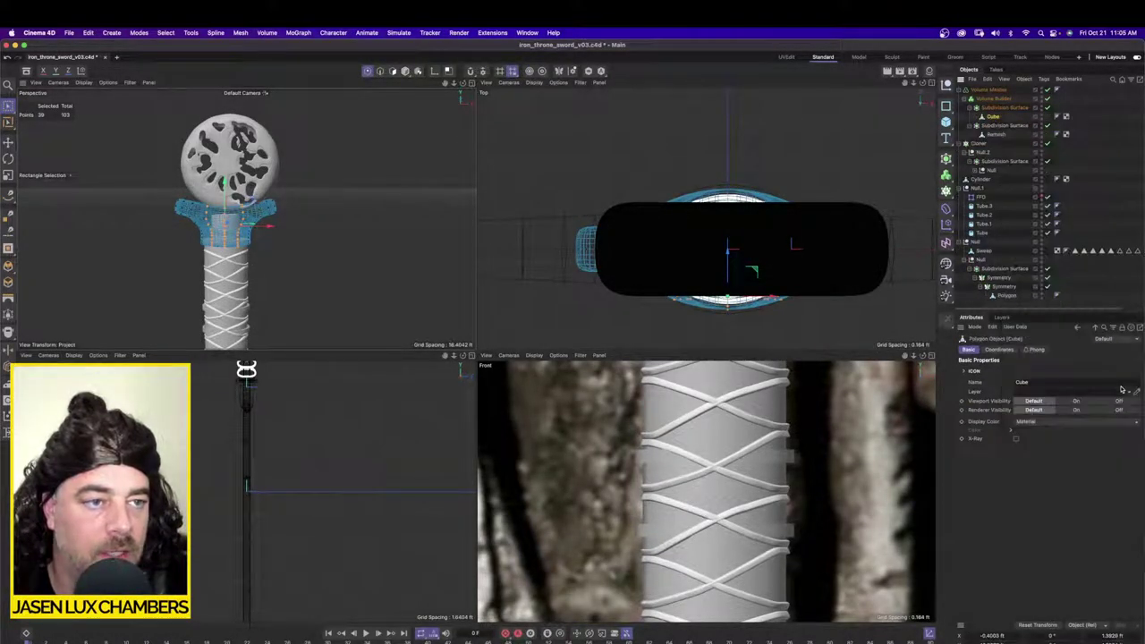
Step: Take the forked piece's Subdivision Surface out of the Volume Builder and place it first in the object hierarchy
left_click(1099, 143)
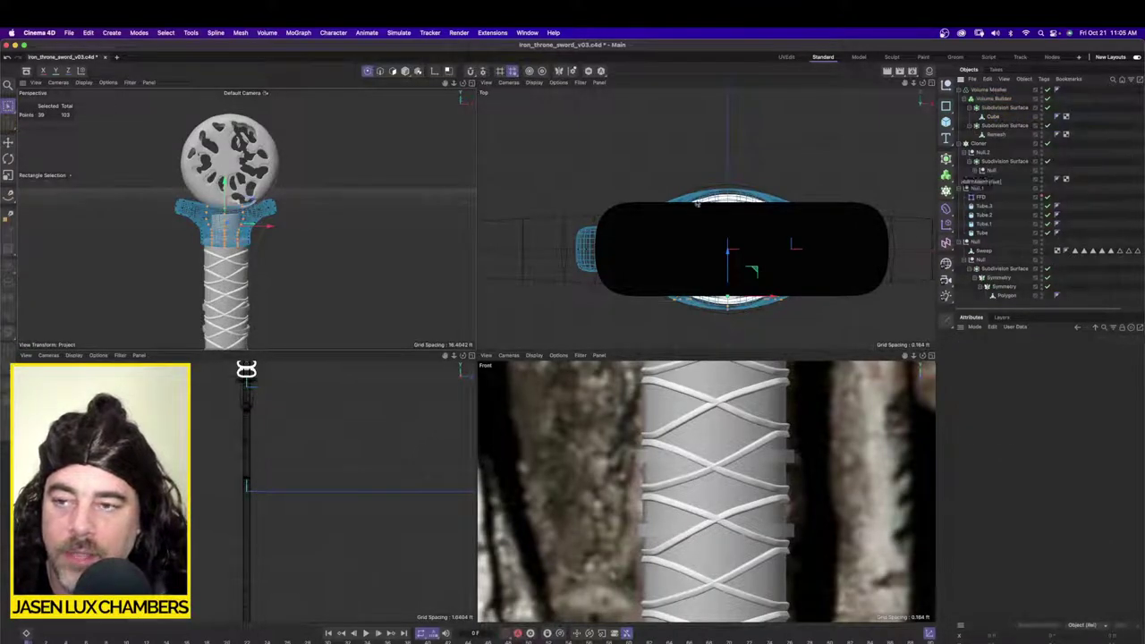
left_click(1046, 99)
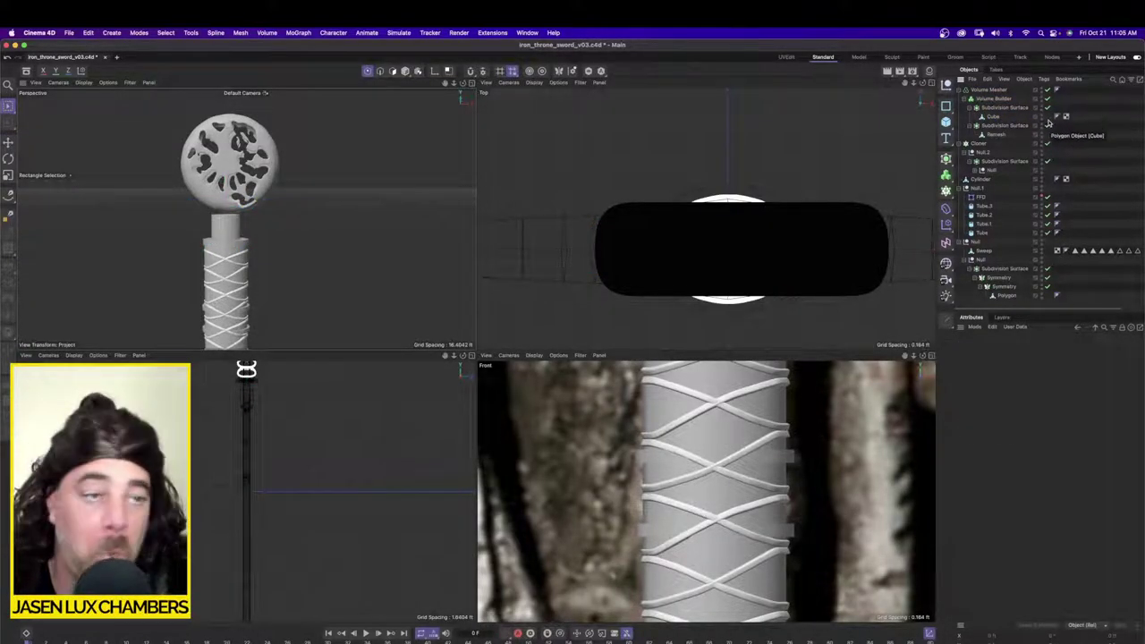
left_click_drag(1004, 110, 1000, 87)
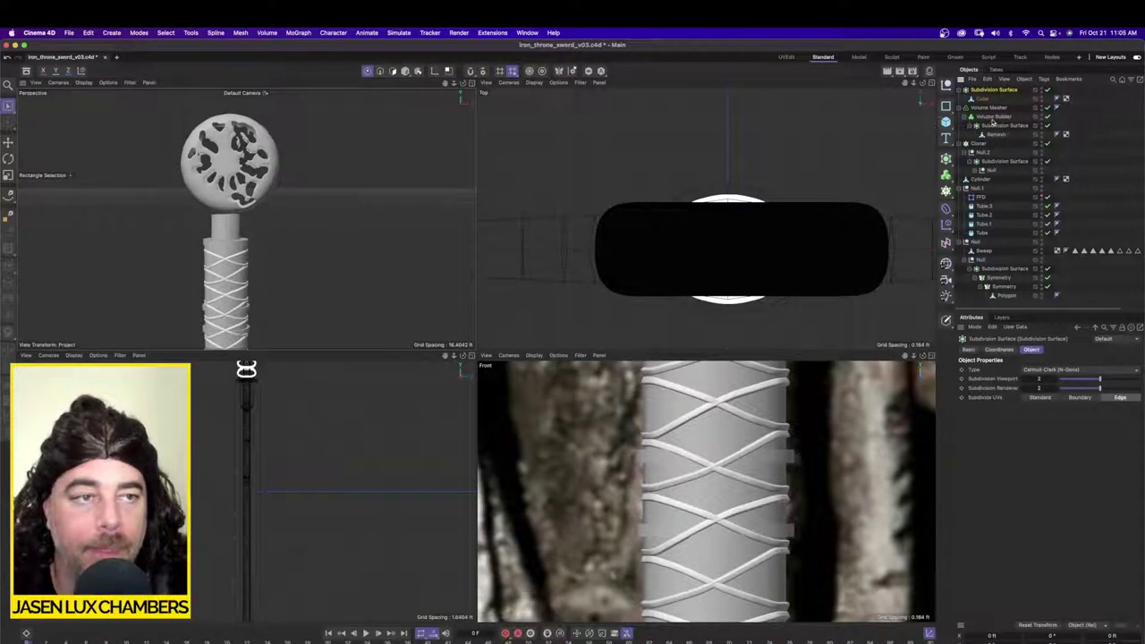
Step: Examine the whole sword, then the rounded forked piece's fit between the pommel and the wrapped handle
left_click_drag(190, 235, 245, 216, "alt")
right_click_drag(246, 217, 180, 226, "alt")
middle_click_drag(258, 254, 292, 183, "alt")
mouse_move(288, 183)
left_mouse_down("alt")
mouse_move(239, 195)
mouse_move(289, 185)
mouse_move(275, 176)
left_mouse_up("alt")
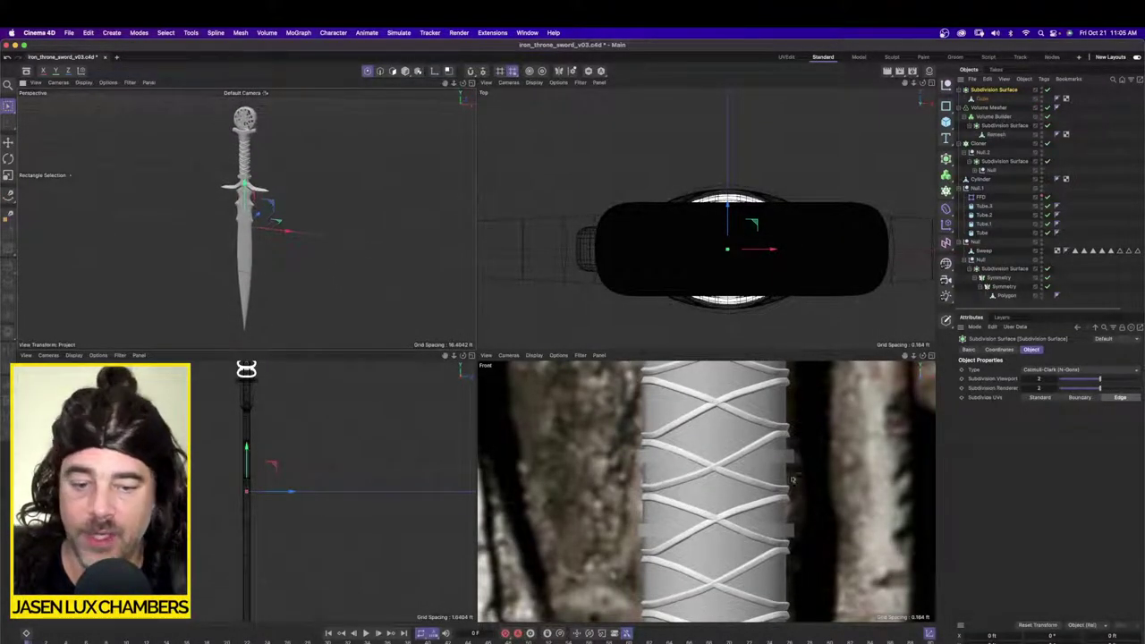
scroll(792, 480, "down", 10)
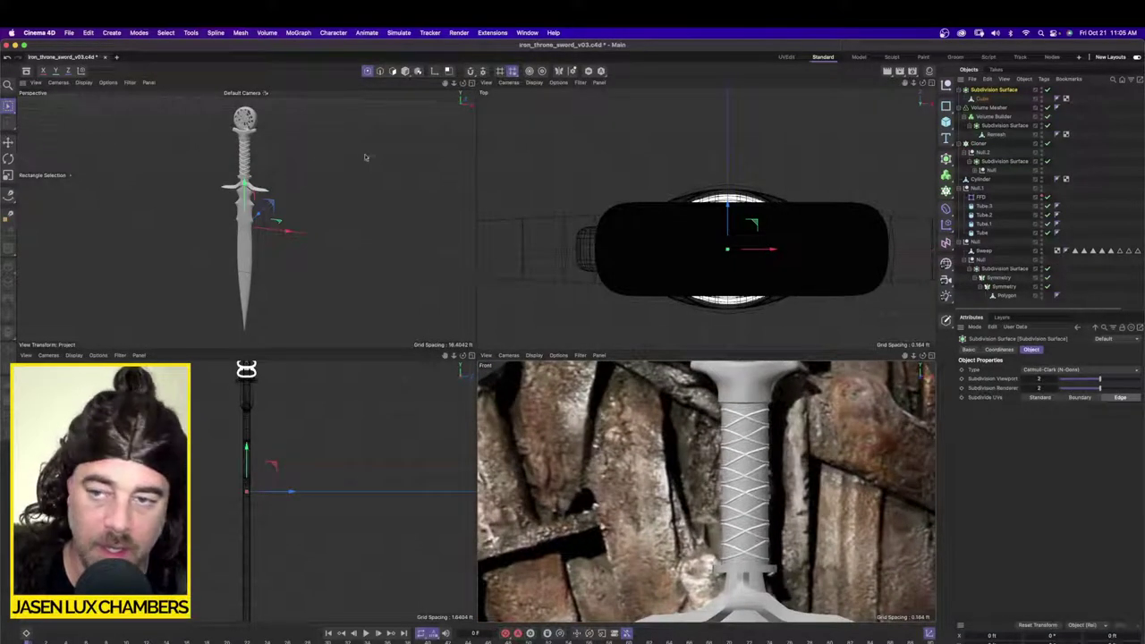
scroll(282, 149, "up", 8)
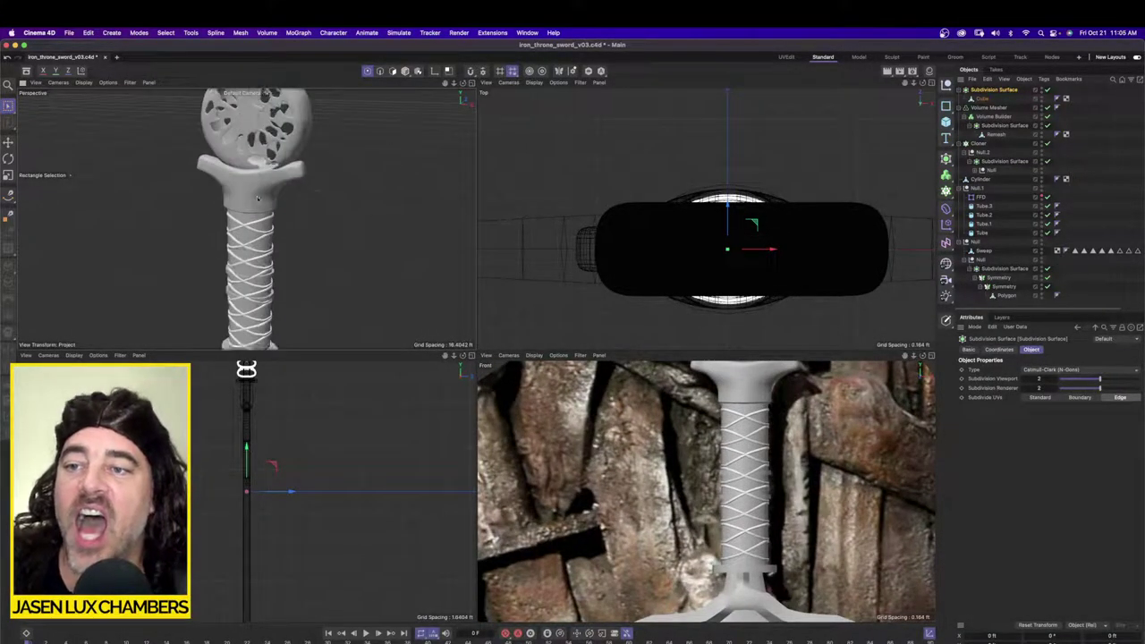
left_click_drag(246, 207, 326, 150, "alt")
scroll(288, 294, "down", 5)
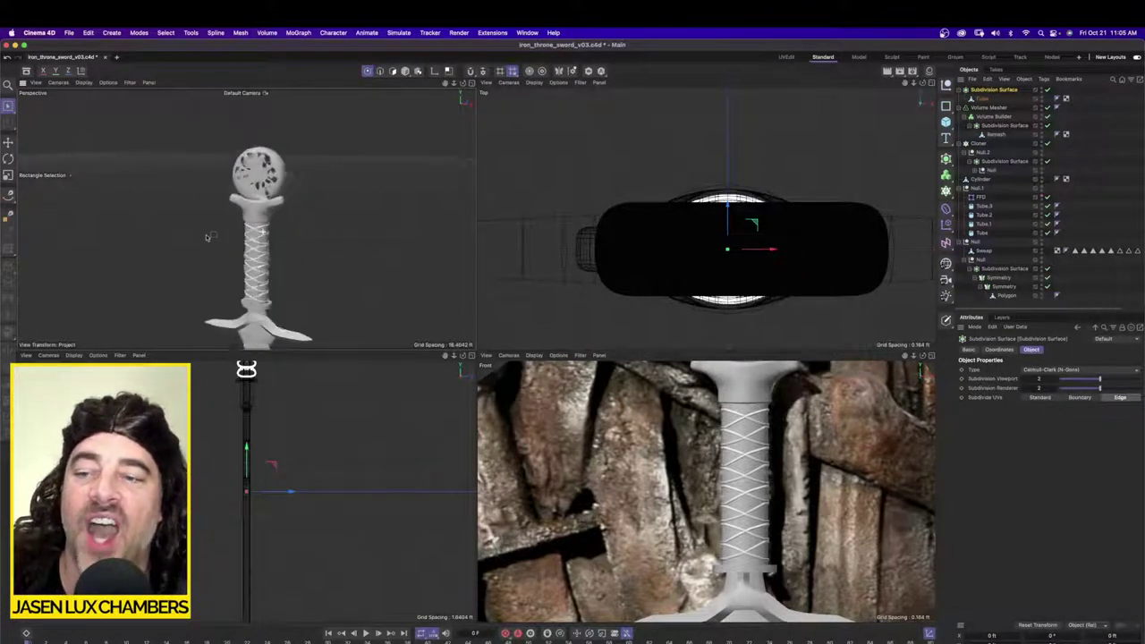
scroll(810, 548, "down", 3)
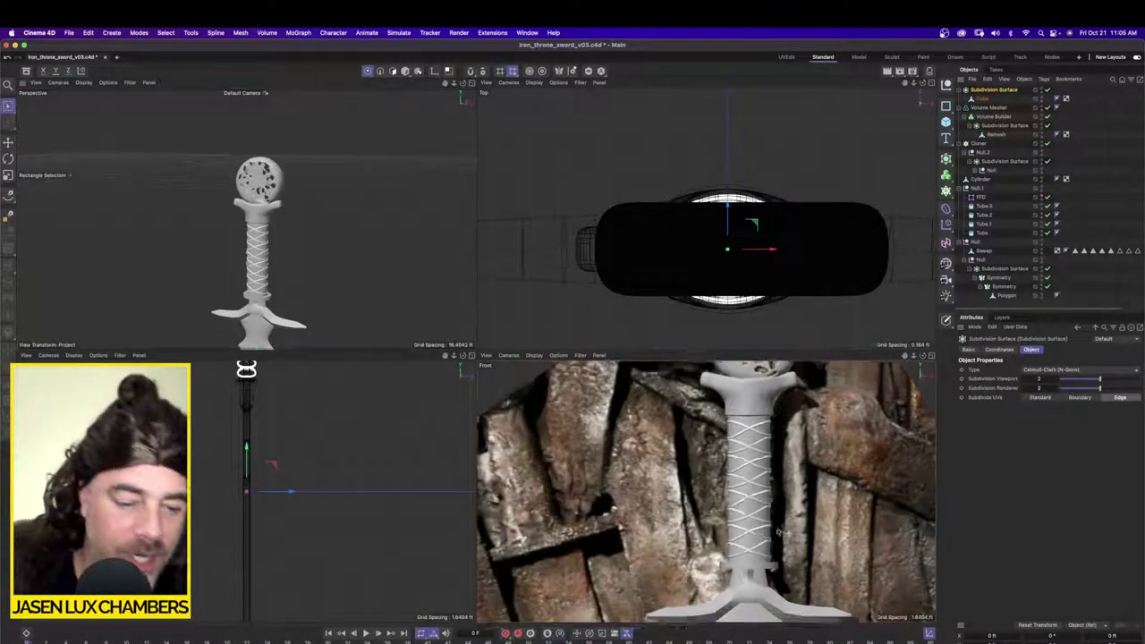
Step: Group all the sword objects under one Null, hide the group in the viewports, and expand its hierarchy
middle_click_drag(823, 577, 796, 484, "alt")
scroll(797, 484, "up", 3)
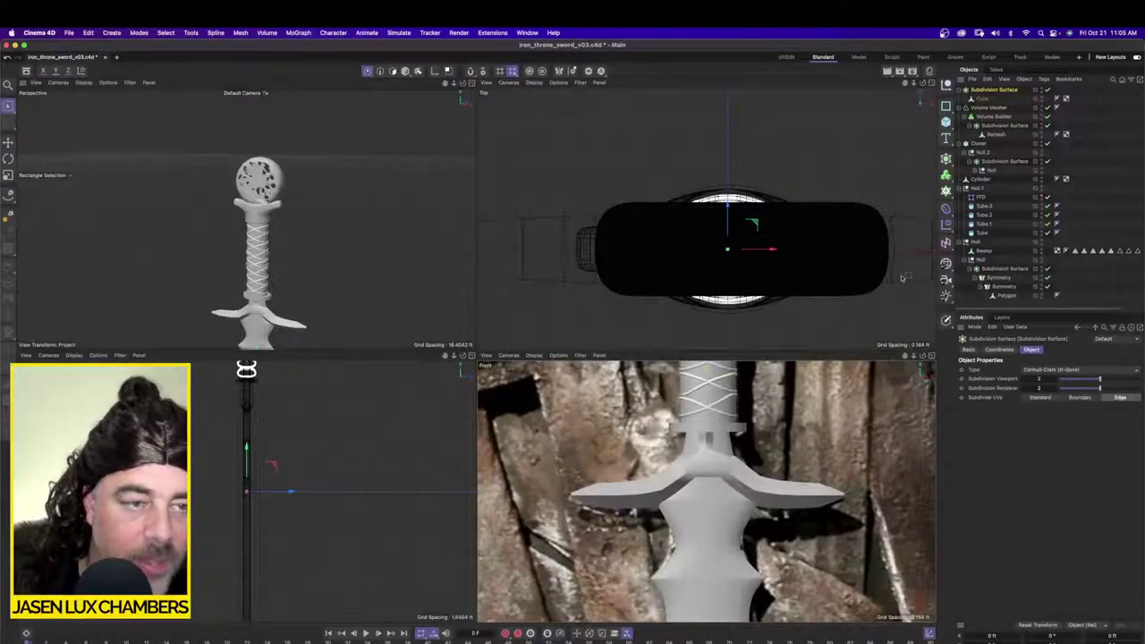
key("super+a")
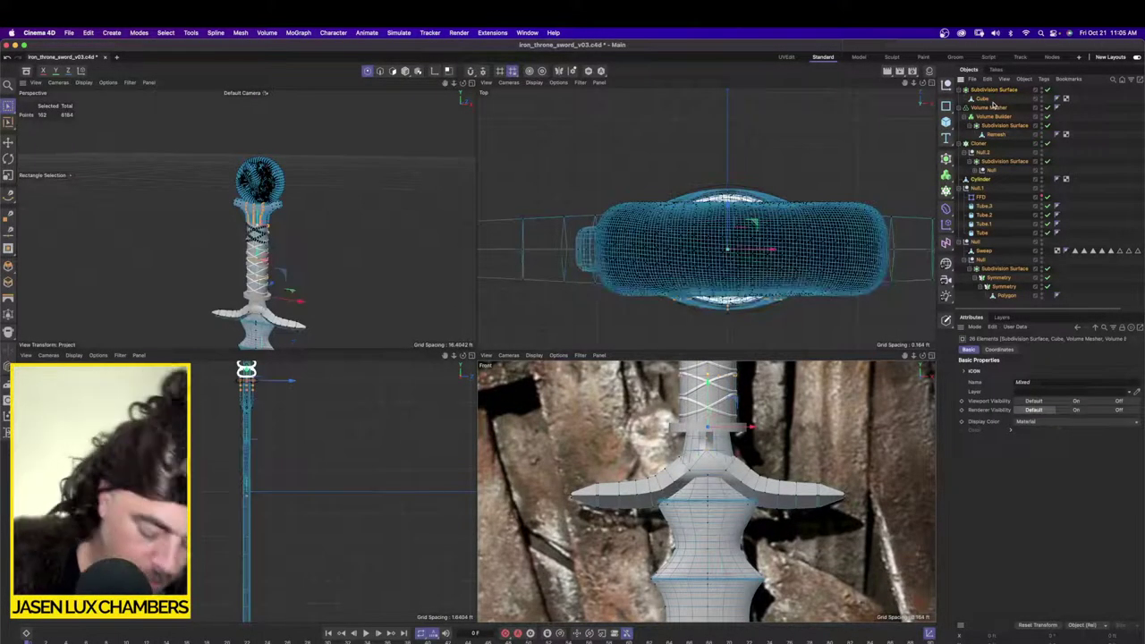
key("alt+g")
double_click(993, 88)
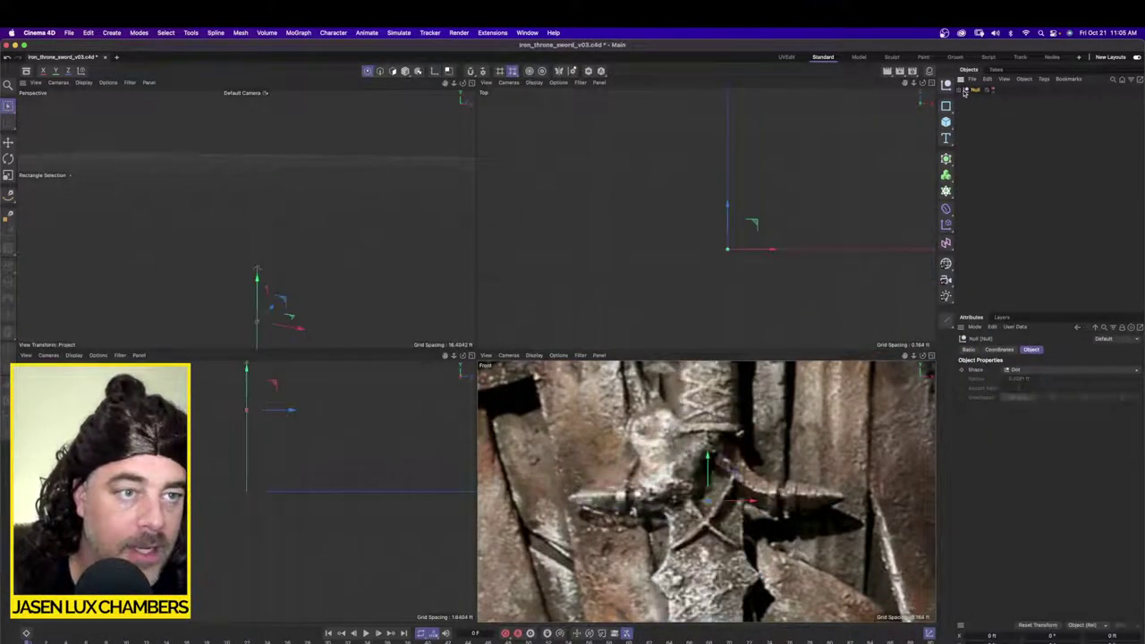
left_click(960, 91)
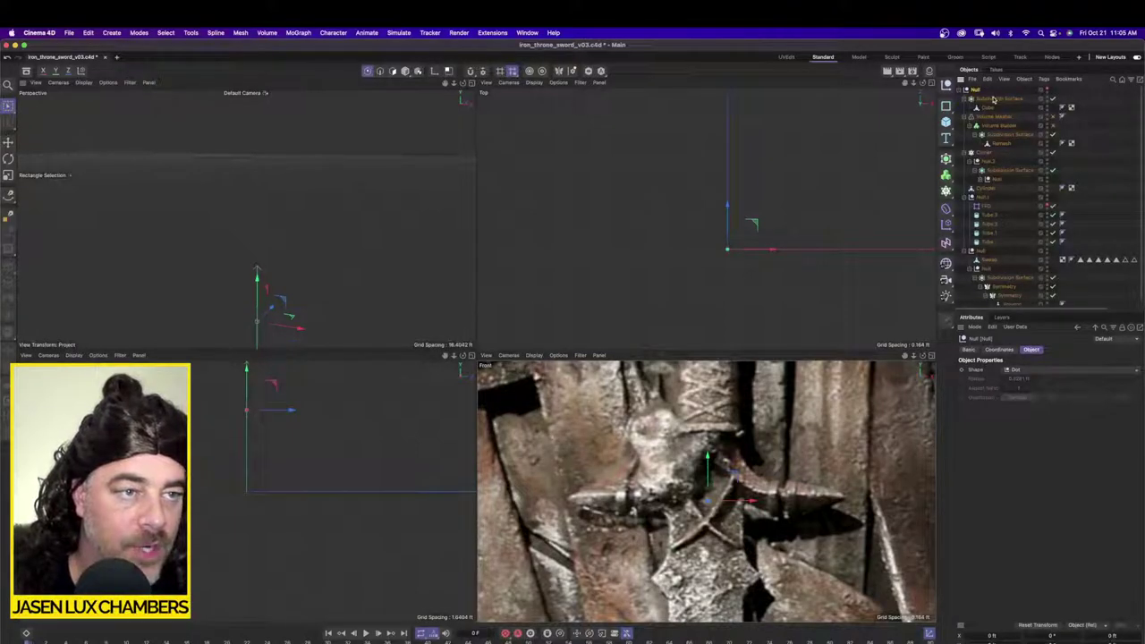
Step: Turn on viewport visibility for the crossguard's Sweep object and move it out of the hidden group, above the Null
left_click(975, 208)
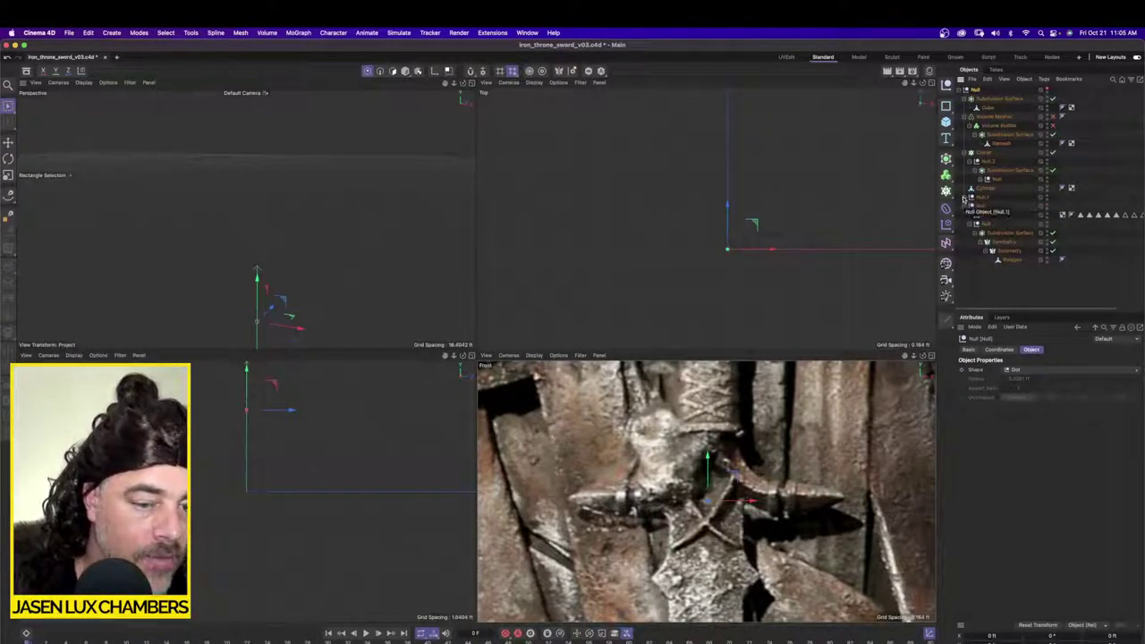
left_click(986, 215)
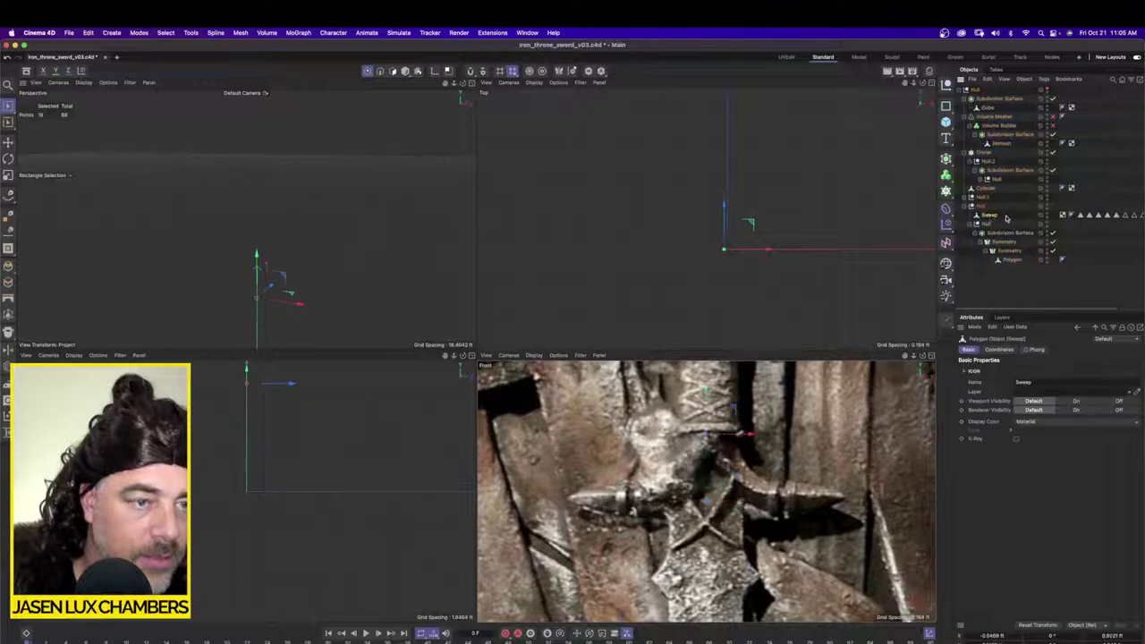
left_click(1046, 215)
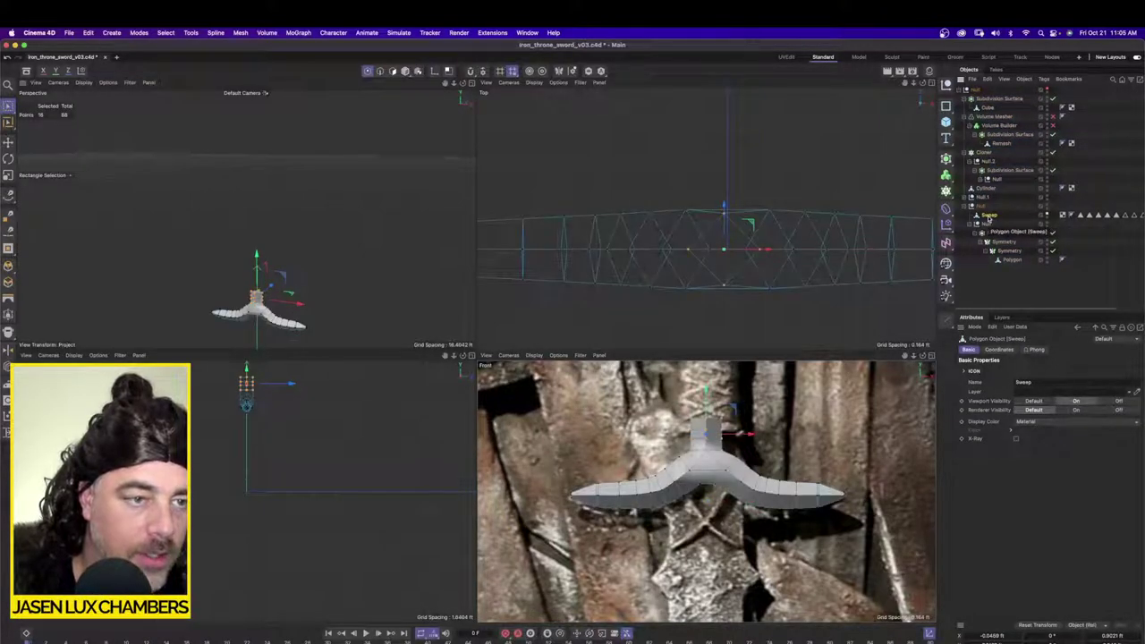
left_click_drag(986, 92, 975, 98)
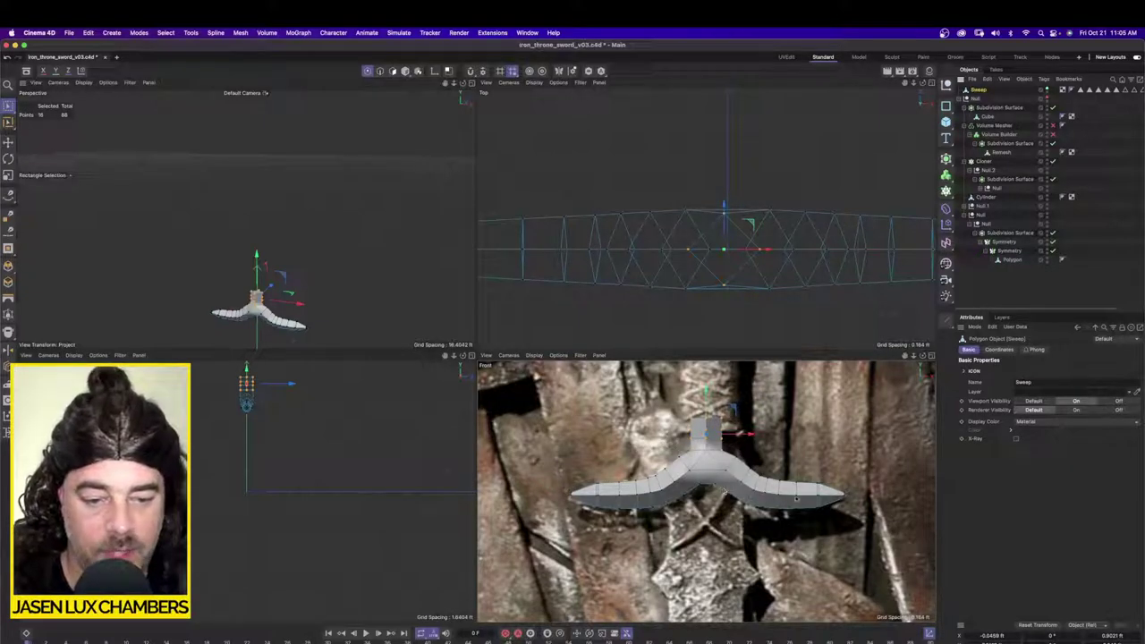
Step: Compare the crossguard with the reference image by hiding and showing the Sweep, and enable X-Ray on it
left_click(1047, 90)
scroll(784, 499, "up", 5)
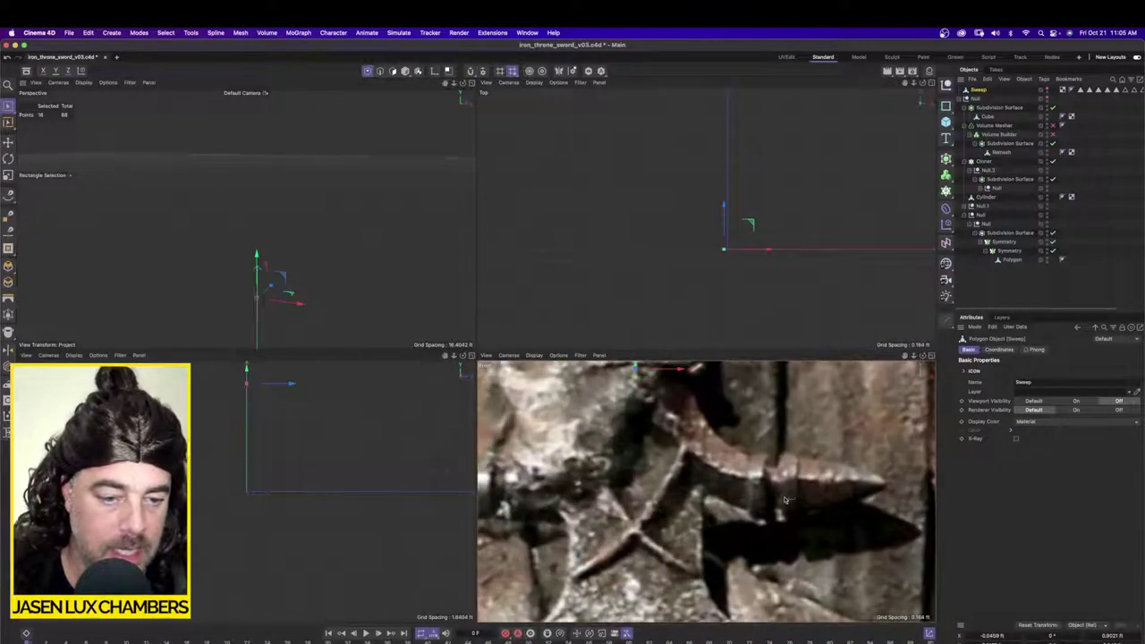
left_click(1047, 91)
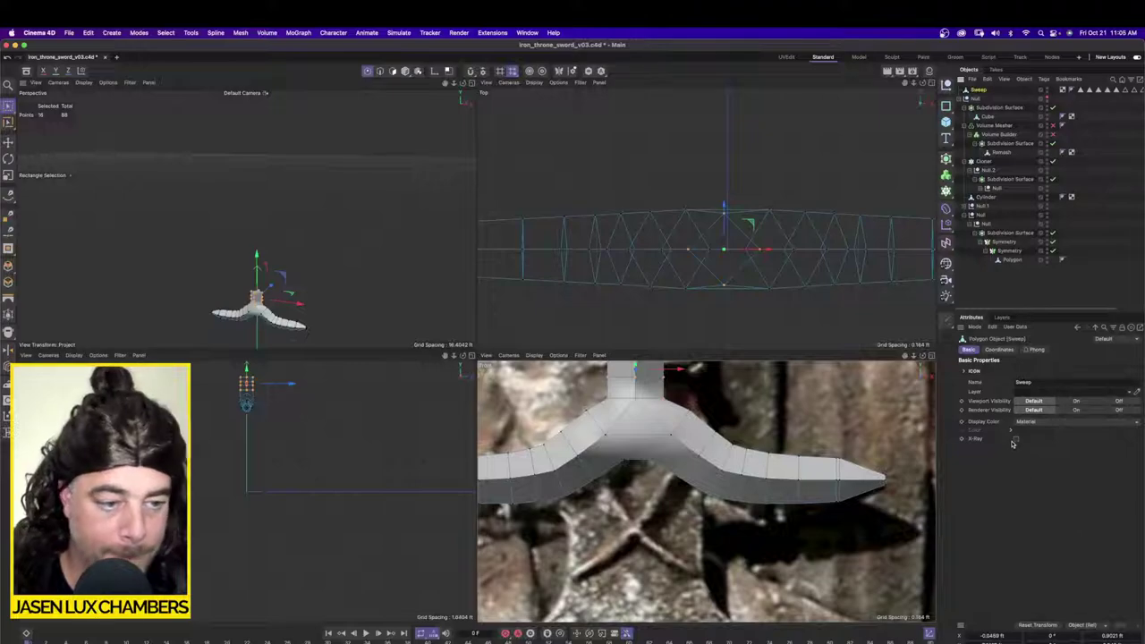
left_click(1015, 438)
scroll(780, 462, "up", 3)
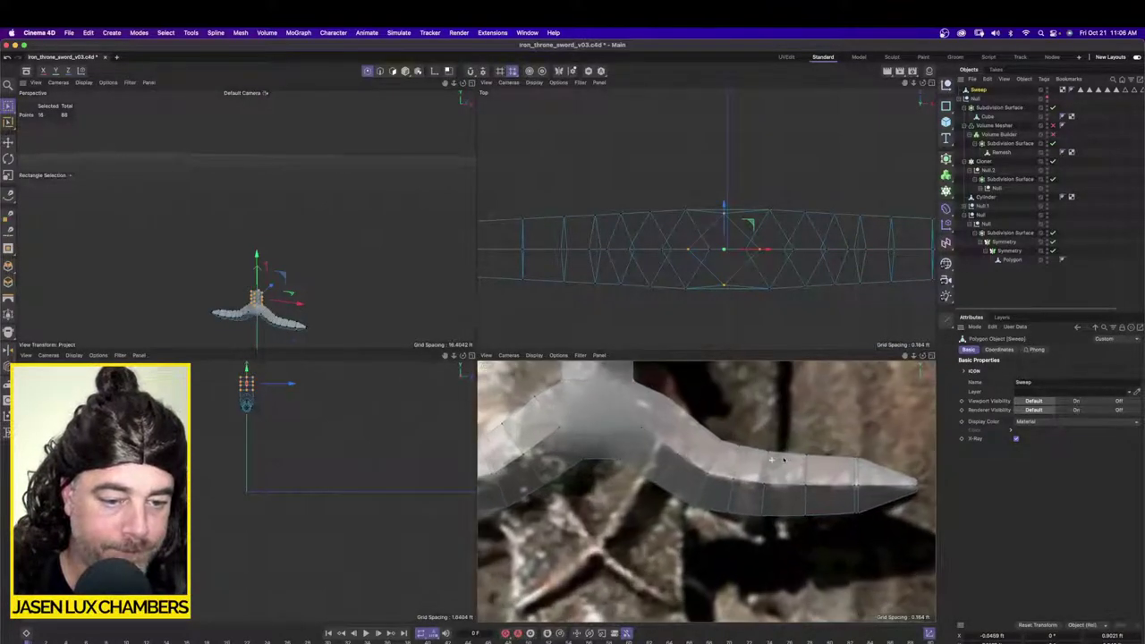
scroll(828, 487, "up", 2)
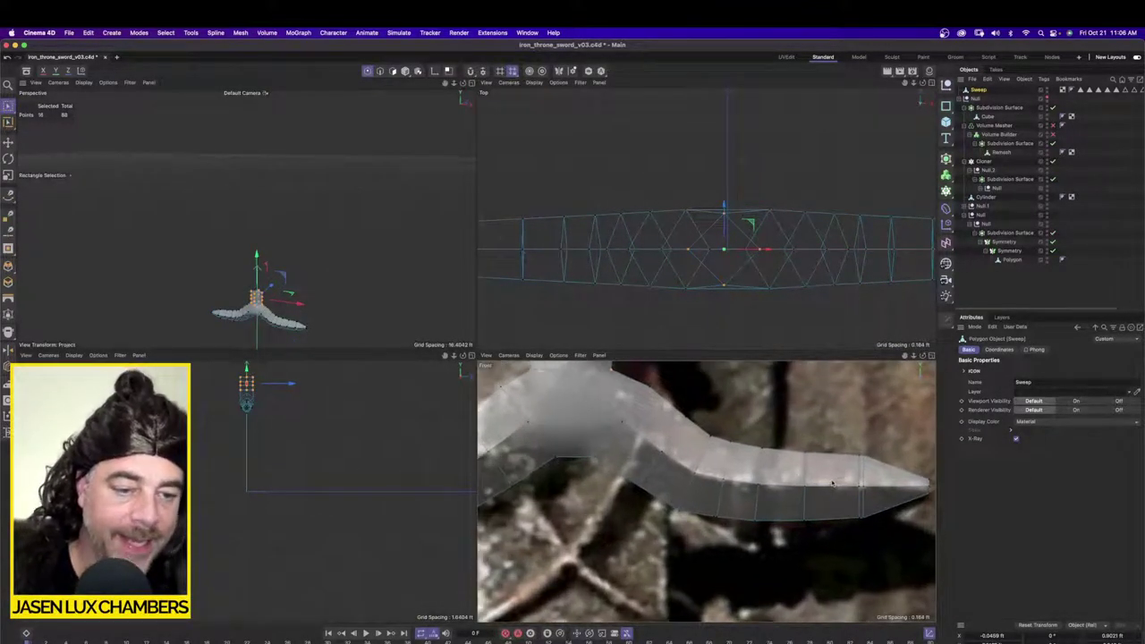
Step: Cut additional edge loops across the crossguard's right arm with Loop/Path Cut, at about 42% and 55% of their segments, for the two bands
left_click(224, 33)
mouse_move(240, 33)
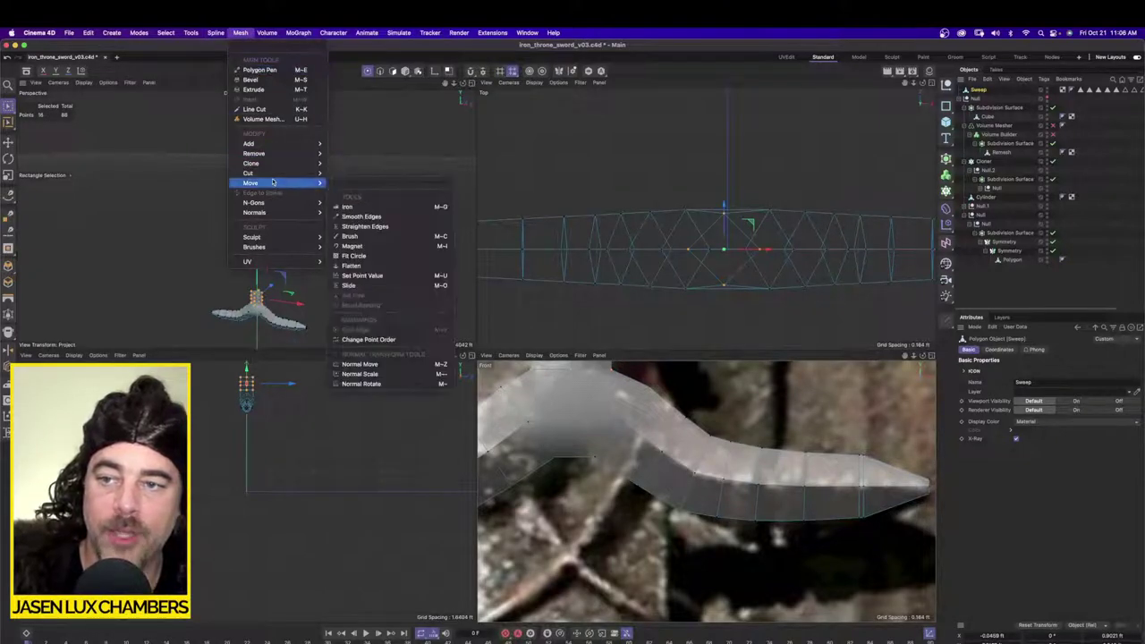
mouse_move(280, 175)
left_click(362, 192)
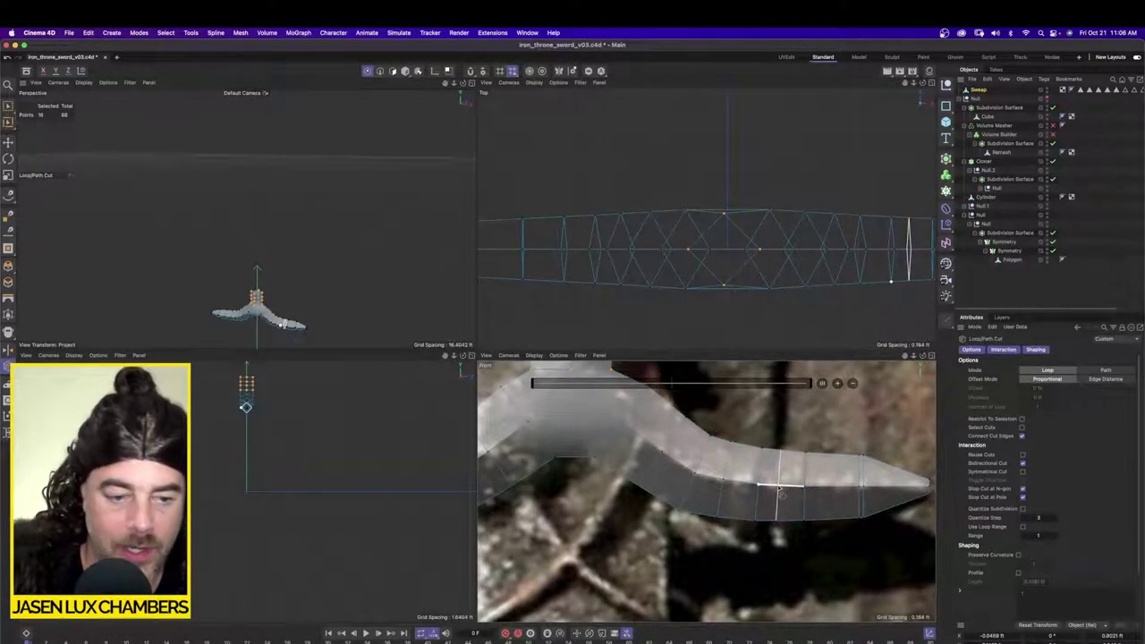
left_click(779, 488)
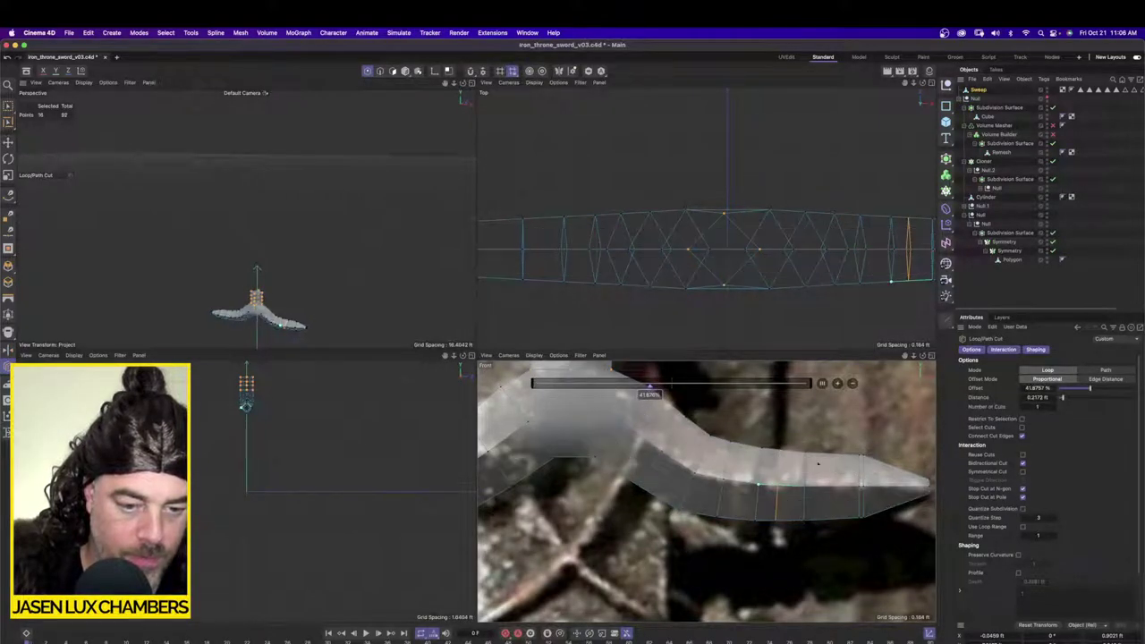
scroll(817, 464, "up", 3)
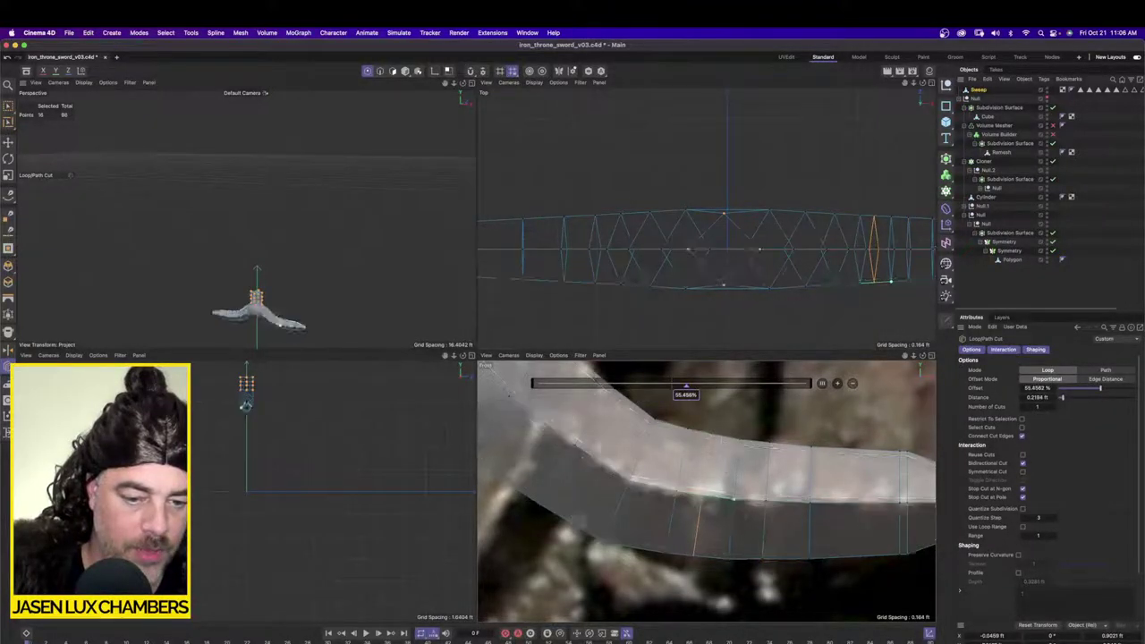
scroll(716, 510, "down", 3)
scroll(798, 526, "up", 3)
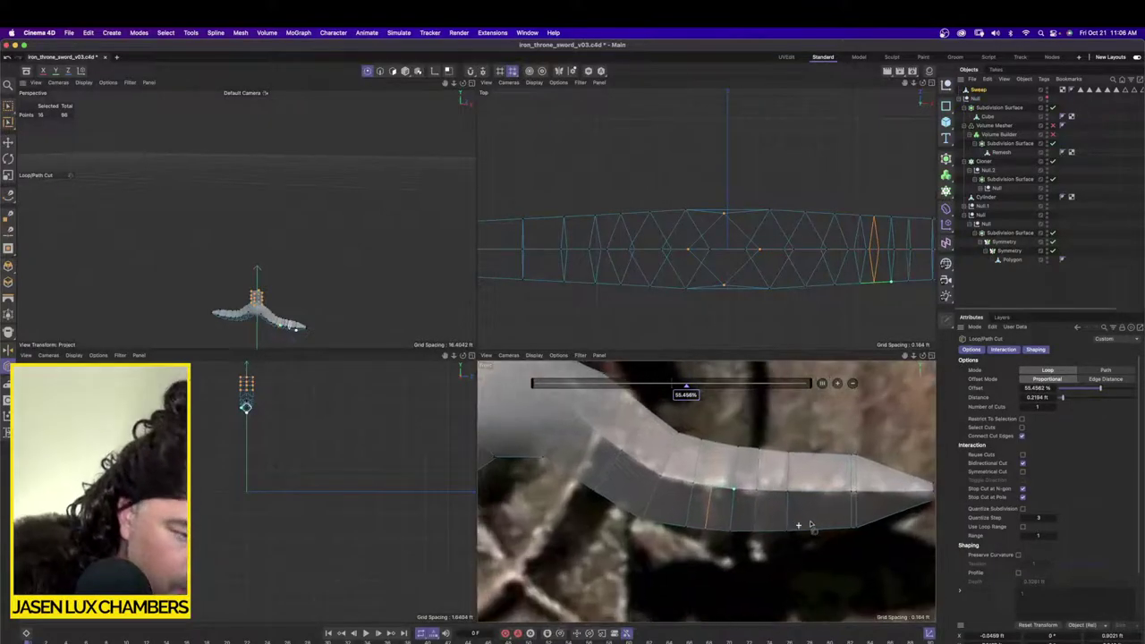
scroll(798, 525, "down", 6)
scroll(798, 525, "up", 4)
scroll(798, 525, "down", 2)
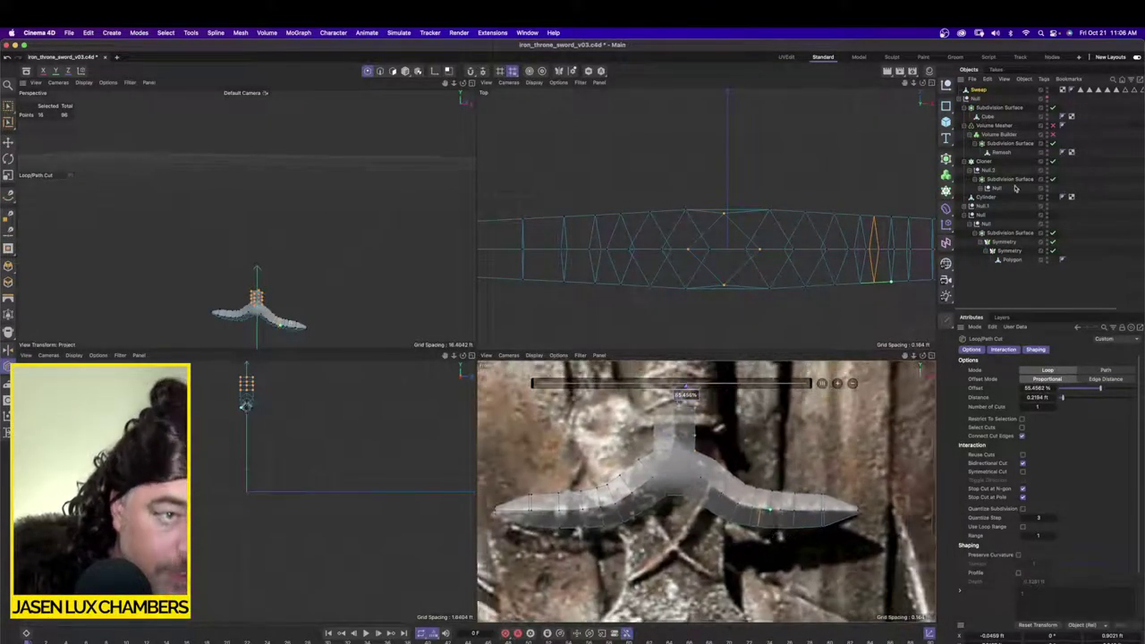
Step: Compare the new edge loops with the bands in the reference image by hiding and showing the Sweep
left_click(1047, 91)
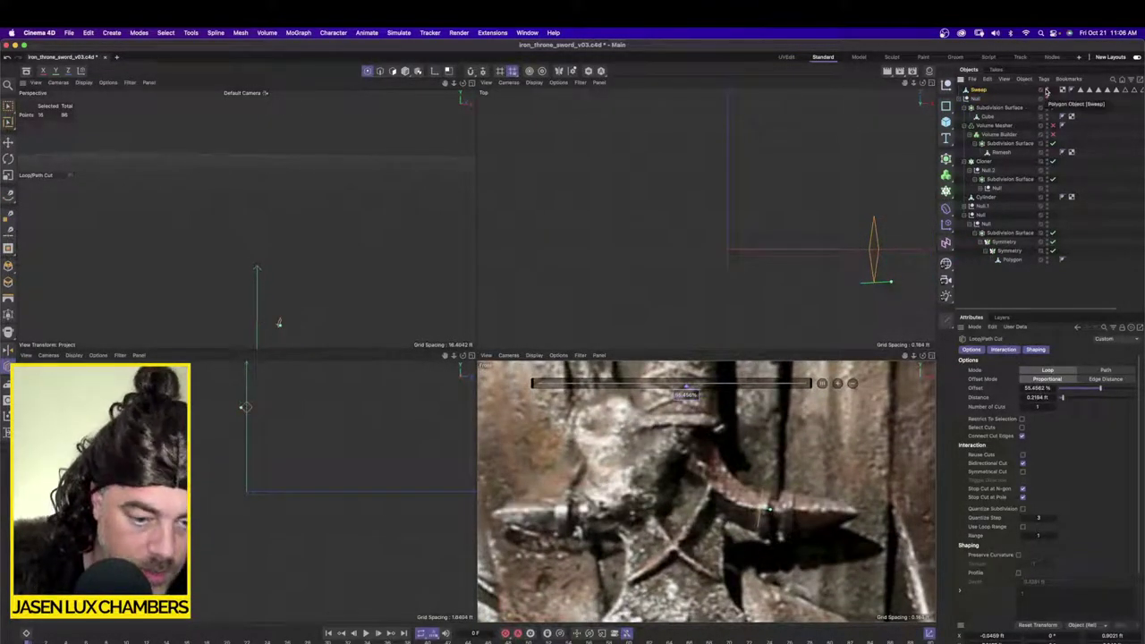
left_click(1047, 91)
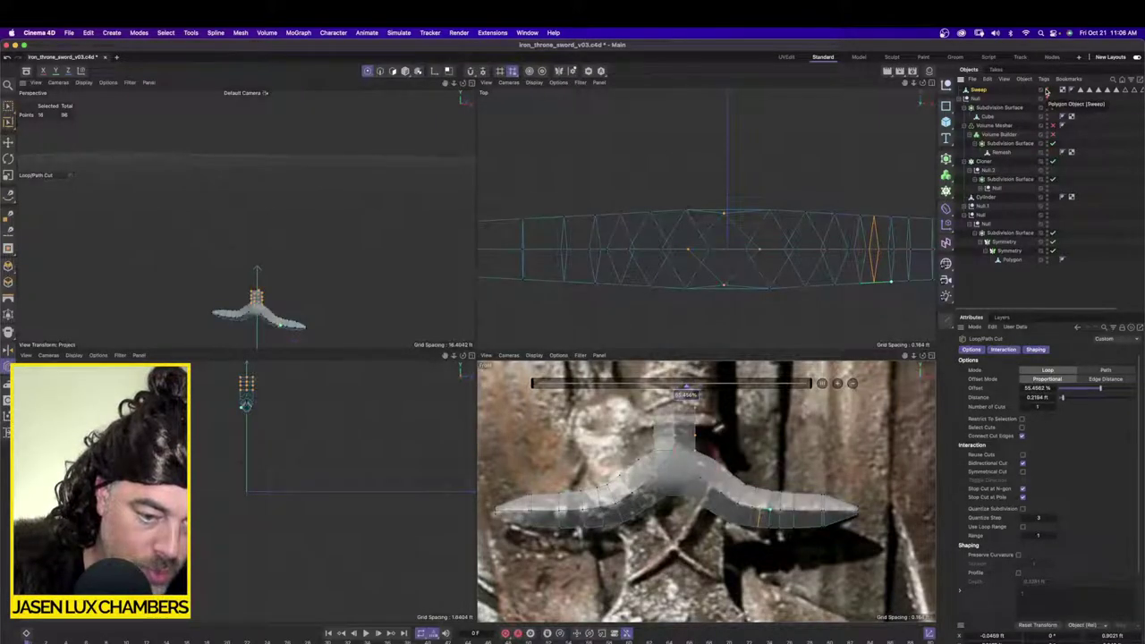
left_click(1047, 92)
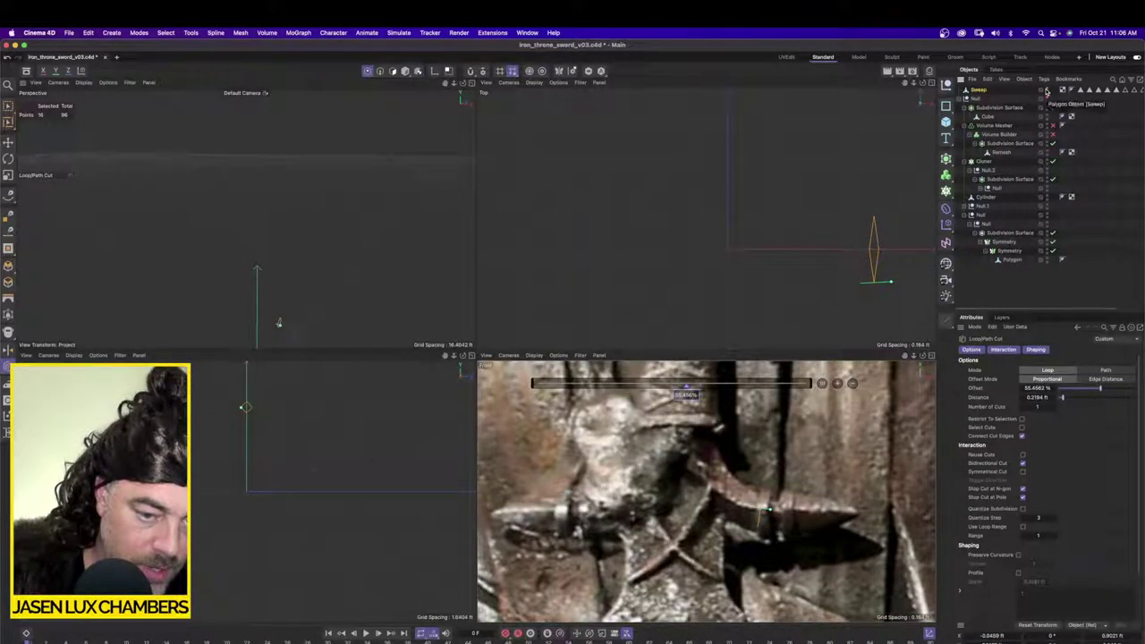
left_click(1047, 91)
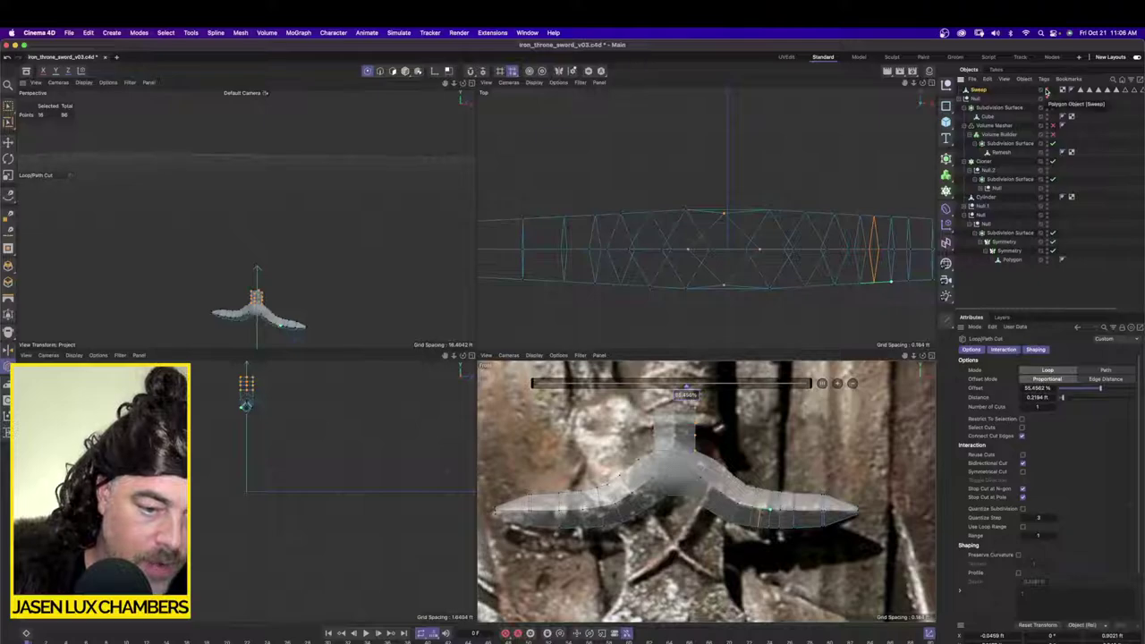
scroll(826, 498, "up", 3)
scroll(825, 498, "up", 2)
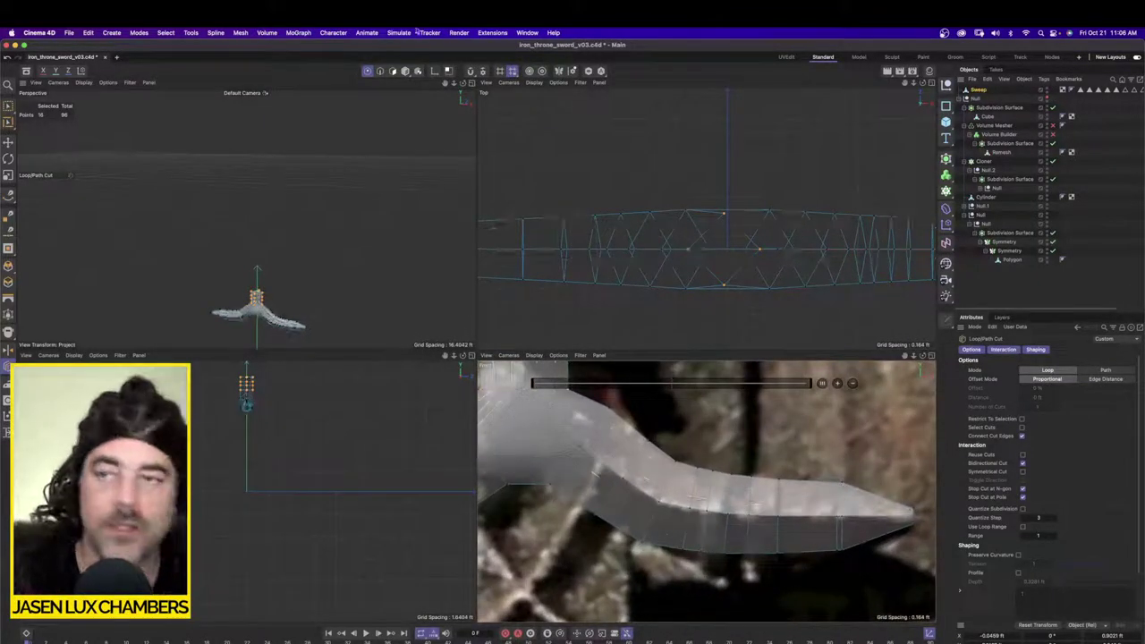
Step: Switch to polygon mode and use Loop Selection to select the inner band's polygon loop on the crossguard's right arm, checking it against the reference
left_click(393, 71)
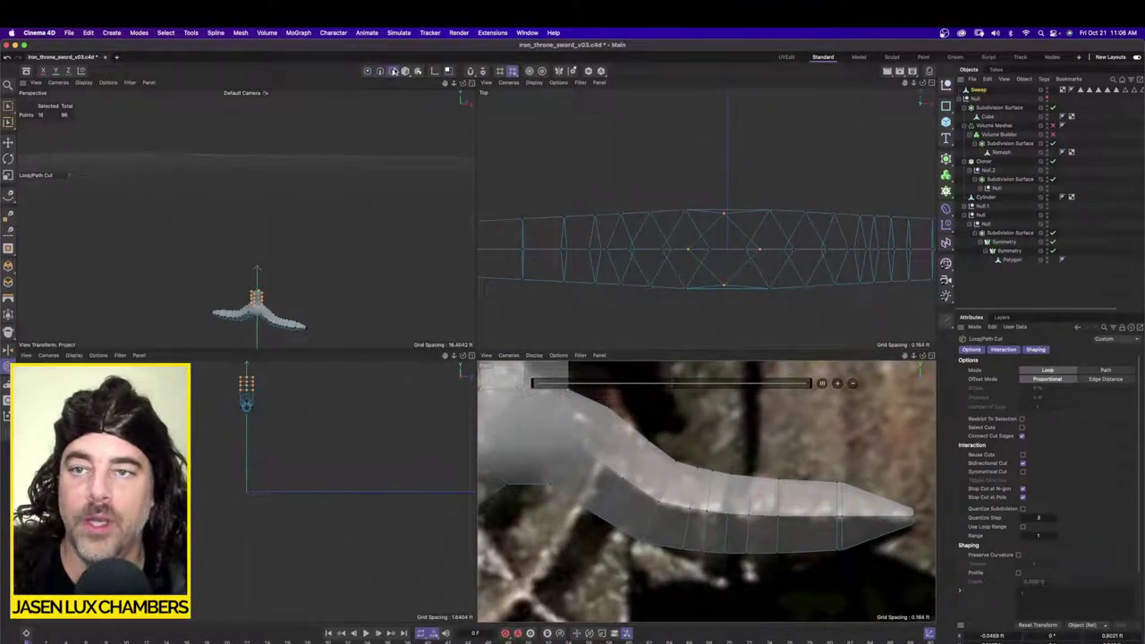
left_click(213, 32)
mouse_move(196, 33)
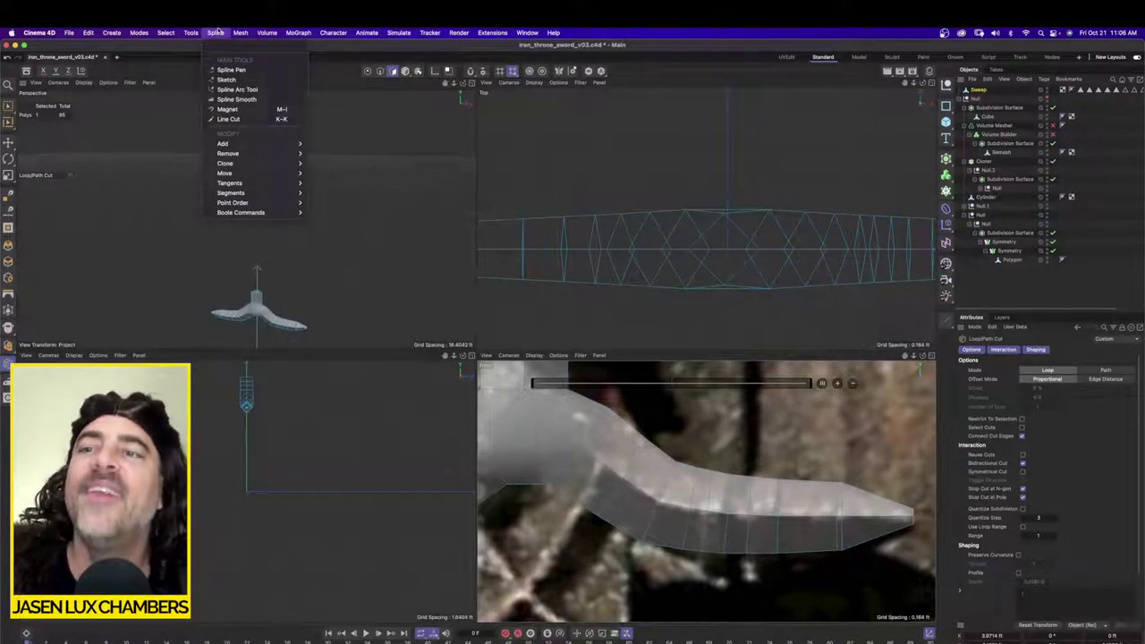
mouse_move(240, 32)
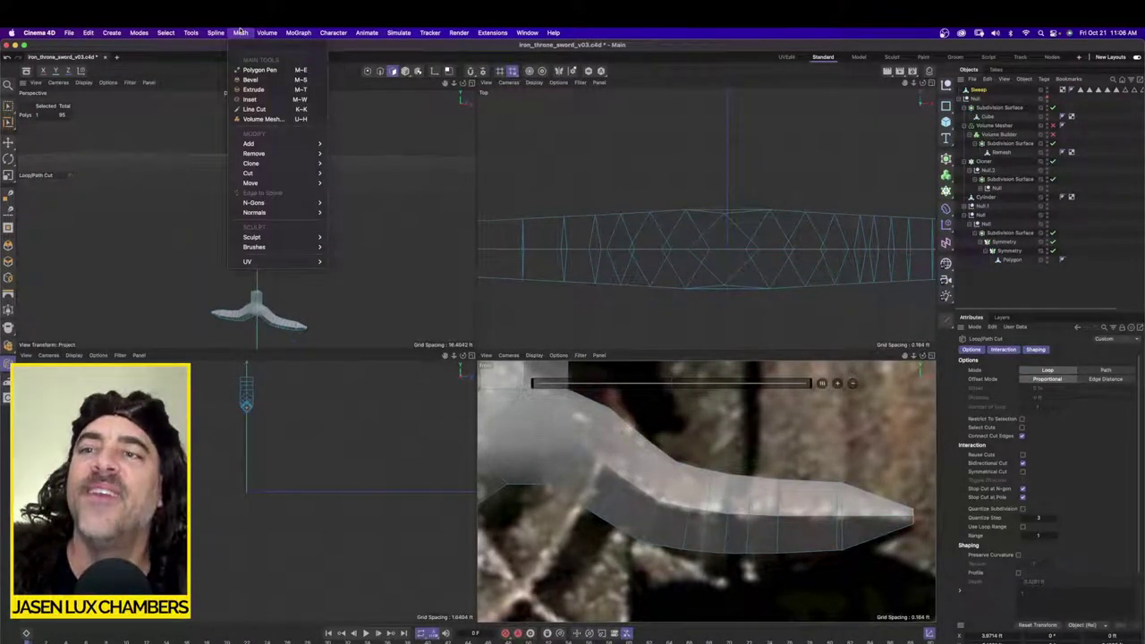
left_click(223, 32)
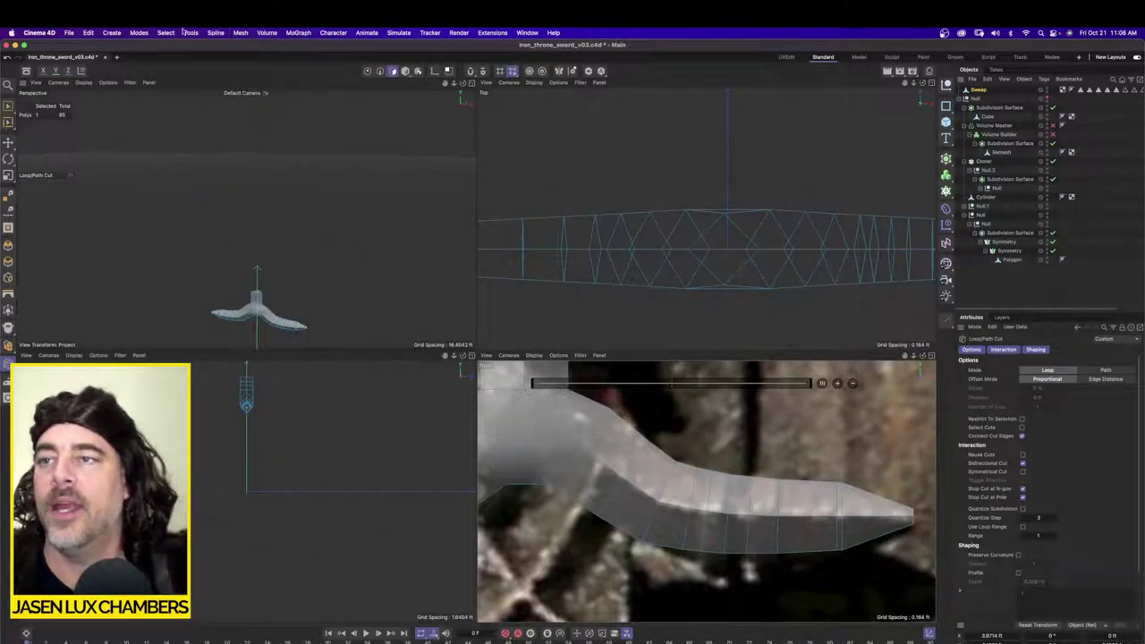
left_click(168, 32)
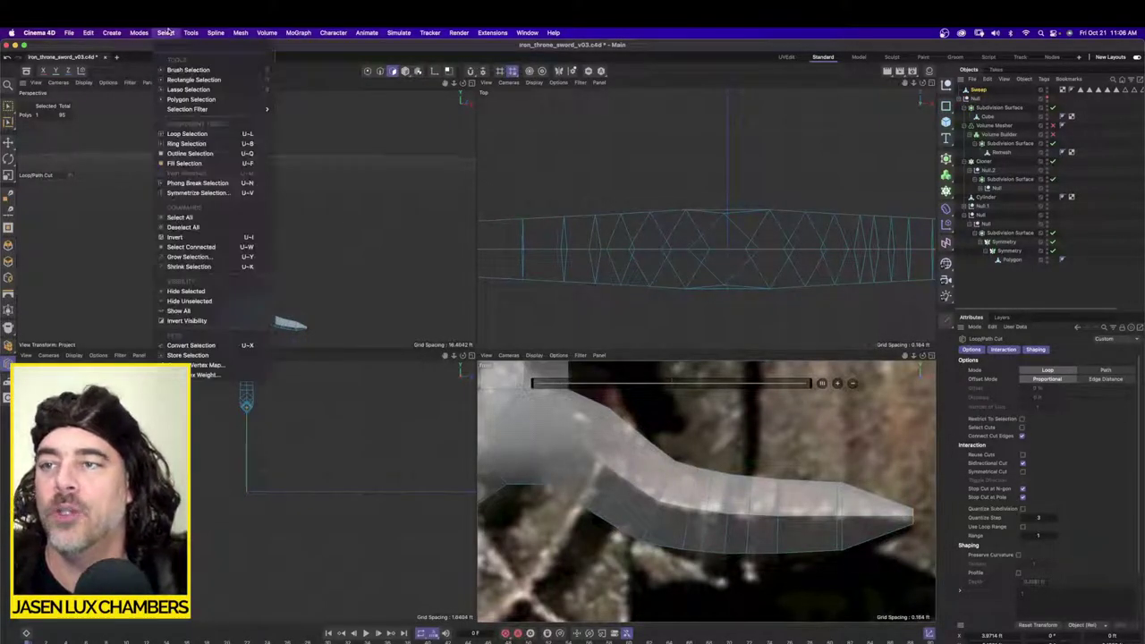
left_click(189, 134)
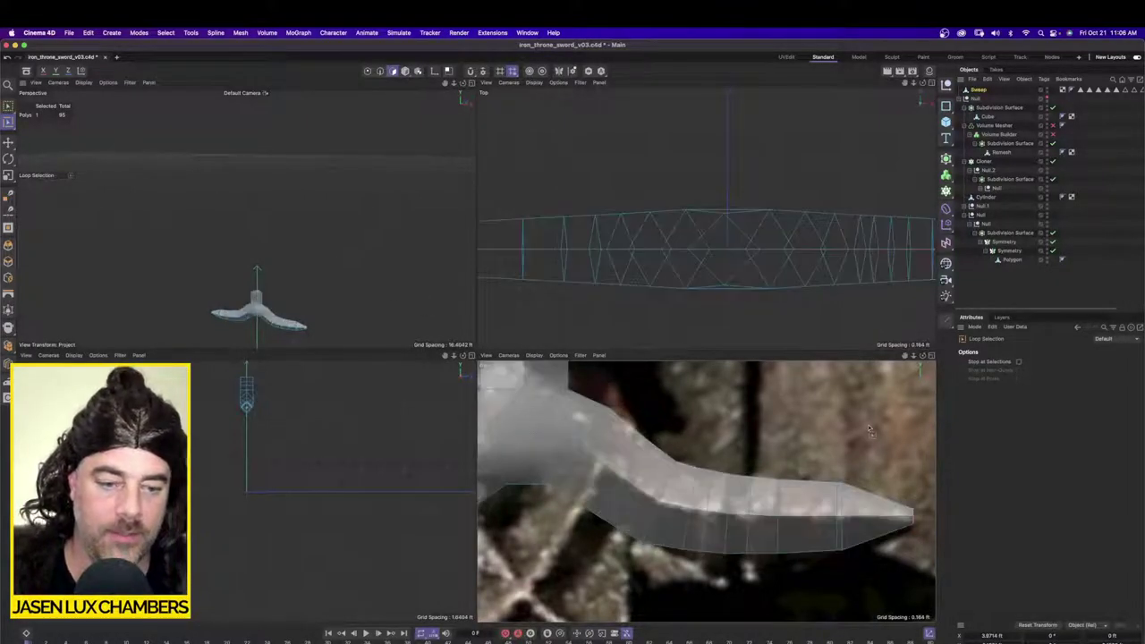
left_click(1047, 90)
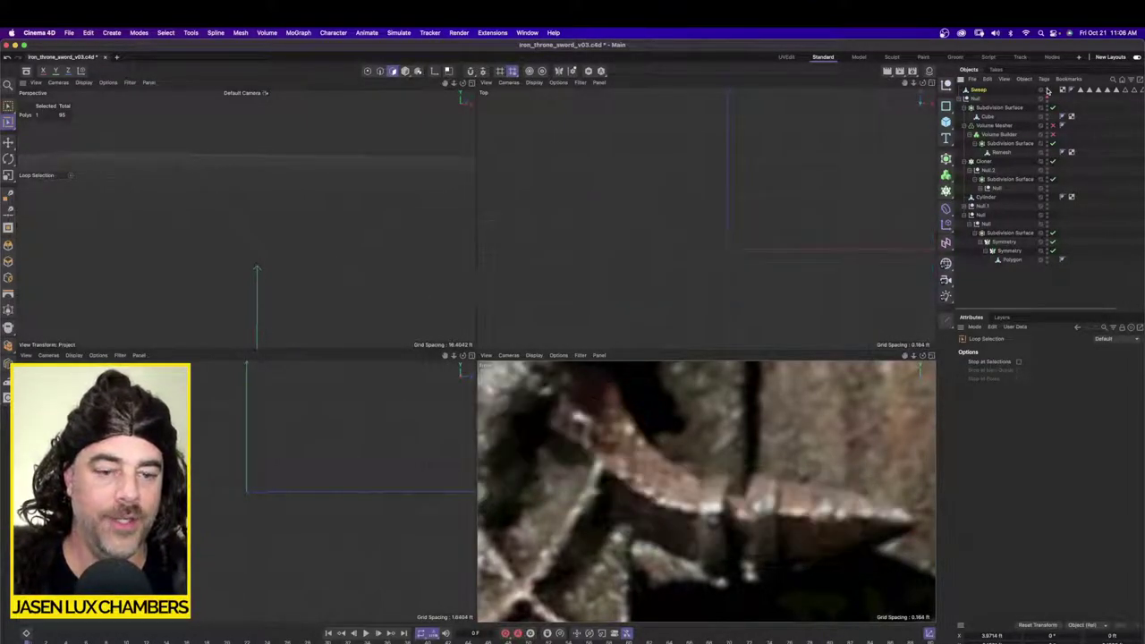
left_click(1048, 91)
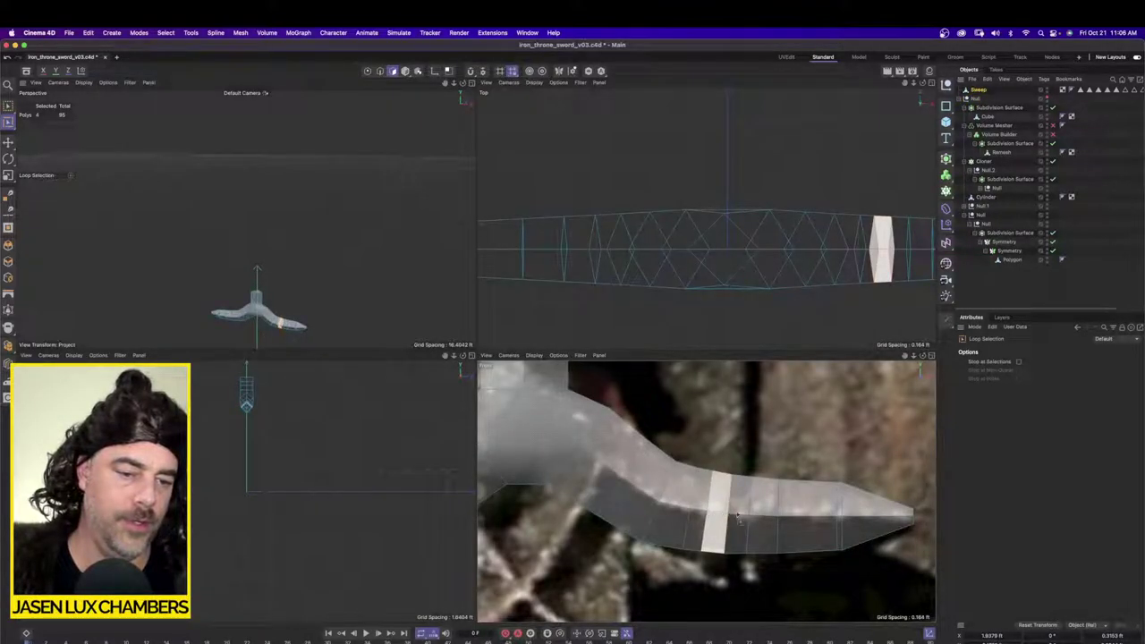
left_click(738, 516)
left_click(769, 517, "shift")
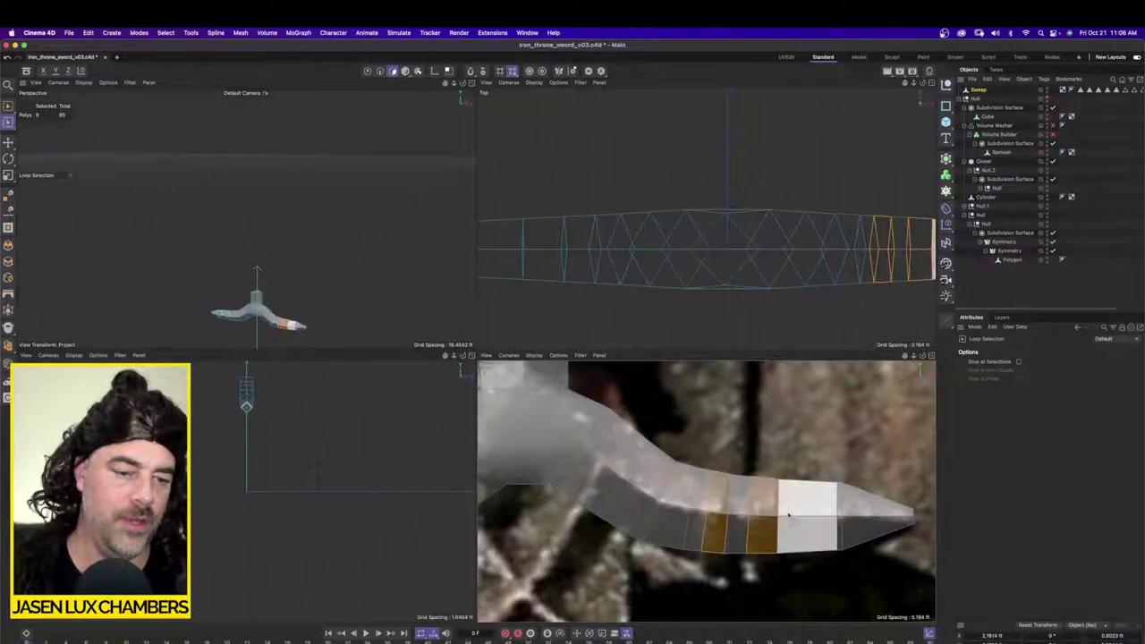
left_click(792, 516, "shift")
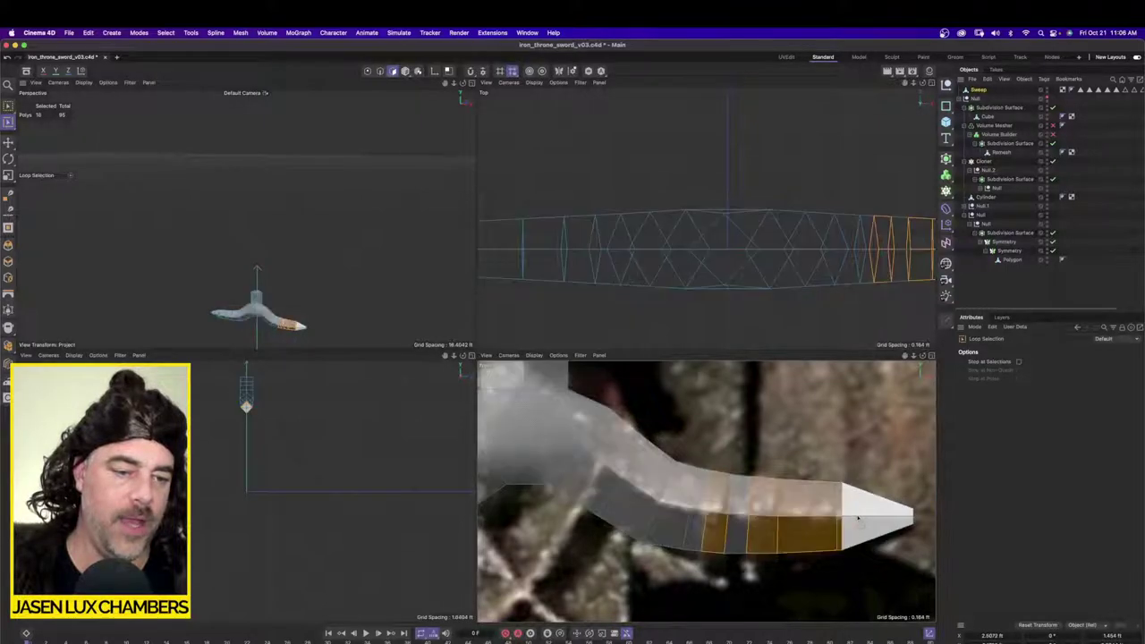
left_click(857, 518, "shift")
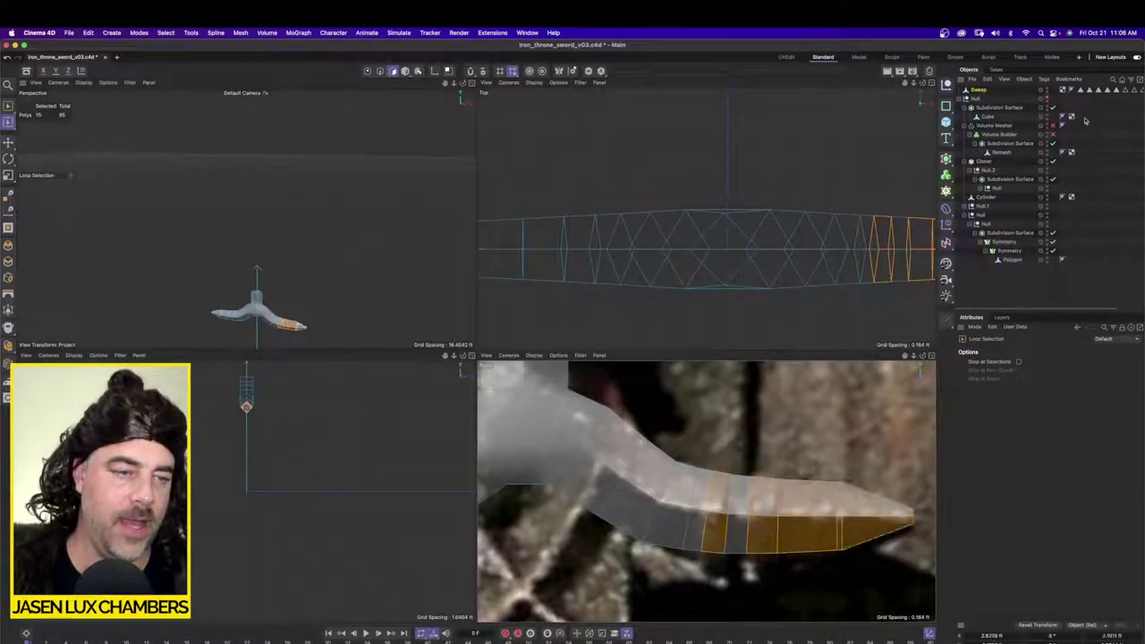
left_click(1047, 91)
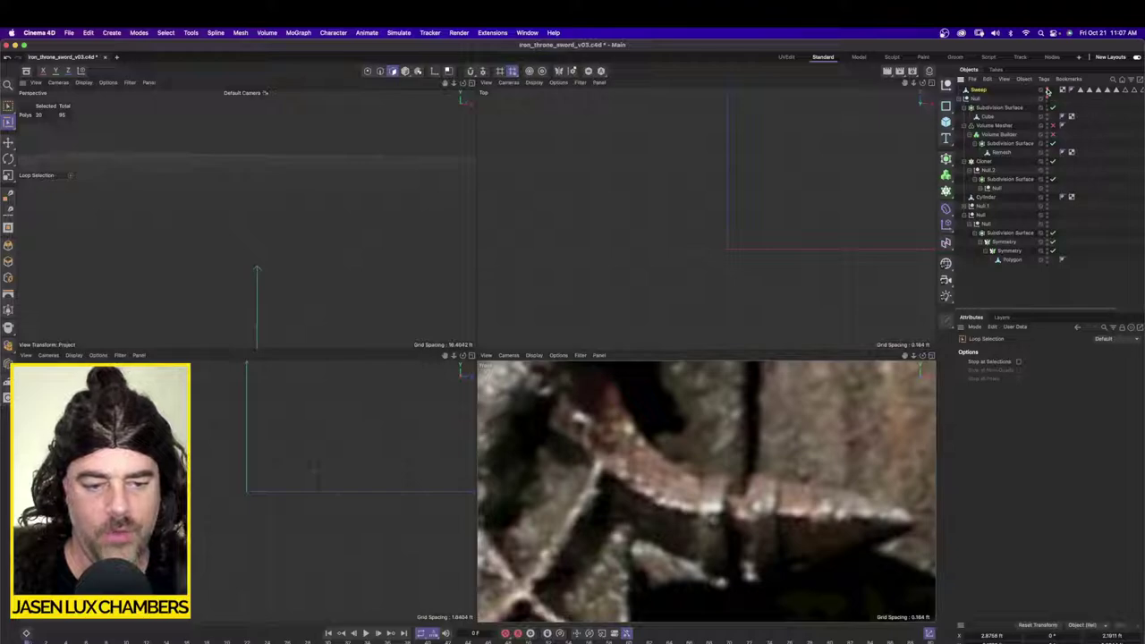
left_click(1048, 91)
key("super+z")
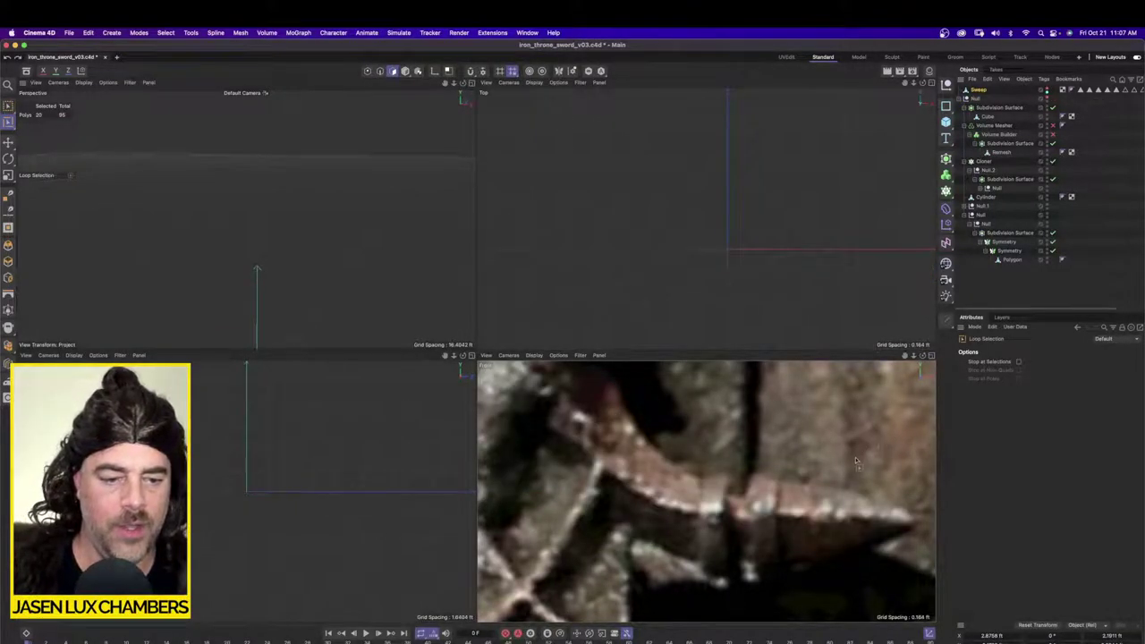
key("super+z")
key("super+z")
key("super+z")
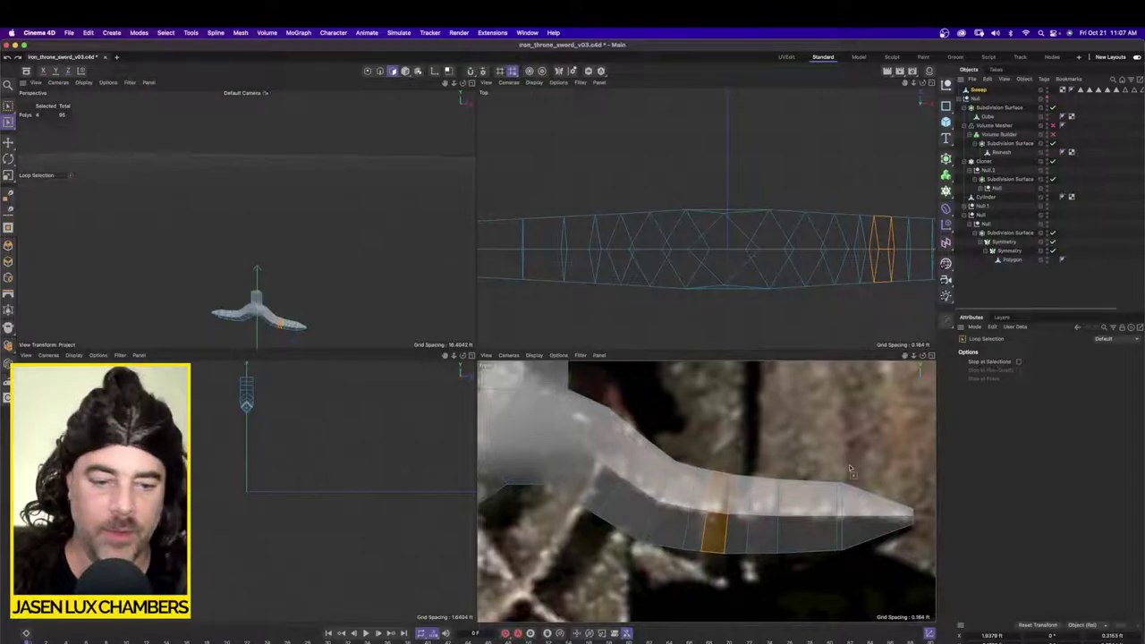
Step: Add the outer band's polygon loop to the selection and extrude both bands outward by 0.0592 ft
left_click(761, 496, "shift")
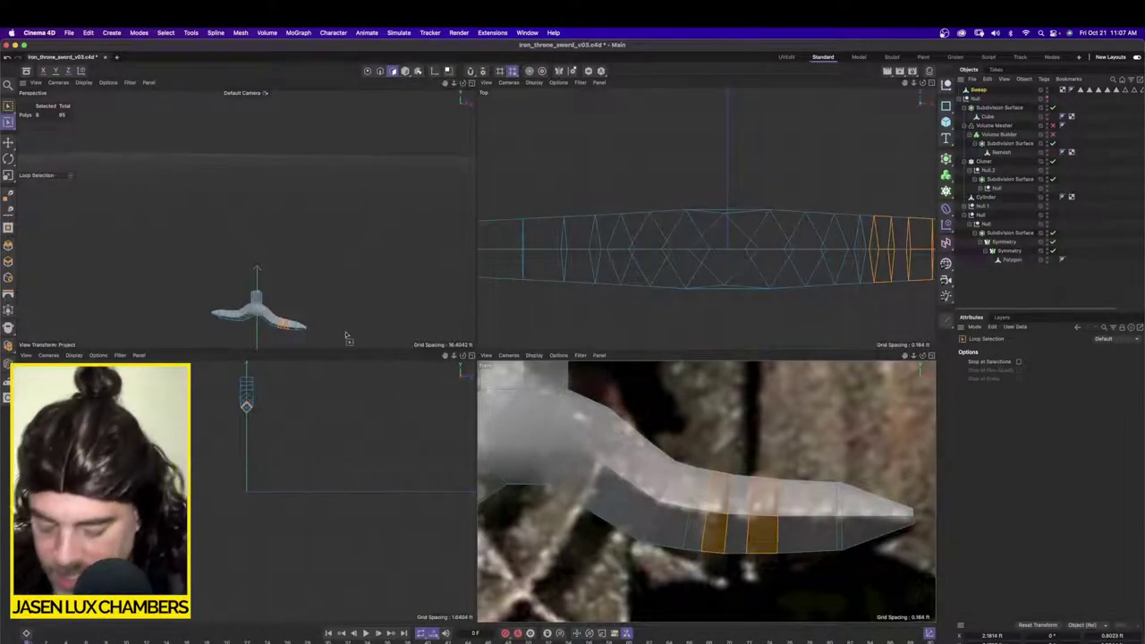
key("s")
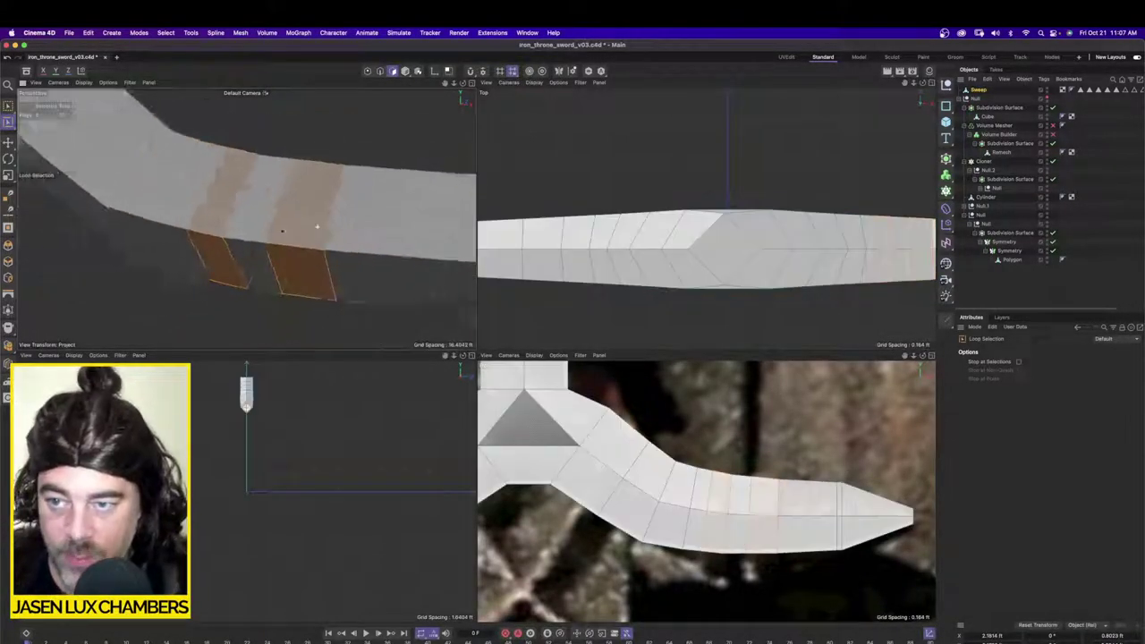
right_click_drag(282, 231, 248, 240, "alt")
key("d")
mouse_move(243, 301)
left_mouse_down()
mouse_move(287, 302)
mouse_move(264, 287)
mouse_move(244, 302)
left_mouse_up()
key("ctrl+z")
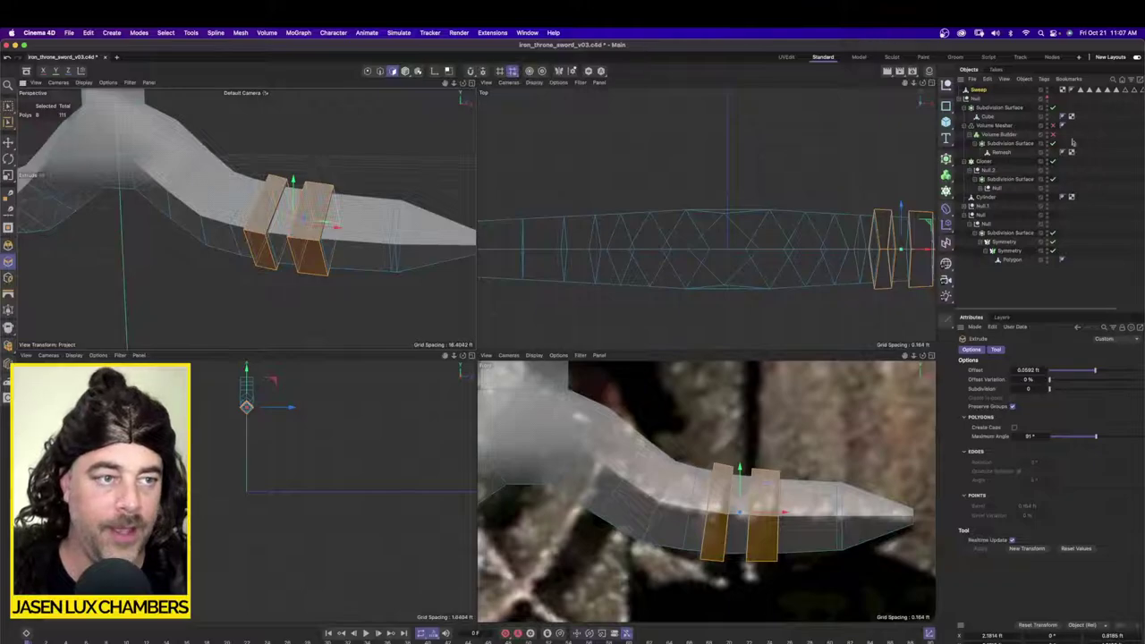
Step: Deselect the Sweep and inspect the crossguard with its two raised bands from the front in the perspective view
left_click(1073, 143)
right_click_drag(306, 188, 246, 187, "alt")
left_click_drag(270, 193, 345, 201, "alt")
right_click_drag(345, 201, 386, 203, "alt")
middle_click_drag(386, 202, 432, 229, "alt")
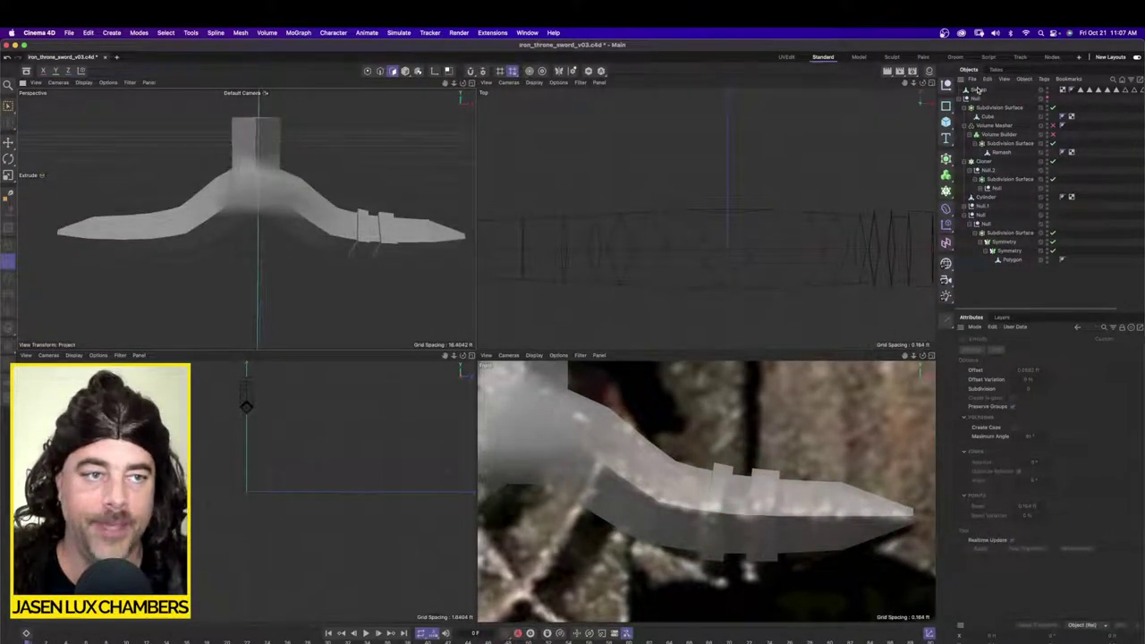
Step: Reselect the Sweep and rectangle-select the front and back polygons at the crossguard's centre, removing the upper shoulder polygons from the selection
left_click(978, 90)
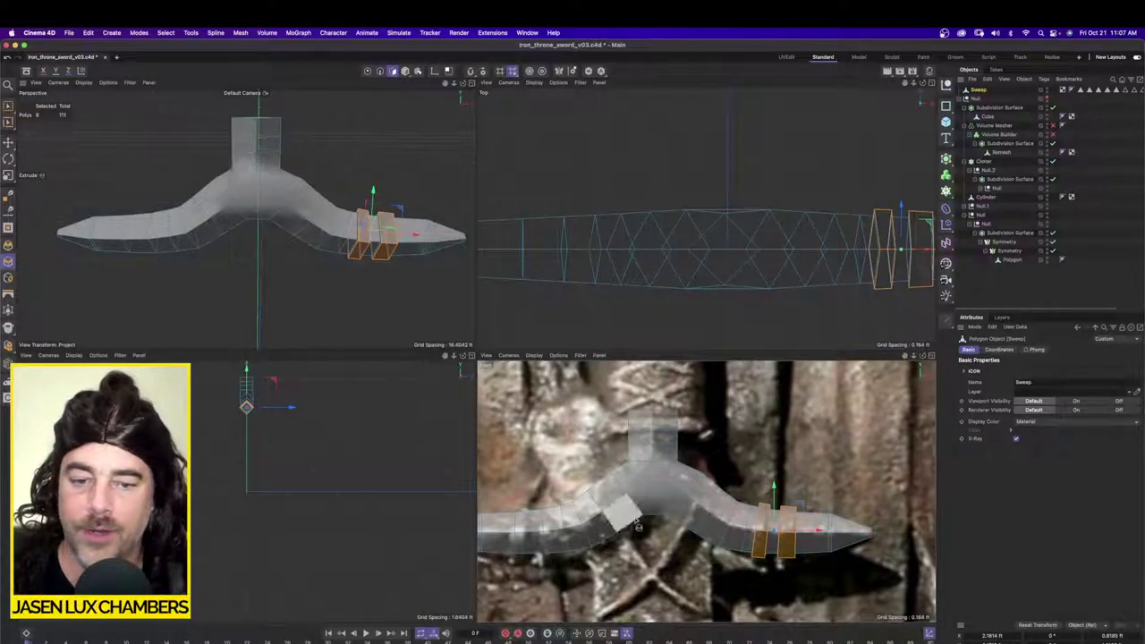
scroll(638, 527, "up", 5)
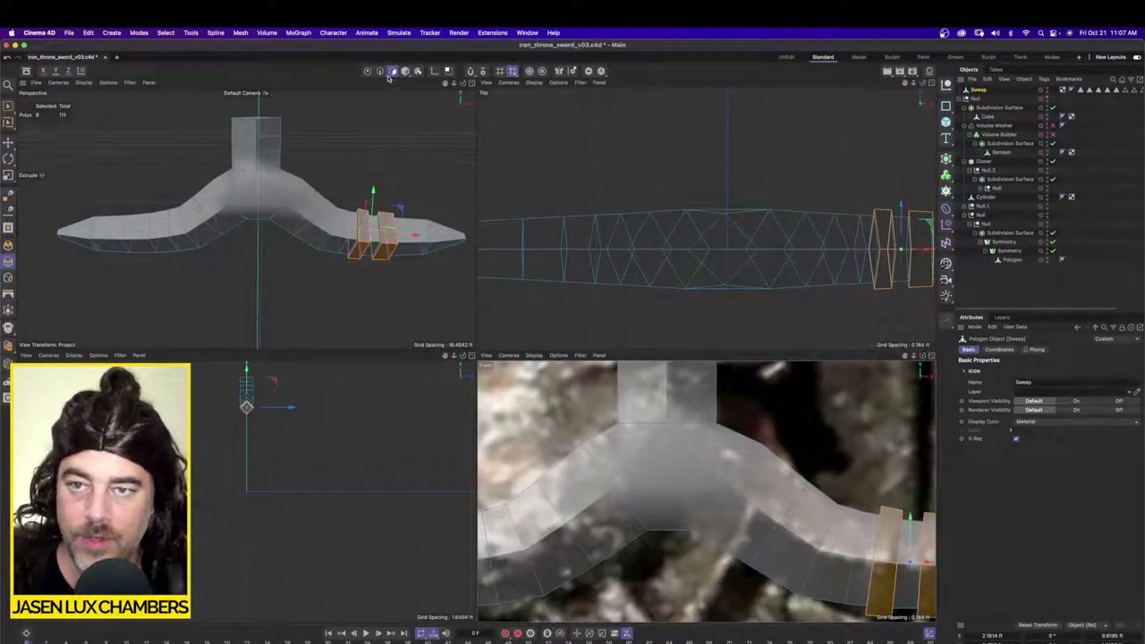
left_click(9, 123)
left_click(49, 134)
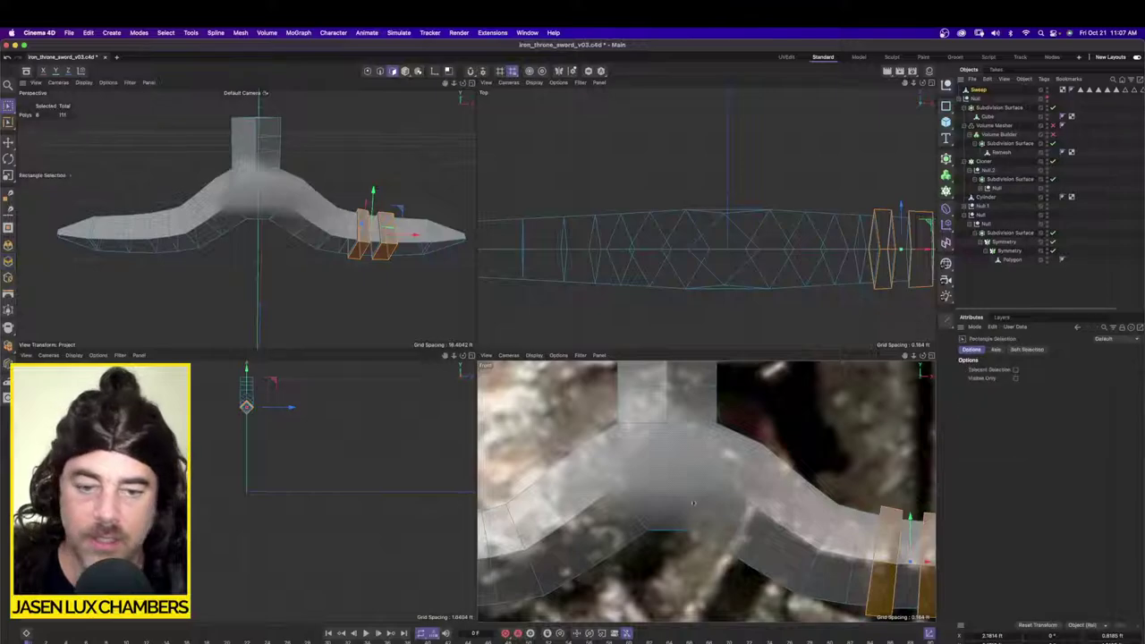
left_click_drag(770, 407, 570, 566)
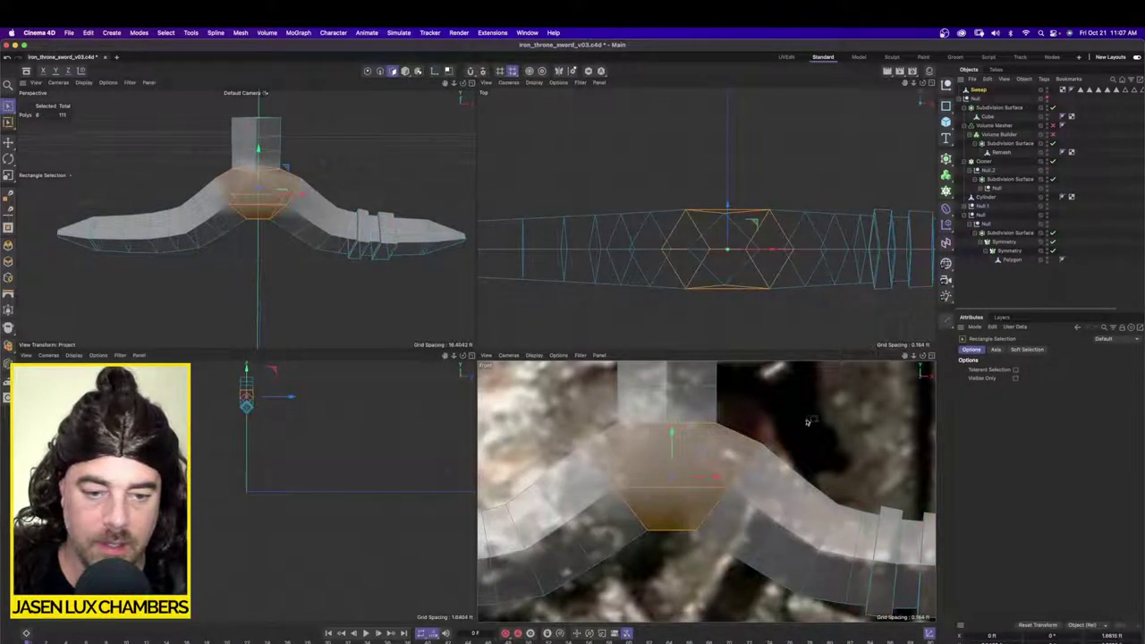
left_click_drag(824, 408, 648, 512)
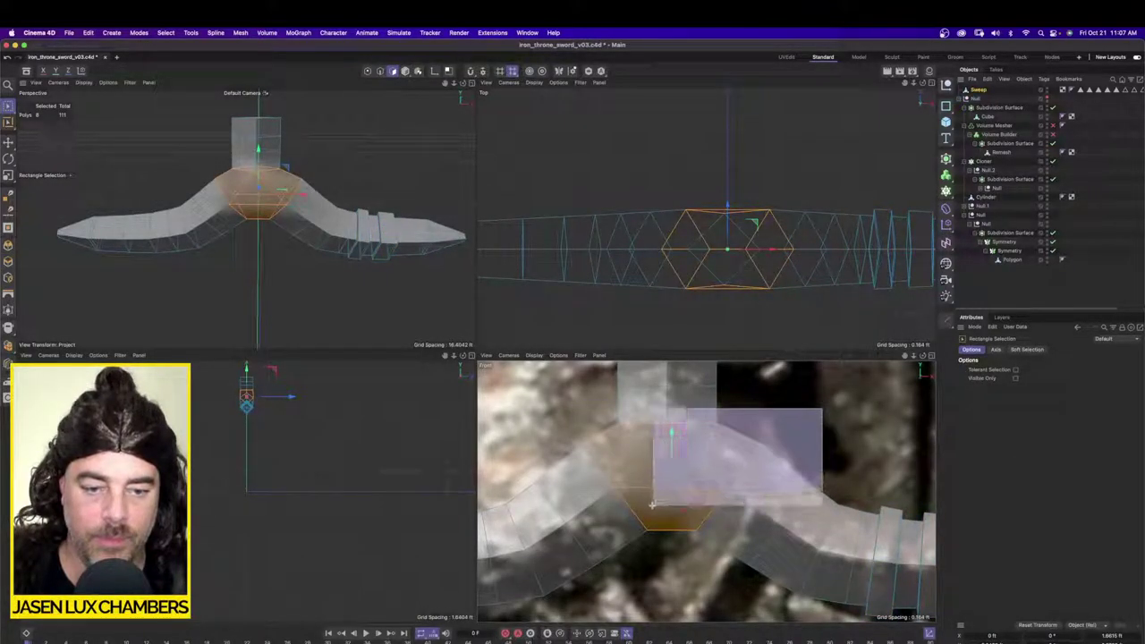
left_click_drag(538, 386, 681, 493)
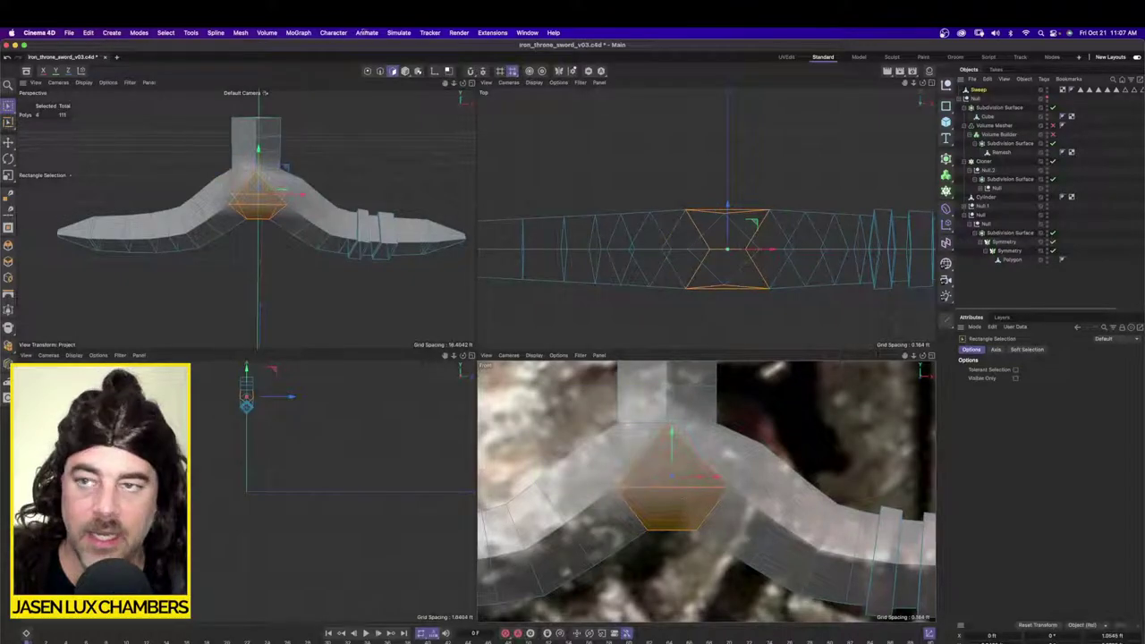
Step: Line Cut vertically through the crossguard's selected centre polygons in the front view, with Visible Only enabled
left_click(240, 32)
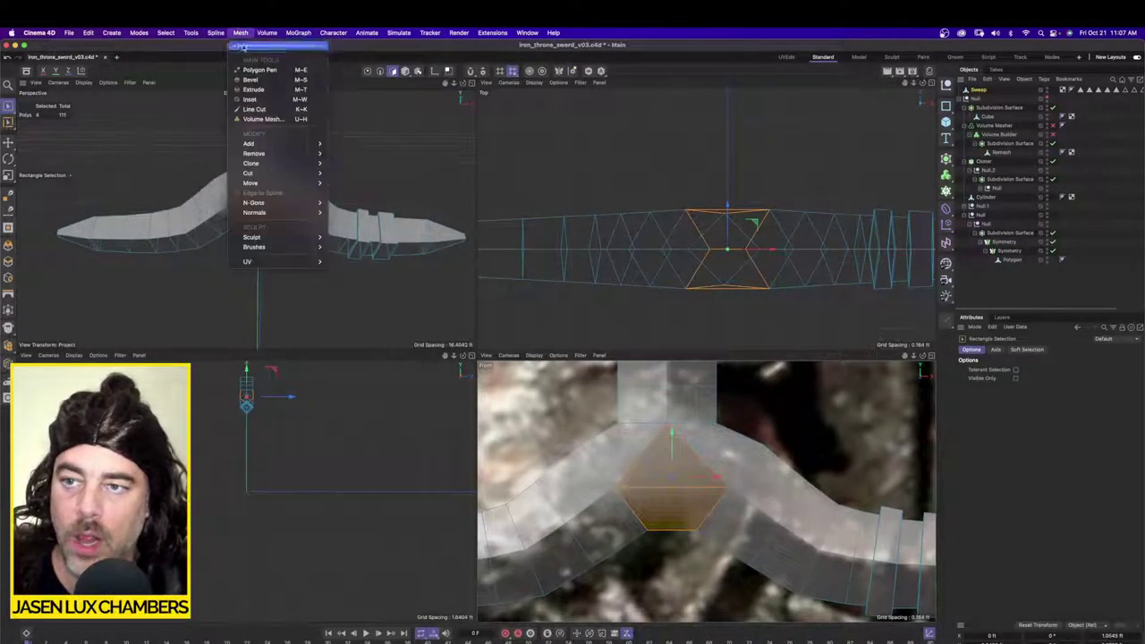
left_click(254, 109)
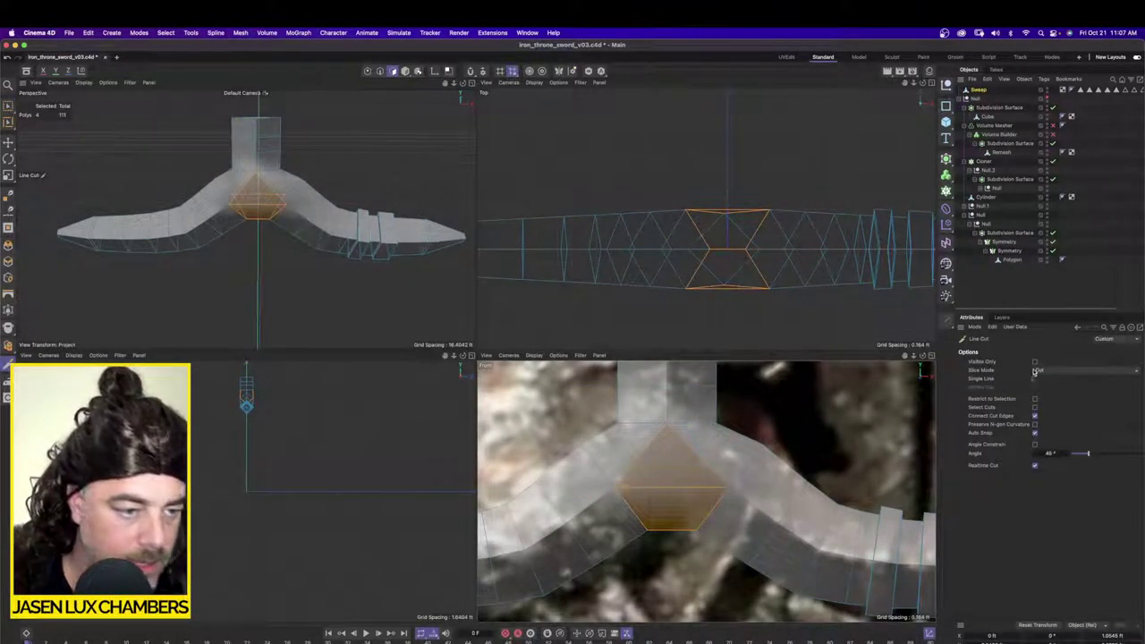
left_click(1035, 362)
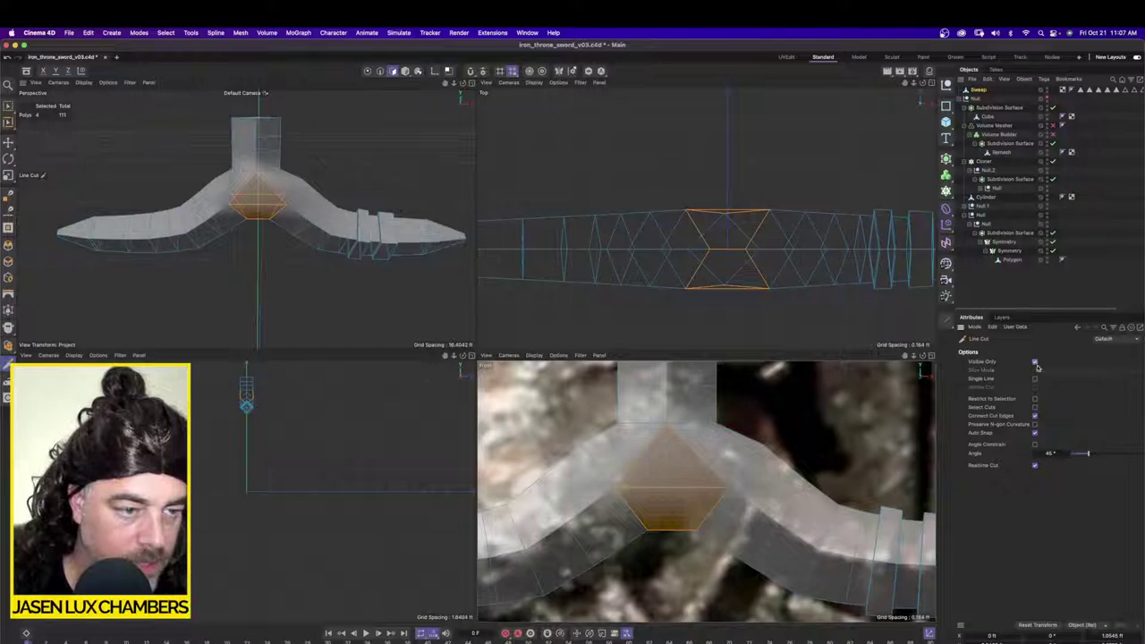
left_click(667, 416)
left_click(668, 564)
key("Escape")
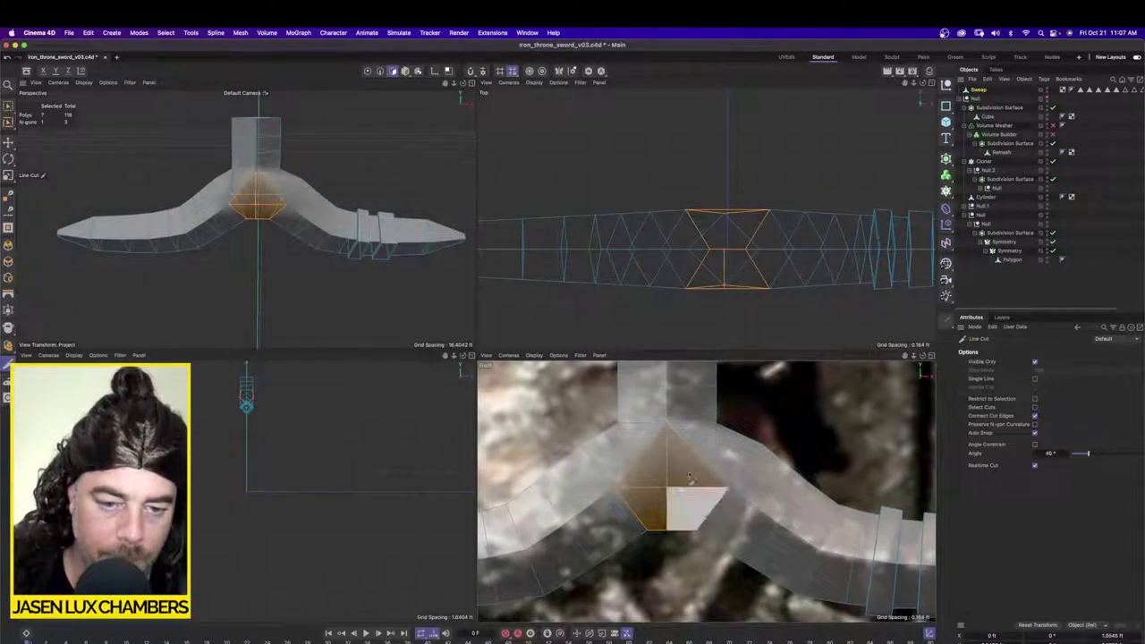
Step: Examine the new cut's points at the crossguard's centre in point mode, try to move the middle one, and undo the move
scroll(690, 478, "up", 10)
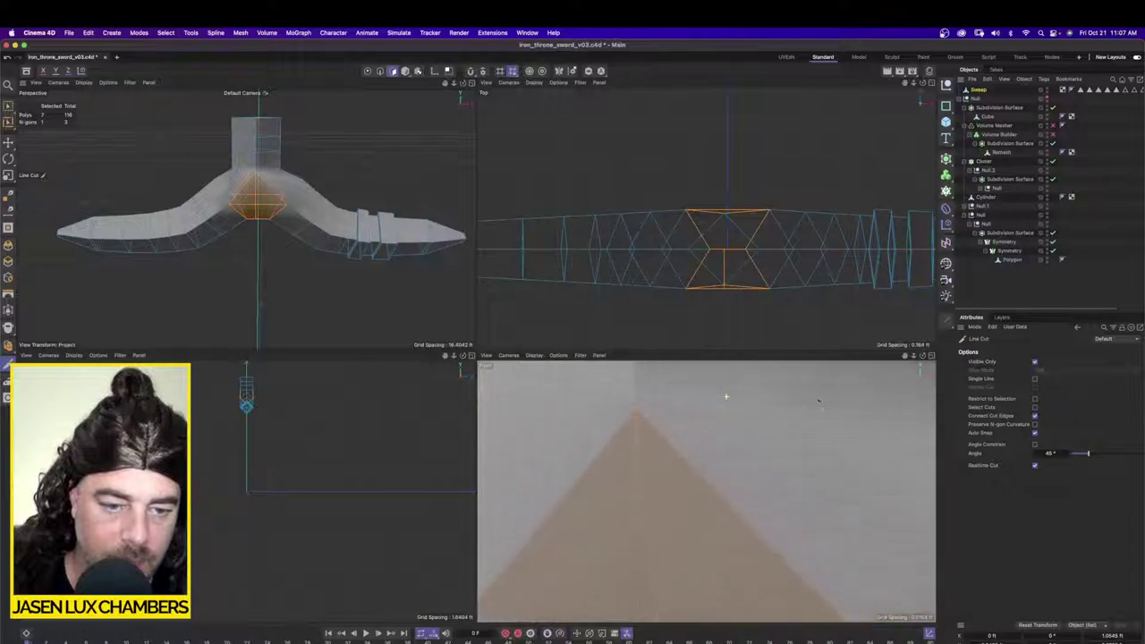
scroll(727, 396, "down", 8)
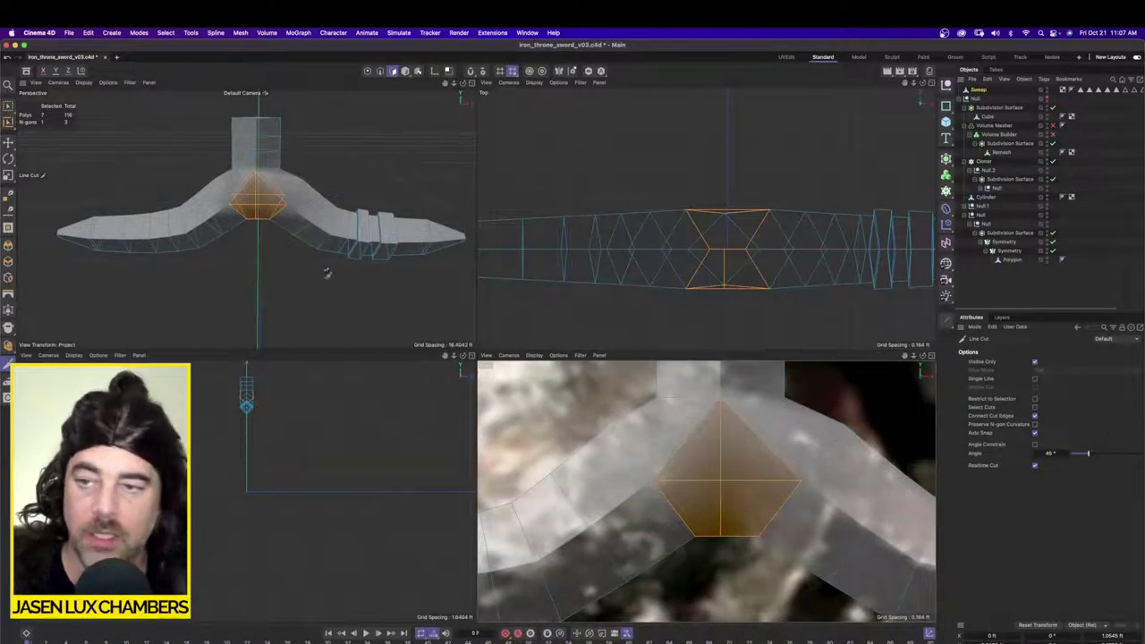
scroll(328, 273, "up", 10)
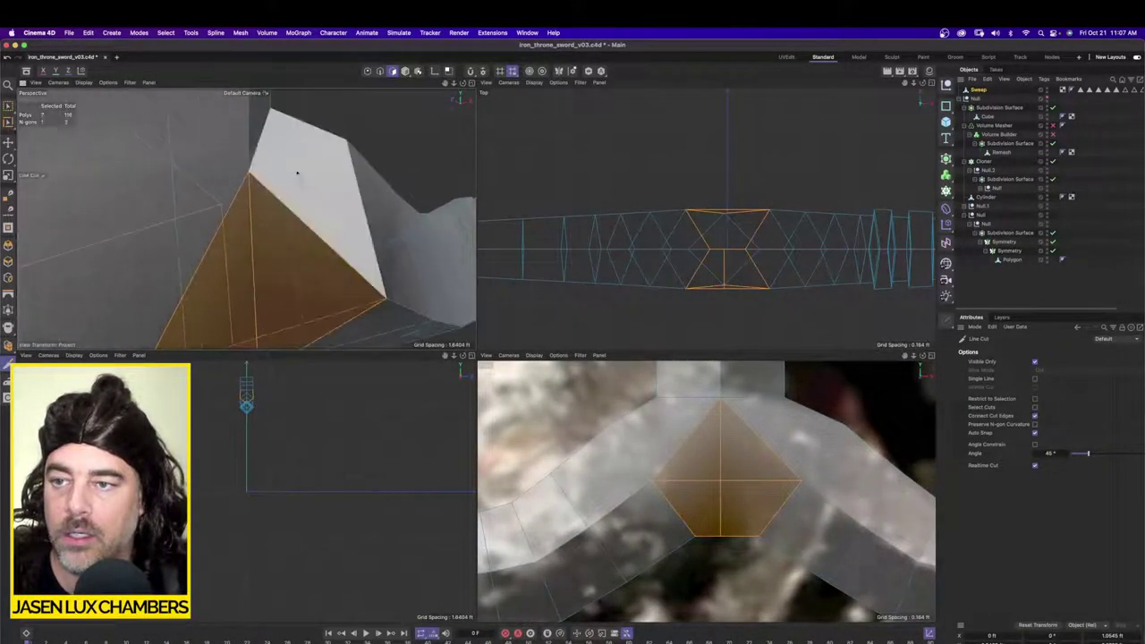
left_click_drag(297, 173, 255, 176, "alt")
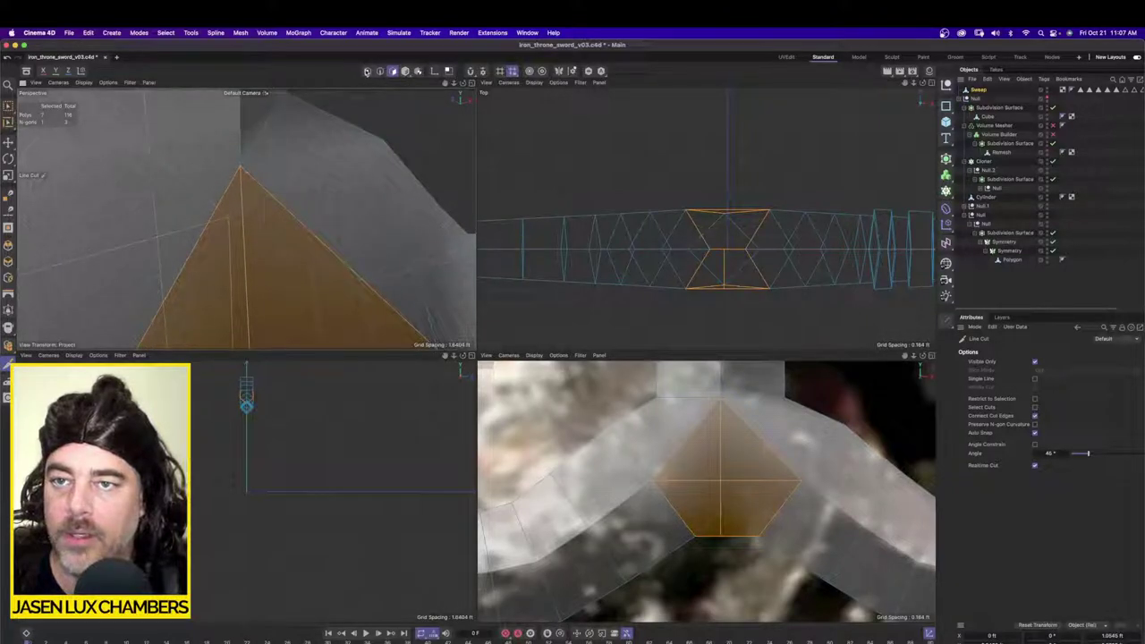
left_click(367, 70)
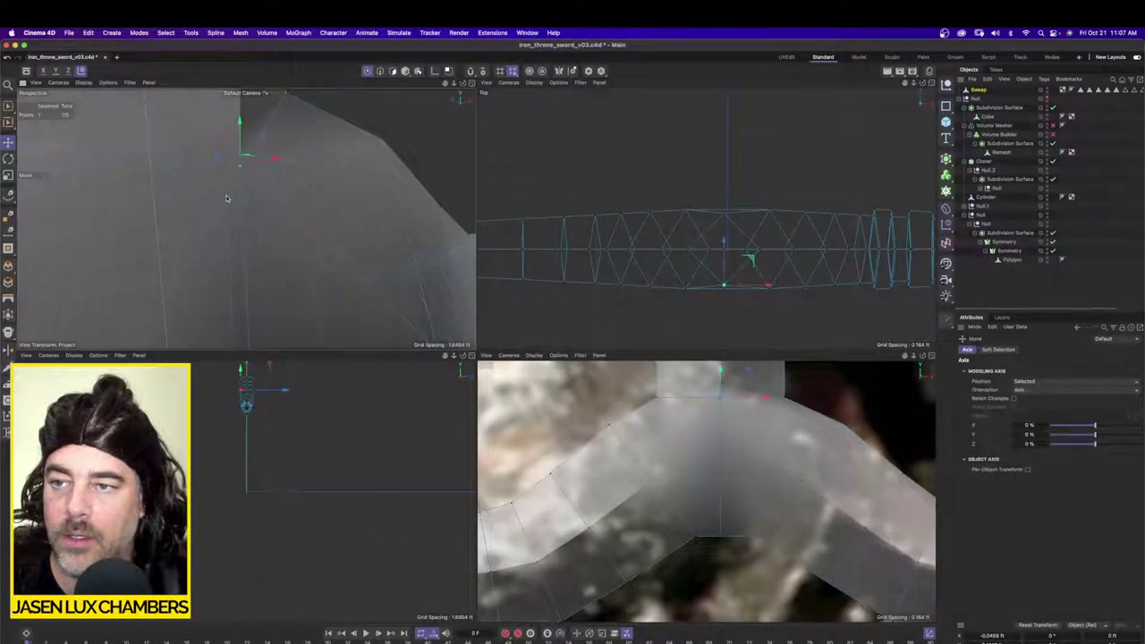
left_click(401, 149)
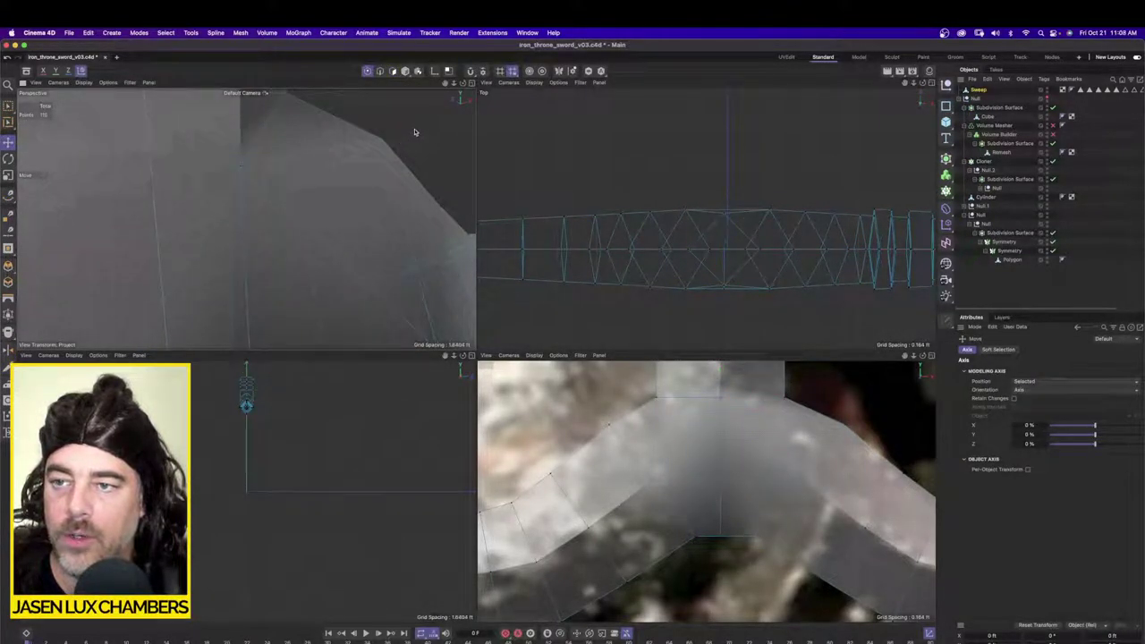
left_click(238, 169)
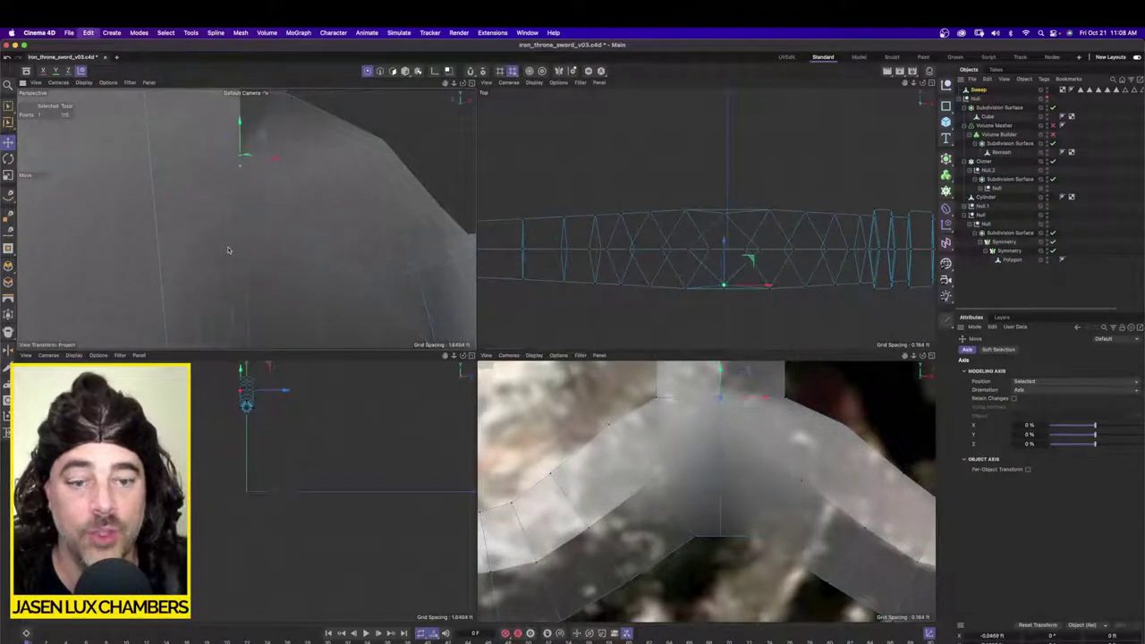
left_click(721, 484)
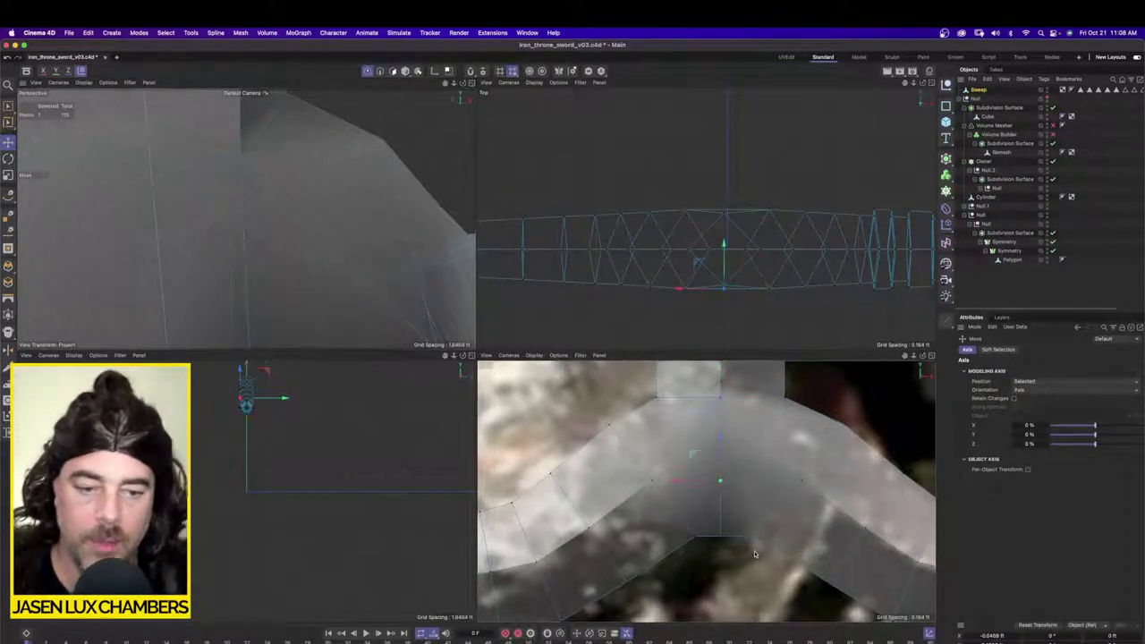
left_click_drag(345, 255, 304, 217, "alt")
left_click_drag(265, 310, 288, 271)
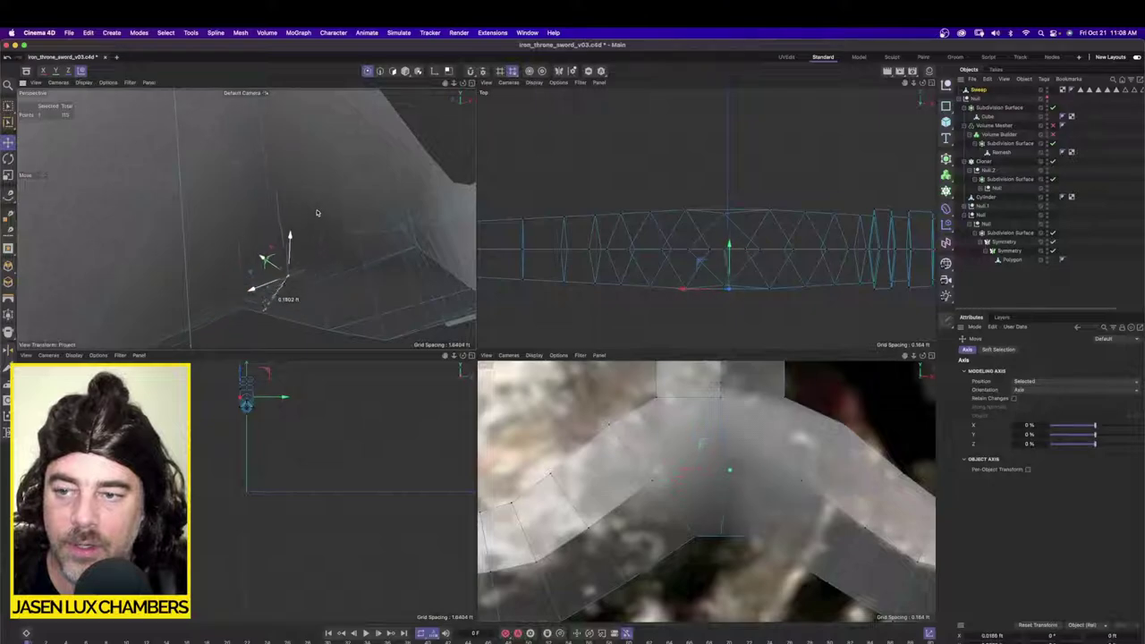
key("super+z")
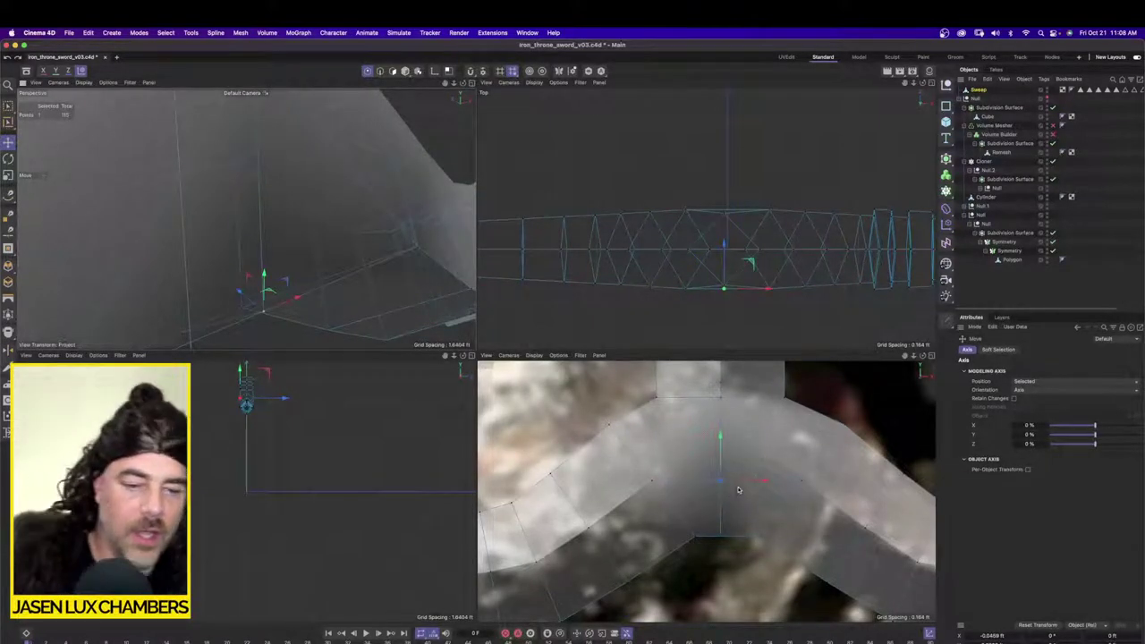
Step: Return to polygon mode, rectangle-select the left half of the crossguard in the front view and delete its polygons
scroll(775, 475, "down", 8)
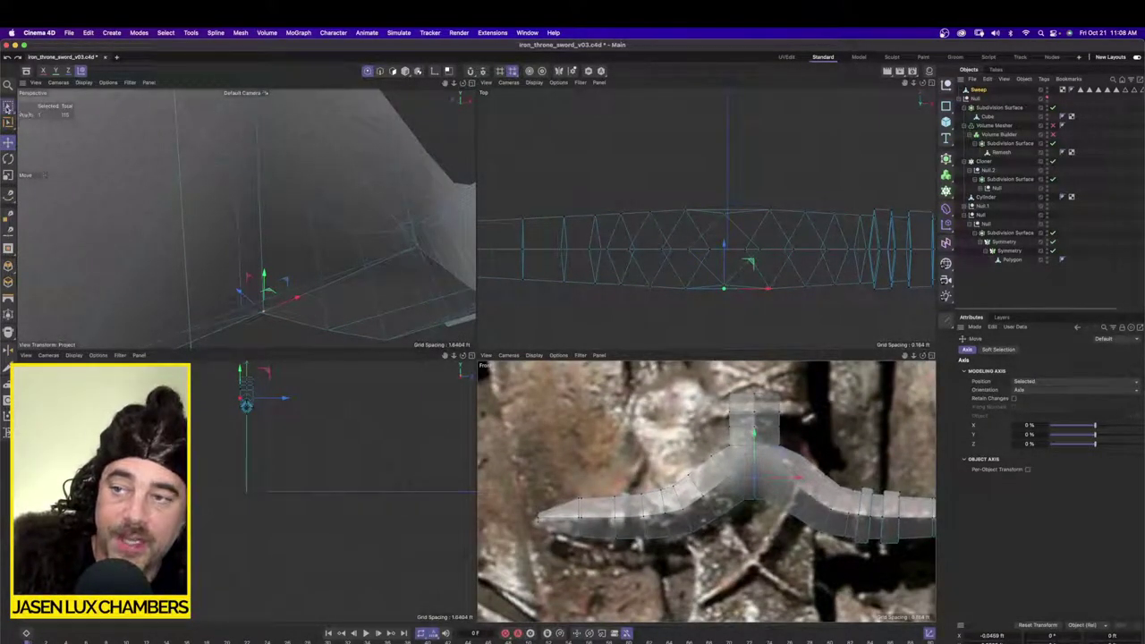
left_click_drag(7, 108, 41, 137)
left_click(393, 71)
scroll(819, 465, "down", 3)
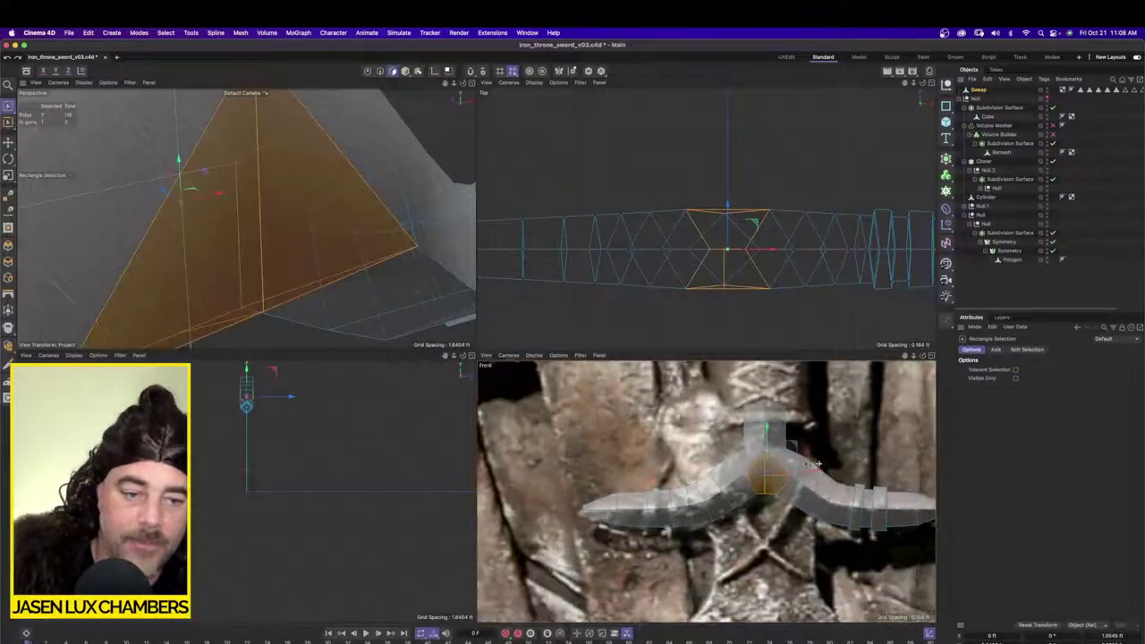
left_click_drag(566, 380, 779, 588)
key("Delete")
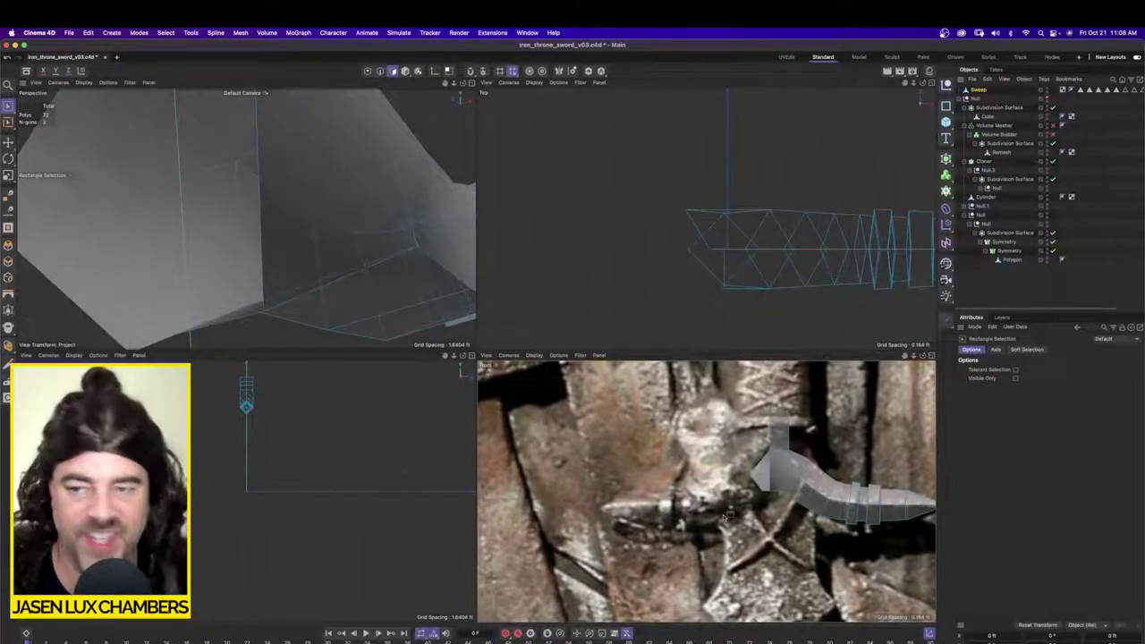
Step: In point mode, delete the stray leftover point beyond the crossguard's cut side and rectangle-select the points along the open centre edge
scroll(147, 126, "down", 10)
left_click_drag(248, 204, 299, 235, "alt")
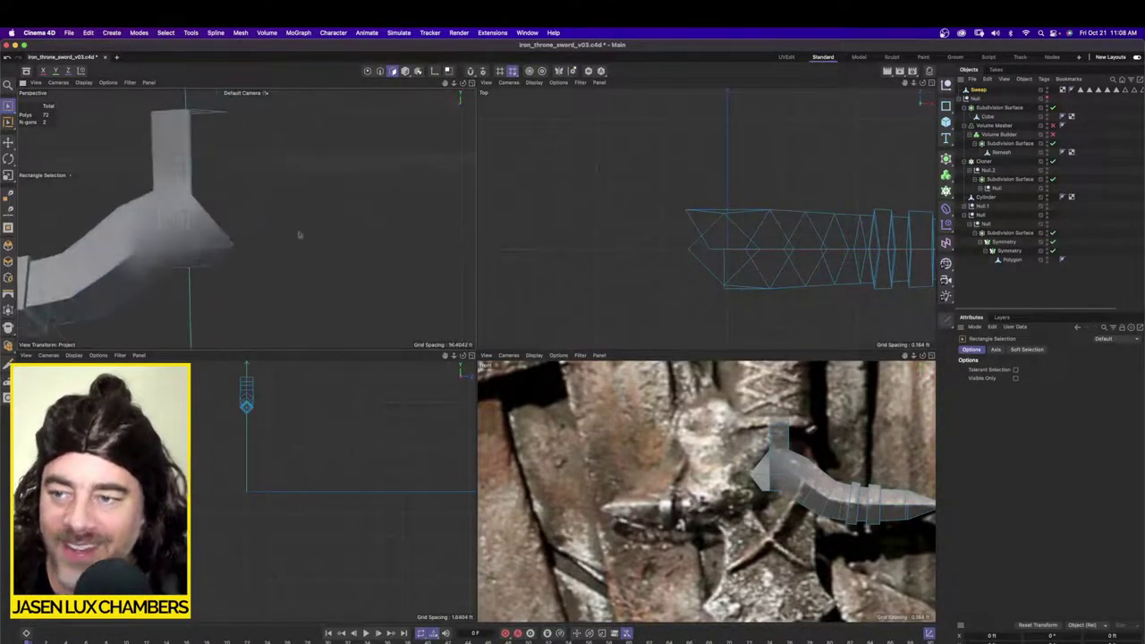
scroll(224, 228, "up", 3)
left_click_drag(223, 229, 269, 260, "alt")
left_click(368, 72)
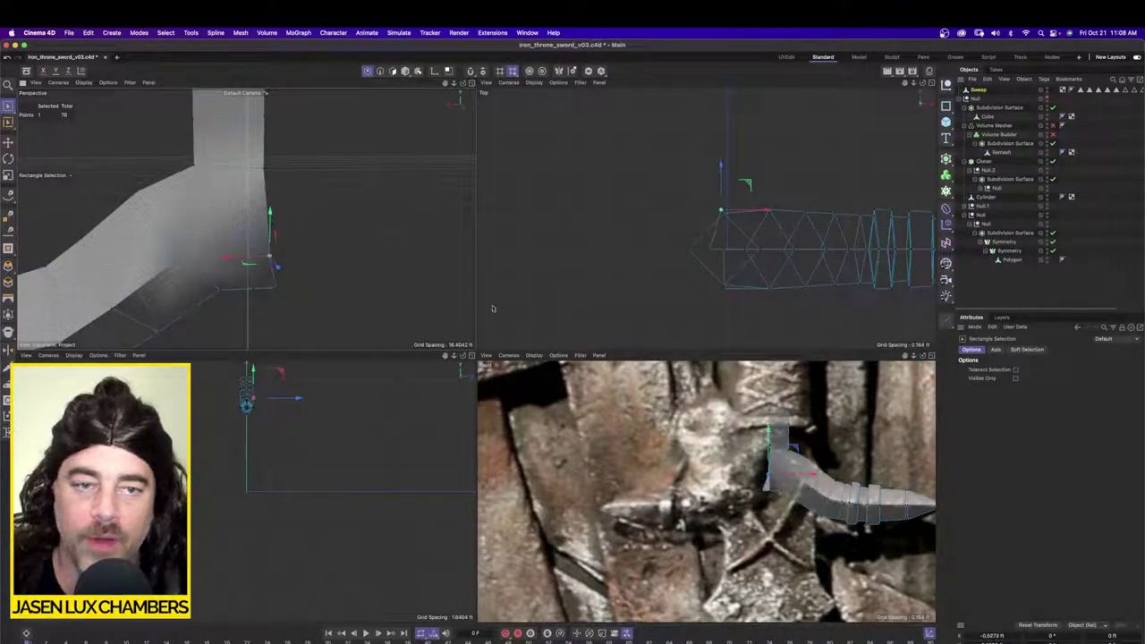
left_click_drag(637, 170, 730, 327)
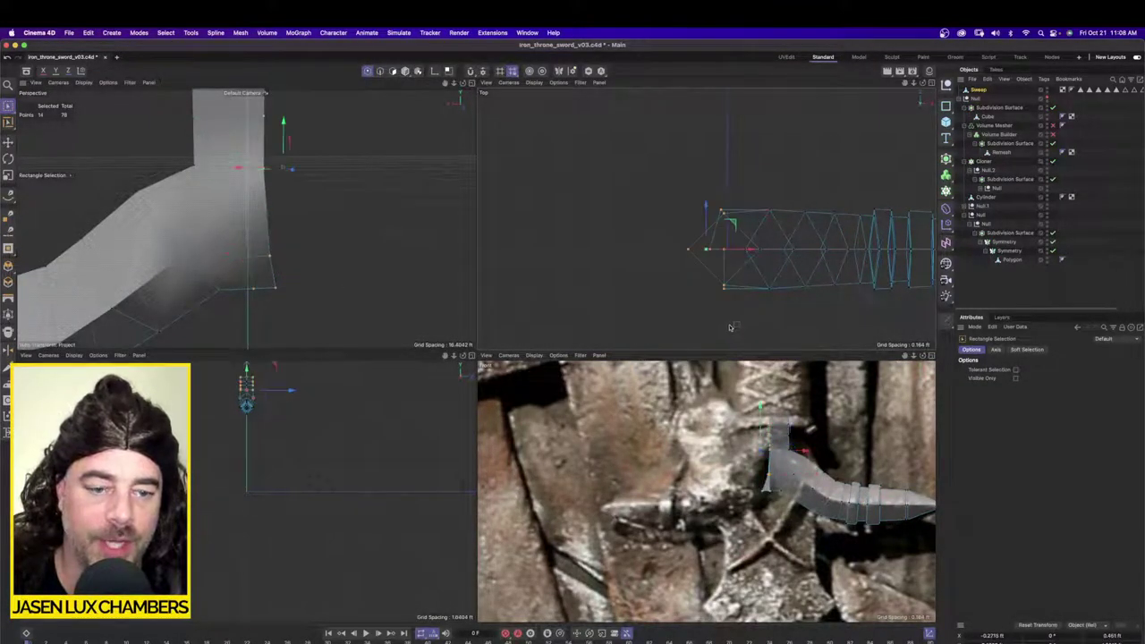
scroll(797, 413, "up", 5)
left_click_drag(731, 393, 763, 598)
key("BackSpace")
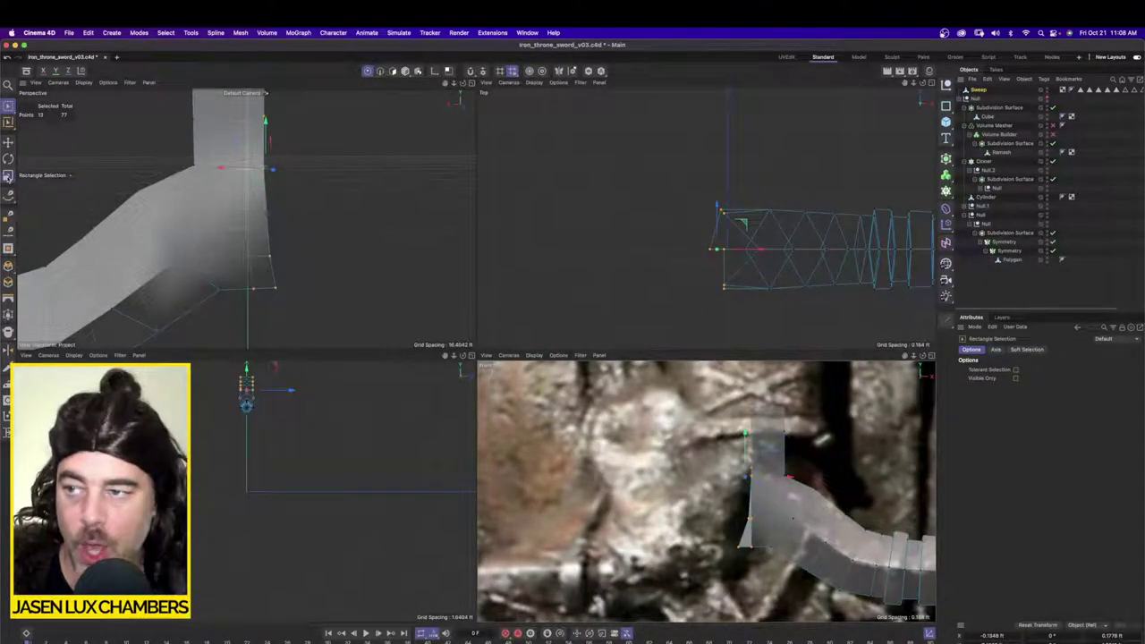
Step: Scale the selected centre-edge points flat along the crossguard's length and move them onto the world's centre line
key("t")
left_click_drag(701, 478, 744, 479)
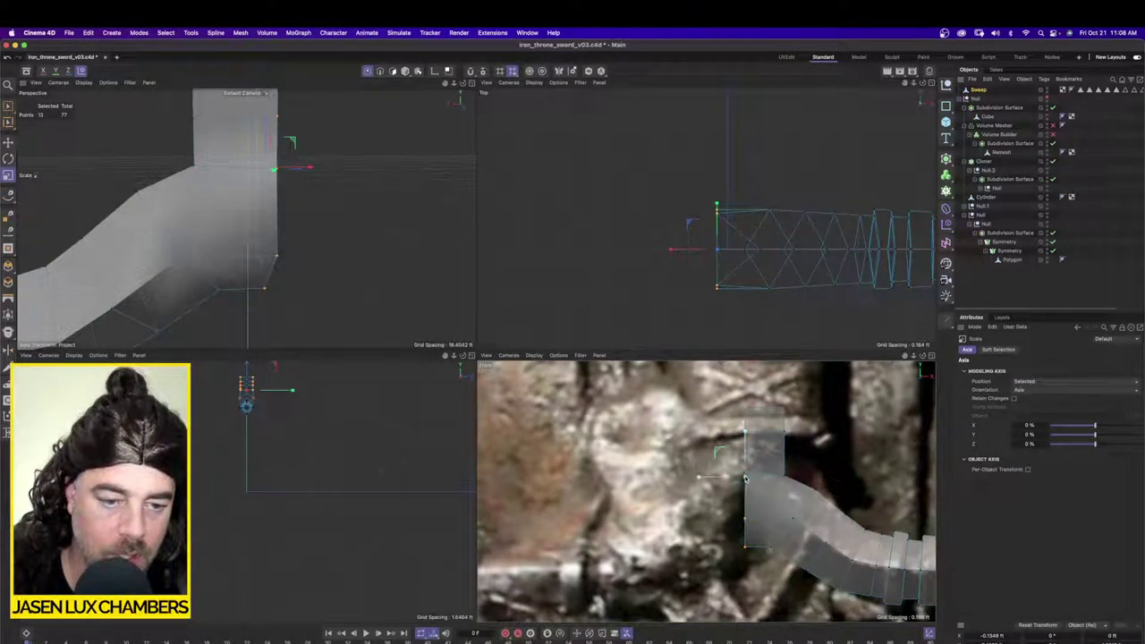
left_click(9, 143)
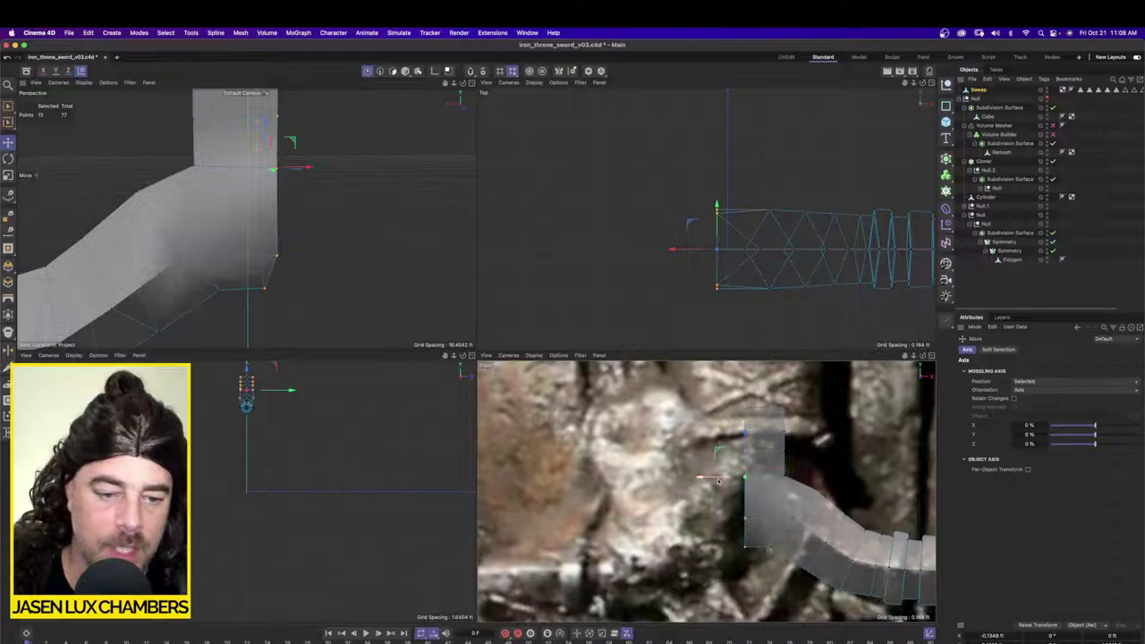
left_click_drag(719, 481, 730, 481)
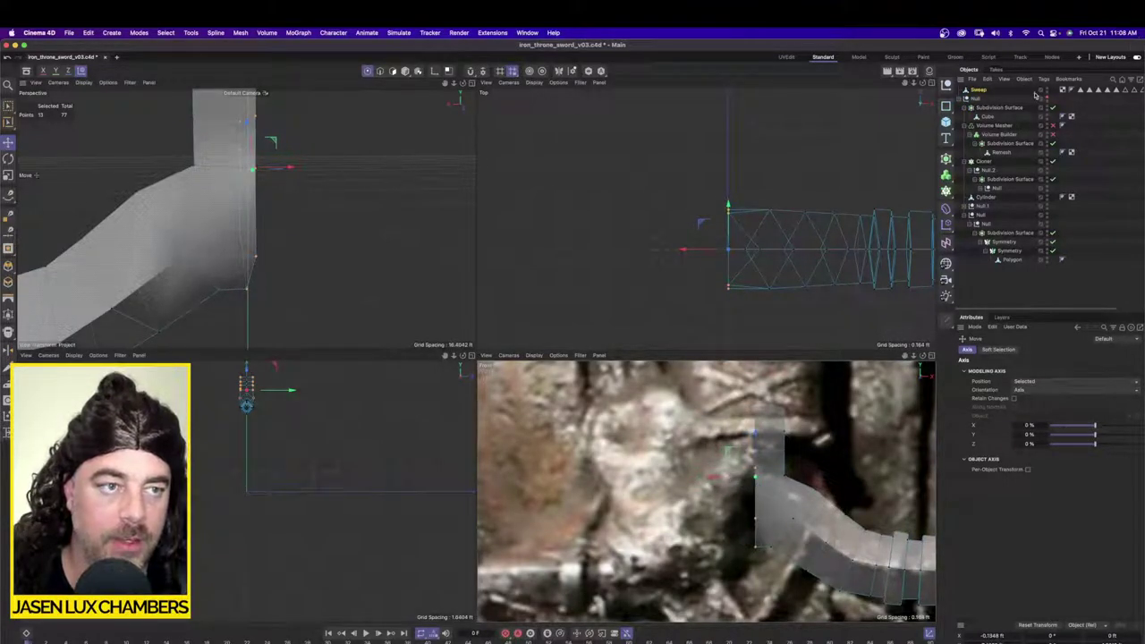
Step: Add a Symmetry generator, make the Sweep its child, and nudge the centre-edge points toward the mirror plane to close the seam
left_click(947, 160)
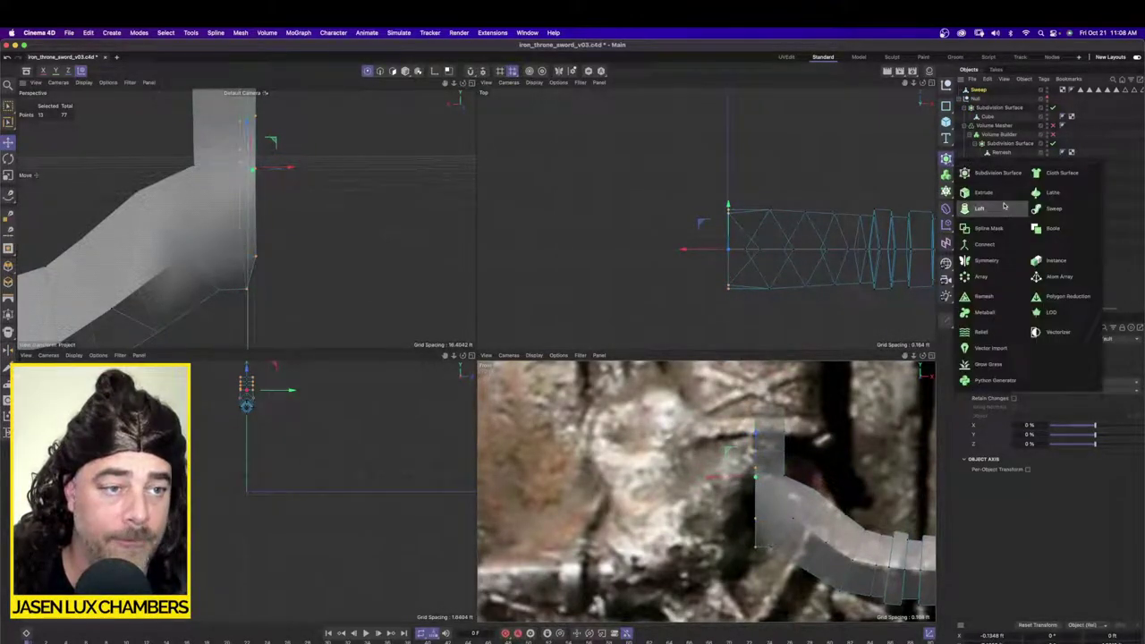
left_click(1002, 261)
left_click_drag(985, 98, 991, 92)
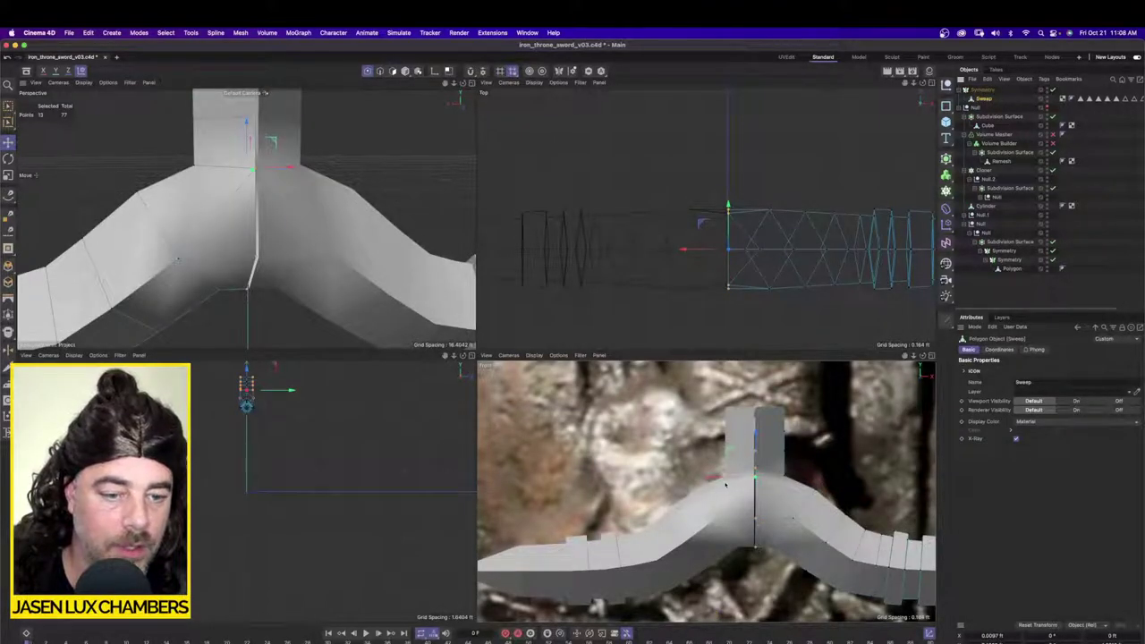
left_click_drag(721, 479, 715, 479)
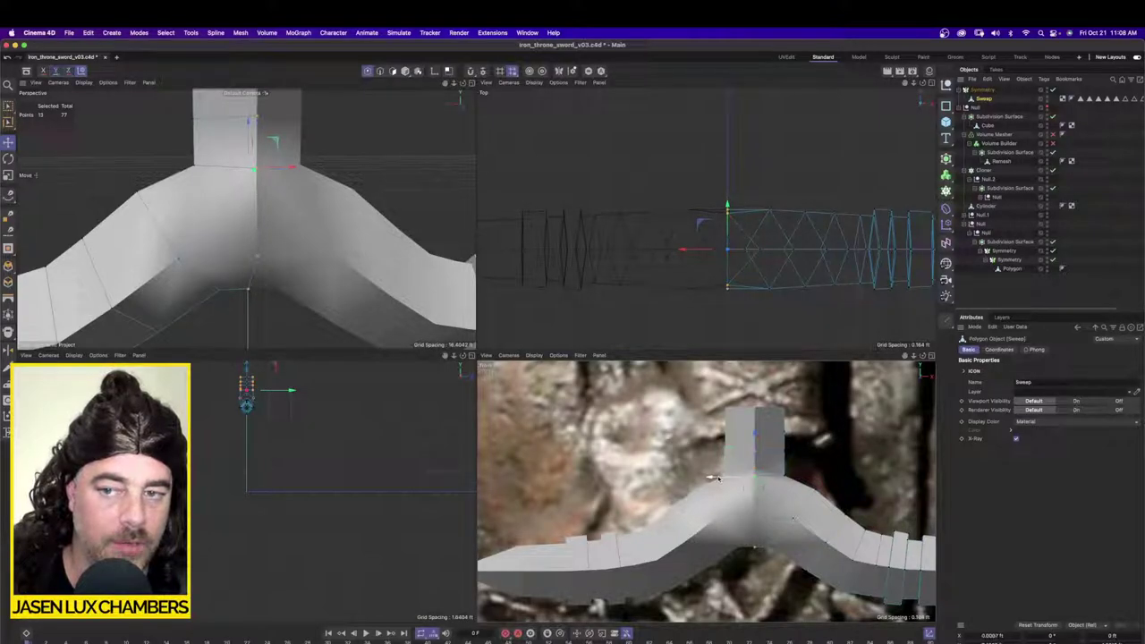
Step: Set the Symmetry object's weld tolerance to 0.1 ft and inspect the mirrored crossguard's centre seam in perspective
left_click(985, 91)
double_click(1021, 386)
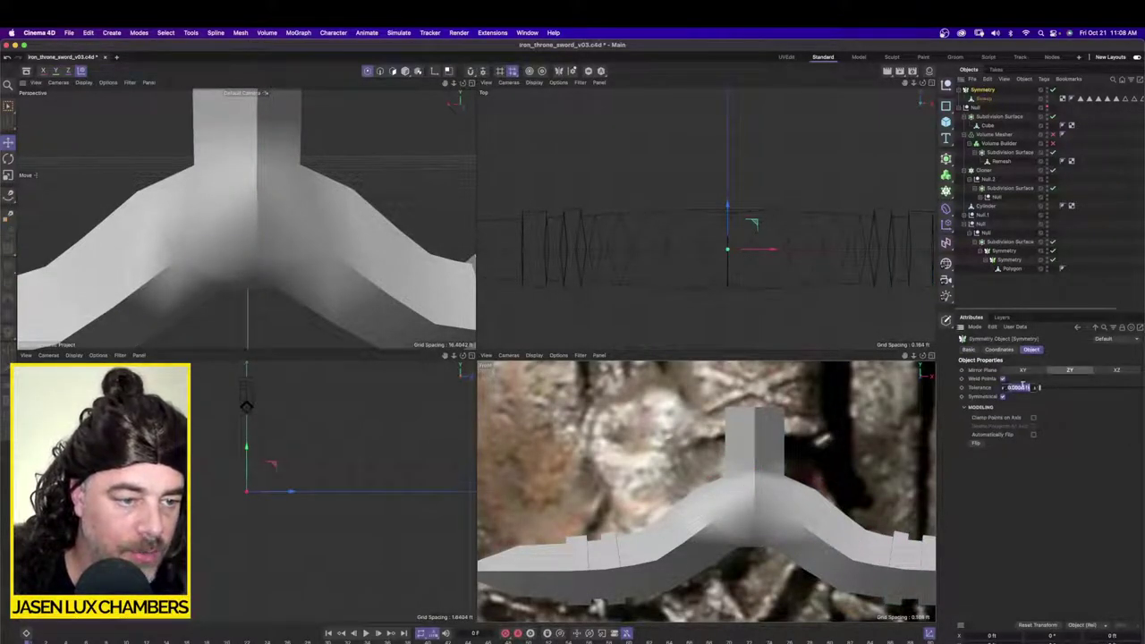
type(".1")
key("Return")
scroll(392, 255, "down", 10)
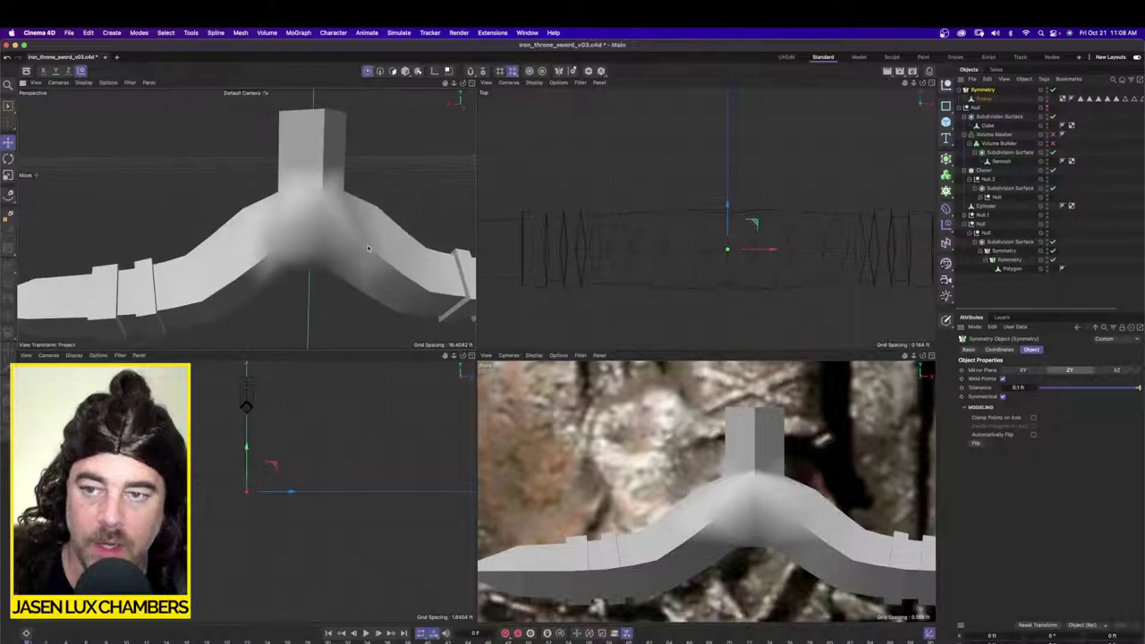
left_click_drag(394, 258, 319, 231, "alt")
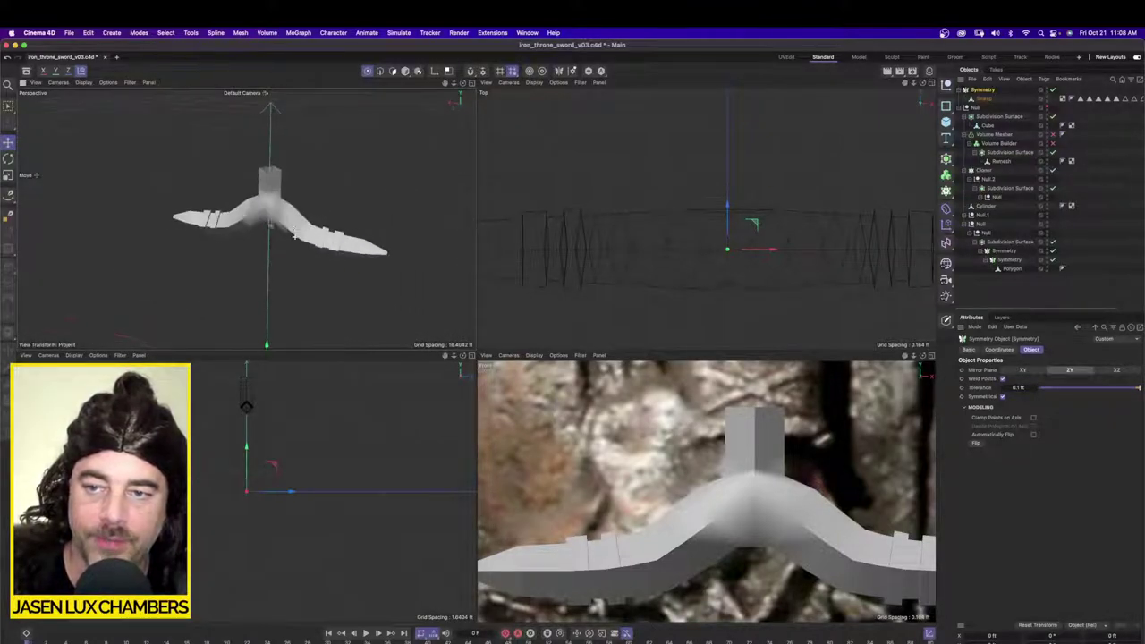
scroll(319, 231, "up", 5)
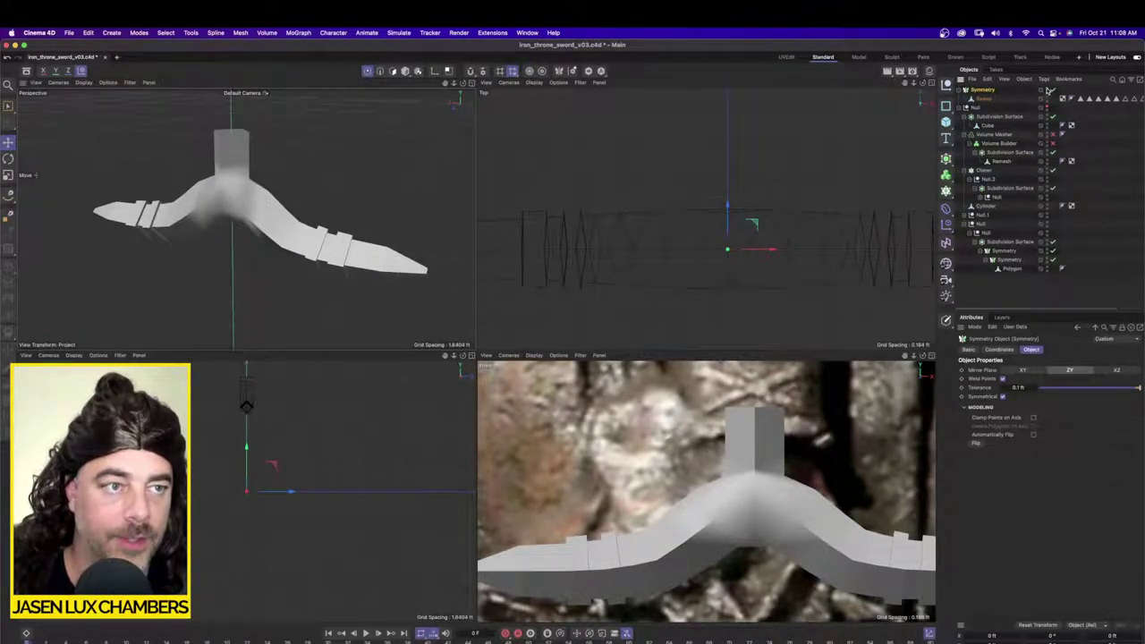
Step: Hide the Symmetry to study the reference crossguard, show it again, and inspect the reselected Sweep in perspective and polygon mode
left_click(1049, 91)
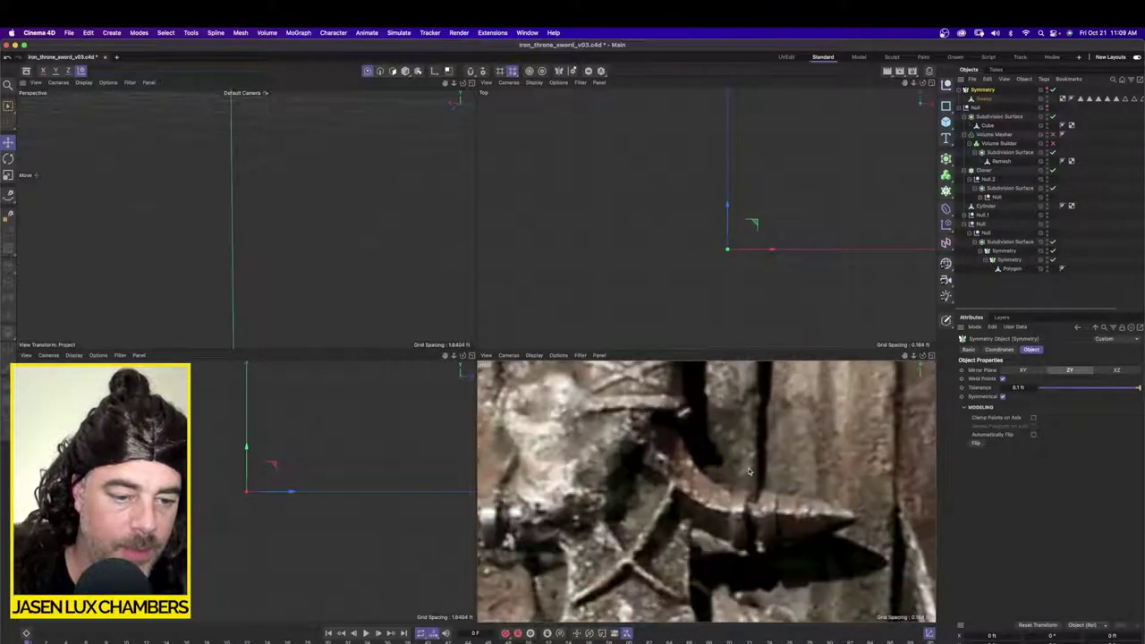
left_click(986, 100)
left_click(1049, 91)
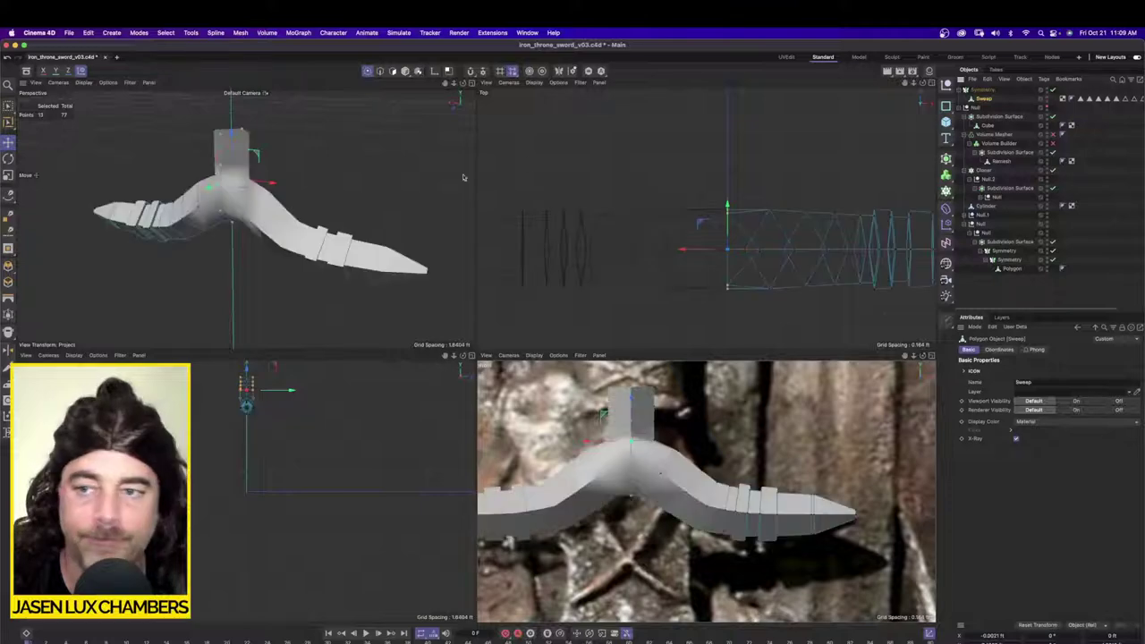
right_click_drag(254, 233, 329, 231, "alt")
left_click_drag(329, 231, 336, 223, "alt")
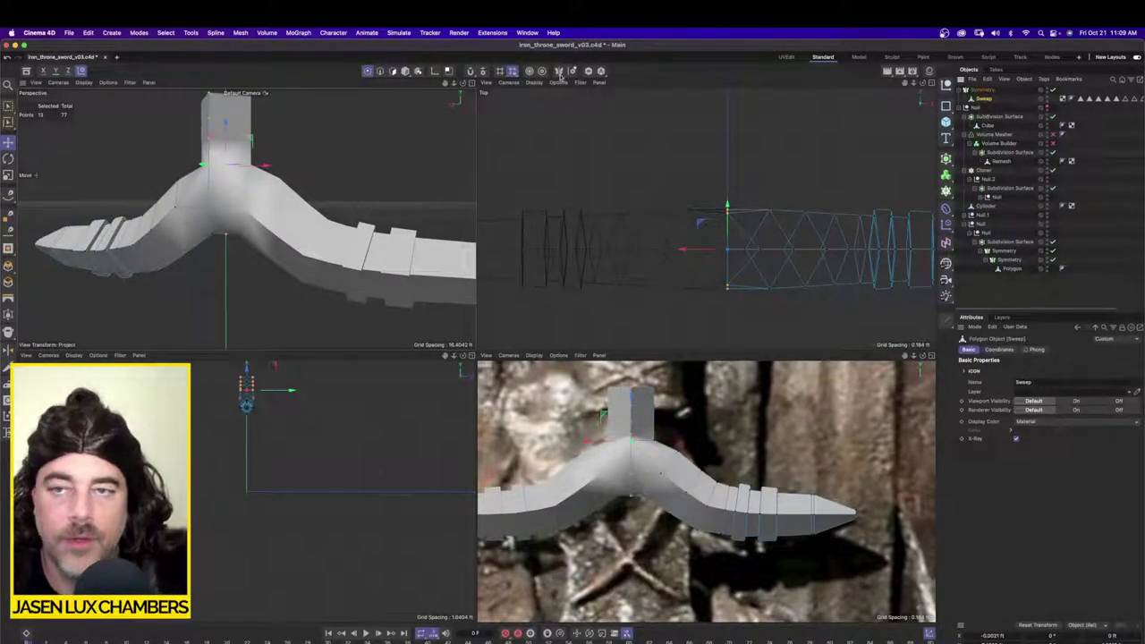
left_click(391, 71)
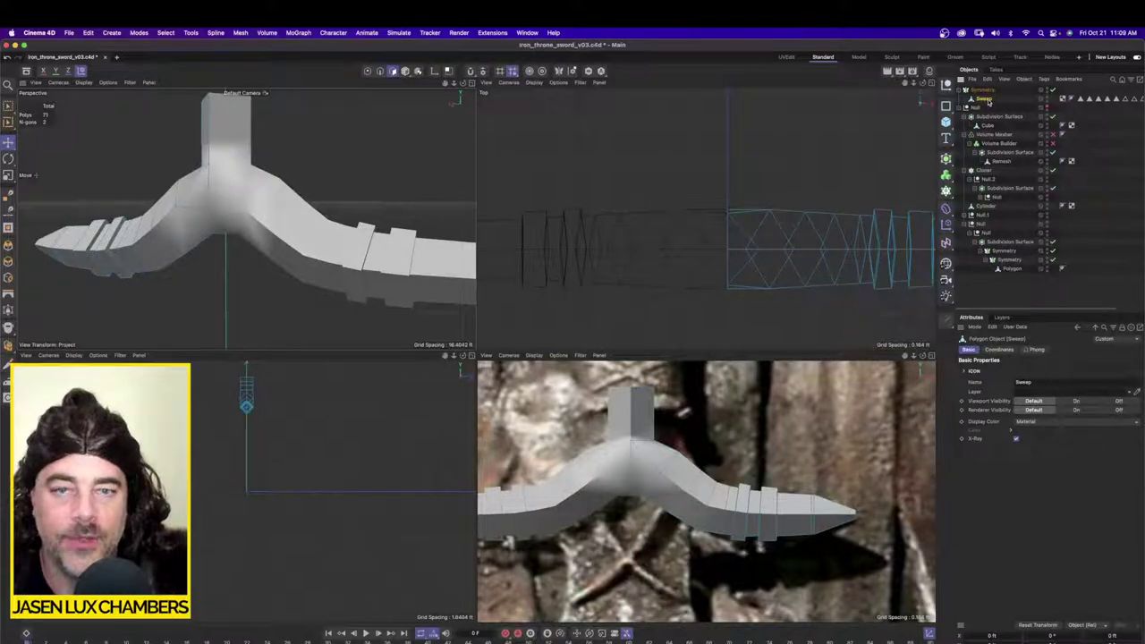
Step: Loop-select the polygon rings between the two crossguard bands and along the curved arm toward the centre
left_click_drag(206, 241, 454, 261, "alt")
left_click(190, 34)
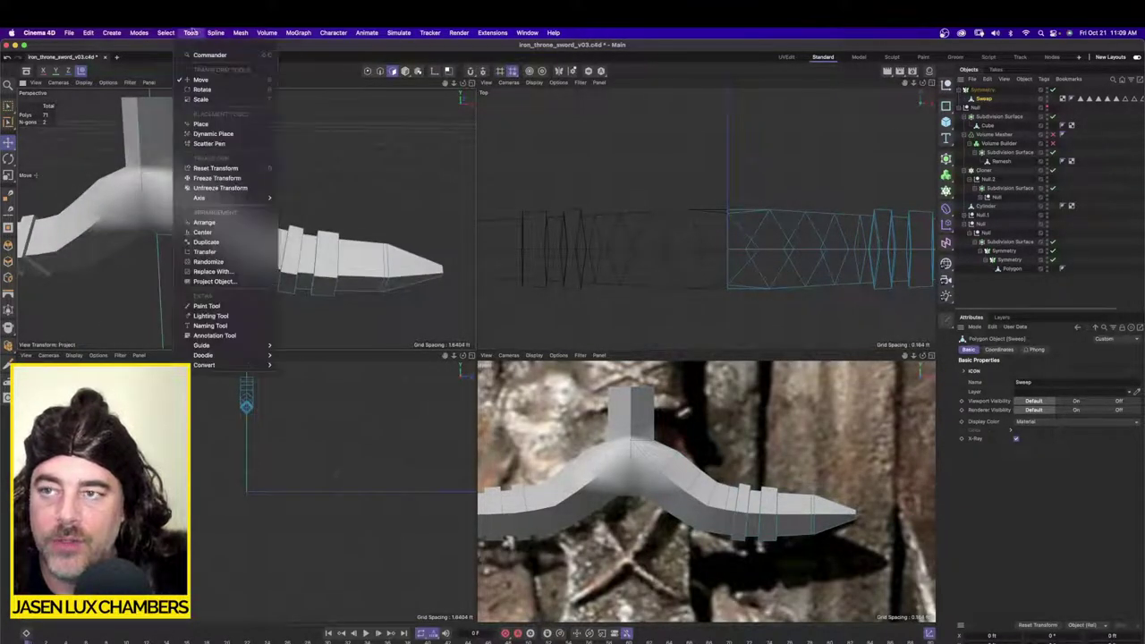
mouse_move(166, 33)
left_click(197, 138)
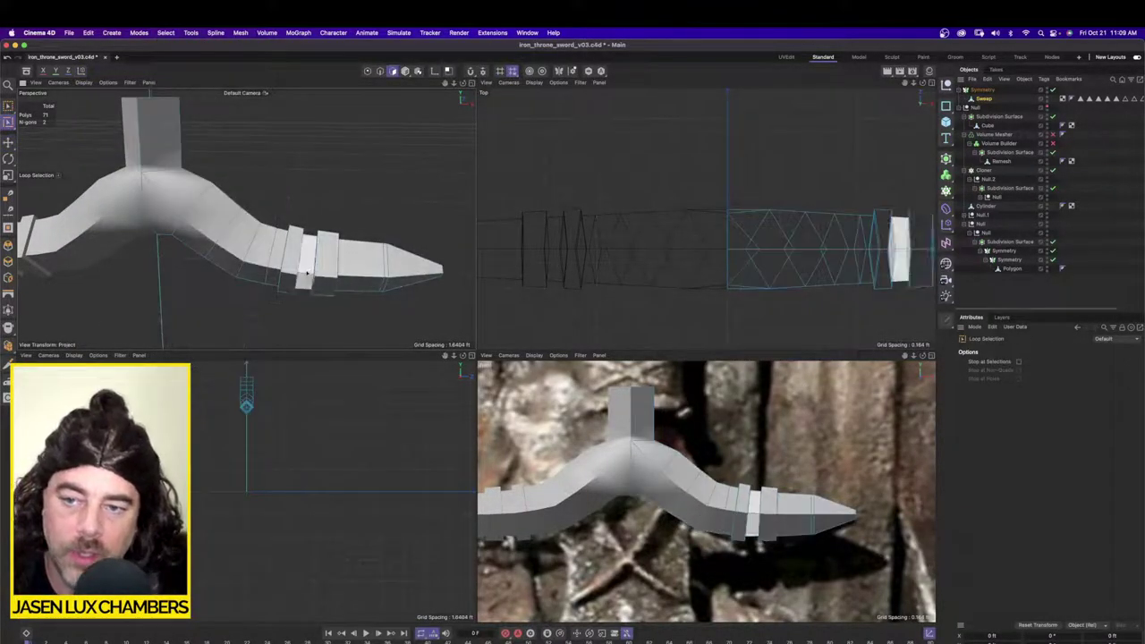
left_click(307, 273)
left_click(274, 267)
left_click(255, 263)
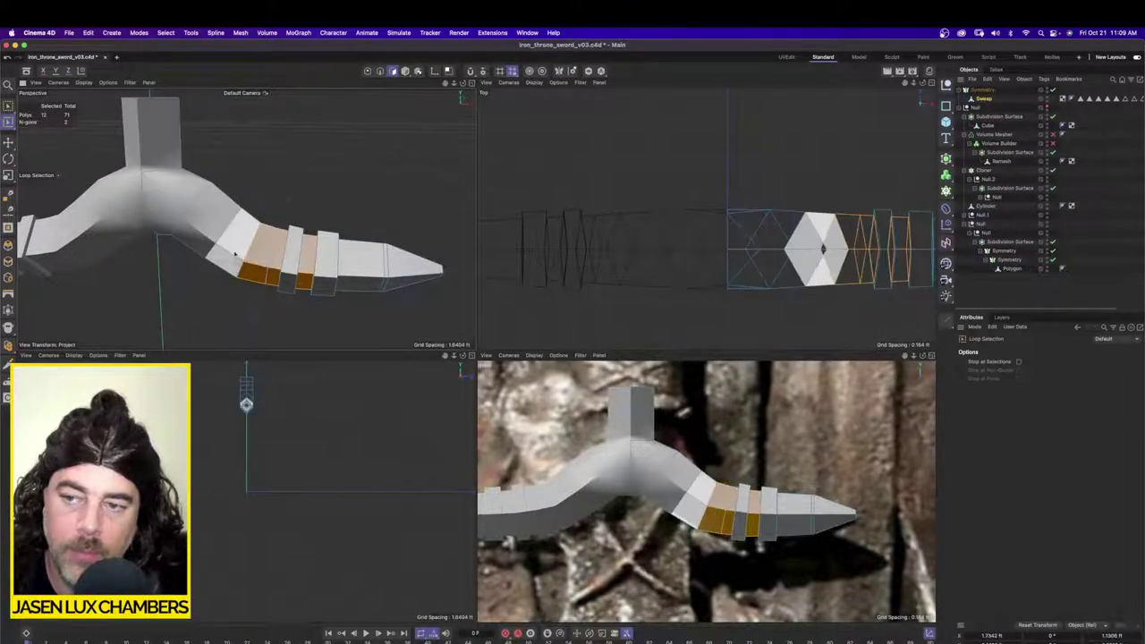
left_click_drag(236, 255, 317, 159)
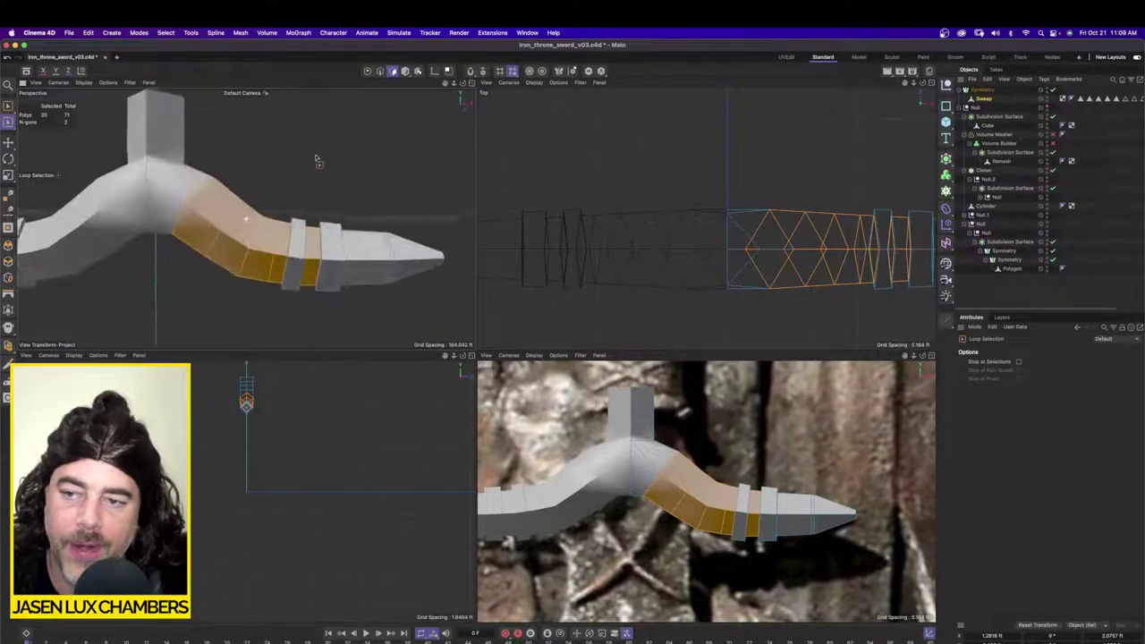
Step: Shrink the selected arm loops inward with Normal Scale so the arm becomes thinner than the two bands
middle_click(447, 133)
left_click(236, 32)
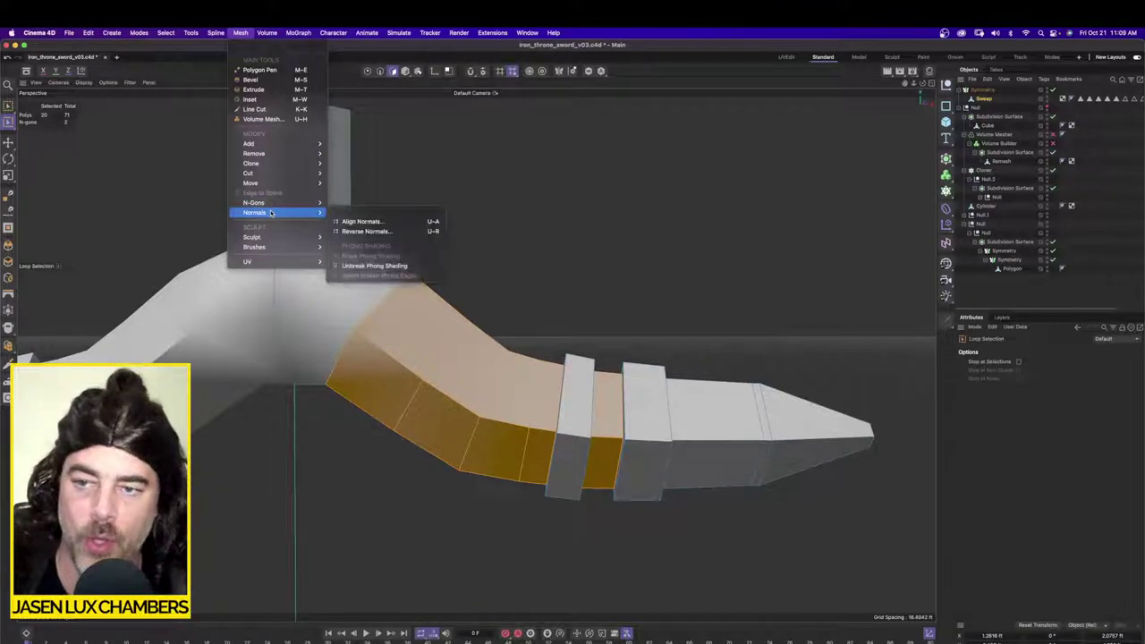
mouse_move(272, 31)
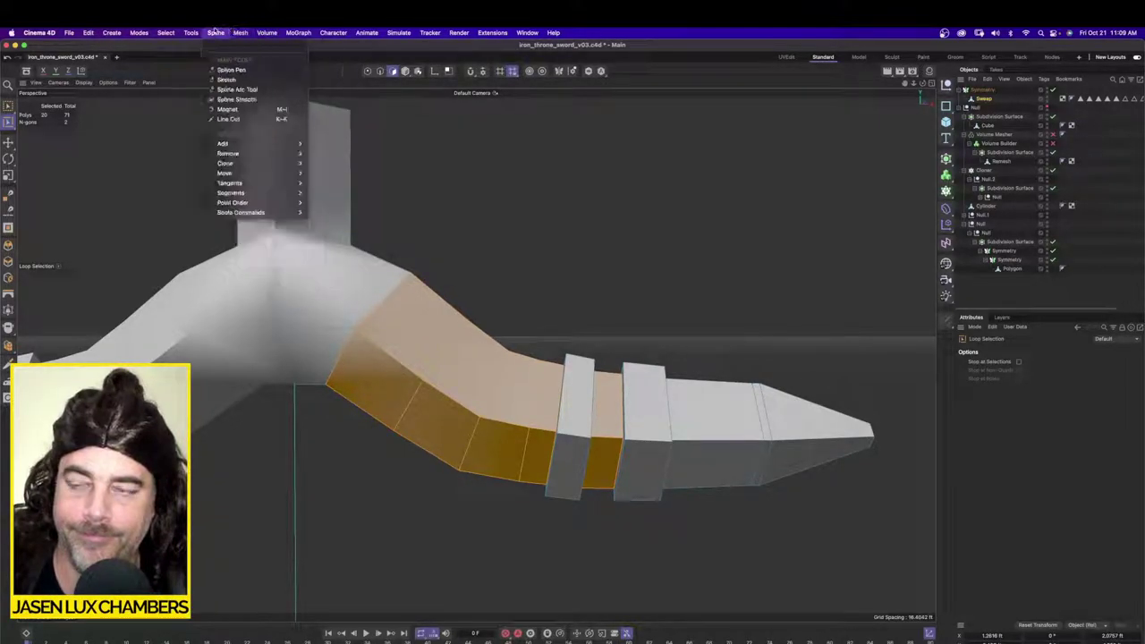
mouse_move(234, 33)
mouse_move(264, 215)
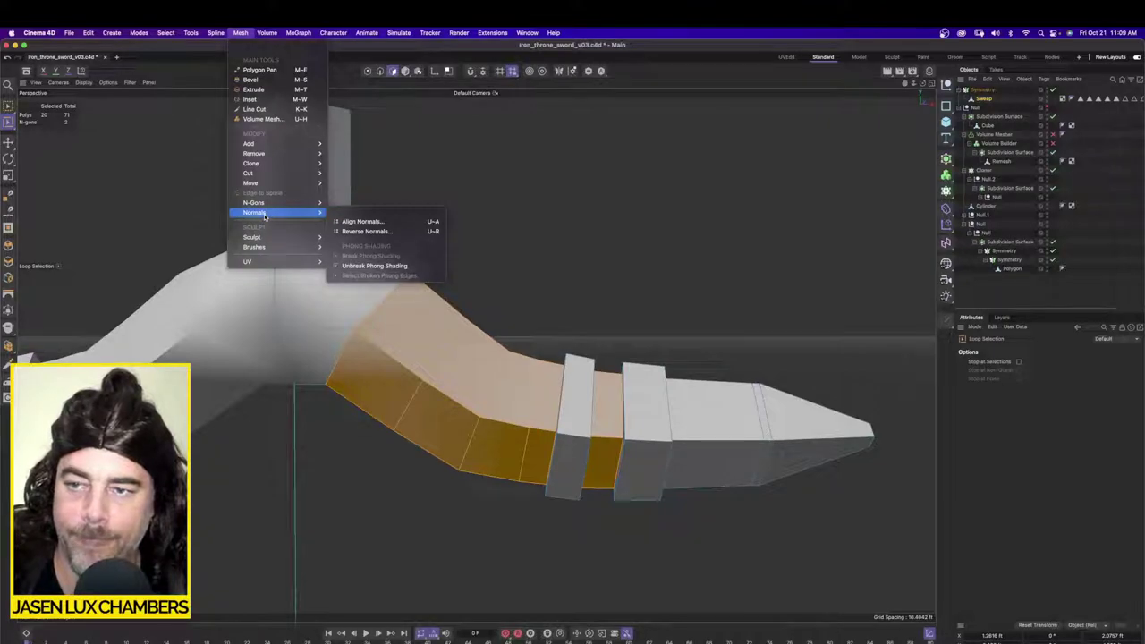
mouse_move(253, 183)
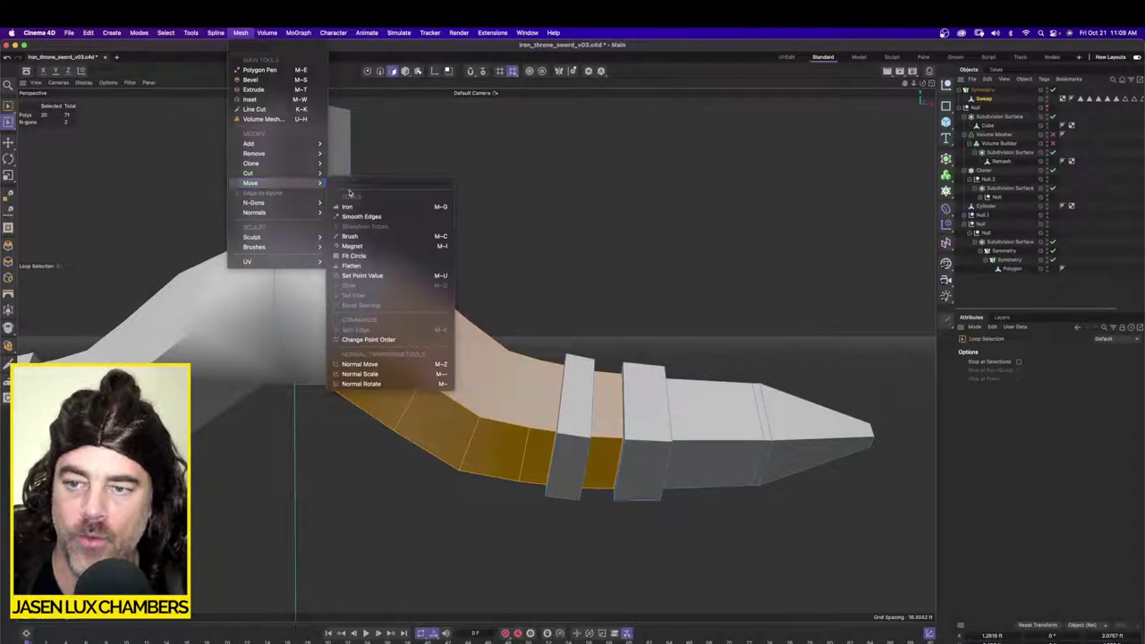
left_click(366, 375)
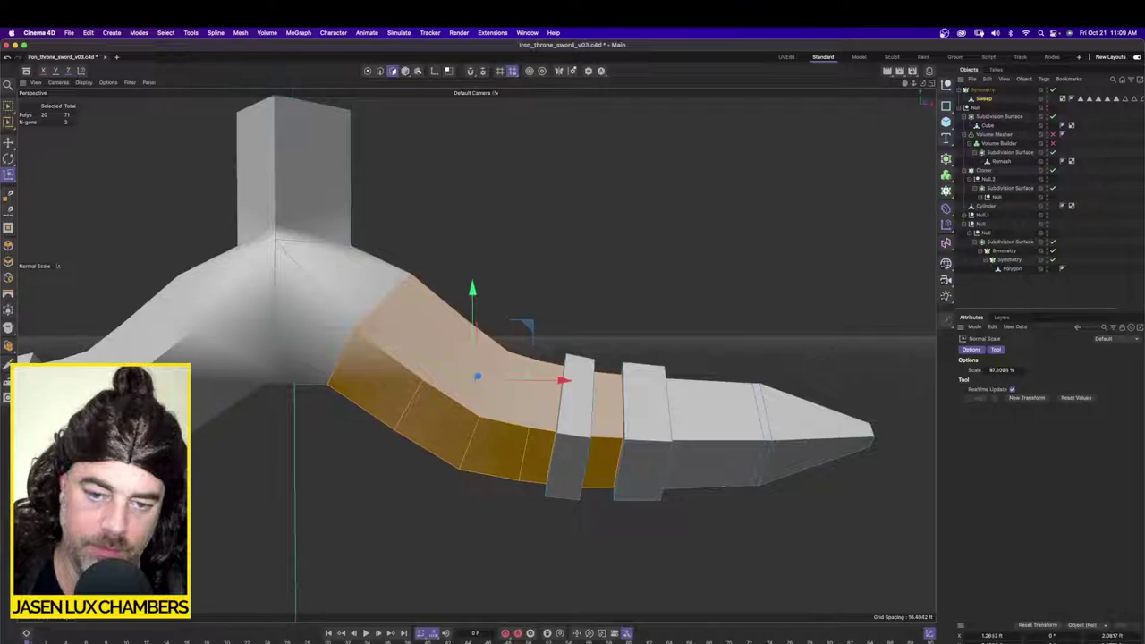
left_click_drag(366, 375, 297, 375)
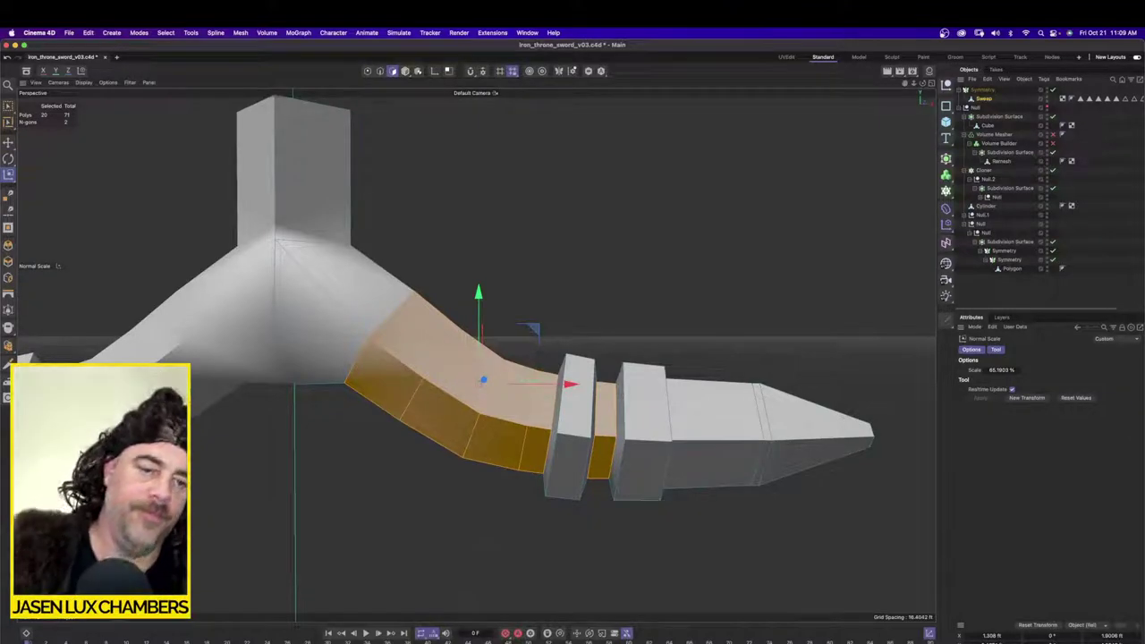
left_click_drag(294, 375, 293, 375)
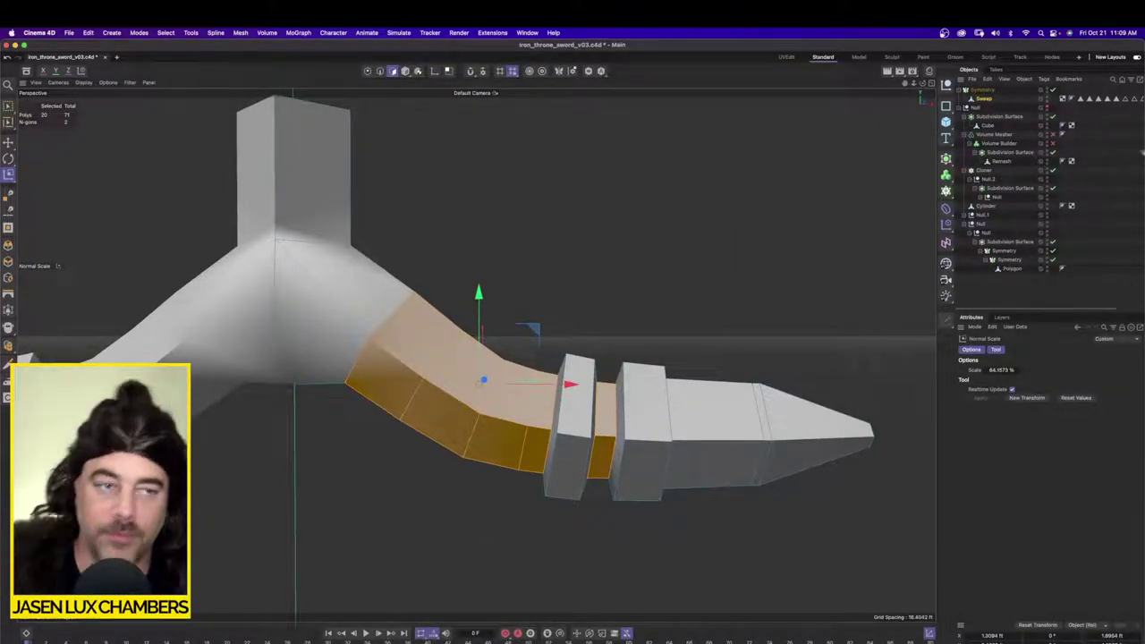
Step: Reselect the Sweep, turn on modelling symmetry, switch to point mode and select a point on the arm's upper edge
left_click_drag(465, 358, 498, 356, "alt")
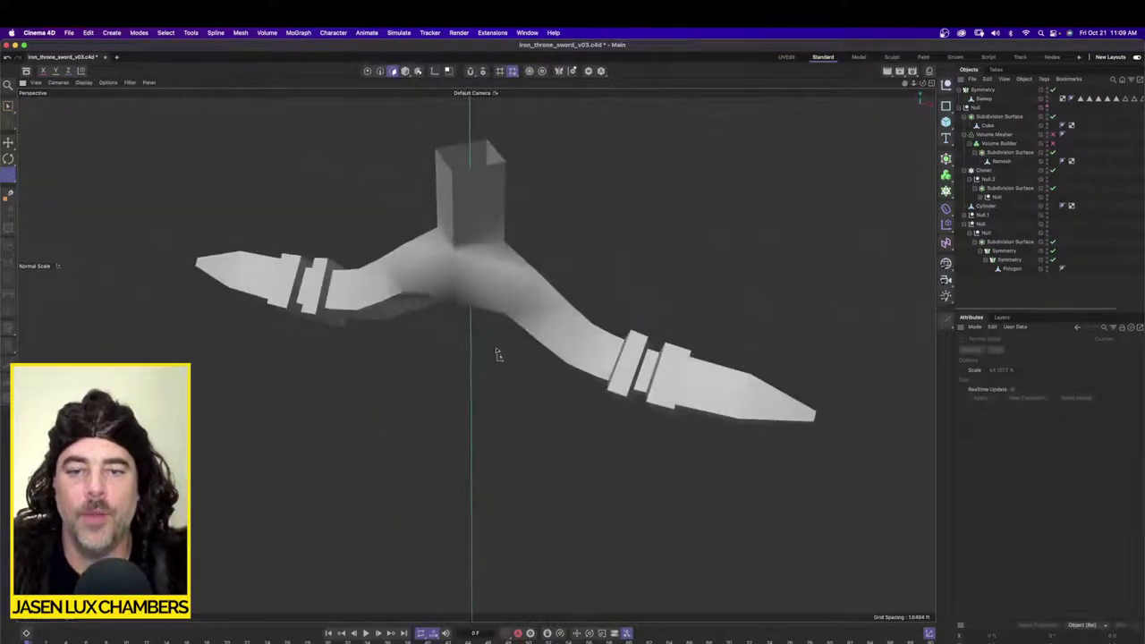
left_click(984, 100)
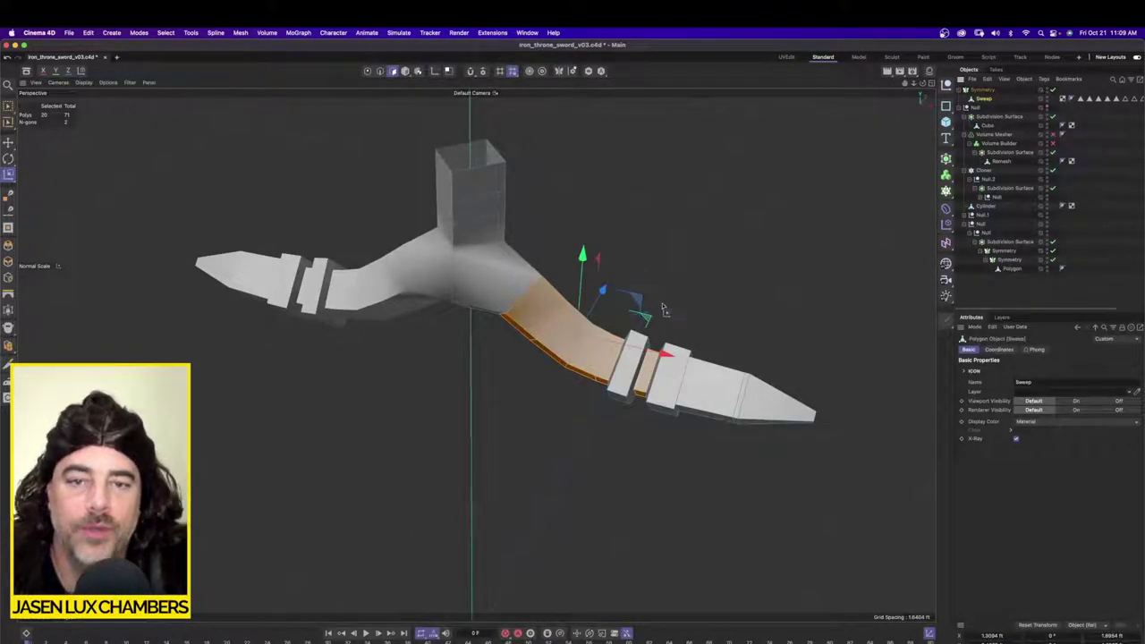
left_click(562, 71)
left_click(367, 71)
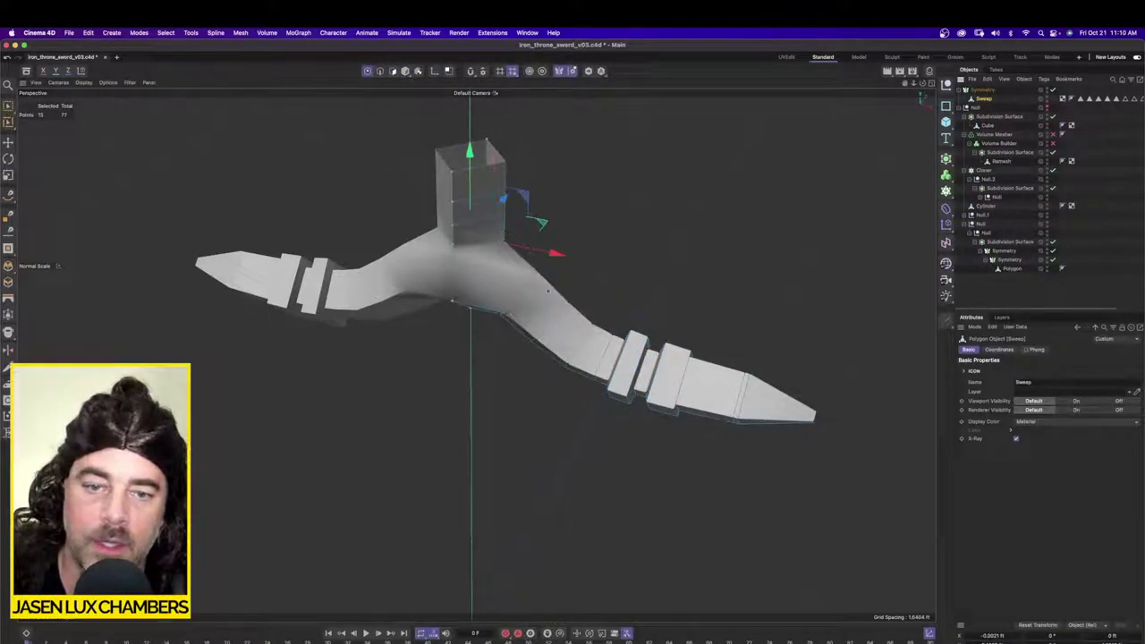
left_click(544, 279)
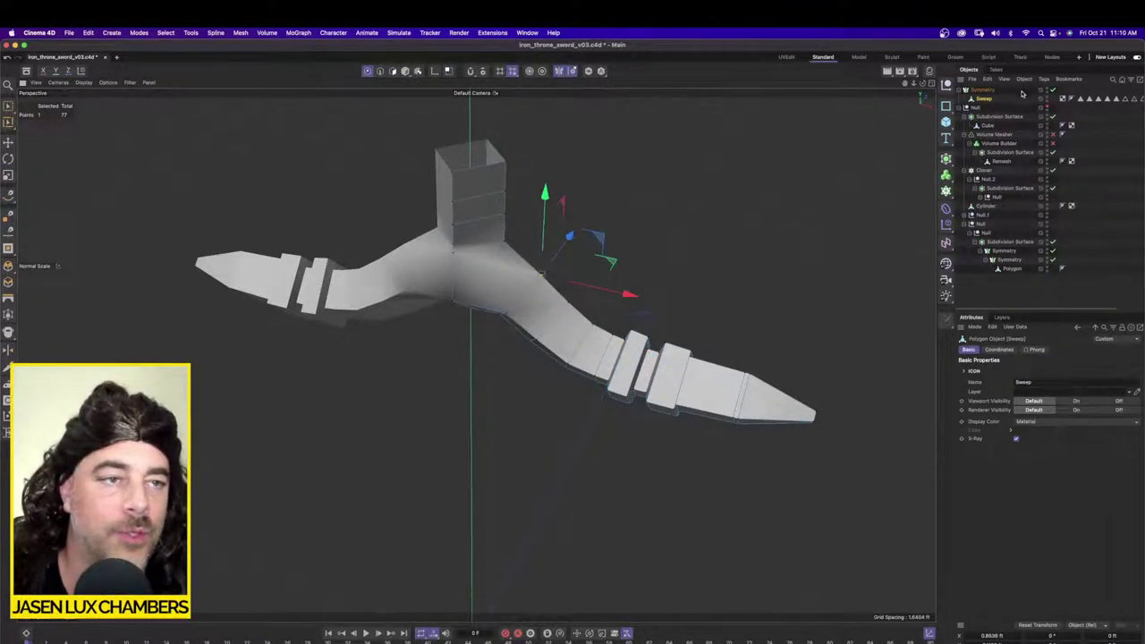
Step: Merge the Symmetry into one mesh with Connect Objects + Delete and select points on one arm to test mirrored selection
right_click(981, 92)
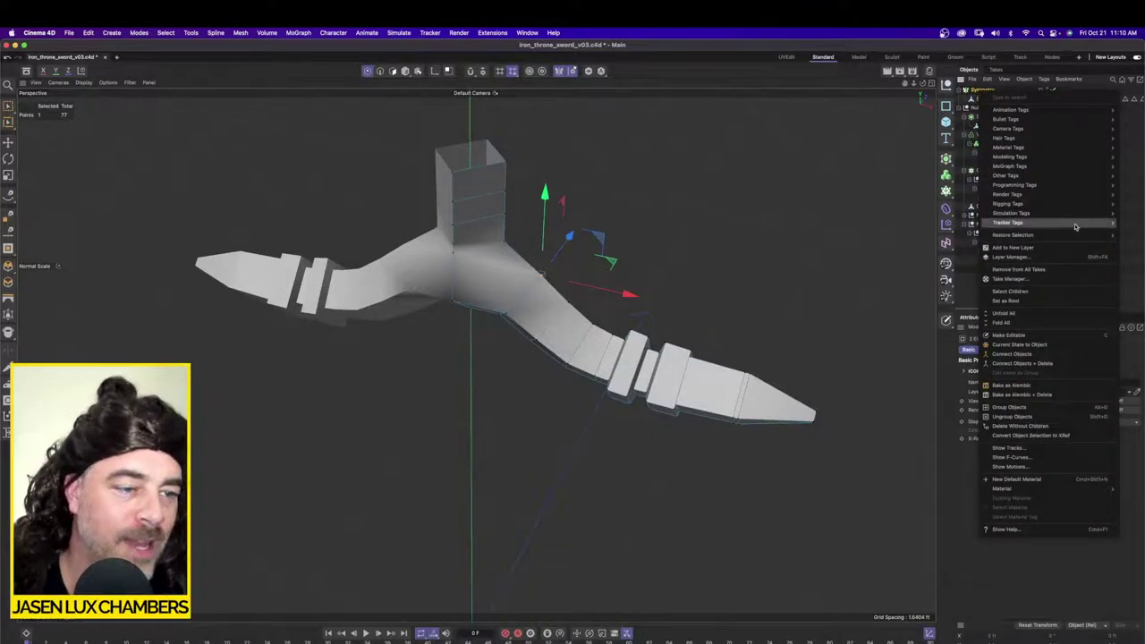
left_click(1020, 363)
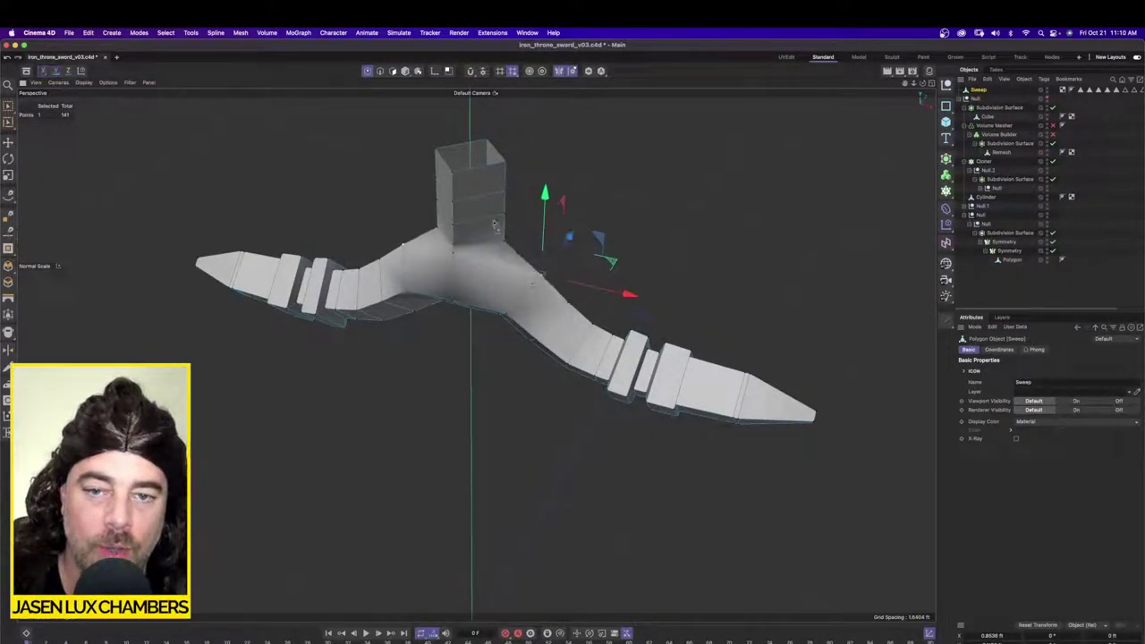
left_click(502, 241)
left_click_drag(584, 261, 475, 352)
left_click(627, 331)
left_click(630, 332)
scroll(747, 301, "up", 5)
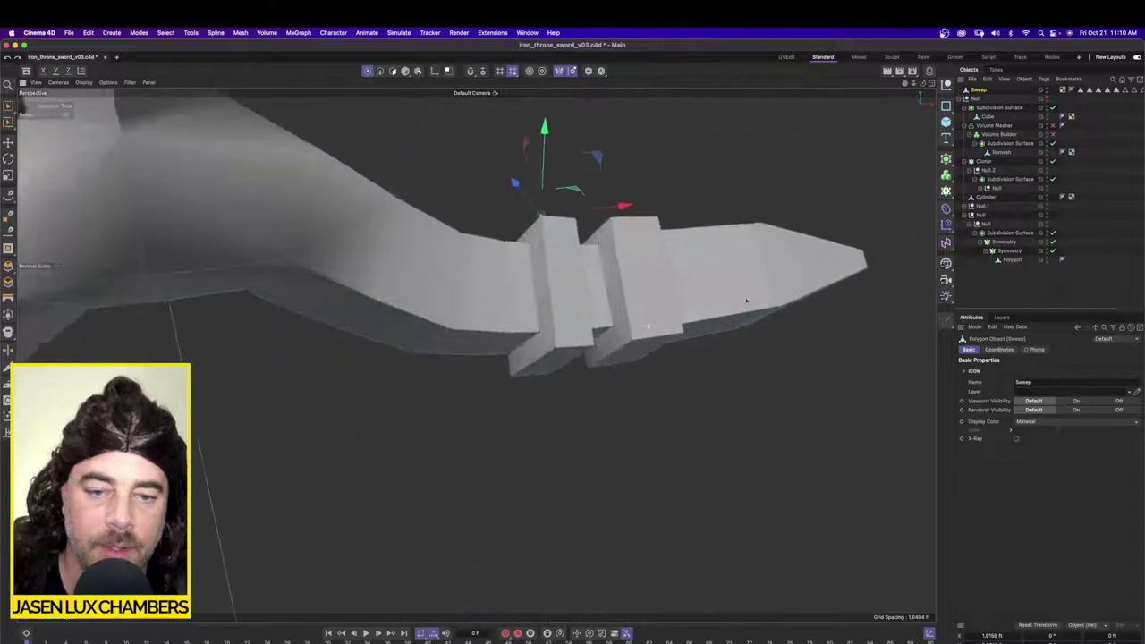
left_click_drag(747, 301, 642, 296, "alt")
scroll(642, 296, "down", 5)
left_click_drag(476, 355, 564, 356, "alt")
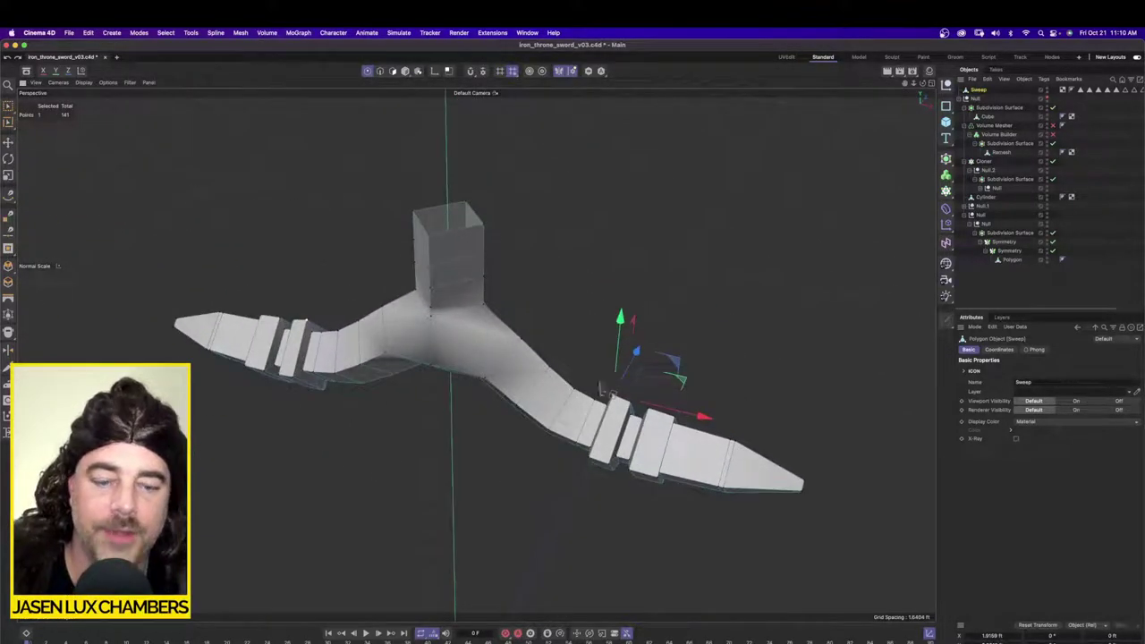
left_click_drag(601, 389, 564, 358, "alt")
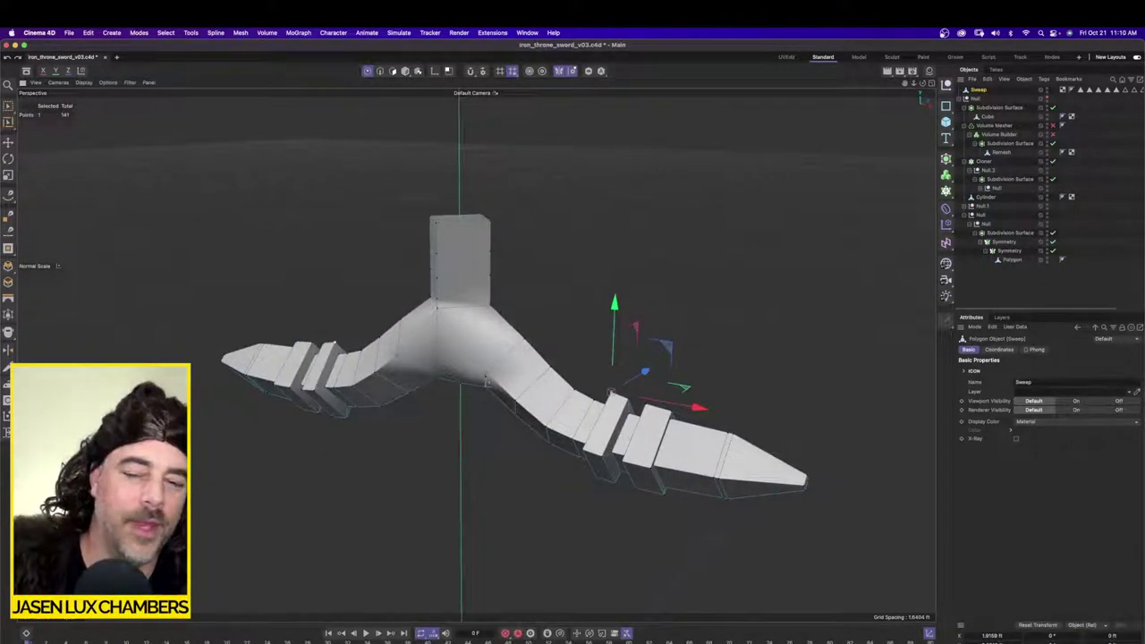
Step: Delete all the leftover selection tags from the merged Sweep object
left_click(1099, 133)
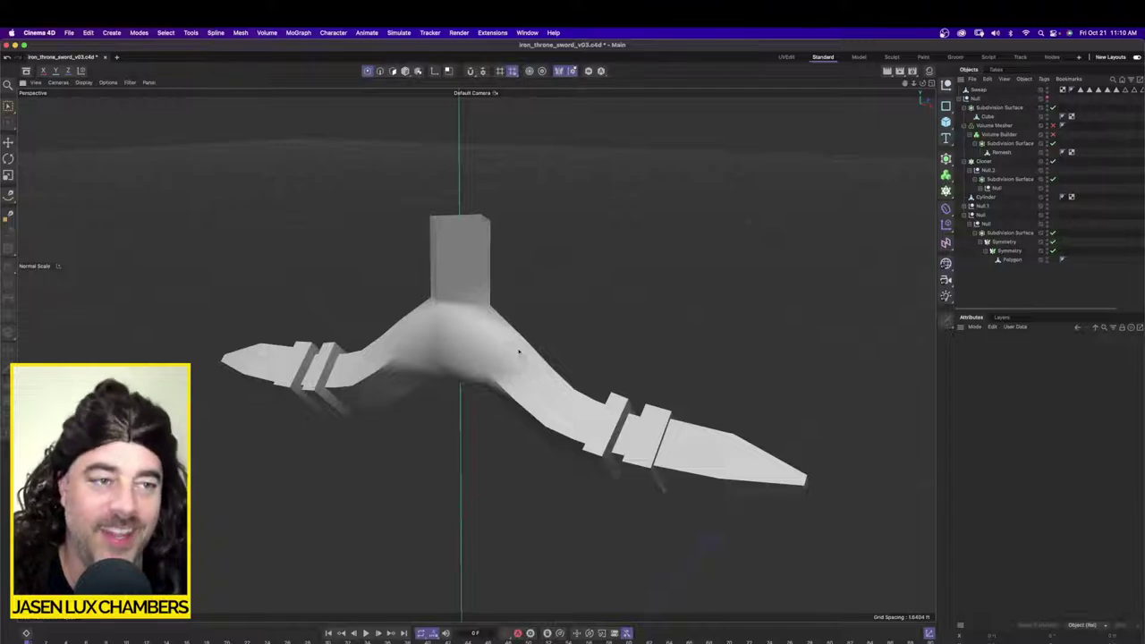
middle_click_drag(519, 352, 591, 357, "alt")
middle_click_drag(638, 299, 568, 289, "alt")
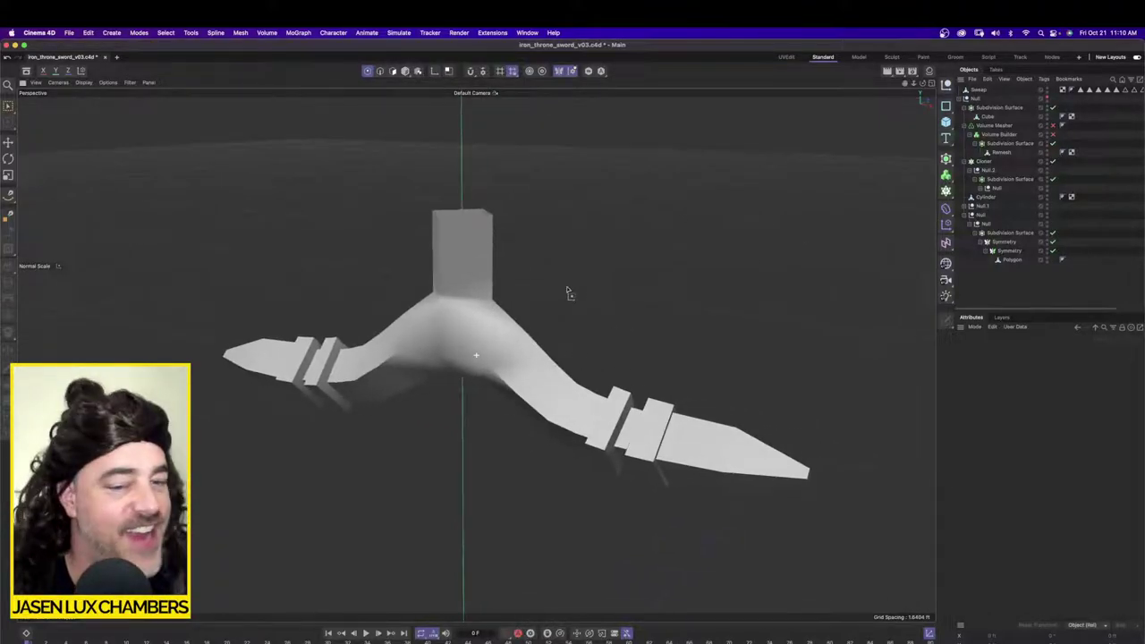
left_click(1081, 91)
scroll(1086, 93, "right", 3)
left_click(1134, 92, "shift")
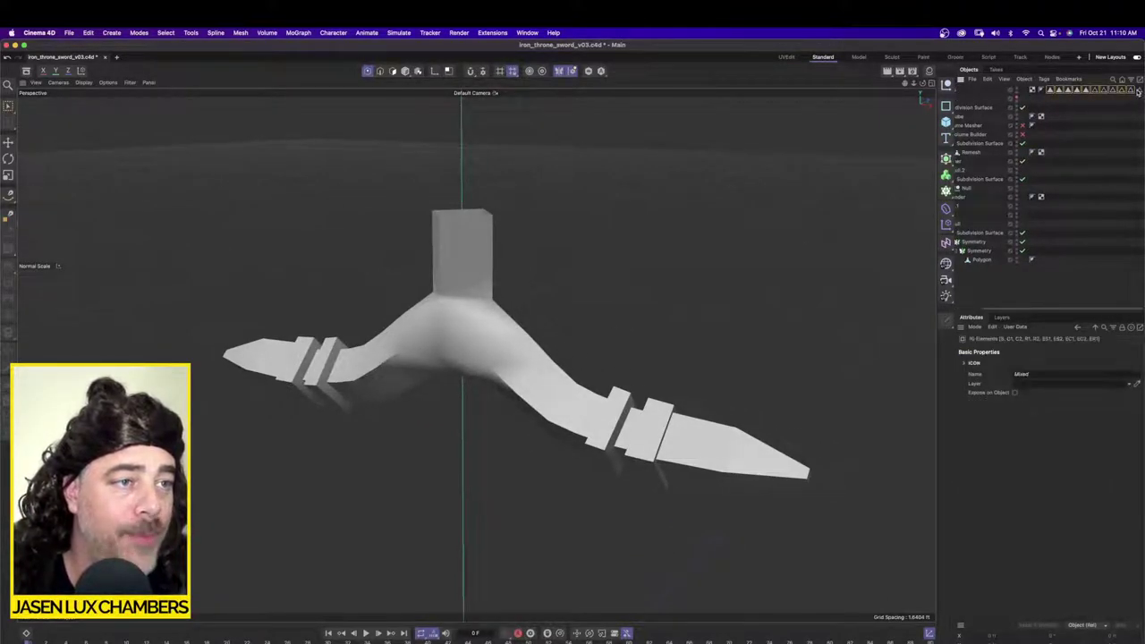
left_click(1140, 92, "shift")
key("Delete")
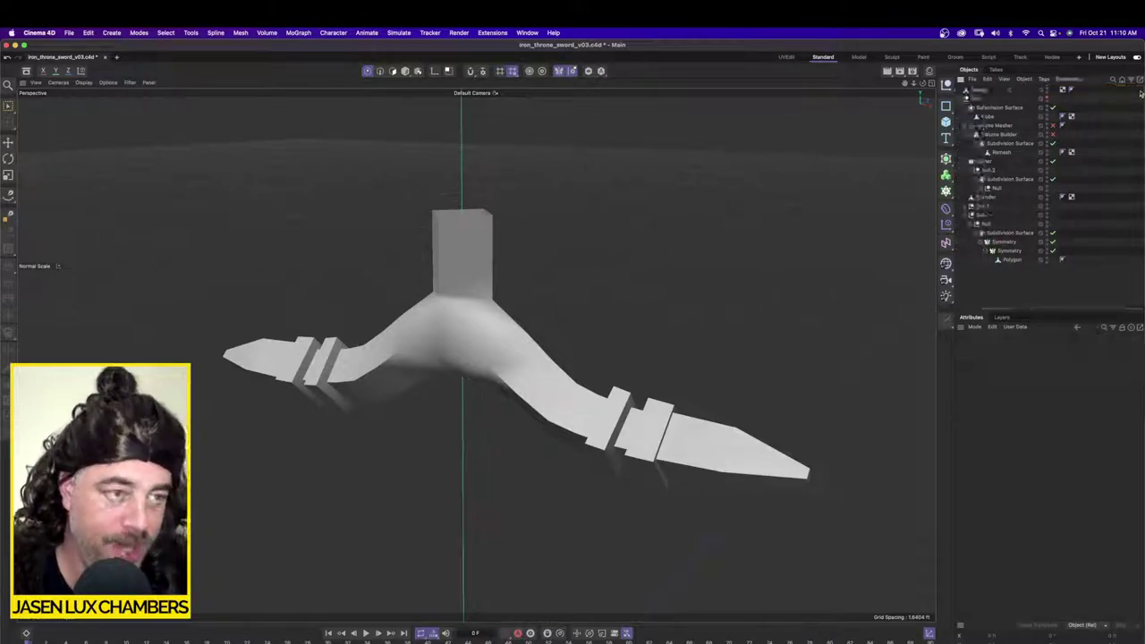
Step: Add a Bevel deformer as a child of the Sweep and inspect the softened crossguard edges
left_click(978, 93)
key("c")
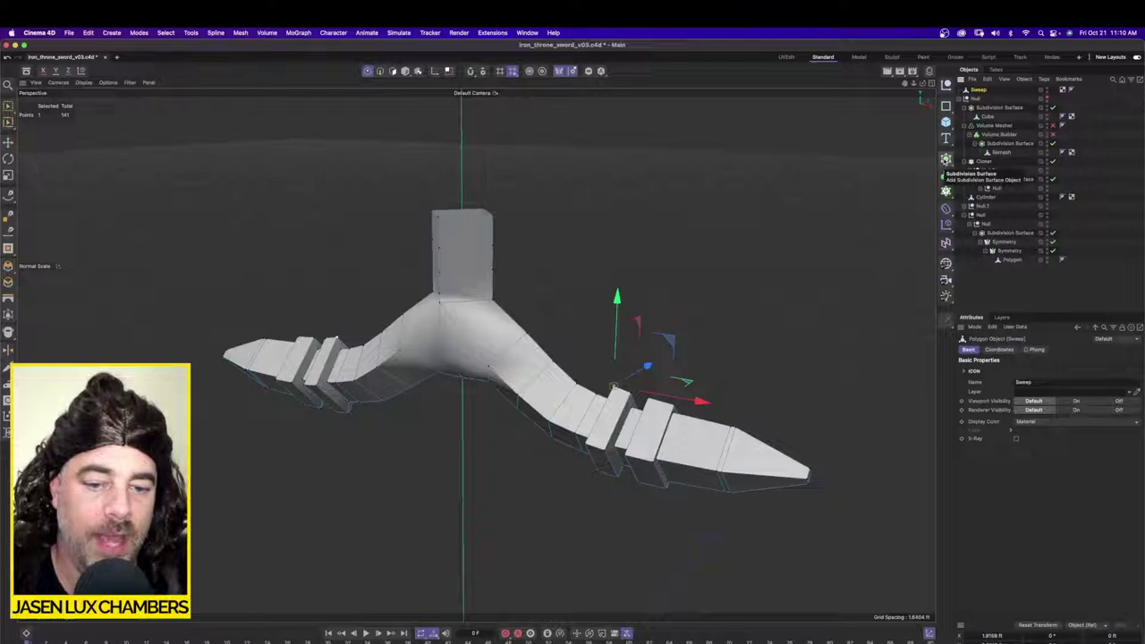
left_click(946, 209)
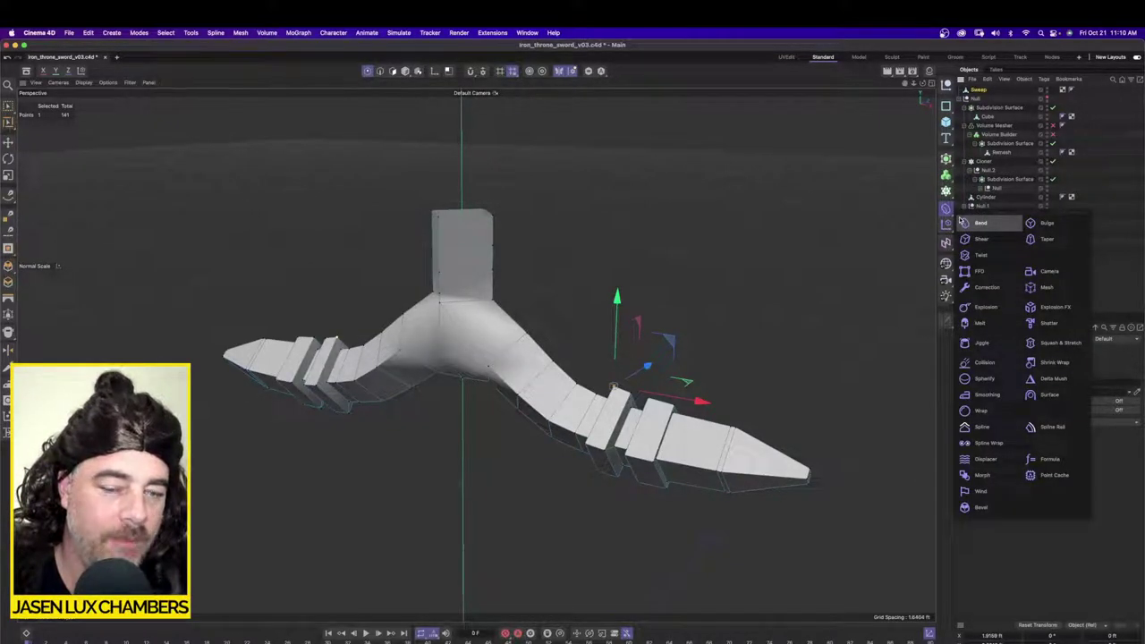
left_click(1001, 504)
left_click_drag(981, 90, 982, 99)
left_click(494, 445)
left_click_drag(494, 446, 542, 414, "alt")
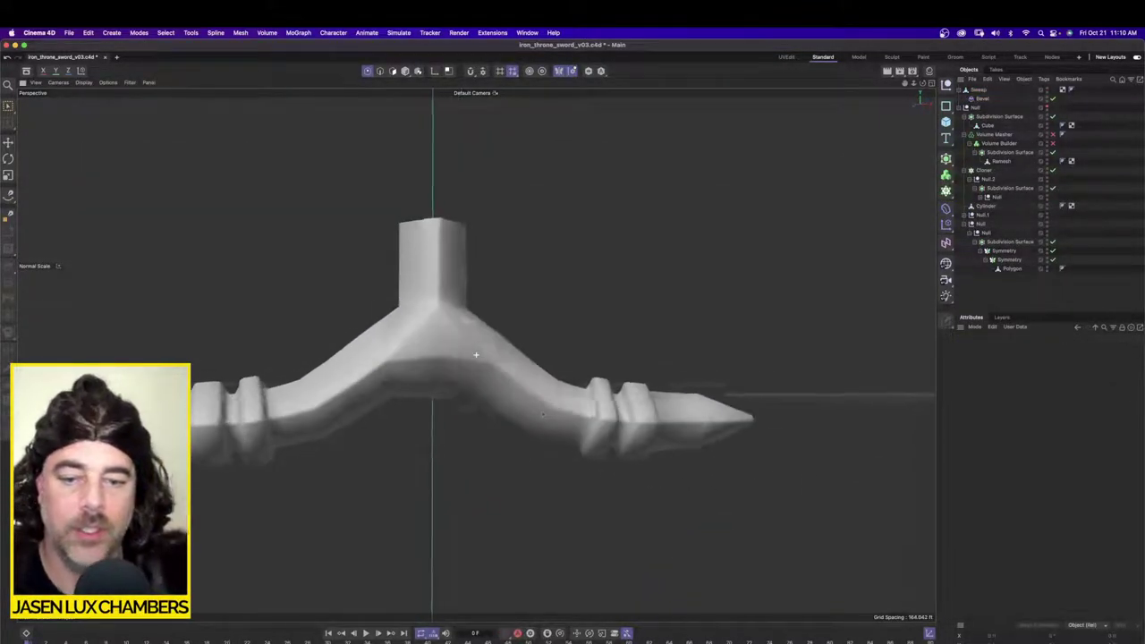
left_click_drag(476, 356, 478, 417, "alt")
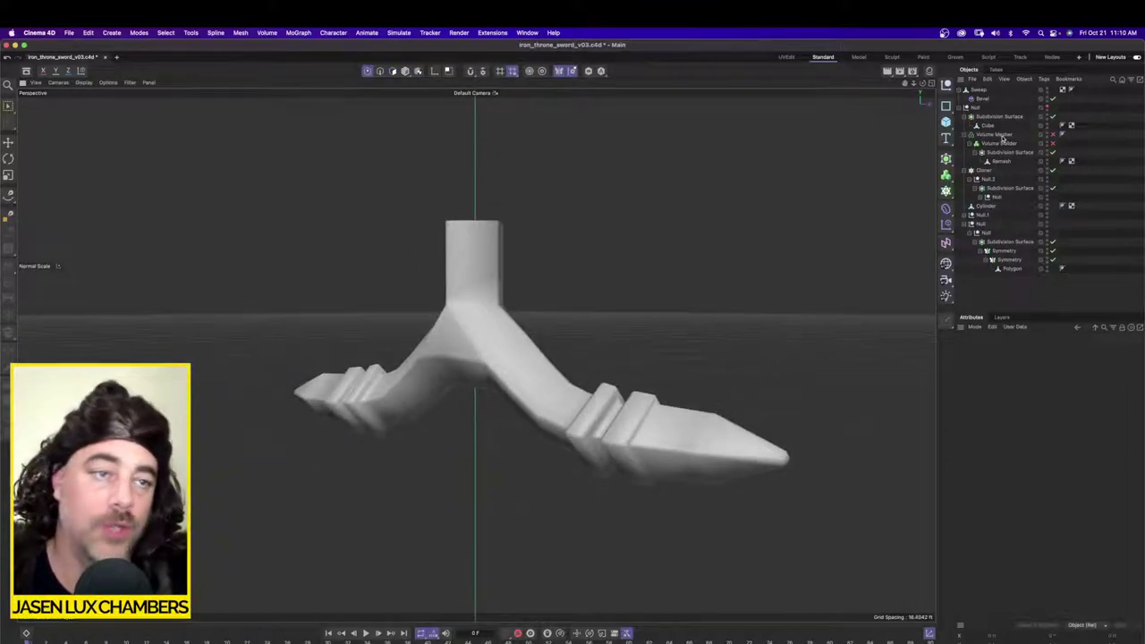
Step: Add a Subdivision Surface, make the beveled Sweep its child, and inspect the smoothed crossguard
left_click(946, 159, "alt")
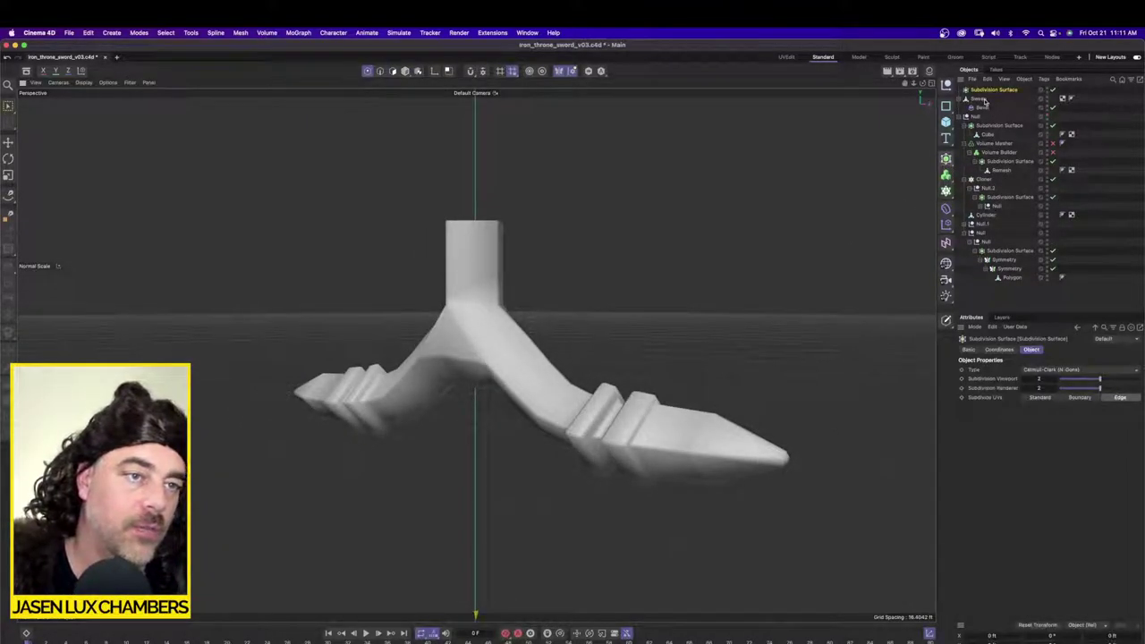
left_click_drag(984, 100, 999, 92)
left_click(1120, 207)
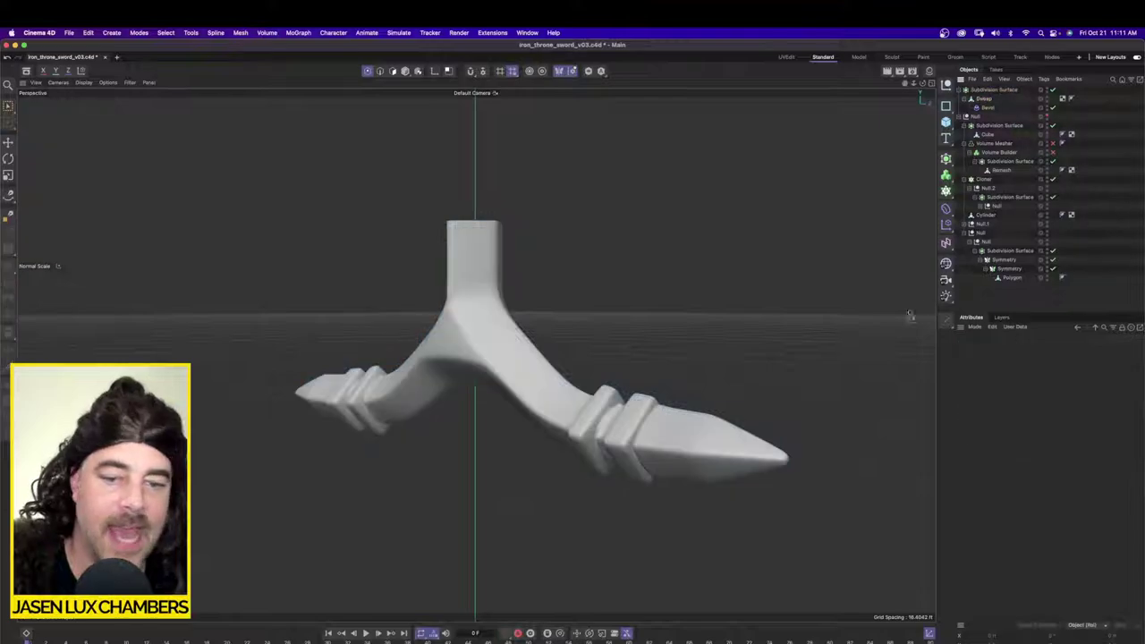
left_click_drag(550, 371, 634, 375, "alt")
right_click_drag(634, 375, 499, 371, "alt")
left_click_drag(578, 355, 631, 344, "alt")
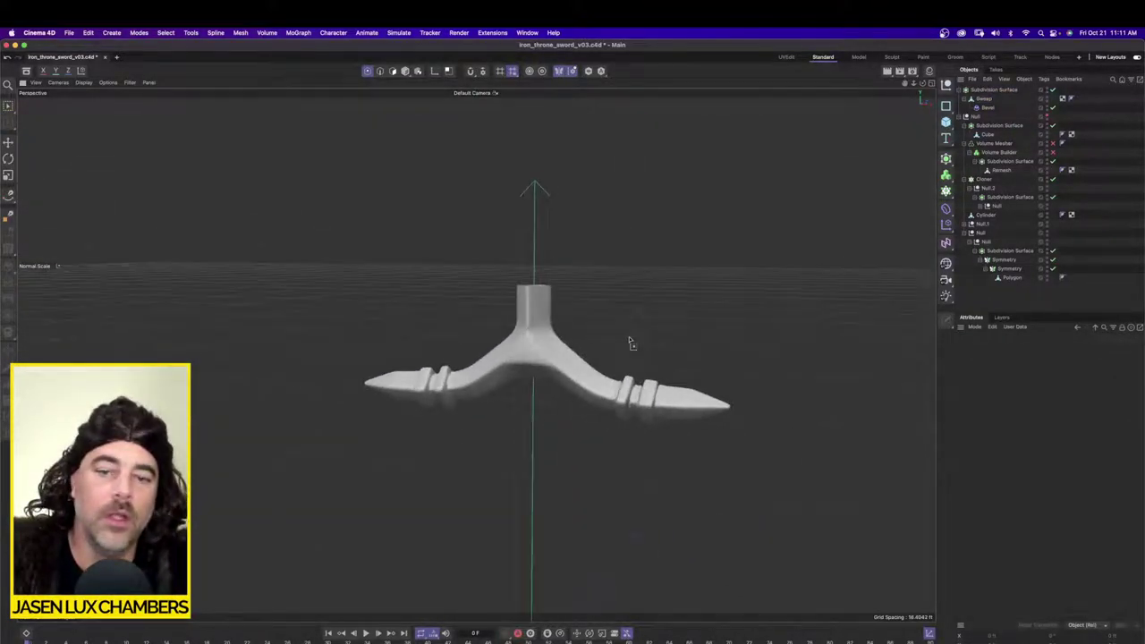
Step: Show the Null holding the rest of the sword, check the crossguard against the hilt and blade, and expand Null.1
left_click(1046, 117)
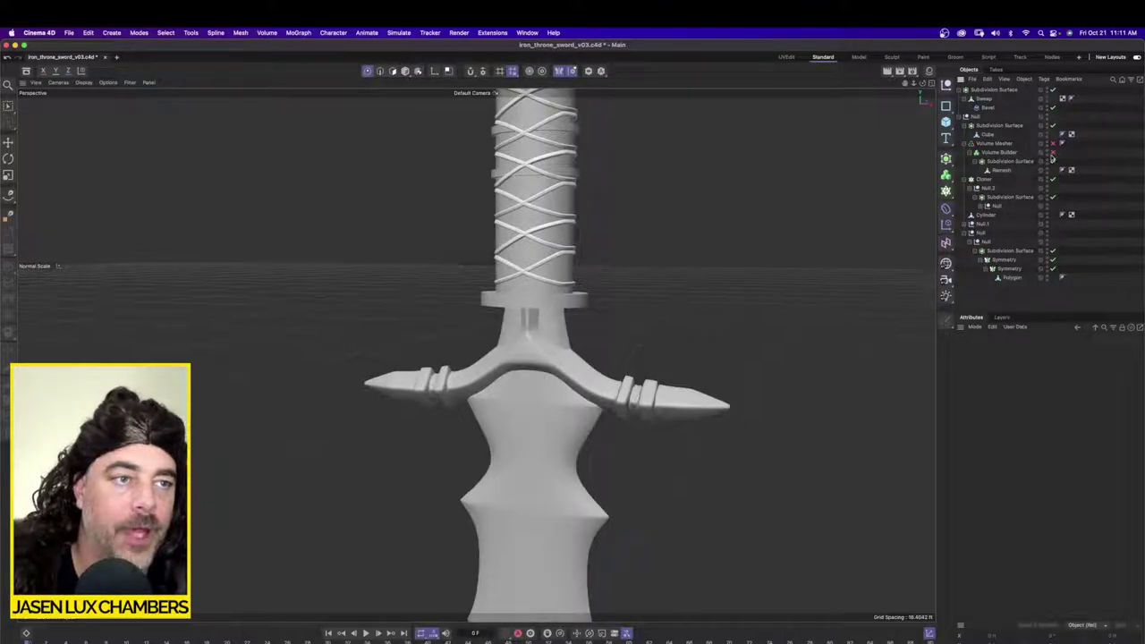
scroll(618, 314, "down", 6)
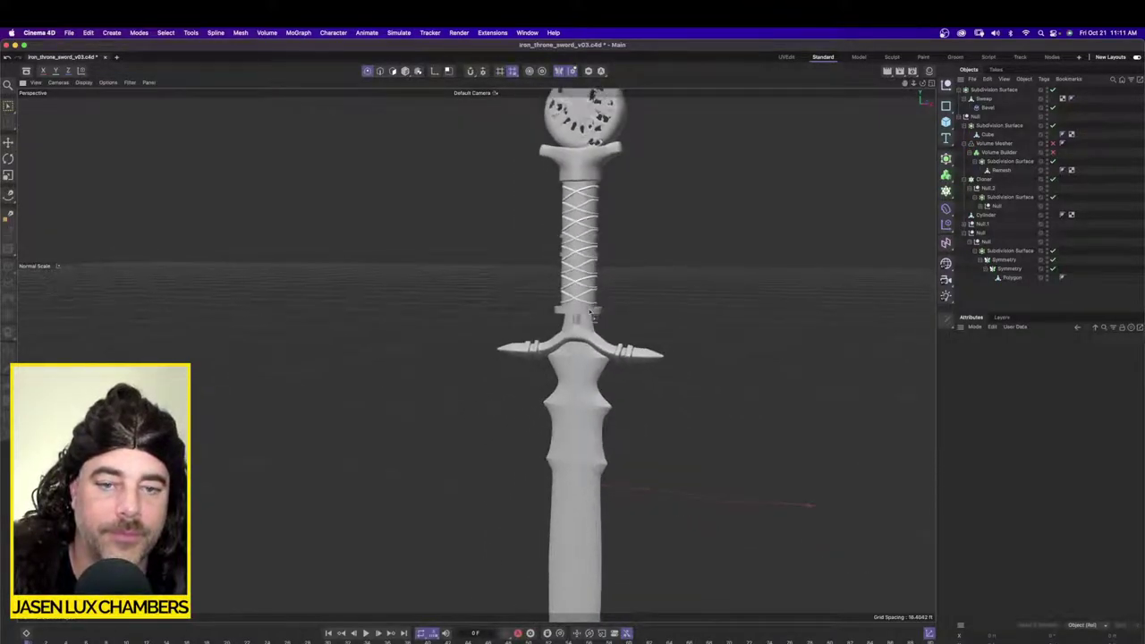
scroll(665, 238, "up", 5)
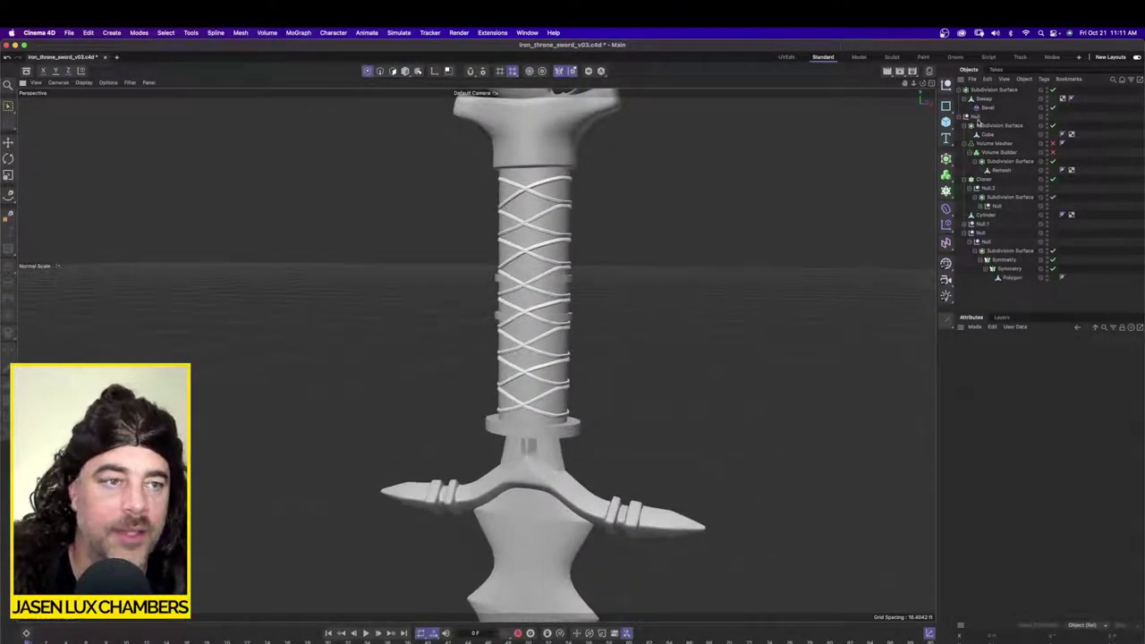
left_click(972, 224)
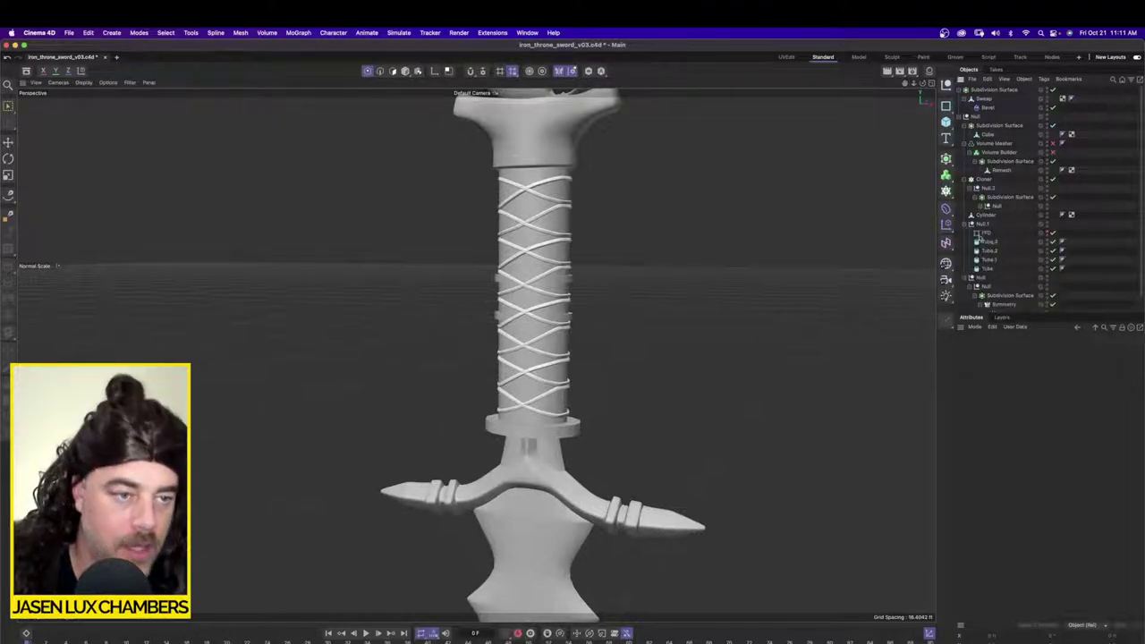
Step: Enable Fillet on all four Tube objects under Null.1 together, and check the settings of the individual tubes
left_click(989, 242)
left_click(988, 269, "shift")
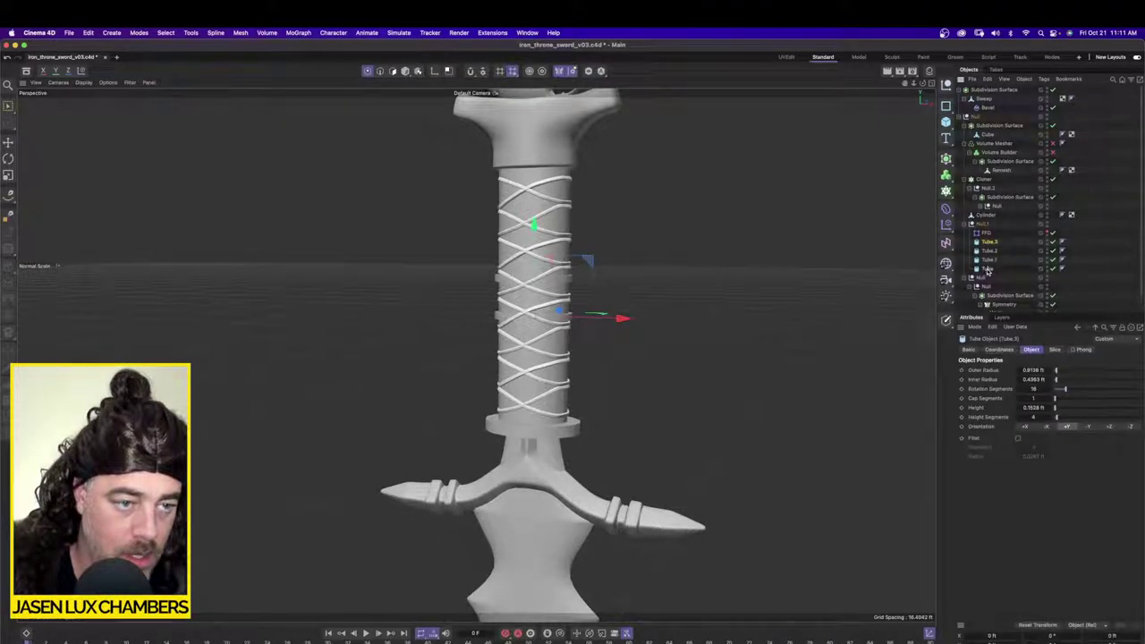
left_click(1018, 439)
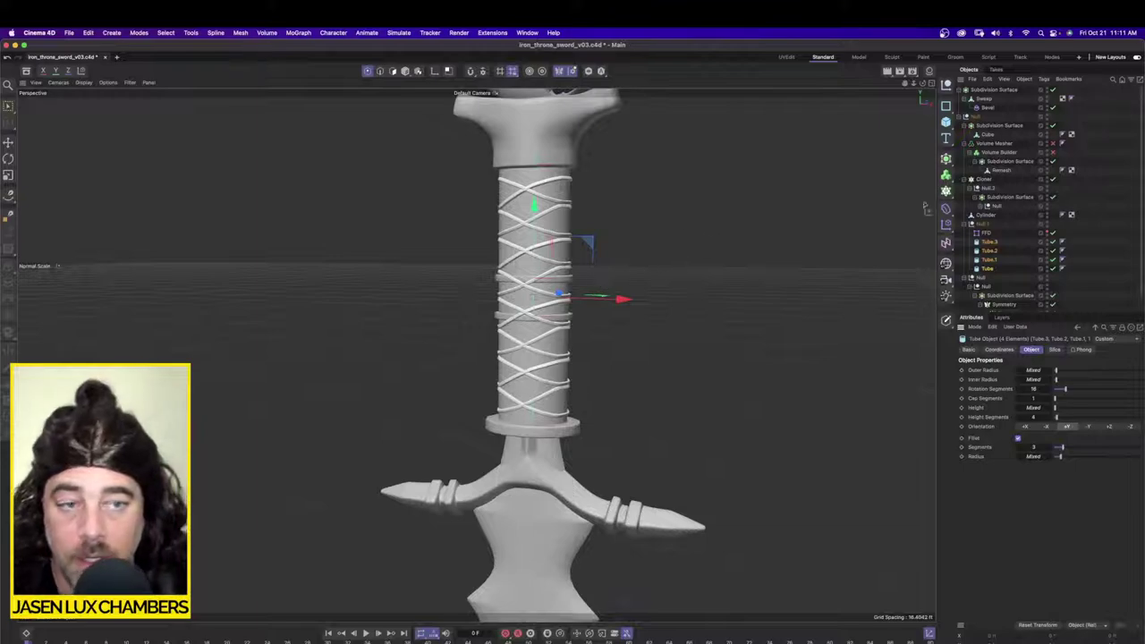
left_click(988, 269)
left_click(990, 243)
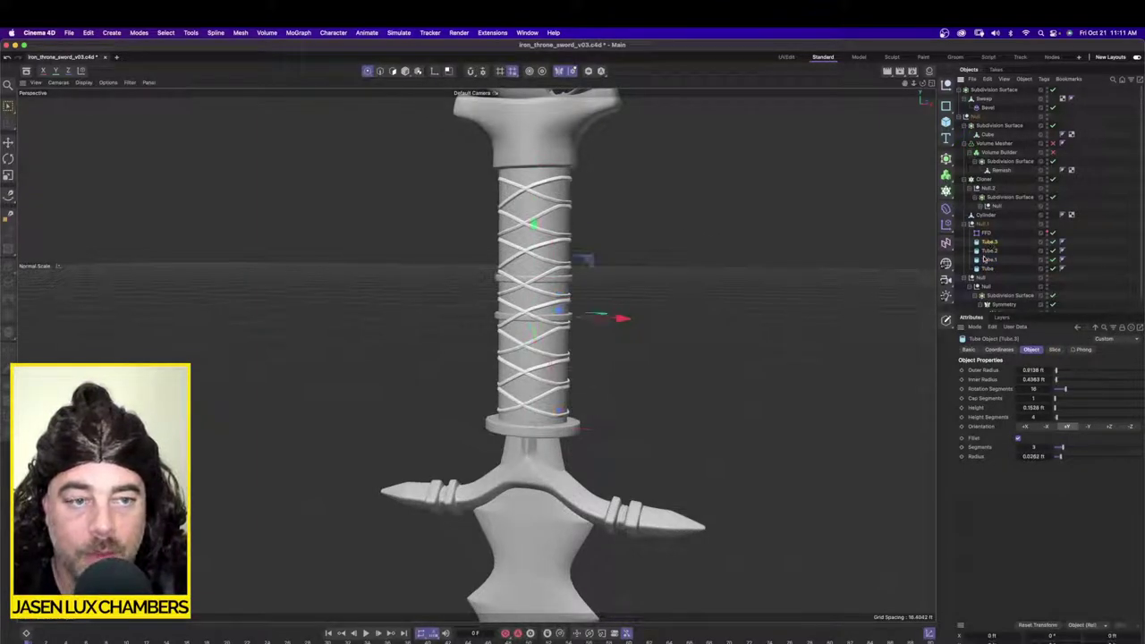
left_click(989, 252)
left_click(990, 260)
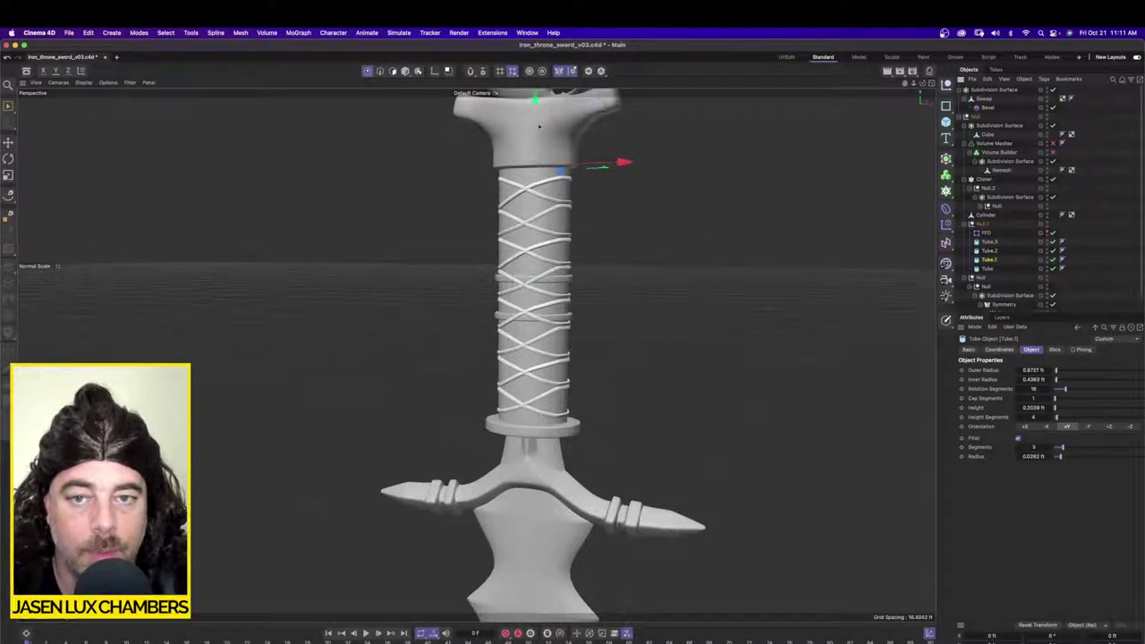
Step: Examine the grip rings, crossguard, pommel and blade up close and from several angles, ending with the whole sword in view
left_click_drag(536, 126, 536, 131)
scroll(609, 340, "up", 5)
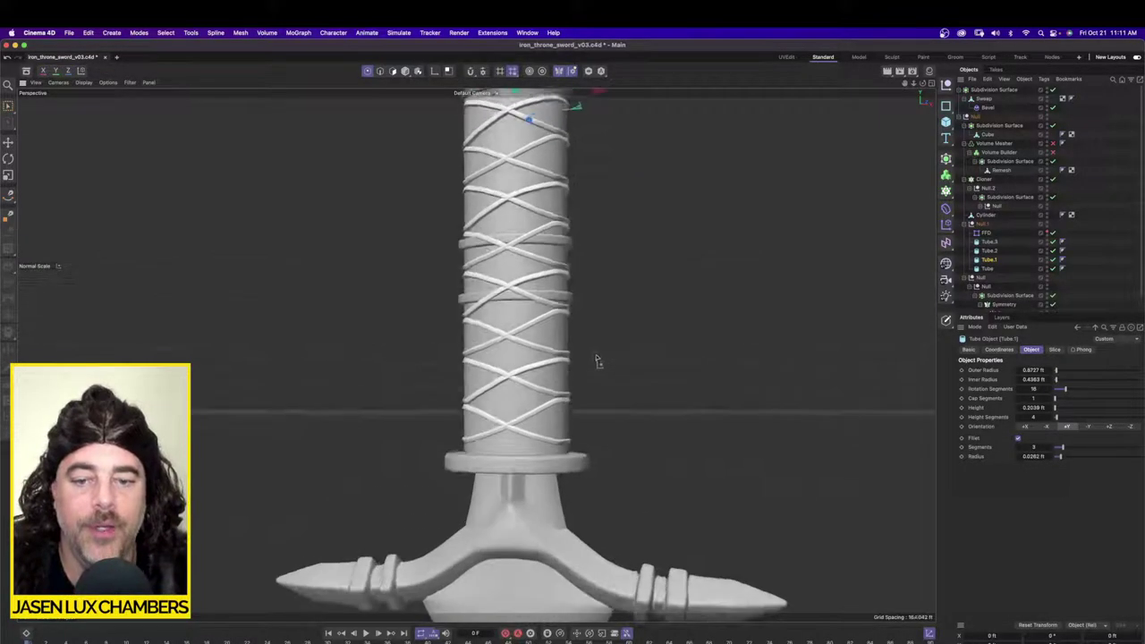
right_click_drag(596, 358, 399, 374, "alt")
left_click_drag(605, 359, 586, 379, "alt")
right_click_drag(586, 379, 385, 380, "alt")
left_click_drag(557, 350, 637, 352, "alt")
right_click_drag(637, 352, 707, 313, "alt")
middle_click_drag(707, 313, 578, 261, "alt")
right_click_drag(449, 261, 471, 258, "alt")
middle_click_drag(472, 257, 496, 264, "alt")
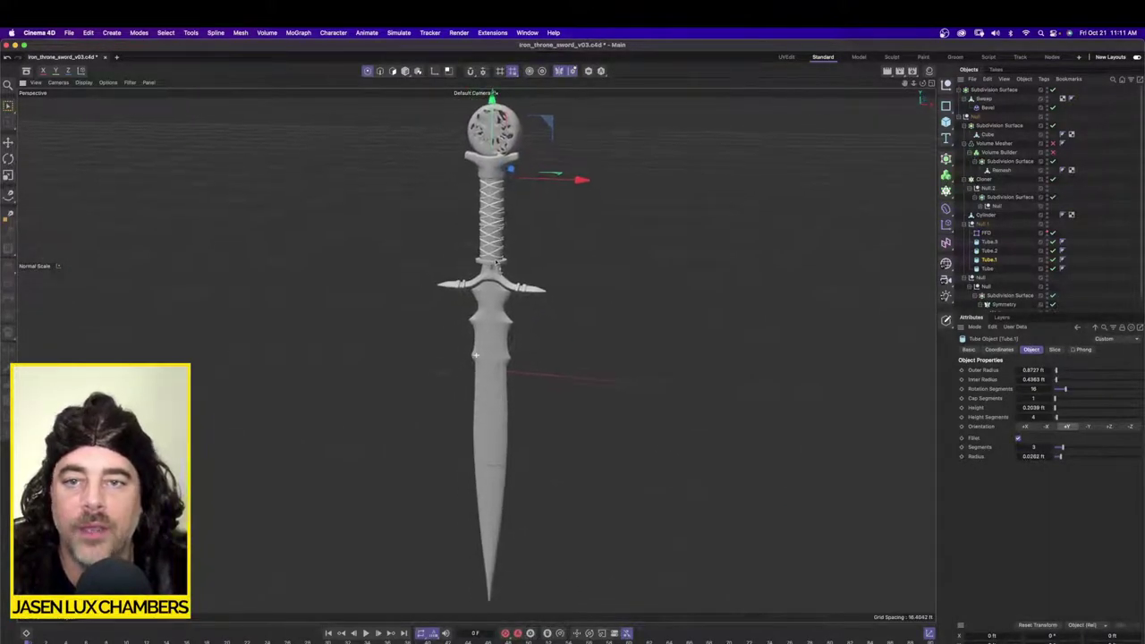
left_click_drag(497, 261, 507, 264, "alt")
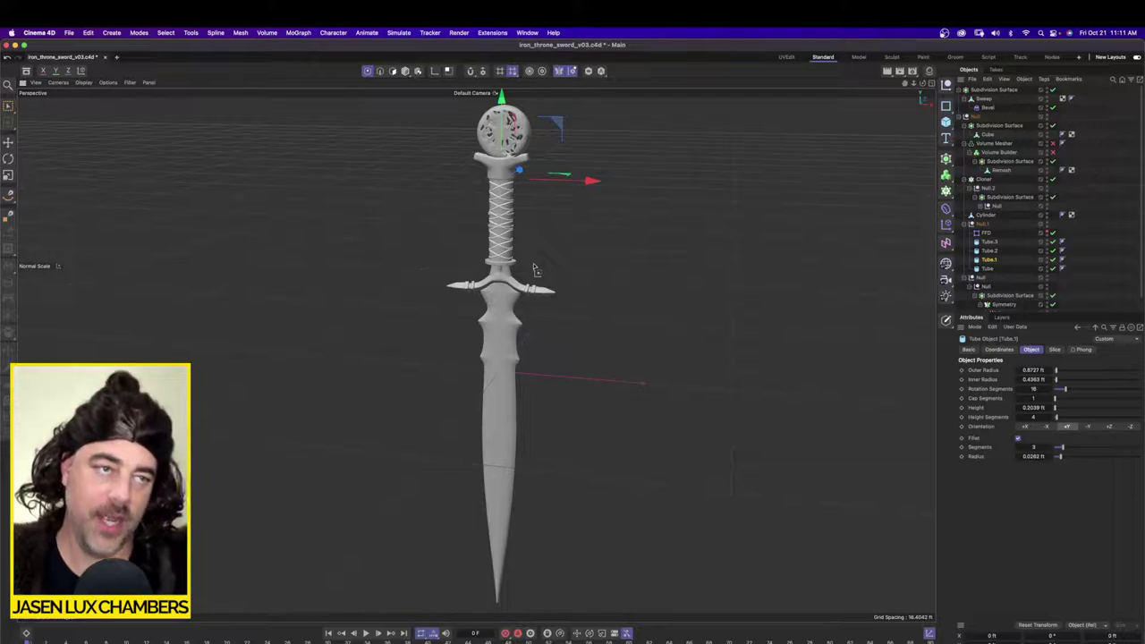
left_click_drag(521, 267, 492, 254, "alt")
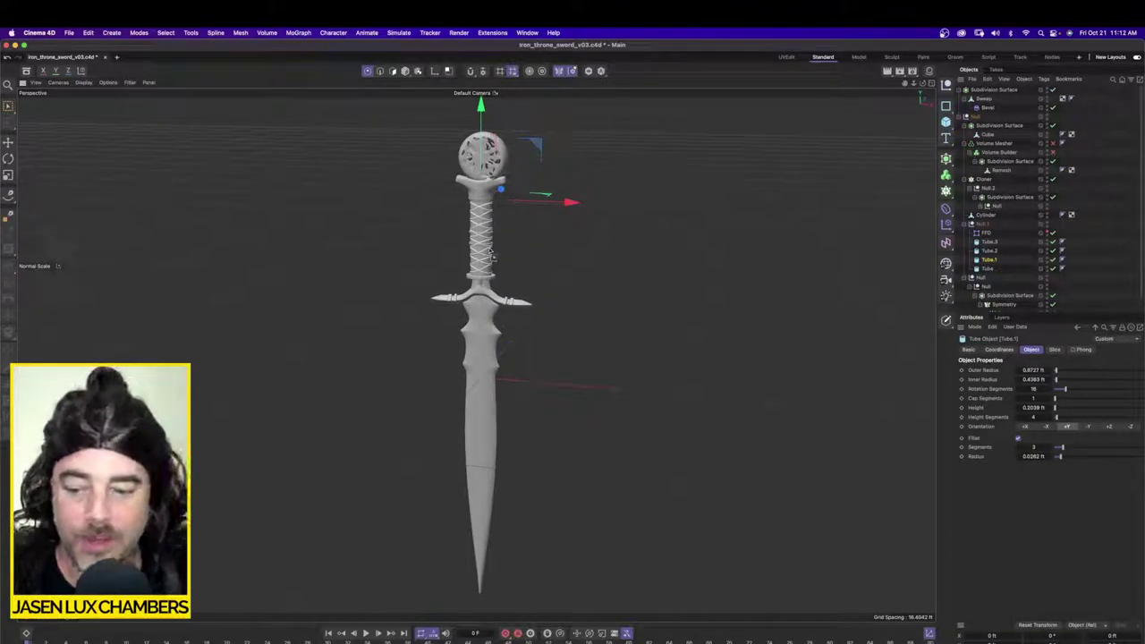
Step: Switch to the OBS streaming window
key("super+Tab")
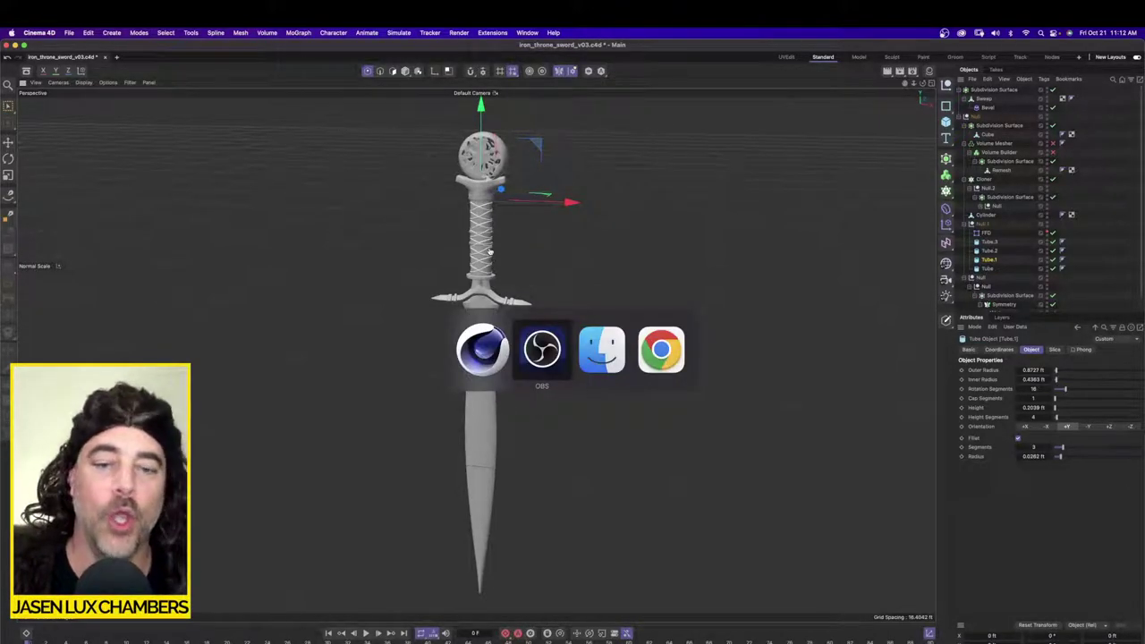
key("super+Tab")
key("super+Tab")
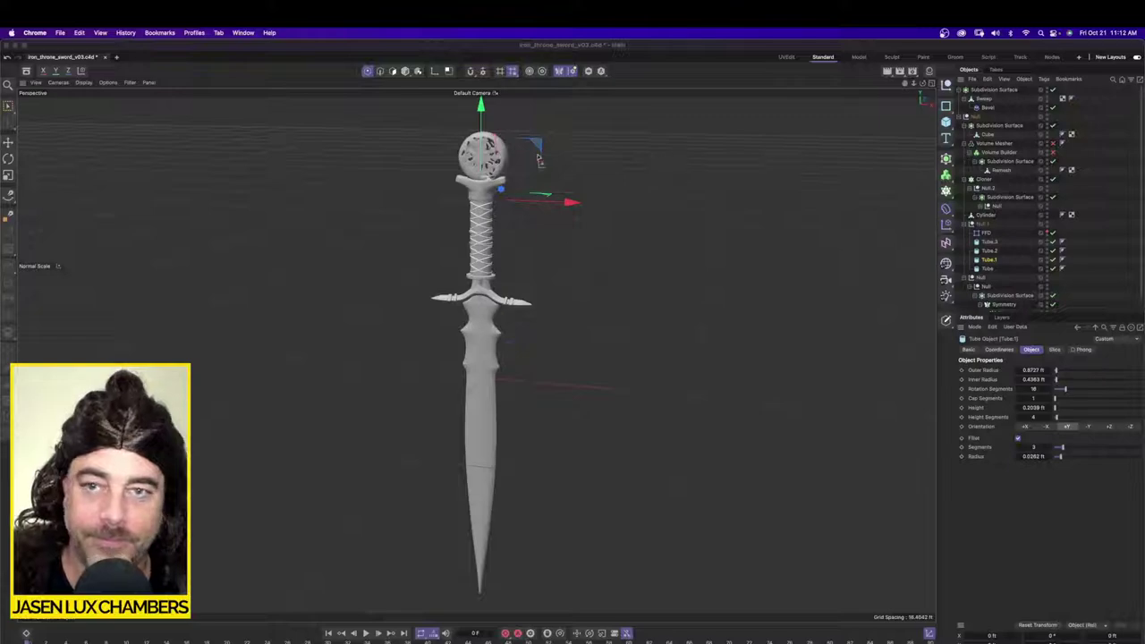
key("super+Tab")
key("super+Tab")
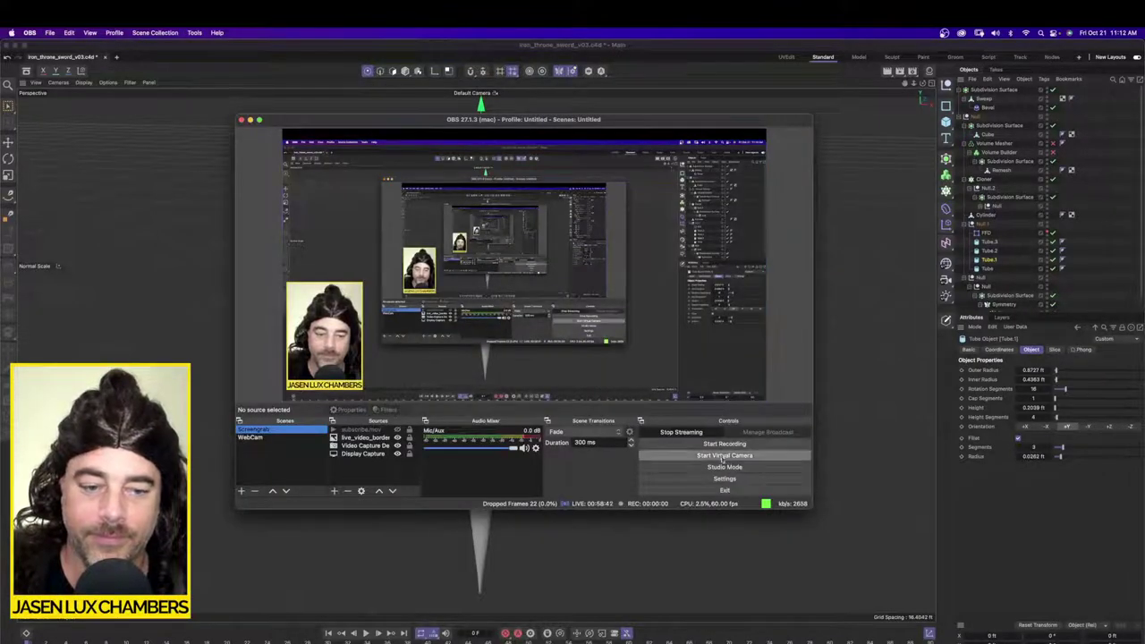